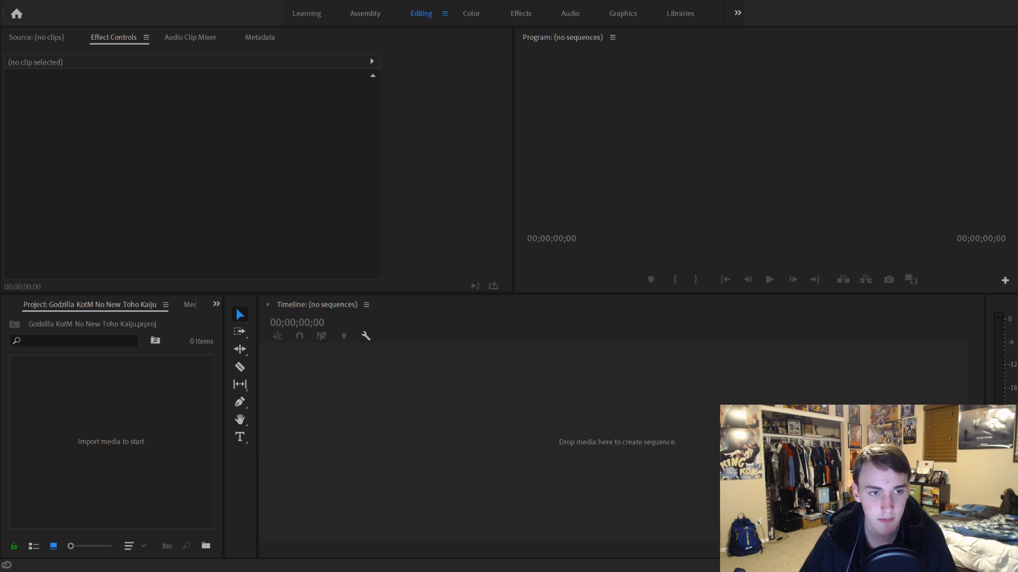
Step: Import the Godzilla KotM Toho Monsters video into the project and put it in a new bin
key("ctrl+i")
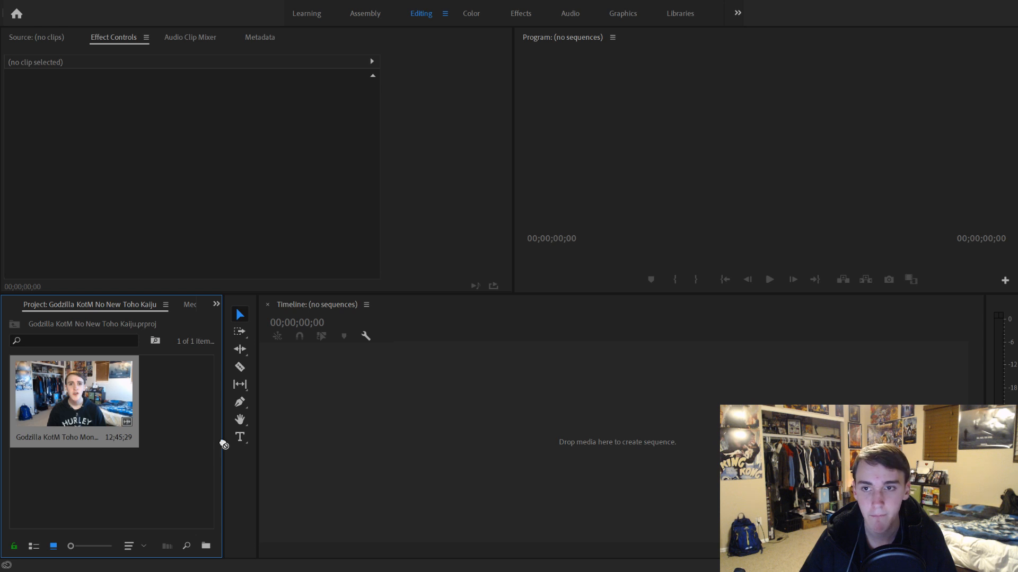
left_click(207, 546)
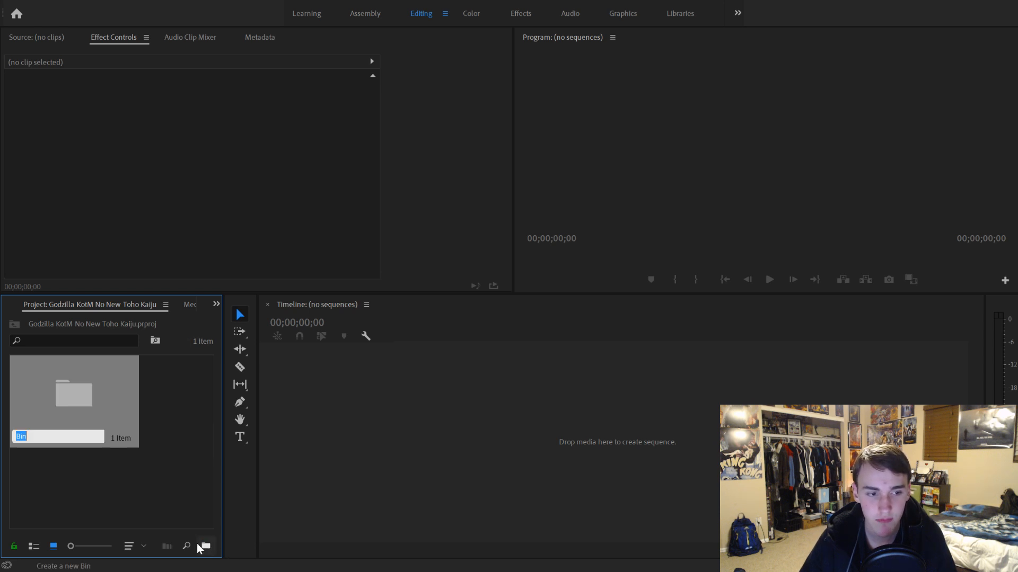
left_click(99, 305)
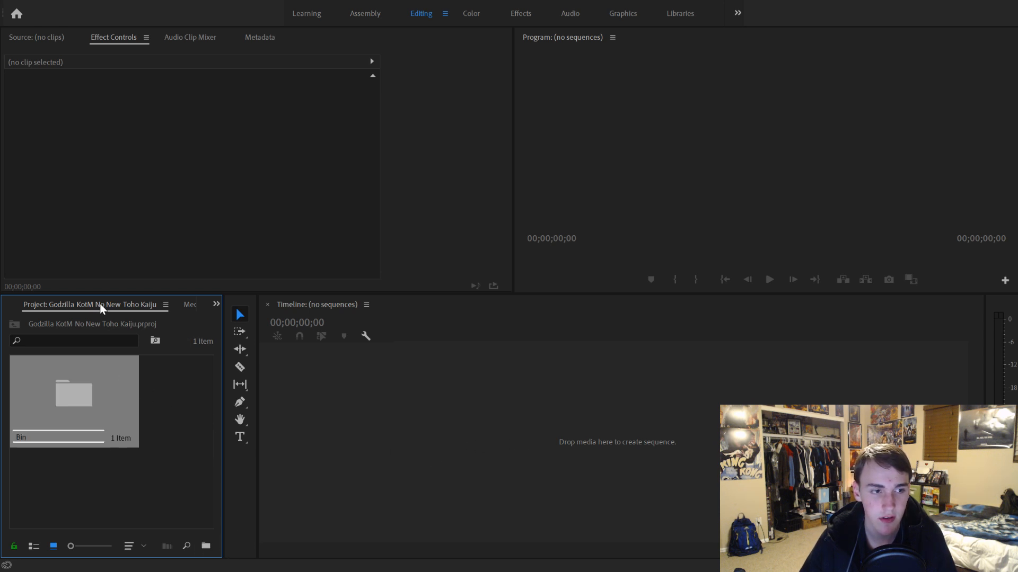
left_click(186, 428)
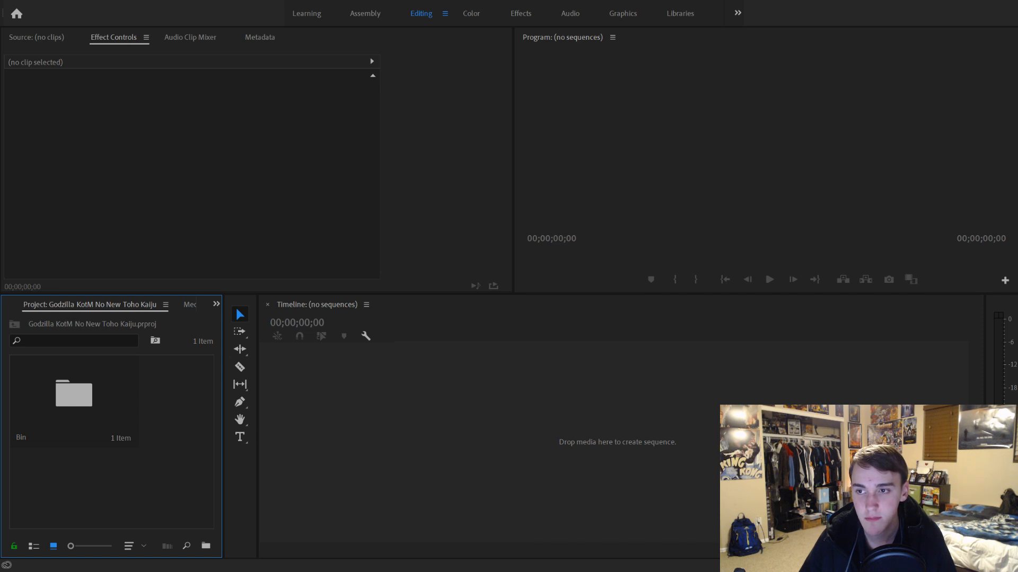
Step: Delete the bin holding the imported video from the Godzilla KotM No New Toho Kaiju project
left_click(141, 318)
left_click(212, 306)
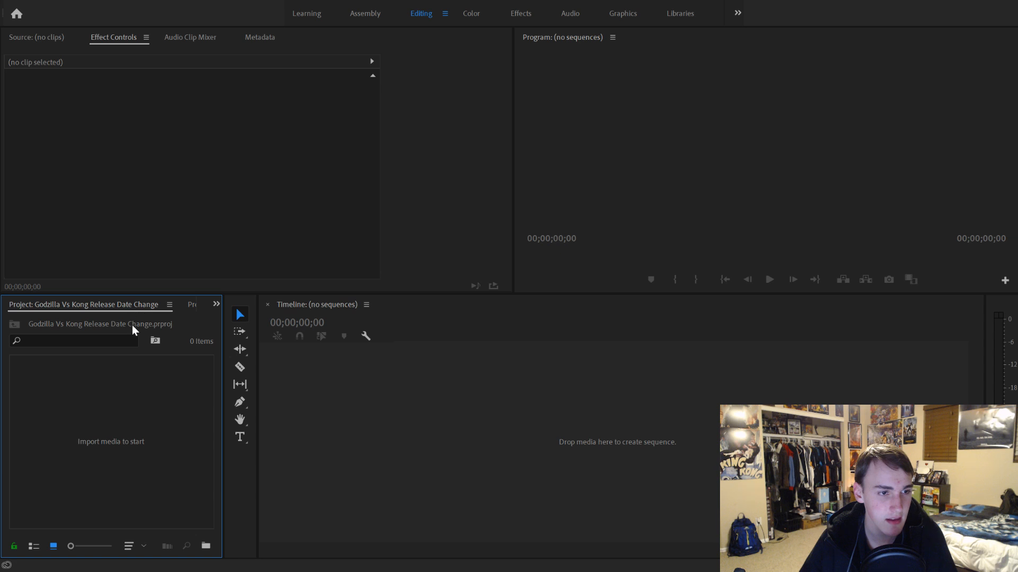
left_click(215, 303)
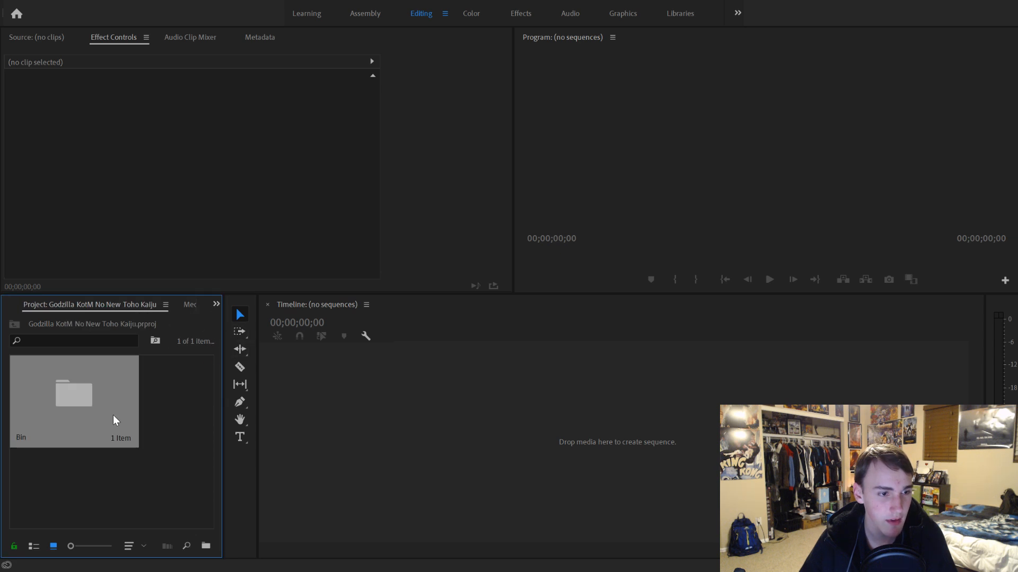
key("Delete")
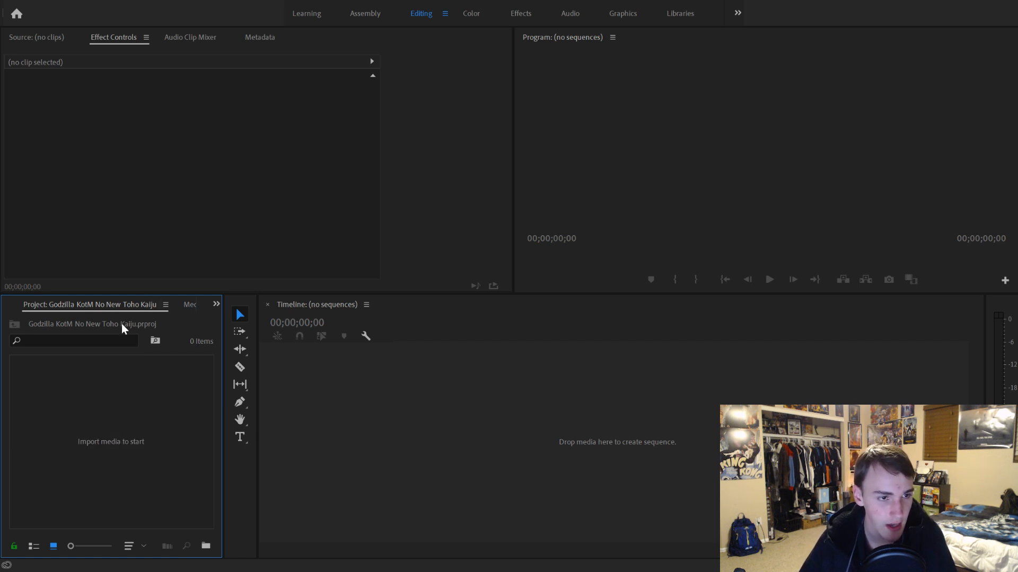
left_click(215, 304)
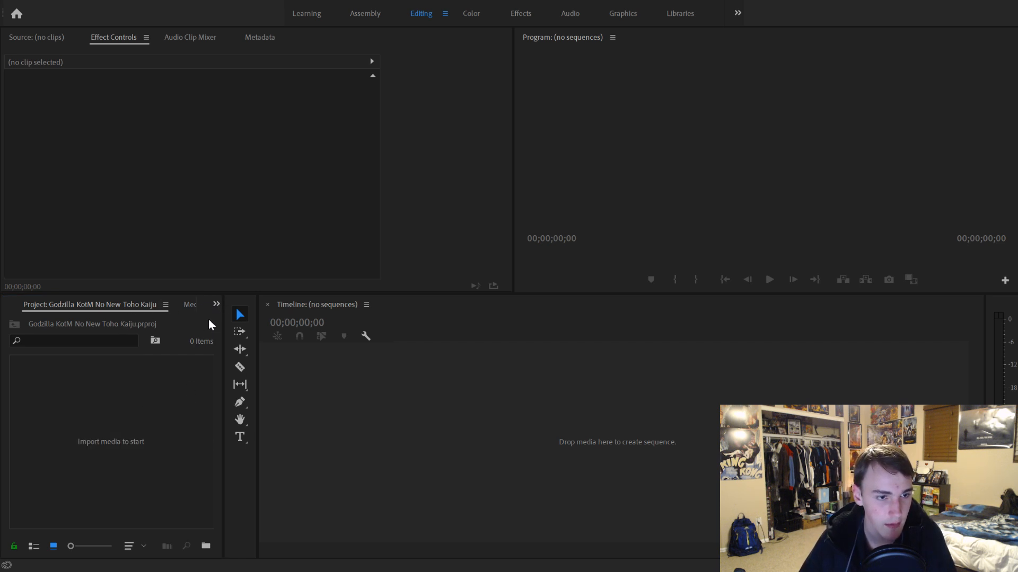
left_click(212, 325)
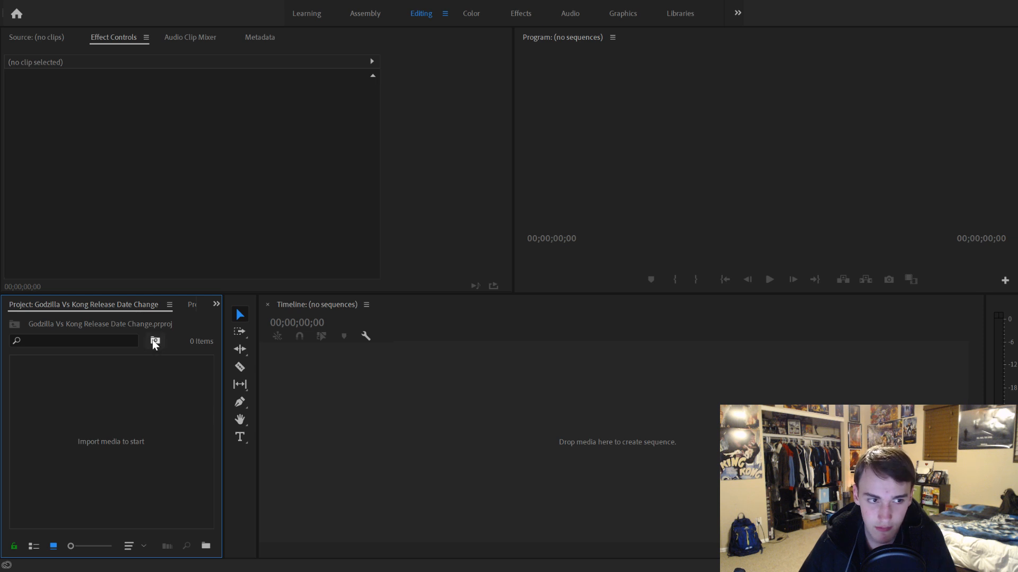
left_click(227, 333)
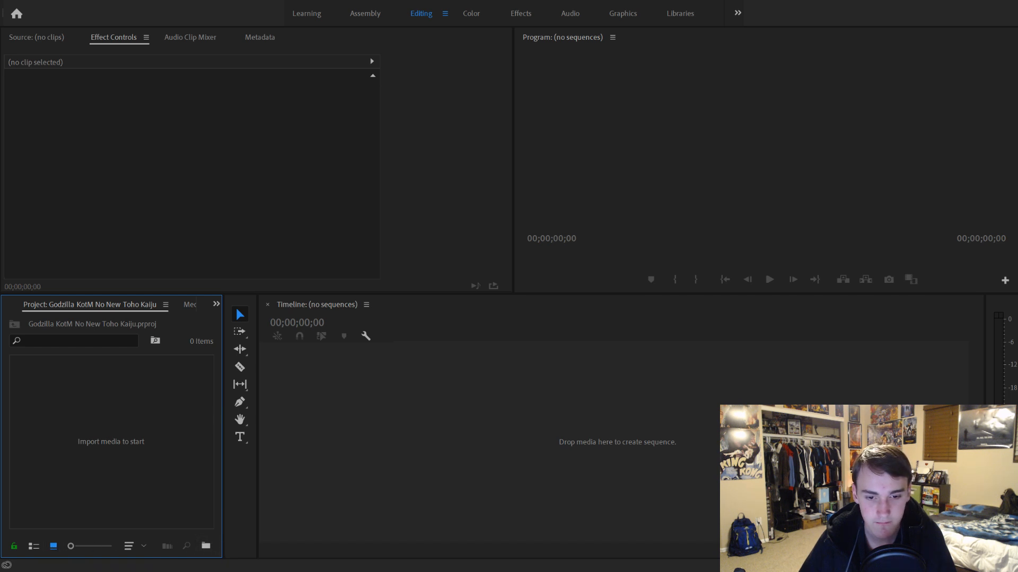
Step: Import the Godzilla KotM Toho Monsters Unconfirmed video into the Godzilla KotM No New Toho Kaiju project and create a sequence from it
double_click(59, 459)
double_click(60, 459)
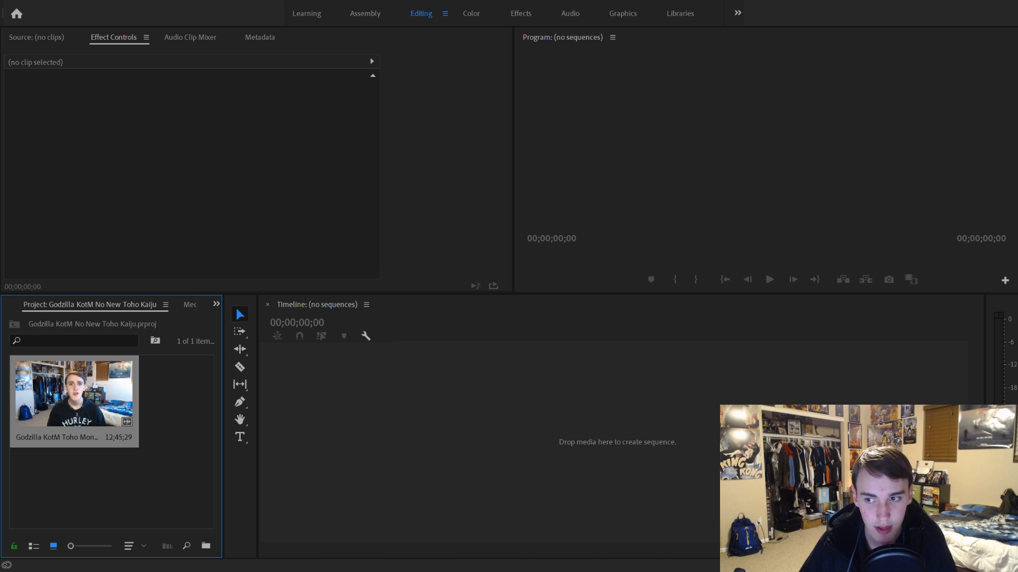
key("ctrl+backslash")
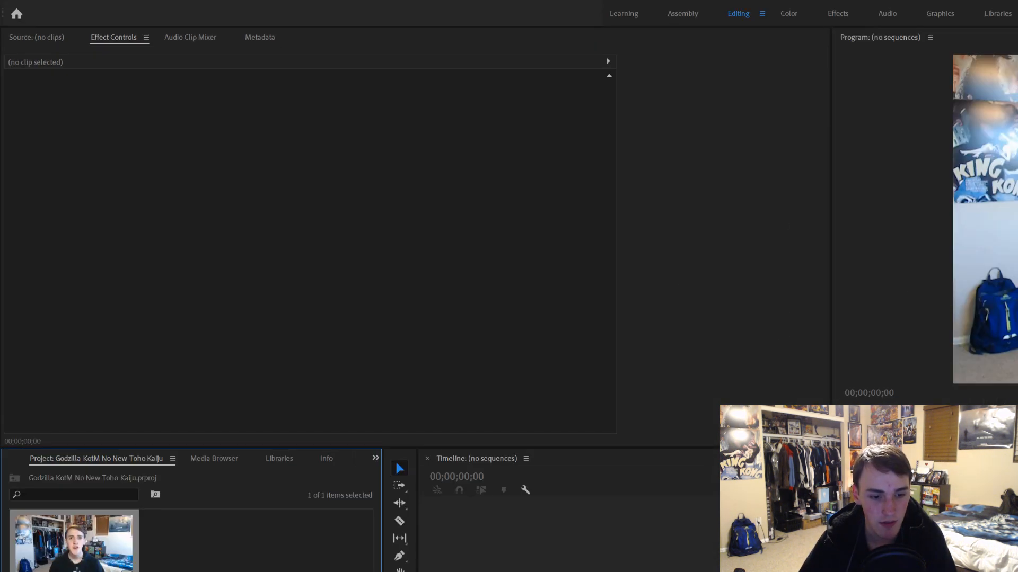
key("ctrl+backslash")
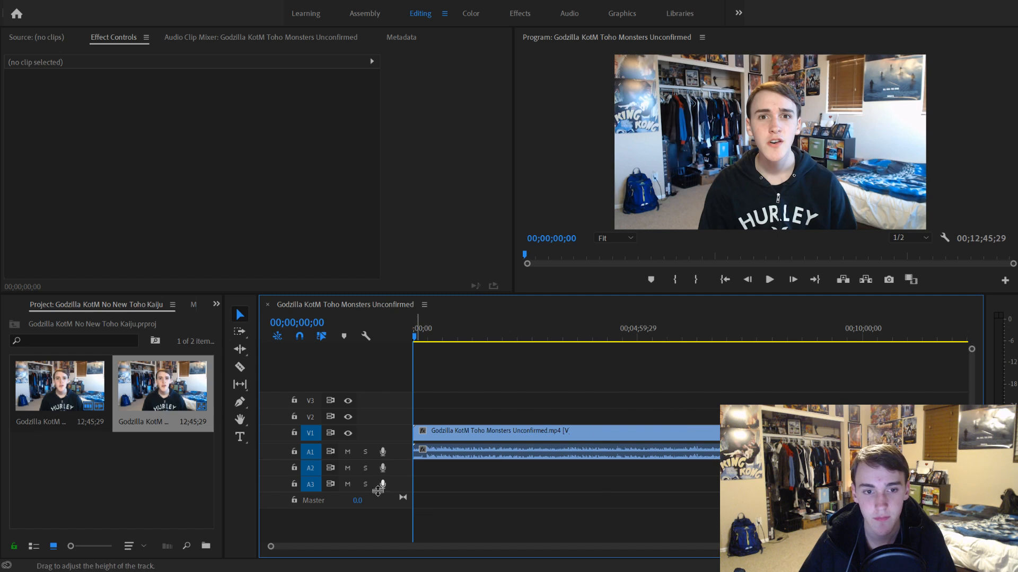
Step: Play the new sequence from its start through the intro to about 00;00;28;03 to review the footage
left_click_drag(971, 547, 444, 554)
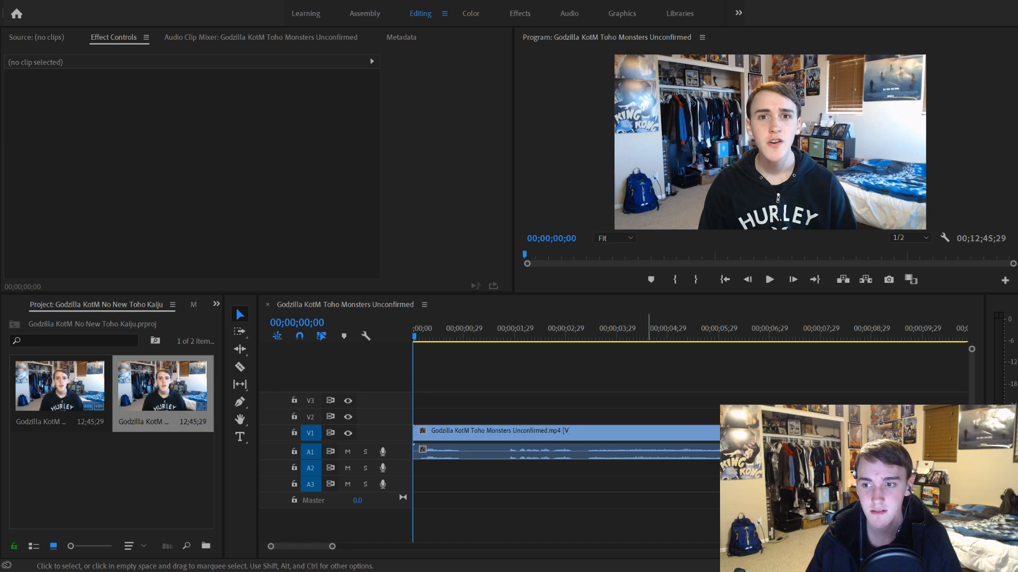
left_click(159, 475)
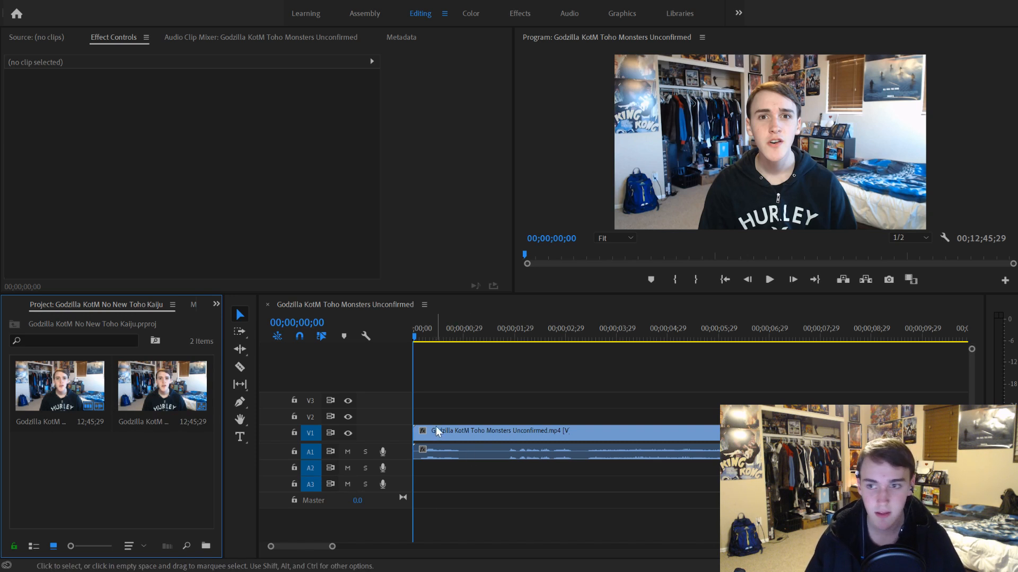
left_click(418, 228)
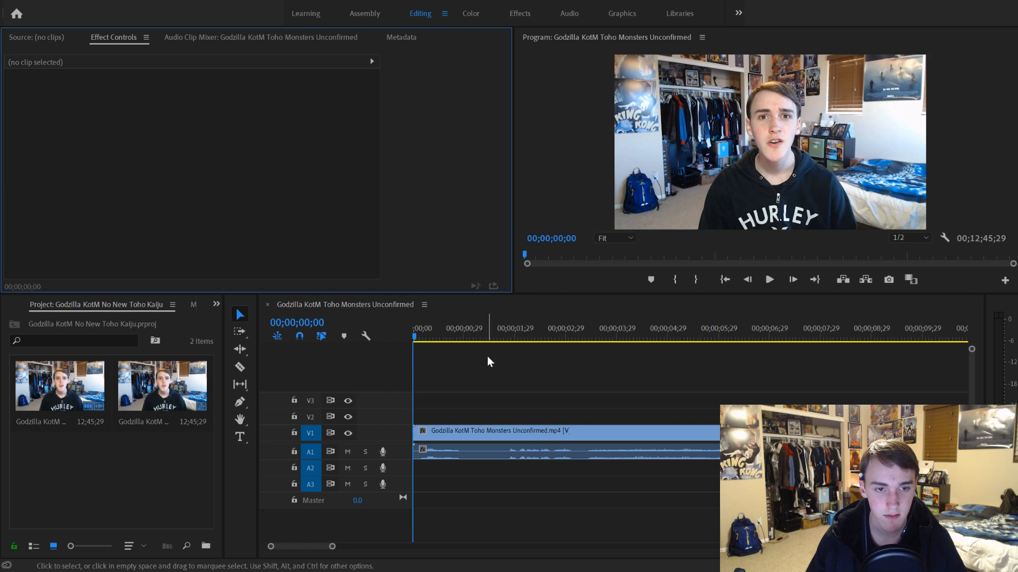
key("space")
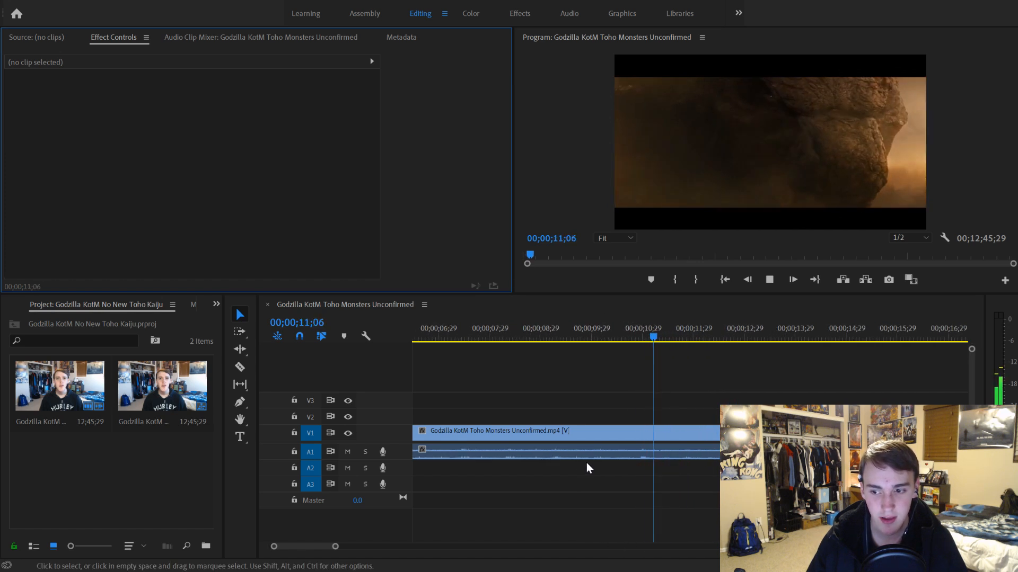
key("space")
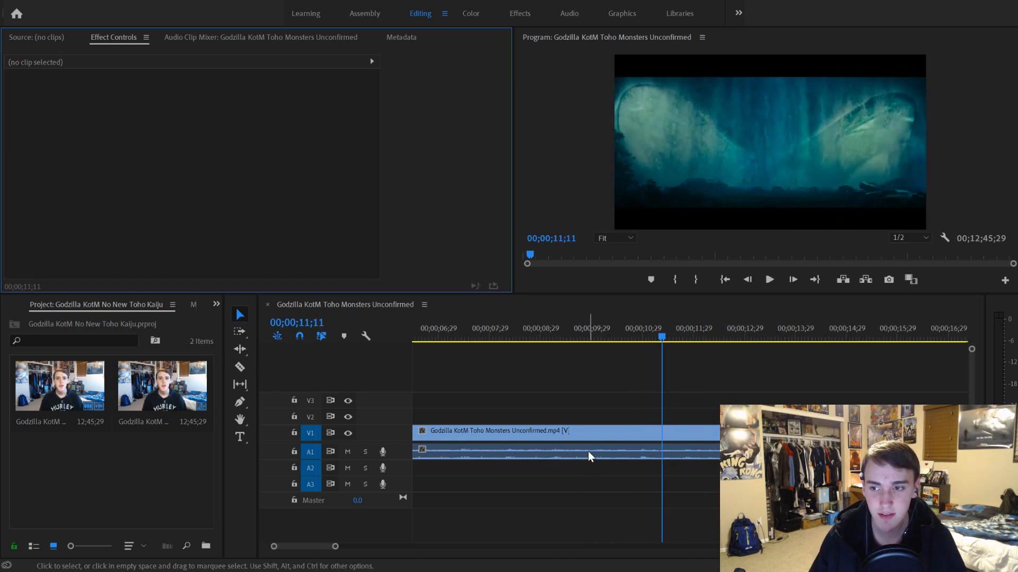
key("space")
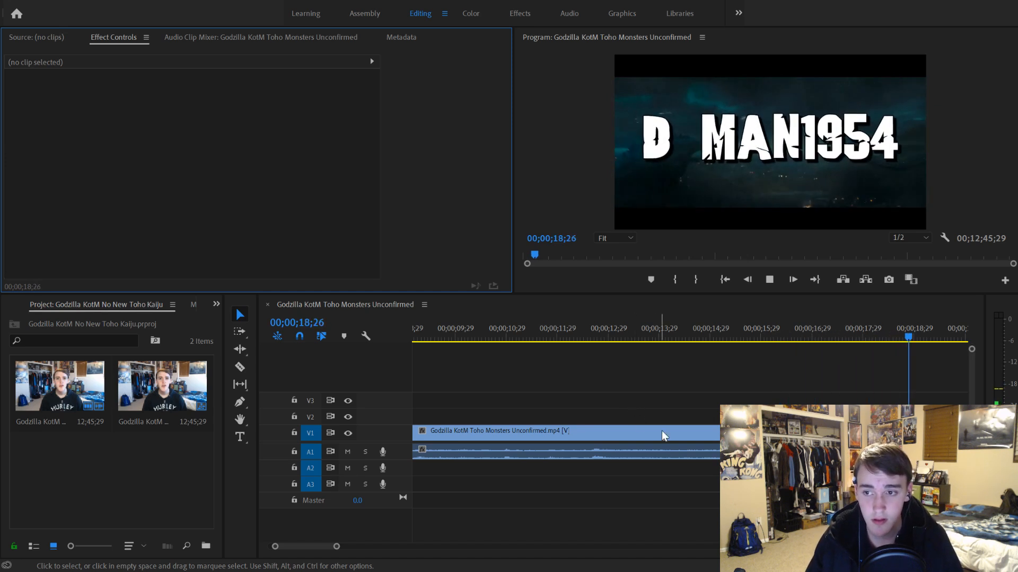
key("space")
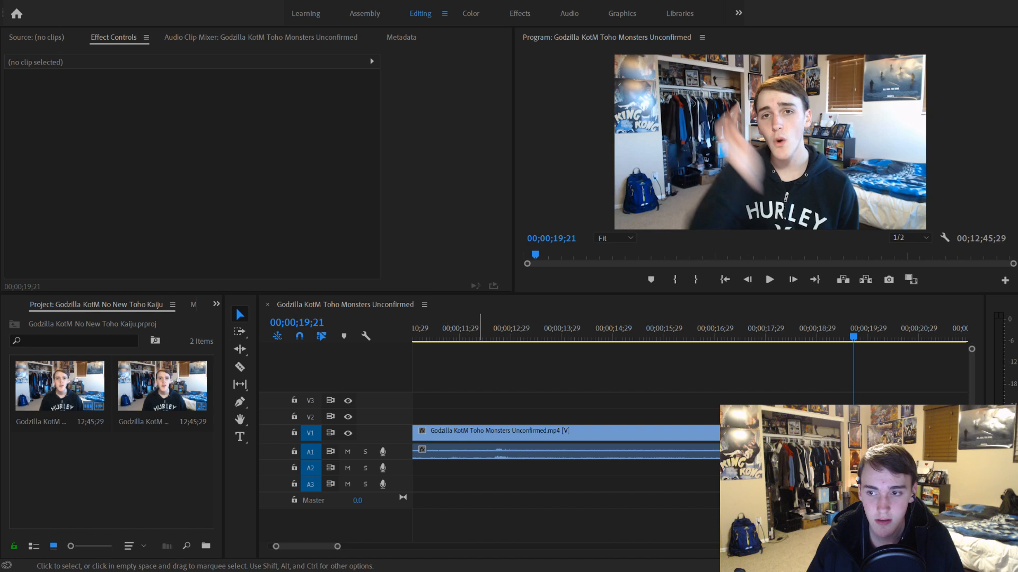
scroll(480, 366, "down", 1)
left_click(335, 287)
scroll(549, 430, "down", 4)
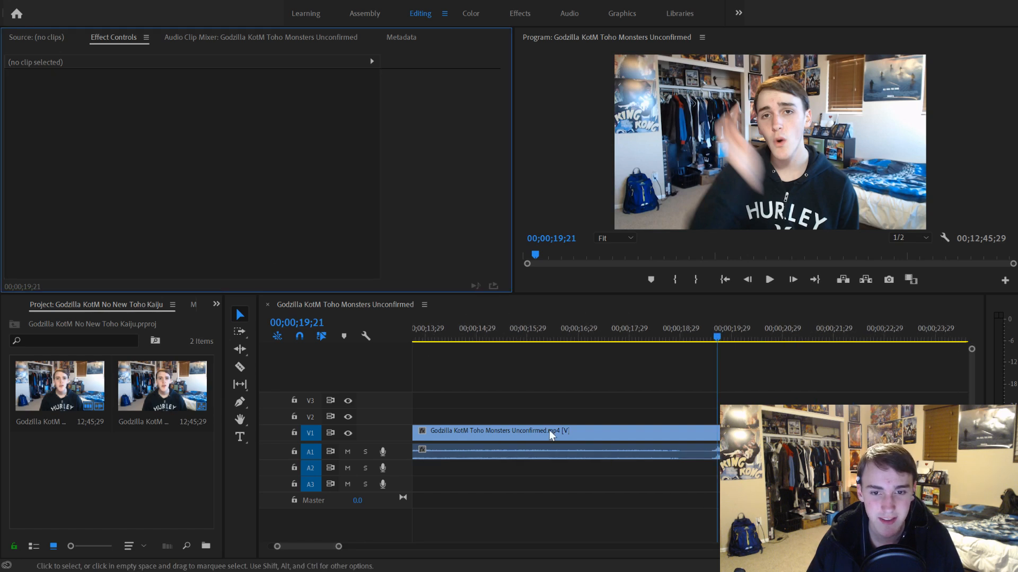
key("space")
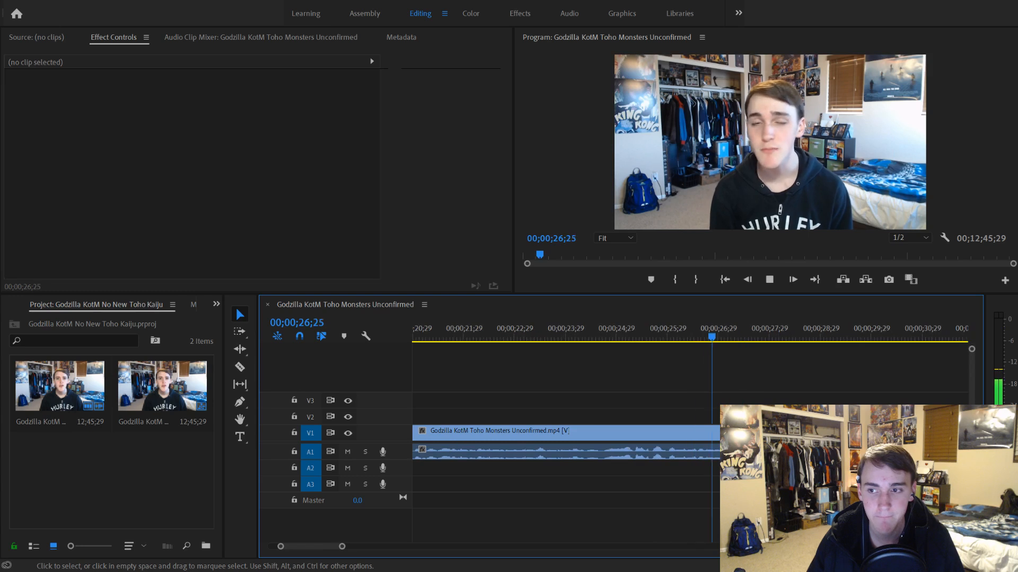
key("space")
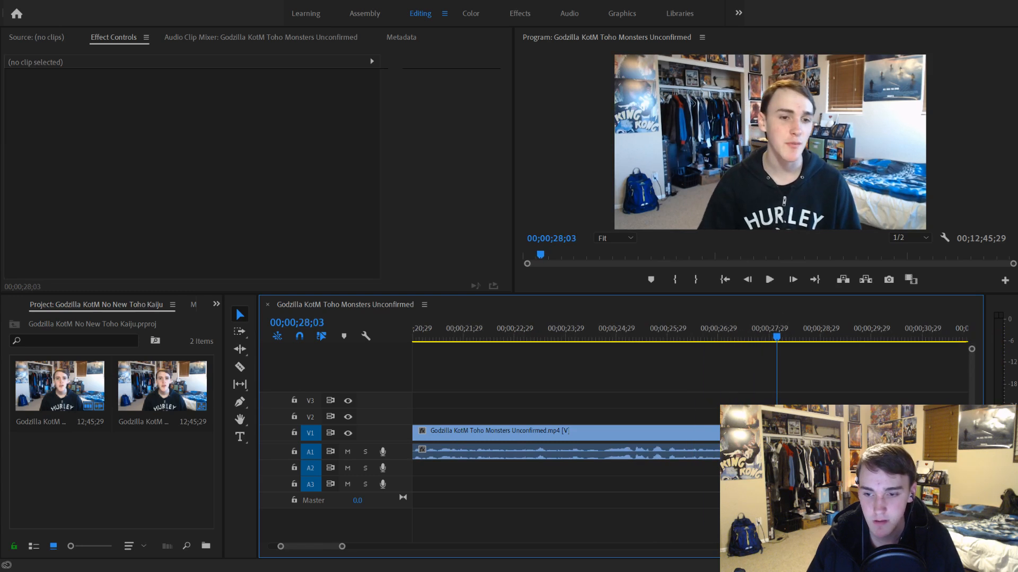
Step: Find the point where the first topic begins and split the main video clip there, at 00;00;32;00
left_click(532, 447)
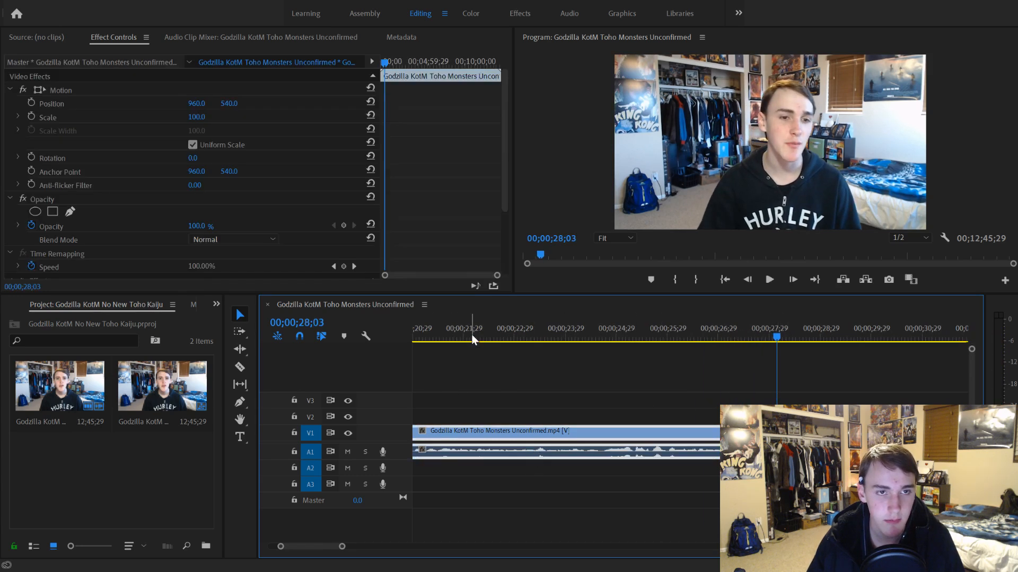
key("space")
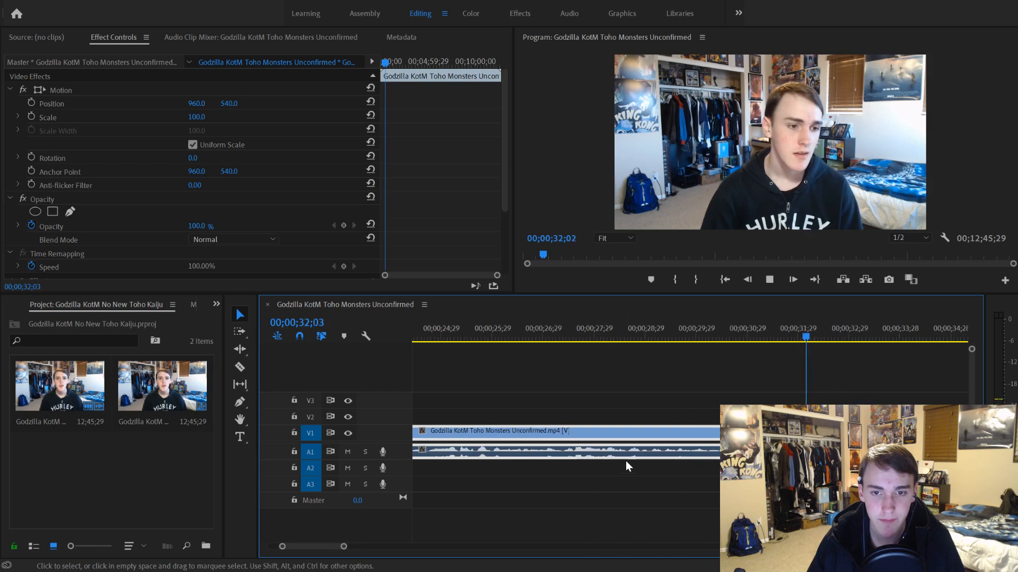
key("space")
left_click_drag(773, 338, 667, 338)
key("space")
key("space")
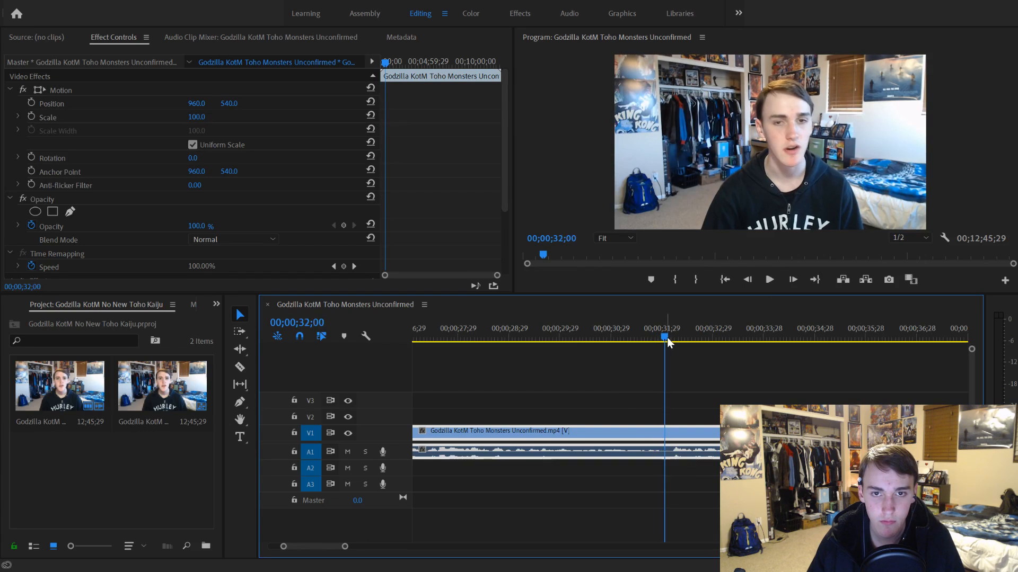
key("ctrl+k")
scroll(578, 424, "down", 4)
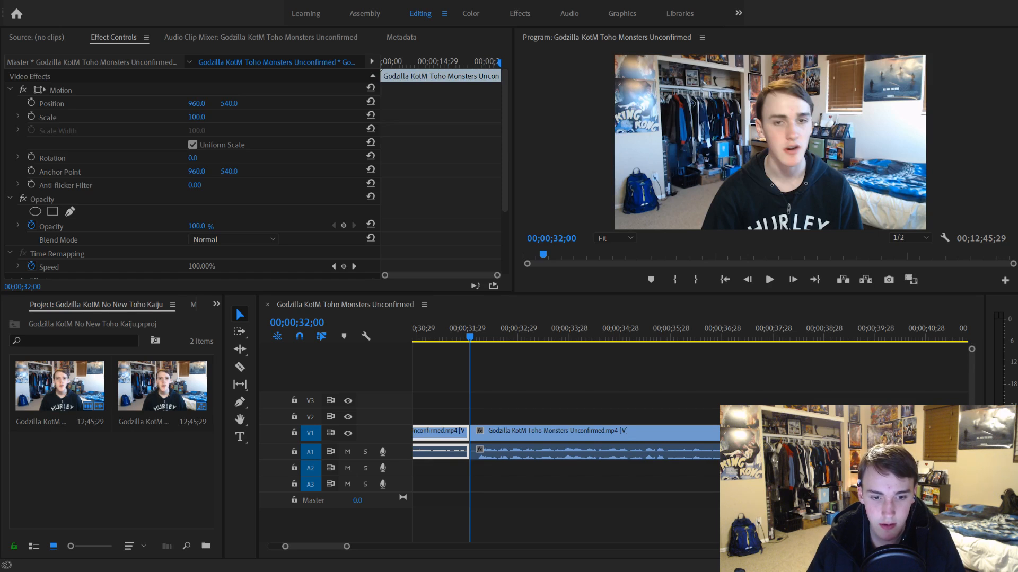
Step: Create a bin named NEWS in the project and import the Rodan Vs Ghidorah image into it
left_click(126, 470)
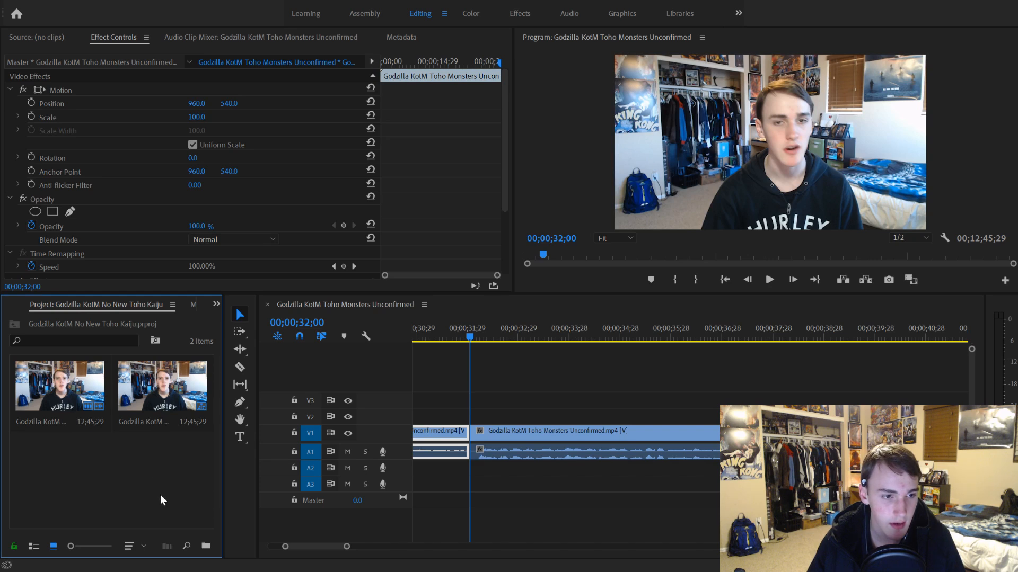
key("ctrl+b")
type("NEWS")
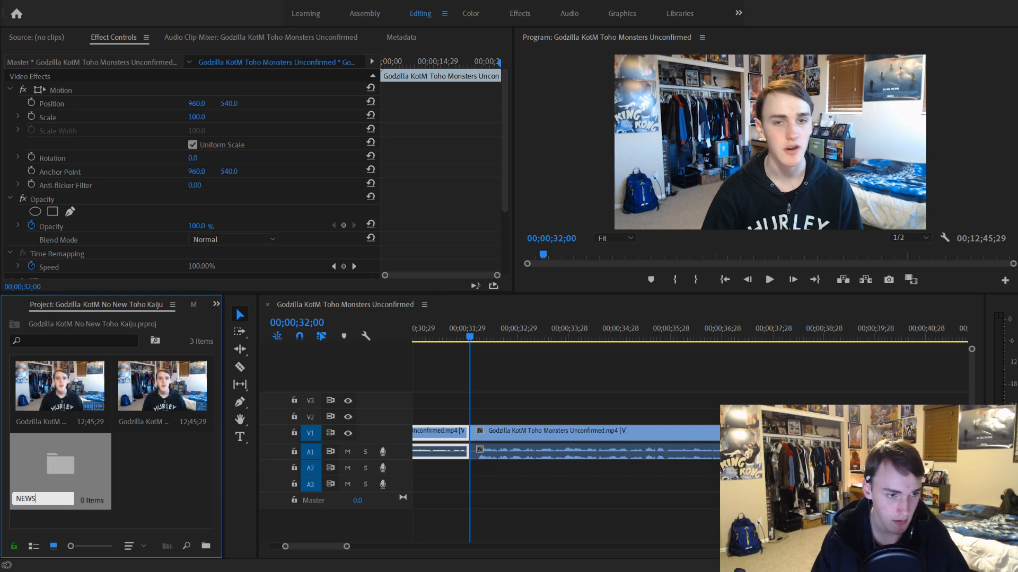
key("Tab")
double_click(59, 466)
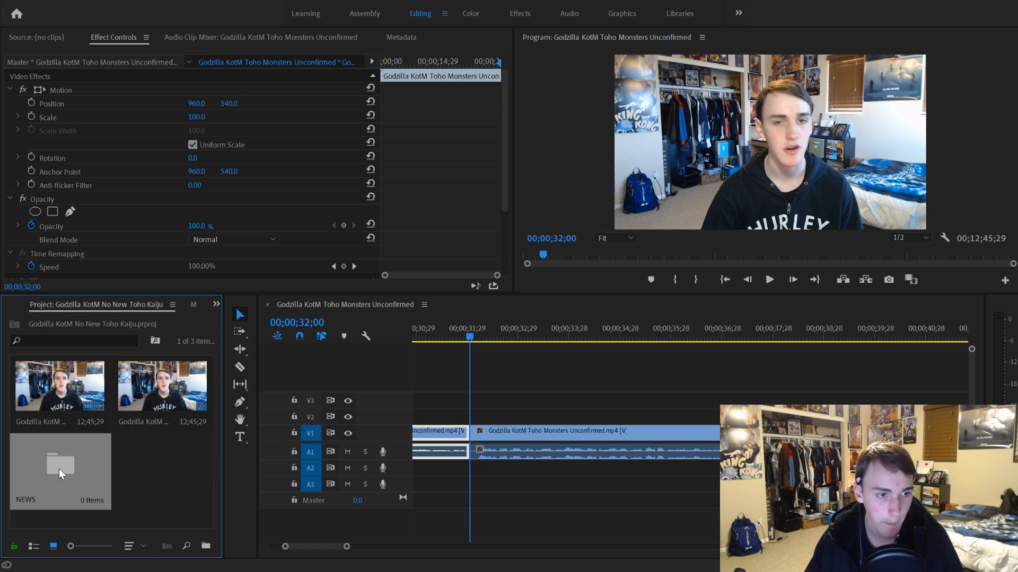
key("ctrl+i")
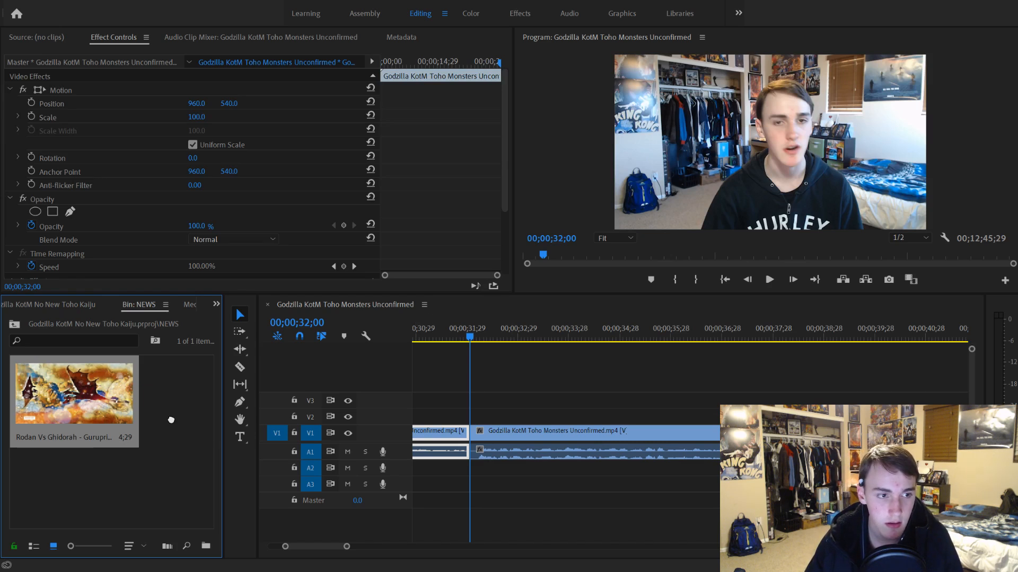
Step: Place the Rodan Vs Ghidorah image on track V2 at 00;00;32;00 and scale it to the frame size
left_click_drag(170, 421, 606, 421)
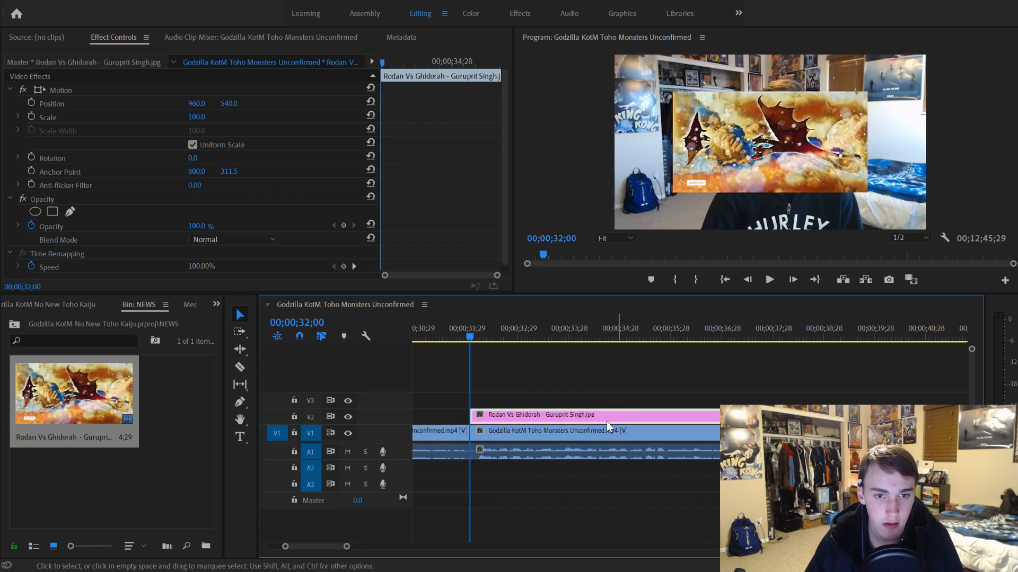
left_click(526, 406)
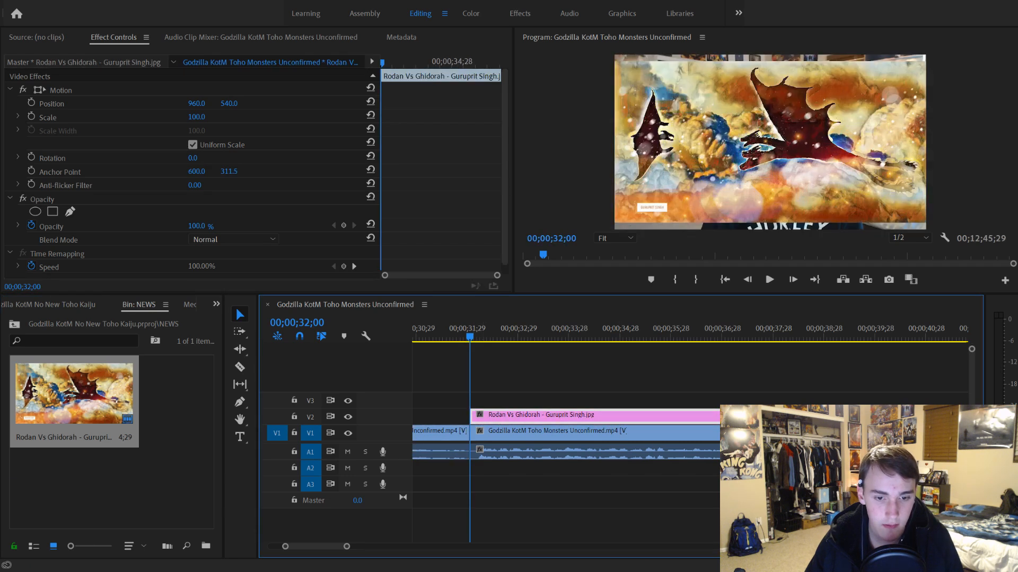
left_click(162, 454)
Step: Play the footage under the Rodan Vs Ghidorah image from 00;00;32;00 to 00;00;38;22 to check how long the topic runs
scroll(460, 489, "down", 2)
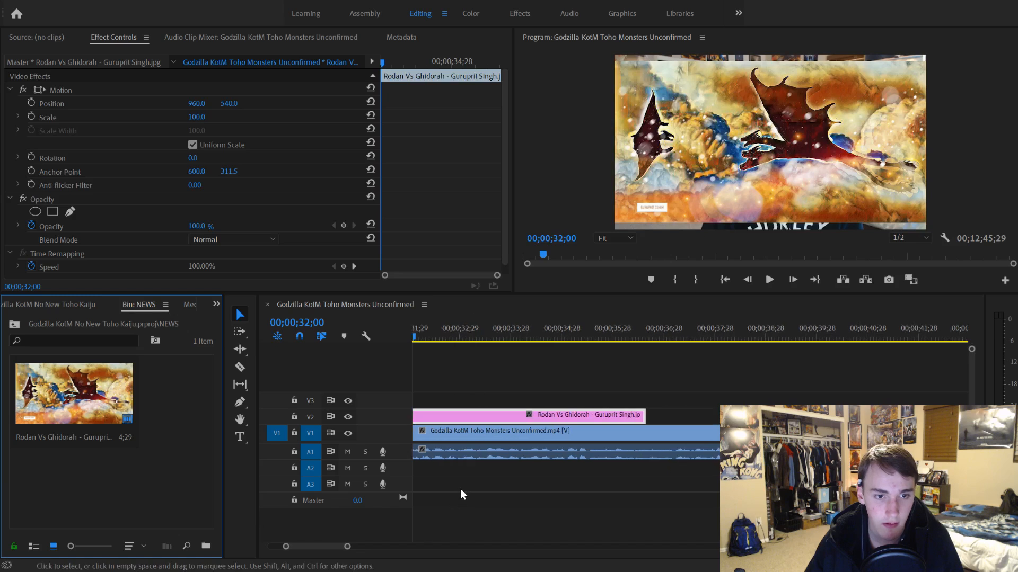
scroll(460, 488, "up", 2)
key("space")
scroll(529, 441, "down", 1)
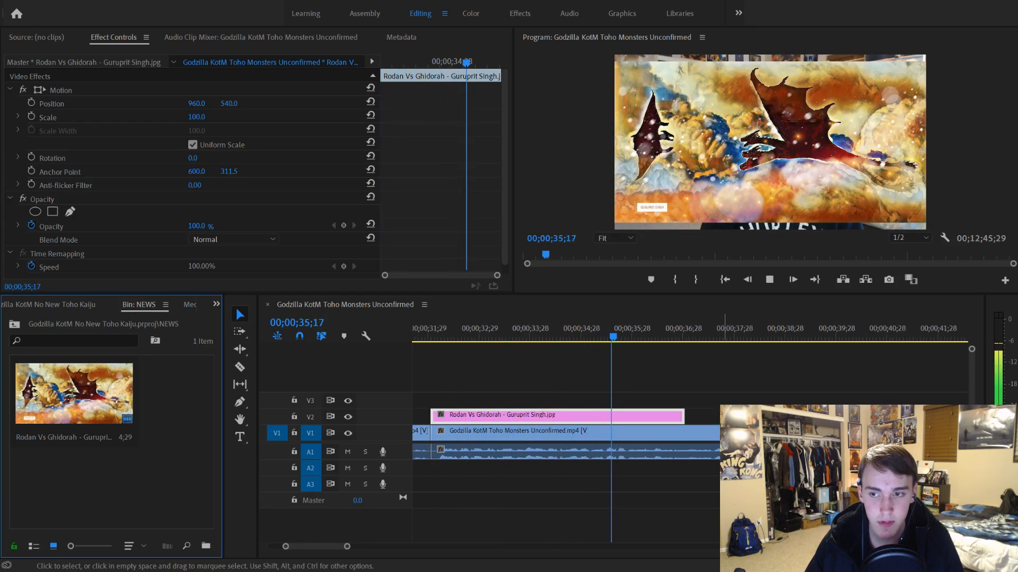
key("space")
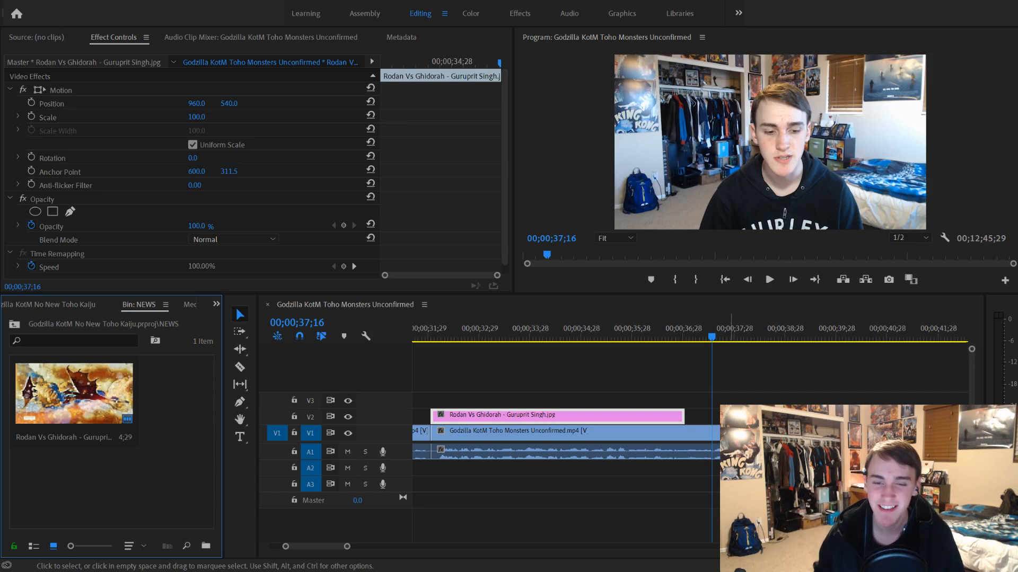
scroll(599, 450, "right", 5)
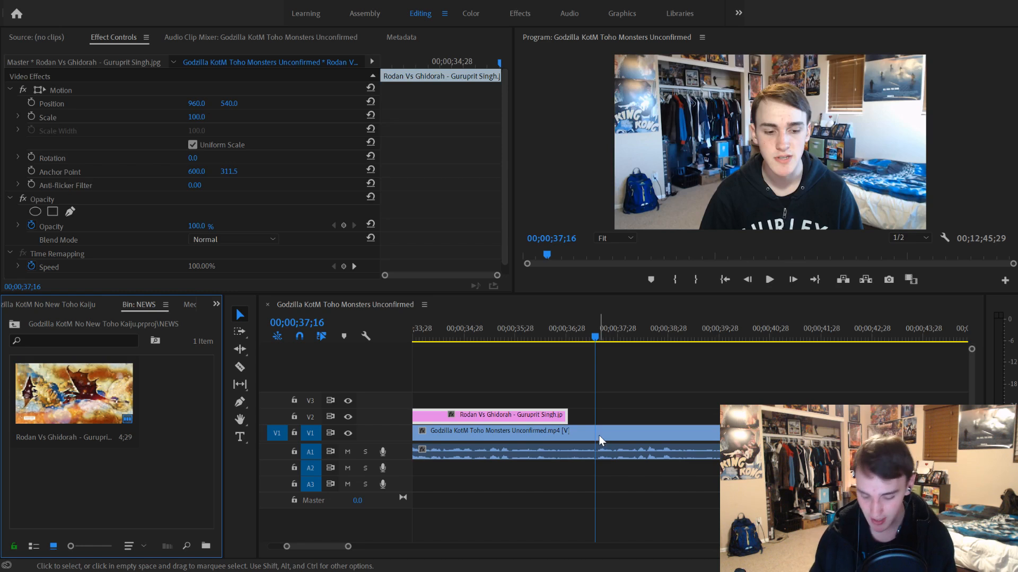
scroll(618, 436, "right", 3)
scroll(618, 435, "left", 4)
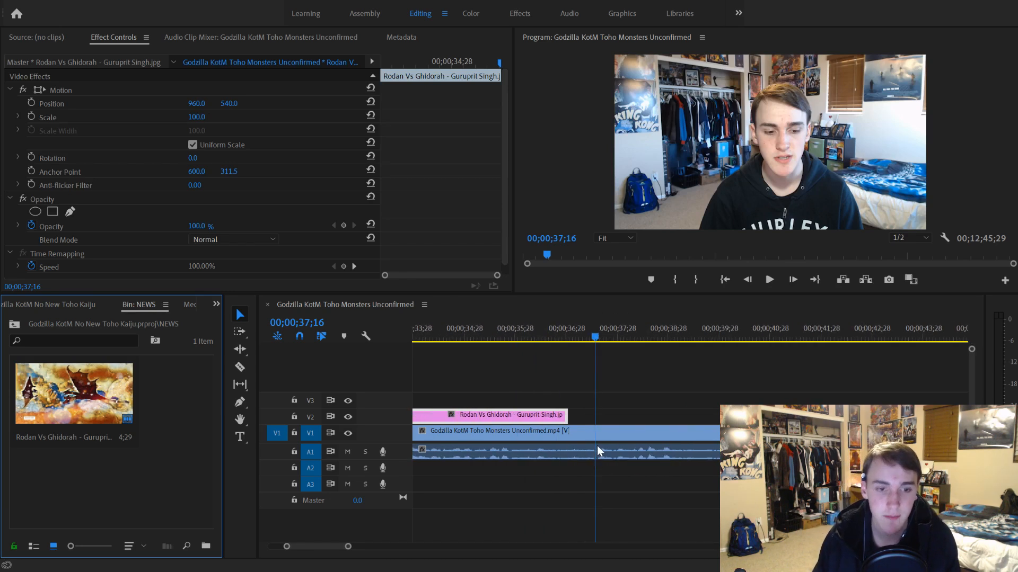
key("space")
scroll(609, 417, "right", 3)
scroll(565, 426, "left", 2)
key("space")
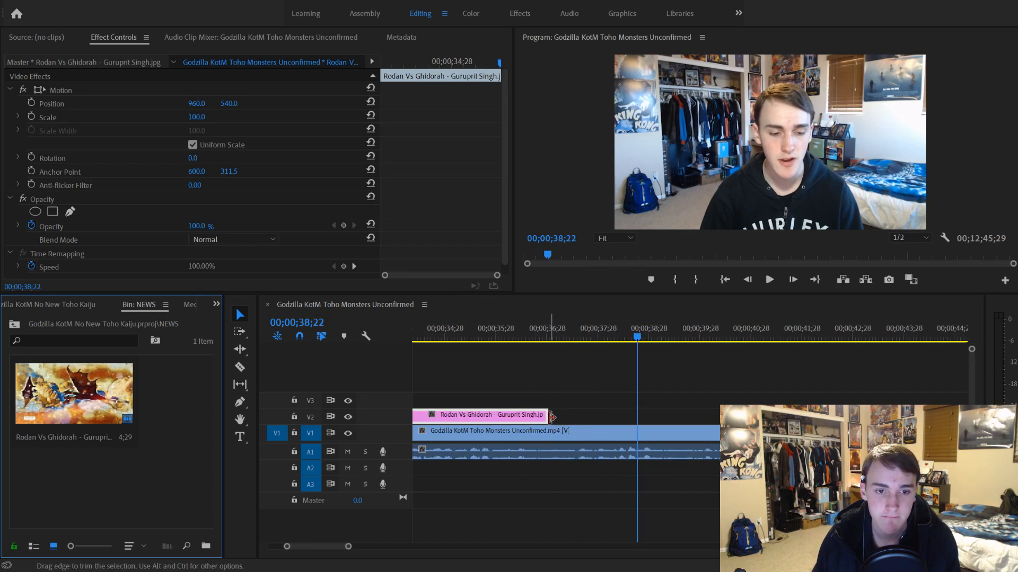
Step: Extend the end of the Rodan Vs Ghidorah image on V2 well past the playhead at 00;00;38;22
left_click_drag(546, 416, 980, 418)
scroll(567, 446, "right", 5)
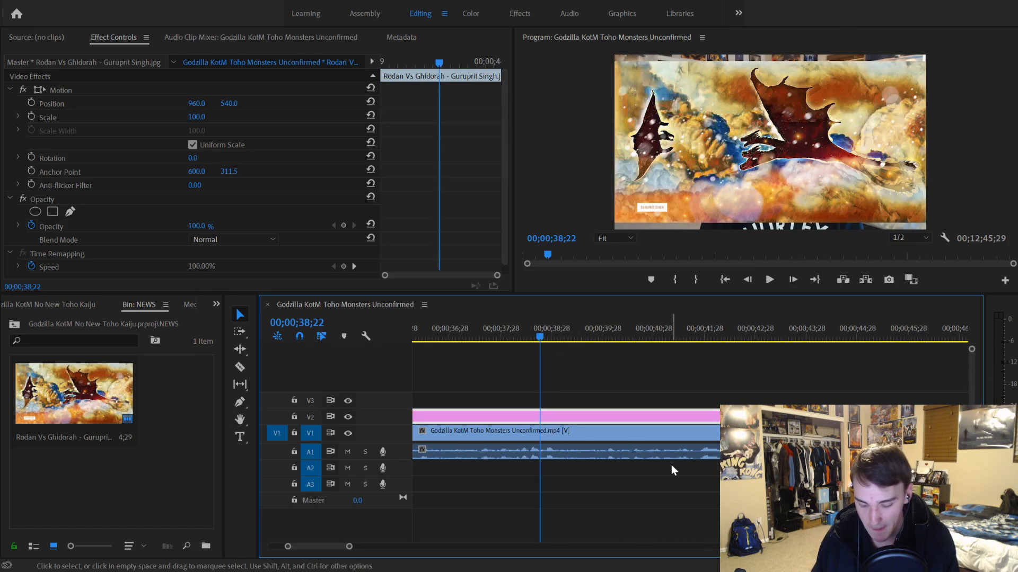
left_click_drag(349, 547, 366, 549)
scroll(418, 476, "right", 2)
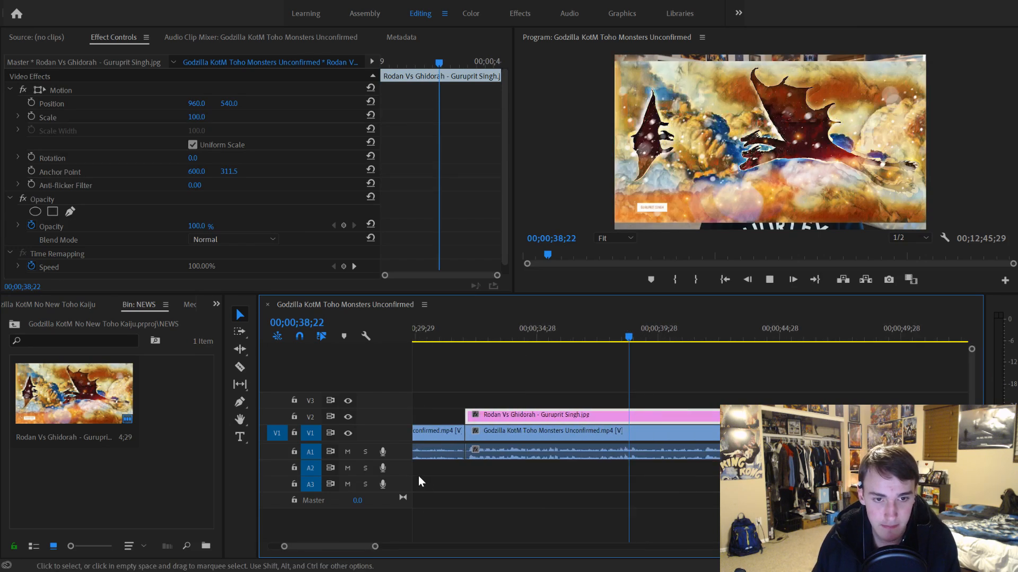
Step: Play on to find the topic's end, split the image and main video at 00;00;43;16, and delete the excess image portion
key("space")
scroll(398, 480, "right", 2)
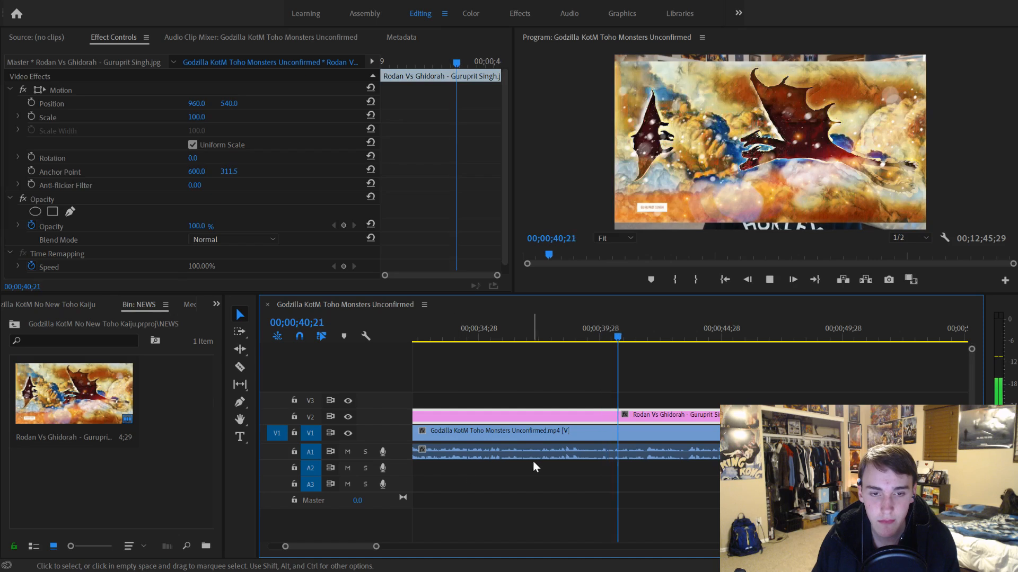
scroll(530, 459, "left", 1)
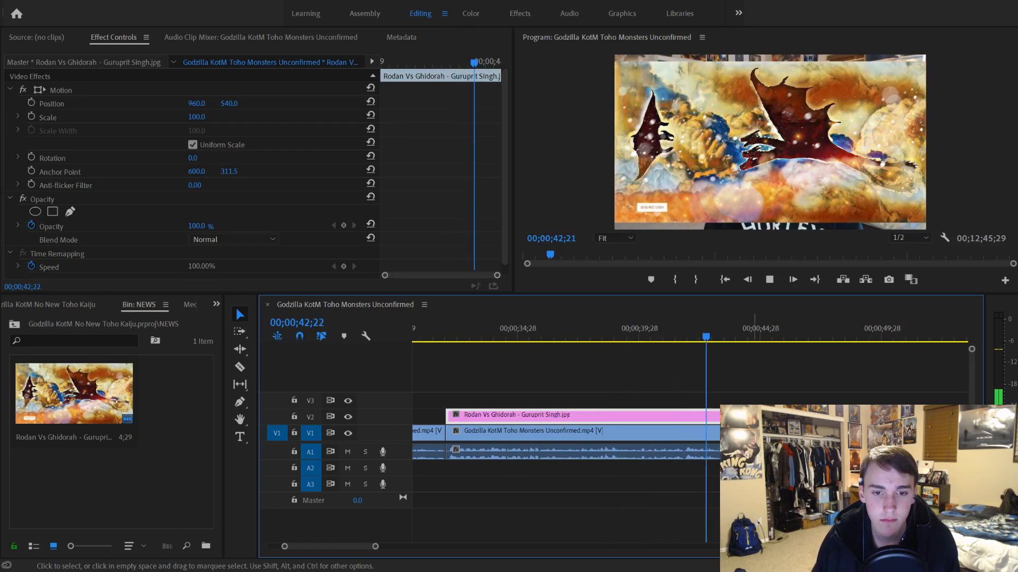
key("space")
left_click(726, 340)
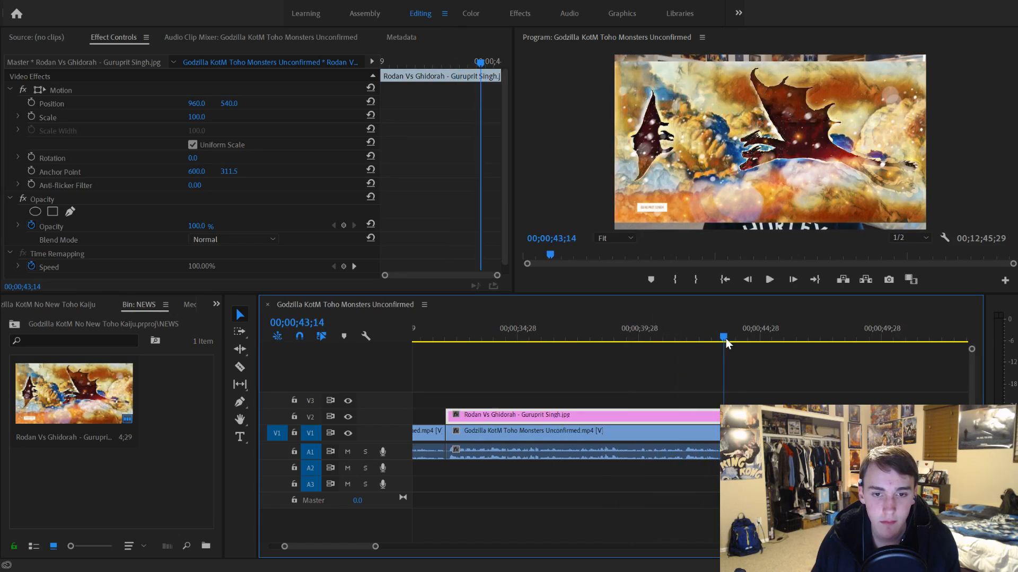
left_click(762, 416)
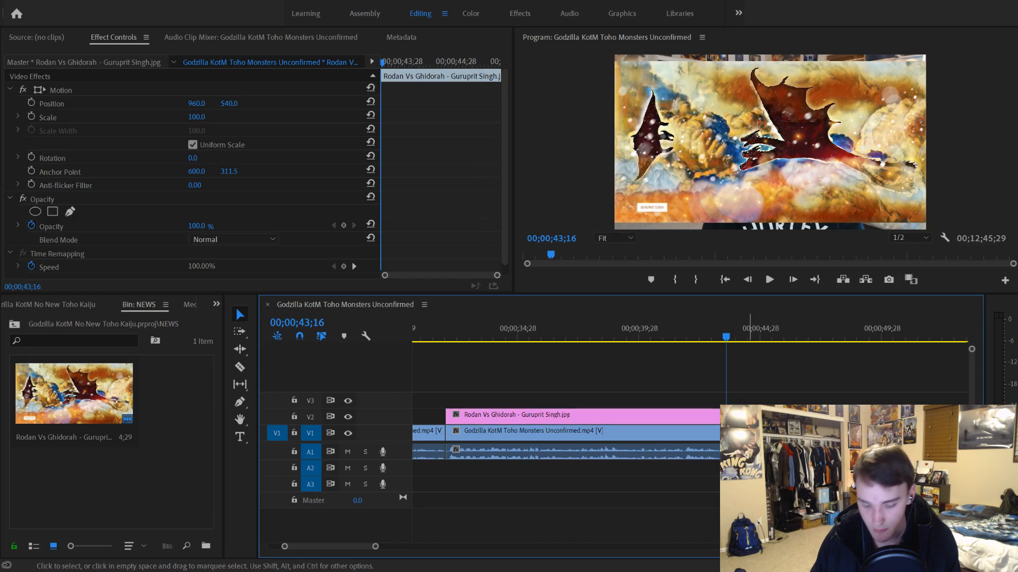
key("Delete")
Step: Select the remaining image clip and enable keyframing for Scale and Position at its start, 00;00;32;00
left_click(688, 416)
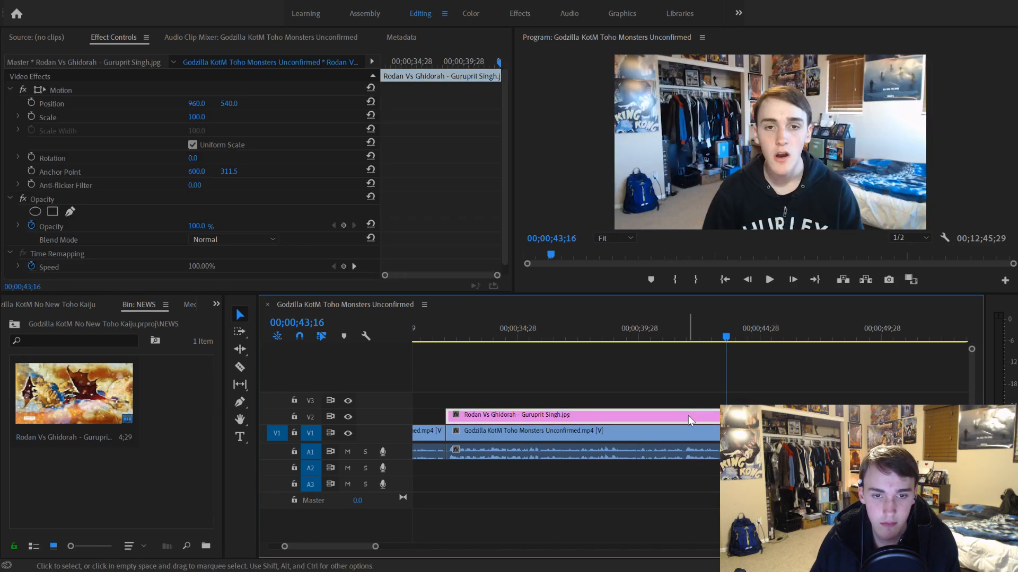
left_click_drag(583, 339, 545, 350)
scroll(485, 423, "up", 2)
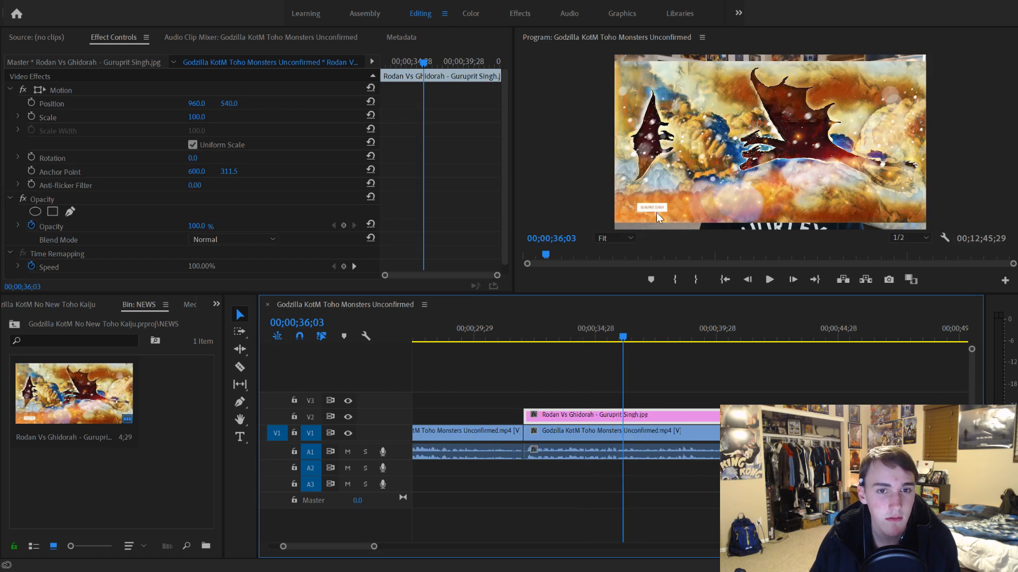
left_click_drag(413, 73, 378, 63)
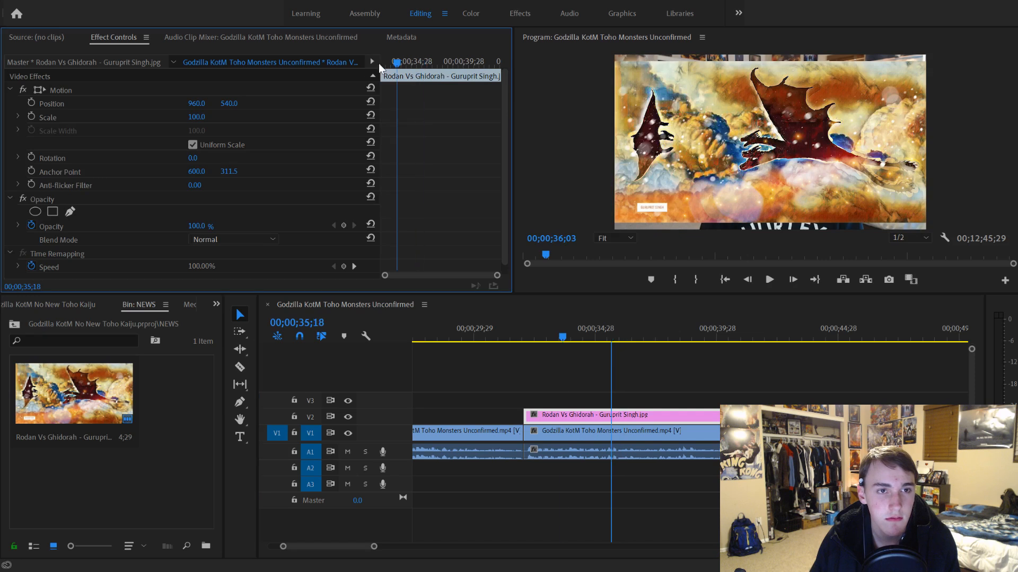
left_click(32, 117)
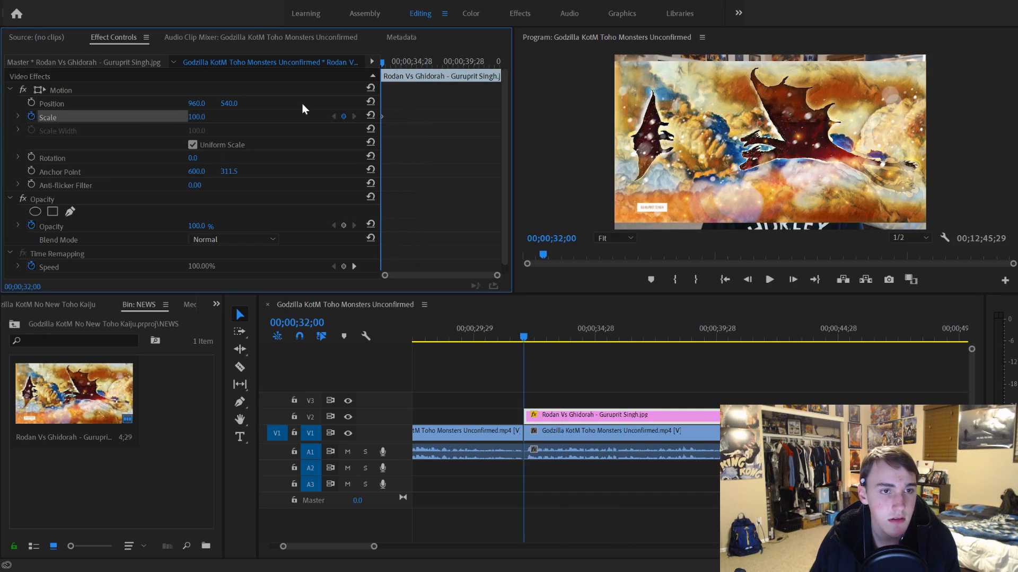
left_click(31, 103)
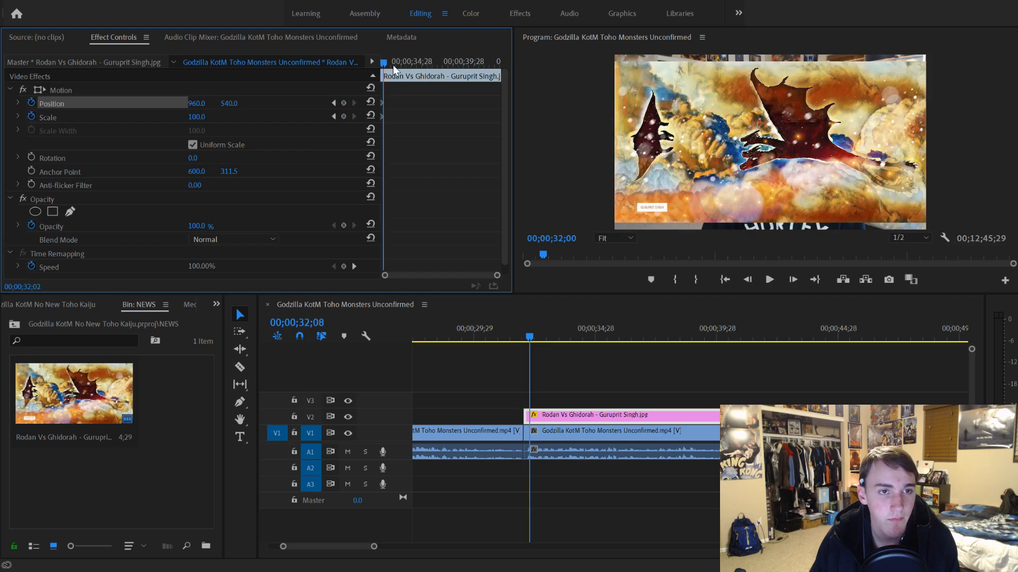
left_click_drag(393, 65, 423, 62)
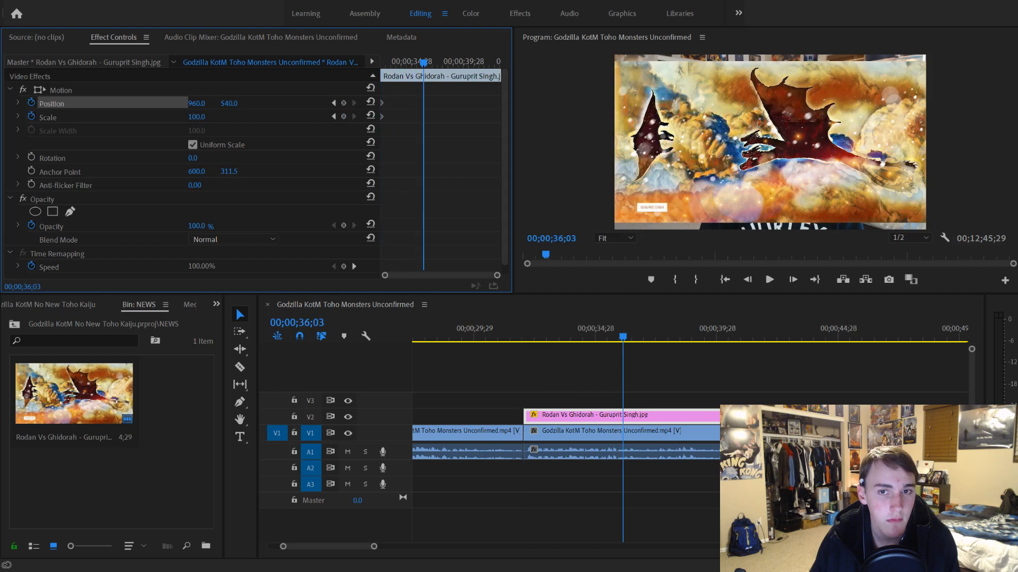
left_click_drag(196, 117, 212, 116)
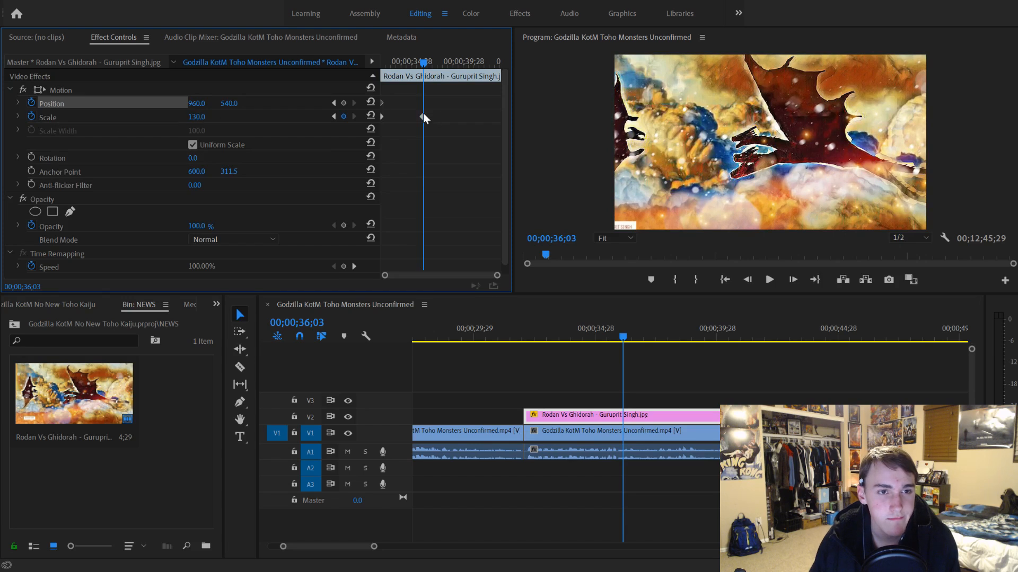
key("ctrl+z")
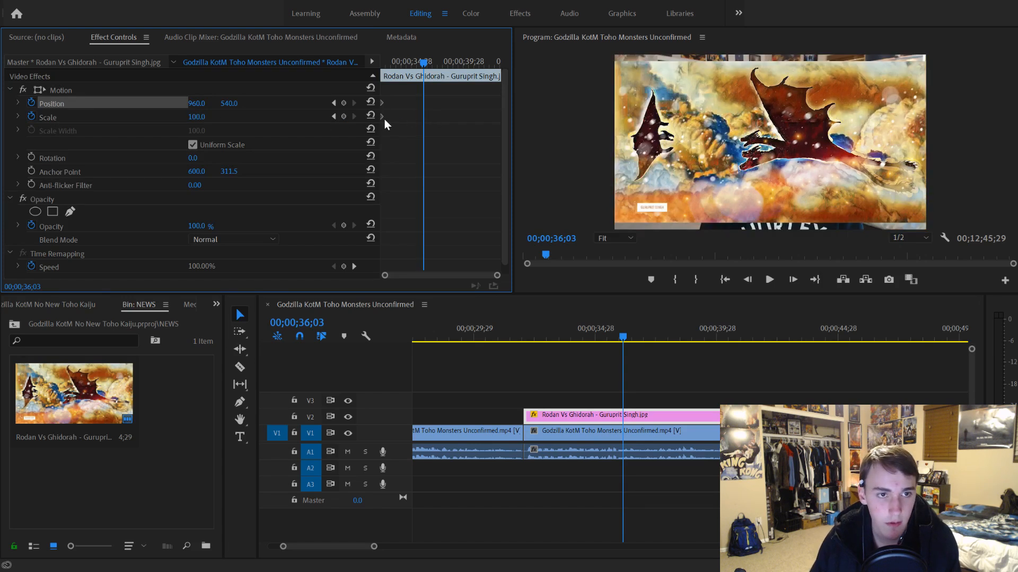
Step: At 00;00;32;00, set the image's Scale to 186 and horizontal Position to 1746 for the starting keyframes
left_click_drag(423, 63, 1, 142)
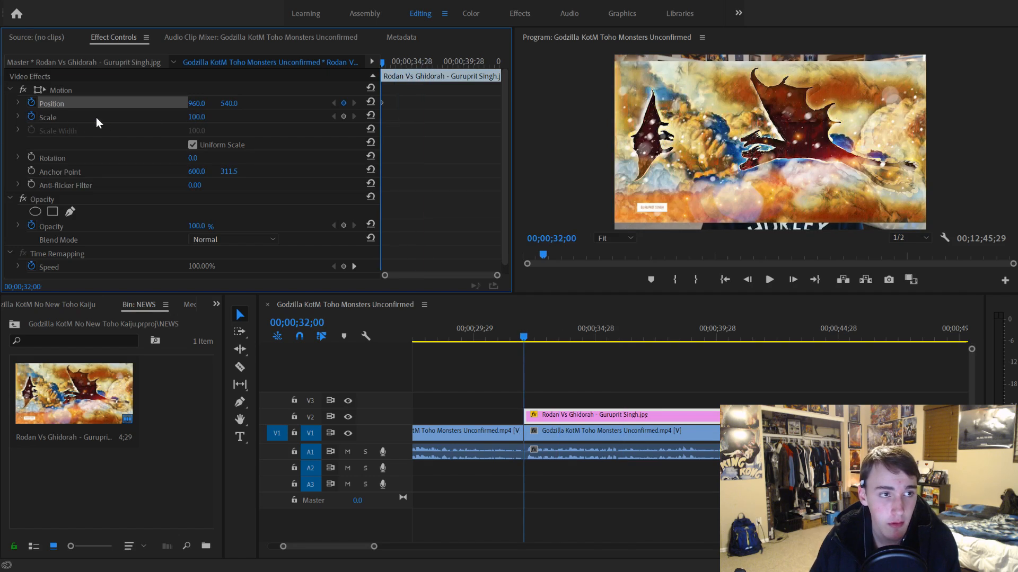
left_click(204, 118)
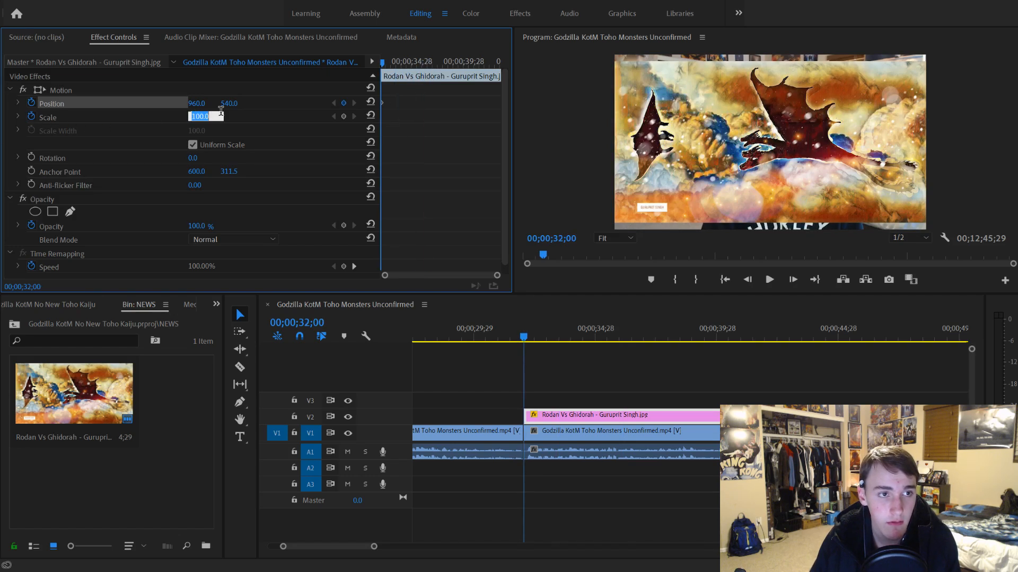
left_click(236, 124)
left_click_drag(201, 118, 196, 130)
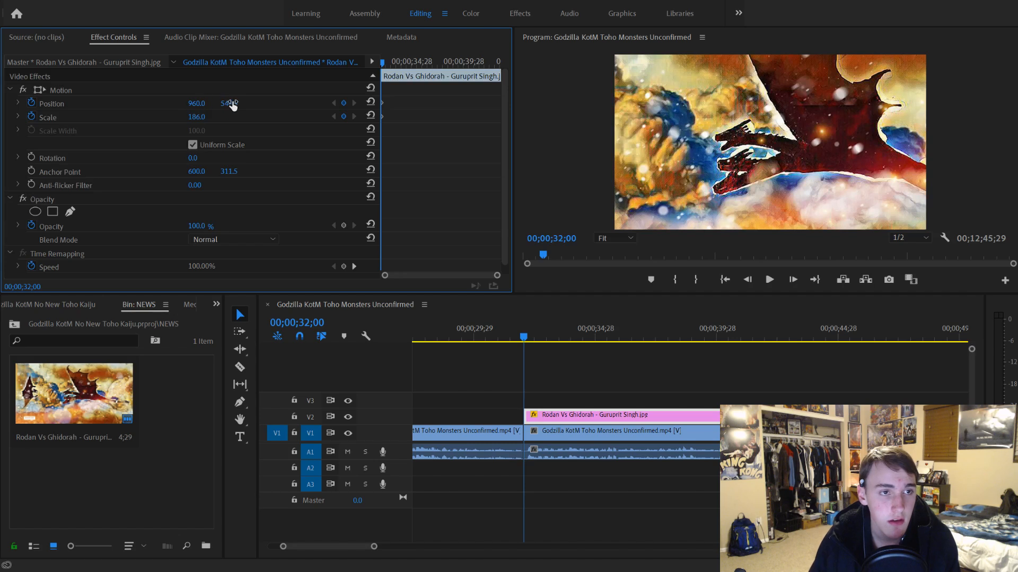
mouse_move(196, 103)
left_mouse_down()
mouse_move(503, 104)
mouse_move(203, 104)
left_mouse_up()
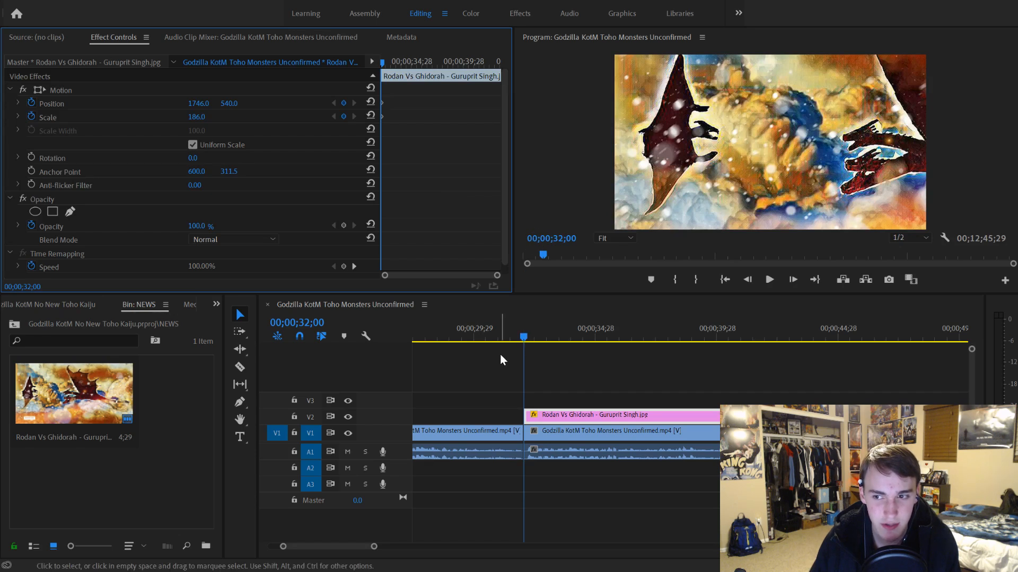
Step: Add an ending Position keyframe near the image's end at 00;00;43;08 with the values 355, 540
scroll(527, 374, "down", 1)
key("space")
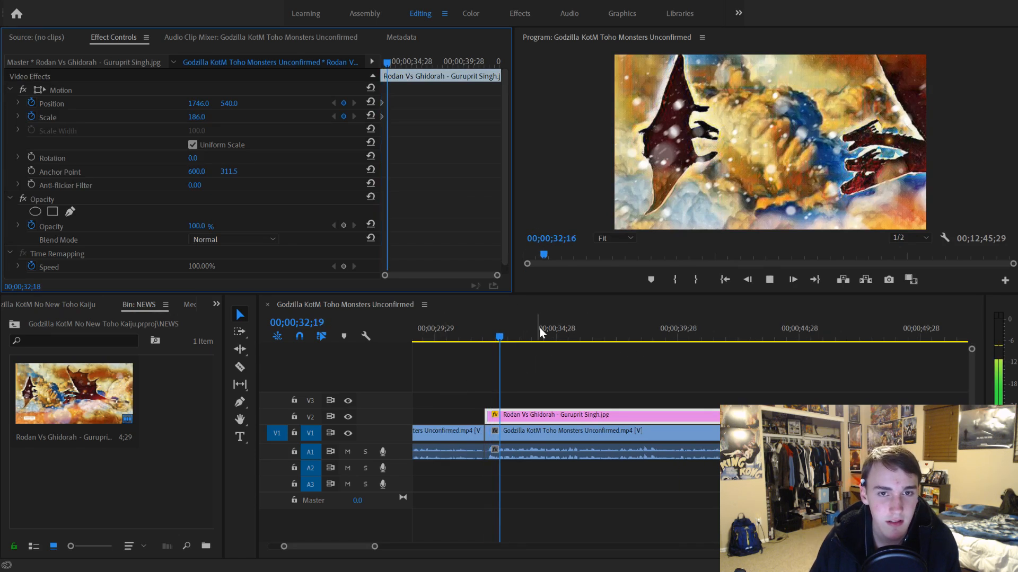
left_click_drag(392, 64, 495, 81)
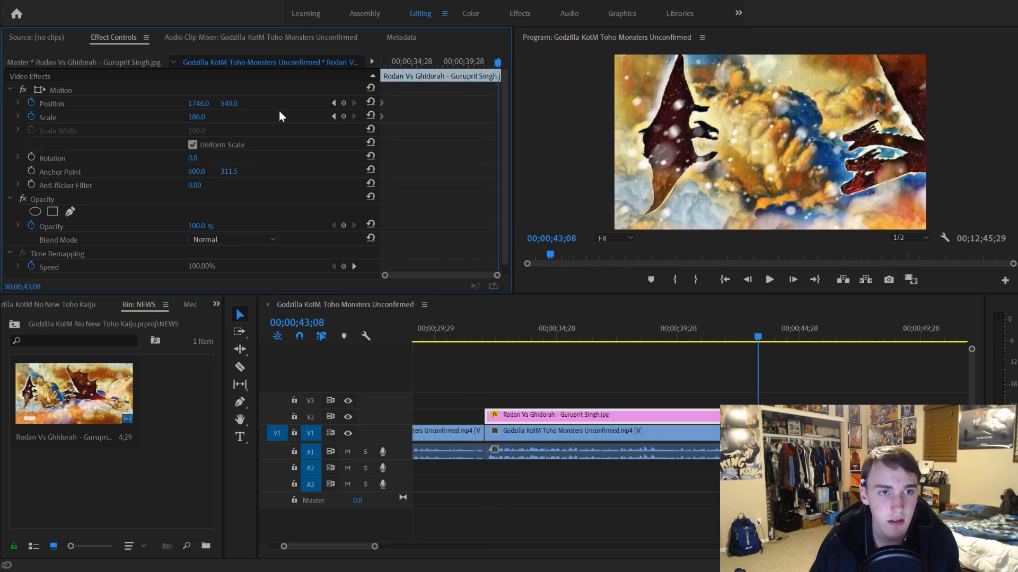
mouse_move(199, 105)
left_mouse_down()
mouse_move(114, 104)
mouse_move(210, 104)
left_mouse_up()
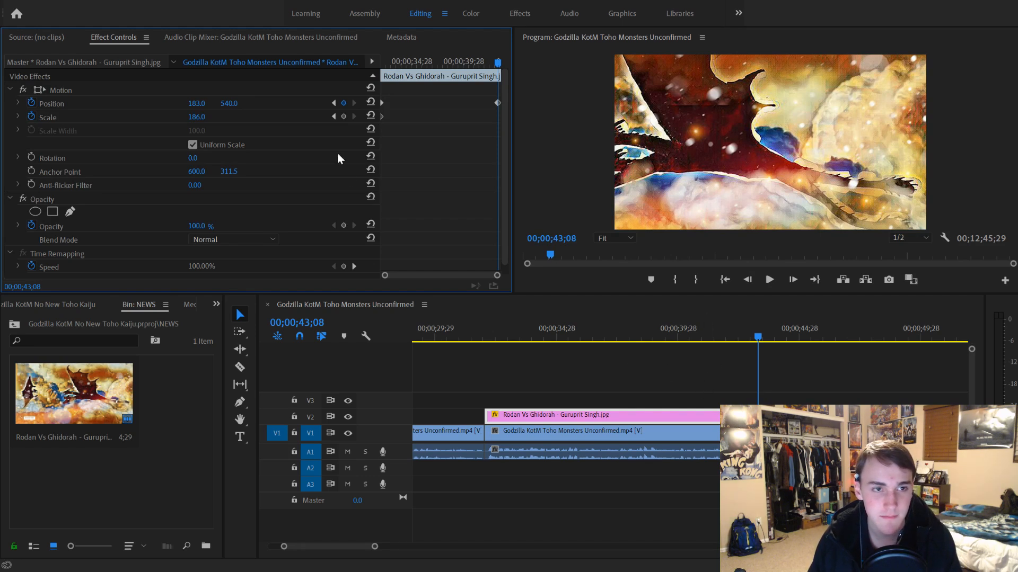
left_click_drag(229, 107, 234, 107)
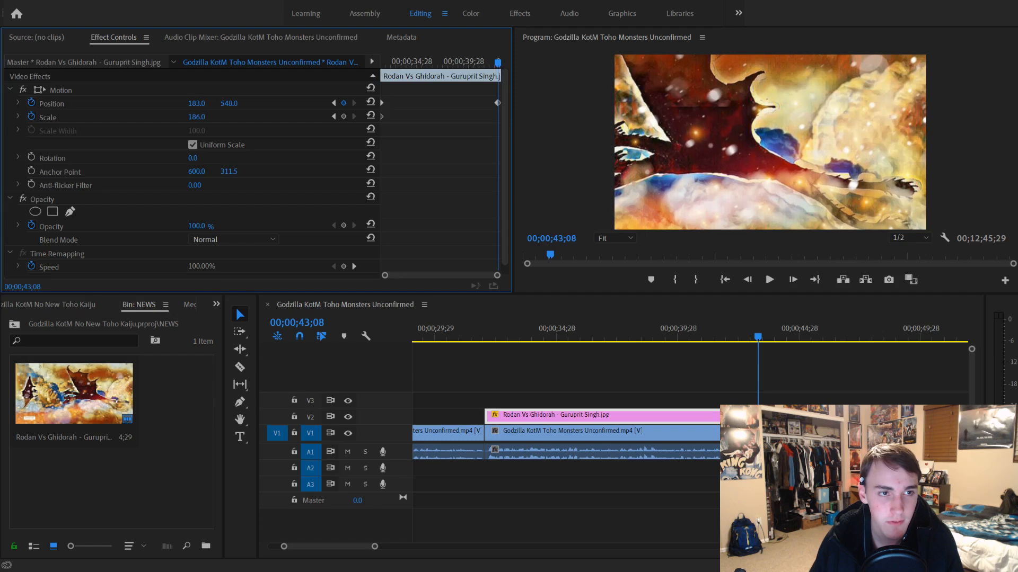
left_click(233, 103)
type("540")
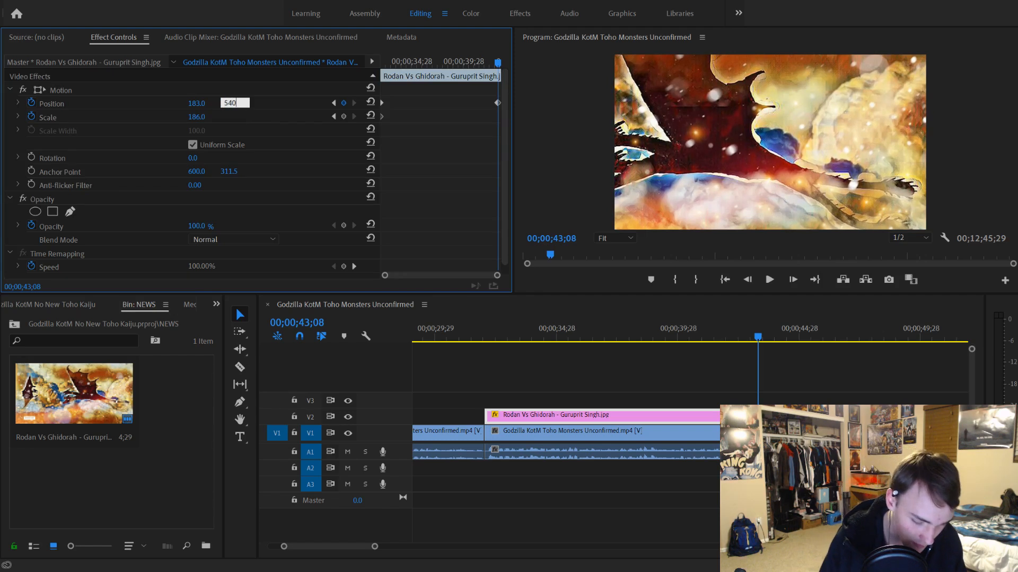
key("Return")
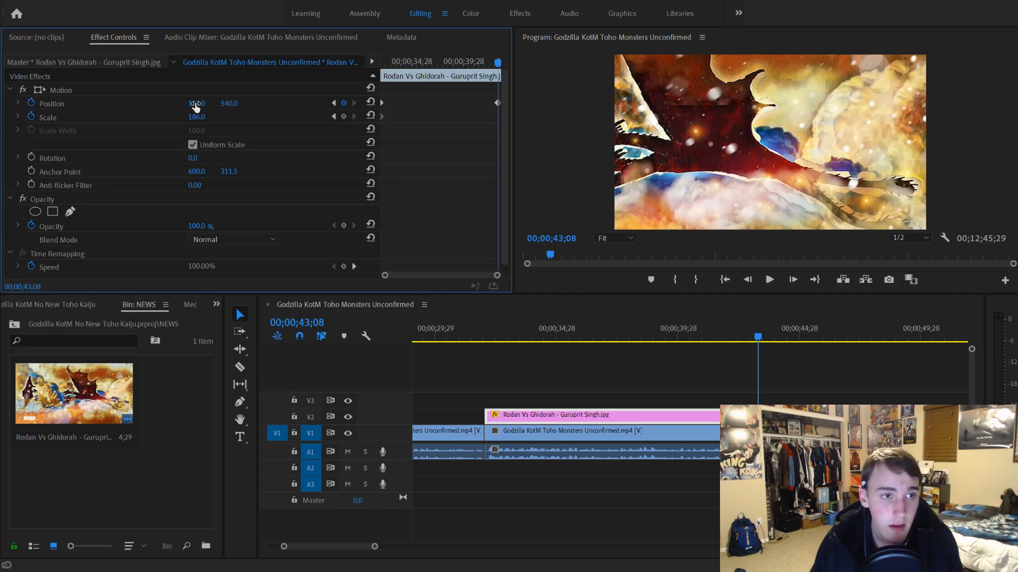
left_click_drag(196, 105, 287, 105)
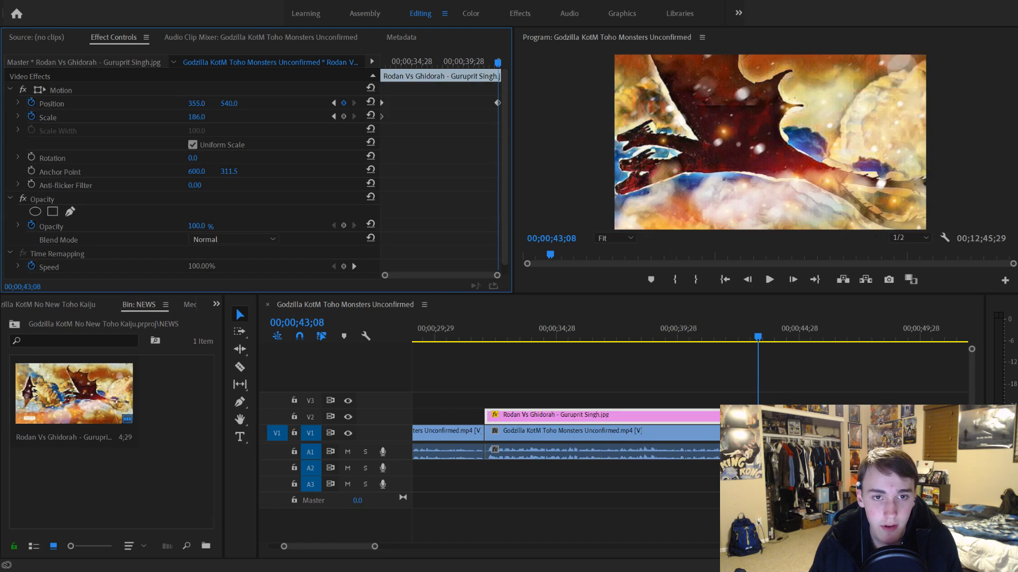
Step: Move the Rodan Vs Ghidorah image's ending Position keyframe to the clip's very end and preview the pan from the clip's start
left_click_drag(497, 62, 476, 62)
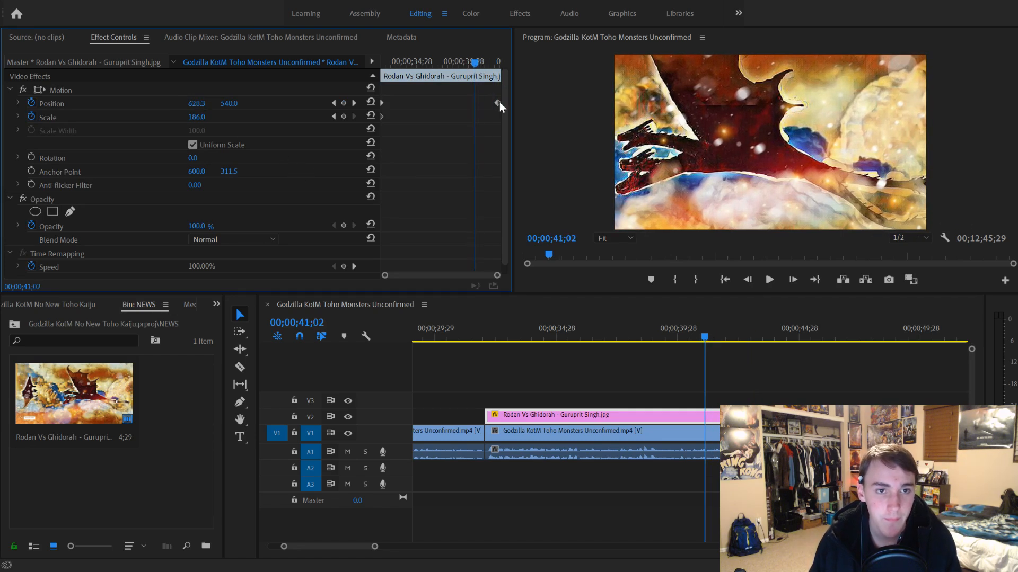
left_click(483, 337)
key("space")
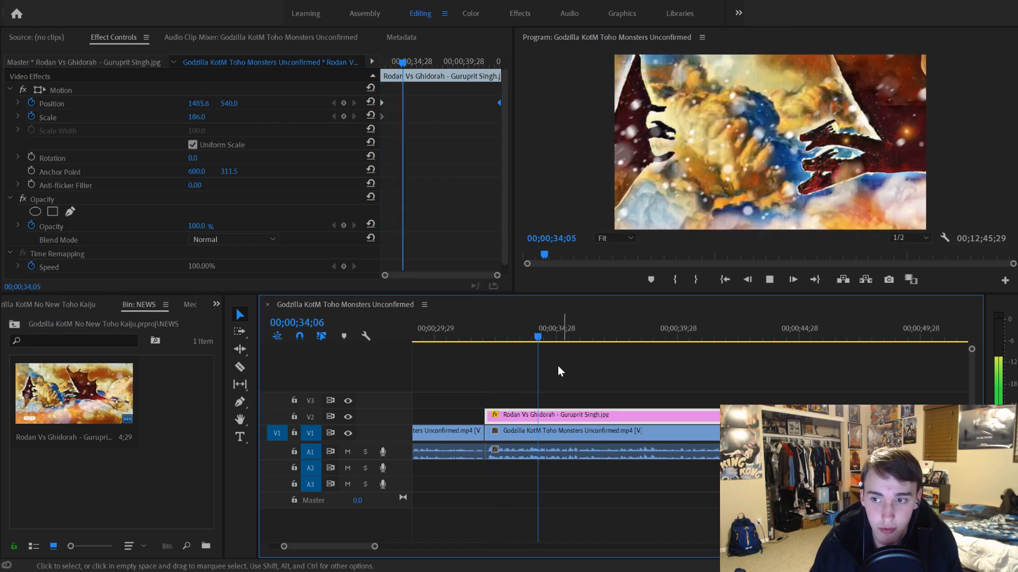
key("space")
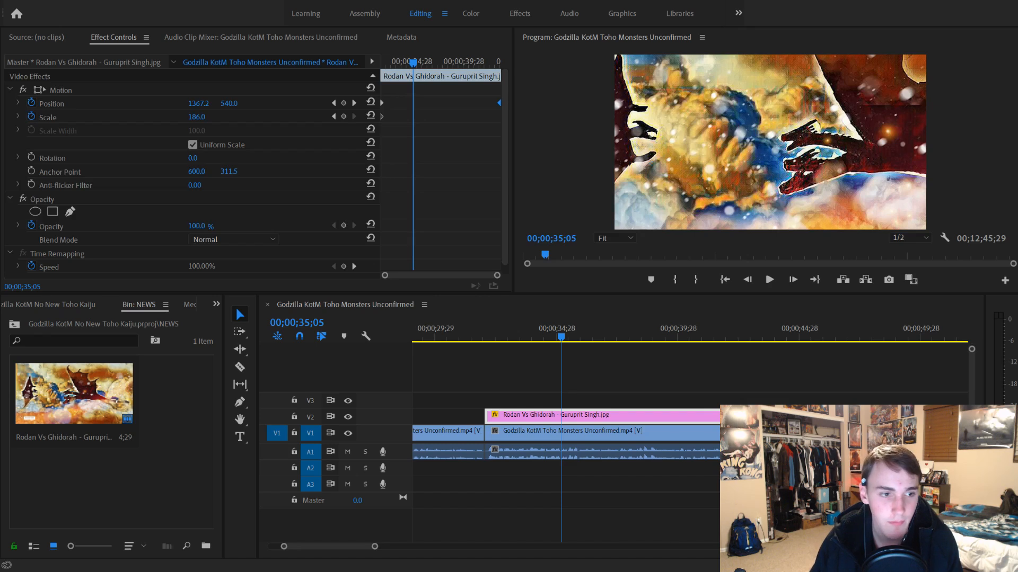
Step: Play through the rest of the pan and the talking-head footage after it to find the next image topic
key("space")
scroll(496, 355, "down", 2)
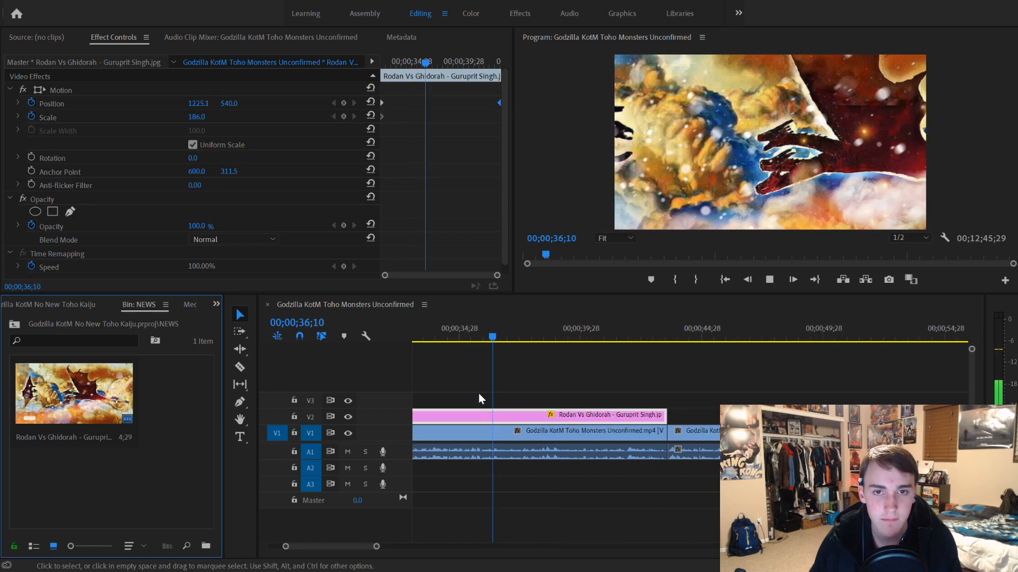
scroll(516, 384, "down", 1)
scroll(486, 429, "up", 2)
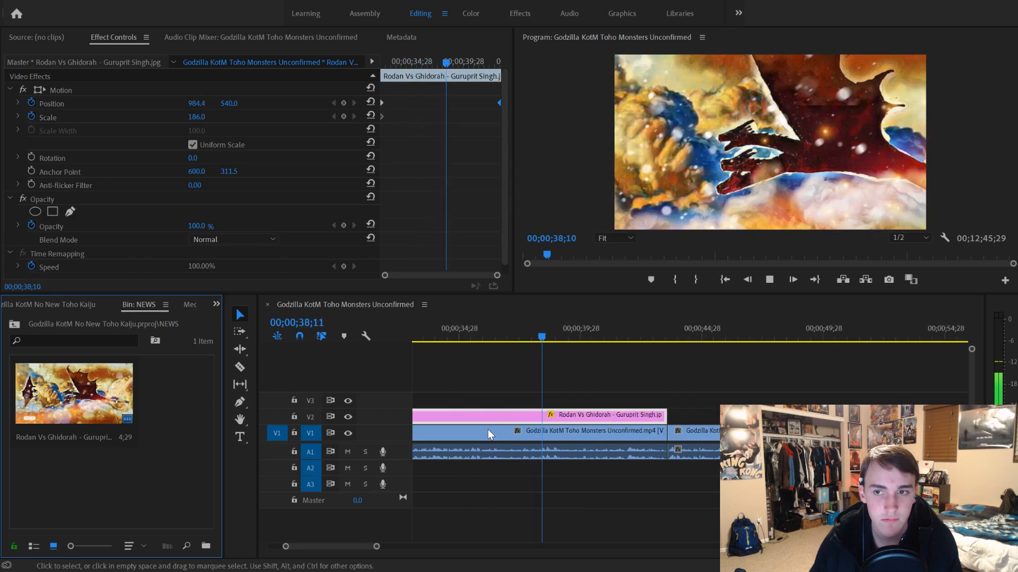
scroll(544, 444, "down", 1)
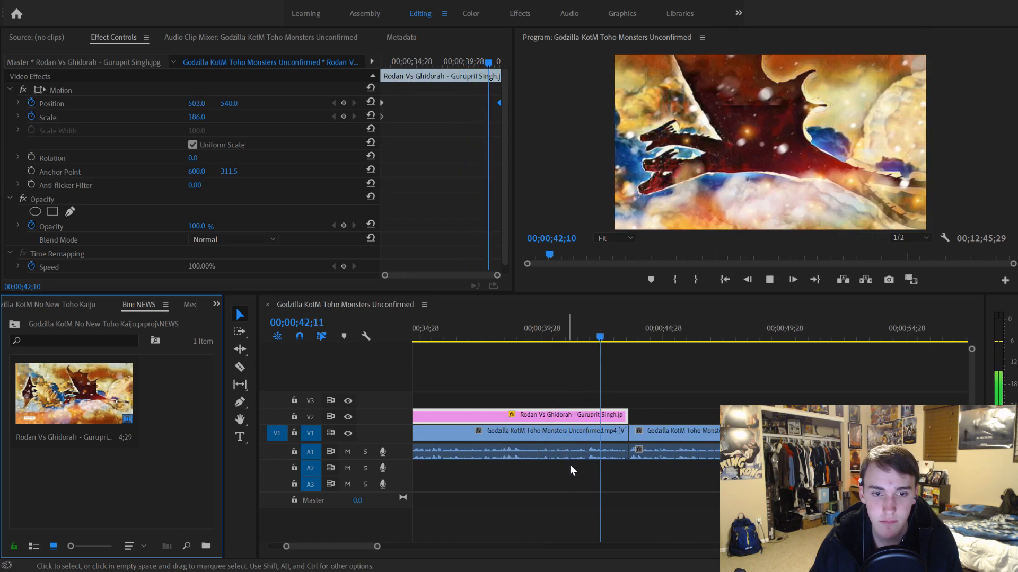
scroll(636, 447, "up", 2)
scroll(624, 442, "down", 2)
scroll(615, 432, "down", 2)
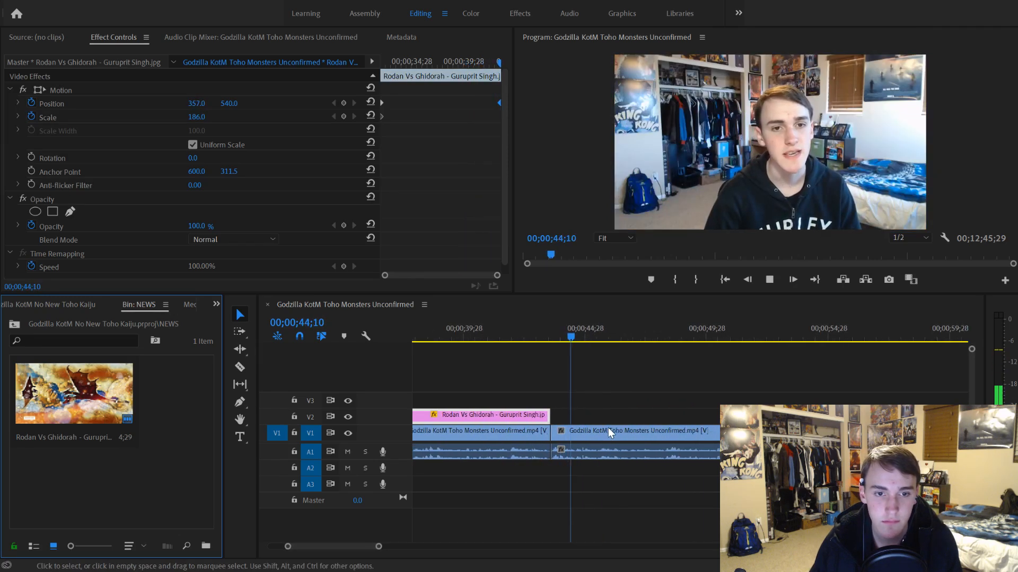
key("space")
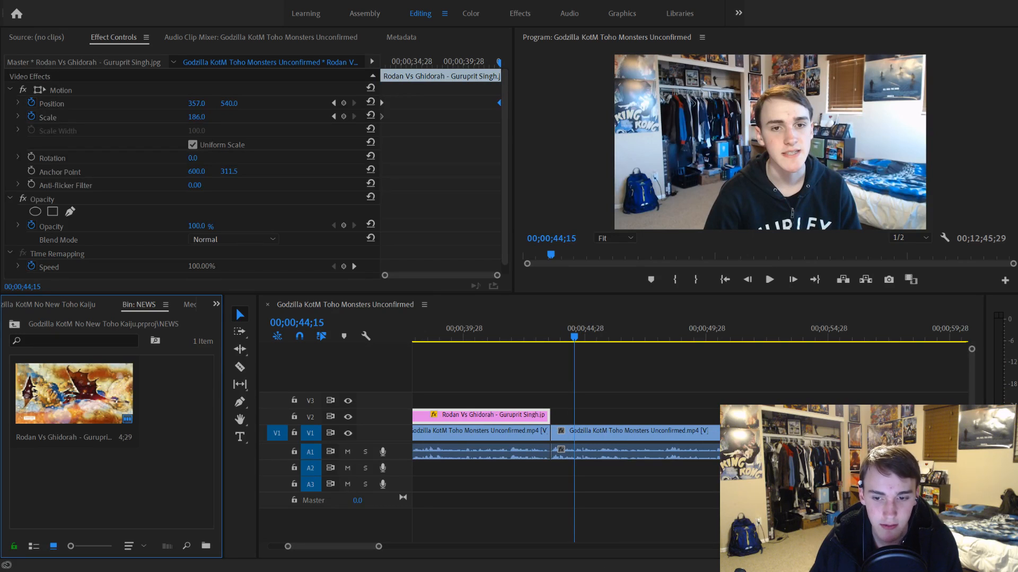
left_click(574, 184)
key("space")
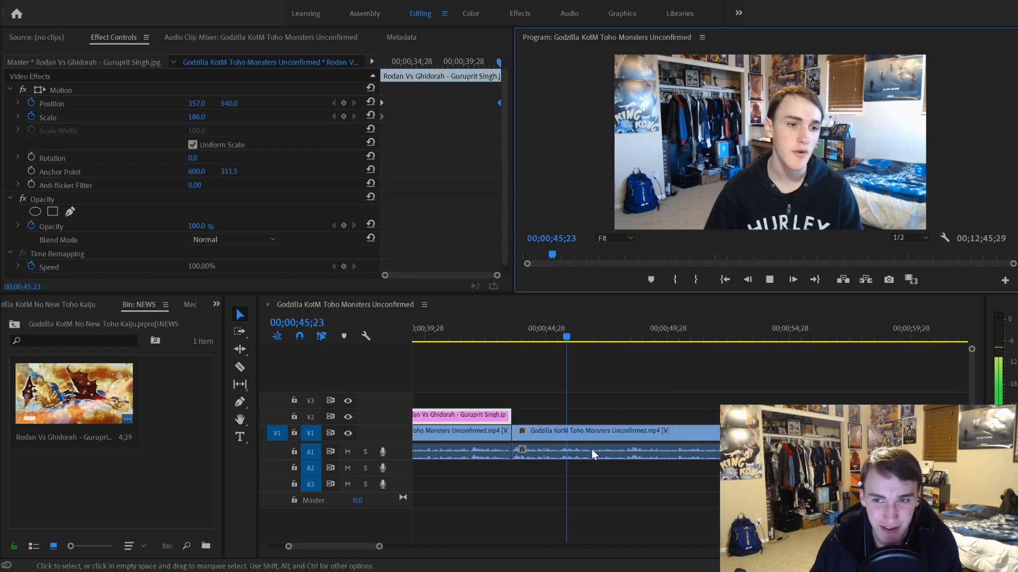
key("space")
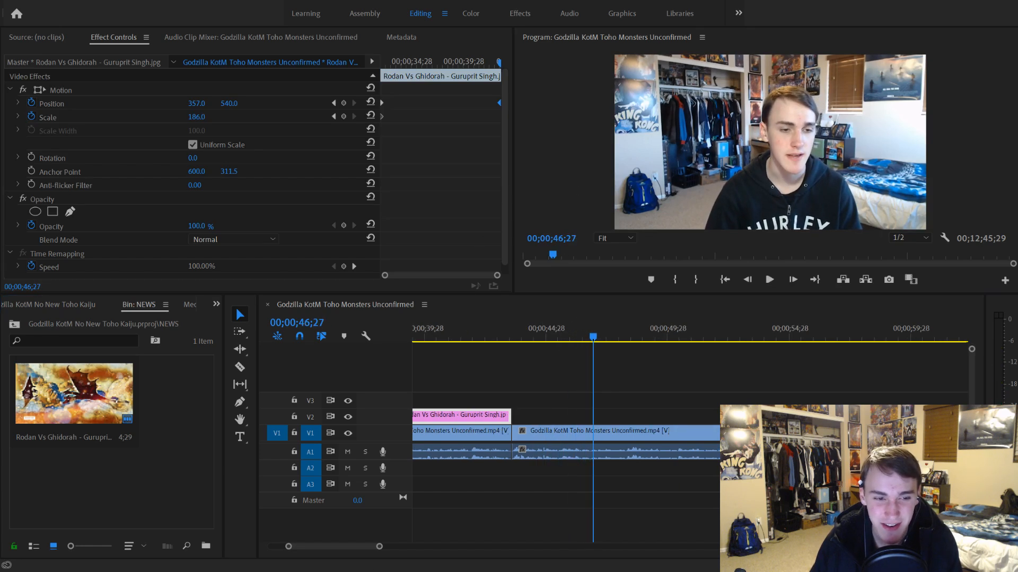
Step: Place Rodan - DiddyKane.jpg on V2 directly after the Rodan Vs Ghidorah image and play across the cut
left_click_drag(509, 318, 508, 420)
left_click(497, 339)
key("space")
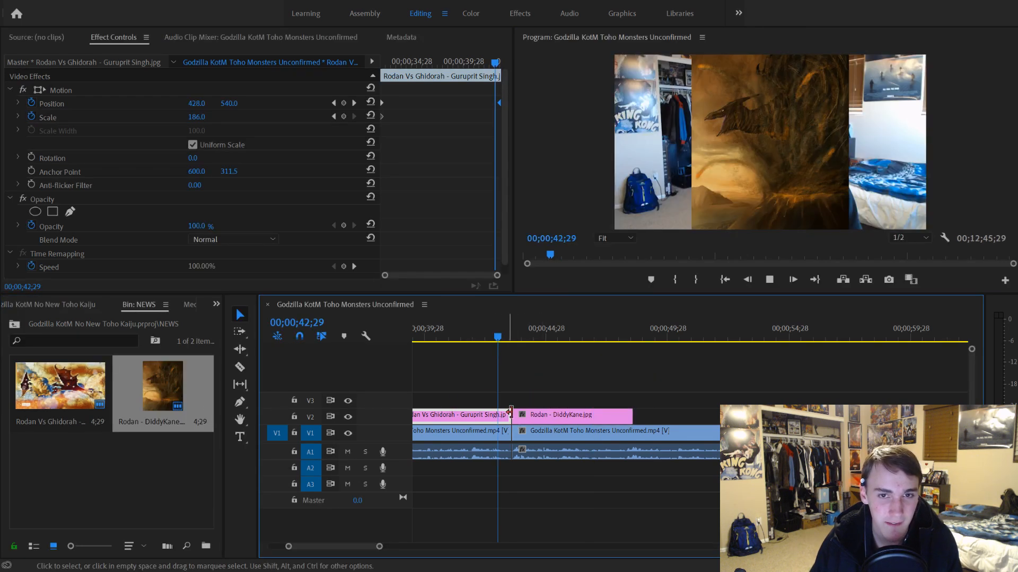
Step: Extend the Rodan - DiddyKane image, play on to the topic's end, and trim the image to end at 00;00;55;18
scroll(548, 478, "down", 1)
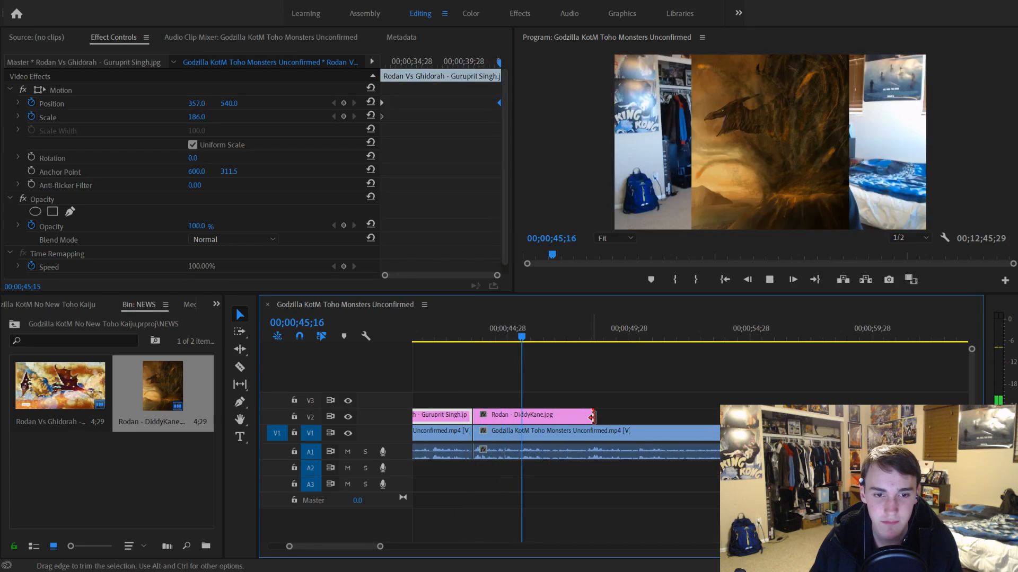
left_click_drag(592, 417, 768, 417)
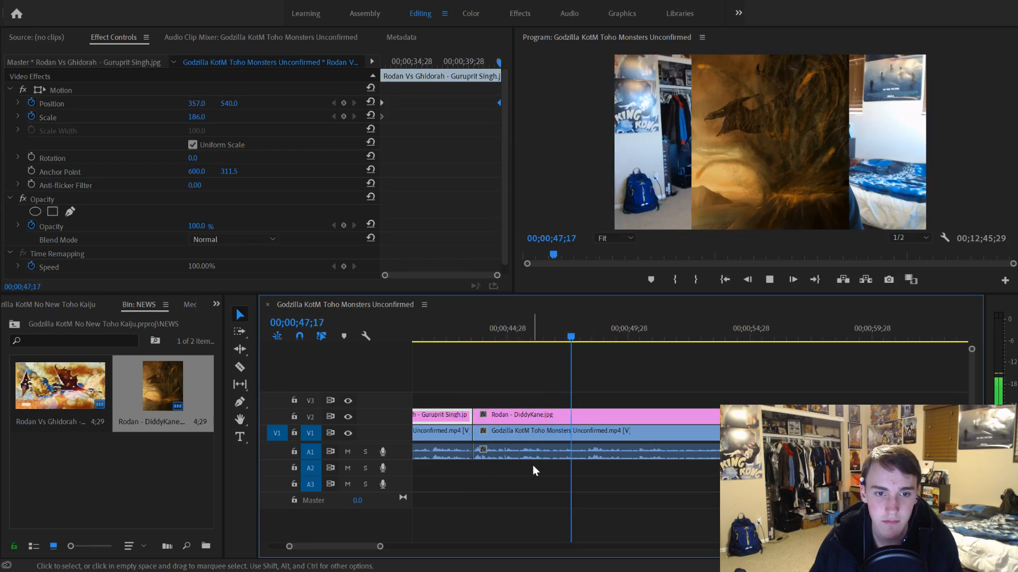
scroll(532, 466, "up", 1)
scroll(549, 456, "down", 2)
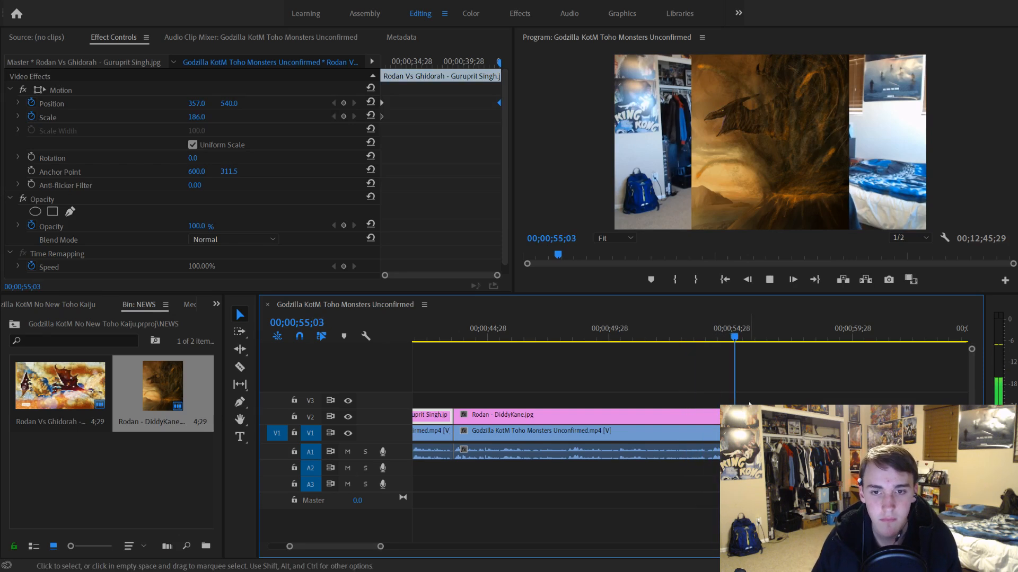
key("space")
left_click_drag(855, 417, 746, 416)
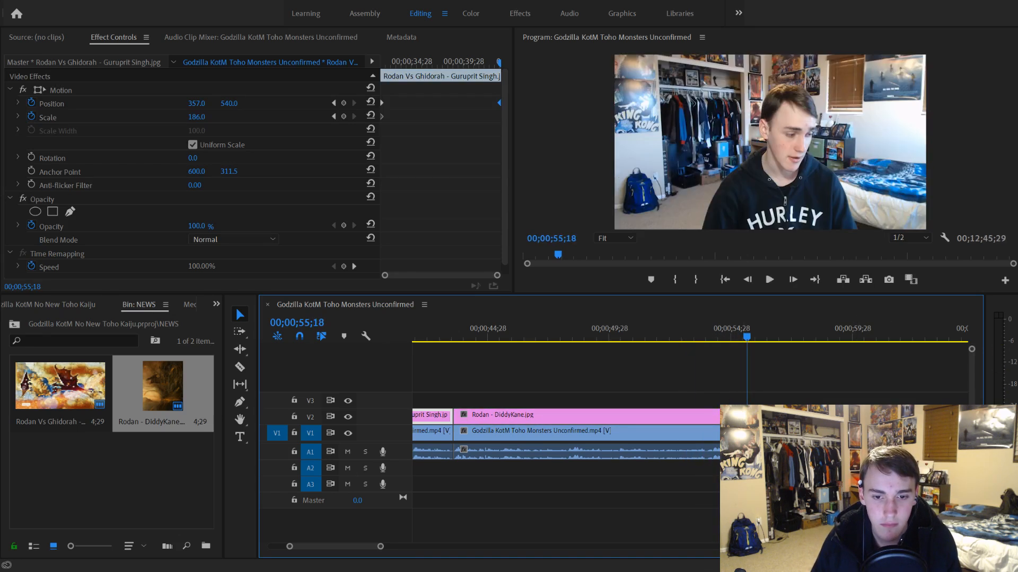
Step: Select the Rodan - DiddyKane image clip and enable Scale keyframing near its start, at 00;00;44;00
left_click_drag(490, 334, 466, 338)
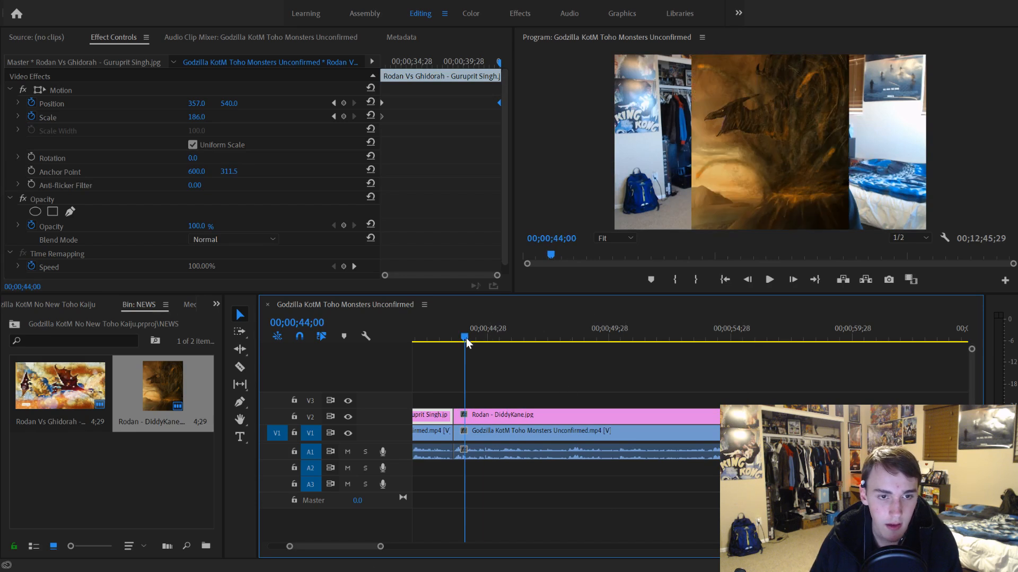
left_click(536, 417)
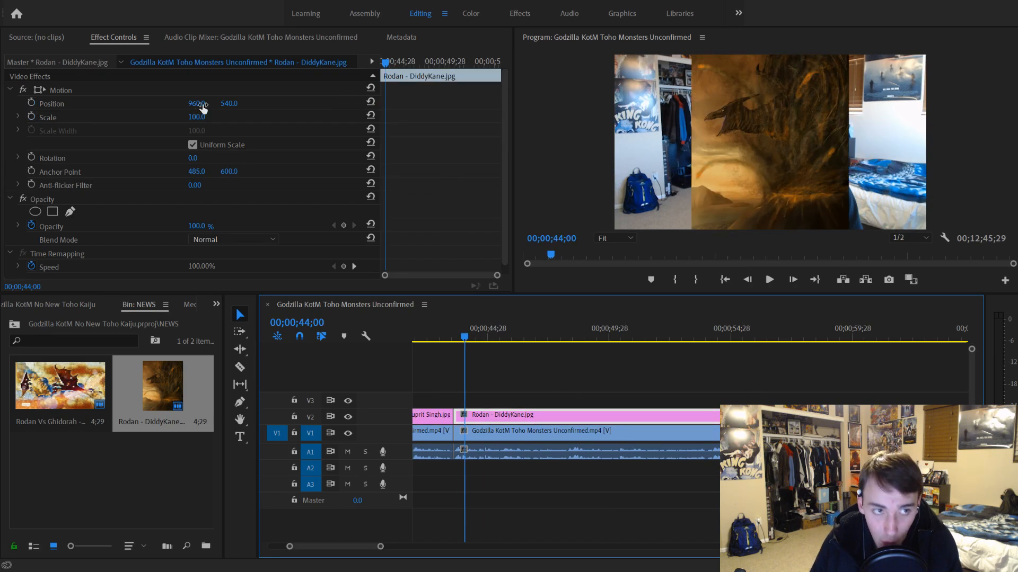
left_click(32, 117)
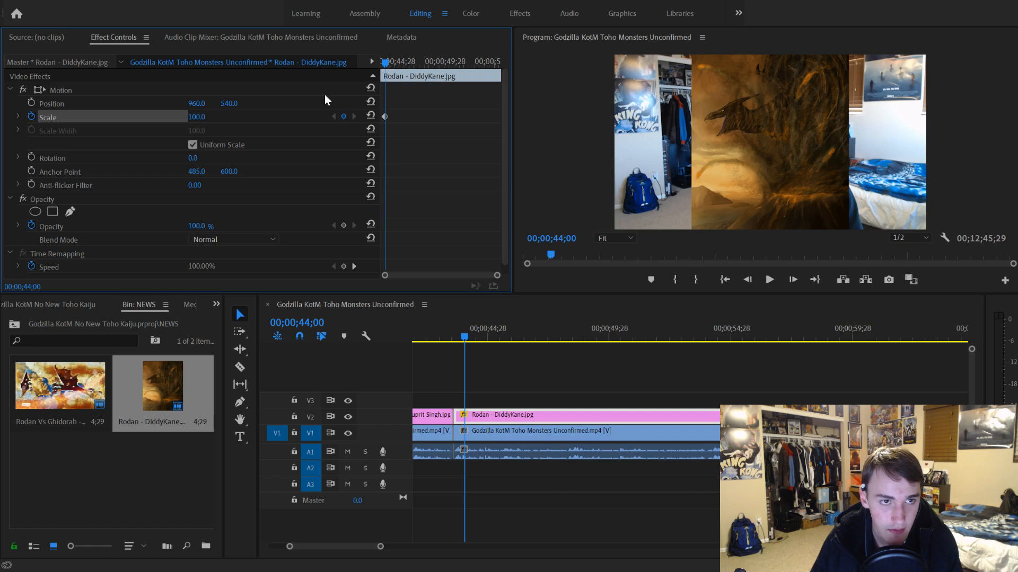
Step: Try a zoom-out on the Rodan - DiddyKane image, with Scale keyframes of 234 at its start and 100 at 00;00;53;24
left_click_drag(192, 117, 240, 125)
left_click_drag(385, 117, 348, 120)
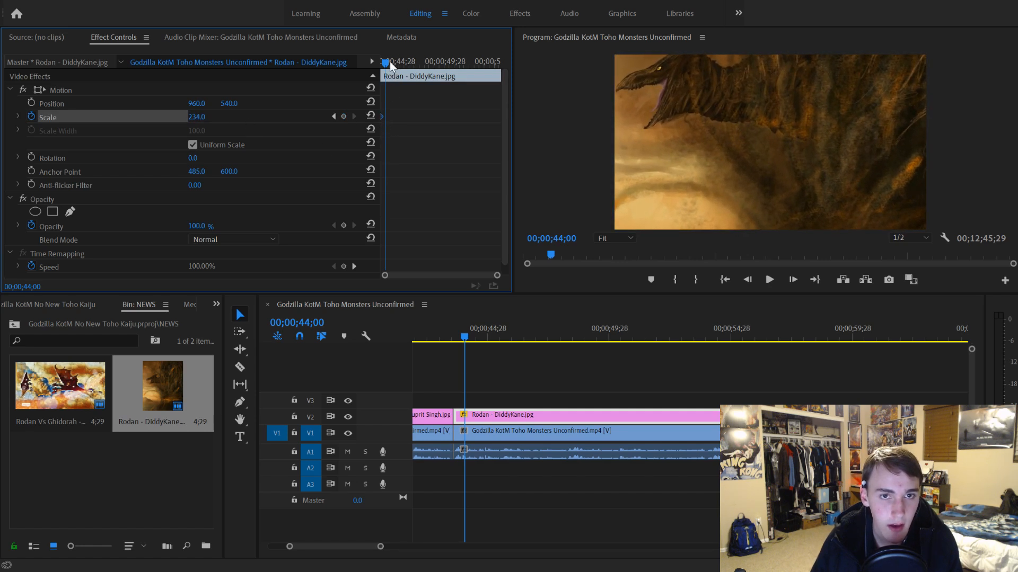
left_click(483, 62)
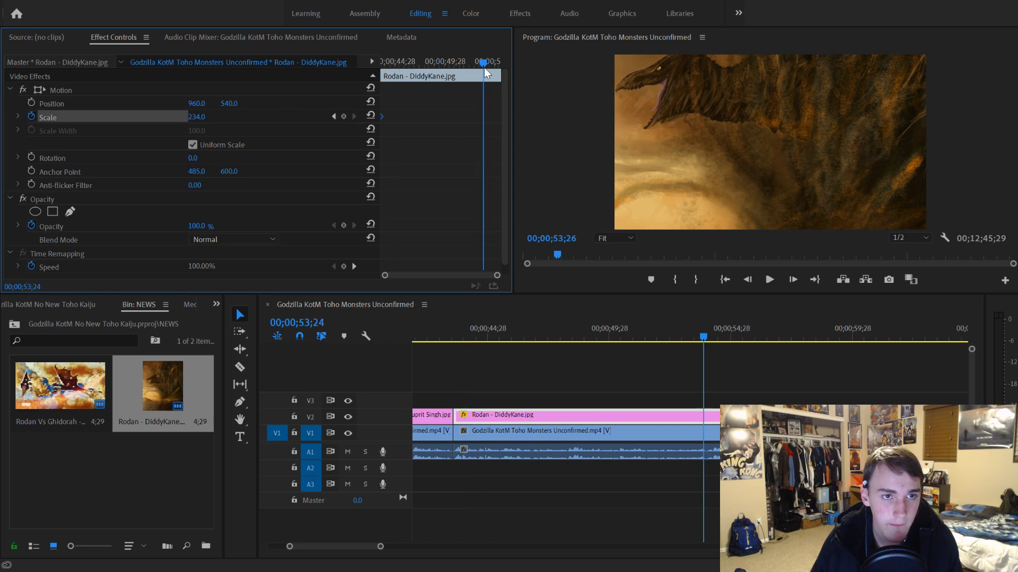
left_click(201, 116)
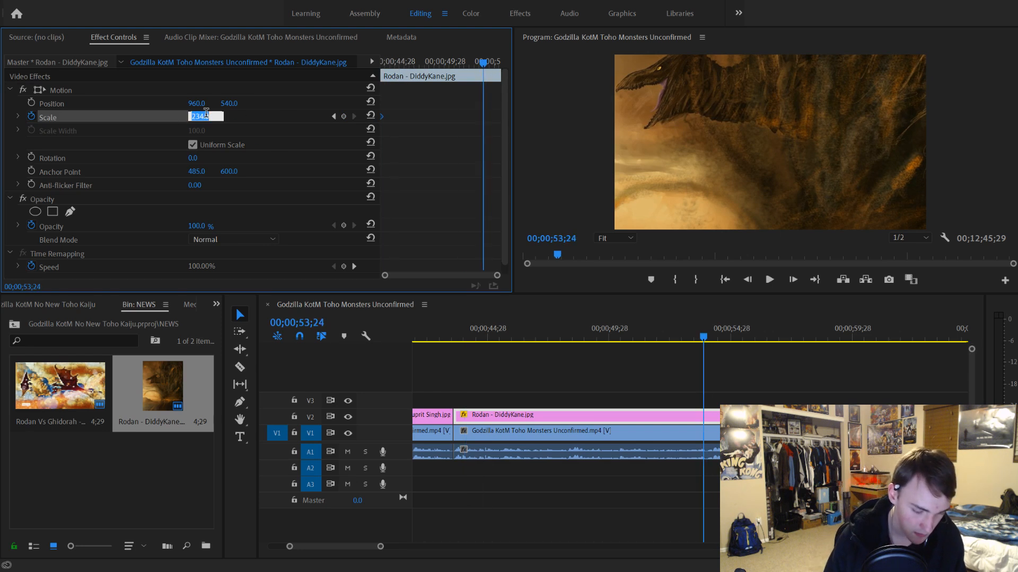
type("100")
key("Return")
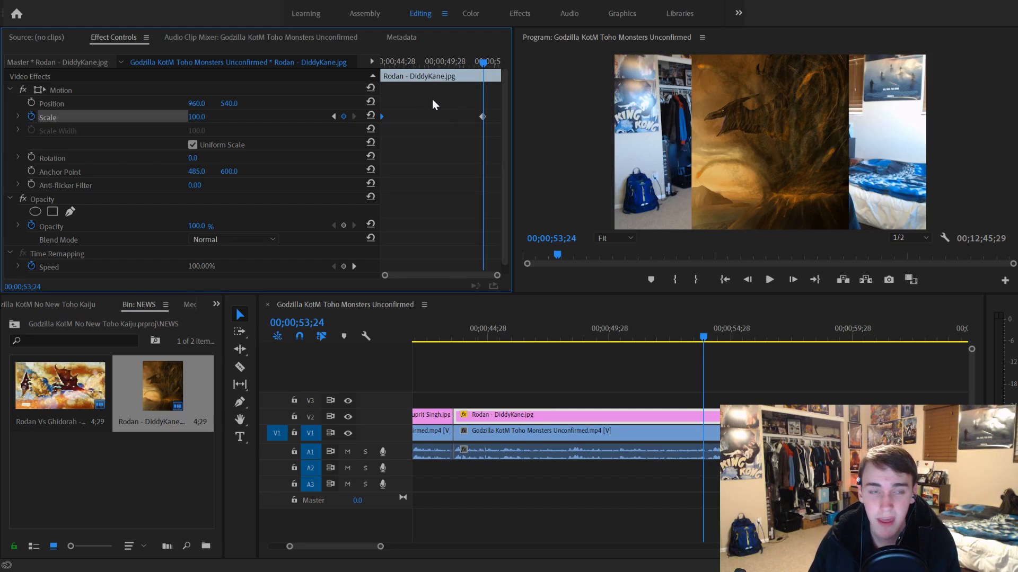
left_click_drag(456, 65, 428, 66)
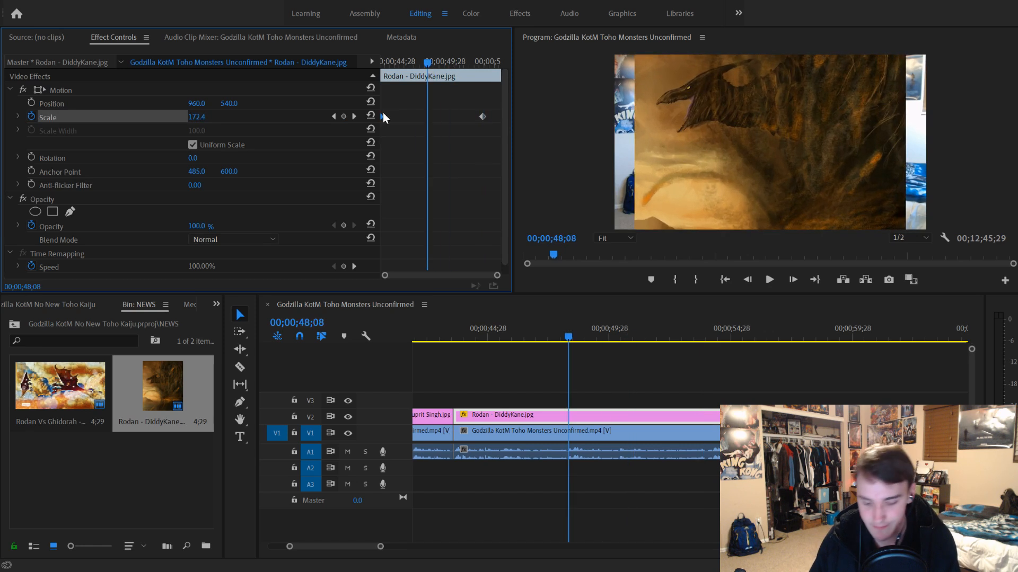
Step: Delete both Scale keyframes of the Rodan - DiddyKane image
key("Delete")
left_click(483, 117)
key("Delete")
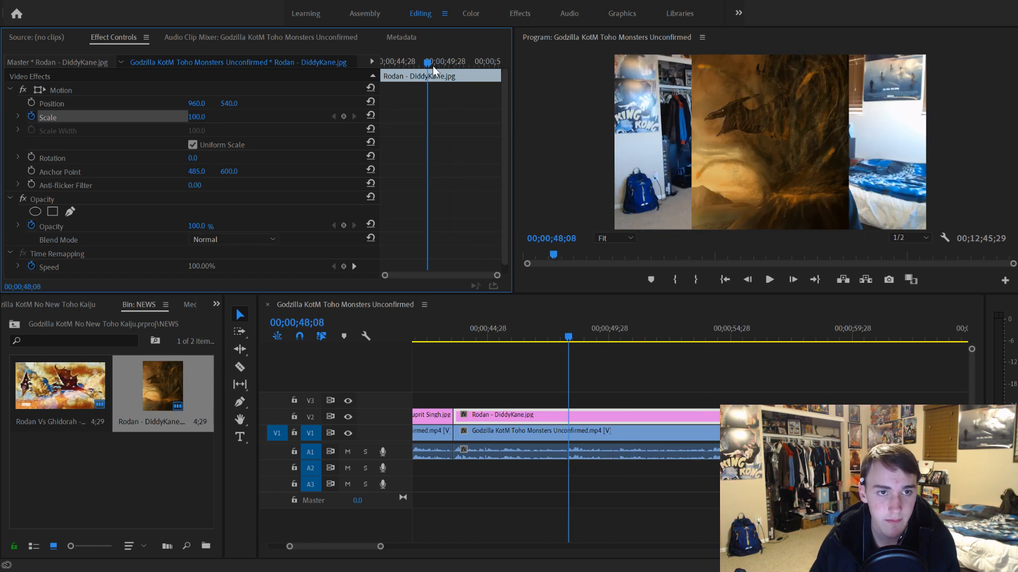
Step: At the image's start, 00;00;43;16, set starting keyframes with Scale 201 and Position 960, -120
left_click_drag(432, 66, 339, 83)
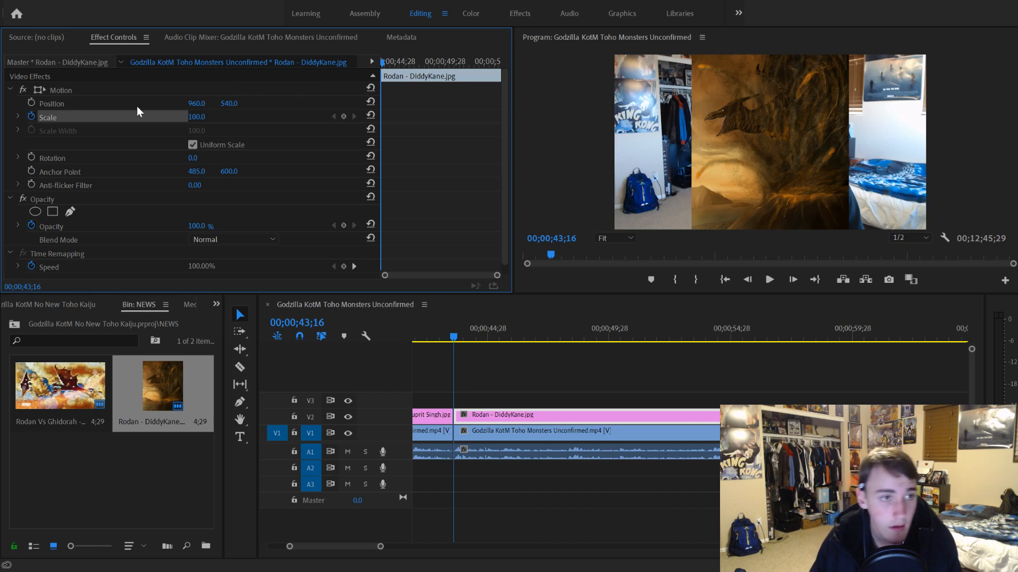
left_click_drag(196, 117, 236, 104)
left_click(31, 103)
Step: Add an ending Position keyframe to the Rodan - DiddyKane image at 00;00;54;15 with the values 960, 1159
left_click_drag(384, 63, 489, 63)
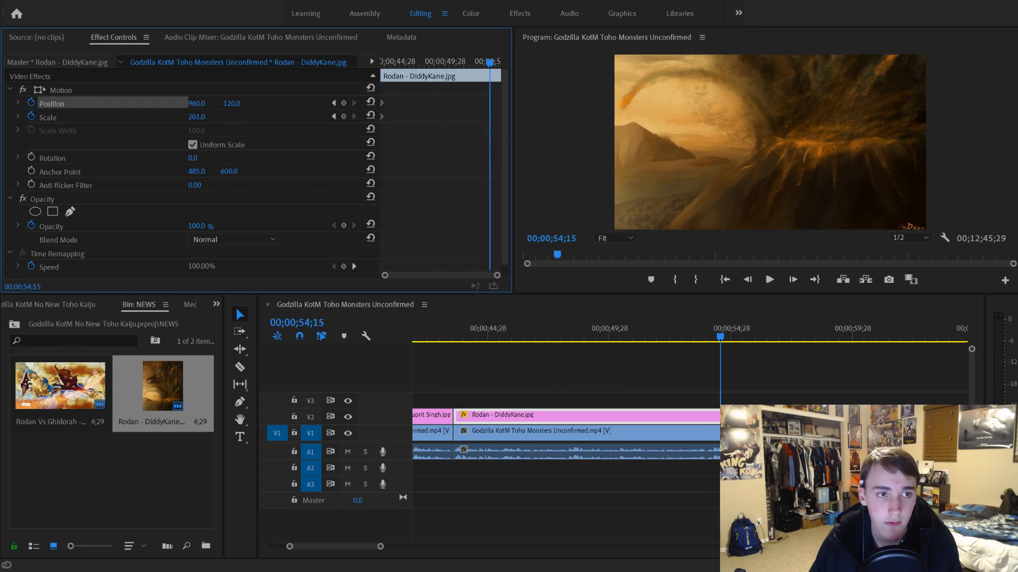
left_click_drag(230, 104, 738, 104)
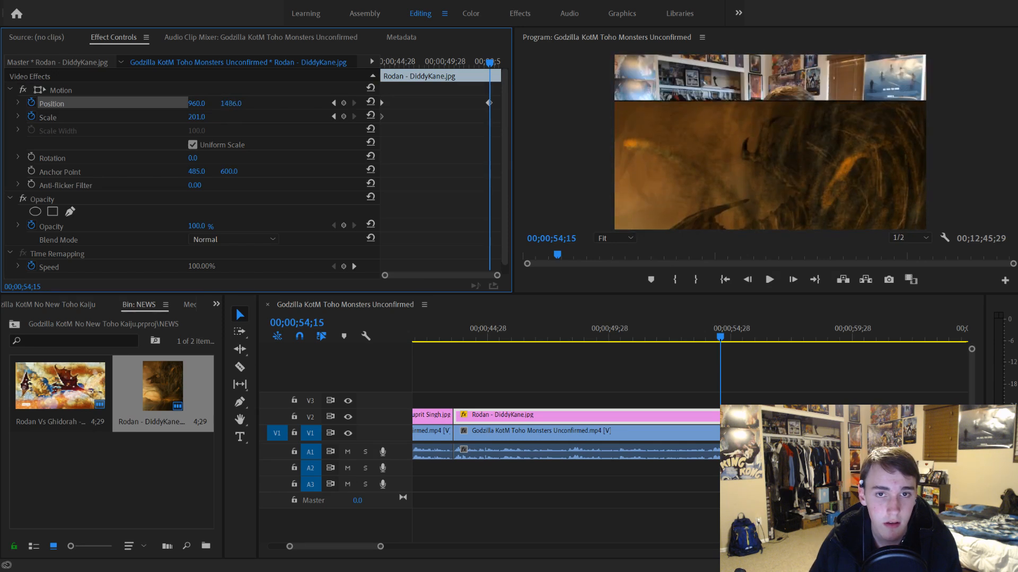
left_click_drag(231, 104, 223, 104)
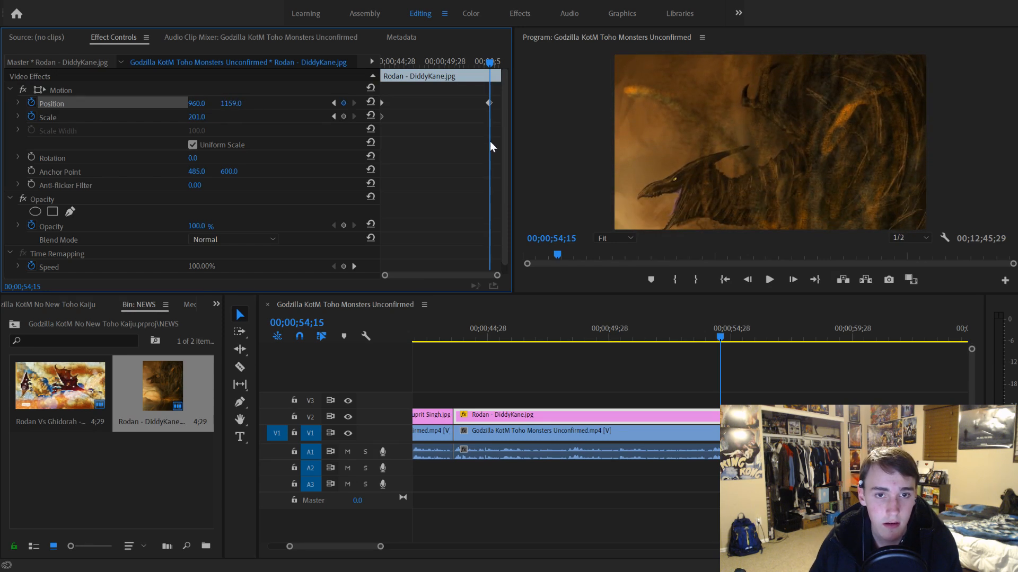
Step: Move the ending Position keyframe to the Rodan - DiddyKane clip's end and play from its start through to 00;00;57;01
left_click_drag(483, 62, 462, 62)
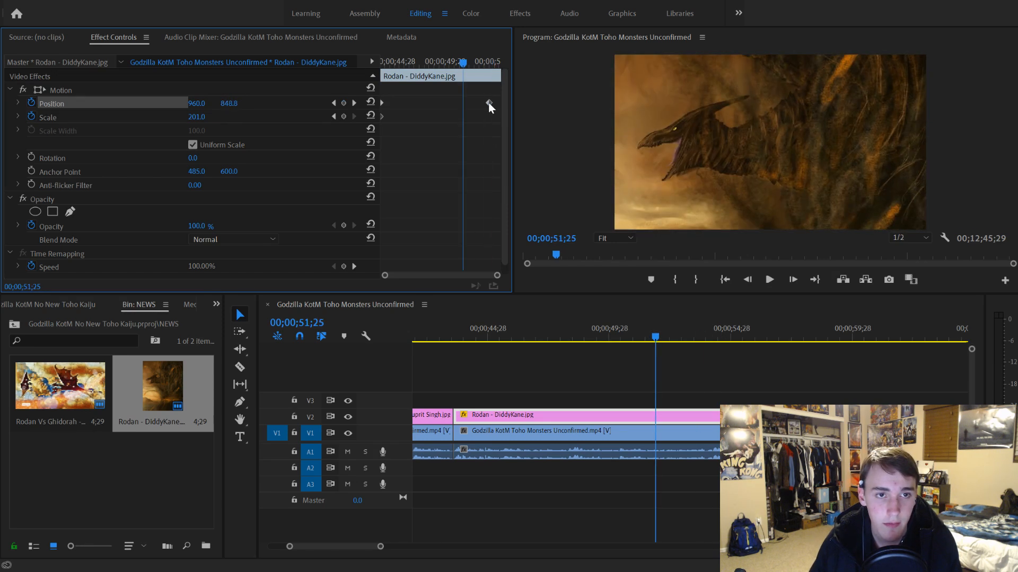
left_click(447, 342)
left_click(453, 336)
key("space")
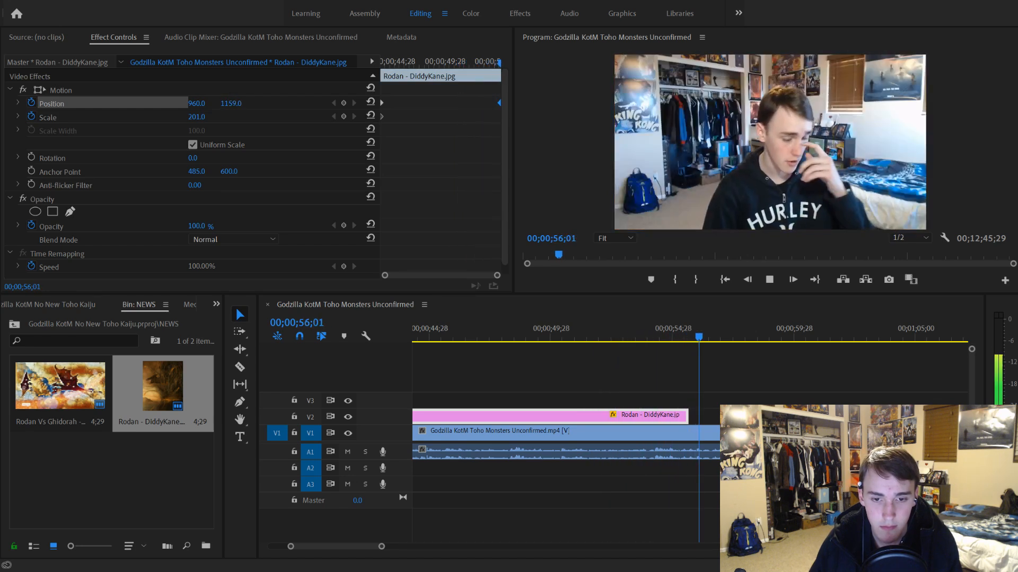
left_click(600, 226)
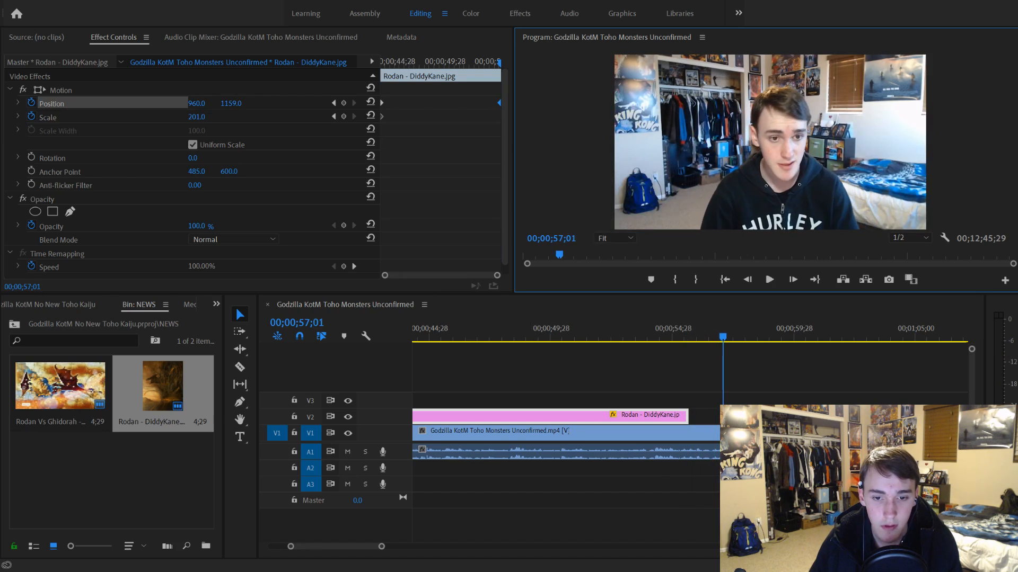
Step: Place Snapshot - 138.png from the NEWS bin on V2 directly after the Rodan - DiddyKane image and select it
double_click(68, 494)
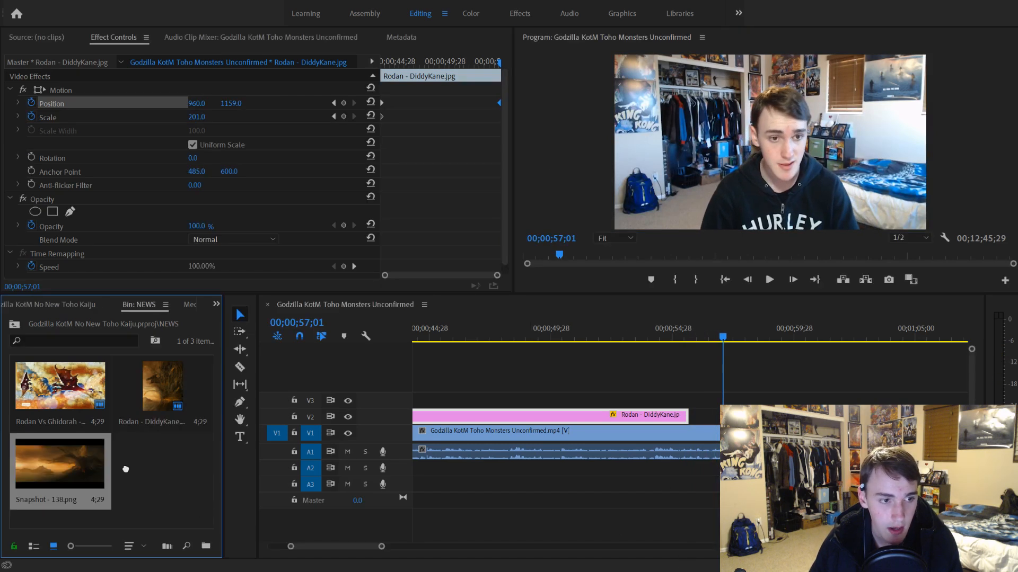
left_click_drag(126, 469, 692, 422)
left_click(694, 423)
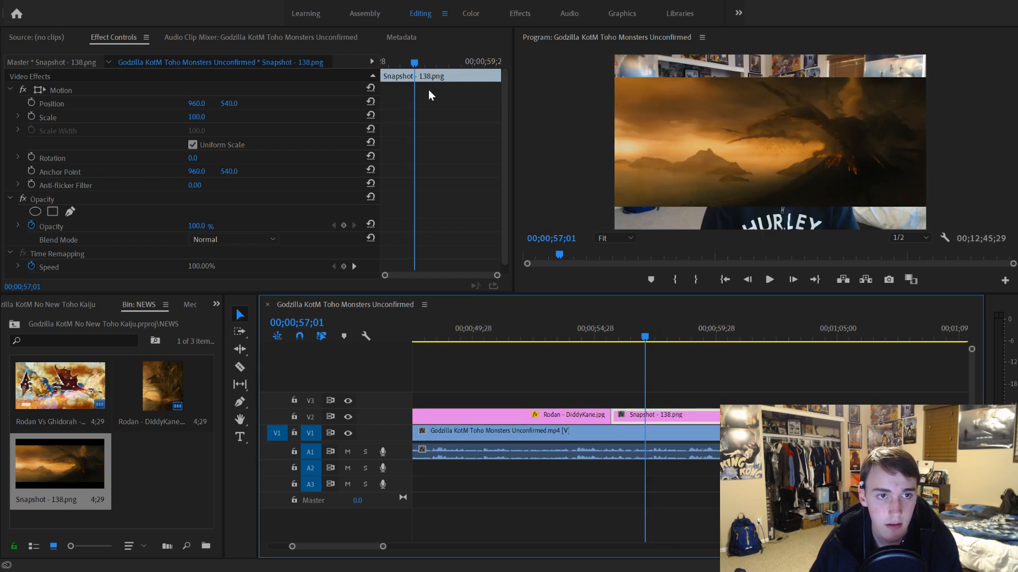
Step: At the start of Snapshot - 138.png, 00;00;55;18, set starting keyframes with Scale 338 and Position -567, 798
left_click_drag(415, 62, 323, 66)
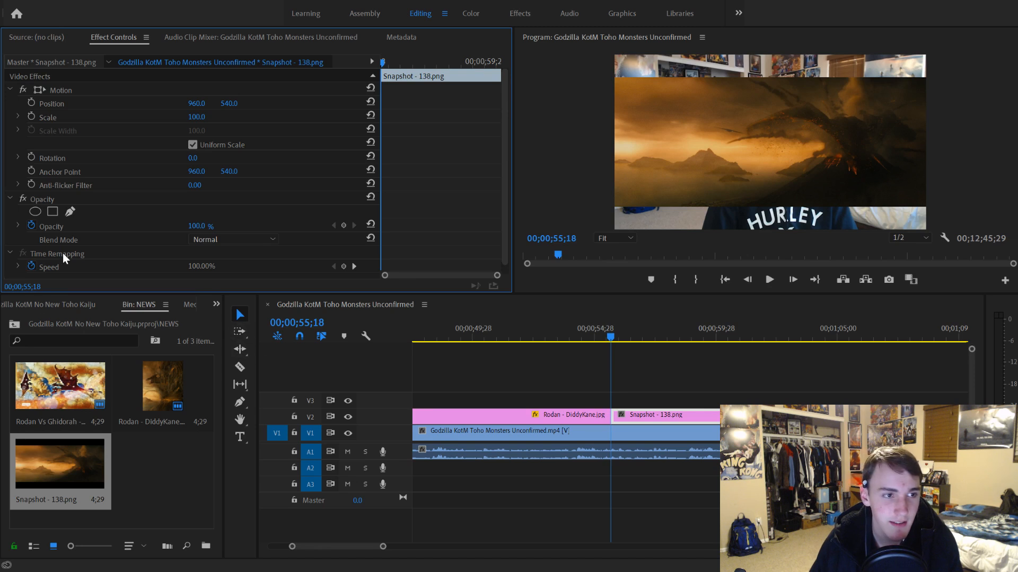
left_click(30, 101)
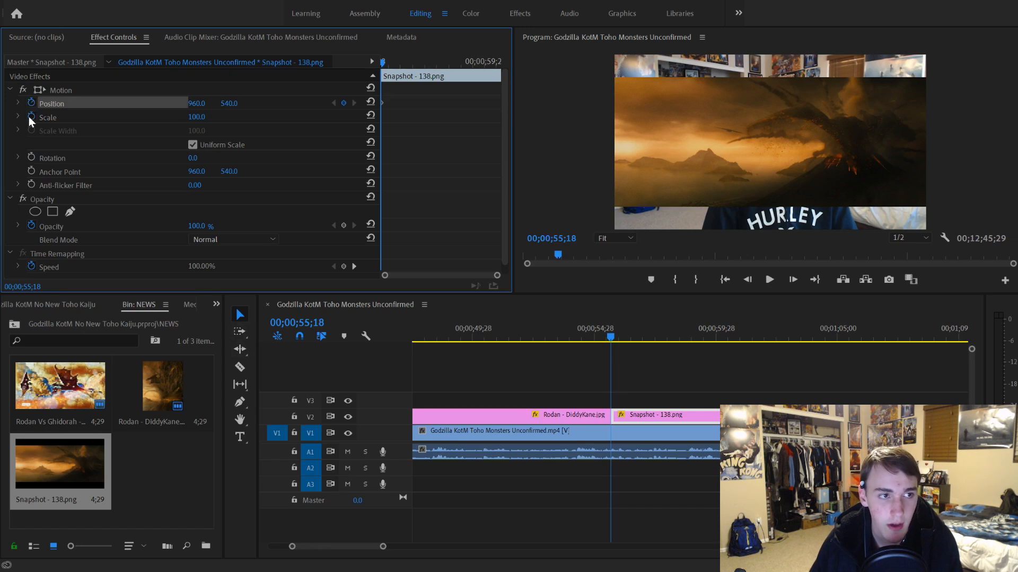
left_click(31, 116)
left_click_drag(196, 117, 322, 117)
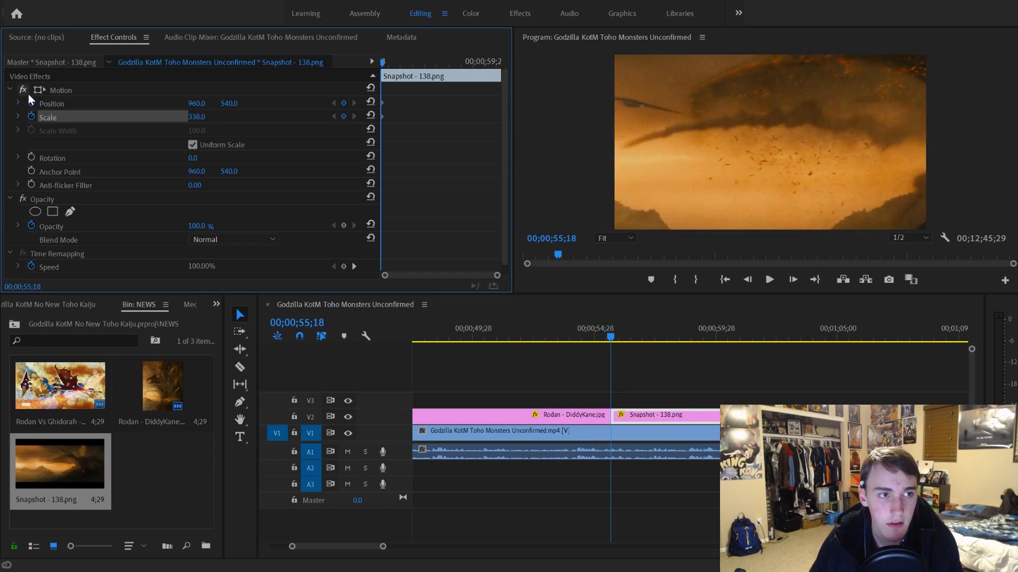
left_click_drag(224, 105, 0, 105)
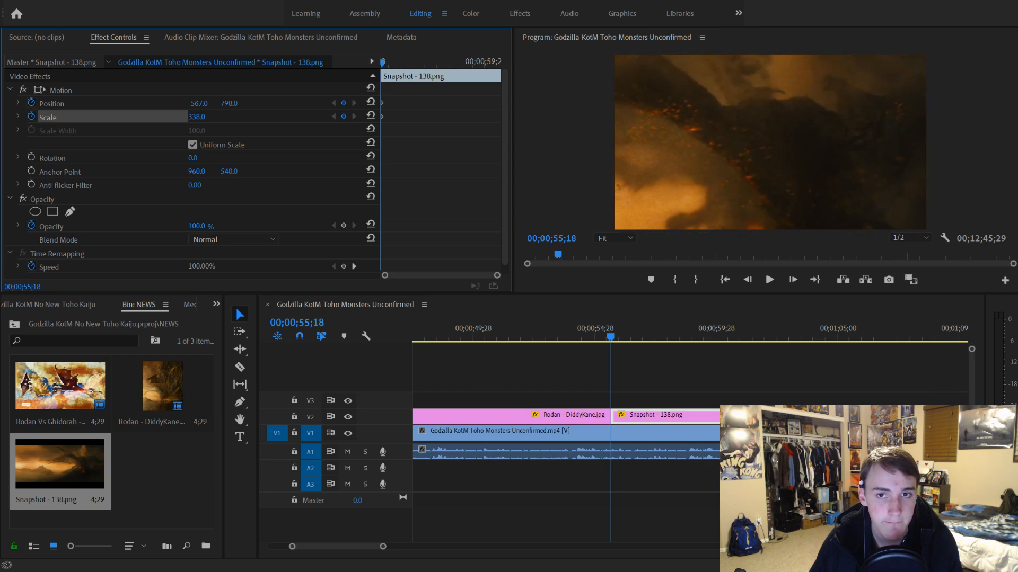
Step: Add an ending Scale keyframe of 100 to Snapshot - 138.png at 00;00;59;07
left_click_drag(376, 68, 467, 75)
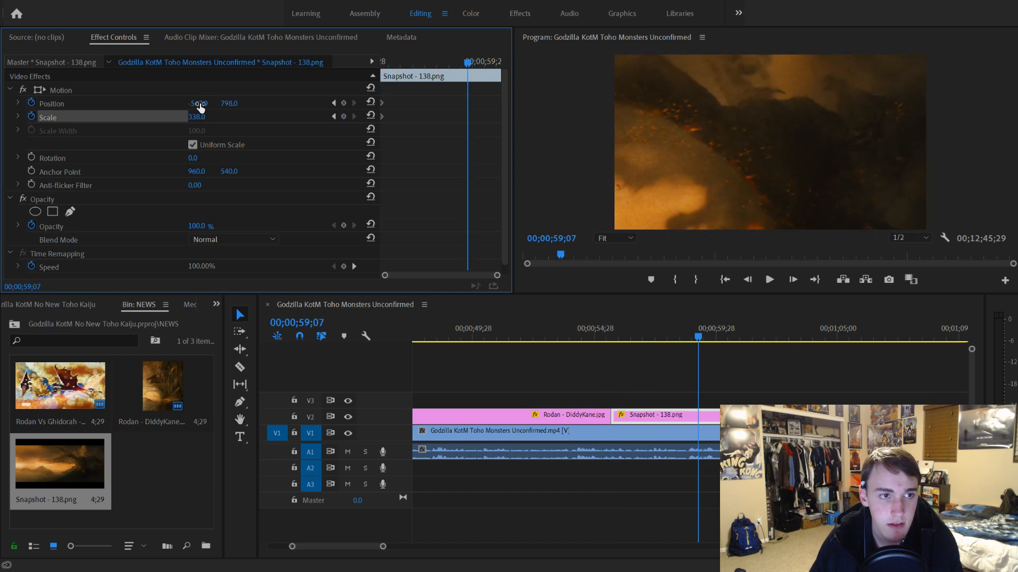
left_click(201, 103)
left_click(204, 115)
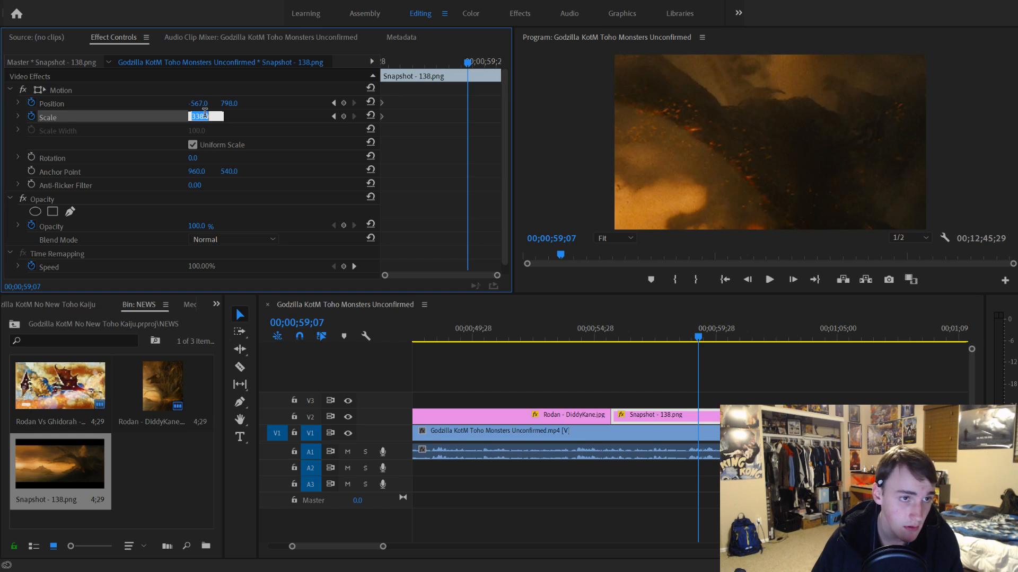
type("100")
key("Return")
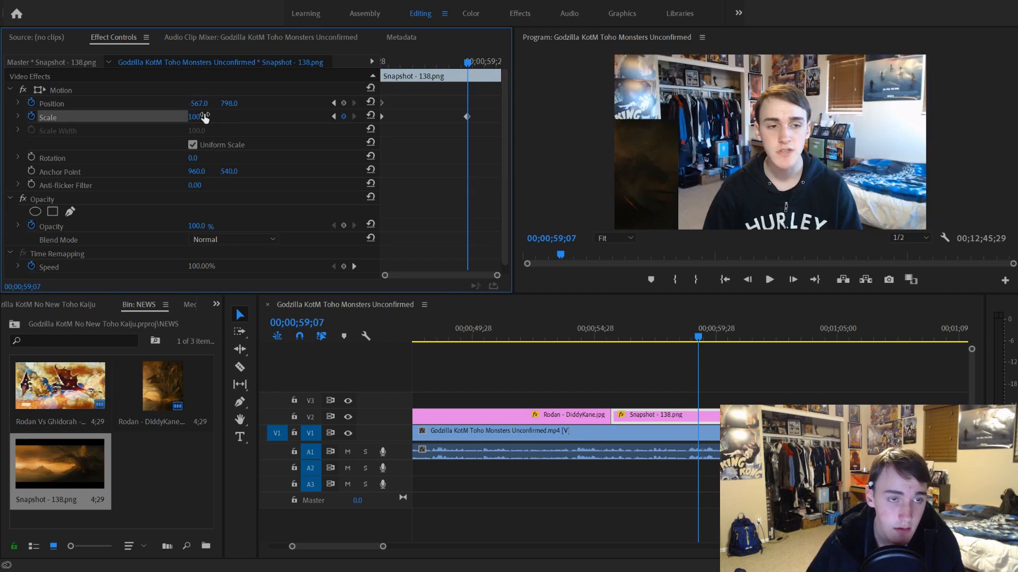
Step: Add an ending Position keyframe of 960, 540 to Snapshot - 138.png at 00;00;59;07
left_click(201, 104)
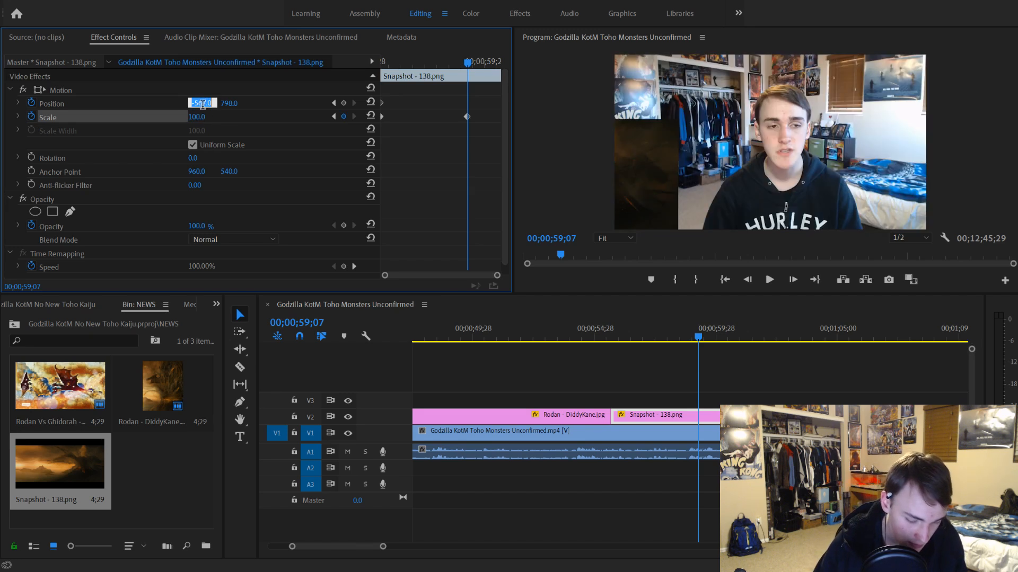
key("Return")
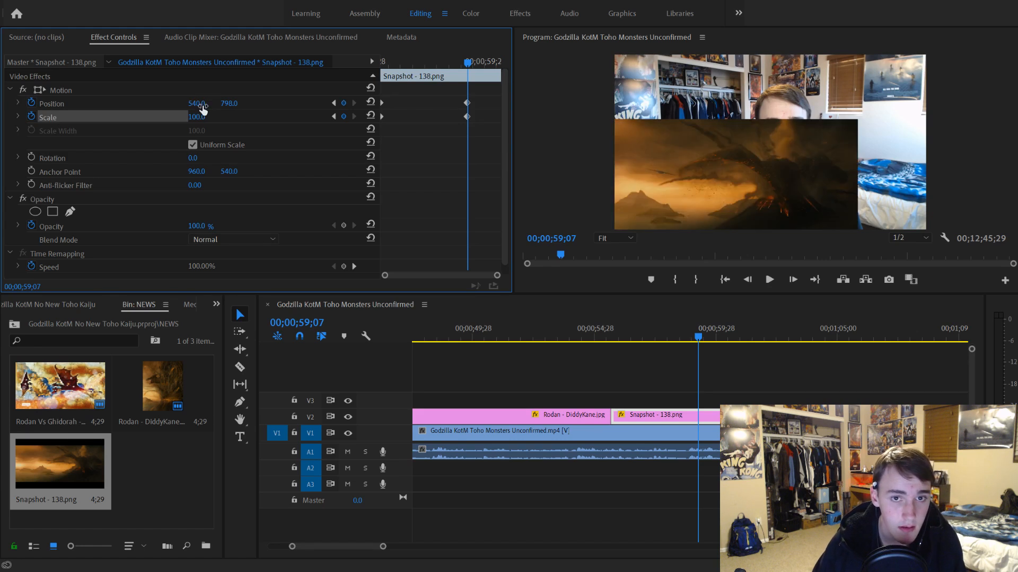
left_click(233, 102)
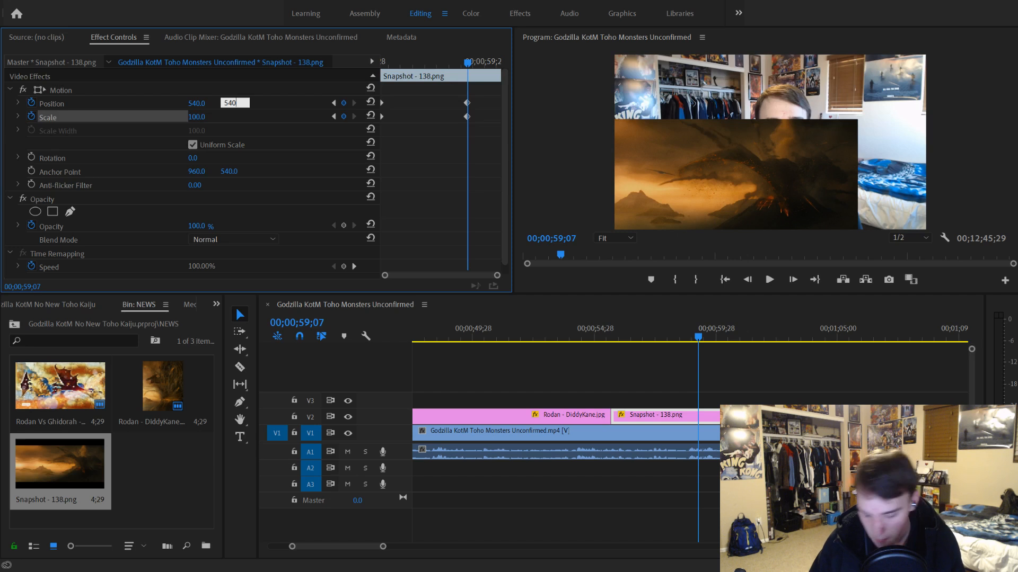
key("Return")
left_click(200, 102)
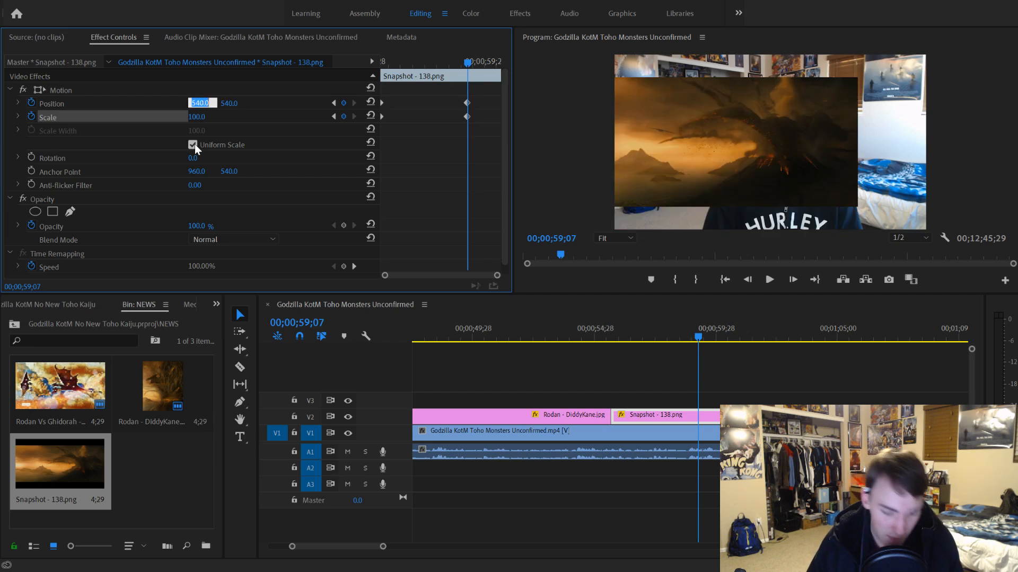
type("960")
key("Return")
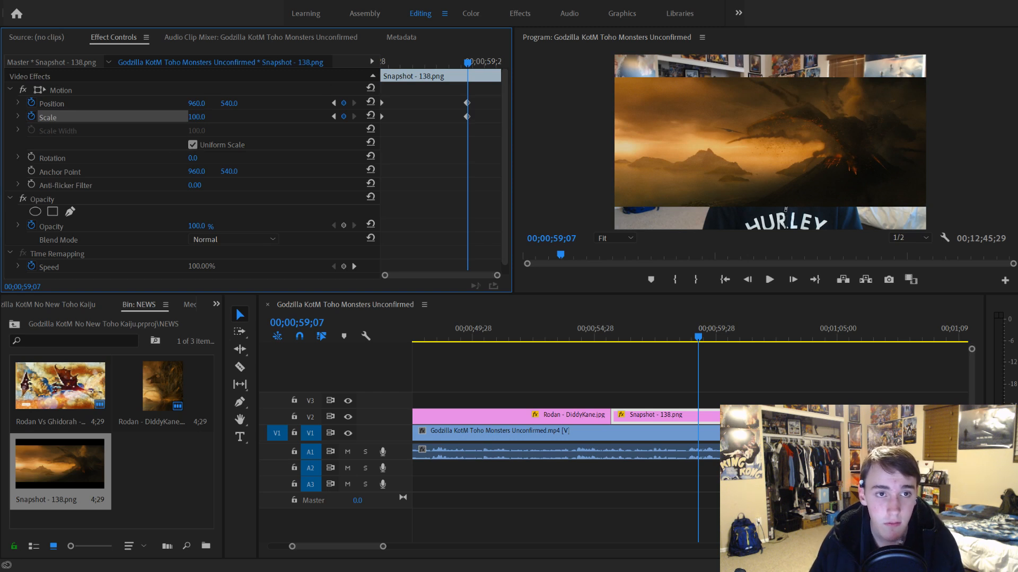
Step: Scrub back over the Snapshot - 138.png zoom-out and play it from 00;00;54;22
left_click_drag(467, 63, 439, 63)
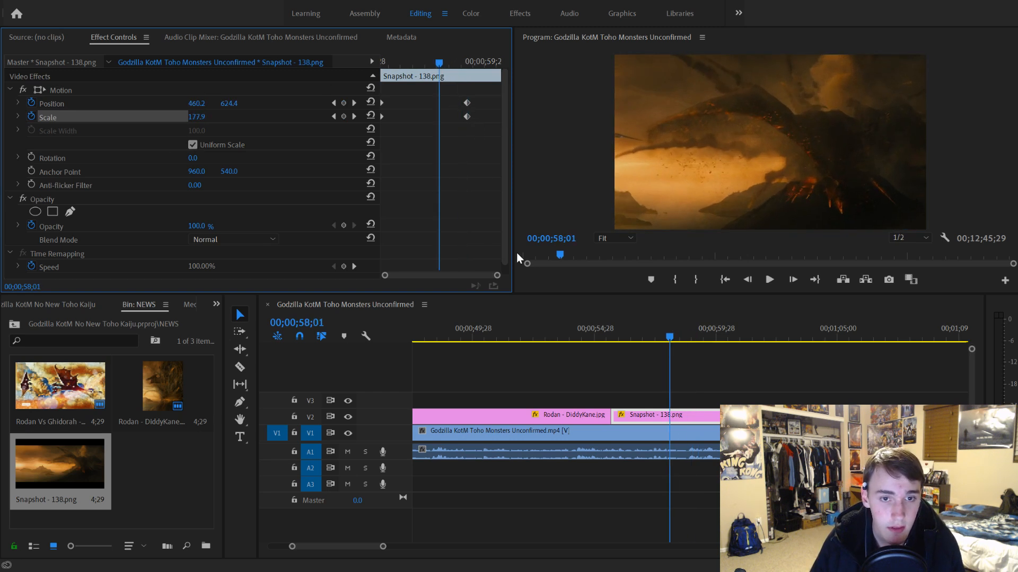
left_click(589, 336)
scroll(564, 342, "down", 1)
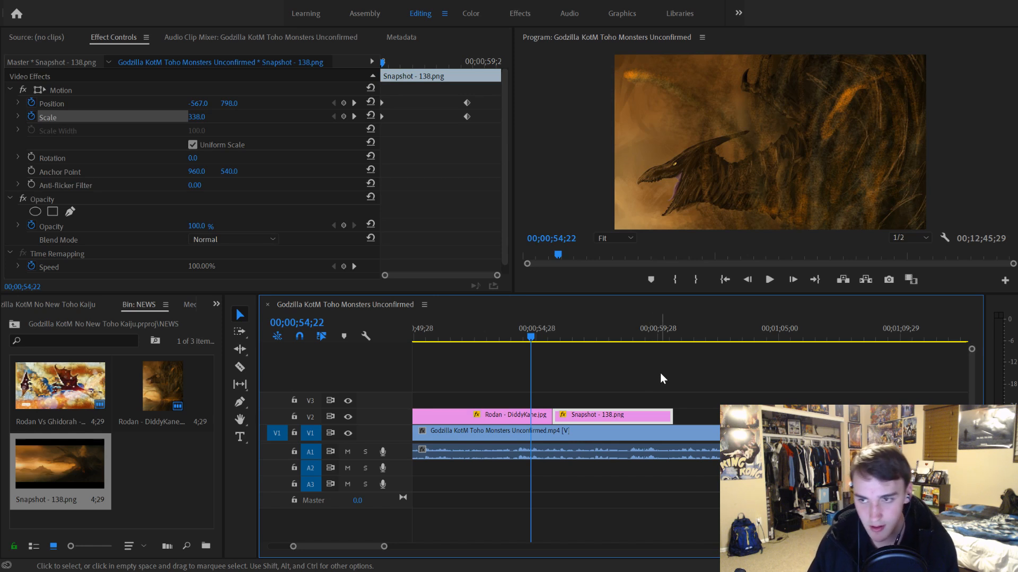
key("space")
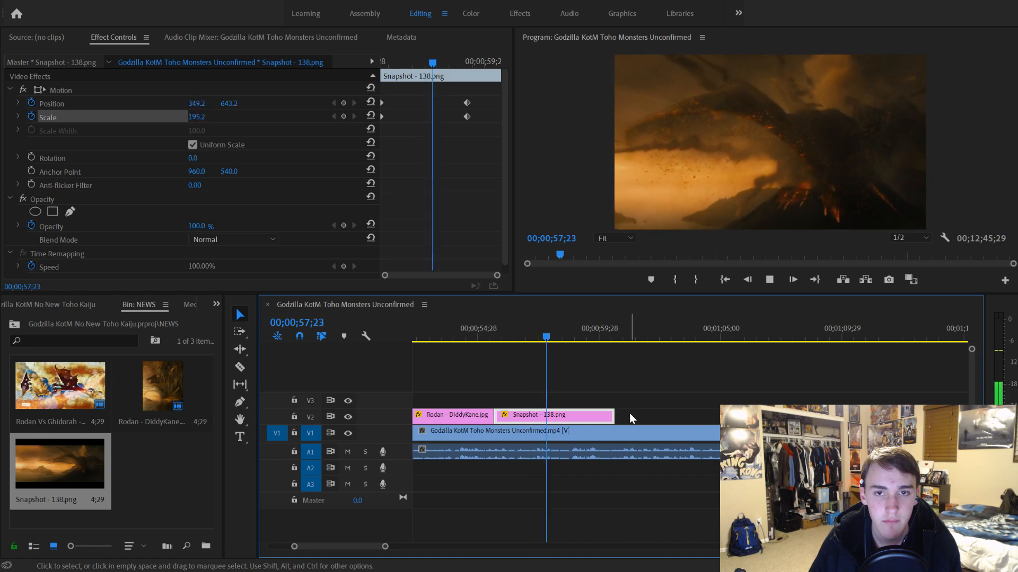
Step: Trim the end of Snapshot - 138.png to 00;00;58;24 and move its ending Position and Scale keyframes to the end of its keyframe area
left_click(573, 334)
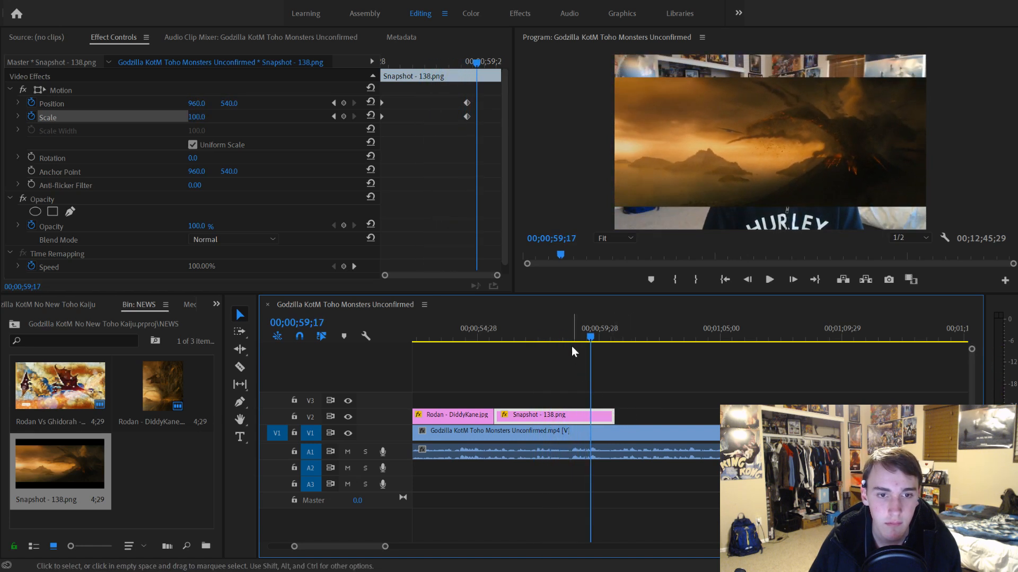
left_click_drag(574, 335, 572, 336)
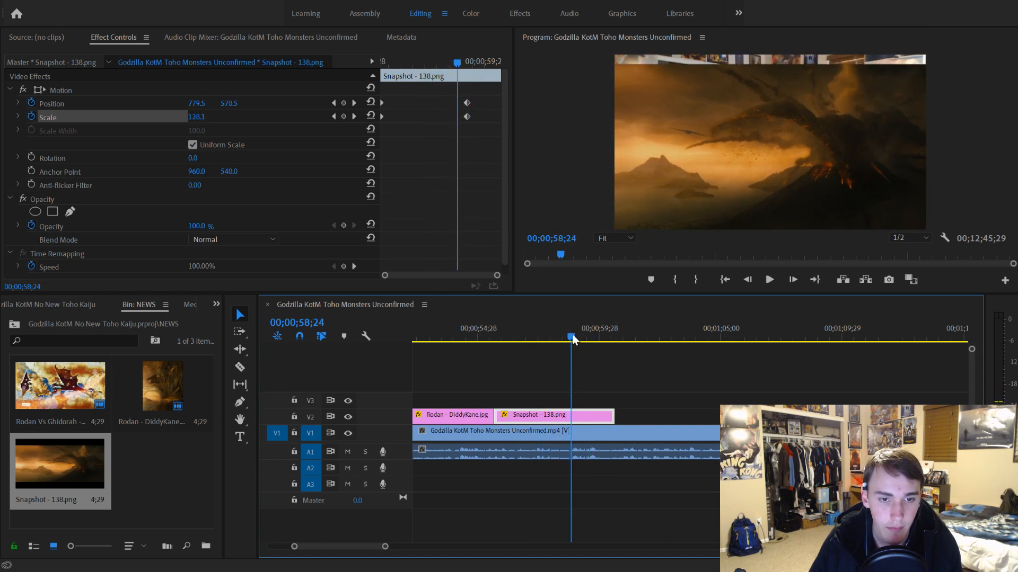
mouse_move(613, 417)
left_mouse_down()
mouse_move(570, 419)
mouse_move(629, 418)
left_mouse_up()
left_click_drag(468, 98, 401, 107)
left_click_drag(628, 416, 569, 416)
left_click(477, 103)
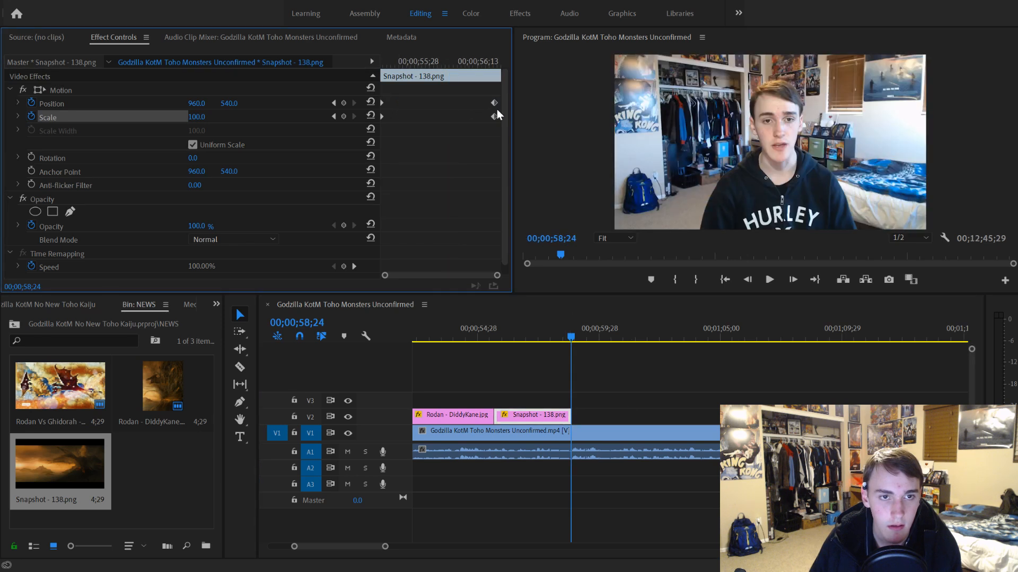
left_click_drag(494, 104, 501, 105)
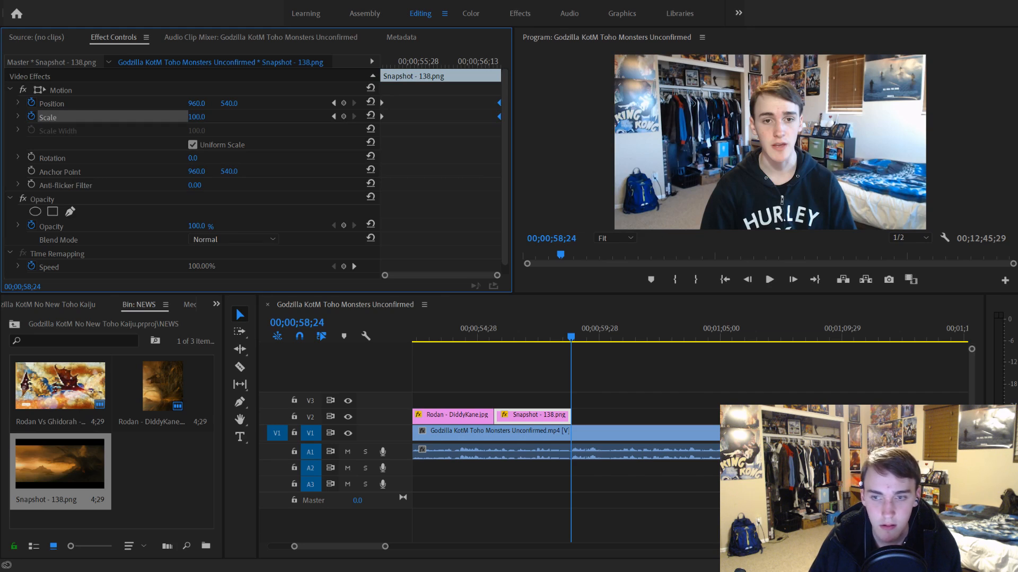
Step: Play the trimmed Snapshot - 138.png animation from just before its start and check the frame at 00;00;56;09
left_click(480, 338)
key("space")
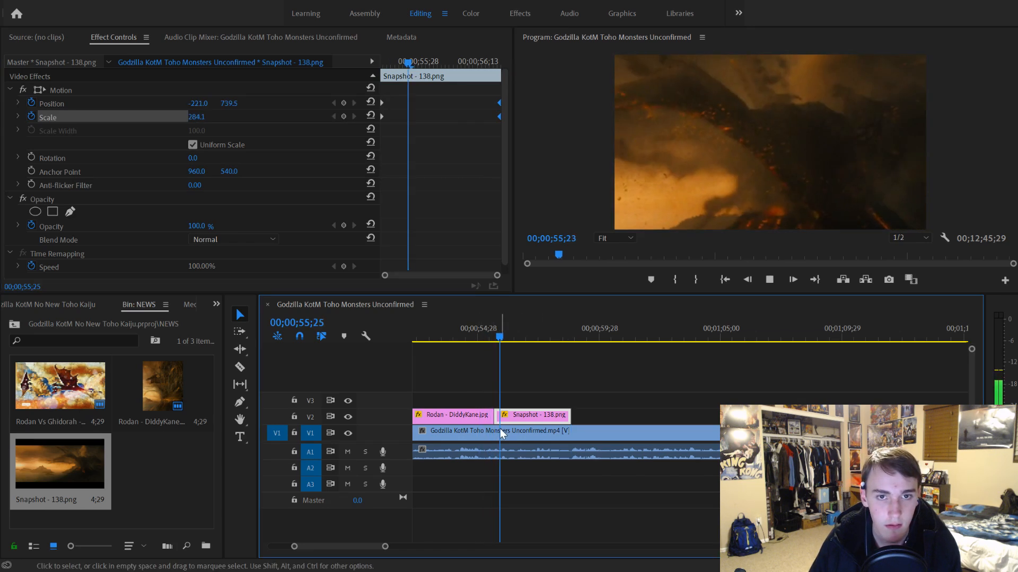
key("space")
left_click_drag(446, 66, 465, 84)
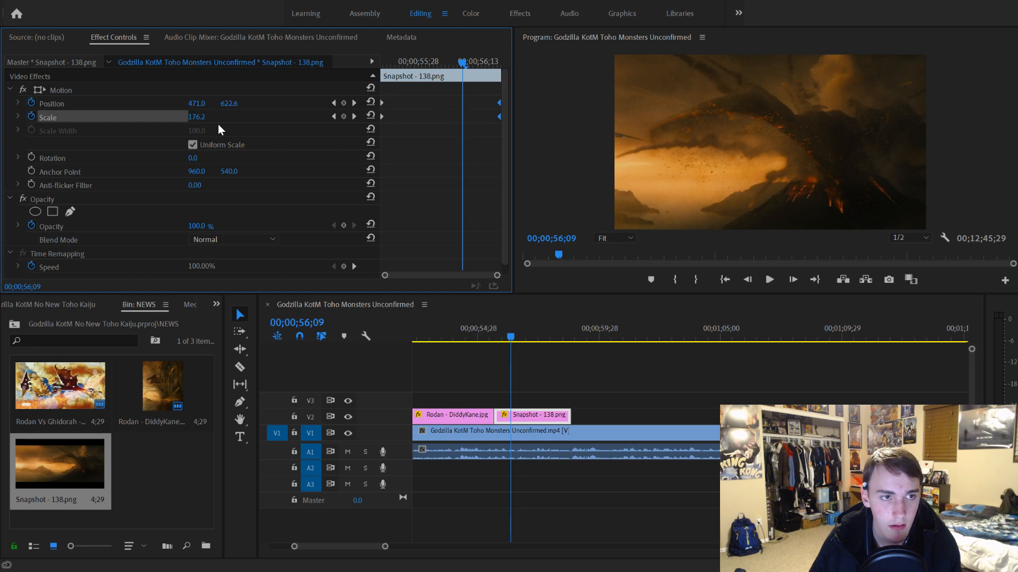
left_click(196, 104)
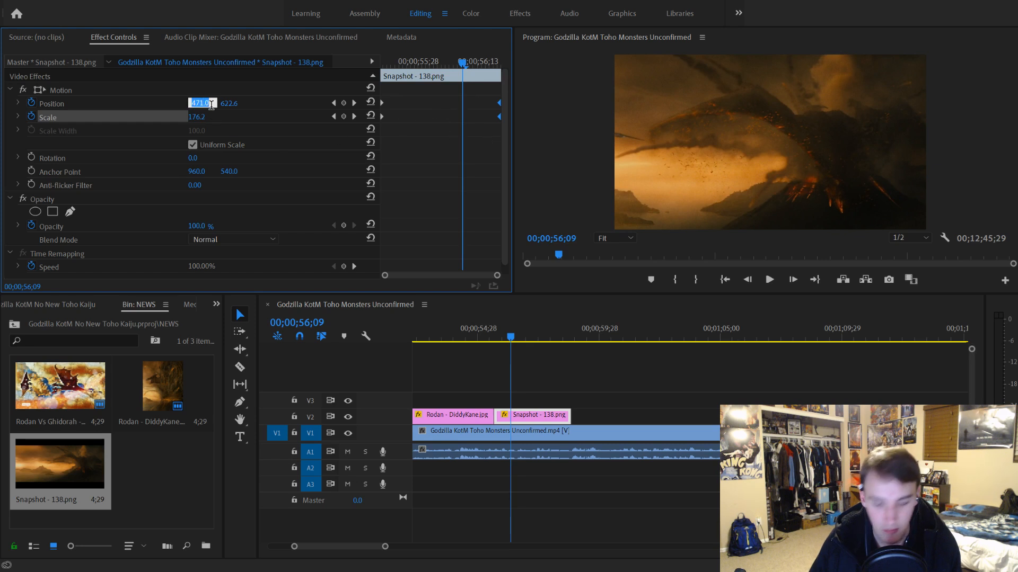
key("Escape")
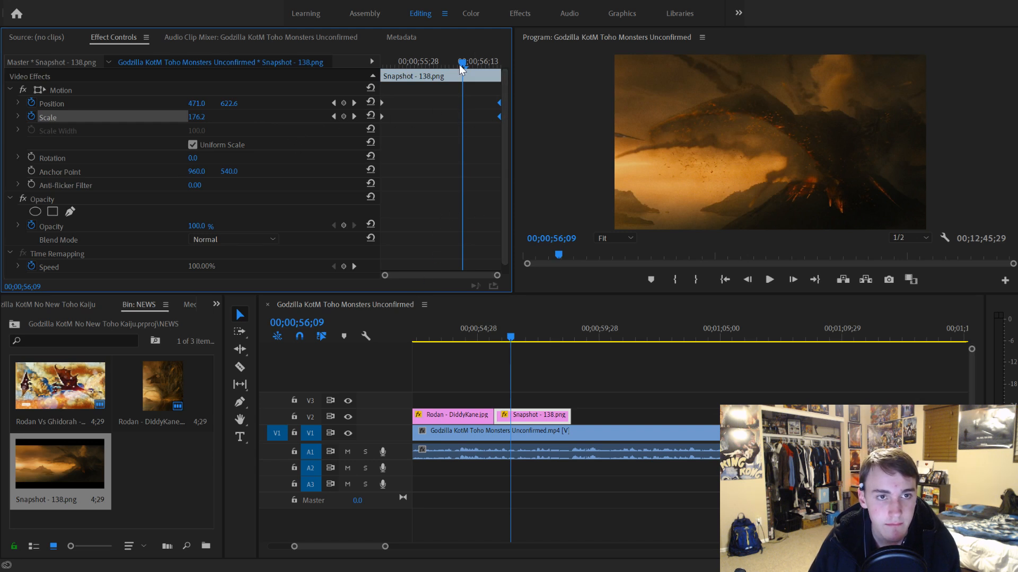
Step: Split Snapshot - 138.png at 00;00;56;12 and delete the part after the cut
left_click_drag(460, 67, 471, 74)
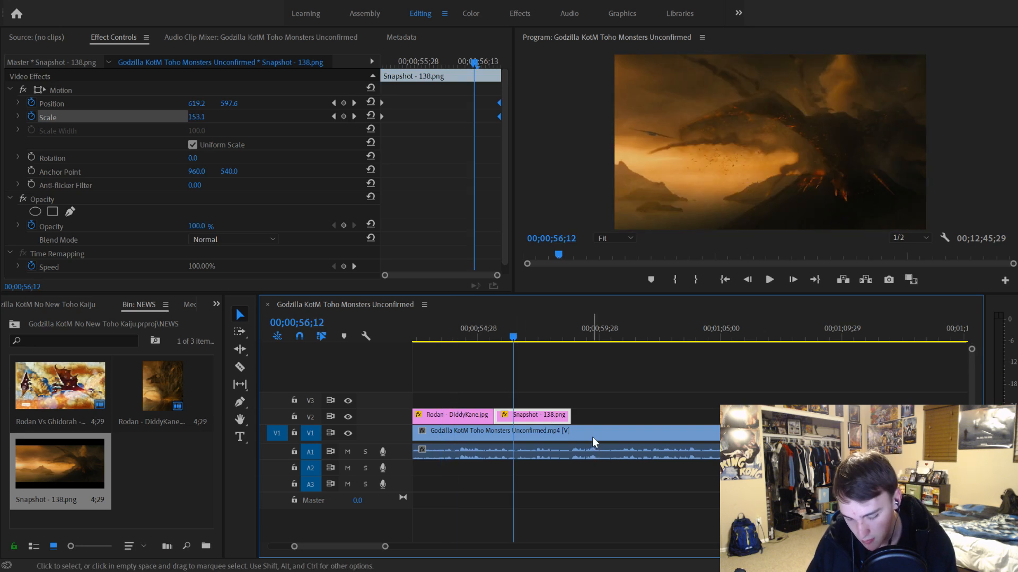
key("ctrl+k")
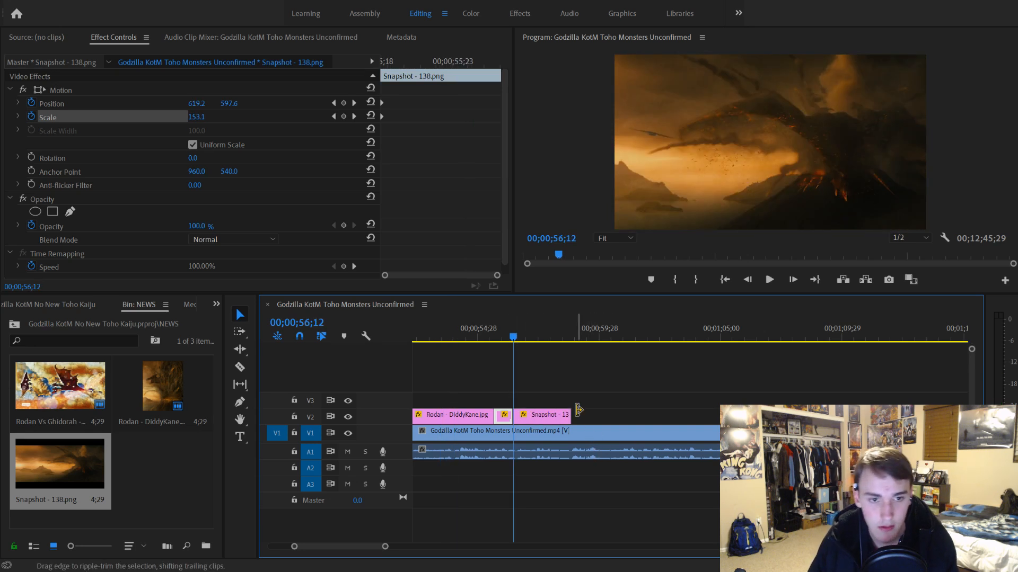
left_click(547, 417)
key("Delete")
Step: Extend the end of Snapshot - 138.png to about 00;00;59;00 and play from 00;00;55;12 through to 00;00;56;23
left_click(491, 330)
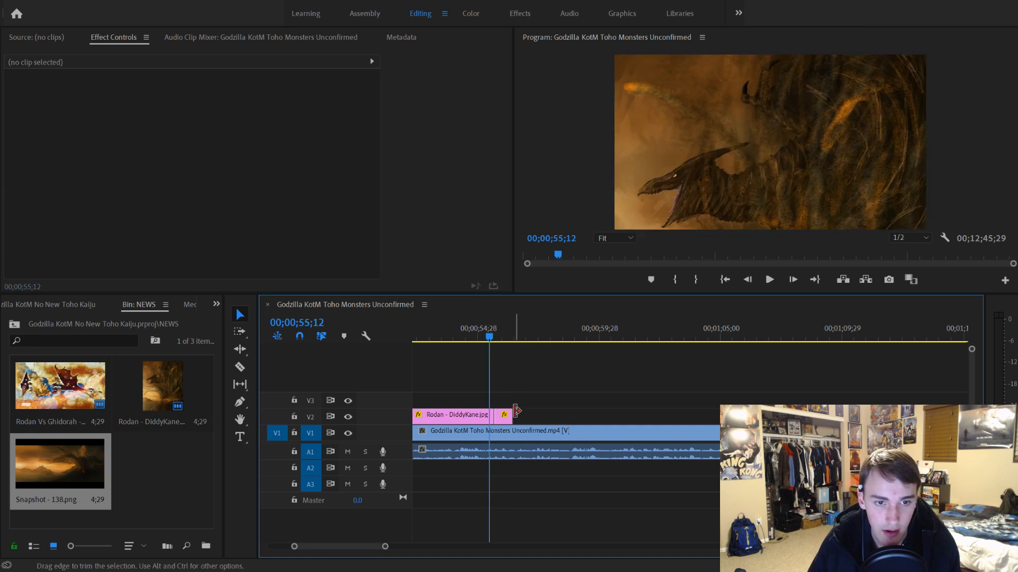
left_click_drag(511, 416, 577, 415)
key("space")
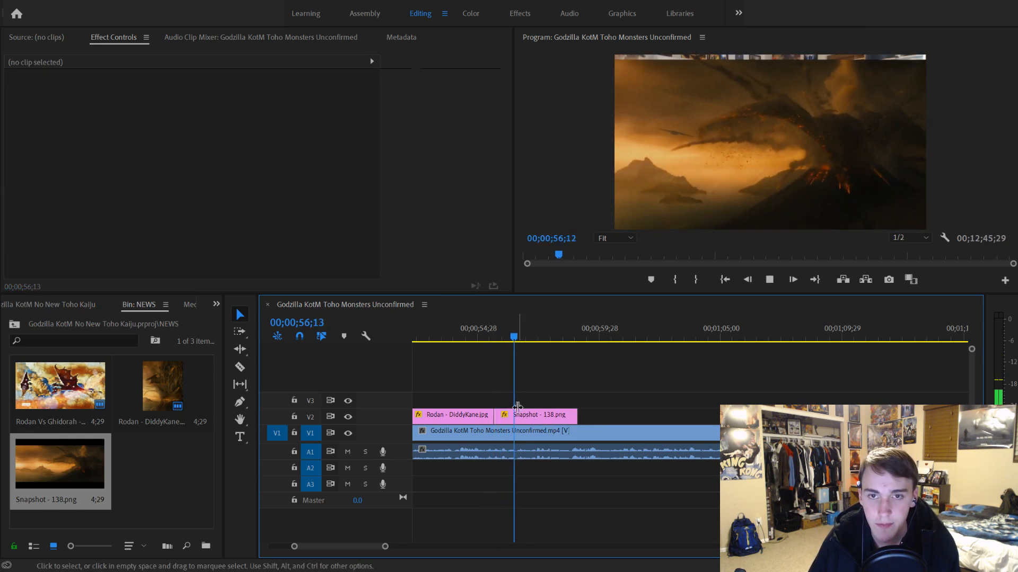
key("space")
Step: Delete the ending Position and Scale keyframes of Snapshot - 138.png
left_click(545, 418)
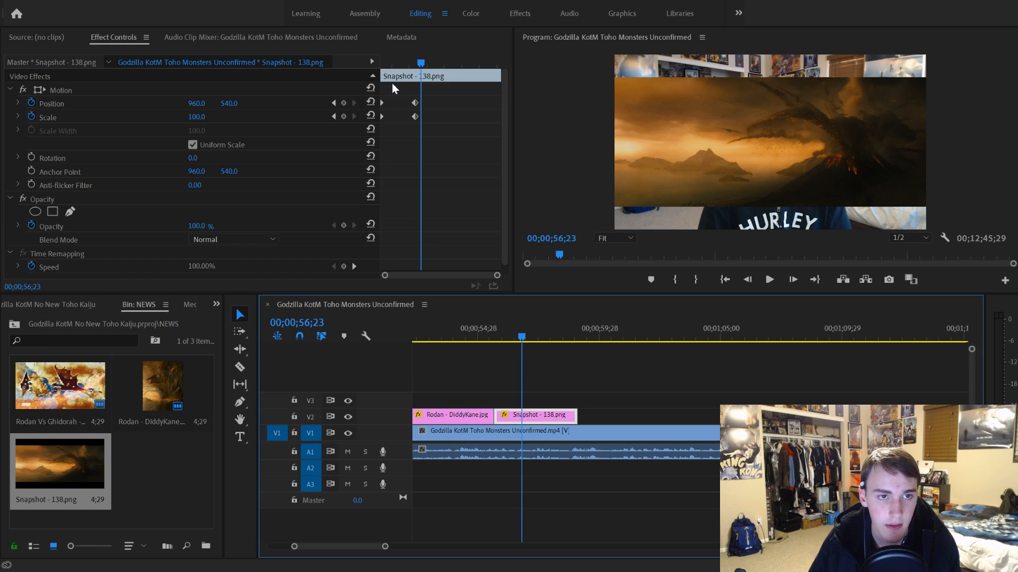
left_click(405, 98)
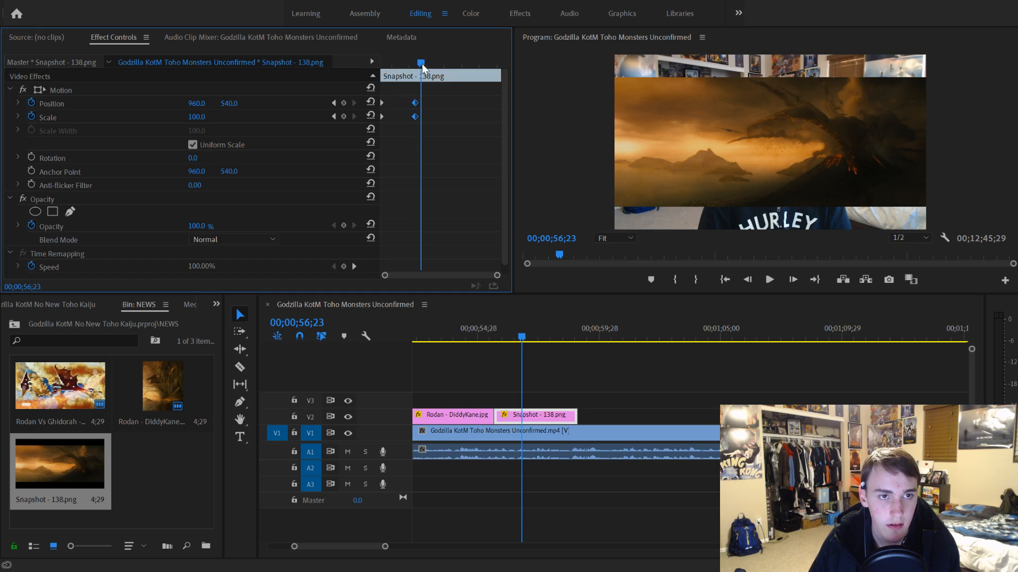
left_click_drag(423, 67, 409, 73)
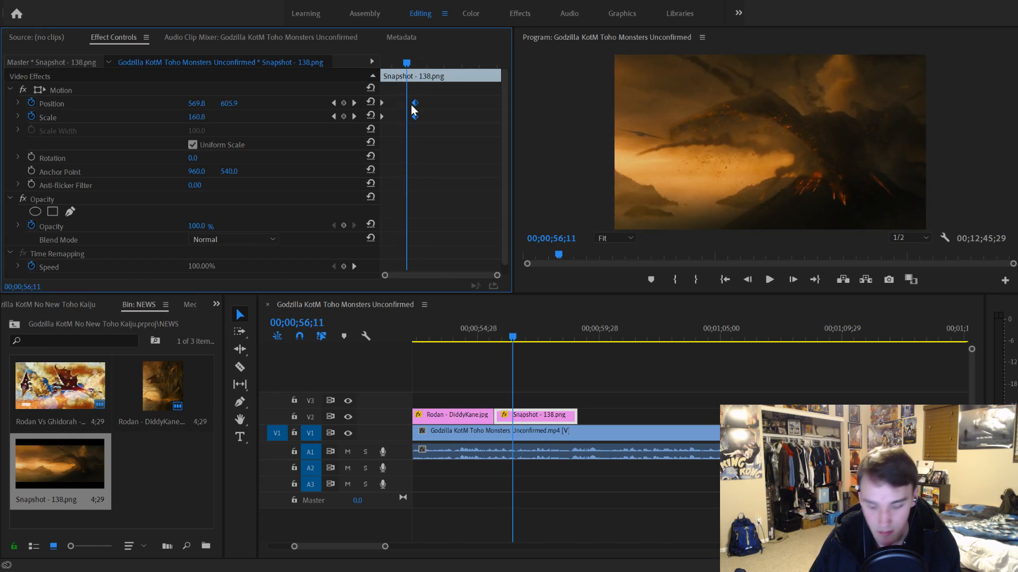
key("Delete")
Step: Add ending keyframes to Snapshot - 138.png at 00;00;58;00 with Scale 156 and Position 574, 571
left_click_drag(389, 64, 422, 77)
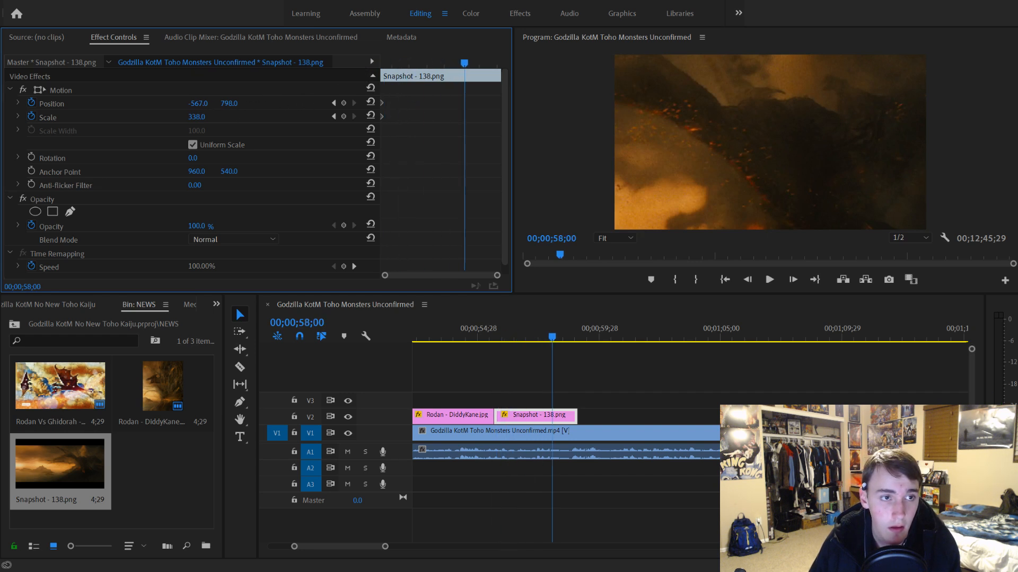
left_click_drag(198, 103, 151, 117)
left_click_drag(234, 105, 369, 104)
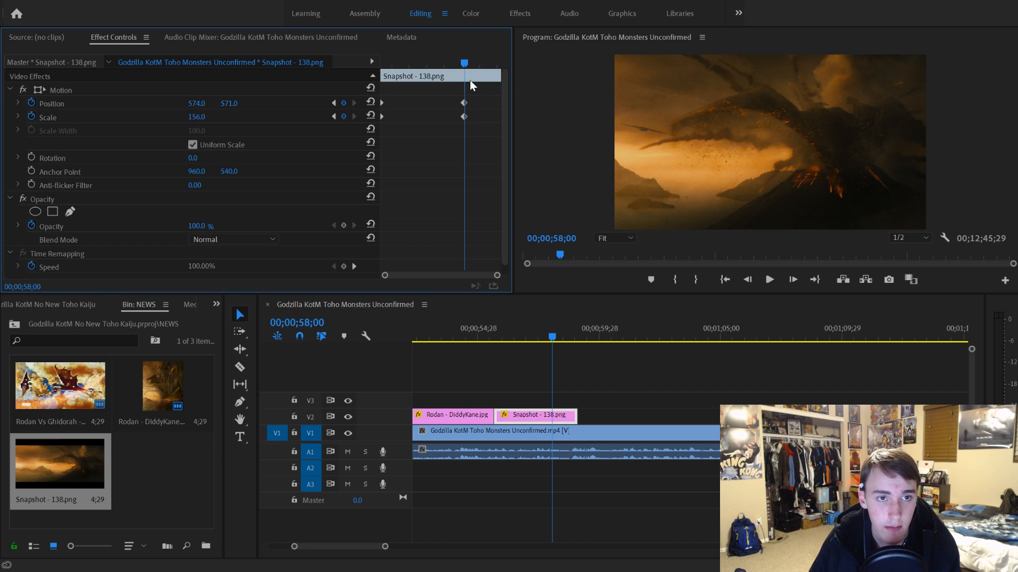
Step: Move the ending Position and Scale keyframes to the end of Snapshot - 138.png and play its animation through to 00;00;59;21
left_click_drag(465, 66, 419, 66)
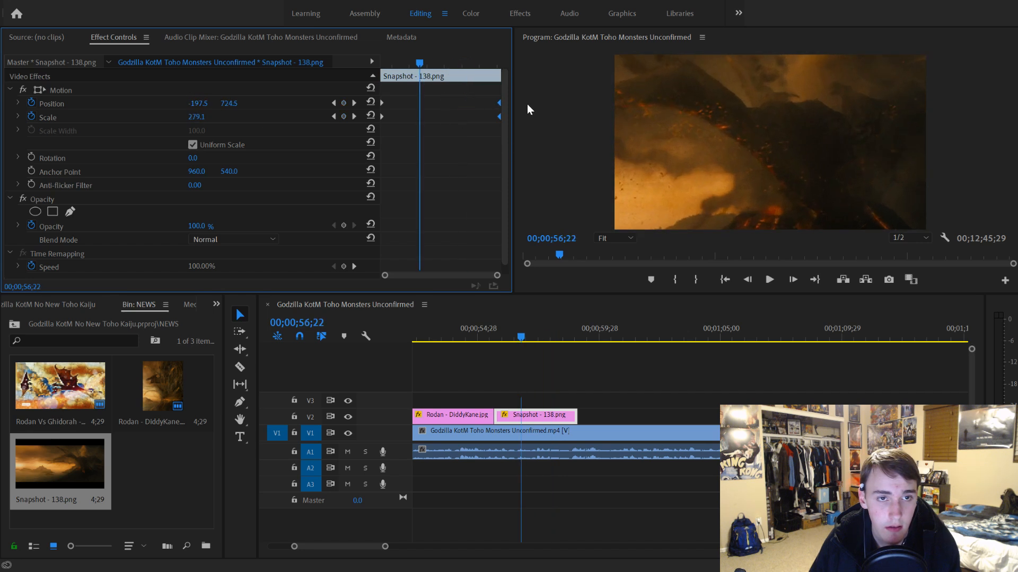
left_click(488, 335)
key("space")
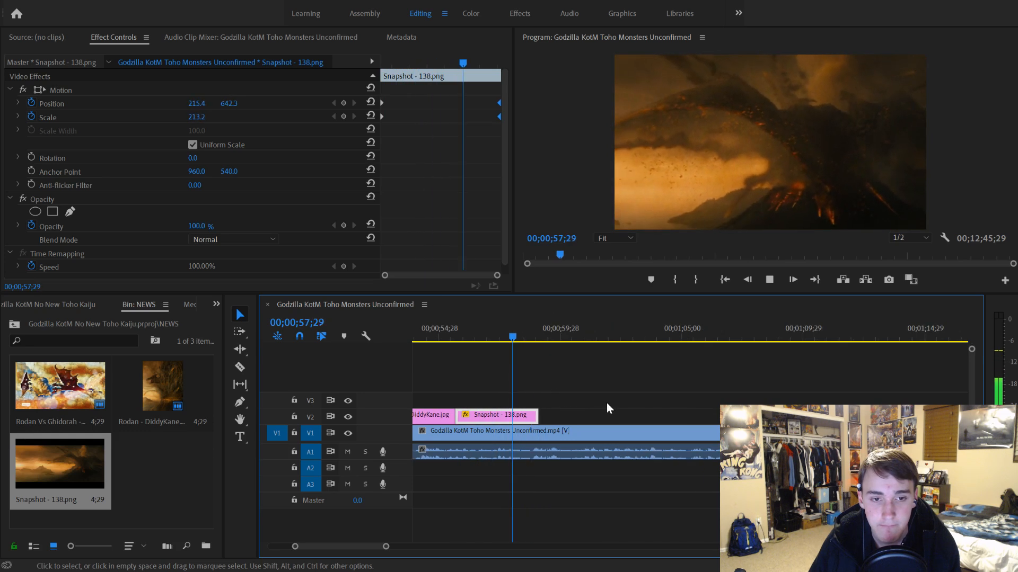
key("space")
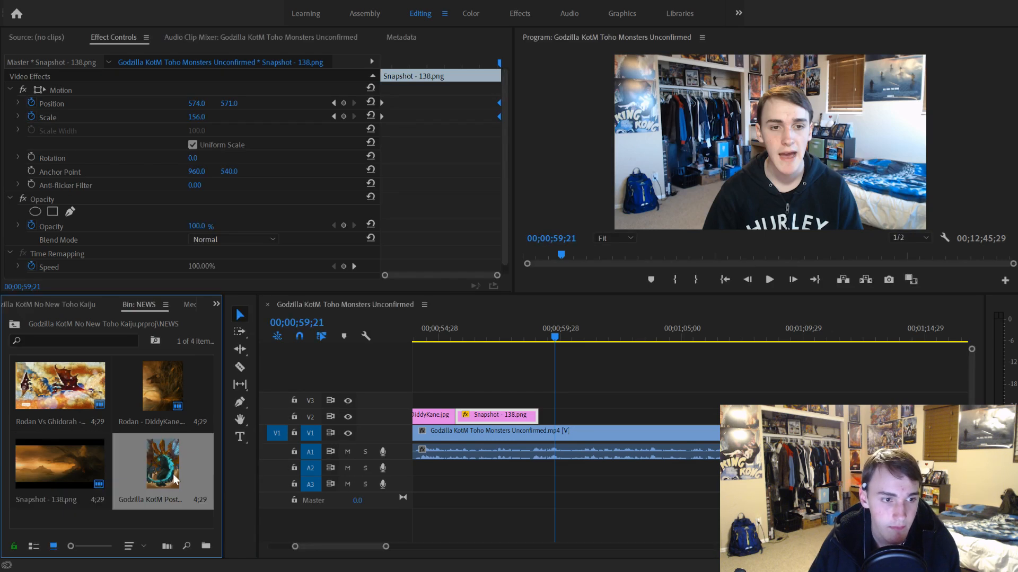
Step: Place the Godzilla KotM Poster image on V2 directly after Snapshot - 138.png and play from 00;00;58;14 across the join to 00;00;59;26
left_click_drag(172, 476, 534, 417)
left_click(524, 335)
key("space")
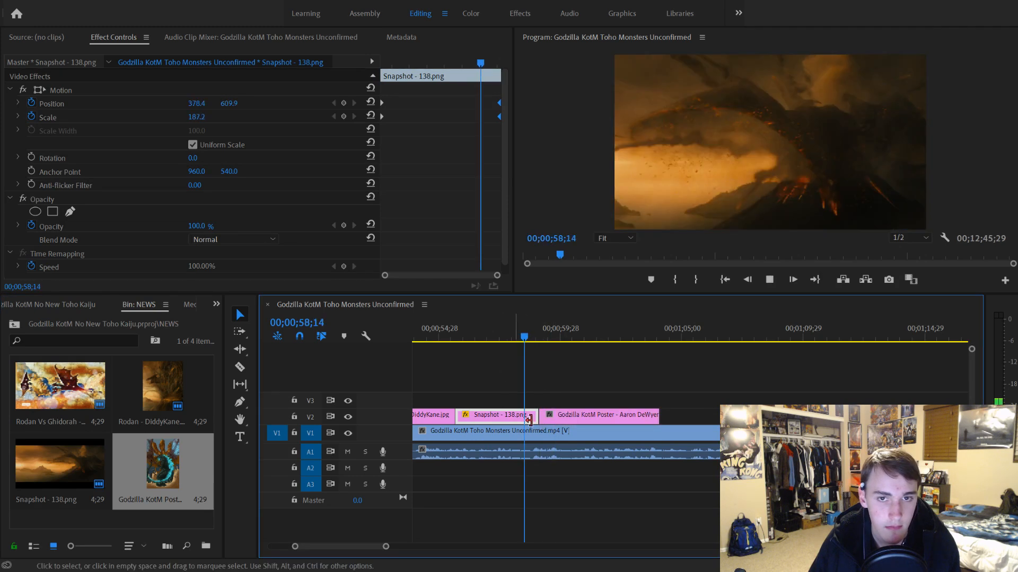
key("space")
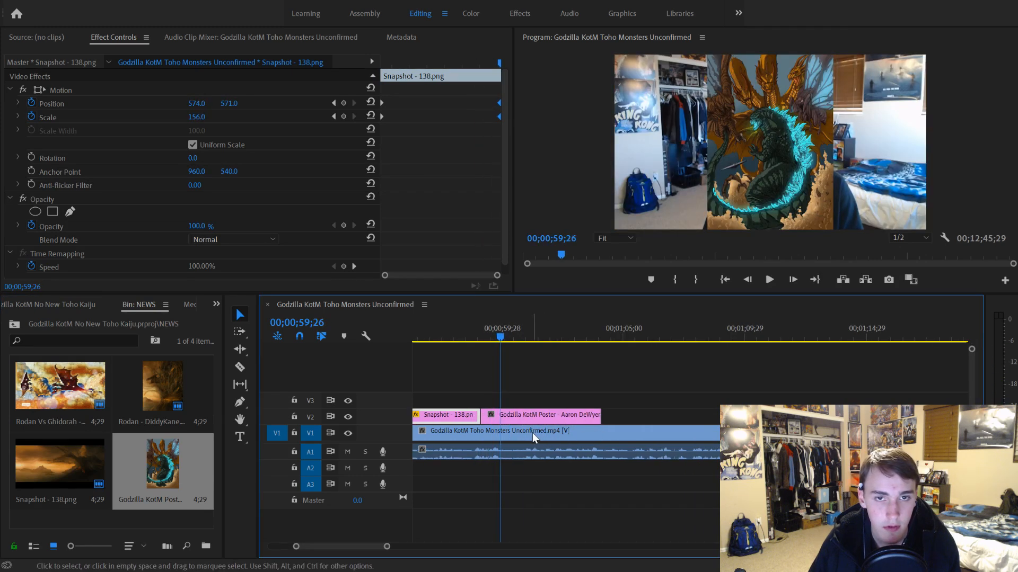
Step: Keyframe the Godzilla KotM Poster's Scale from 100 at the clip start to 253 at about 00;01;00;16
left_click(536, 419)
left_click(386, 61)
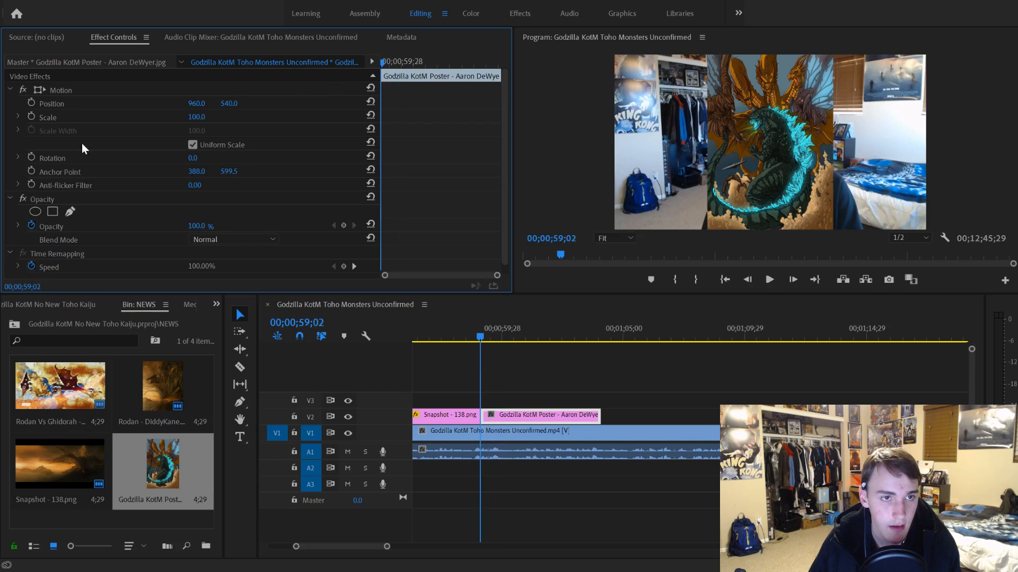
left_click(36, 119)
left_click_drag(382, 60, 415, 61)
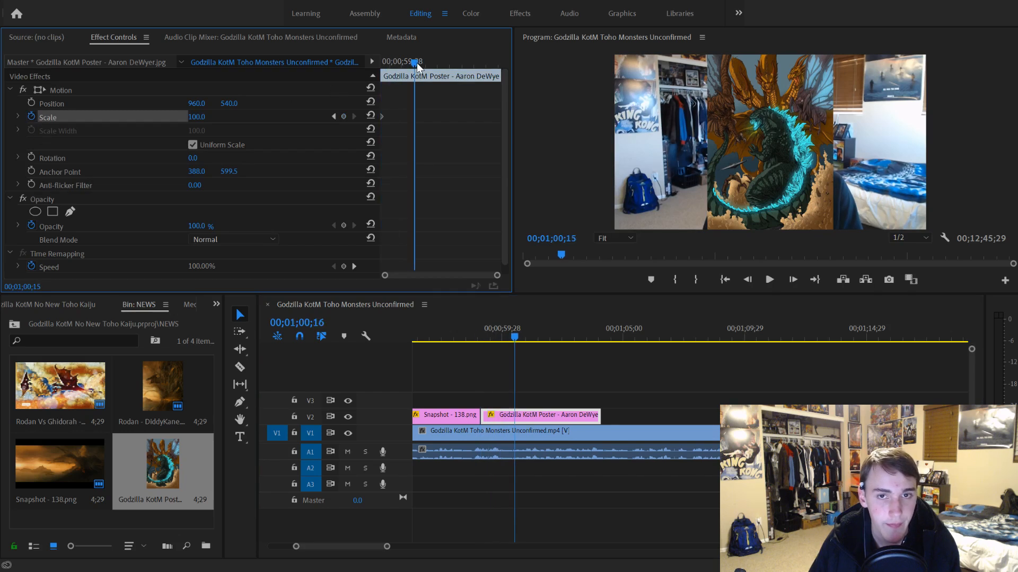
left_click_drag(196, 116, 277, 117)
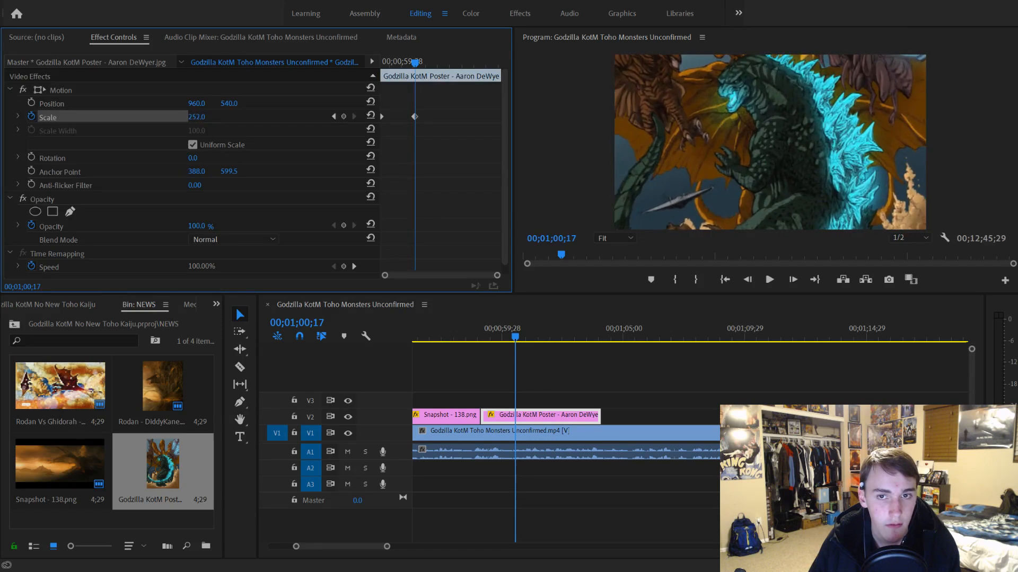
Step: Play the poster's zoom animation from 00;00;58;29 to 00;00;59;22
left_click(481, 342)
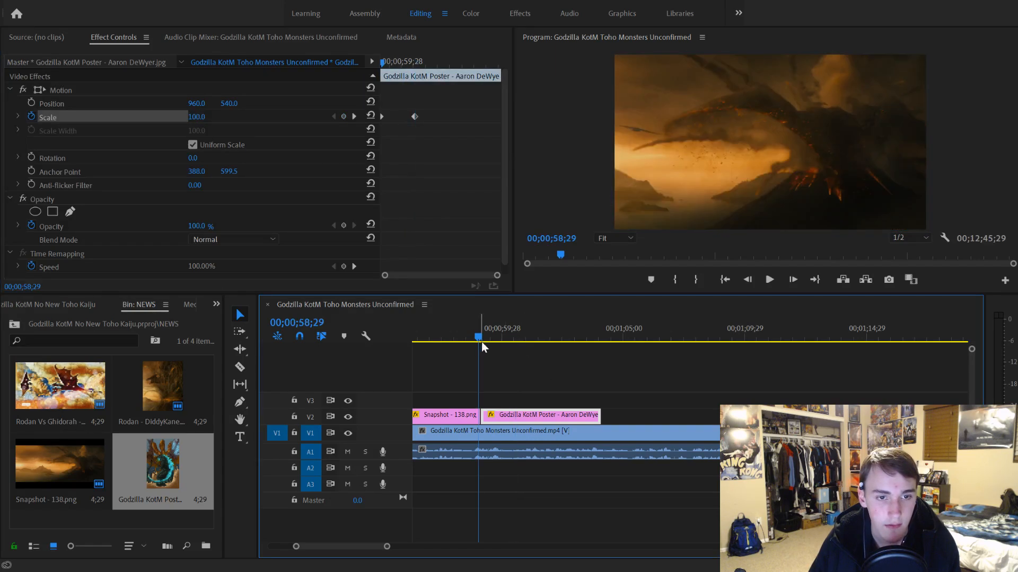
key("space")
scroll(511, 450, "down", 1)
key("space")
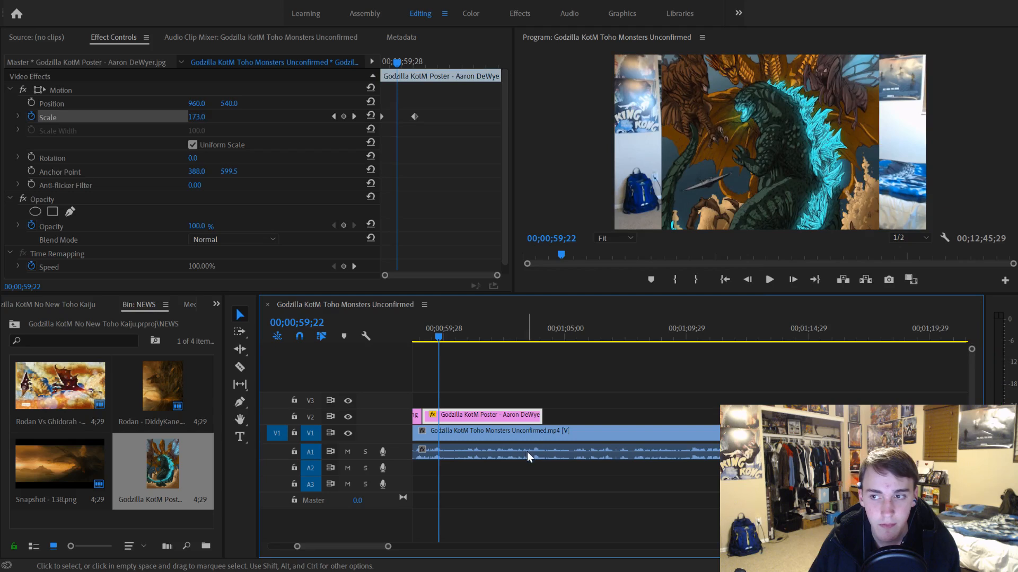
Step: Extend the end of the Godzilla KotM Poster clip on V2 to about 00;01;19;00 and play on from 00;00;59;22
left_click_drag(541, 416, 906, 418)
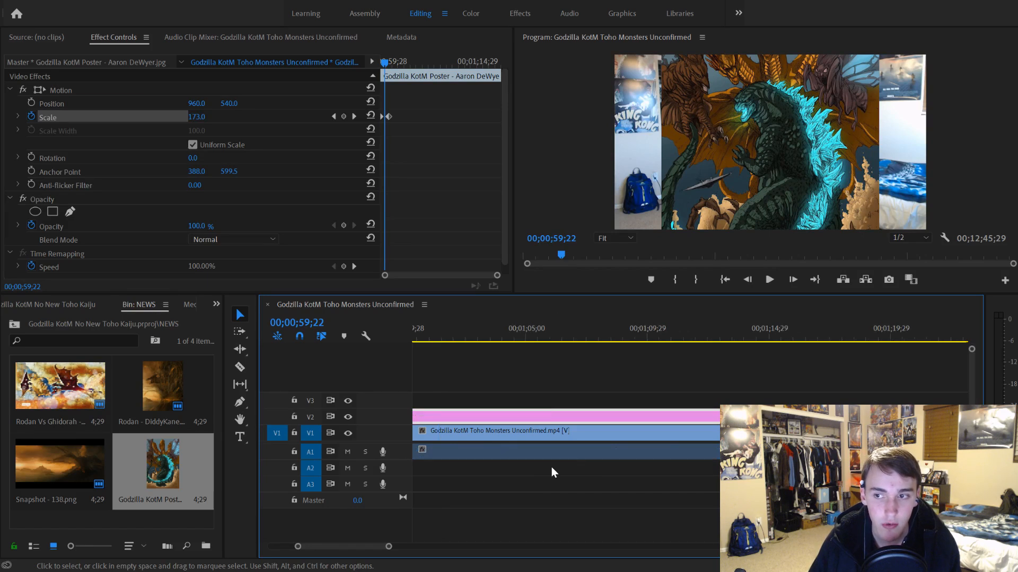
key("space")
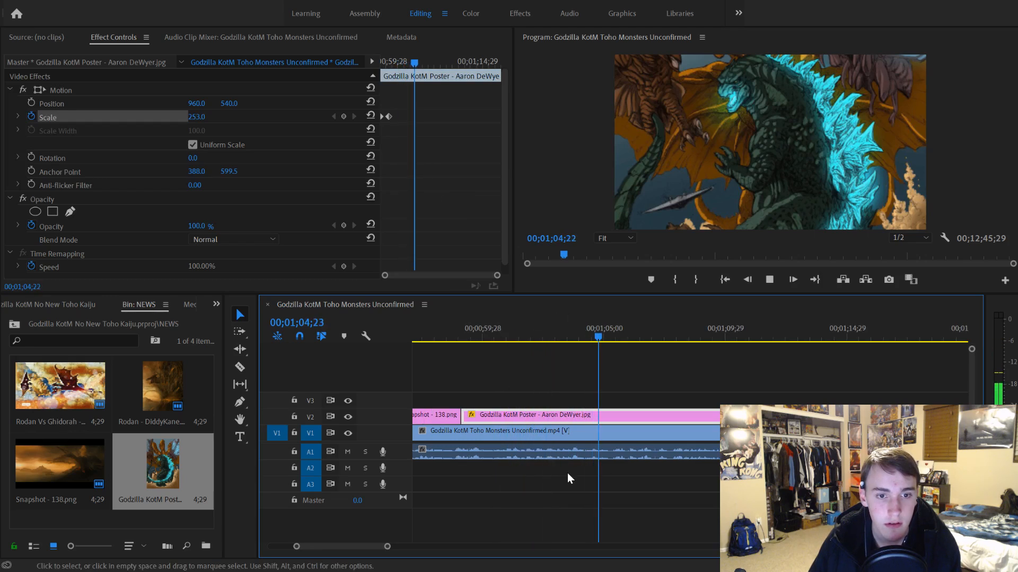
scroll(573, 465, "down", 3)
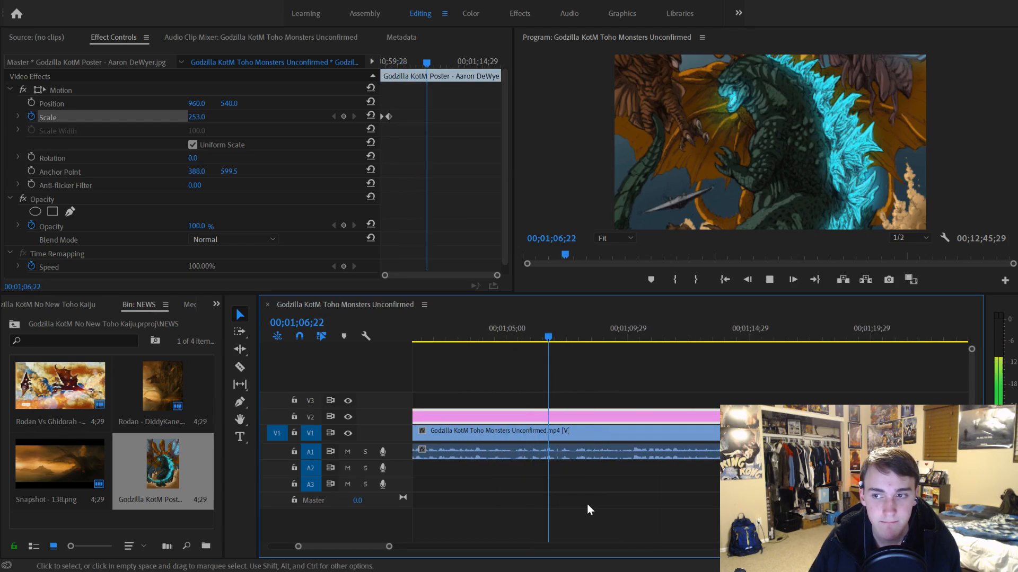
left_click(395, 548)
left_click_drag(398, 547, 410, 547)
scroll(499, 492, "down", 4)
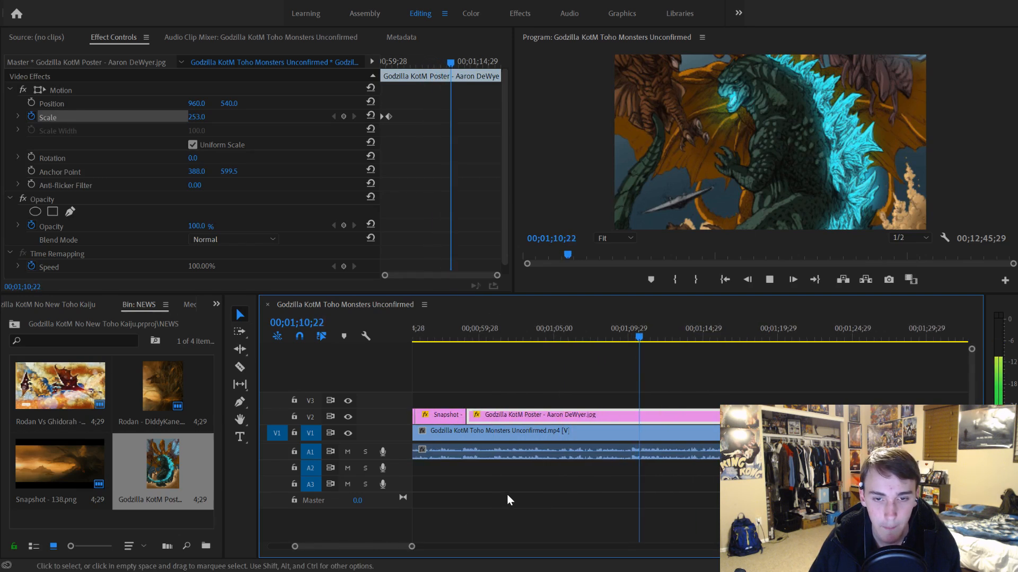
Step: Extend the poster clip's end further to about 00;01;23;00 and stop playback at about 00;01;12;22
left_click_drag(700, 416, 762, 415)
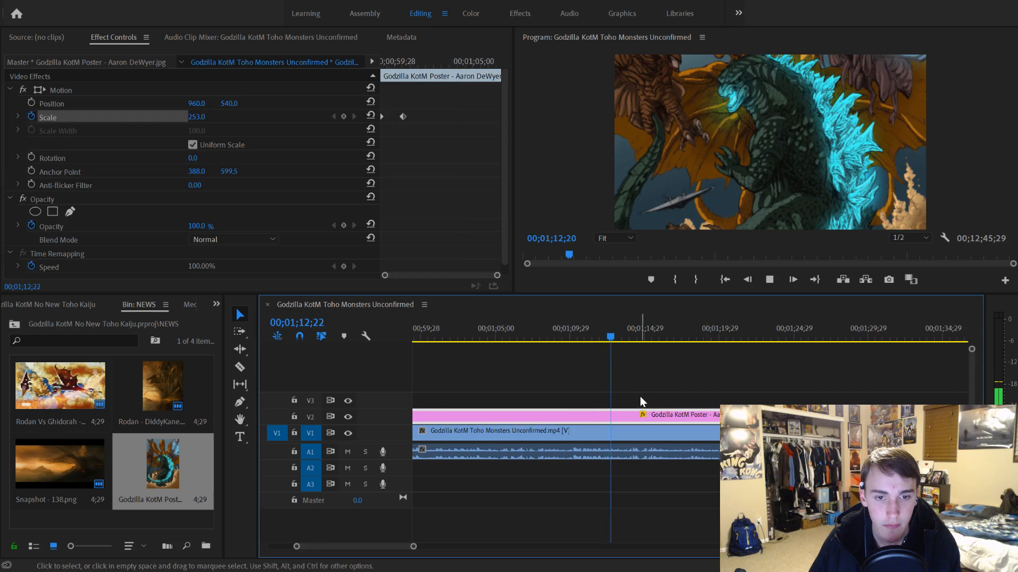
scroll(615, 362, "up", 1)
key("space")
Step: Move the poster's ending Scale keyframe to 00;01;11;27 and add a Position keyframe of 960, 540 there
left_click_drag(610, 332, 638, 345)
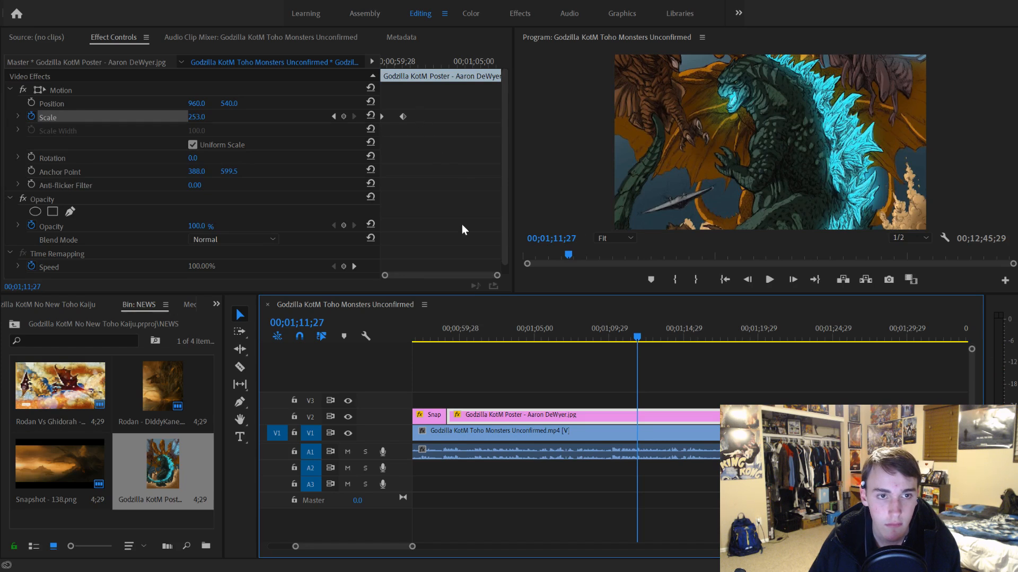
left_click(552, 415)
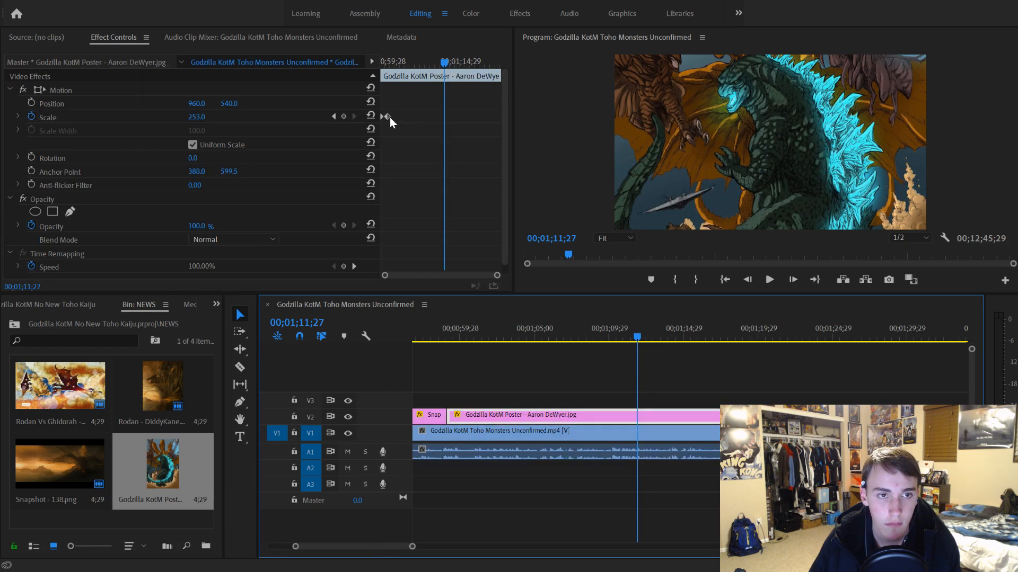
left_click_drag(389, 117, 440, 121)
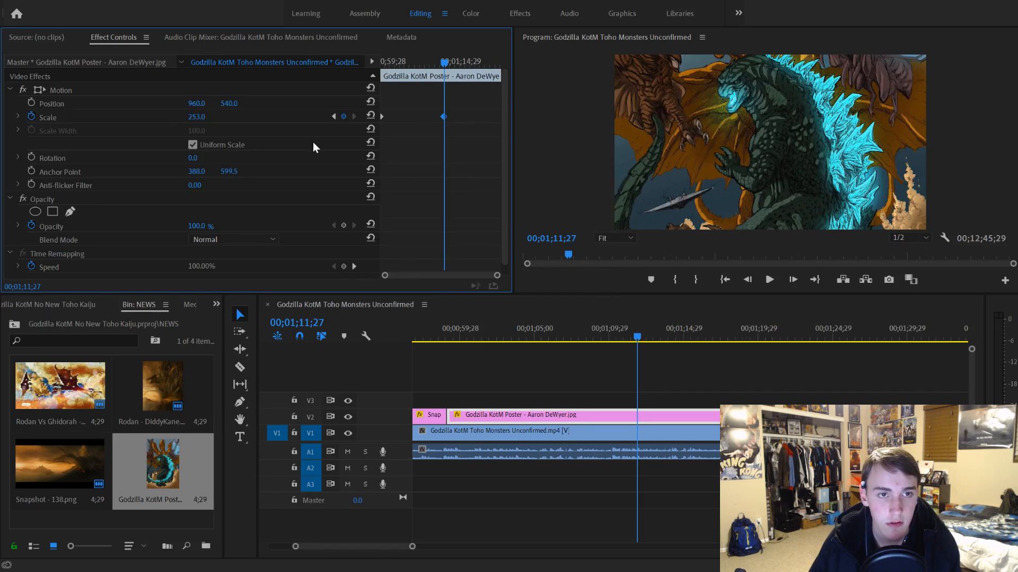
left_click(30, 103)
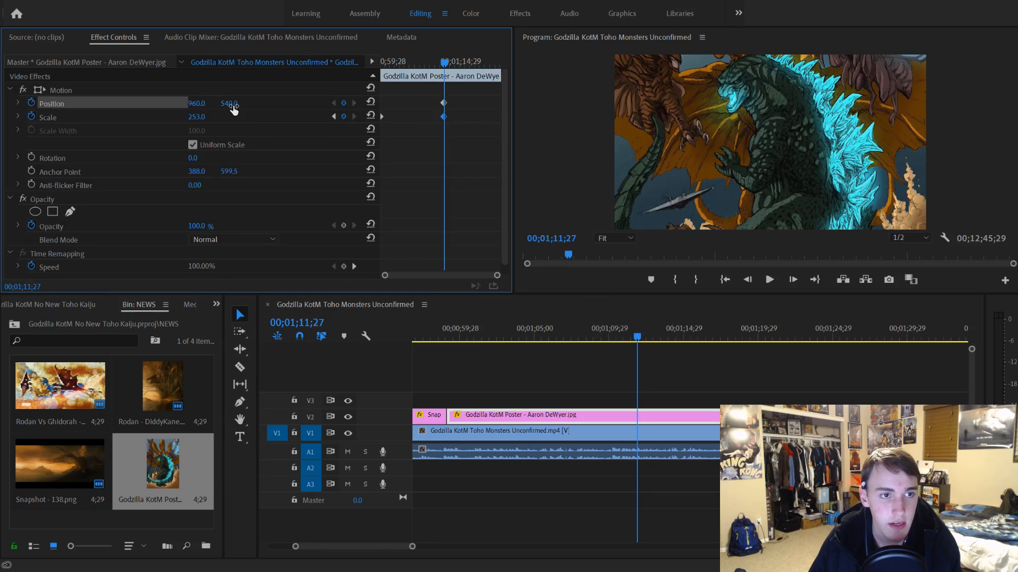
Step: Add a Position keyframe of 960, 1196 to the poster at 00;01;12;05 to pan up to the monsters' heads
left_click_drag(444, 62, 450, 63)
left_click(643, 333)
left_click_drag(643, 333, 627, 333)
key("space")
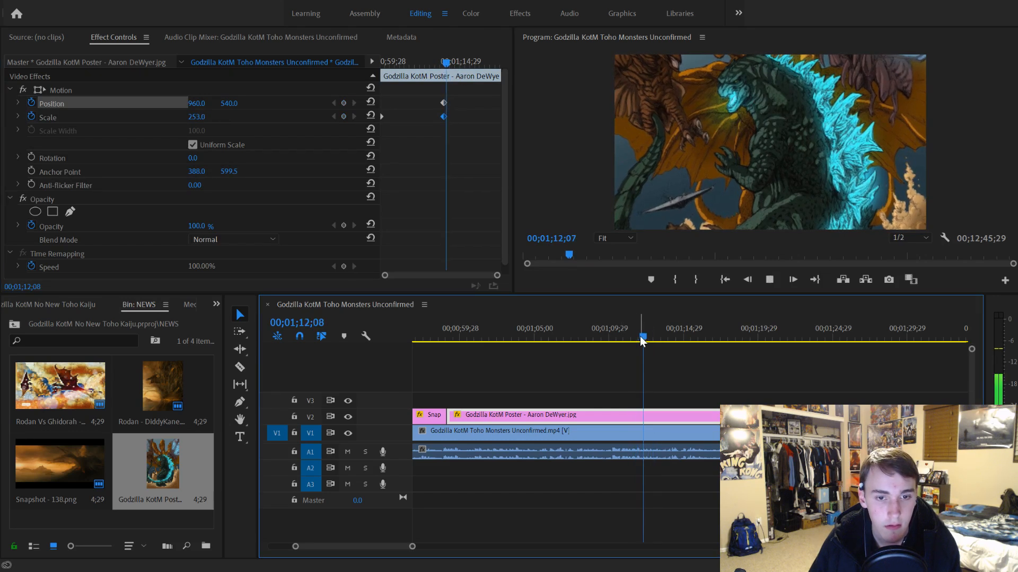
key("space")
scroll(651, 399, "up", 1)
left_click_drag(411, 547, 360, 547)
left_click_drag(656, 341, 678, 340)
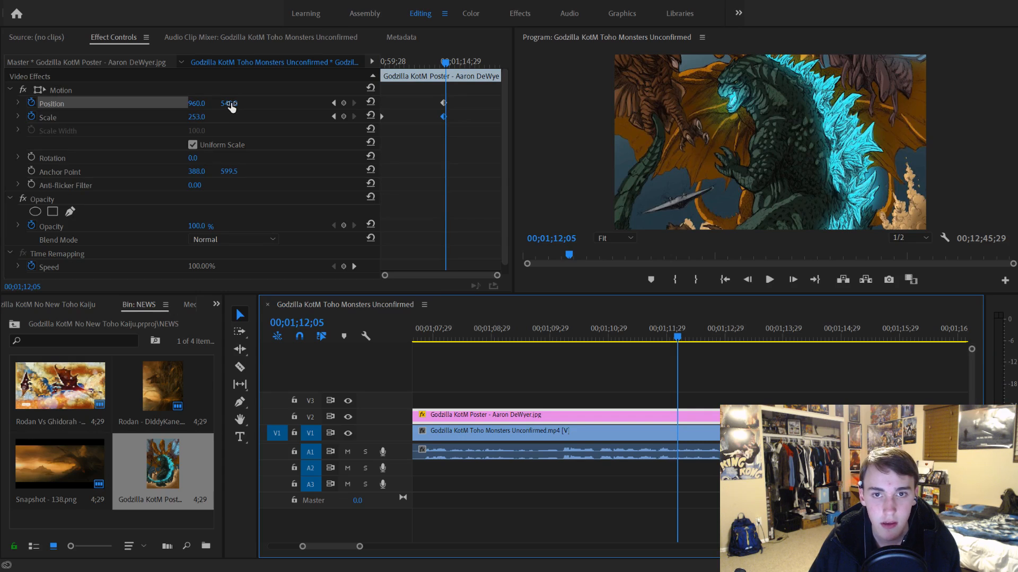
left_click_drag(231, 103, 579, 104)
Step: Play on to find the next cue and add a Position keyframe of 960, 1328 to the poster at 00;01;14;04
key("space")
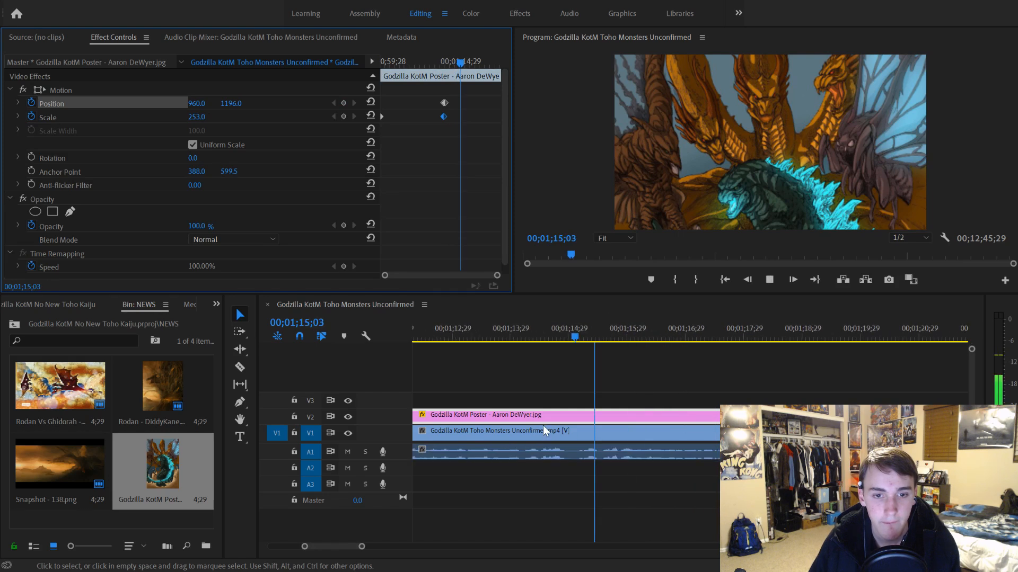
left_click_drag(451, 329, 465, 334)
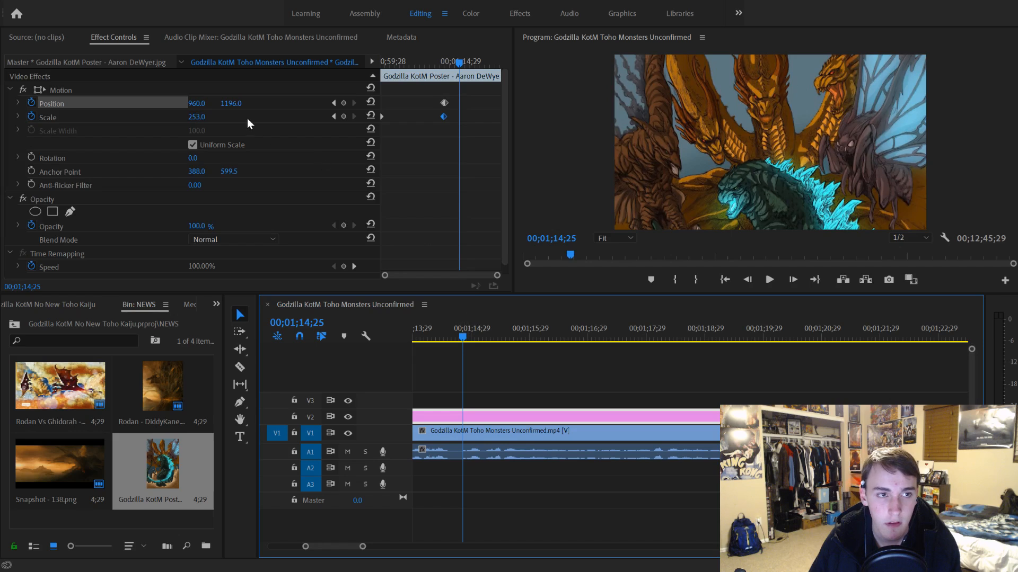
scroll(441, 368, "up", 2)
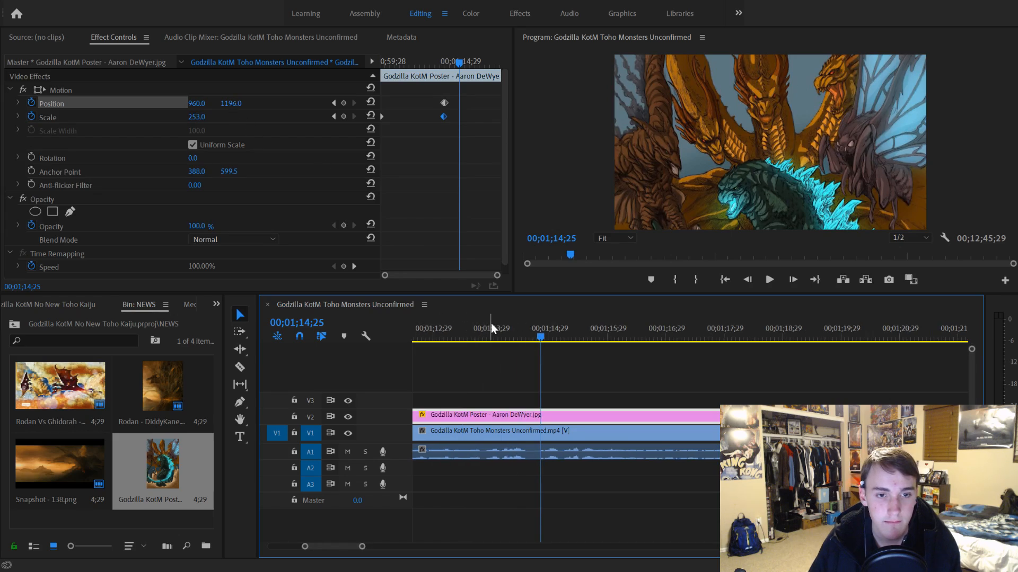
left_click(476, 334)
key("space")
left_click(500, 341)
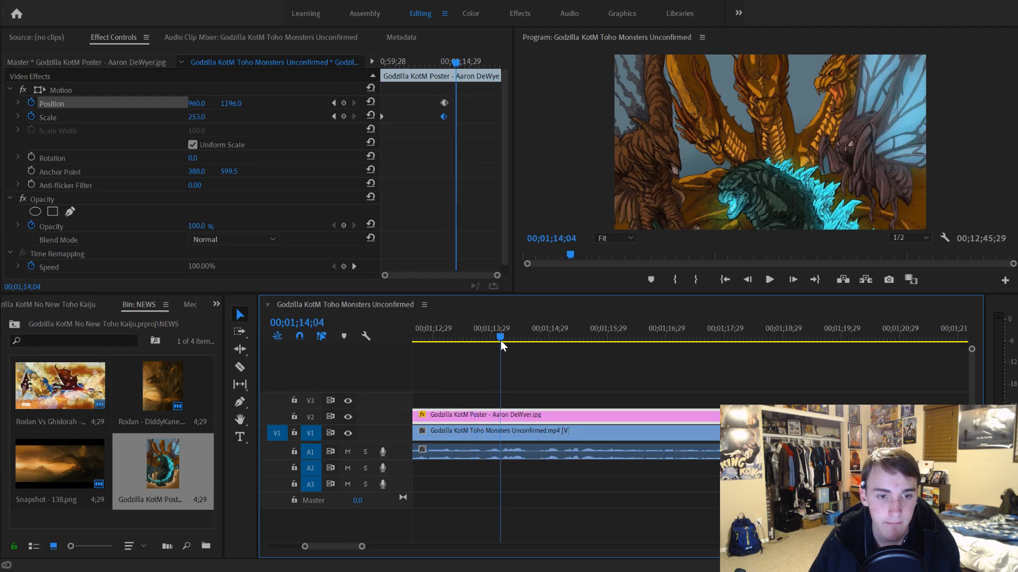
left_click(227, 104)
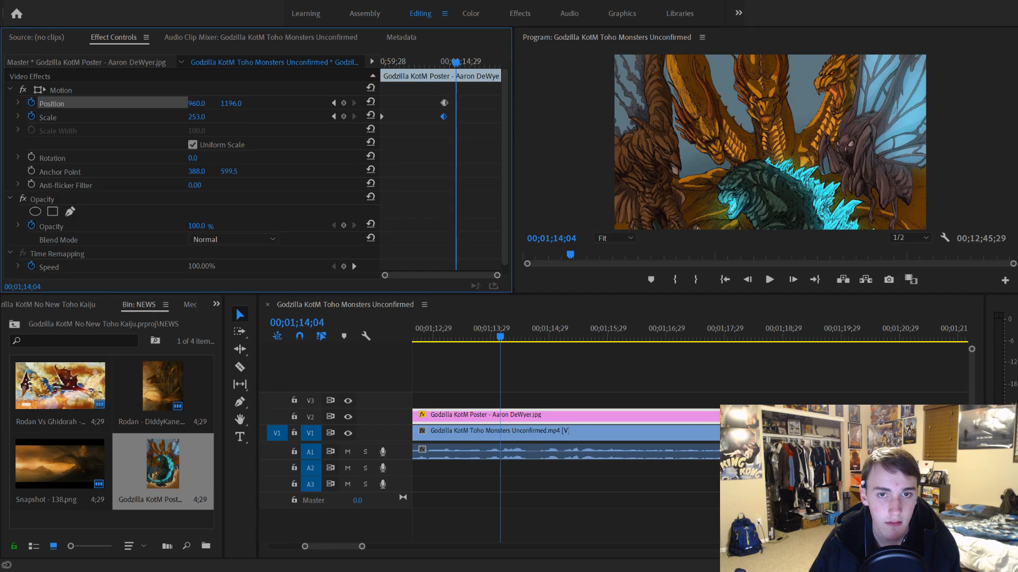
left_click(255, 107)
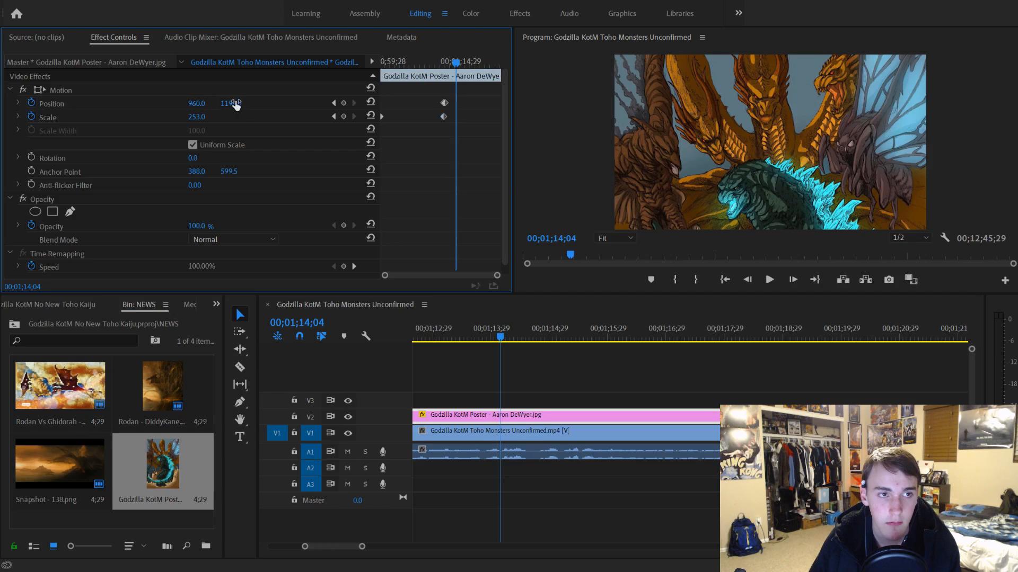
left_click_drag(231, 103, 301, 104)
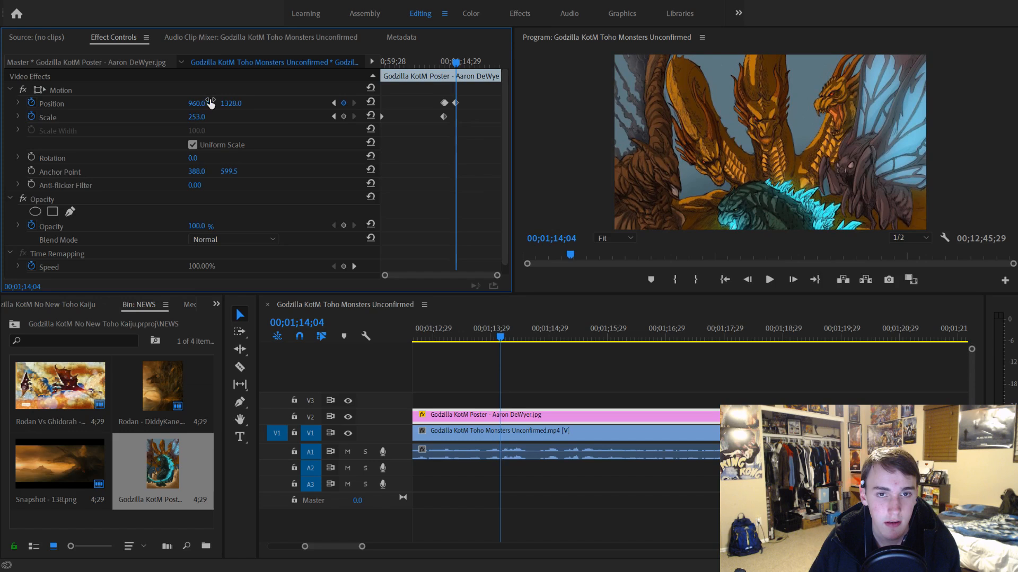
Step: Add a Position keyframe of 960, 227 to the poster at 00;01;15;16 and play through to 00;01;17;25
left_click(511, 340)
left_click_drag(512, 339, 584, 353)
left_click_drag(235, 104, 2, 104)
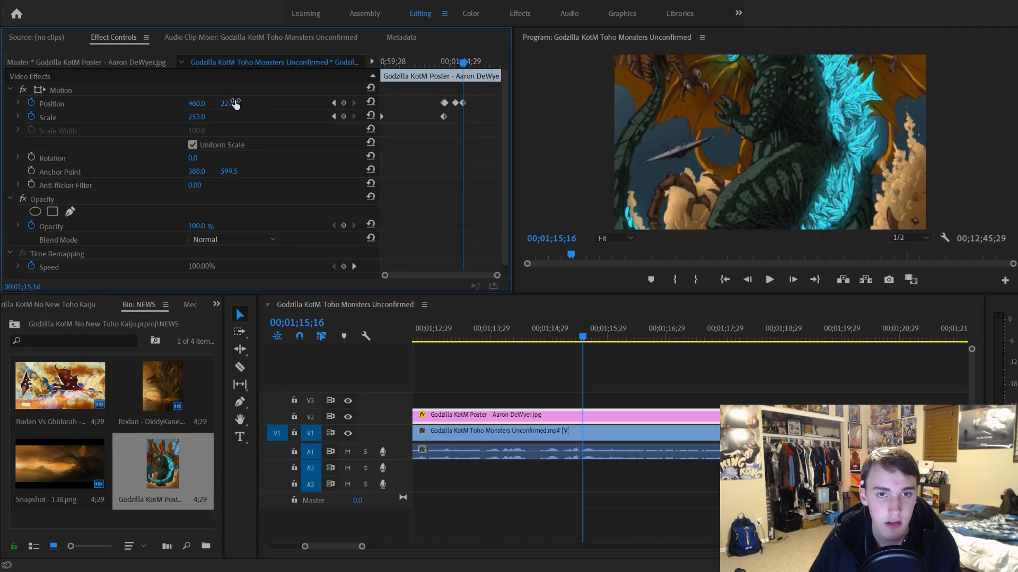
key("space")
key("space")
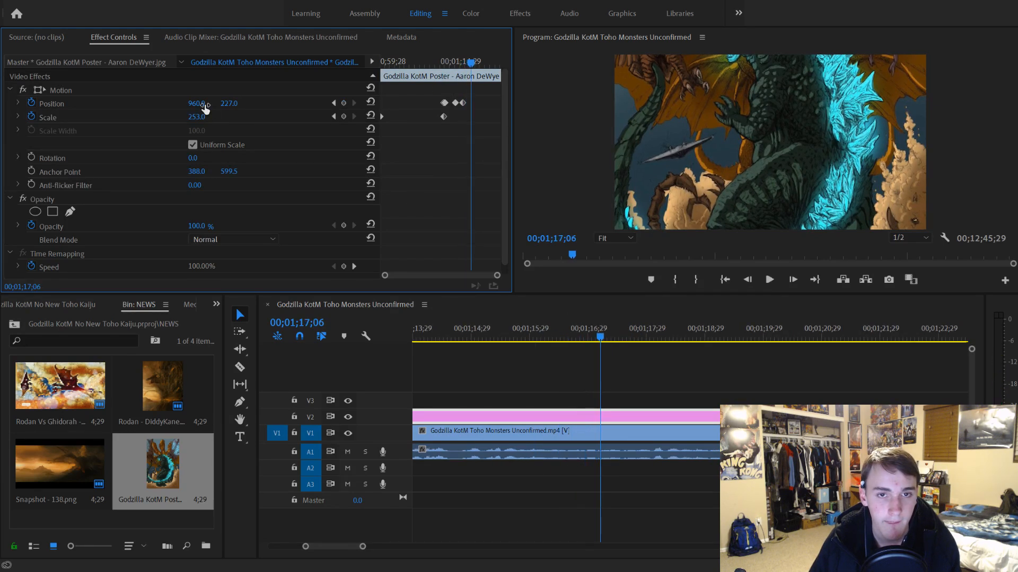
key("space")
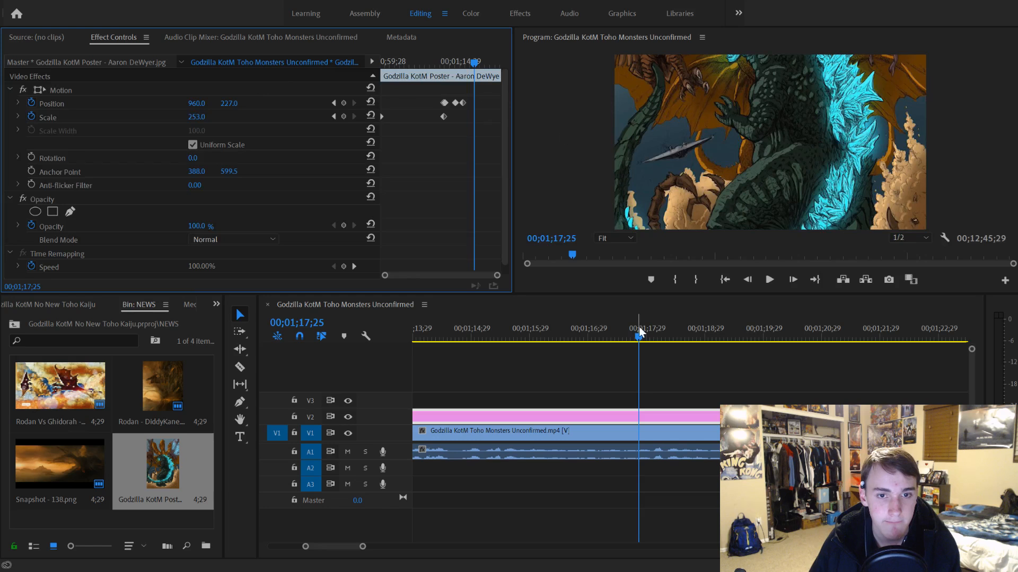
Step: Add poster keyframes at 00;01;15;19 with Scale 457 and Position 1663, 68 to zoom in on the aircraft
left_click_drag(639, 340, 468, 339)
key("space")
key("space")
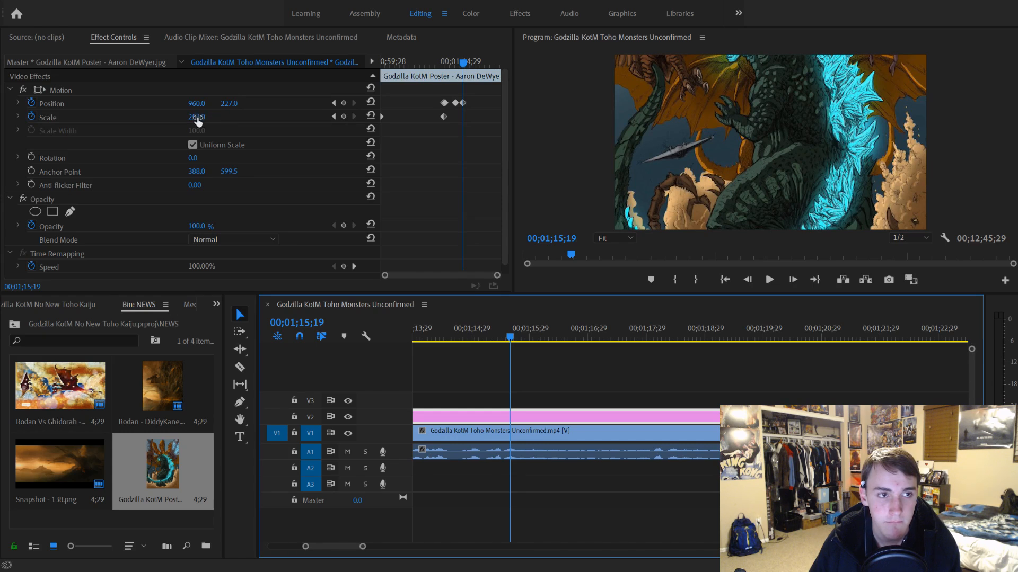
left_click_drag(197, 117, 428, 117)
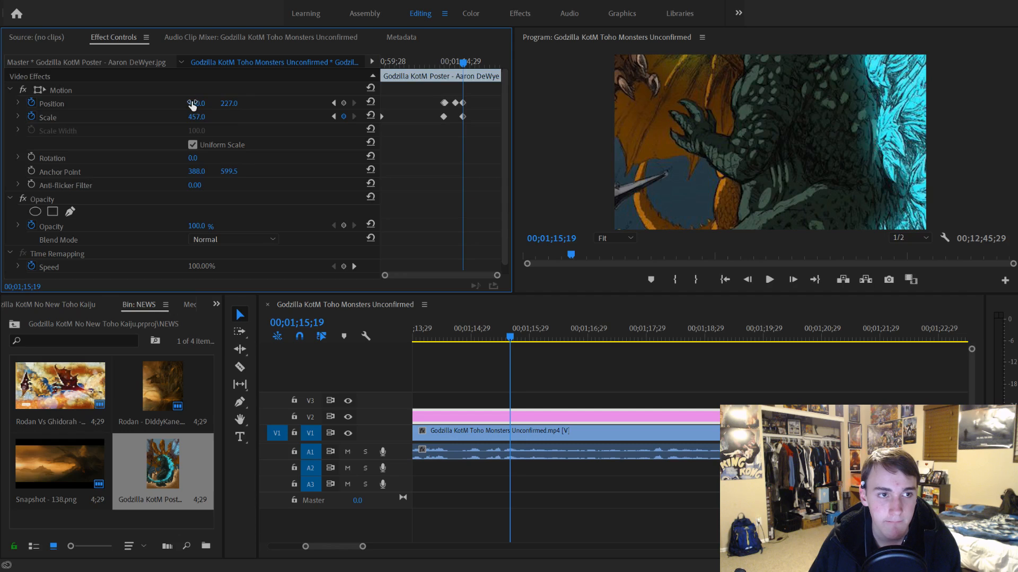
left_click_drag(196, 104, 557, 103)
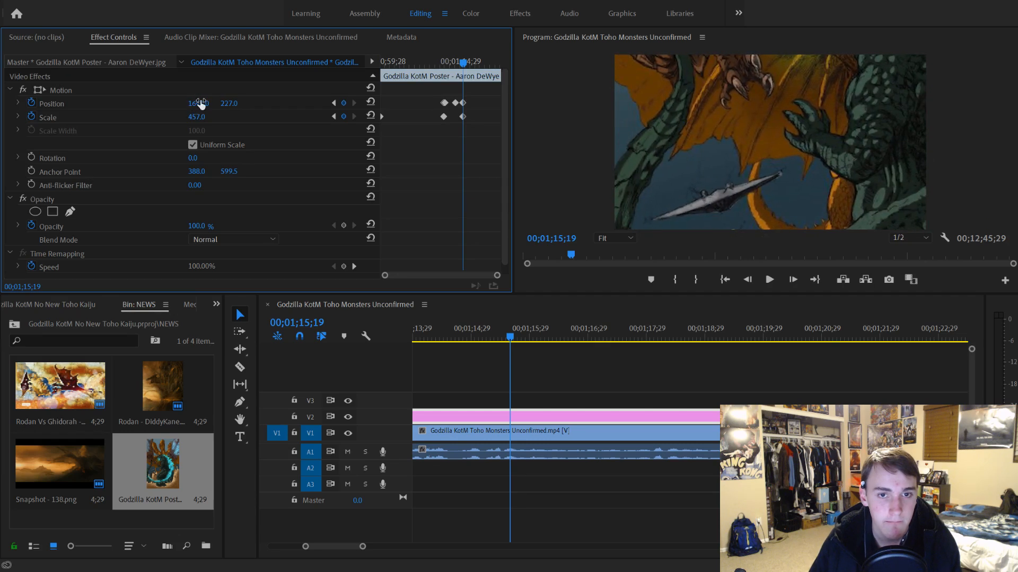
left_click_drag(228, 103, 144, 103)
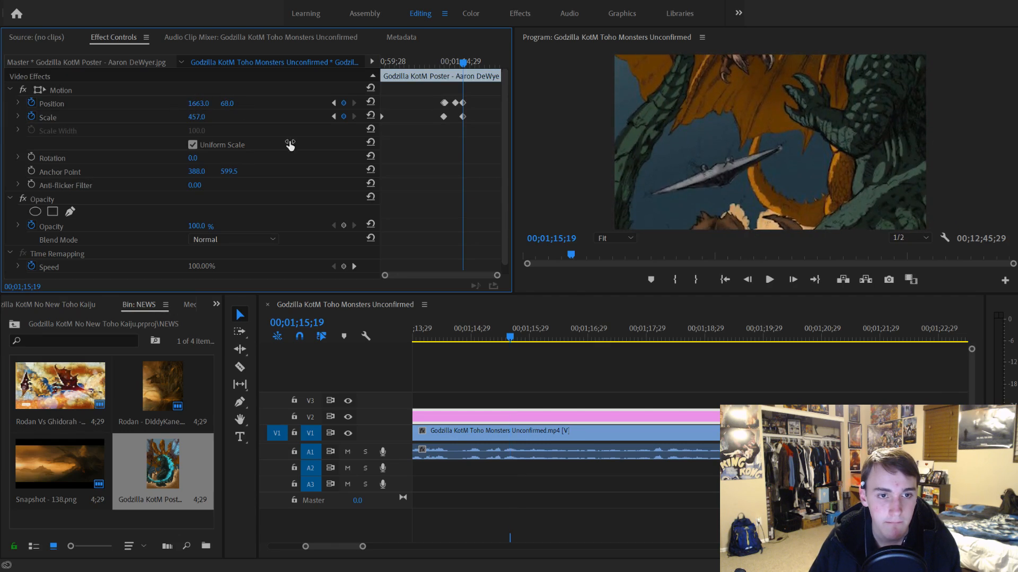
Step: Delete the poster's 1663, 68 Position keyframe and retime the Position 960, 227 and Scale 457 keyframes to sit together near 00;01;15;16
left_click_drag(385, 276, 403, 276)
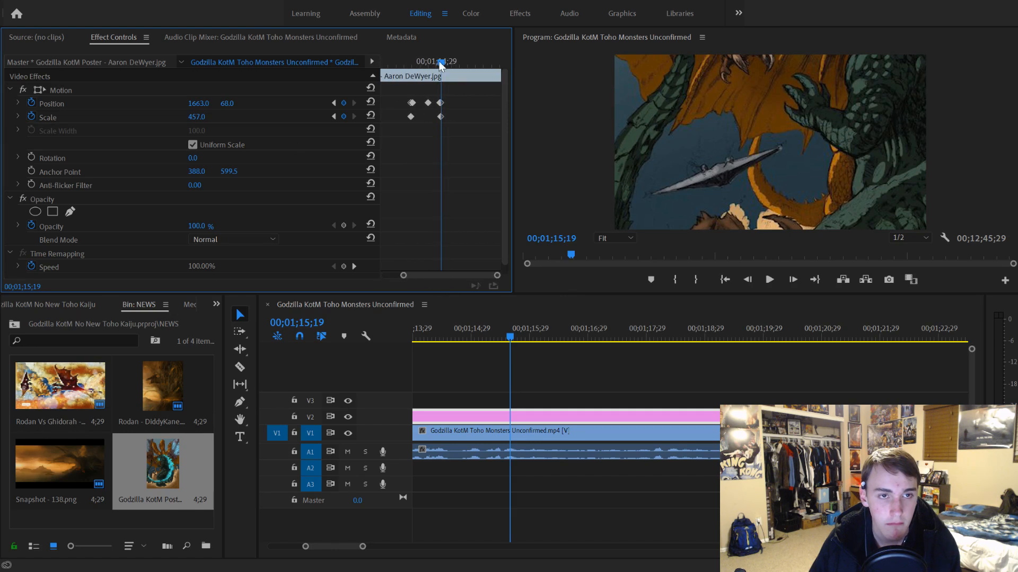
mouse_move(440, 64)
left_mouse_down()
mouse_move(424, 67)
mouse_move(447, 78)
mouse_move(432, 81)
mouse_move(439, 87)
mouse_move(424, 69)
left_mouse_up()
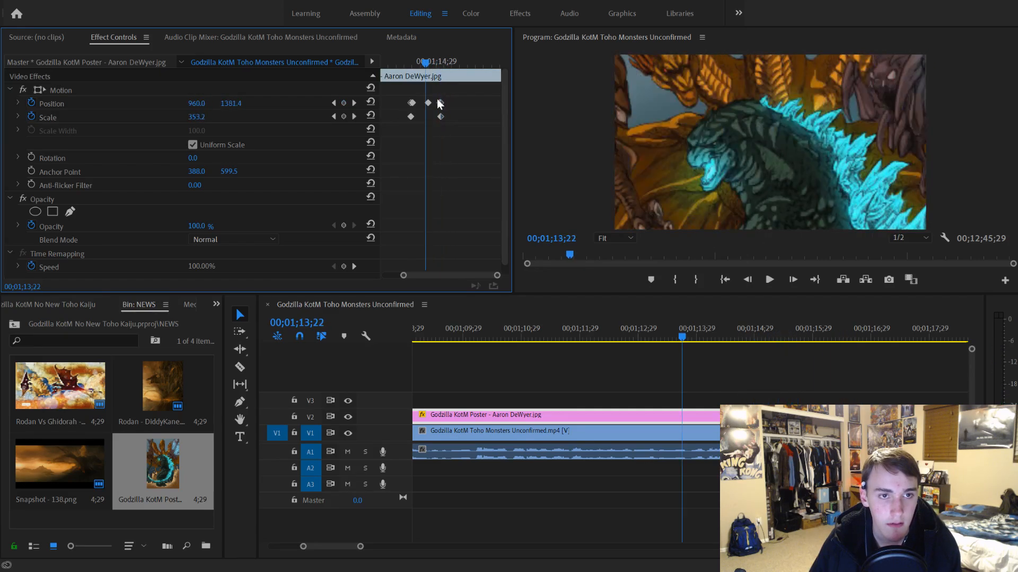
mouse_move(440, 104)
left_mouse_down()
mouse_move(453, 103)
mouse_move(453, 118)
left_mouse_up()
left_click(440, 104)
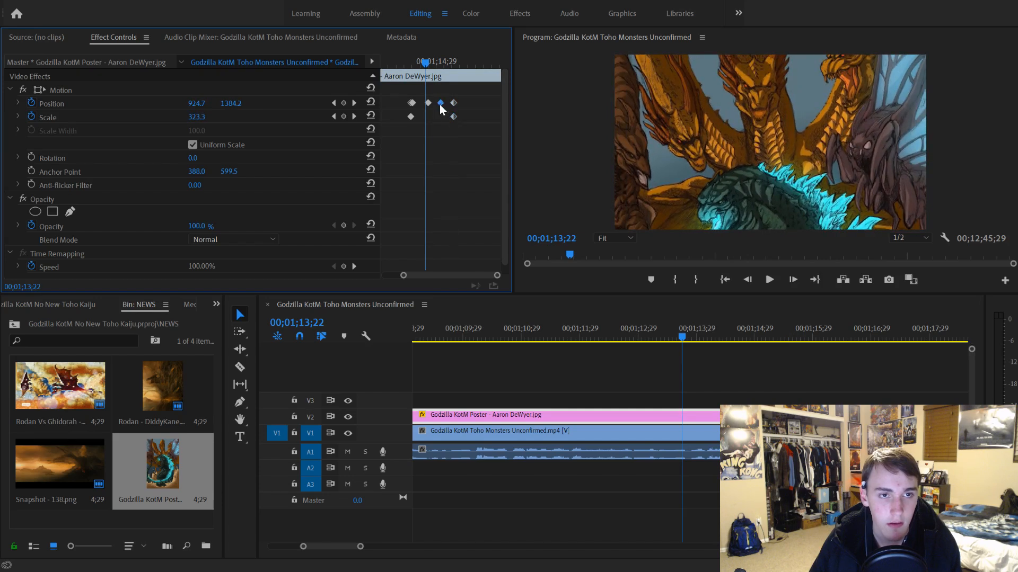
key("Delete")
key("space")
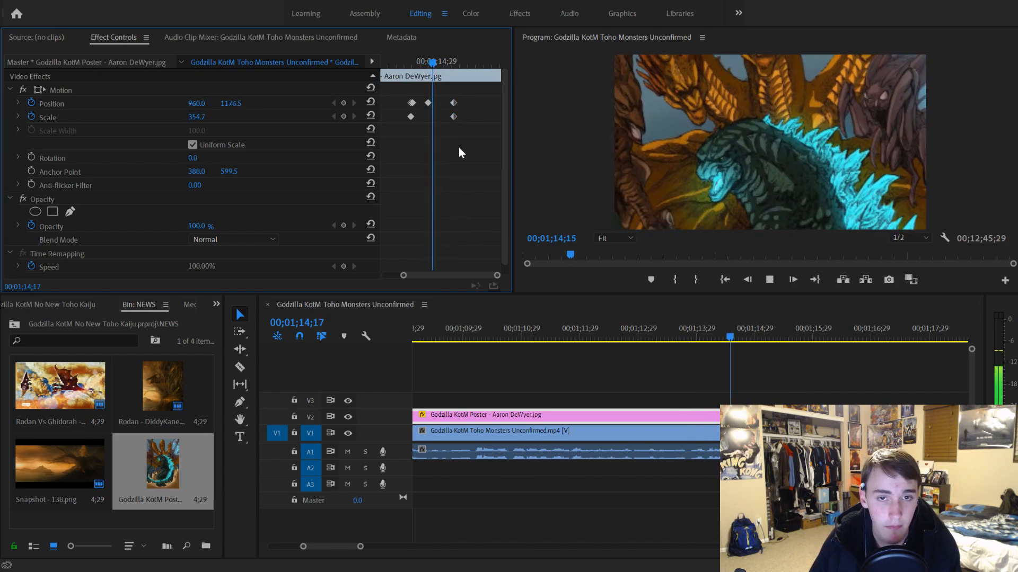
key("space")
mouse_move(454, 103)
left_mouse_down()
mouse_move(441, 104)
mouse_move(441, 117)
left_mouse_up()
Step: Play on to 00;01;17;03 and add a Position keyframe of 1657, 197 to the poster to pan across to the aircraft
key("space")
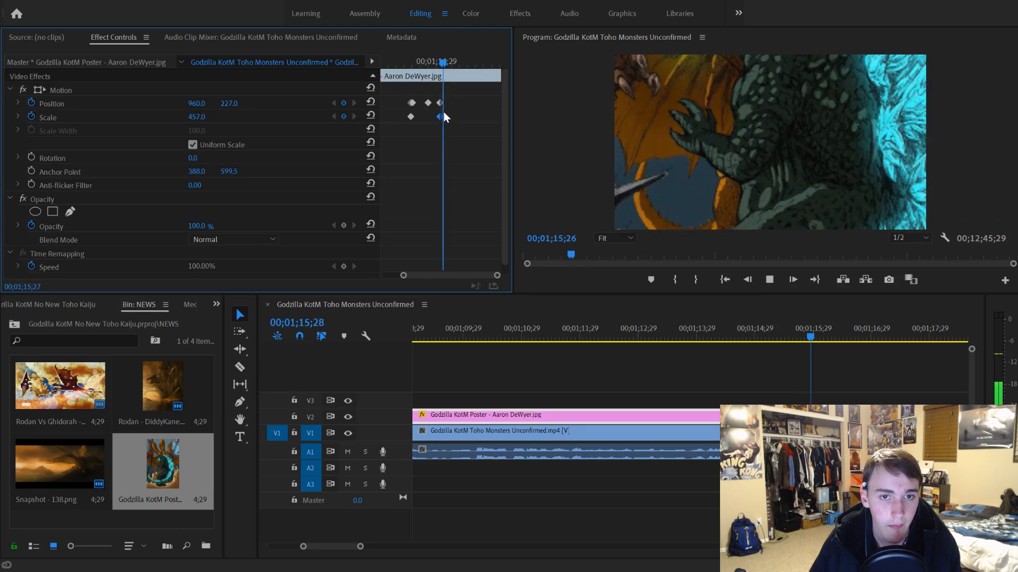
key("space")
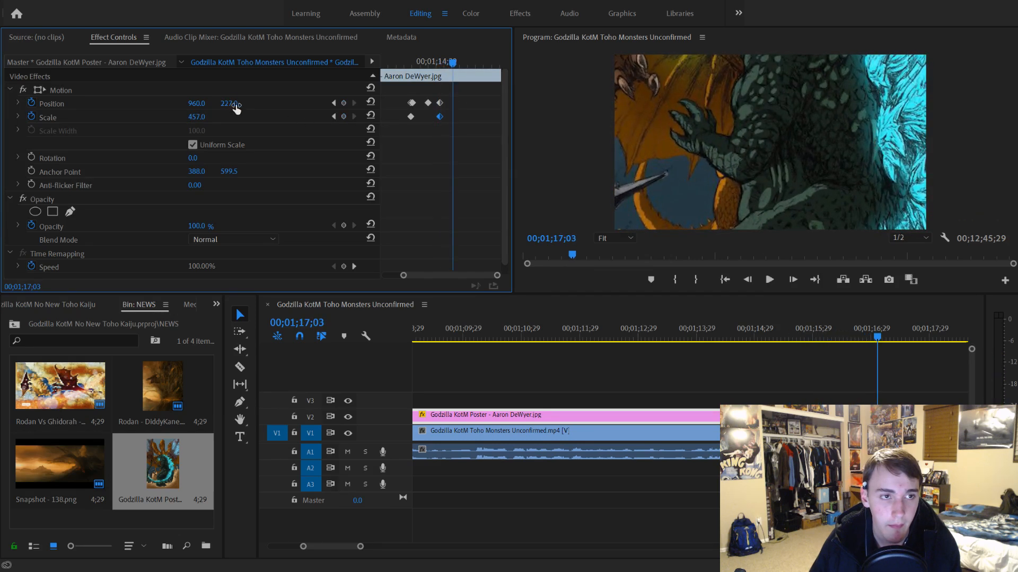
left_click_drag(227, 104, 206, 112)
Step: Play on to 00;01;20;06 and add poster keyframes with Scale 258 and Position 962, 1170 to pull back to the monsters' heads
key("space")
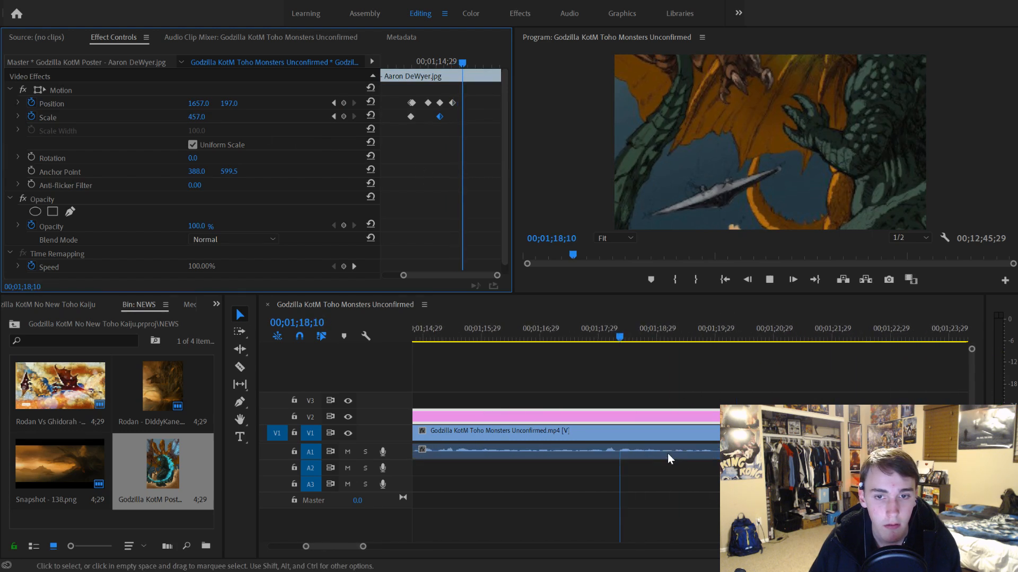
key("space")
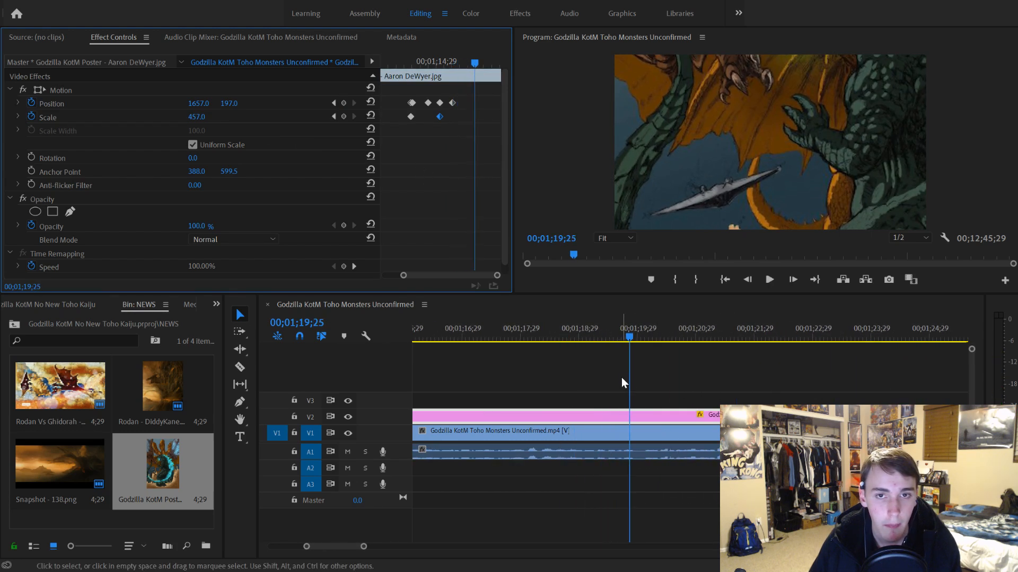
key("space")
key("space")
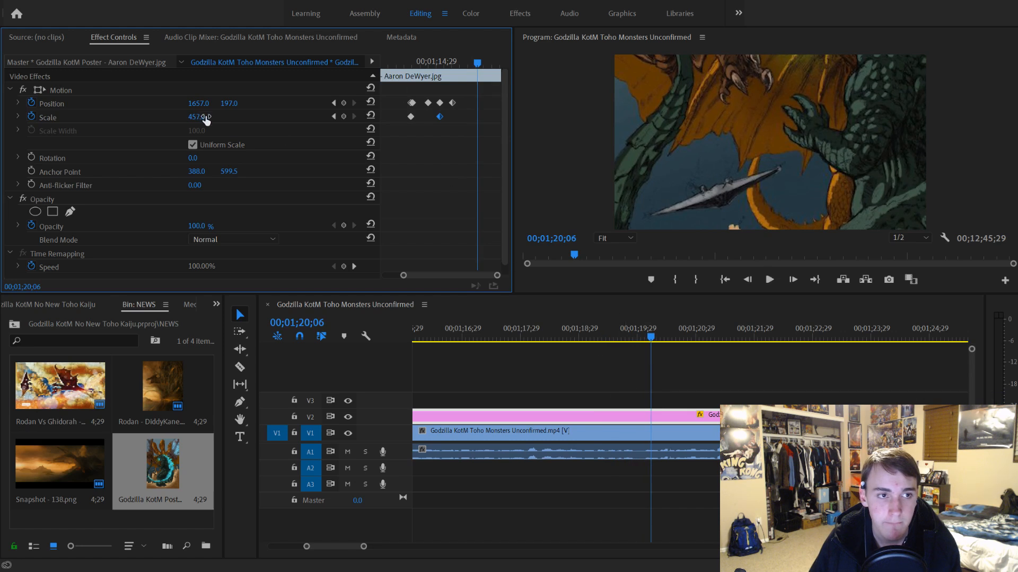
left_click_drag(197, 118, 85, 117)
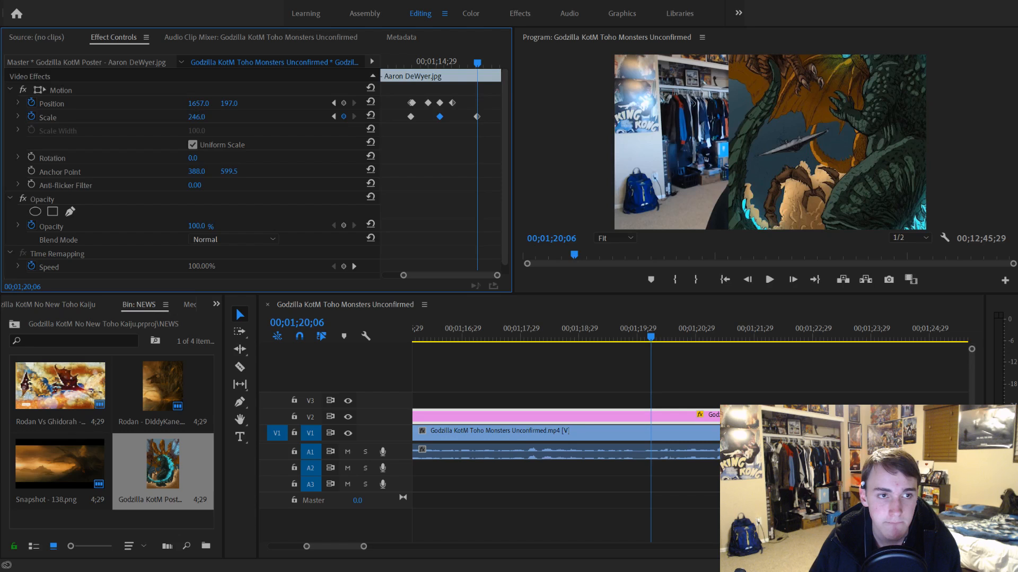
left_click_drag(198, 104, 8, 104)
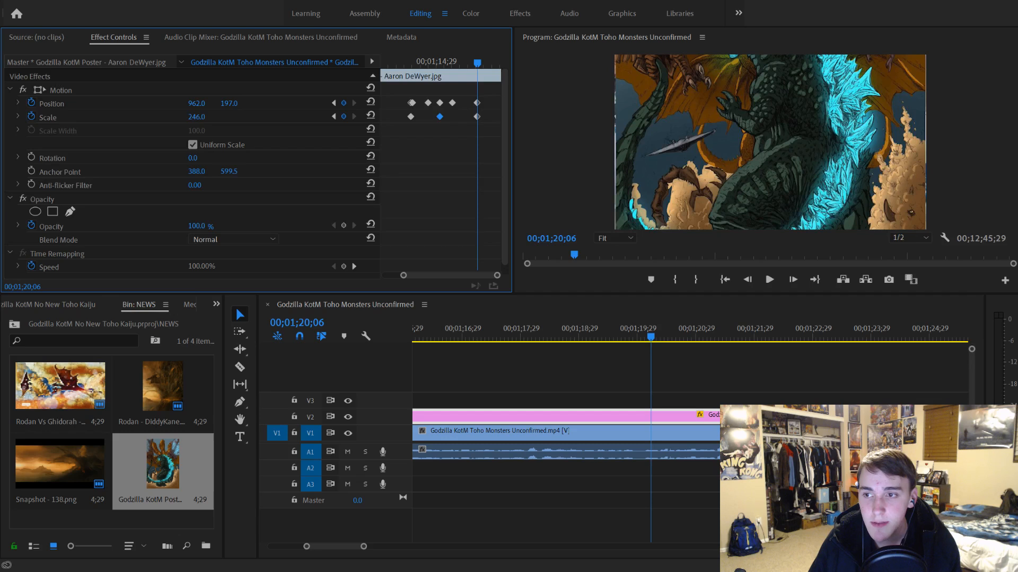
left_click_drag(196, 118, 203, 117)
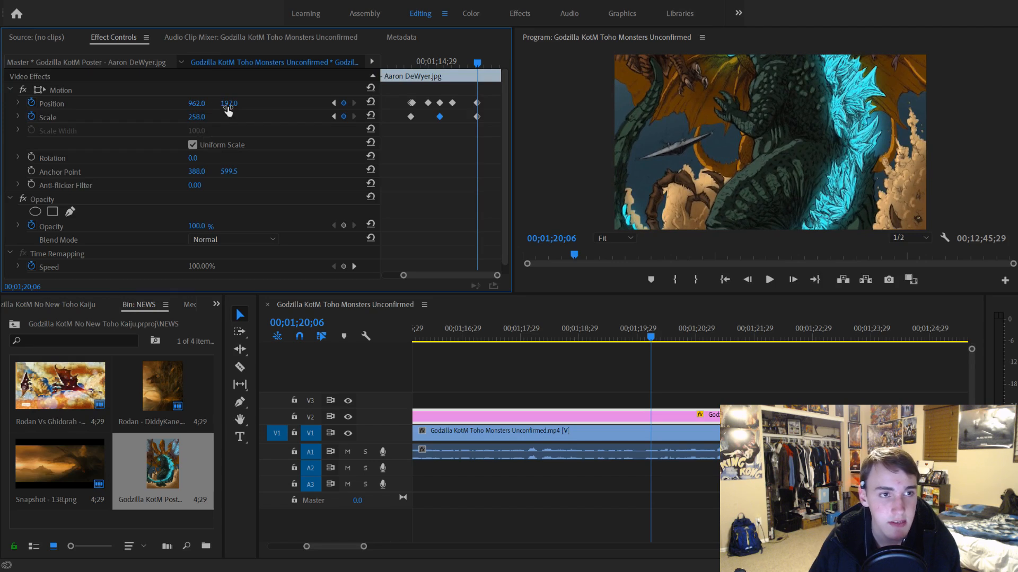
key("ctrl+s")
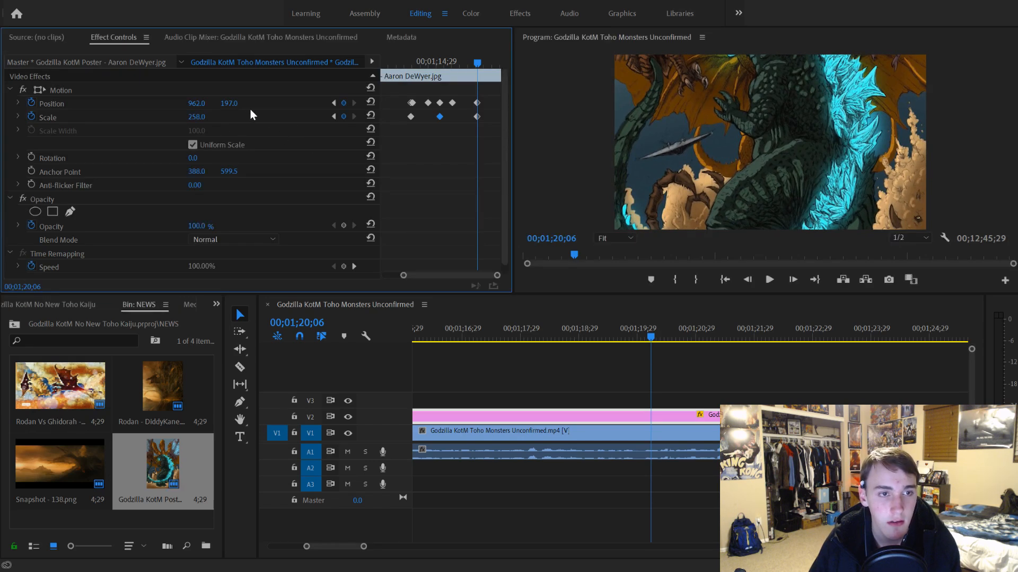
mouse_move(222, 103)
left_mouse_down()
mouse_move(259, 104)
mouse_move(207, 109)
left_mouse_up()
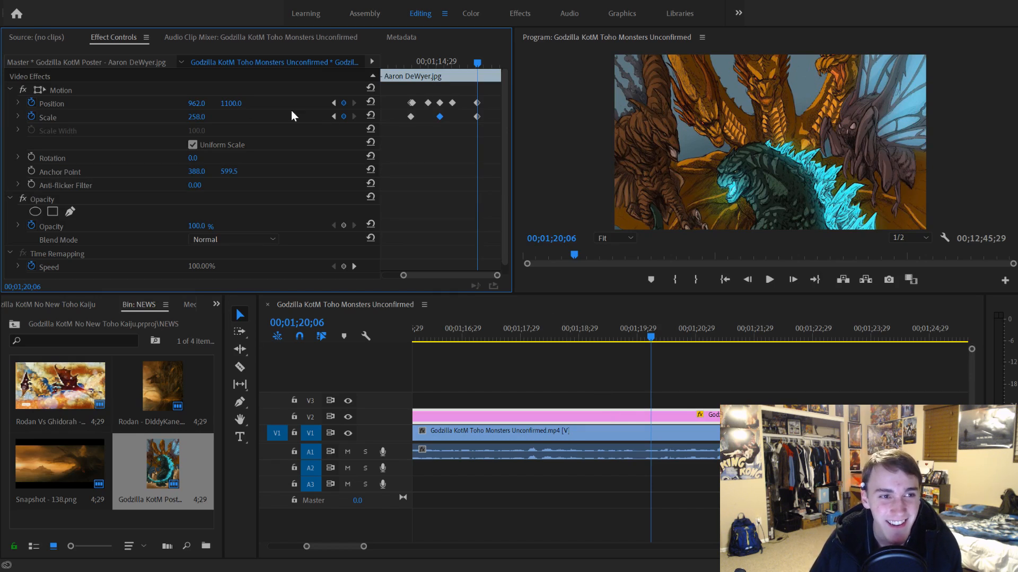
left_click_drag(231, 103, 250, 109)
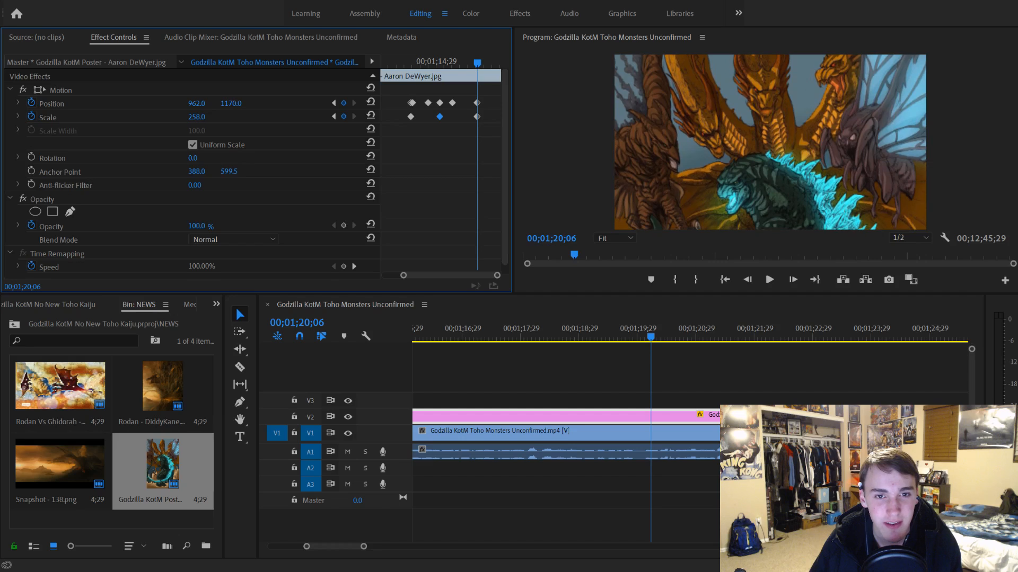
Step: Play through to 00;01;23;00 and extend the end of the poster clip on V2 beyond that point
left_click(559, 333)
key("space")
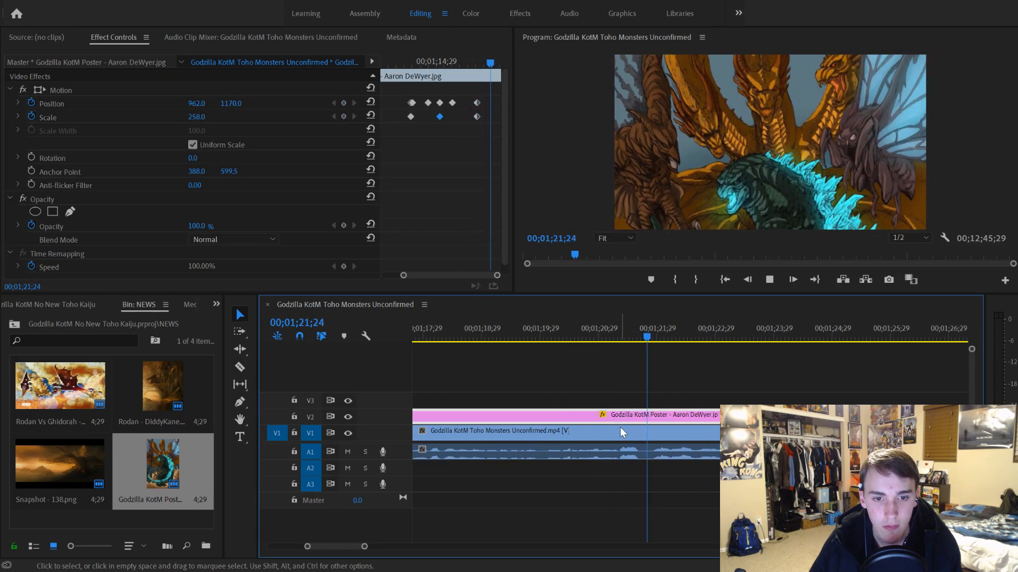
key("space")
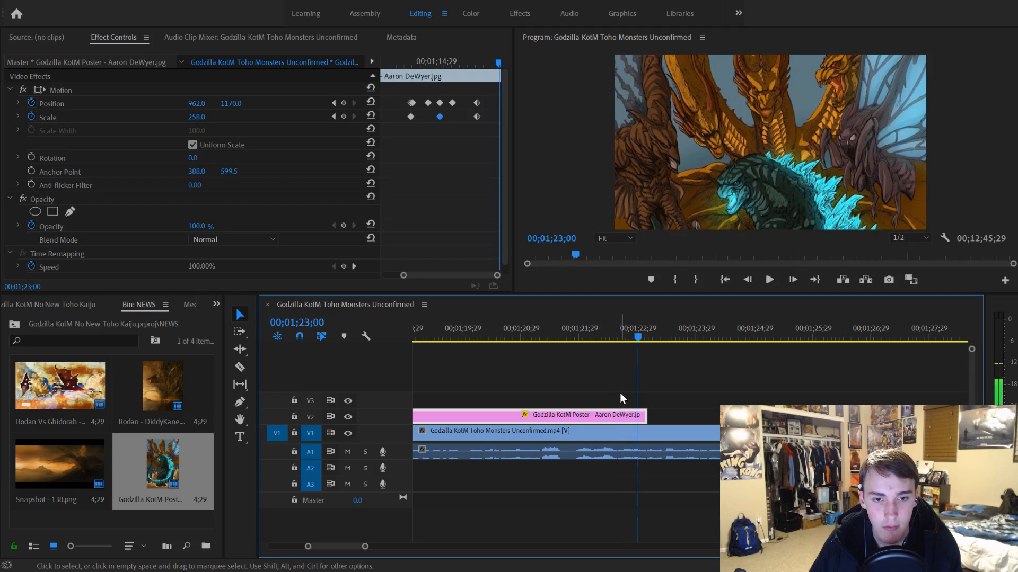
left_click_drag(653, 416, 742, 416)
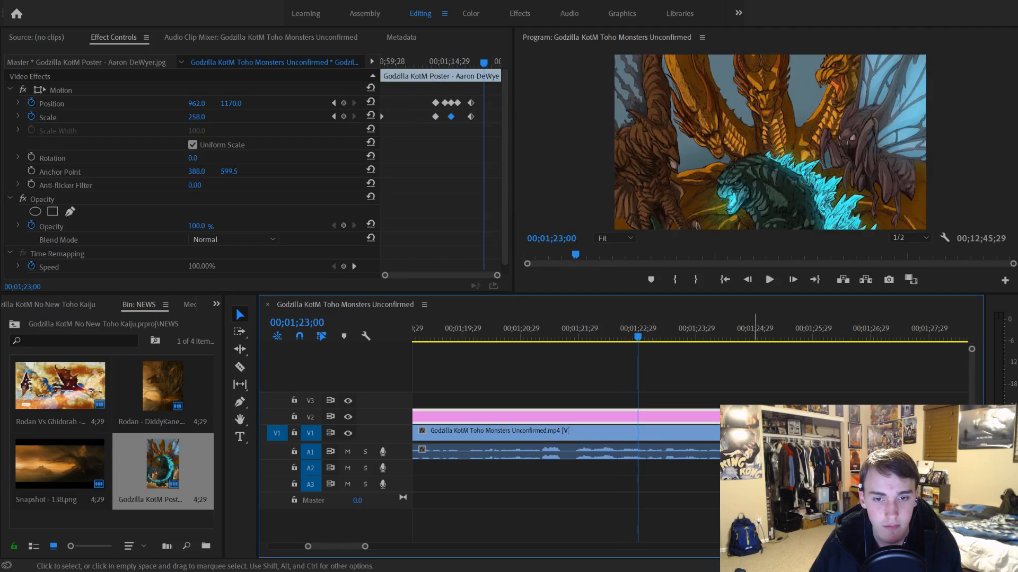
Step: Add poster keyframes with Position 962, 1235 at 00;01;23;00, and with Scale 417 and Position 1486, -678 at 00;01;23;12
left_click(227, 106)
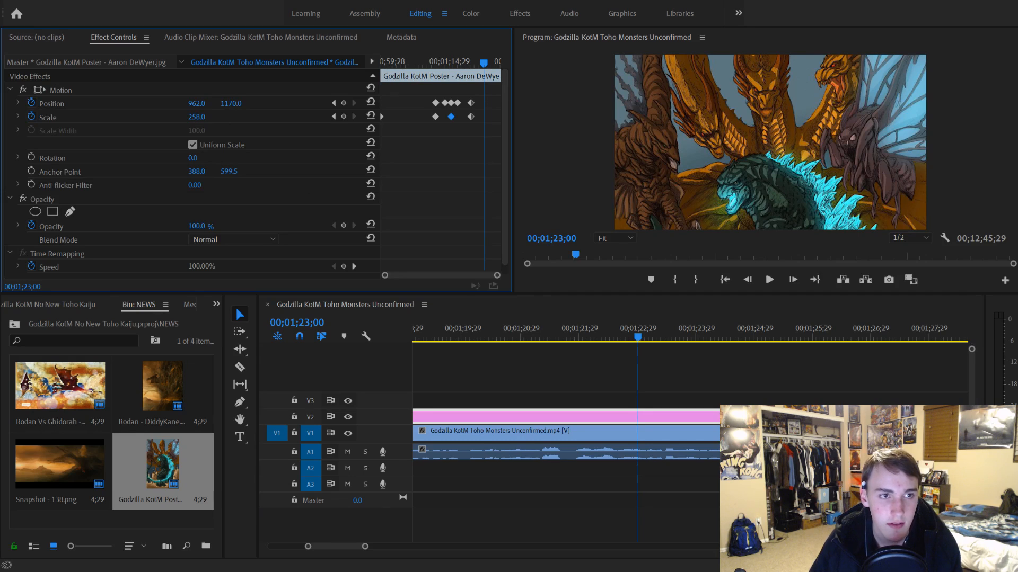
left_click_drag(231, 103, 266, 103)
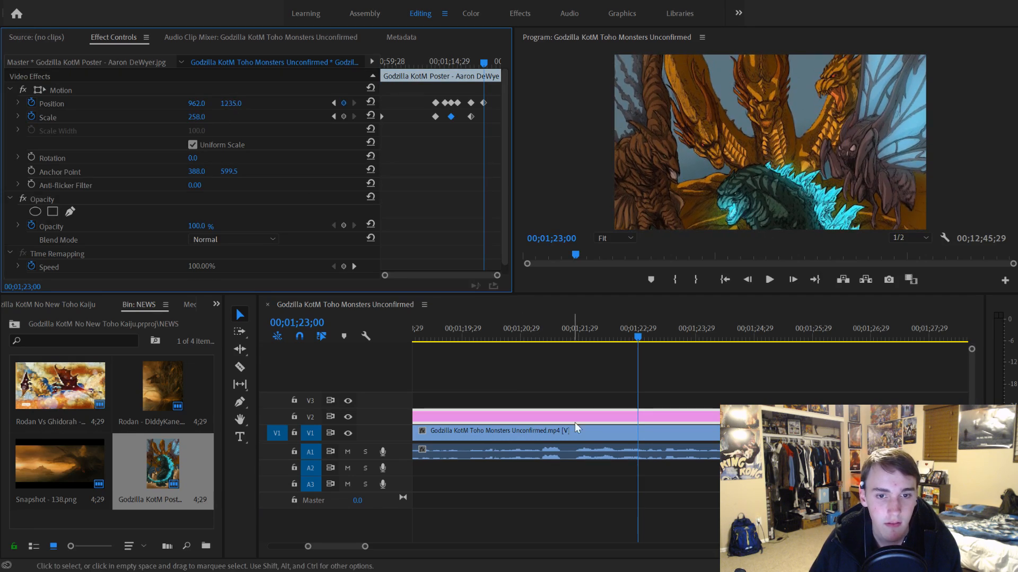
scroll(577, 426, "down", 3)
key("space")
key("space")
left_click_drag(548, 339, 565, 337)
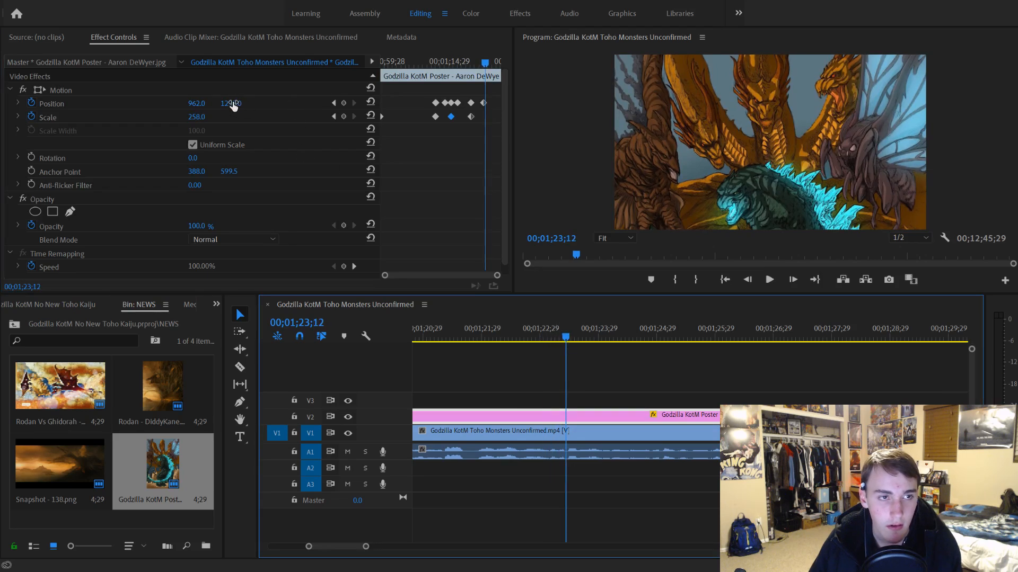
left_click_drag(233, 103, 276, 117)
left_click_drag(193, 104, 227, 103)
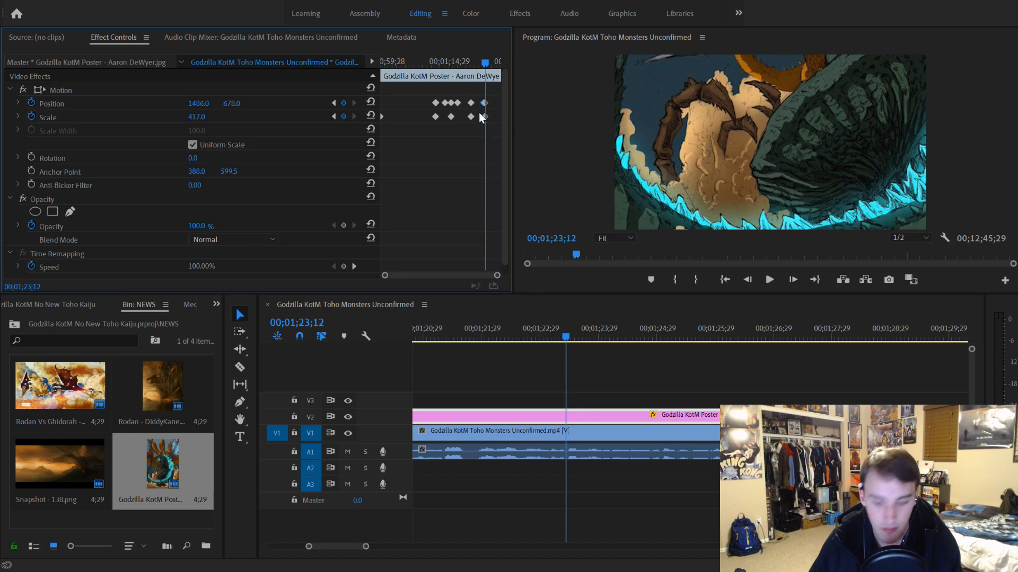
Step: Play back the poster's pans and zooms to review how the keyframed movement matches the narration
left_click(460, 62)
key("space")
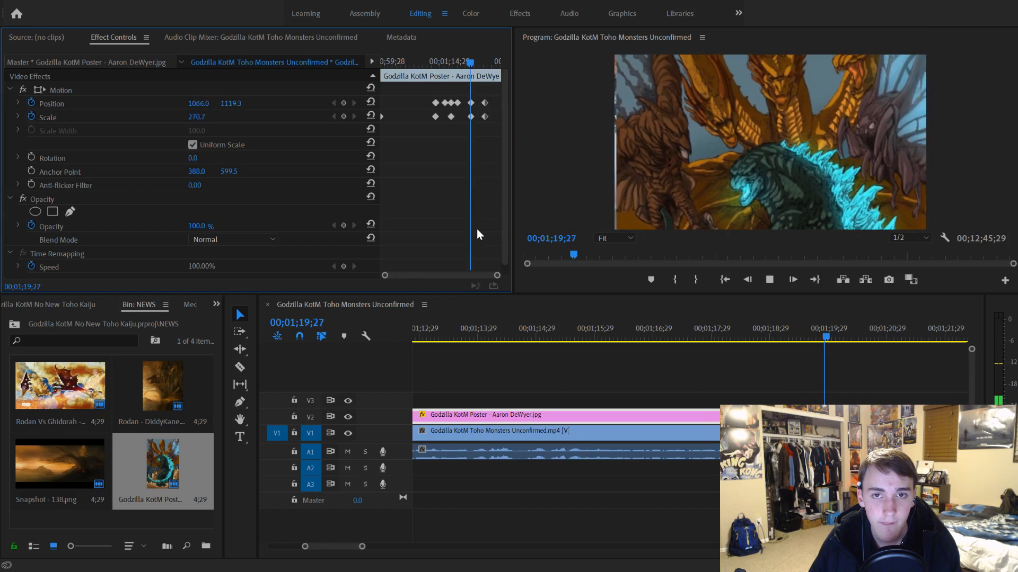
key("space")
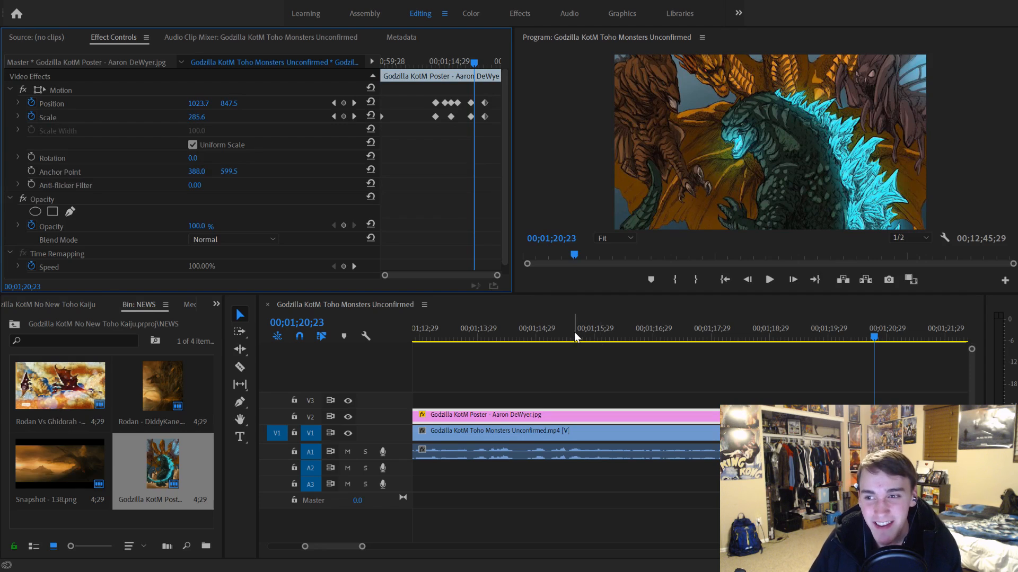
left_click_drag(735, 344, 487, 336)
key("space")
scroll(476, 412, "down", 5)
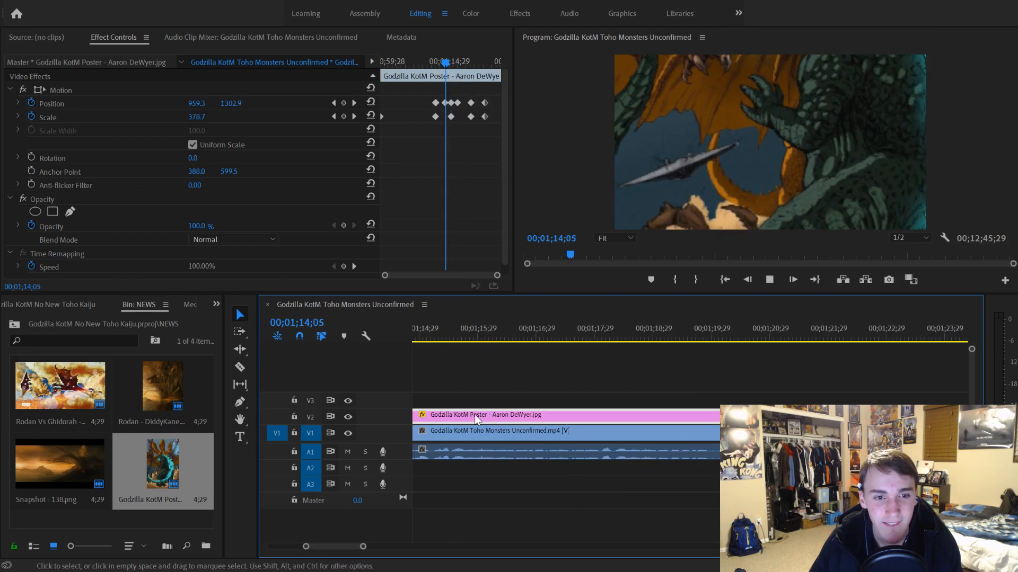
scroll(477, 412, "up", 9)
scroll(477, 411, "down", 1)
key("space")
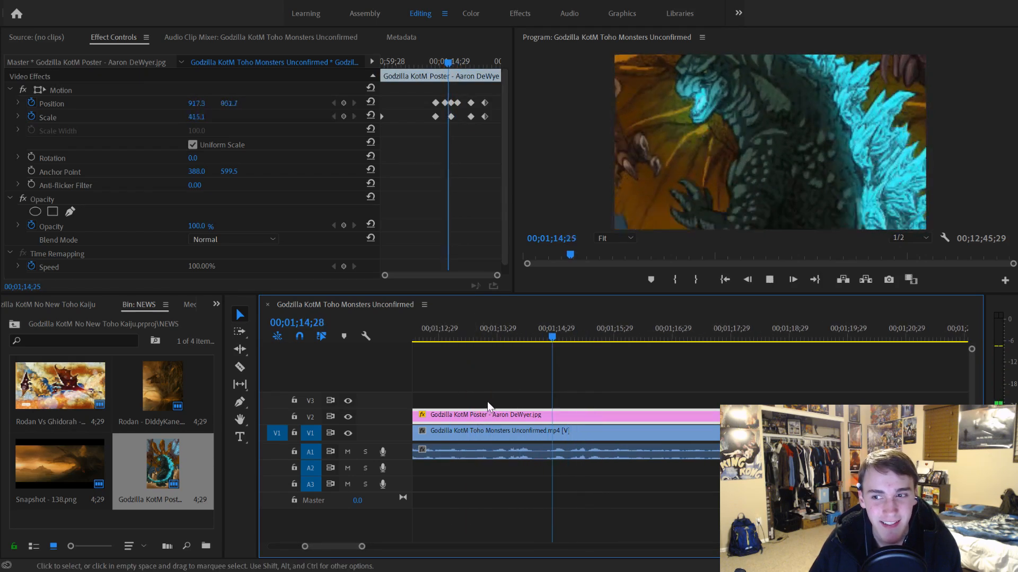
key("space")
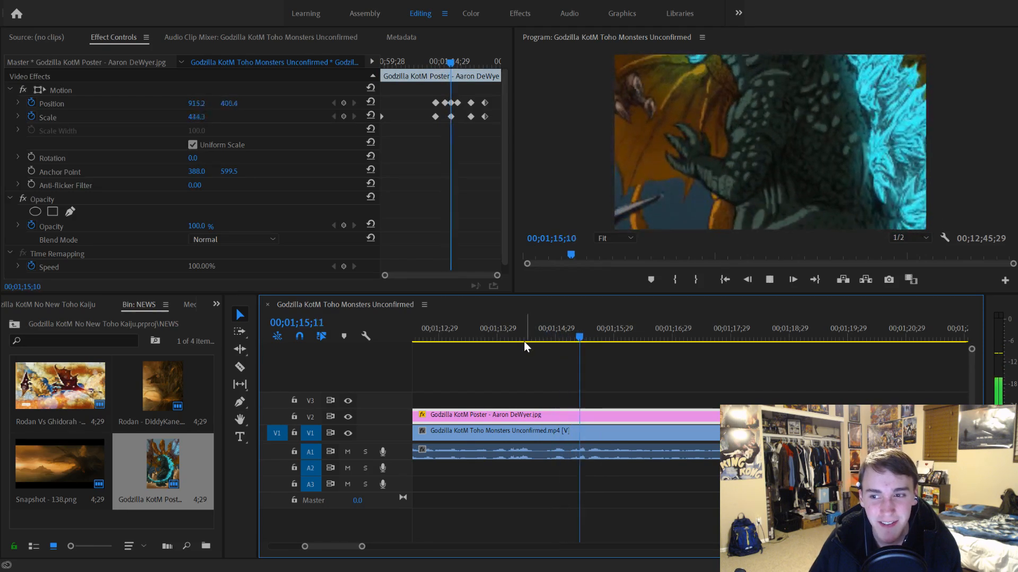
key("space")
key("space")
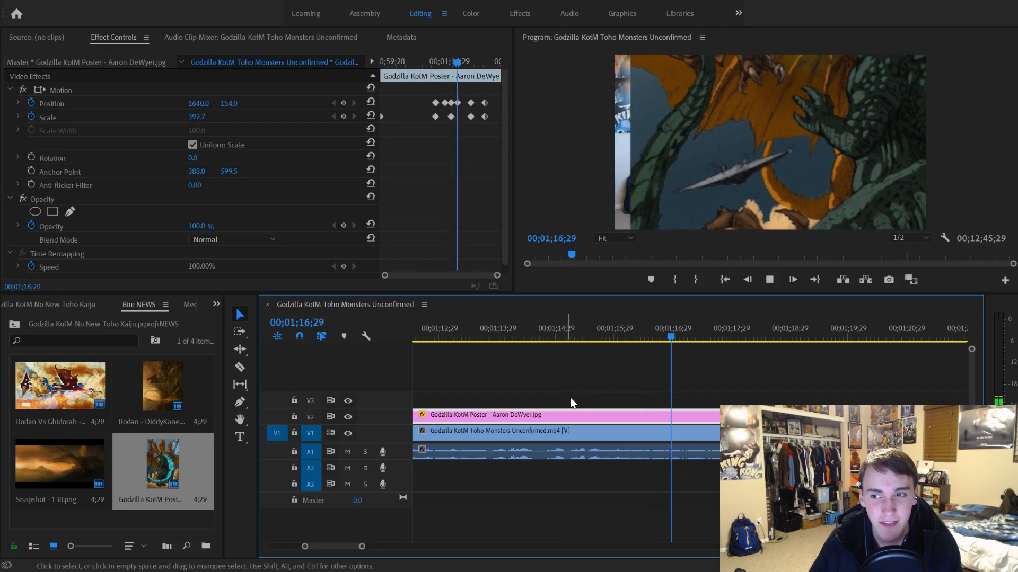
key("space")
Step: Delete all of the poster's Position and Scale keyframes beyond those near 00;01;12;05
left_click(434, 65)
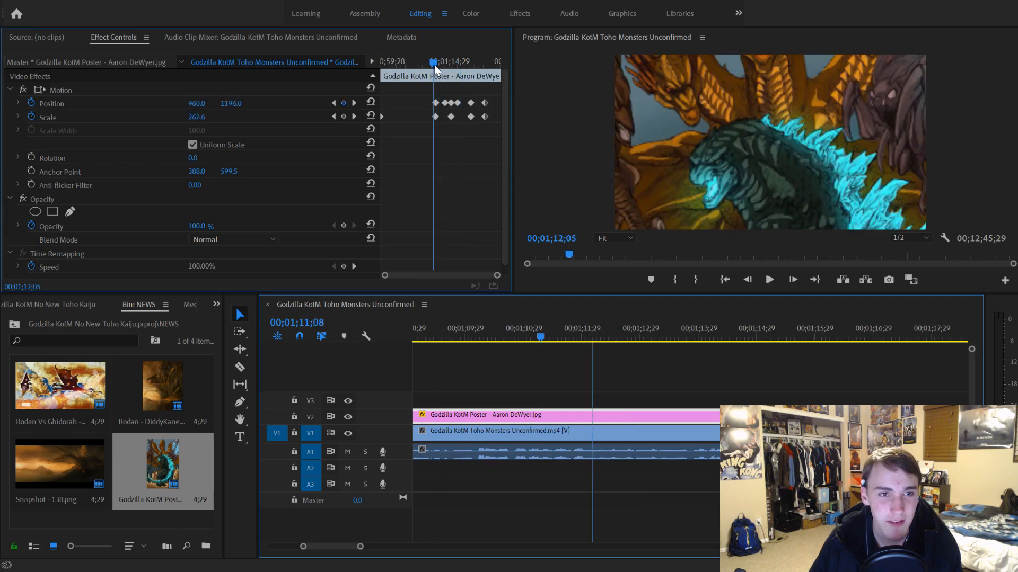
left_click(446, 103)
left_click_drag(493, 94, 443, 148)
key("Delete")
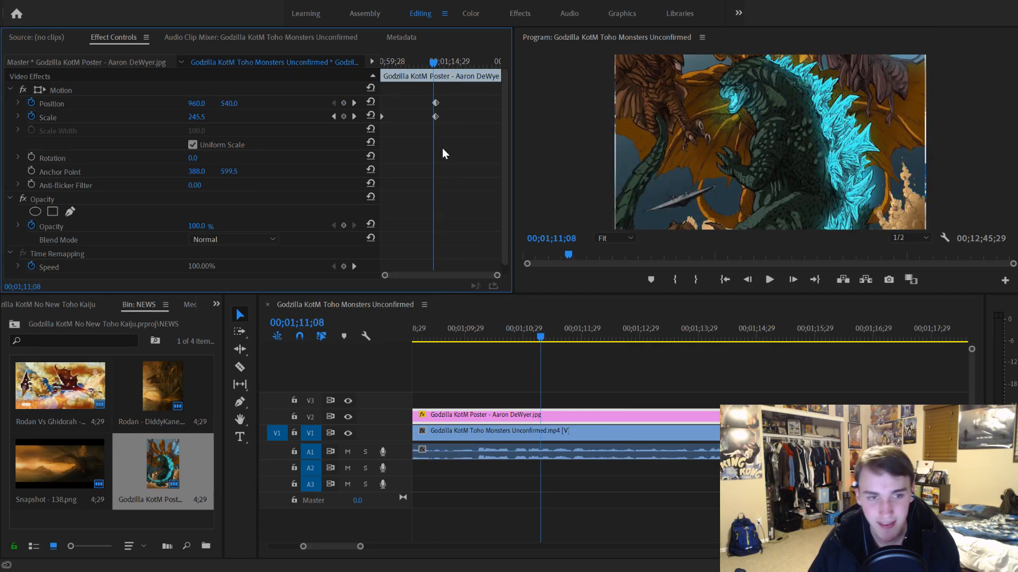
Step: Replay the start of the poster clip up to 00;01;09;28 to check the slow zoom-in
left_click(403, 63)
key("space")
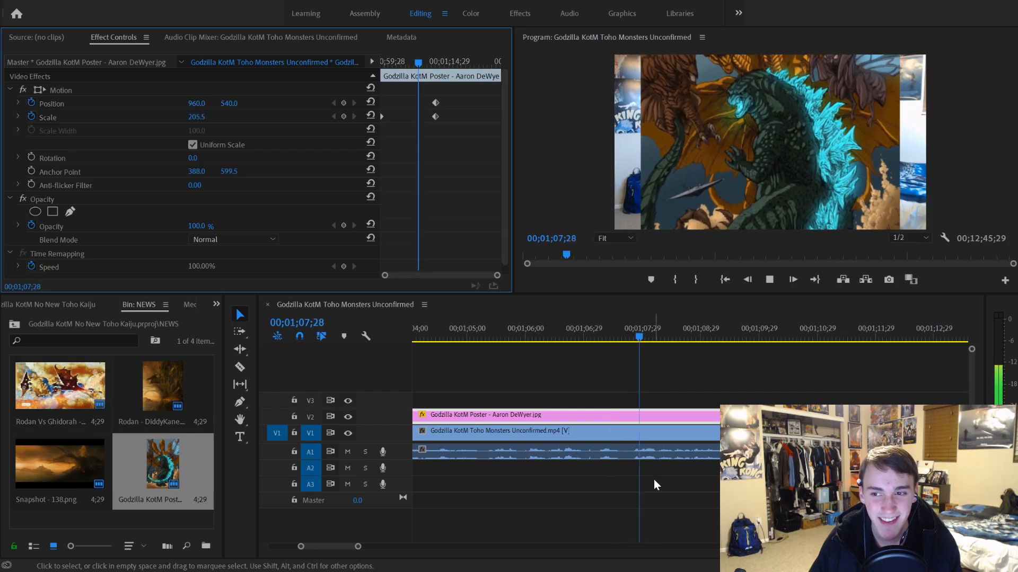
left_click(561, 310)
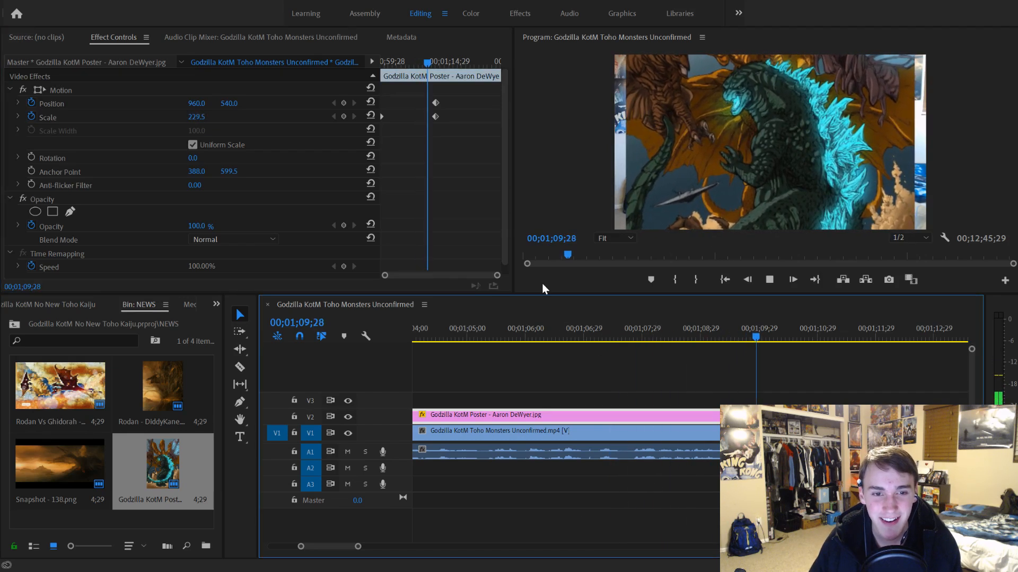
key("space")
left_click(539, 170)
left_click(484, 552)
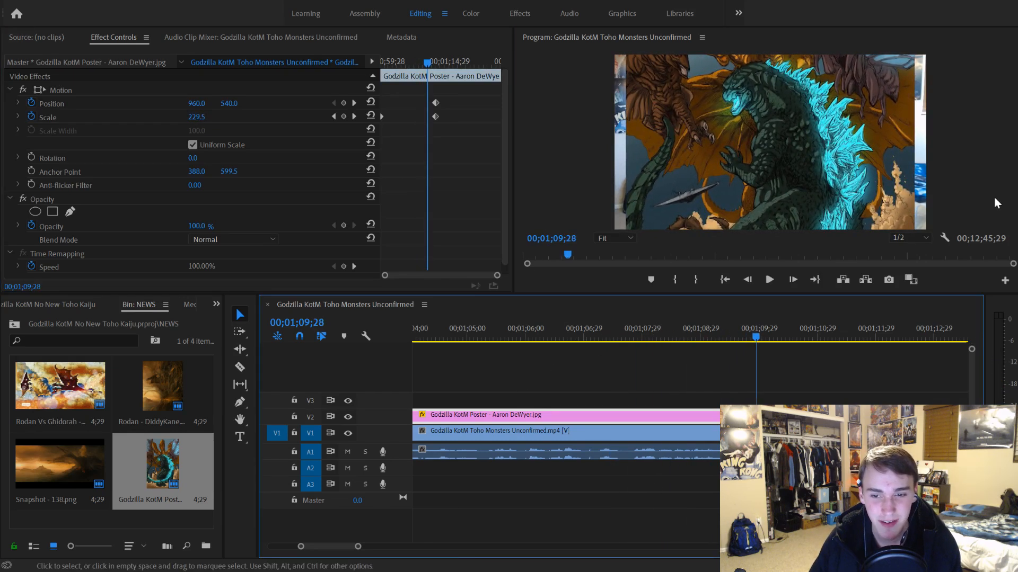
double_click(888, 2)
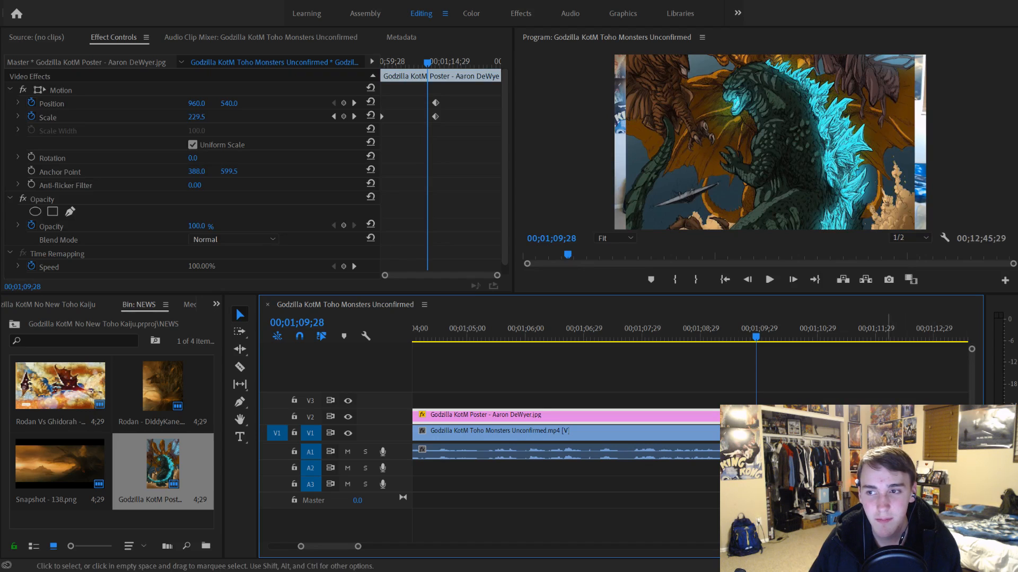
scroll(669, 459, "down", 2)
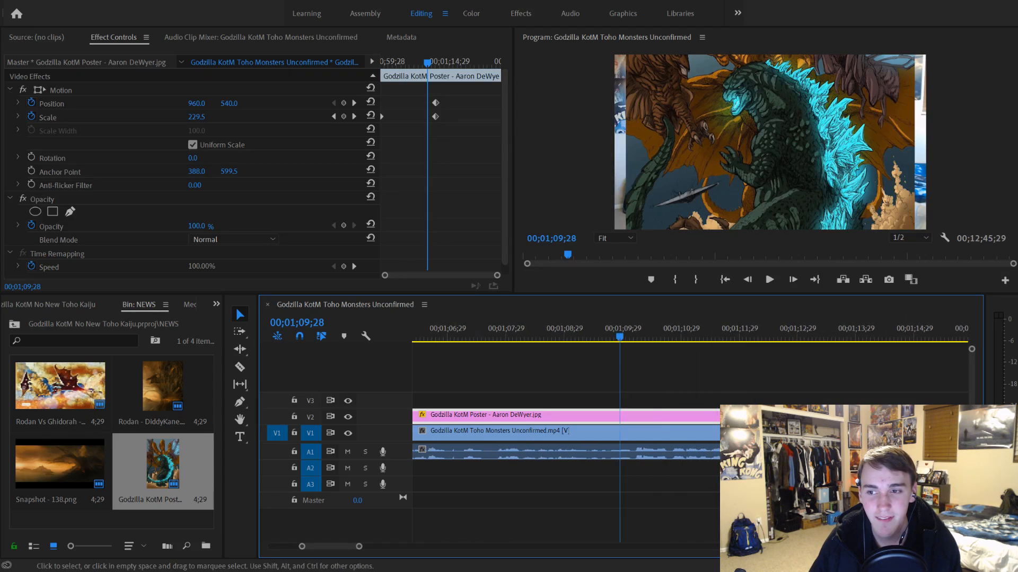
Step: Replay the poster clip around 00;01;10 to 00;01;12 to check how its framing changes between keyframes
scroll(669, 459, "down", 3)
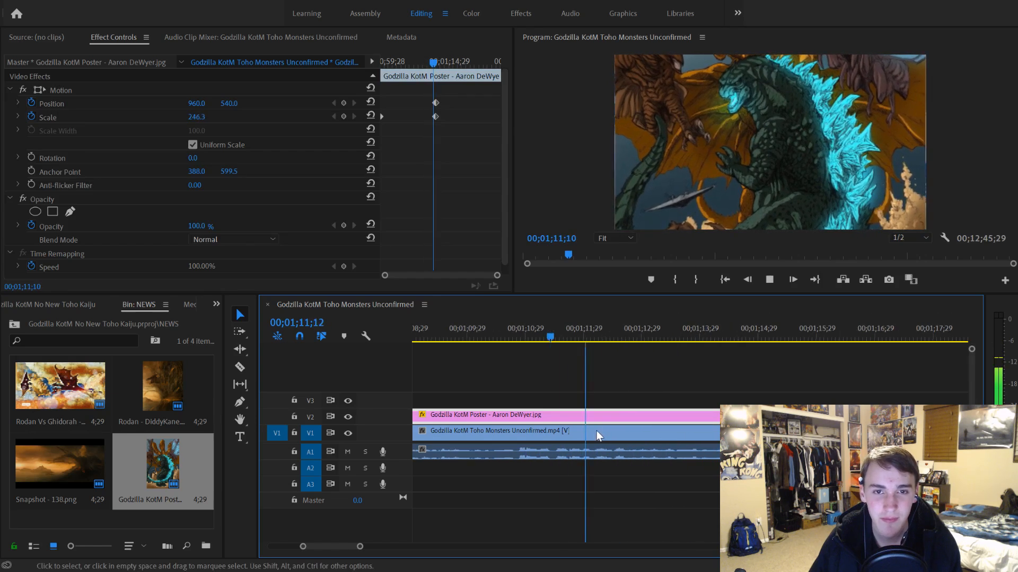
key("space")
key("space")
key("space")
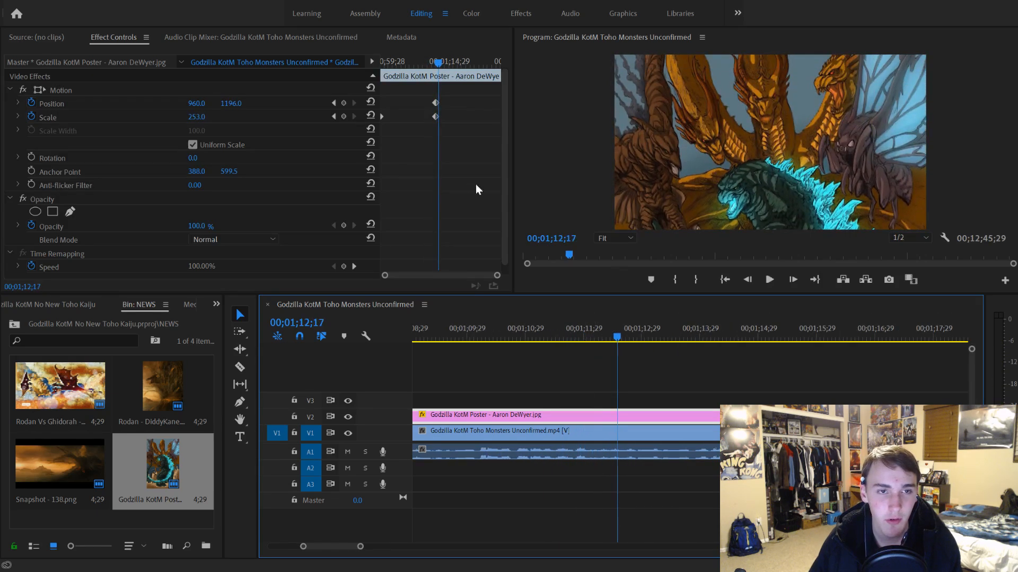
left_click_drag(442, 66, 422, 62)
key("space")
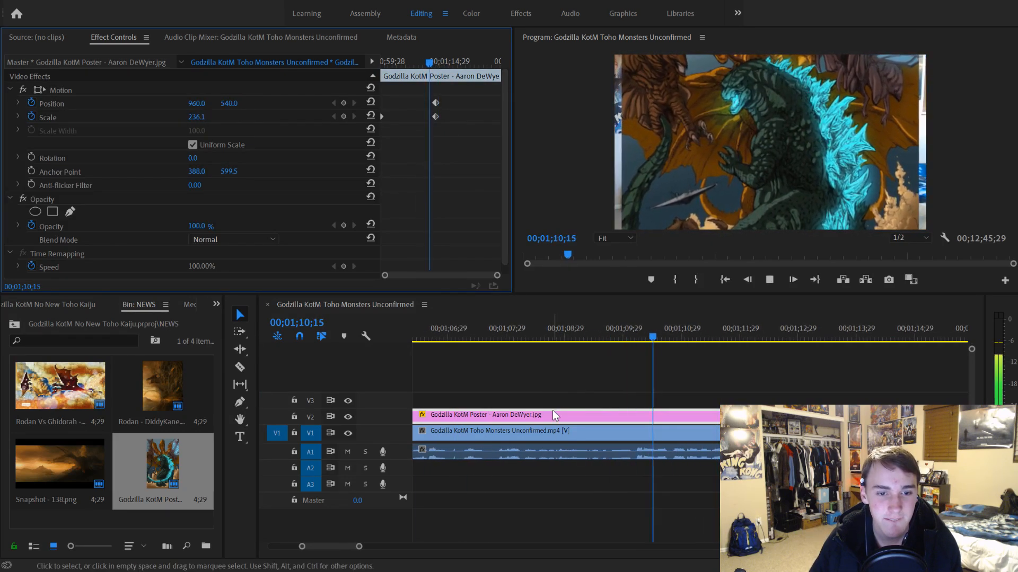
key("space")
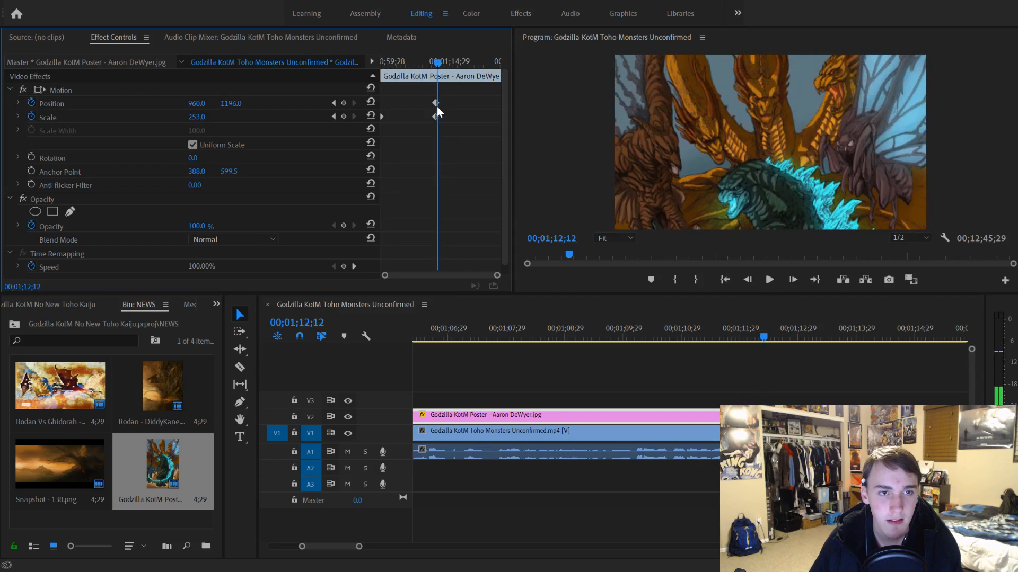
Step: Delete the earlier of the poster's two Position keyframes near 00;01;12, leaving the Scale keyframe in place
left_click_drag(359, 546, 341, 547)
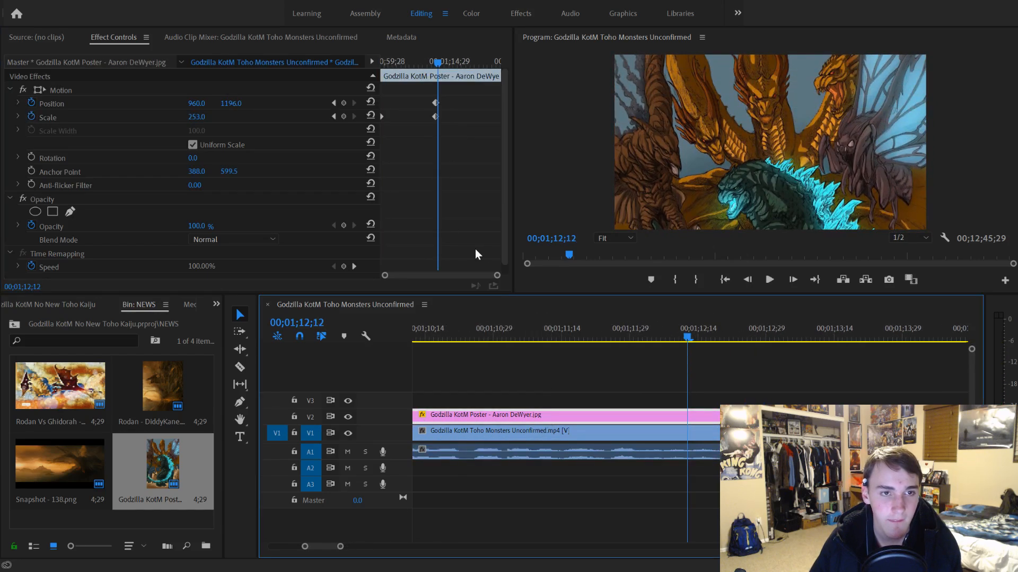
left_click_drag(495, 279, 439, 275)
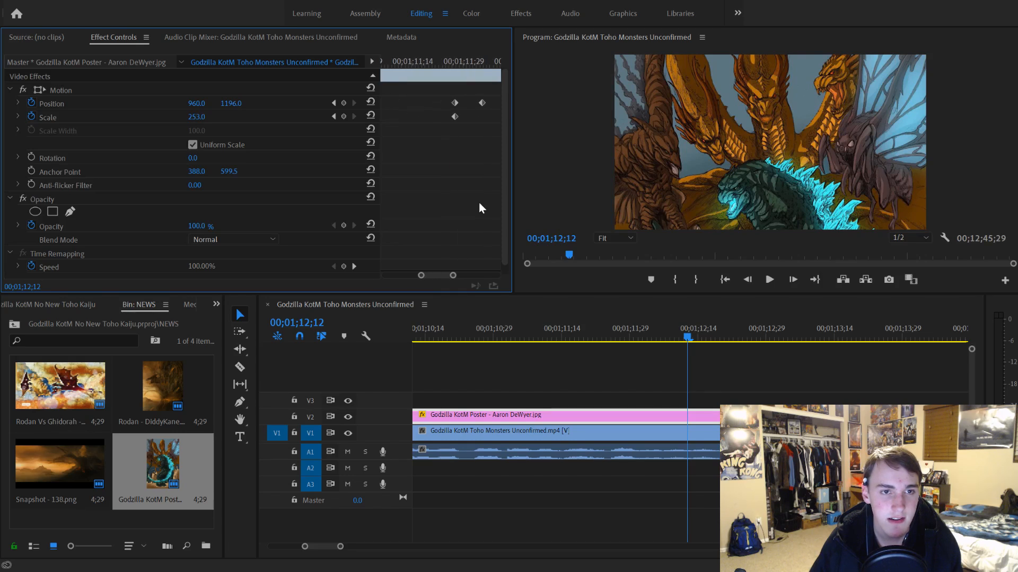
left_click(434, 62)
key("space")
left_click(455, 103)
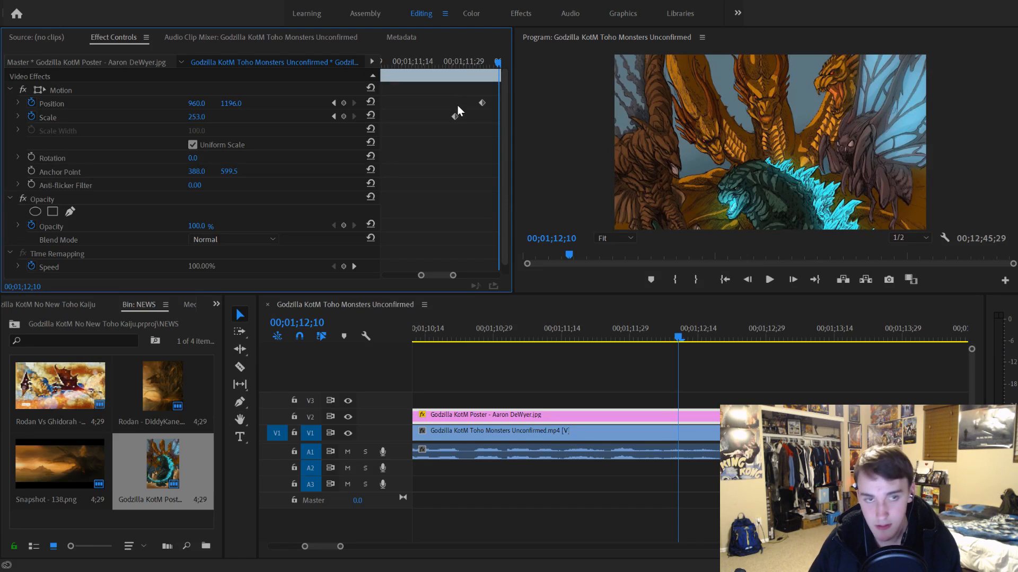
Step: Replay the poster's zoom through 00;01;13;07 to check it without the extra Position keyframe
left_click_drag(421, 59, 308, 88)
key("space")
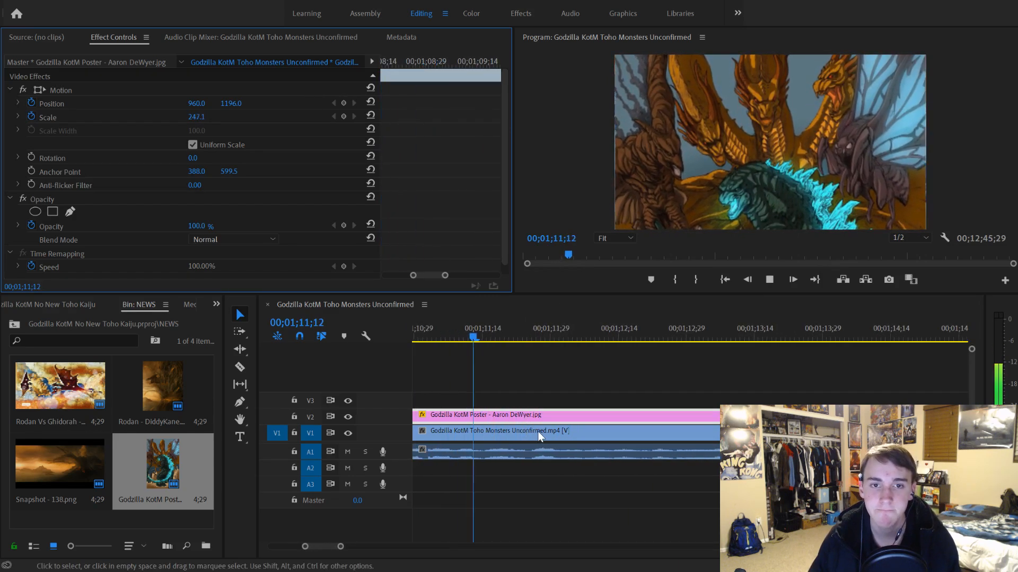
key("space")
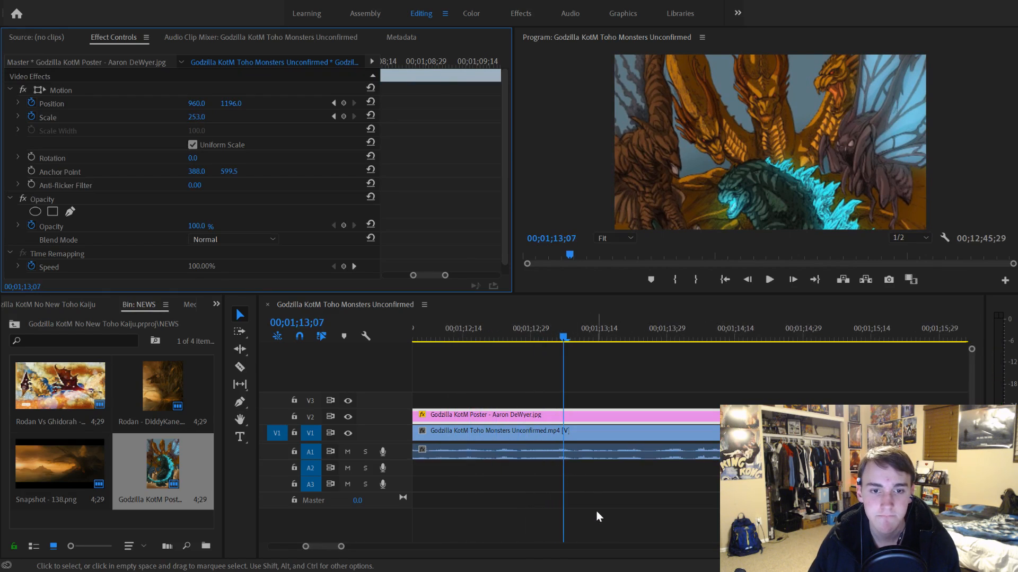
Step: Play on through the narration and split the poster clip at 00;01;15;15, selecting the part after the cut
left_click_drag(341, 547, 464, 546)
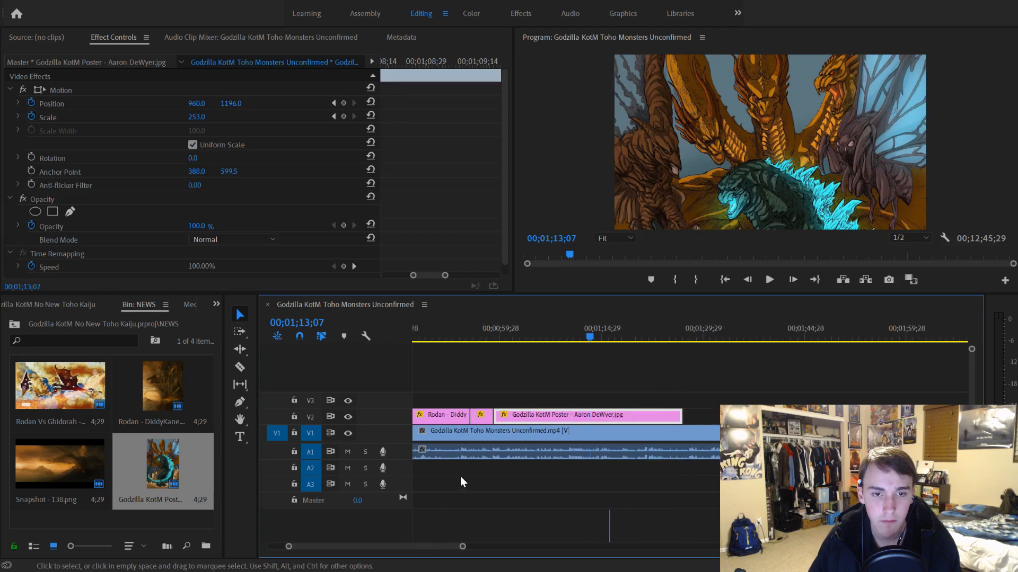
key("space")
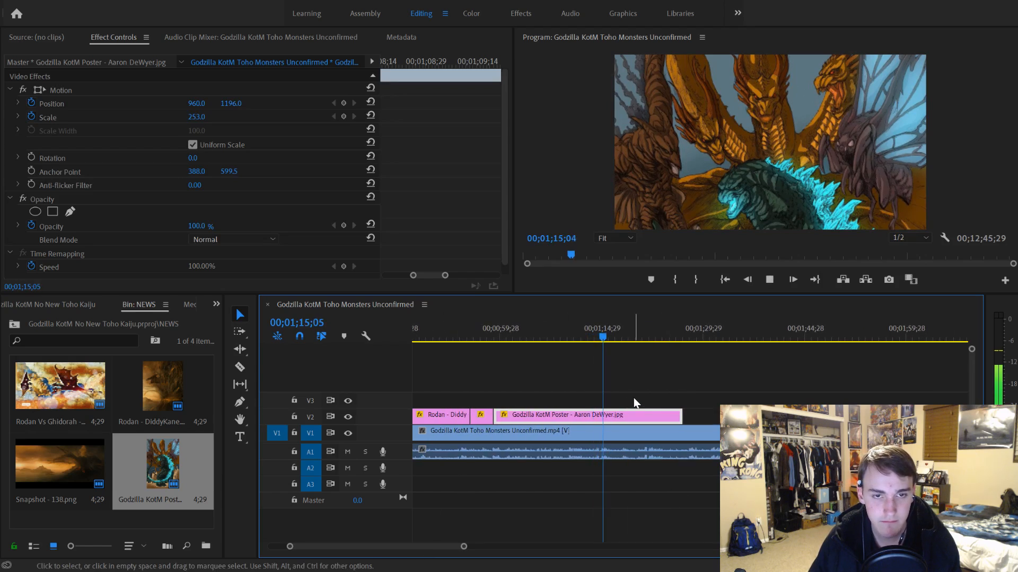
key("space")
left_click_drag(587, 338, 606, 341)
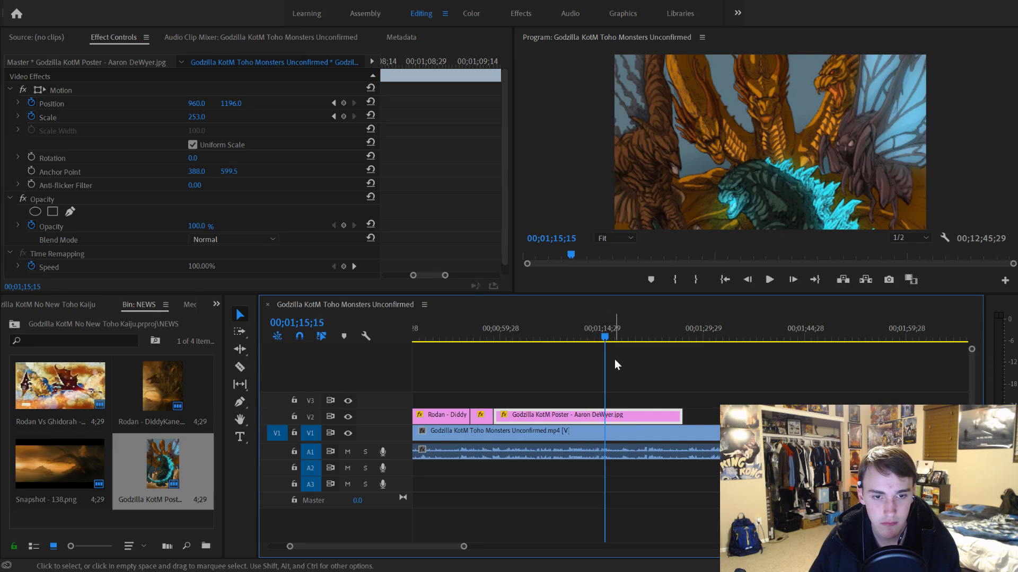
key("ctrl+k")
left_click(639, 418)
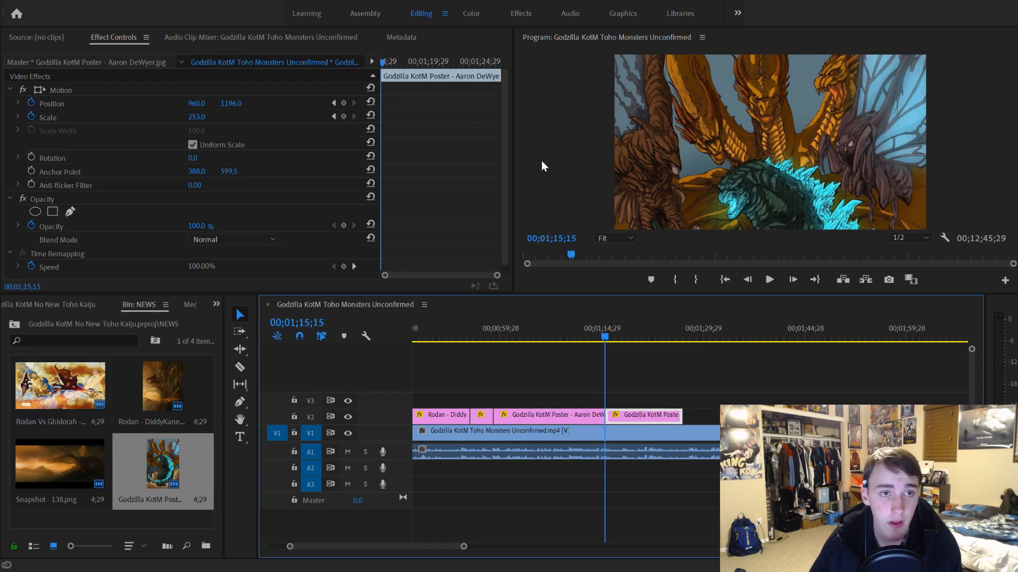
Step: Turn off Position and Scale animation on the new poster segment, removing all of their keyframes
left_click(31, 115)
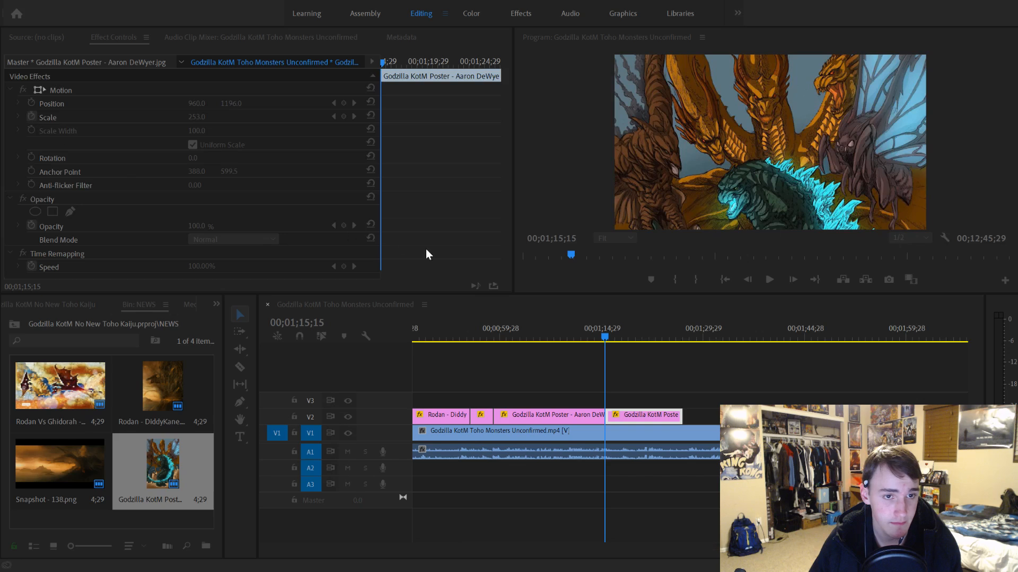
left_click(581, 296)
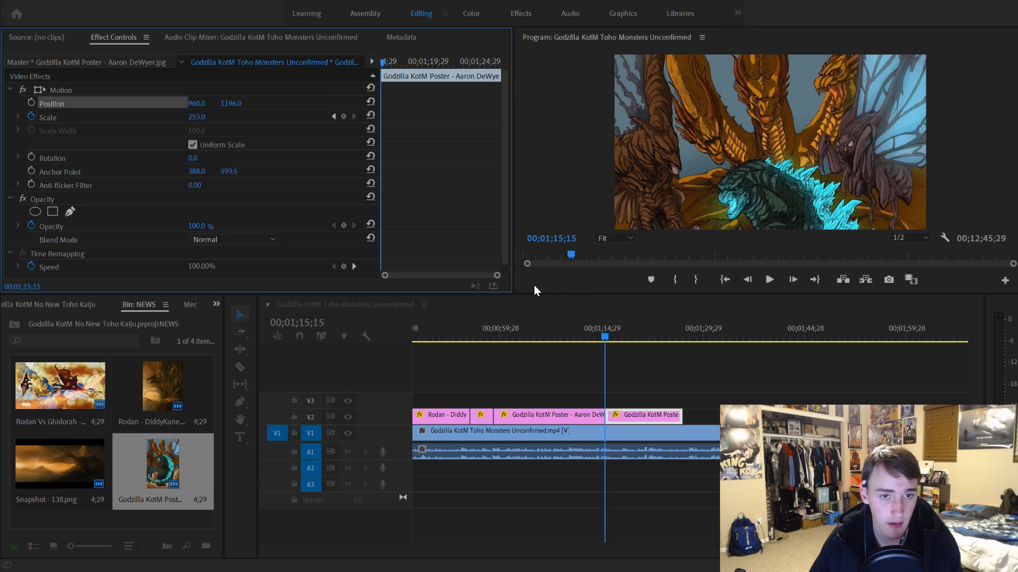
left_click(31, 116)
left_click(515, 287)
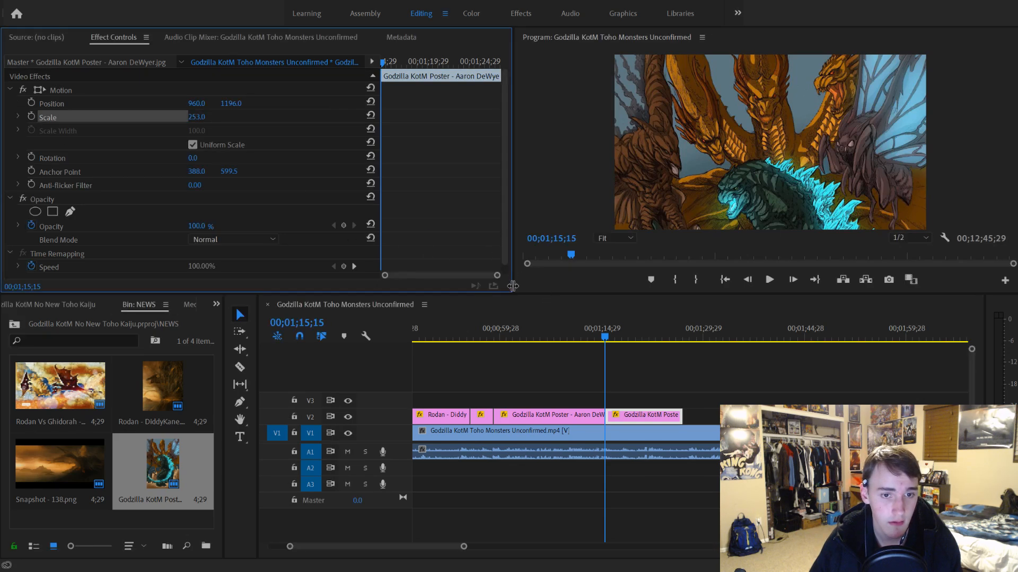
Step: Reframe the poster segment after 00;01;15;15 on the aircraft with Position 1989, -91 and Scale 520
left_click(593, 340)
key("space")
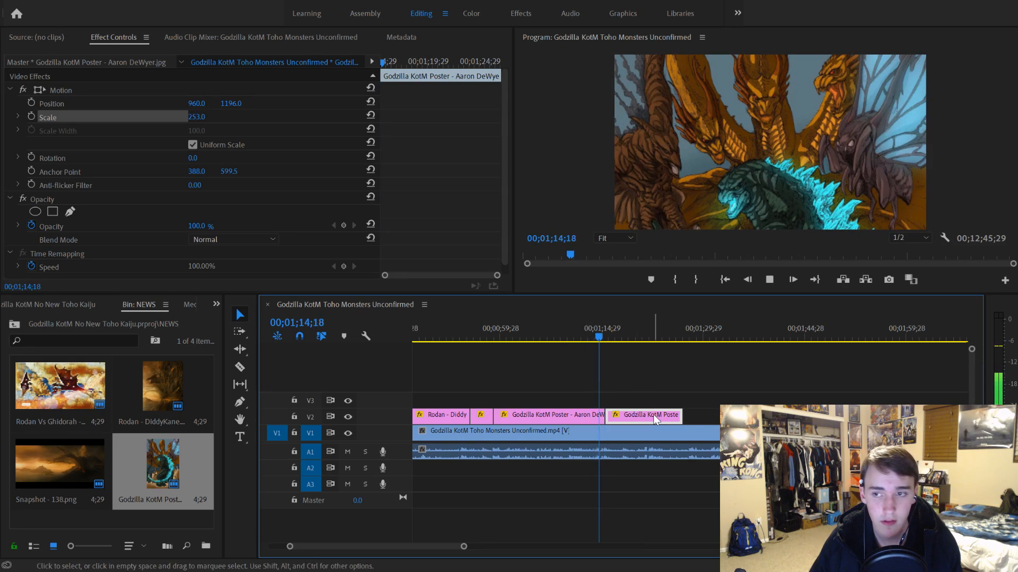
key("space")
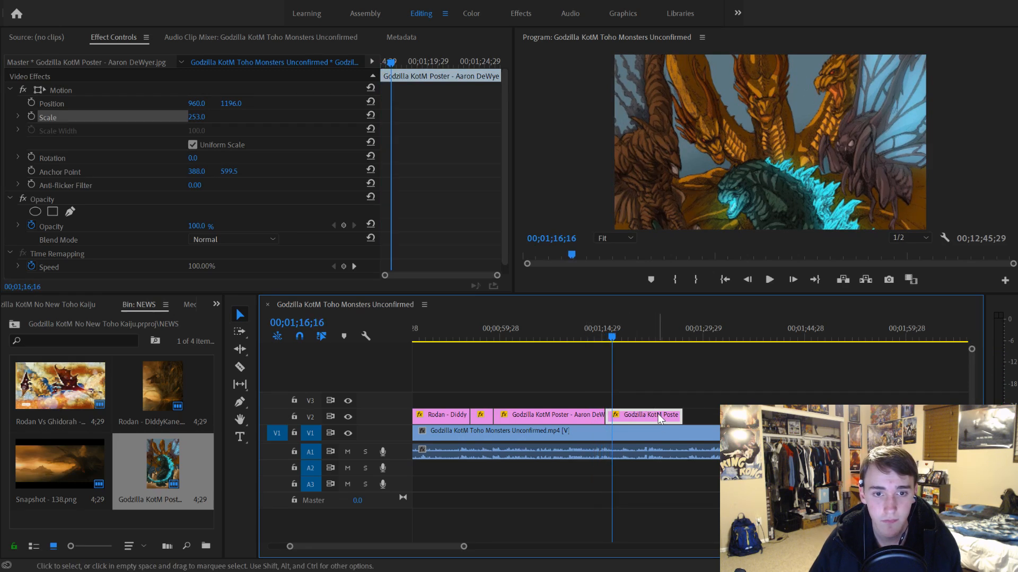
left_click_drag(231, 103, 54, 104)
mouse_move(197, 117)
left_mouse_down()
mouse_move(450, 117)
mouse_move(185, 104)
left_mouse_up()
Step: Play back the aircraft close-up against the narration and split the poster segment at 00;01;18;03
left_click(592, 337)
key("space")
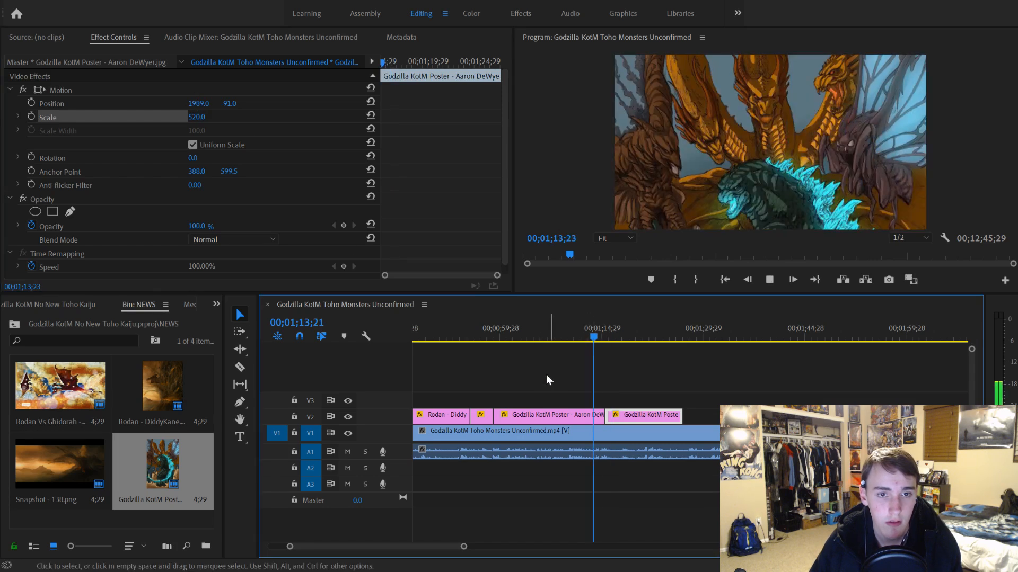
scroll(538, 387, "down", 2)
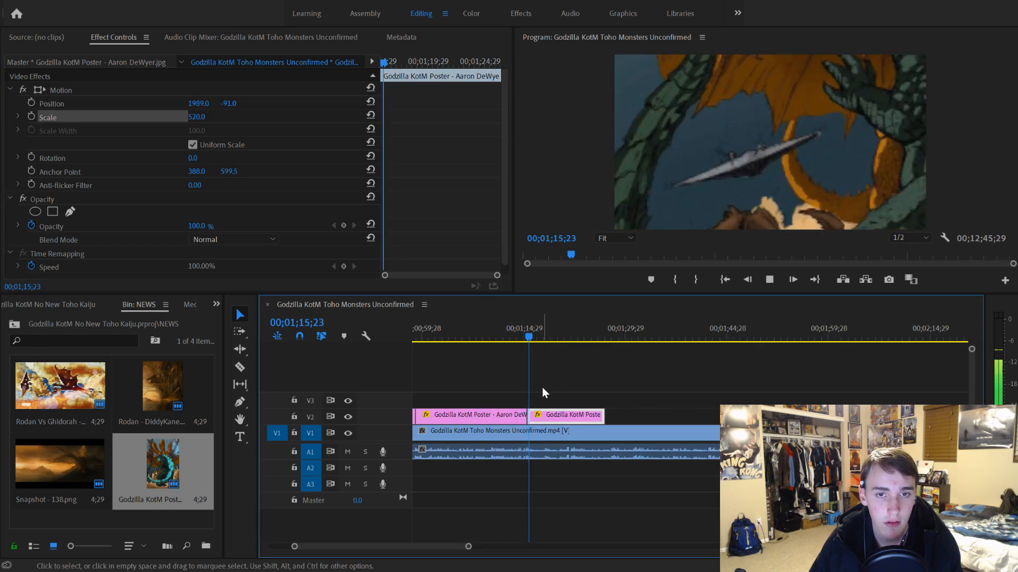
scroll(555, 395, "down", 2)
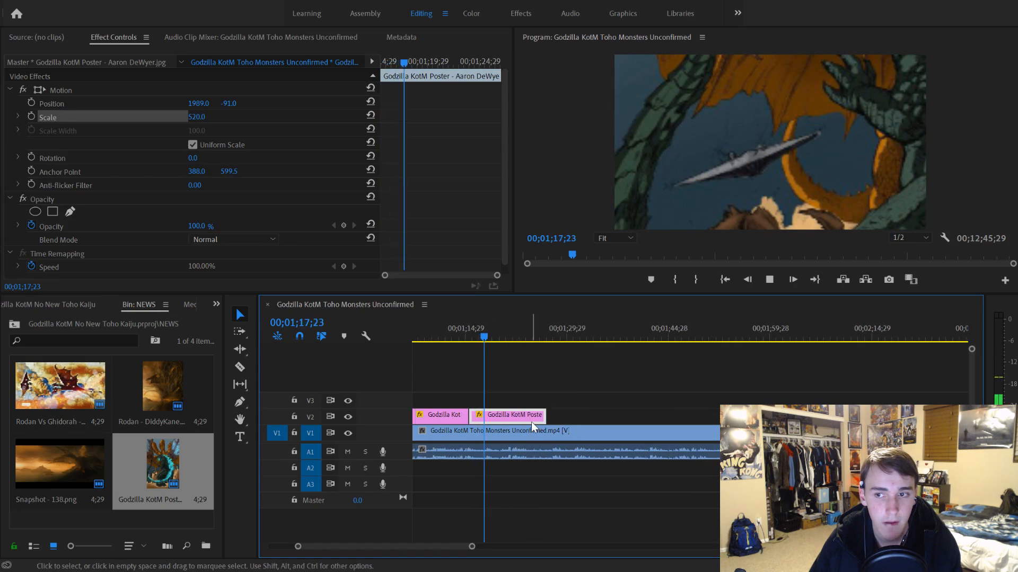
scroll(531, 422, "up", 1)
key("space")
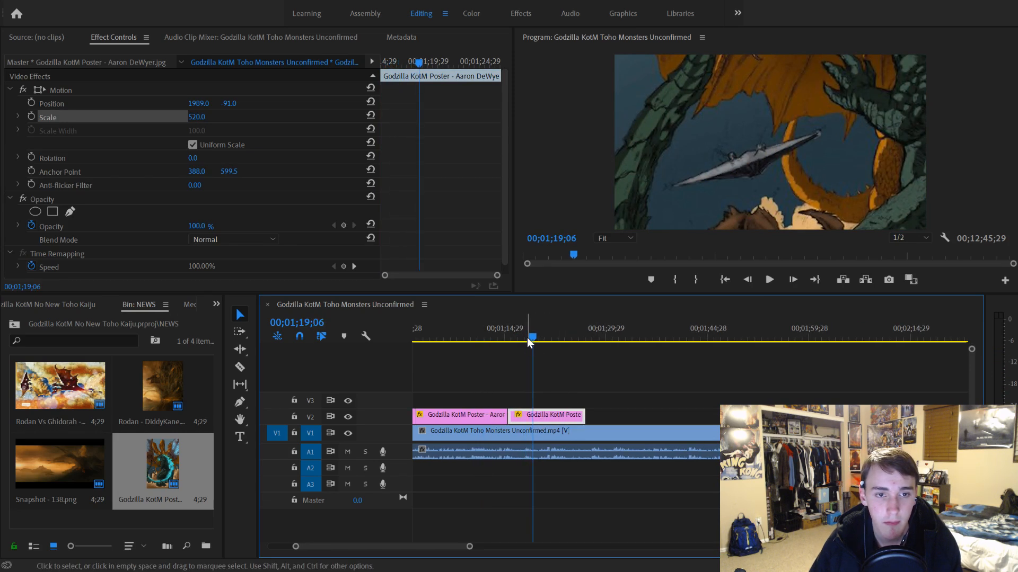
mouse_move(527, 338)
left_mouse_down()
mouse_move(514, 335)
mouse_move(527, 335)
left_mouse_up()
key("ctrl+k")
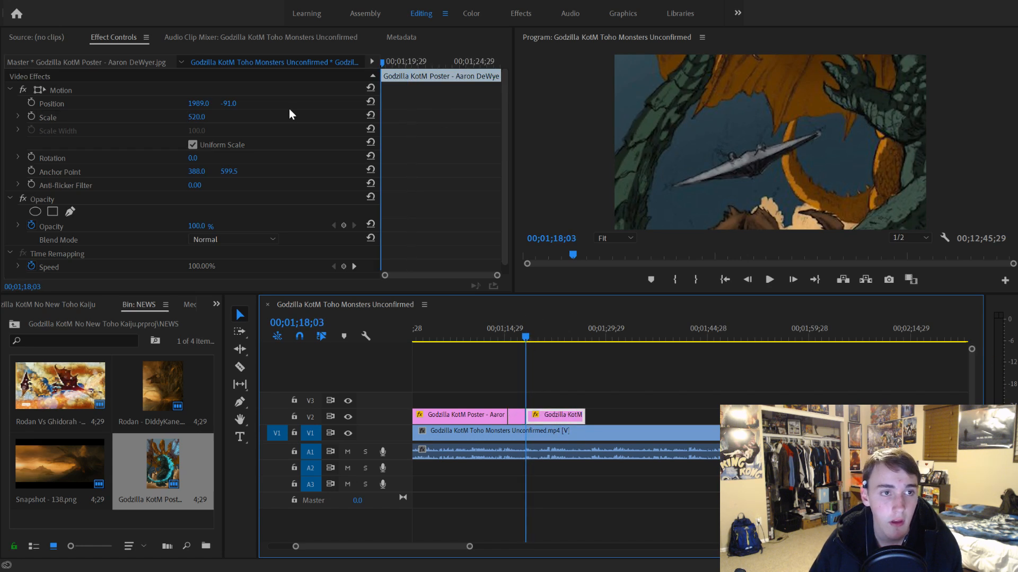
Step: Reframe the poster segment after 00;01;18;03 on the monster group with Position 968, 1123 and Scale 251
mouse_move(199, 105)
left_mouse_down()
mouse_move(6, 105)
mouse_move(199, 97)
left_mouse_up()
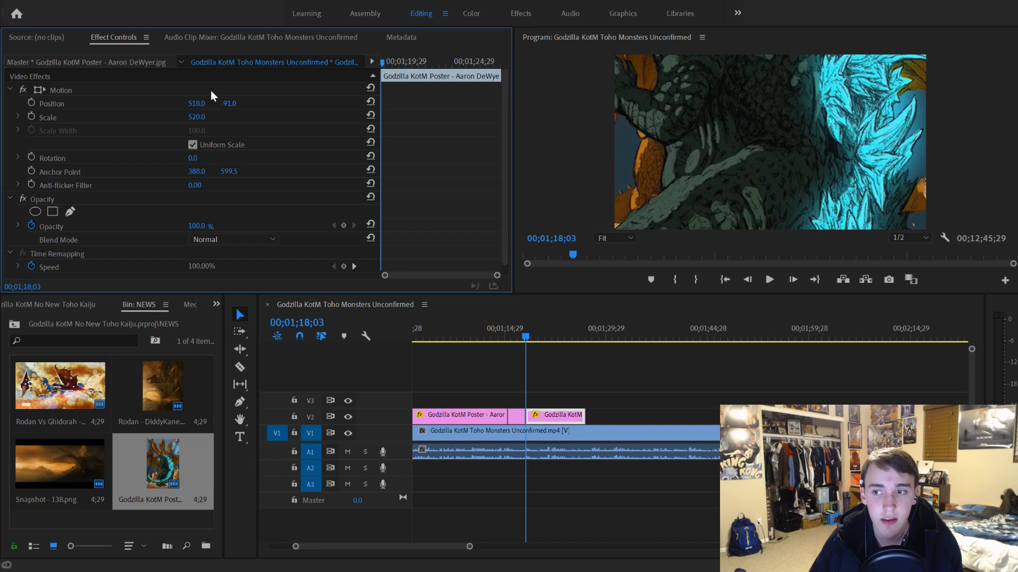
left_click_drag(196, 117, 116, 117)
left_click_drag(204, 104, 255, 104)
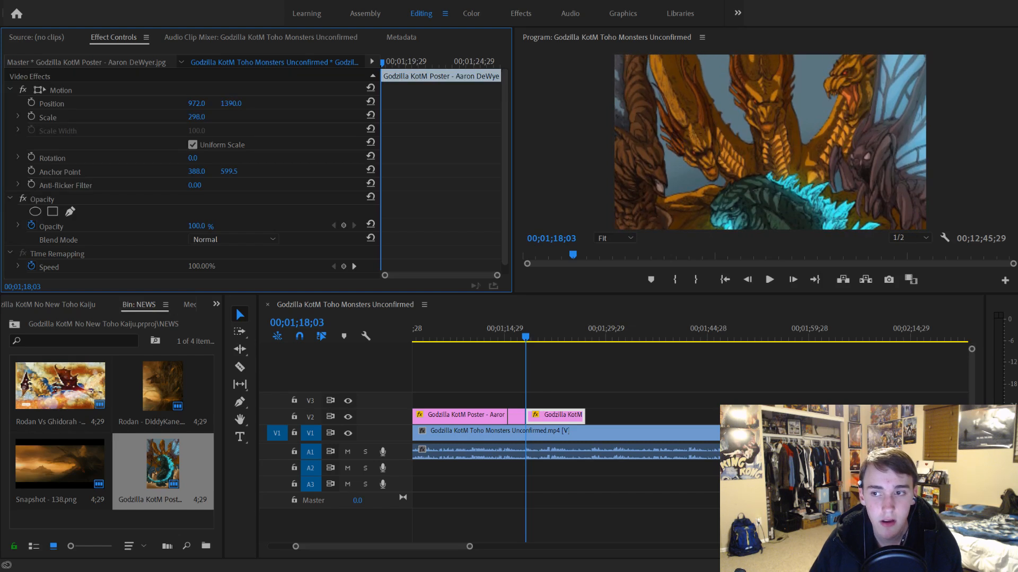
left_click_drag(231, 103, 156, 116)
left_click_drag(235, 103, 196, 117)
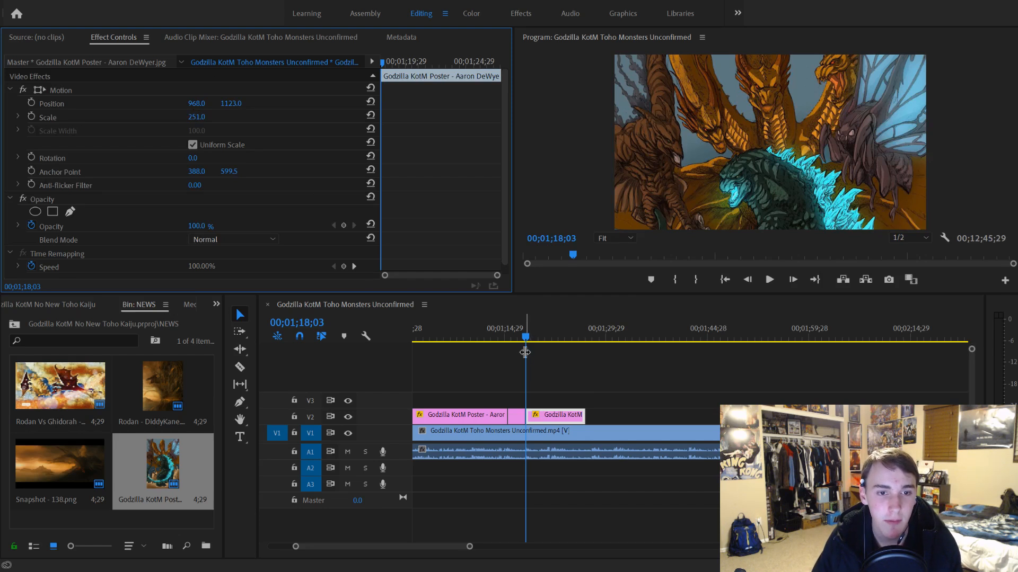
Step: Play back the new monster group shot and split the poster segment at 00;01;21;24
left_click(511, 335)
key("space")
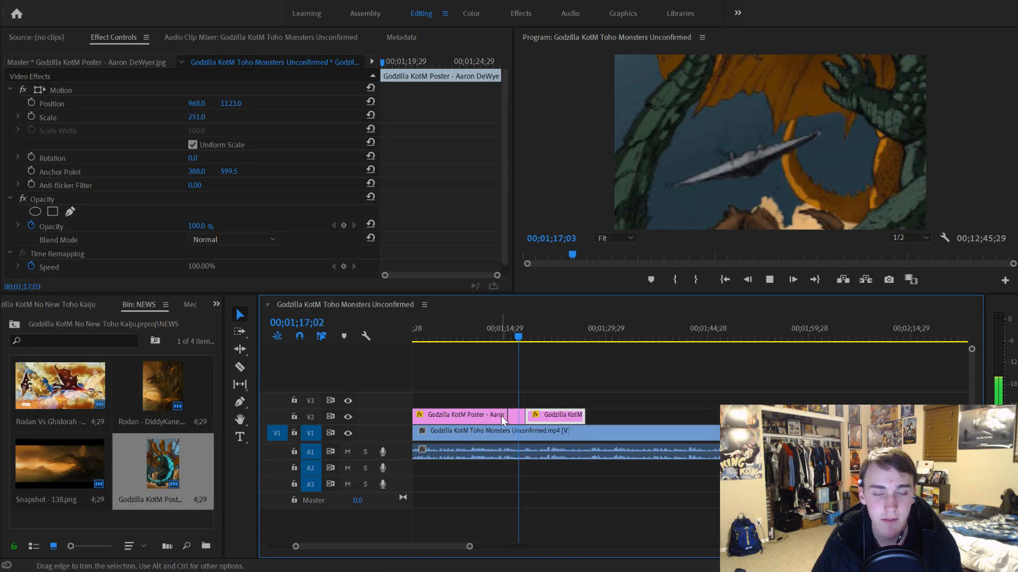
scroll(501, 415, "down", 1)
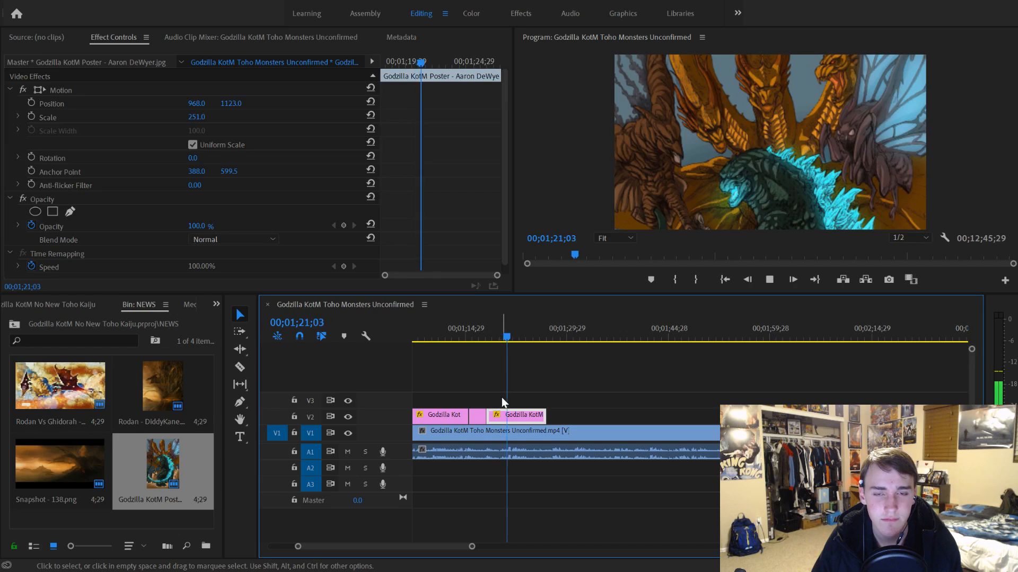
key("space")
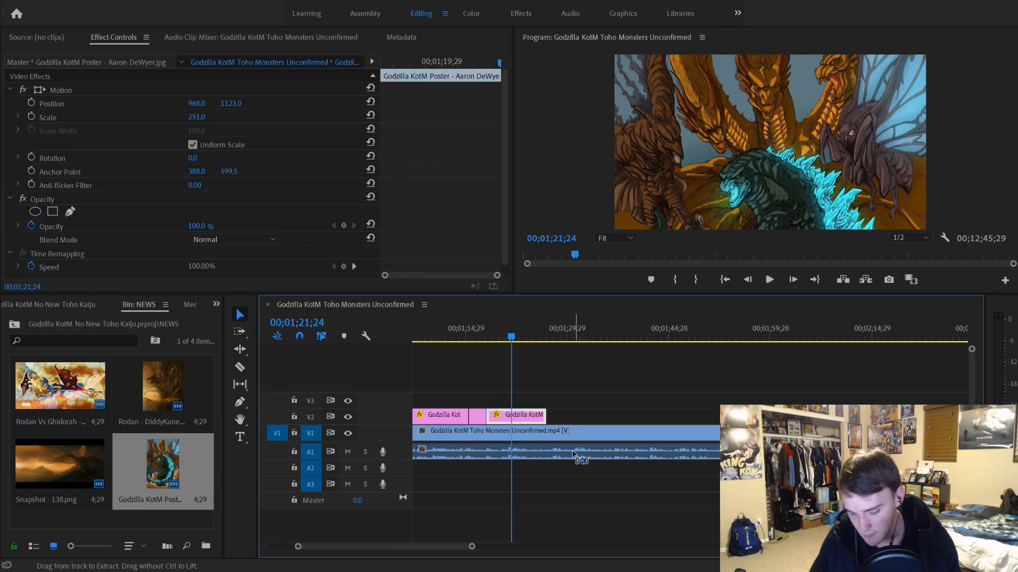
key("ctrl+k")
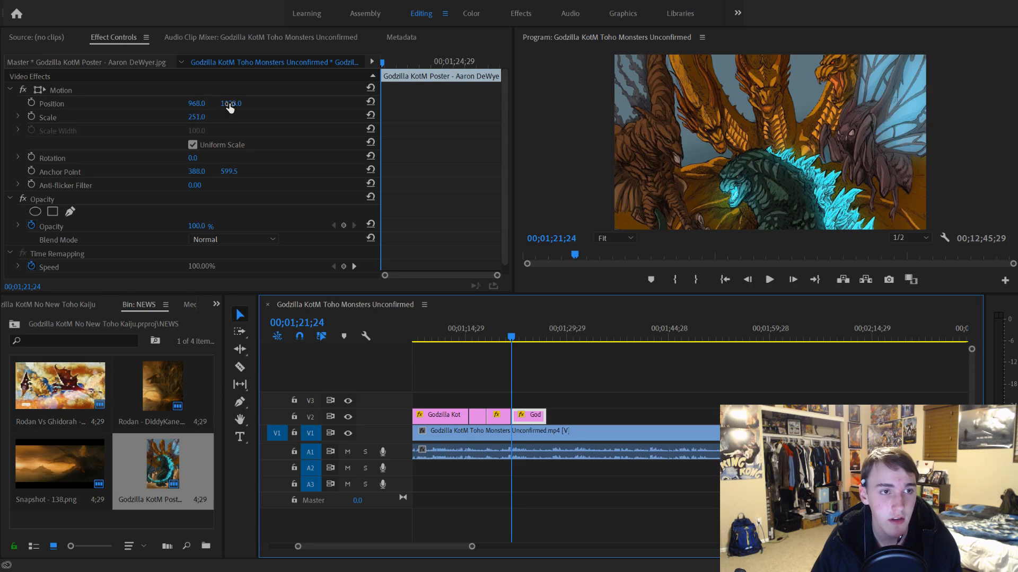
Step: Set the last poster segment to Position 1649, -599 and Scale 459, and extend its end to about 00;01;44;28
left_click_drag(229, 108, 193, 54)
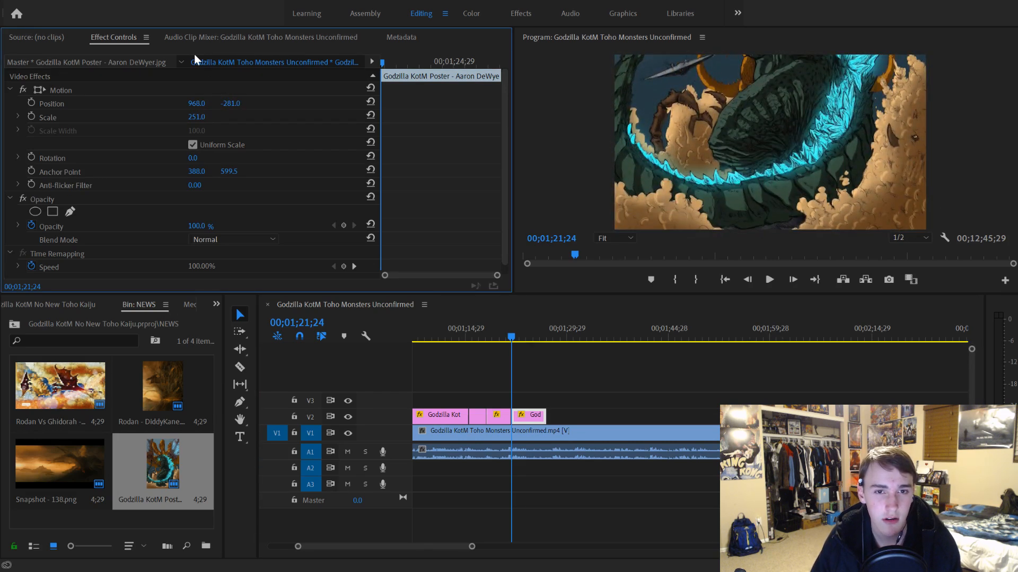
left_click_drag(196, 103, 519, 103)
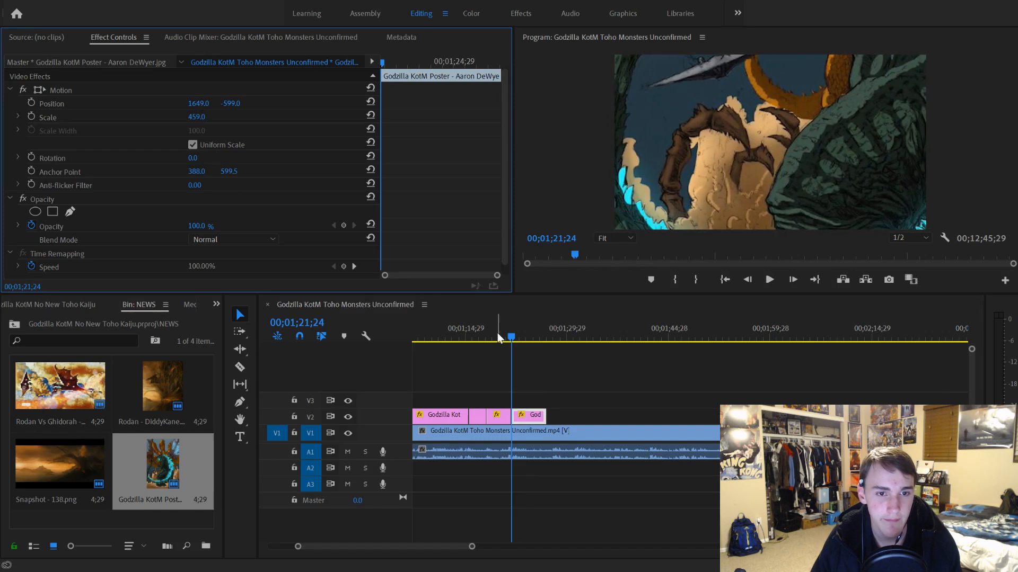
key("space")
left_click_drag(546, 417, 670, 427)
key("space")
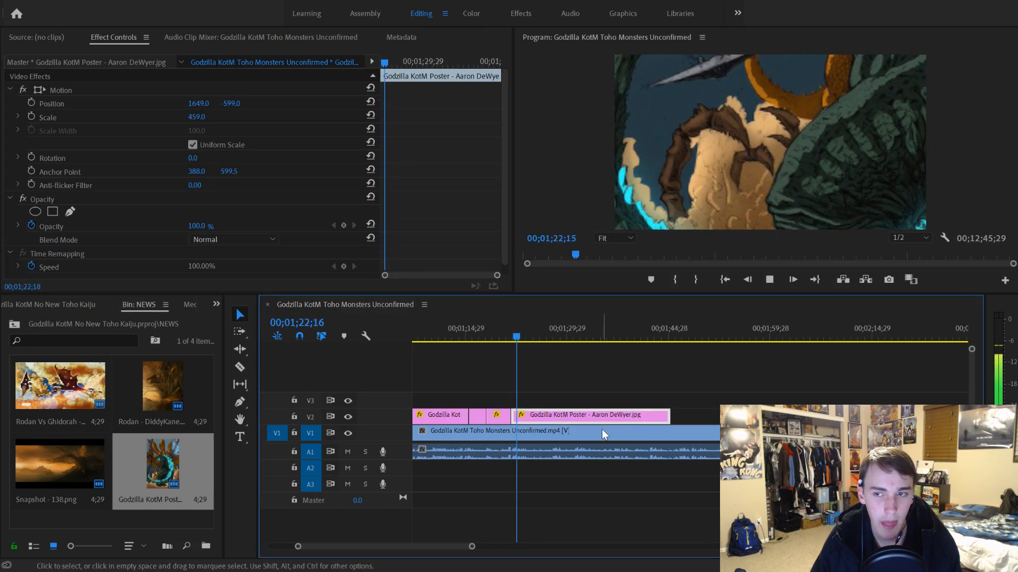
key("space")
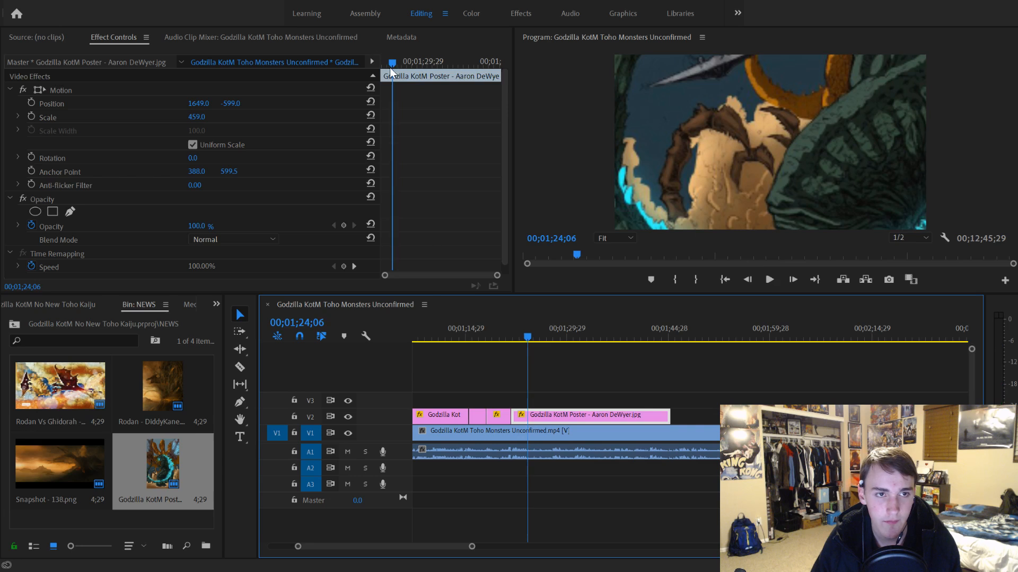
Step: Add starting Position and Scale keyframes at 00;01;21;24, the beginning of the last poster segment
left_click_drag(389, 67, 333, 80)
left_click(31, 103)
left_click(31, 116)
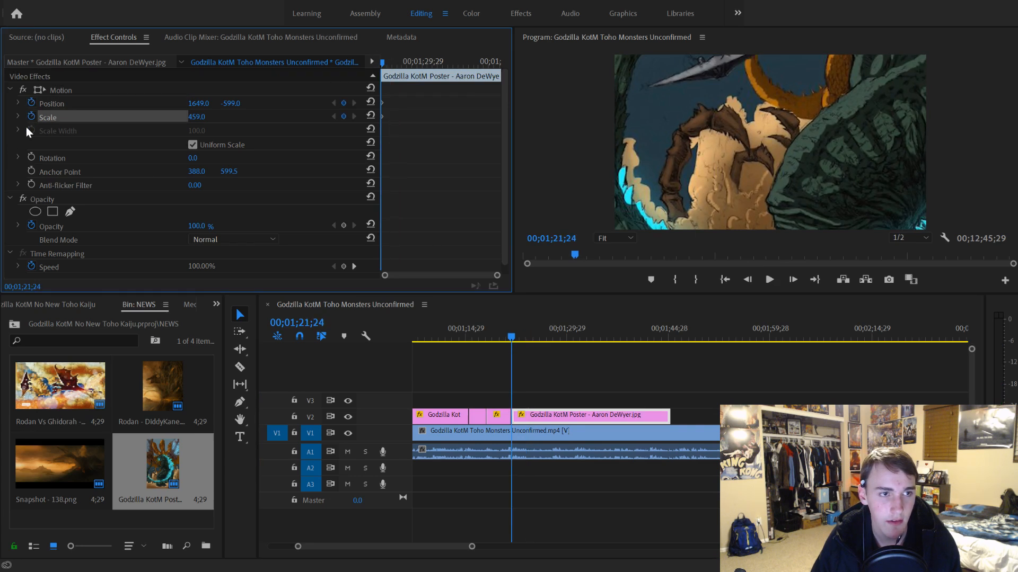
Step: Add ending Position and Scale keyframes to the last poster segment at 00;01;25;11, with Position 899, -150 and Scale 283
key("space")
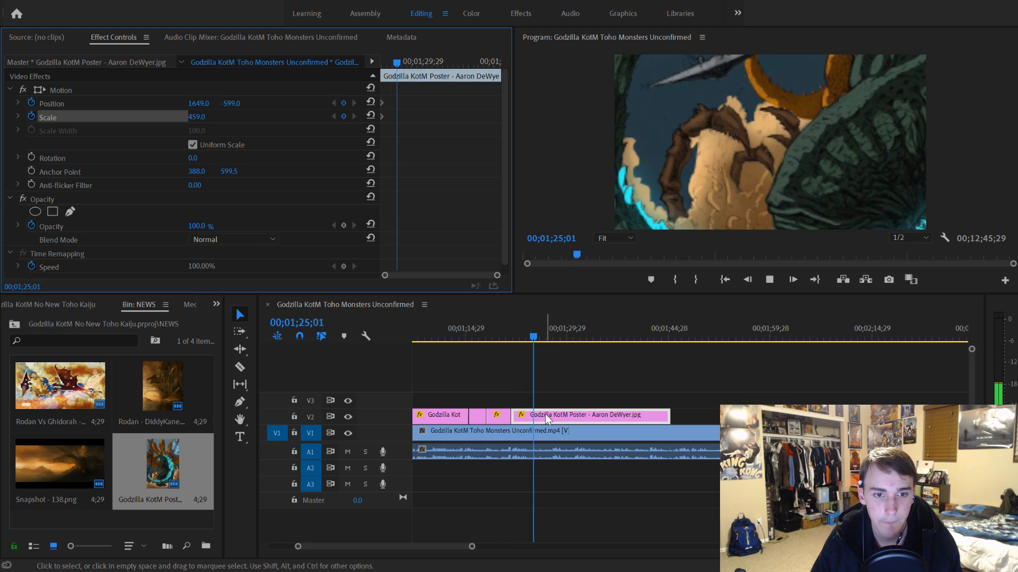
key("space")
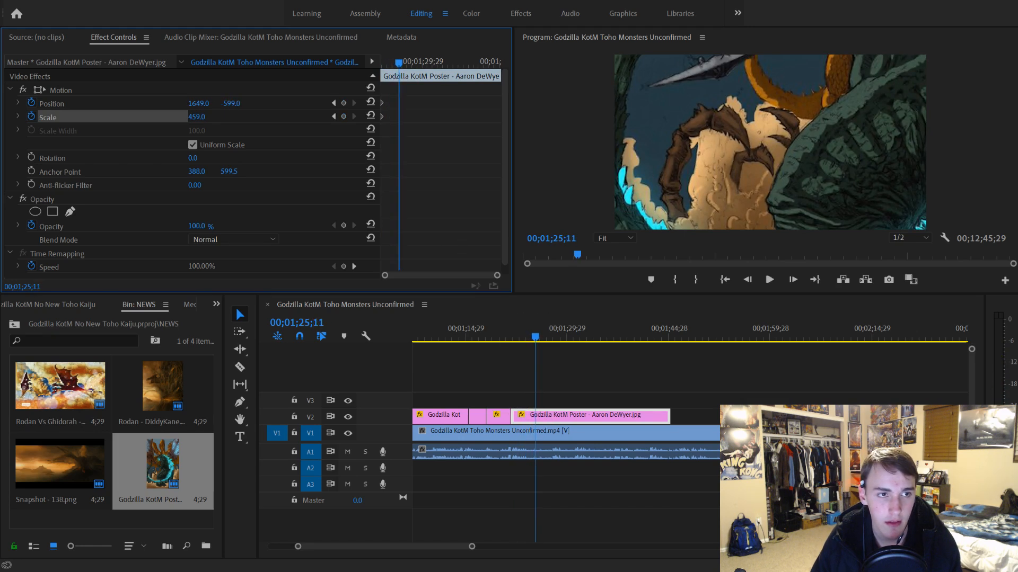
left_click_drag(198, 103, 130, 118)
left_click_drag(200, 104, 449, 103)
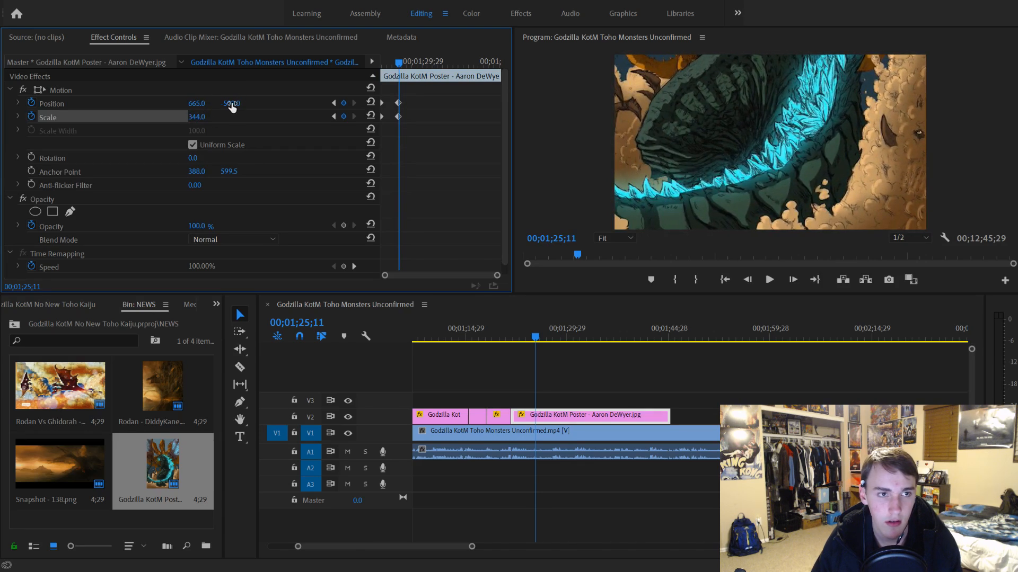
left_click_drag(231, 103, 341, 103)
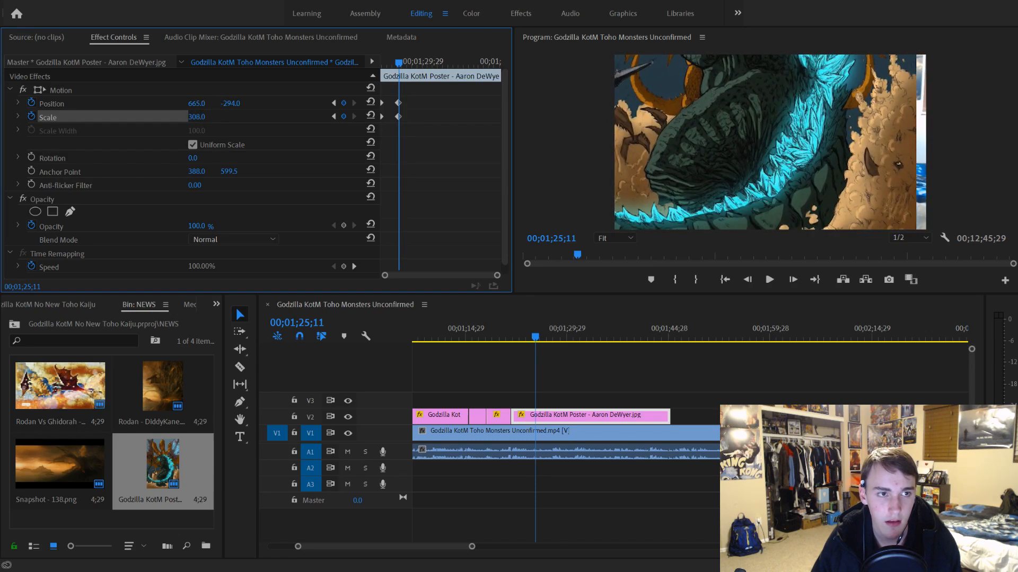
left_click_drag(205, 104, 313, 106)
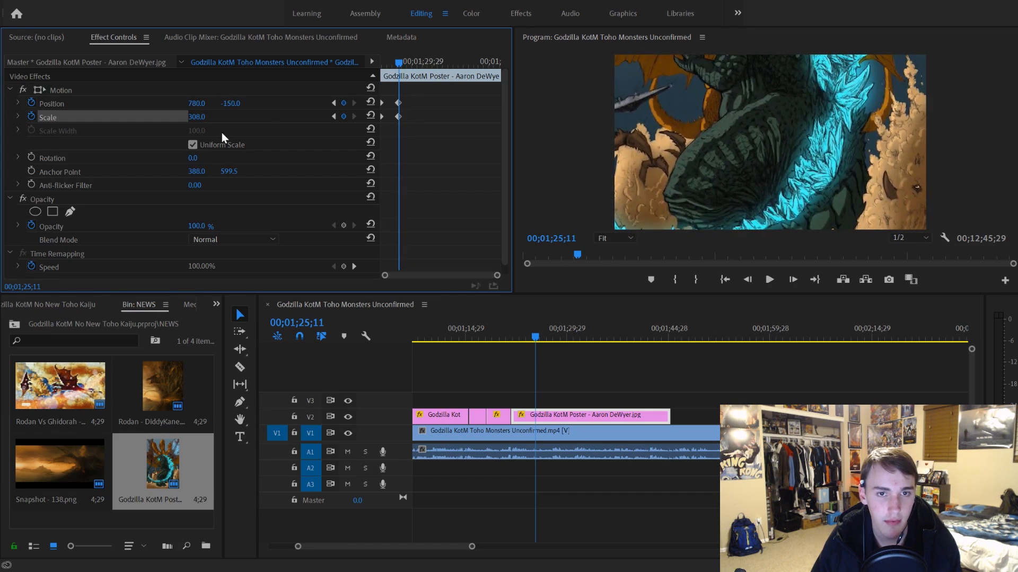
left_click_drag(202, 121, 258, 104)
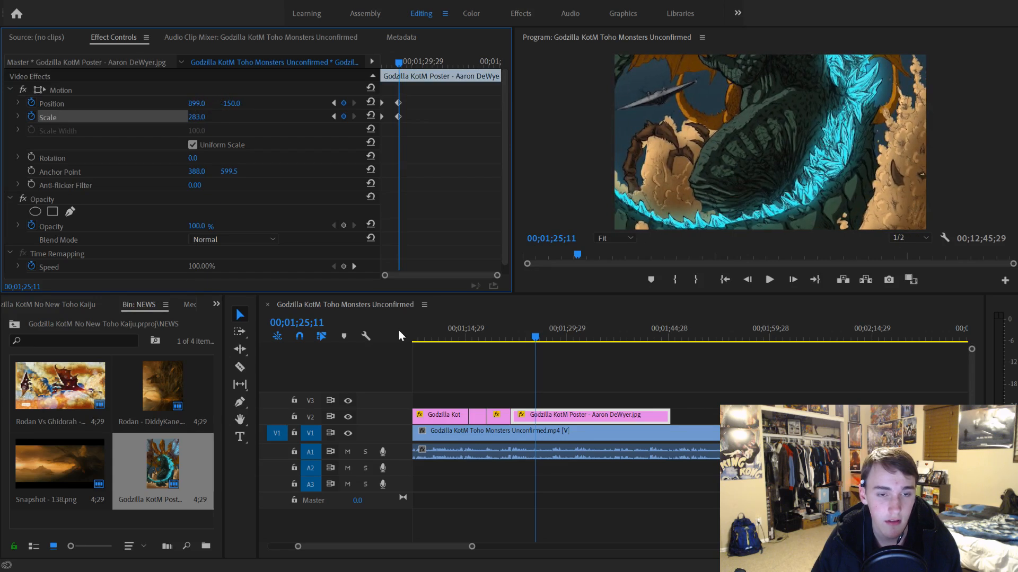
Step: Play back the keyframed poster zoom and split the poster segment at 00;01;30;26
left_click(509, 342)
key("space")
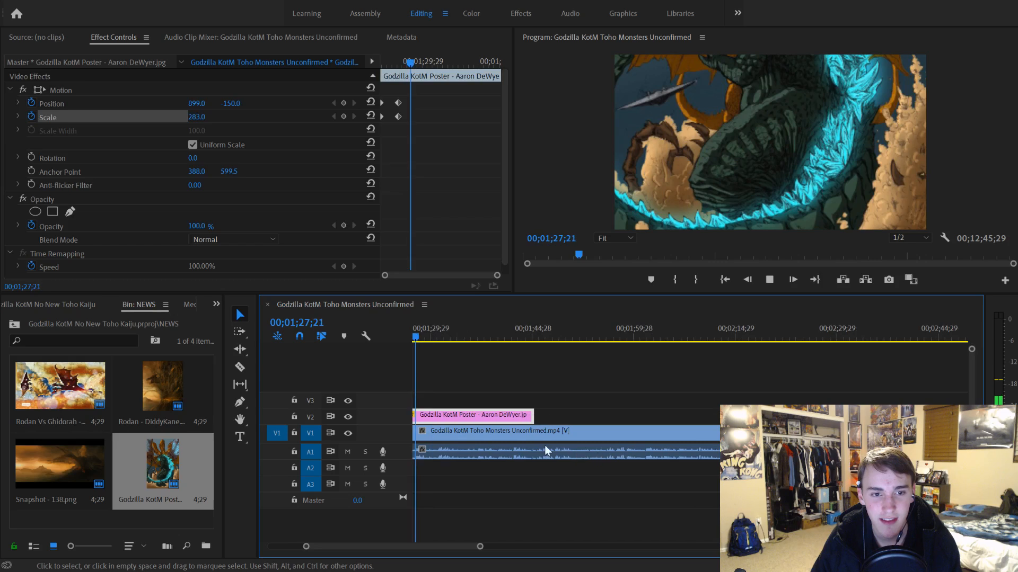
scroll(545, 450, "up", 1)
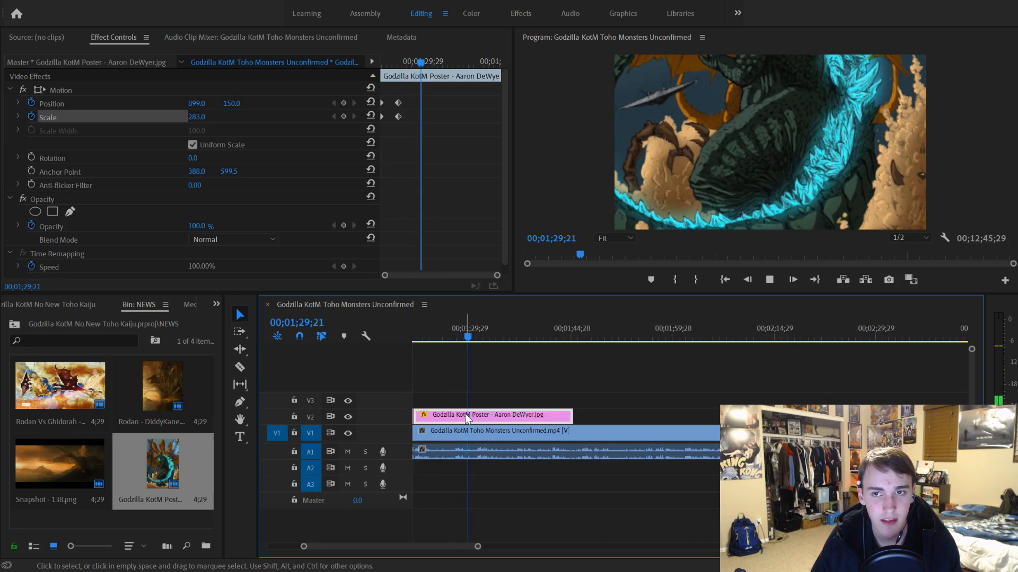
key("ctrl+k")
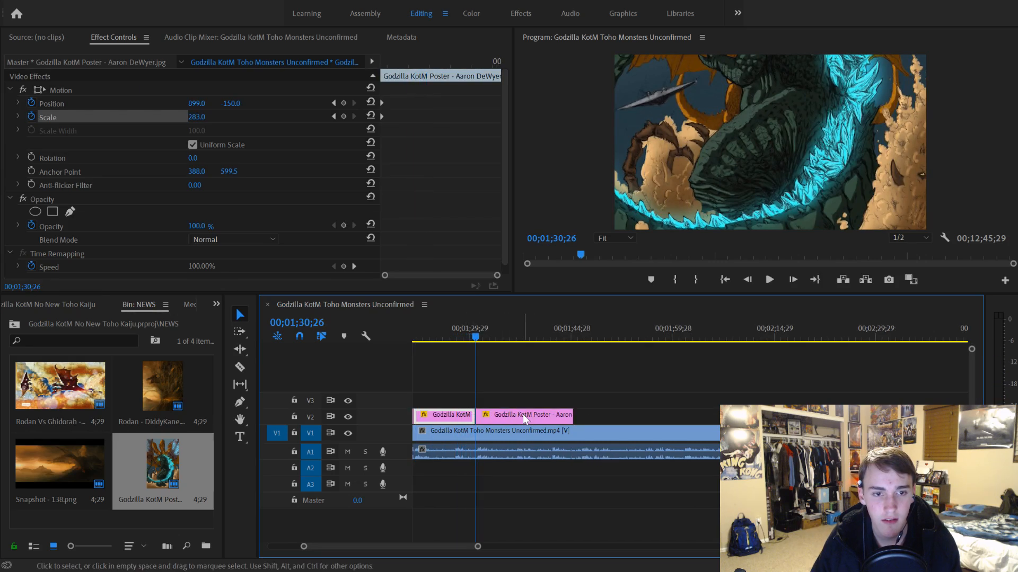
Step: Remove the Position keyframes from the poster segment after 00;01;30;26 and set its Position to 960, 540
left_click(522, 415)
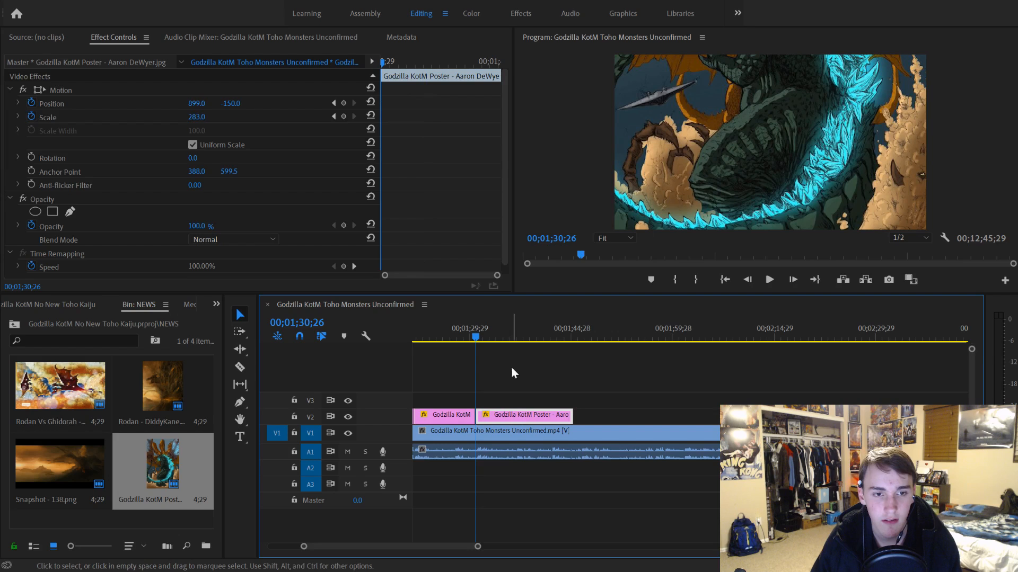
left_click(31, 102)
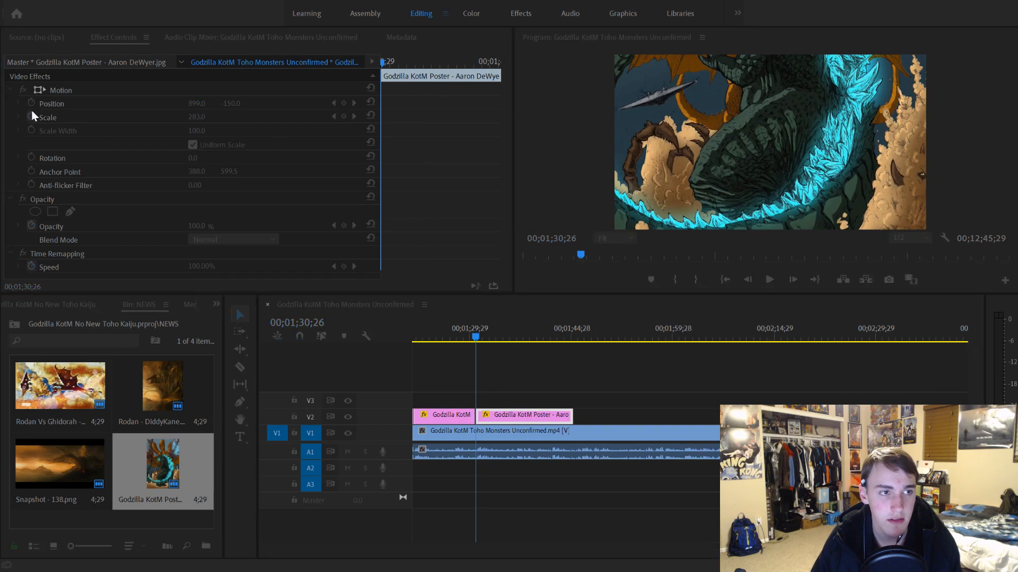
left_click(564, 299)
left_click(200, 103)
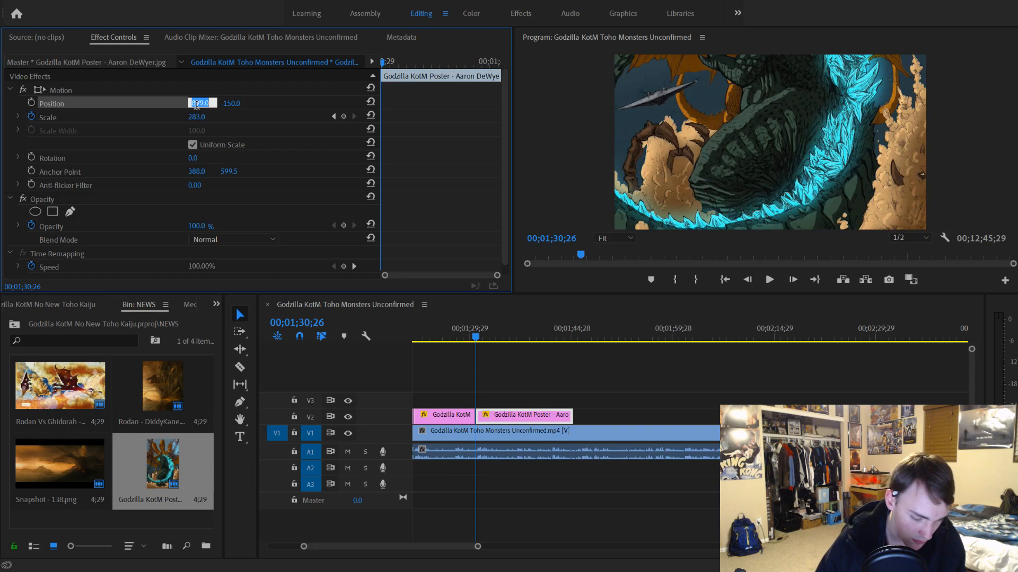
type("960")
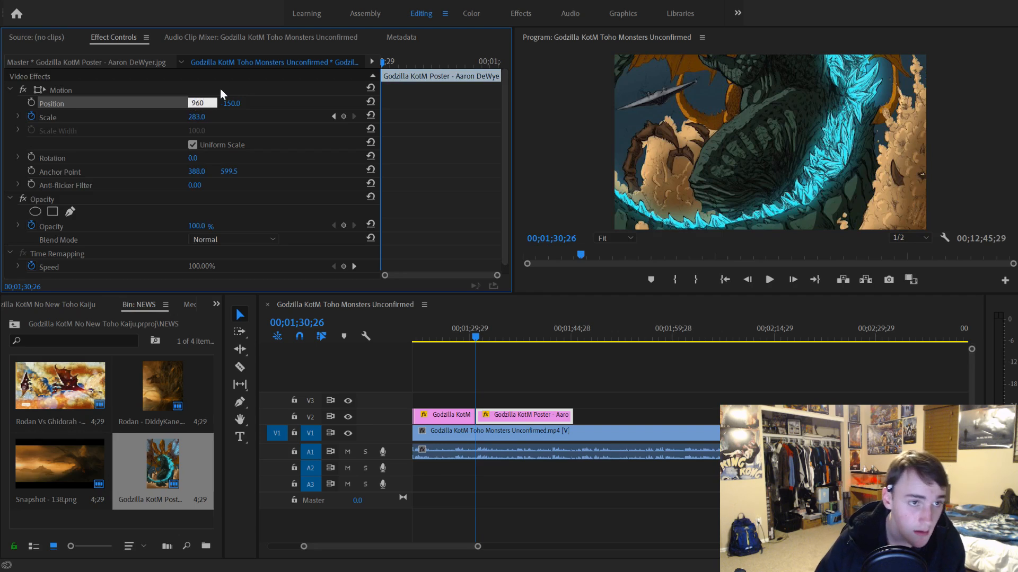
key("Tab")
type("5")
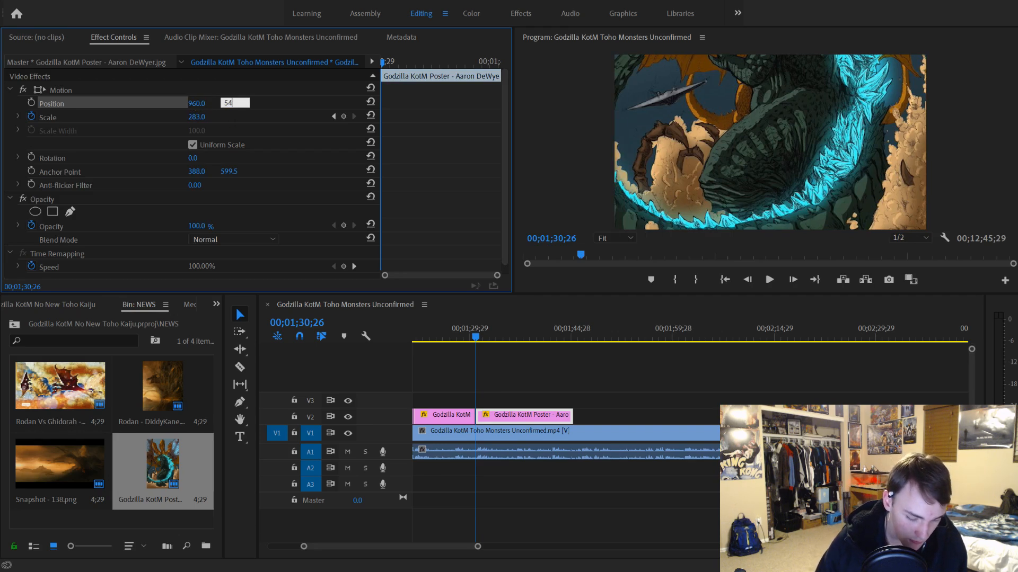
type("40")
key("Return")
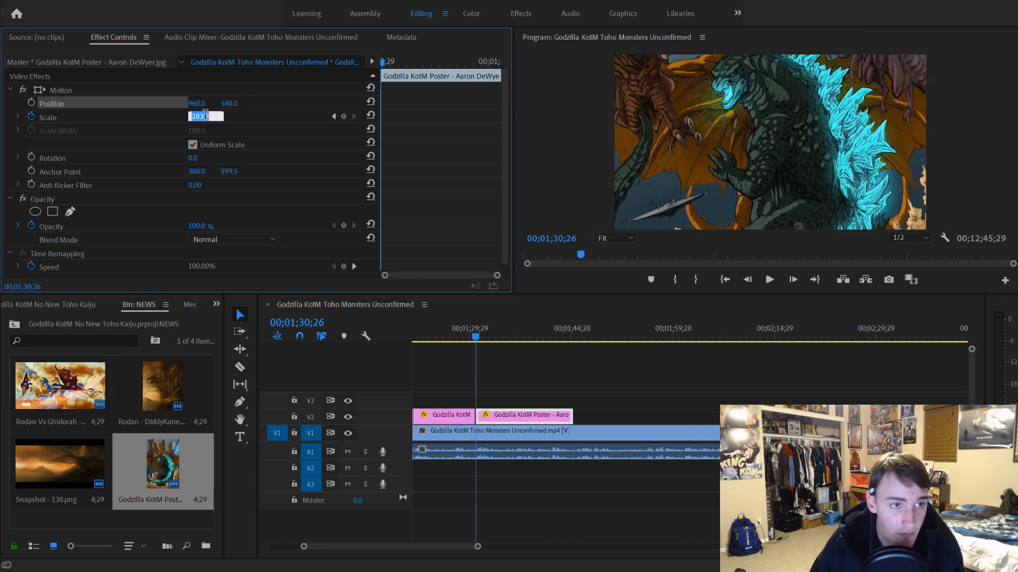
Step: Set the same poster segment's Scale to 100 and remove its Scale keyframes
type("100")
key("Return")
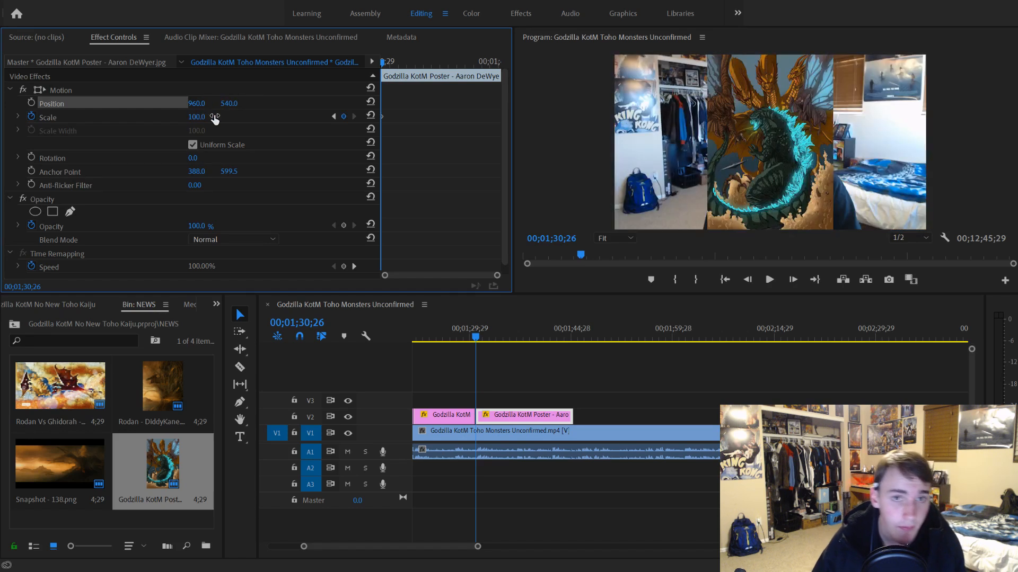
left_click(34, 115)
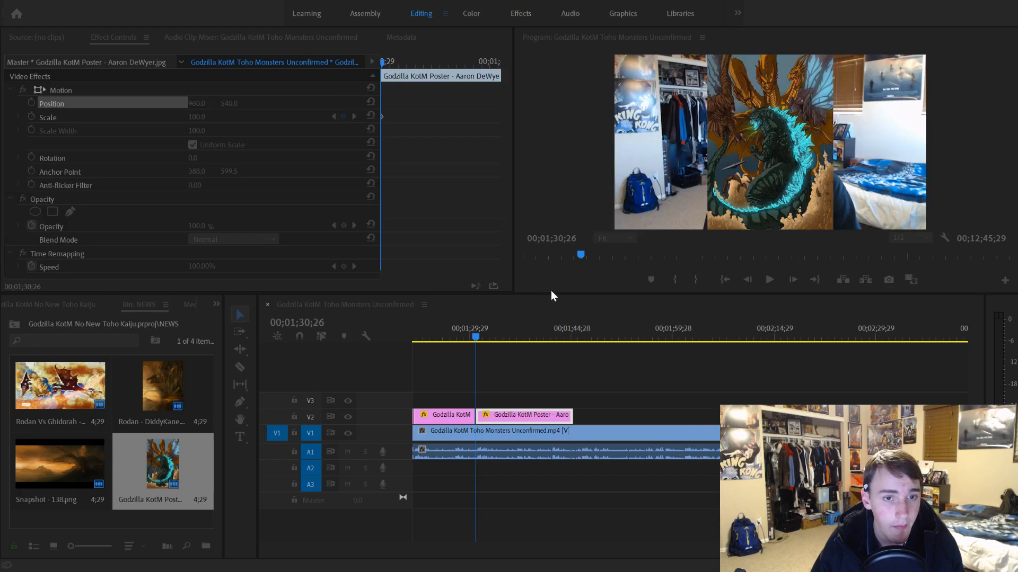
key("Return")
Step: Play back the full poster shot, split its segment at 00;01;36;27 and delete the part after the cut
left_click(461, 335)
key("space")
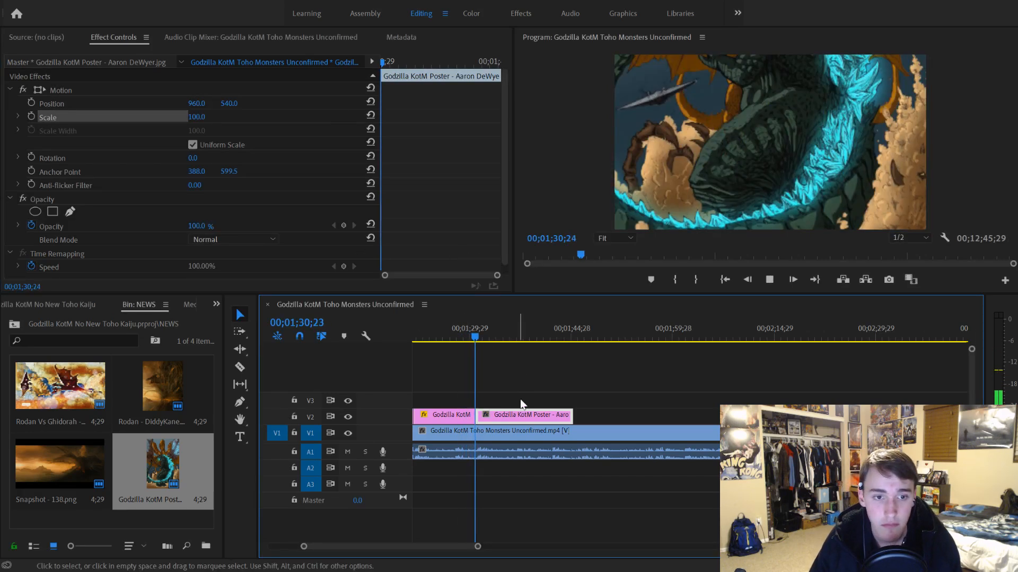
scroll(500, 415, "down", 1)
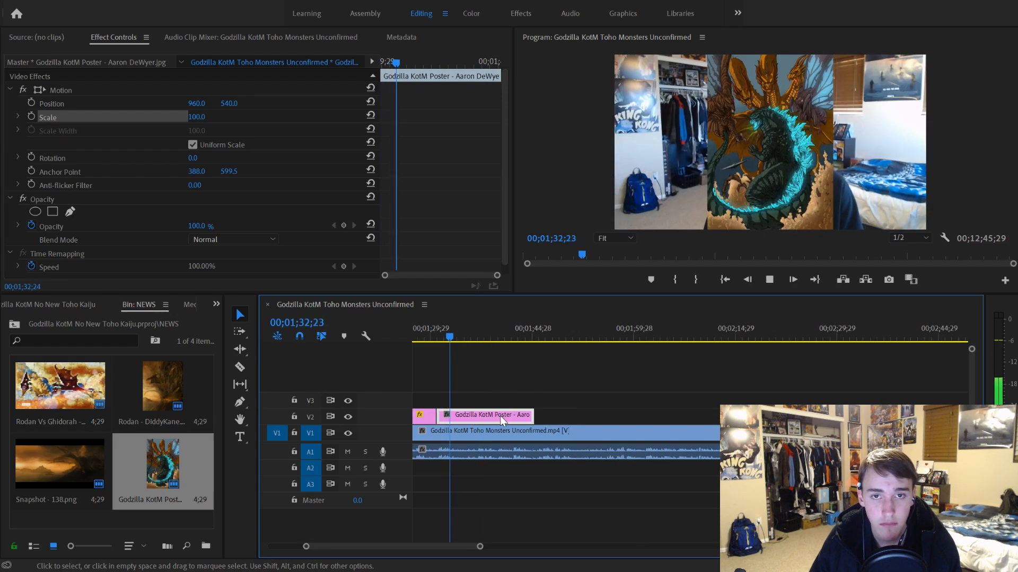
scroll(501, 416, "down", 2)
scroll(439, 427, "up", 1)
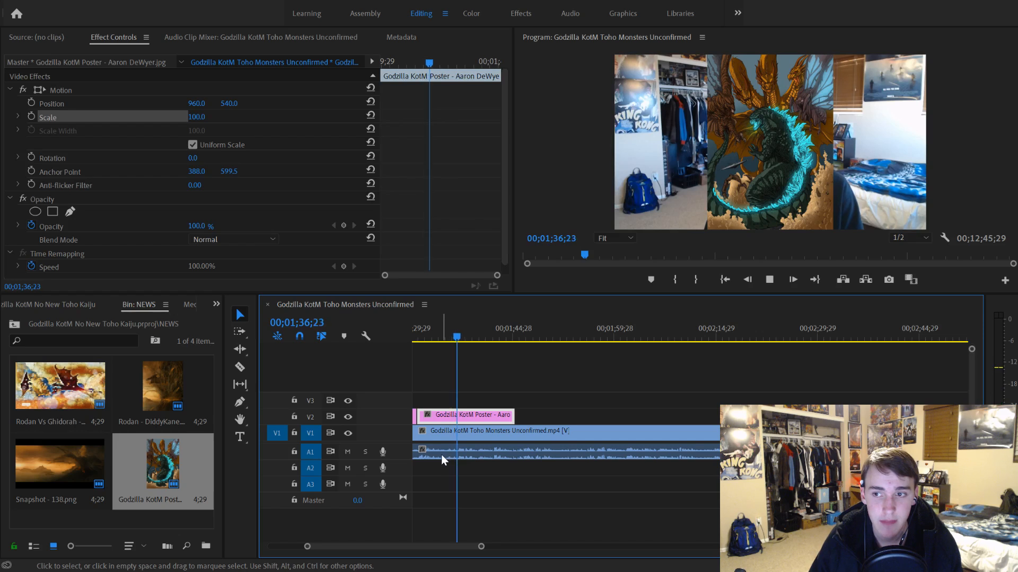
left_click(462, 336)
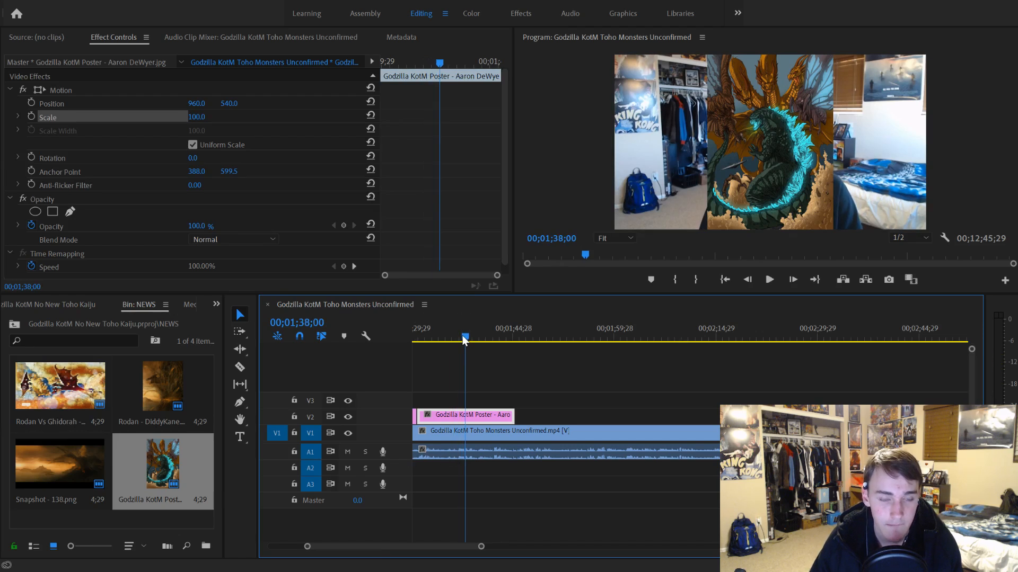
left_click_drag(462, 336, 454, 335)
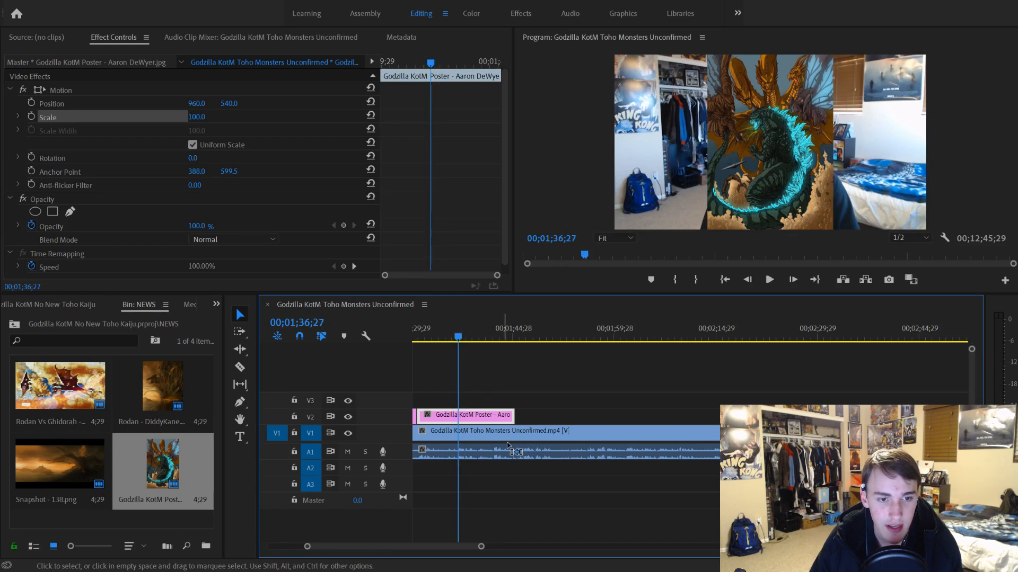
key("ctrl+k")
left_click(489, 419)
key("Delete")
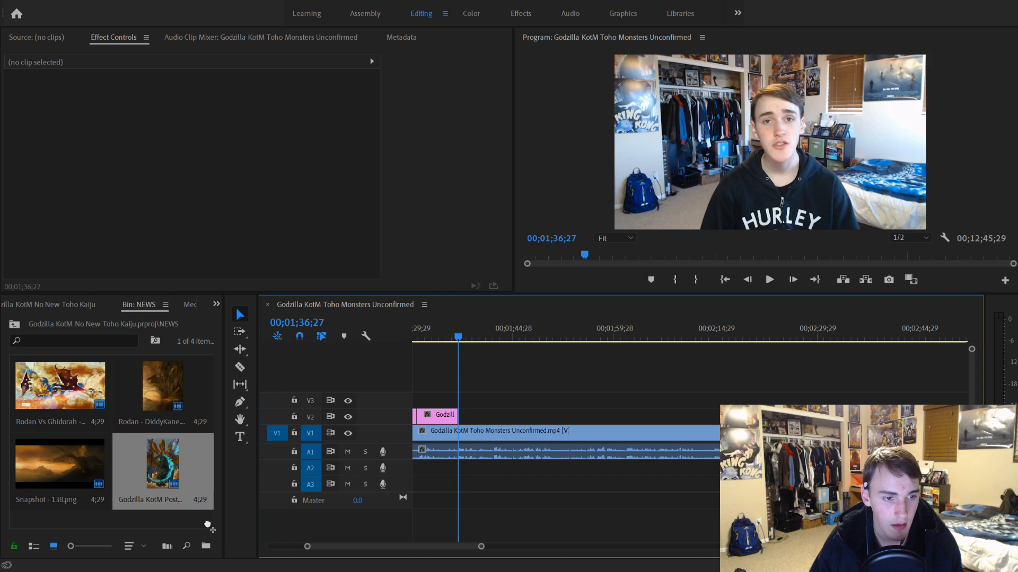
Step: Import the two Godzilla moon images into the NEWS bin and place Godzilla Earth Moonlight on V2 from 00;01;36;27 to about 00;01;48
left_click_drag(207, 525, 208, 524)
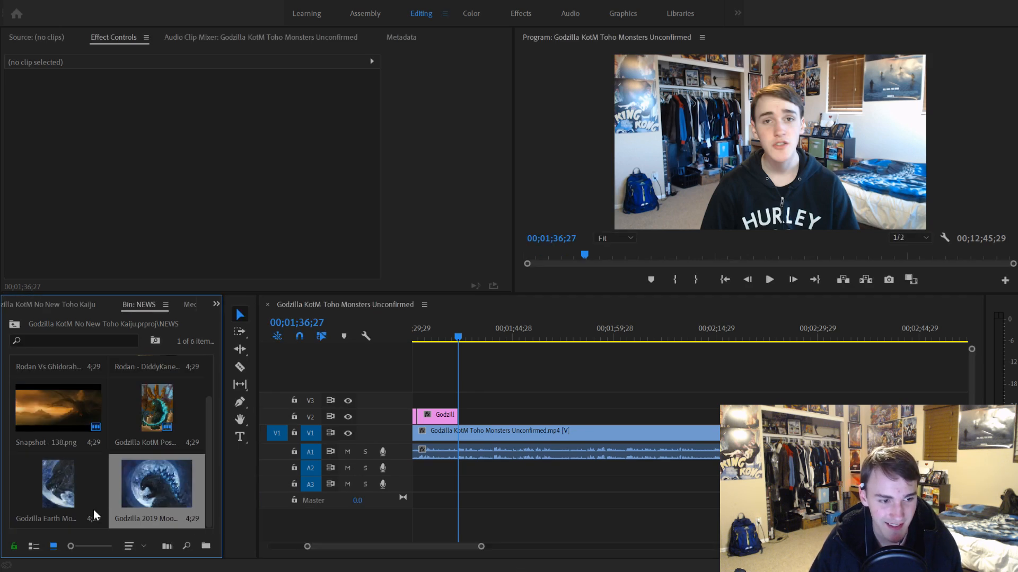
left_click_drag(94, 508, 459, 433)
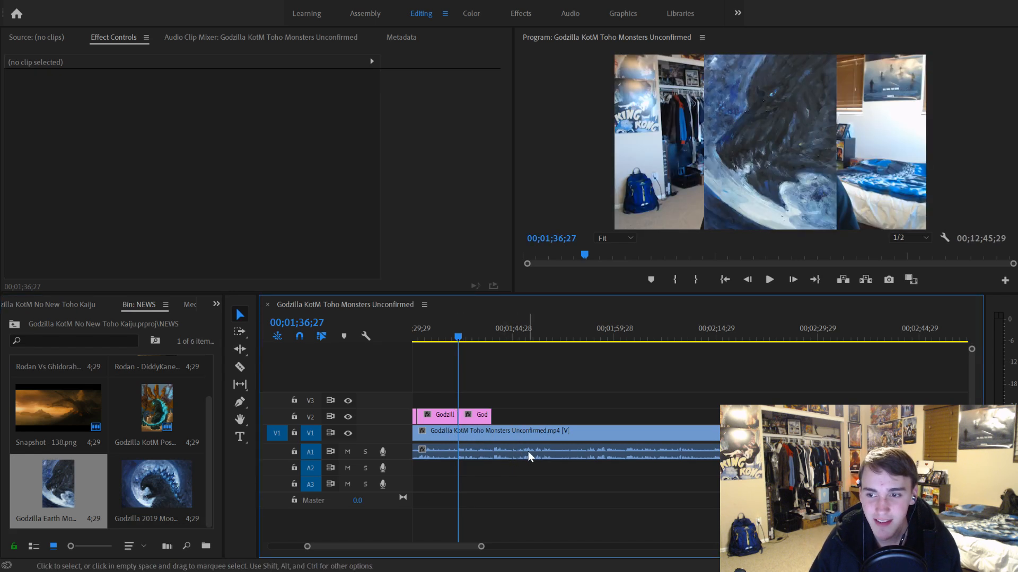
scroll(533, 458, "down", 1)
scroll(534, 458, "up", 1)
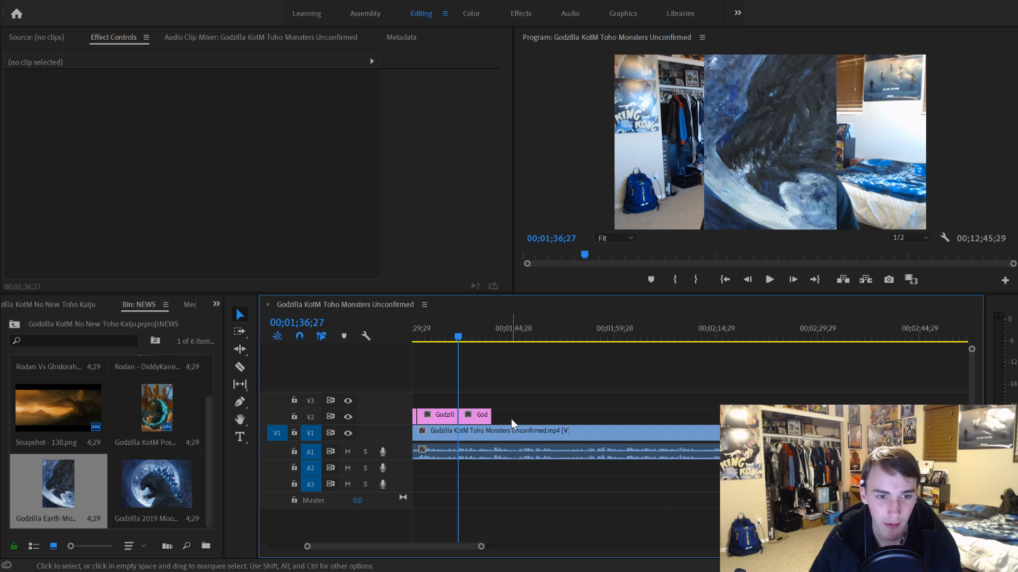
left_click_drag(493, 416, 537, 421)
key("space")
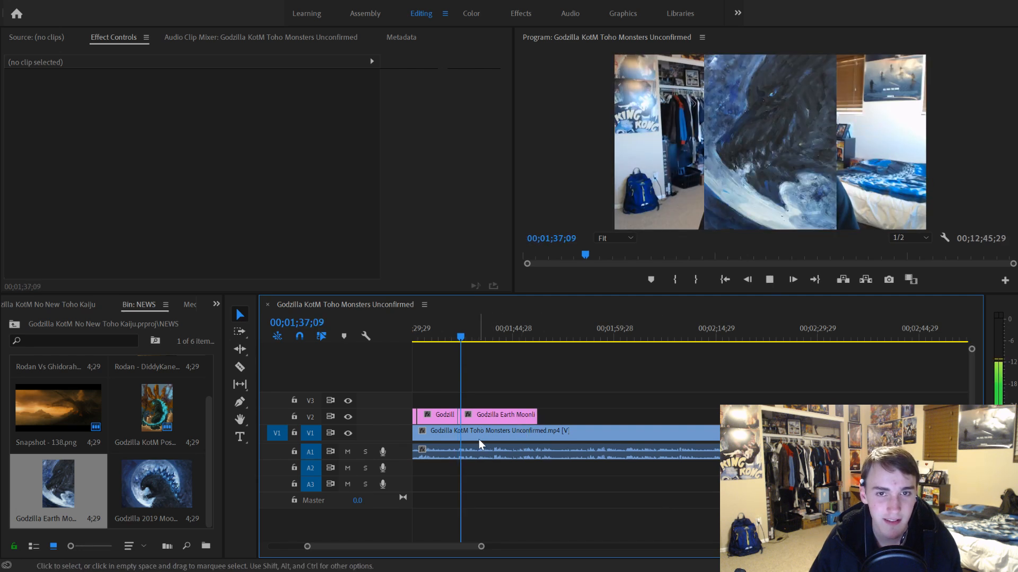
scroll(495, 431, "up", 2)
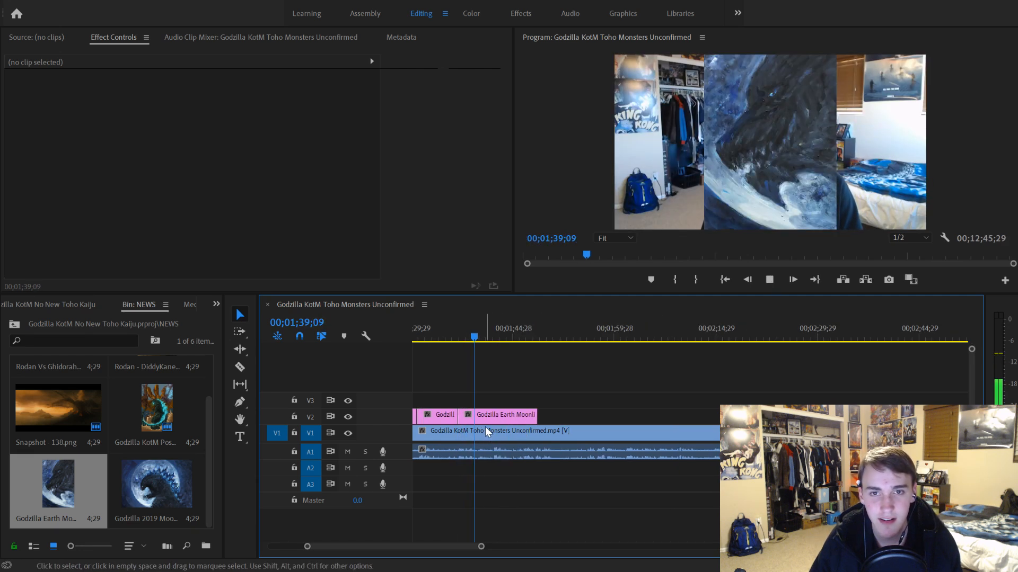
Step: Add Position and Scale keyframes at the start of the Godzilla Earth Moonlight clip, with Position 960, -549 and Scale 272
left_click(495, 415)
left_click_drag(396, 64, 382, 64)
left_click(29, 116)
left_click(30, 102)
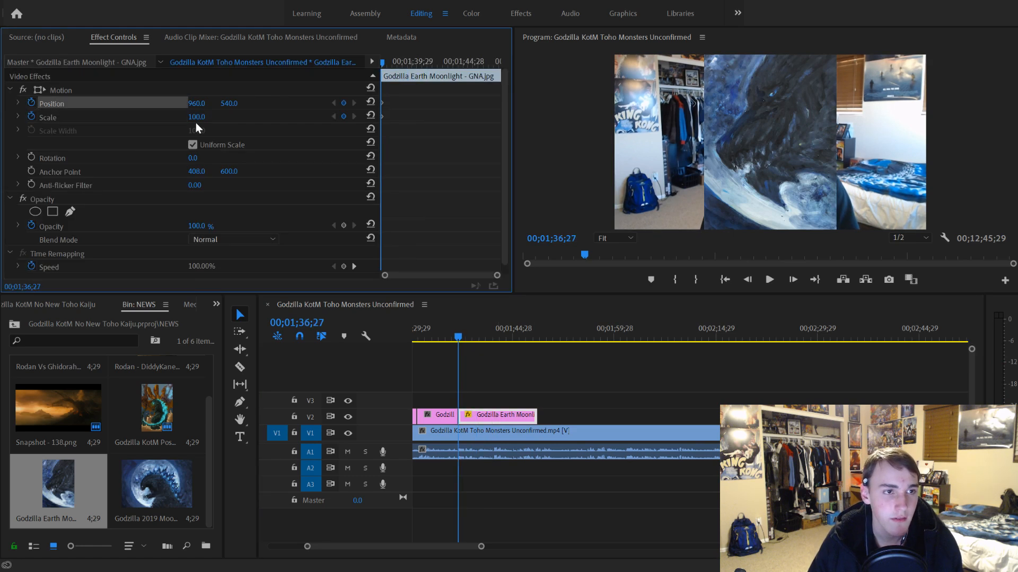
left_click_drag(196, 118, 74, 104)
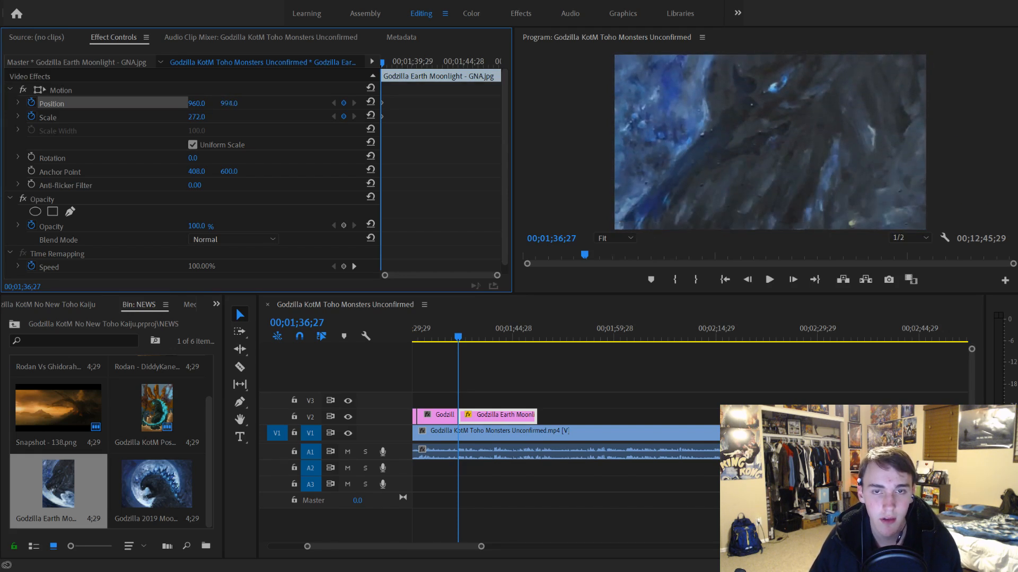
left_click_drag(229, 103, 207, 103)
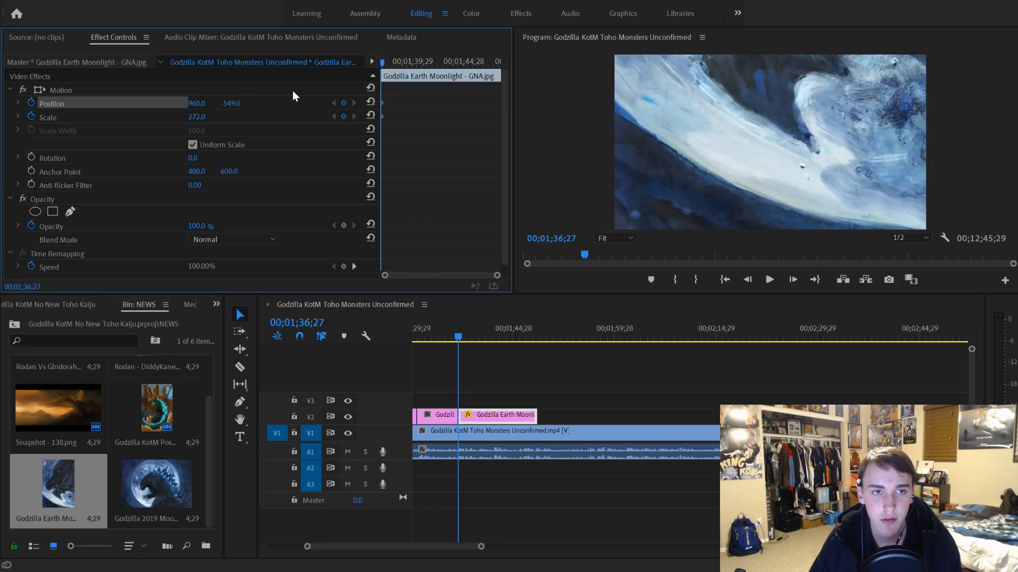
Step: Add a second Position keyframe to the Godzilla Earth Moonlight clip at 00;01;41;11, with Position 960, 1293
left_click_drag(383, 64, 426, 61)
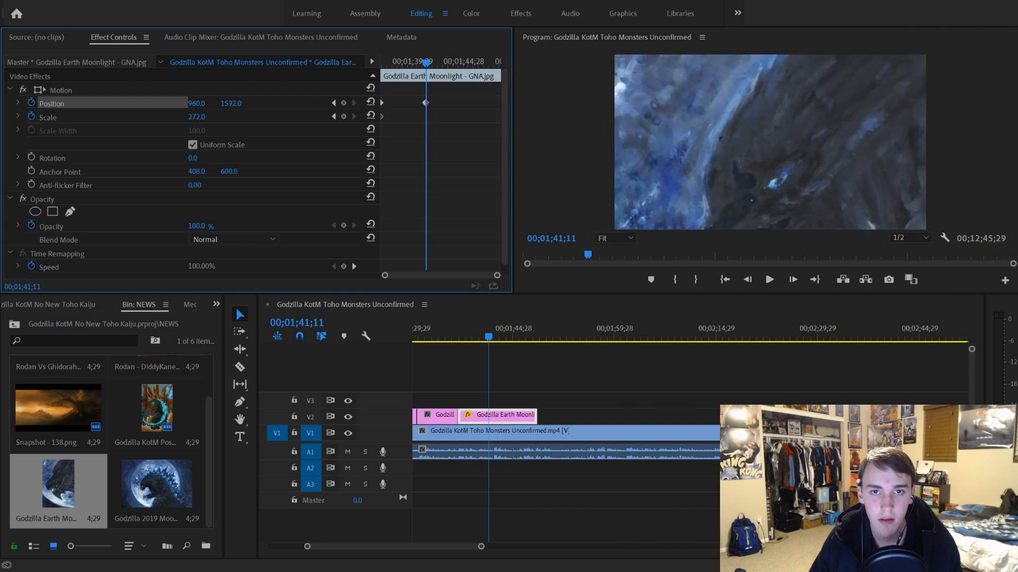
left_click_drag(231, 103, 273, 103)
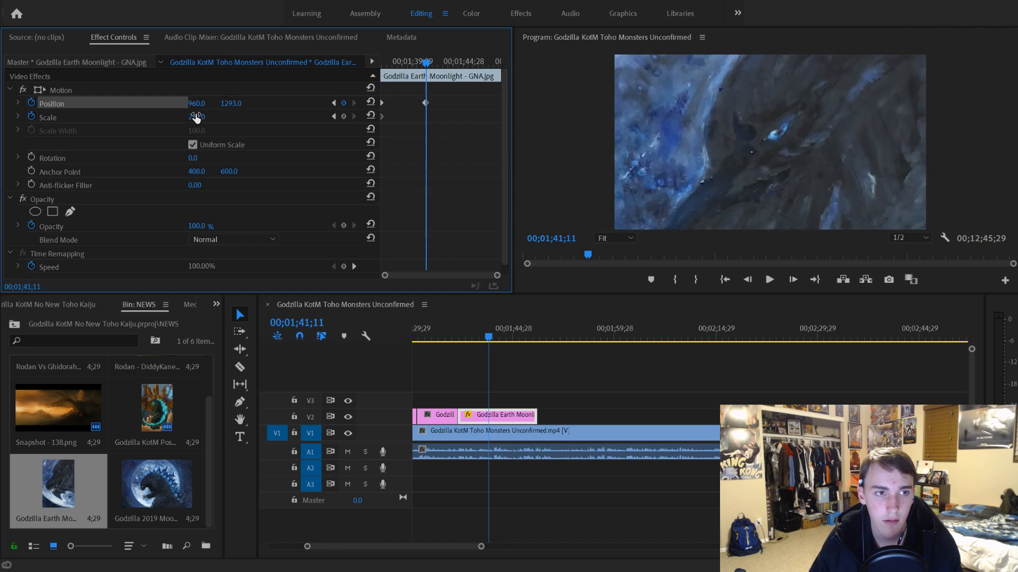
Step: Set the Godzilla Earth Moonlight clip's scale to 88 and vertical position to 627 at 00;01;41;11
left_click_drag(196, 117, 164, 116)
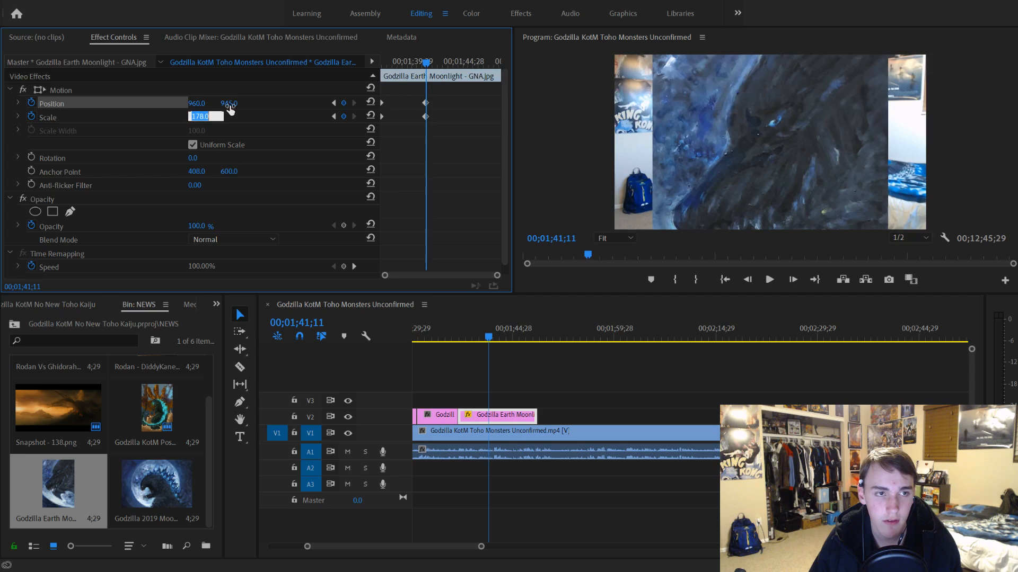
left_click_drag(229, 103, 61, 103)
left_click_drag(198, 117, 151, 116)
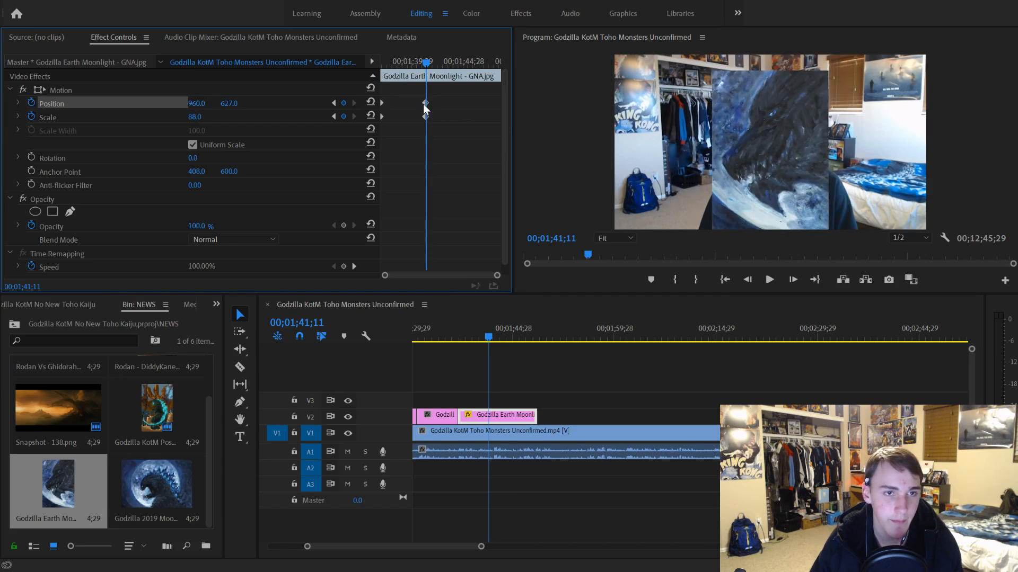
Step: Delete both position keyframes of the Godzilla Earth Moonlight clip and return to the clip's start
left_click_drag(426, 103, 352, 107)
left_click(384, 103)
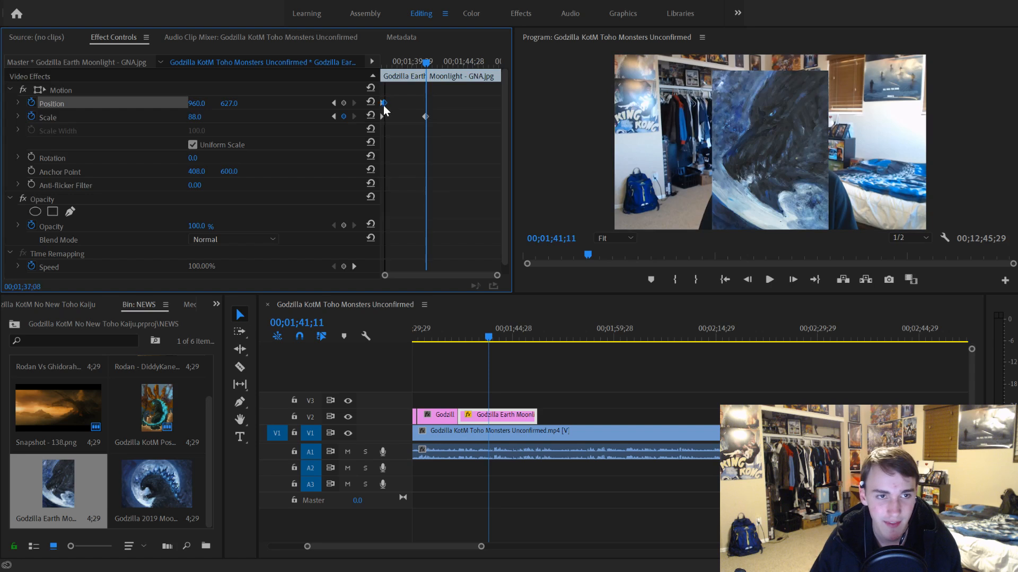
key("Delete")
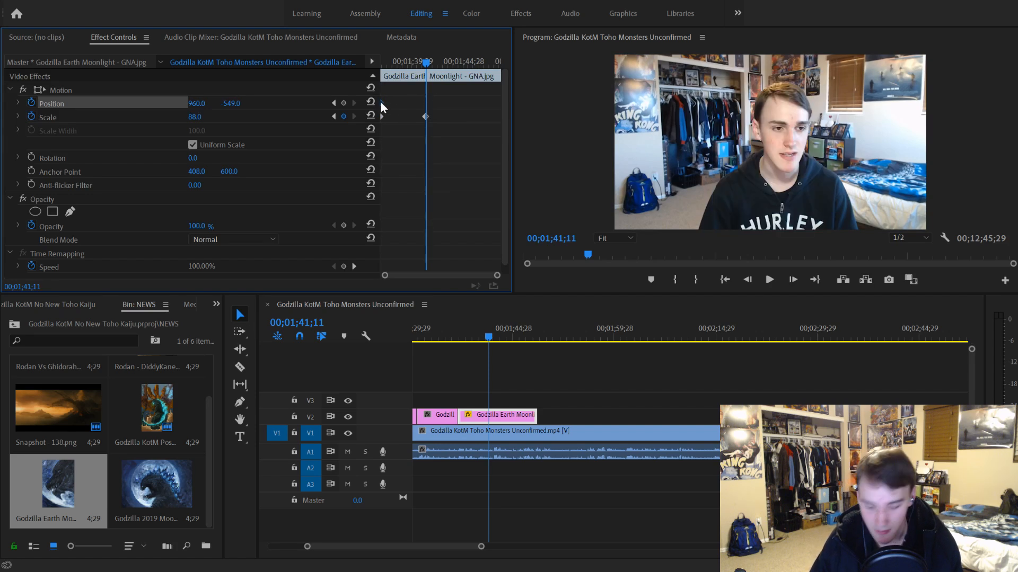
key("Delete")
key("Up")
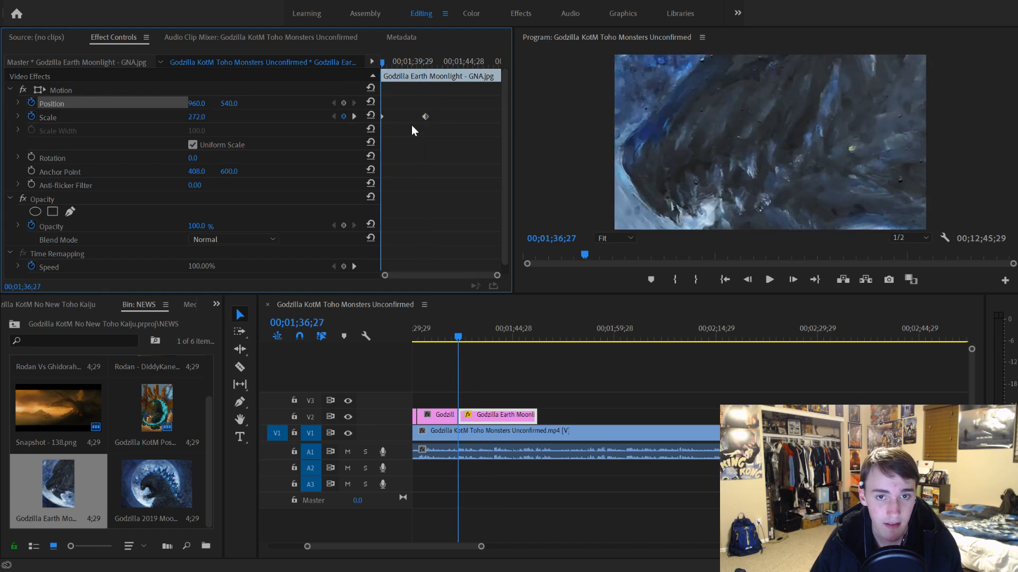
Step: Move the ending scale keyframe to the end of the Godzilla Earth Moonlight clip and preview the zoom
left_click_drag(426, 116, 616, 135)
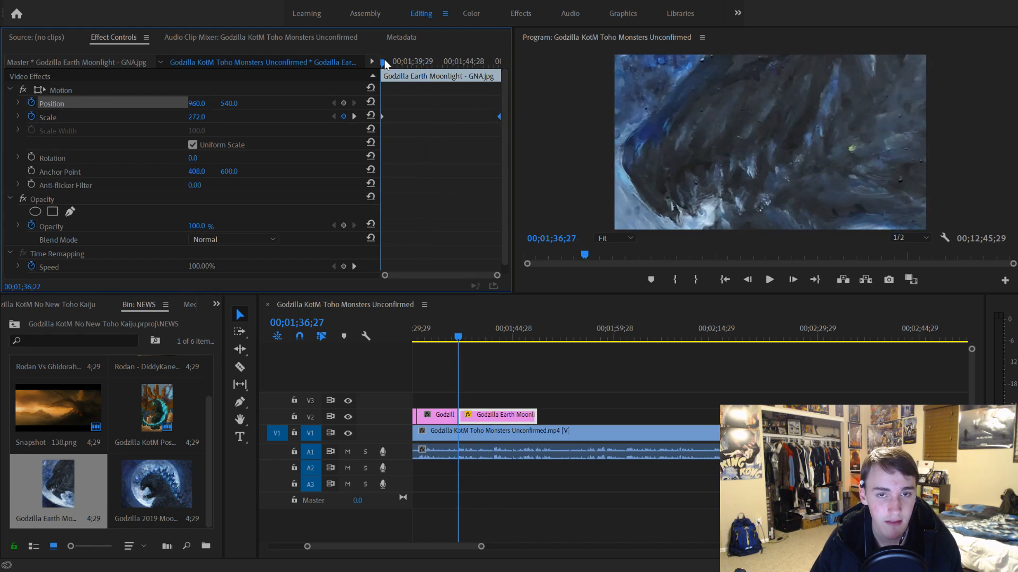
key("space")
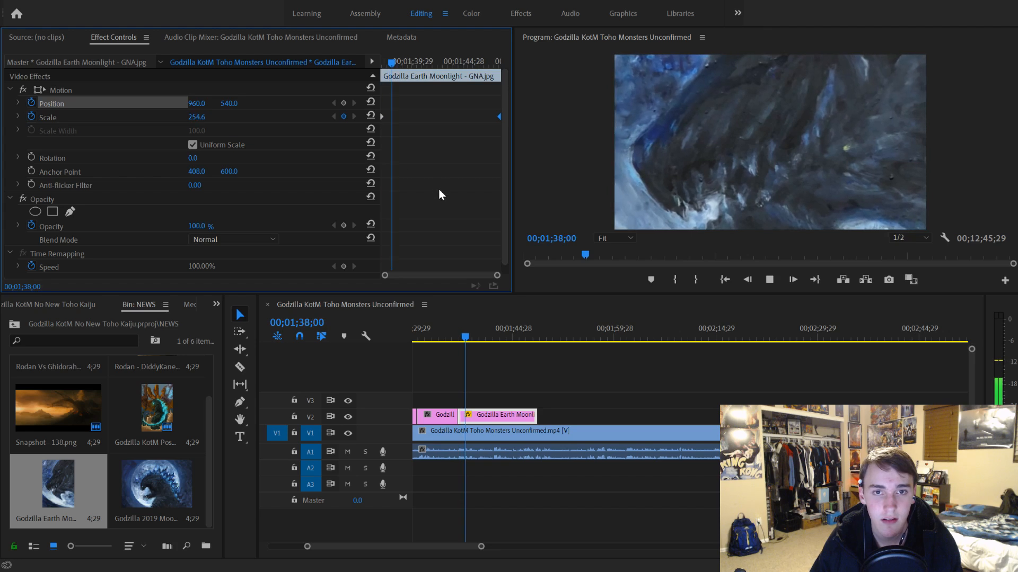
key("space")
Step: Replace the Godzilla Earth Moonlight clip's ending scale keyframe with one of 100 at 00;01;39;04
right_click(498, 116)
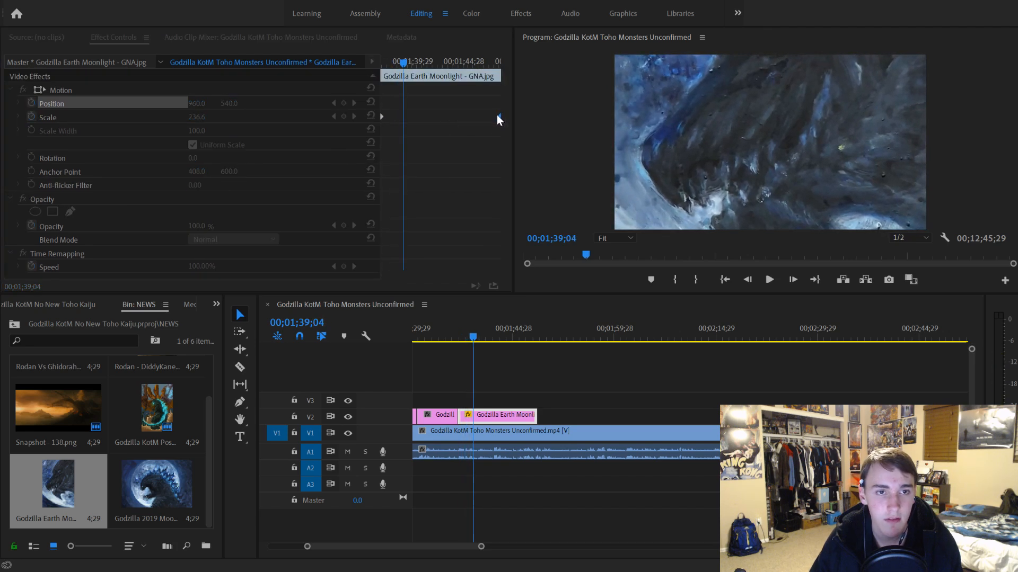
left_click_drag(498, 116, 492, 116)
key("Delete")
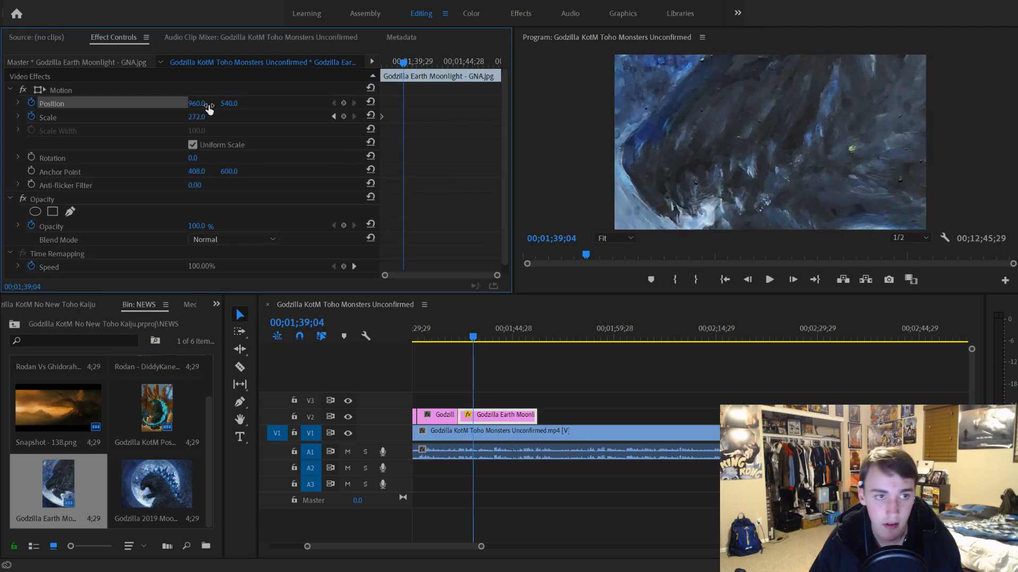
left_click(206, 115)
type("100")
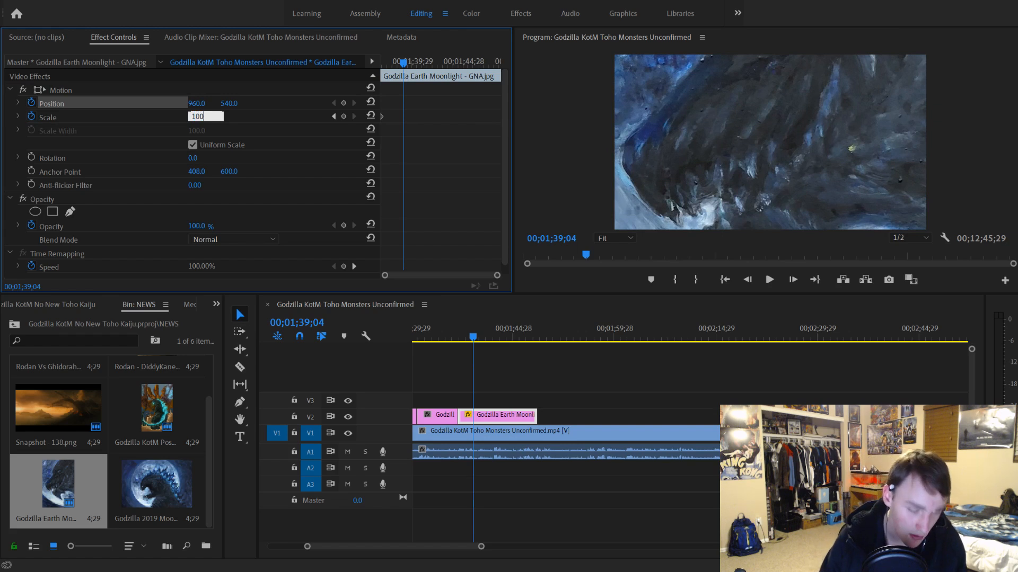
key("Return")
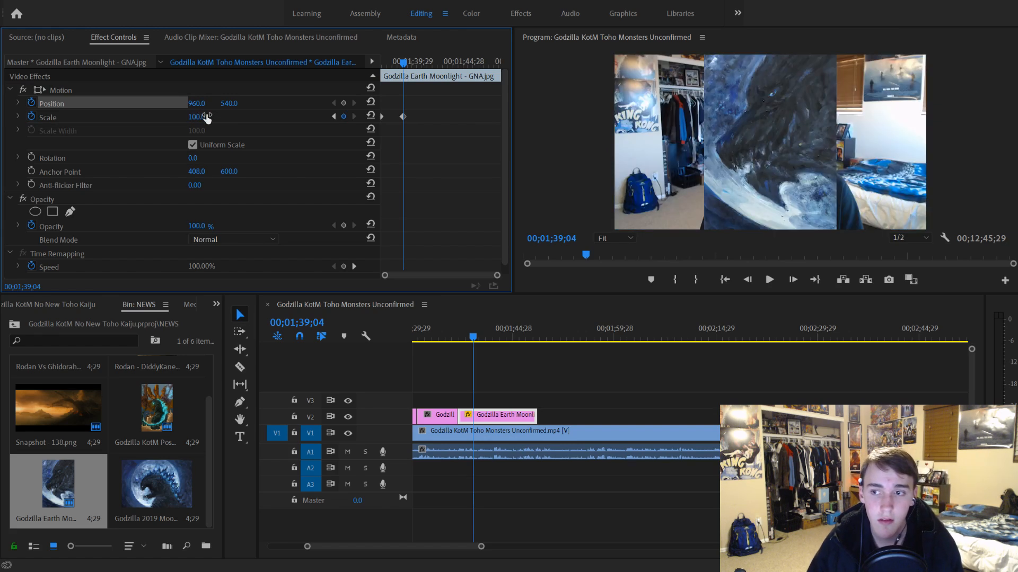
Step: Extend the Godzilla Earth Moonlight clip to 00;01;50;03 and move its ending scale keyframe to the new clip end
left_click(488, 339)
key("space")
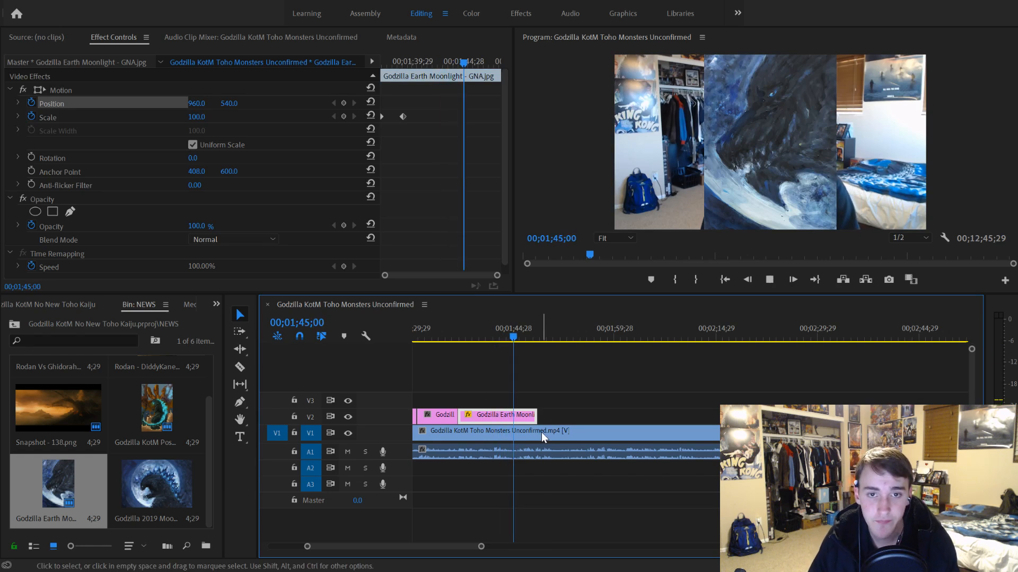
scroll(536, 444, "up", 1)
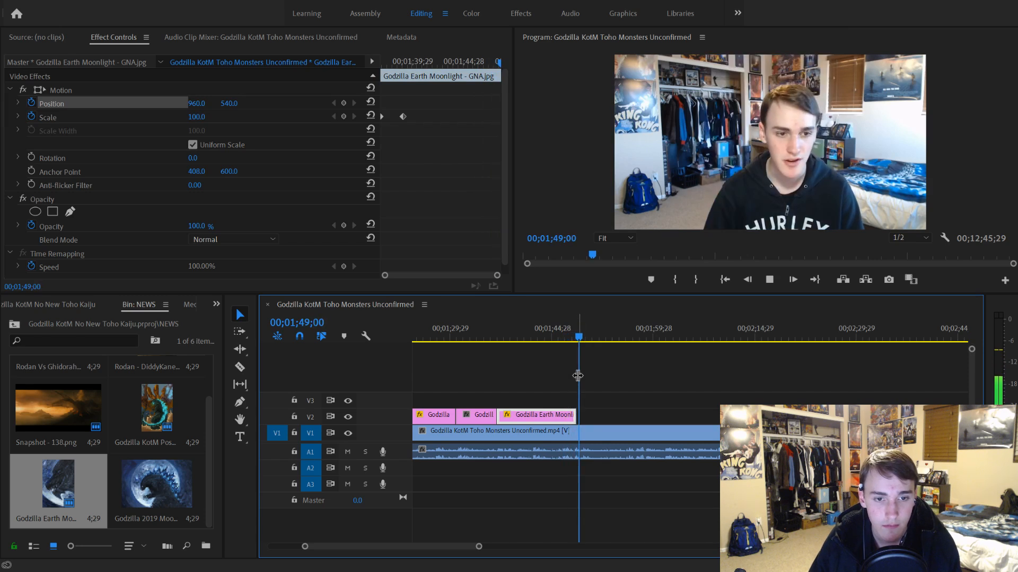
key("space")
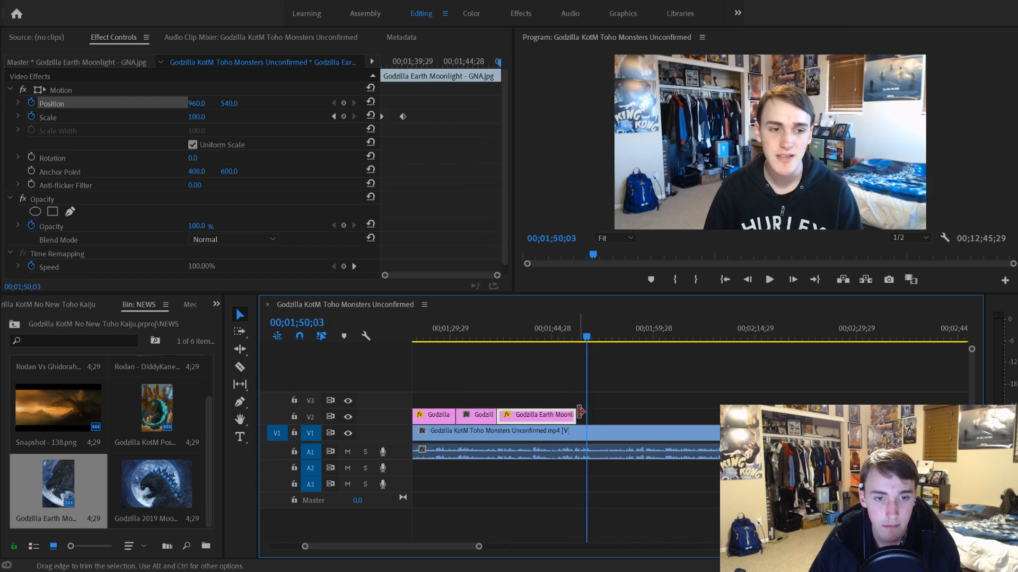
left_click_drag(580, 413, 586, 414)
left_click_drag(403, 117, 499, 116)
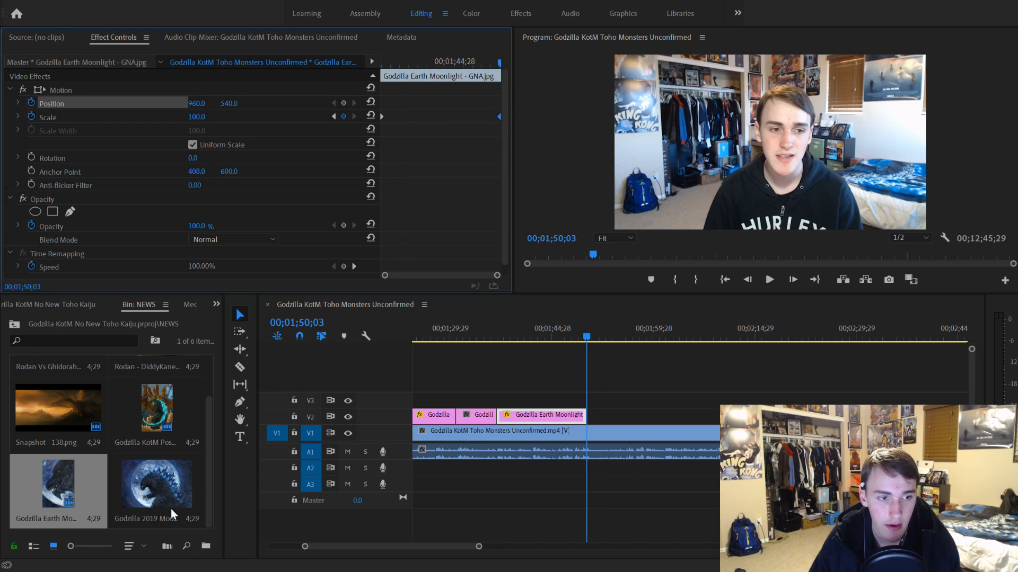
Step: Place the Godzilla 2019 Moonlight image on V2 directly after the Godzilla Earth Moonlight clip and scale it to the frame size
left_click_drag(171, 513, 592, 418)
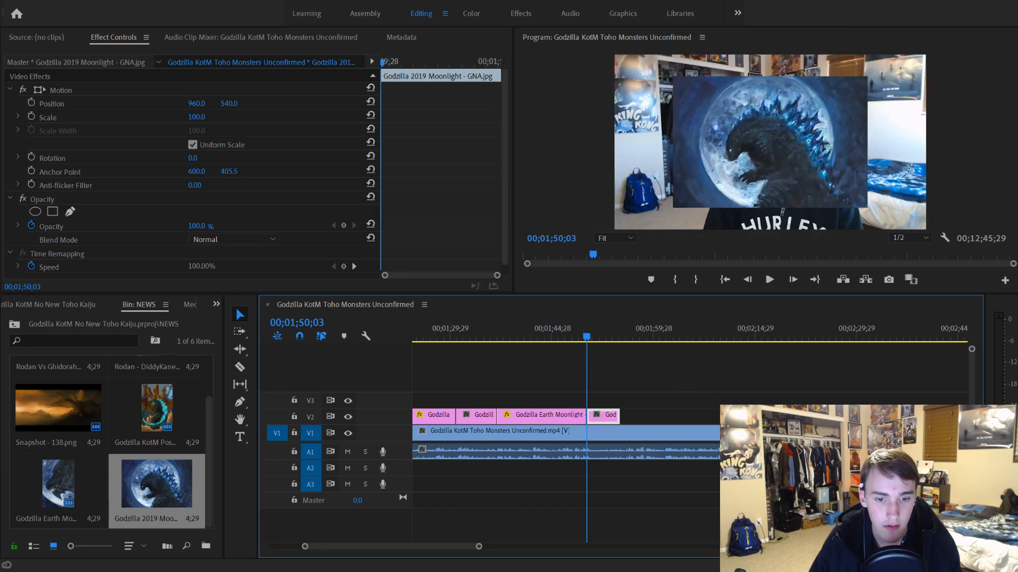
left_click(726, 490)
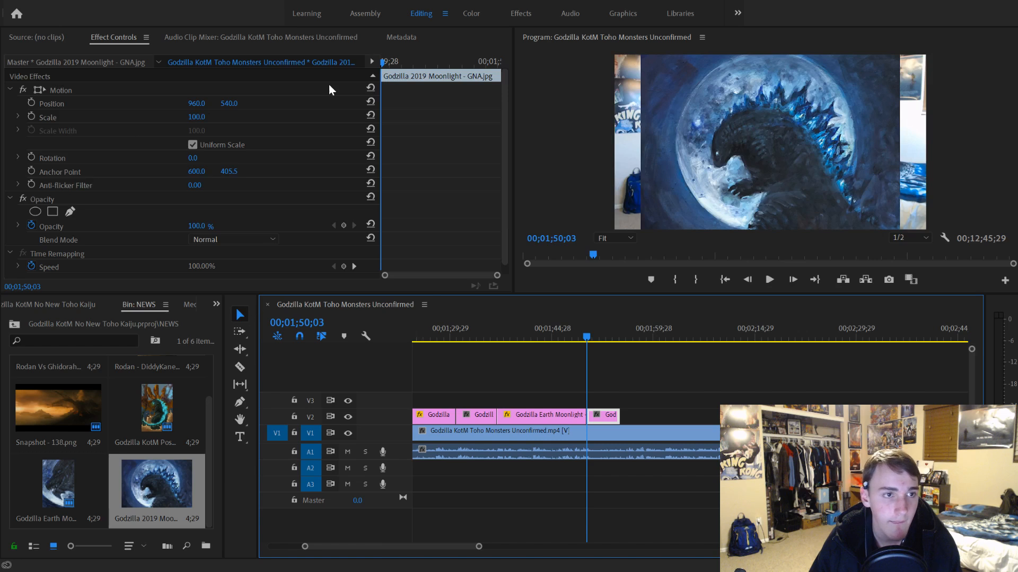
Step: Animate the Godzilla 2019 Moonlight clip from vertical position 634 at its start to 439 at 00;01;54;00, with scale keyframed at 121
left_click(32, 116)
left_click(32, 102)
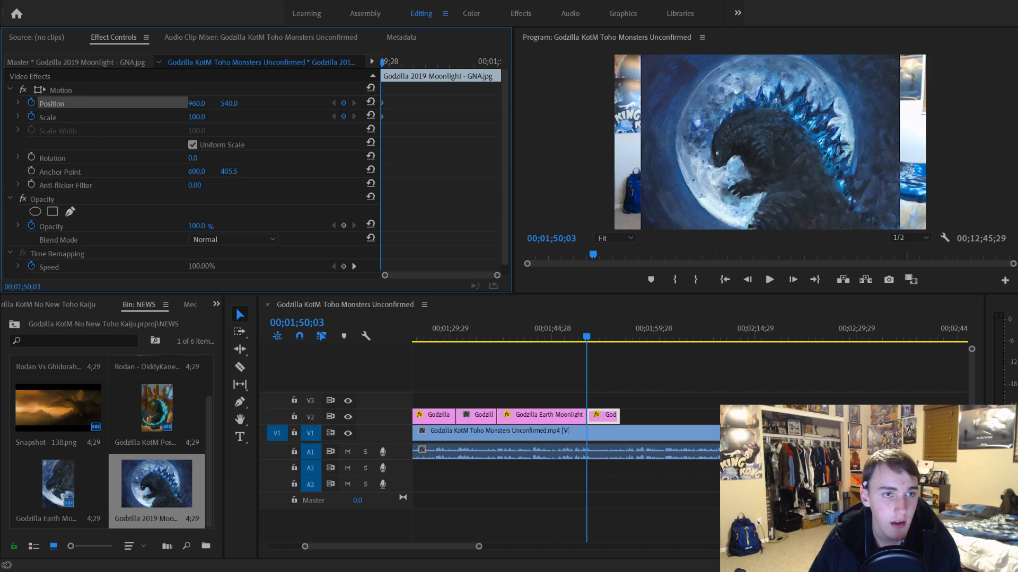
left_click_drag(196, 117, 277, 104)
left_click_drag(390, 64, 470, 78)
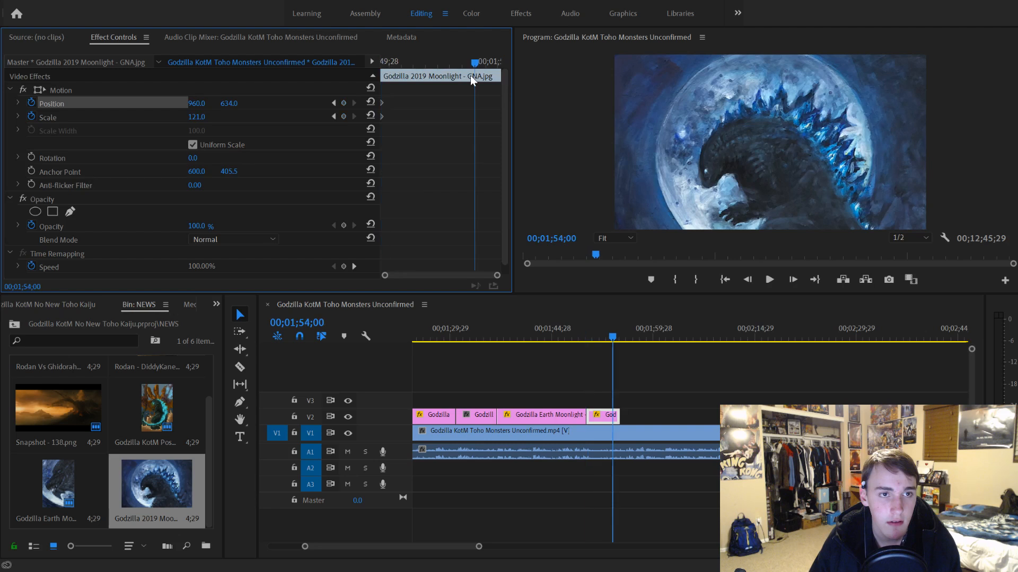
left_click_drag(229, 103, 125, 104)
left_click(443, 64)
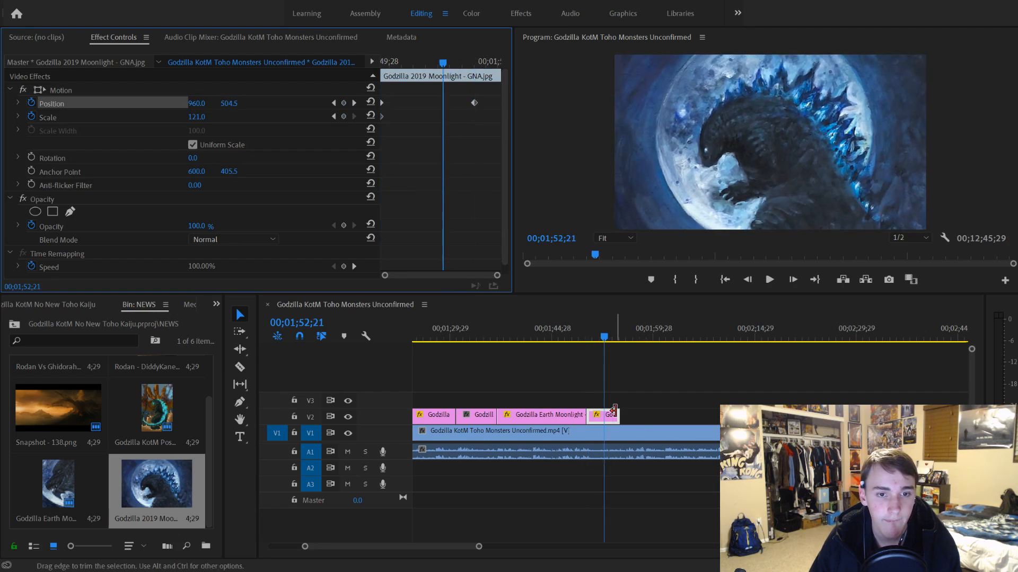
Step: Play through the Godzilla 2019 Moonlight section and adjust the clip's end to 00;02;01;22
left_click(570, 329)
key("space")
scroll(542, 425, "down", 3)
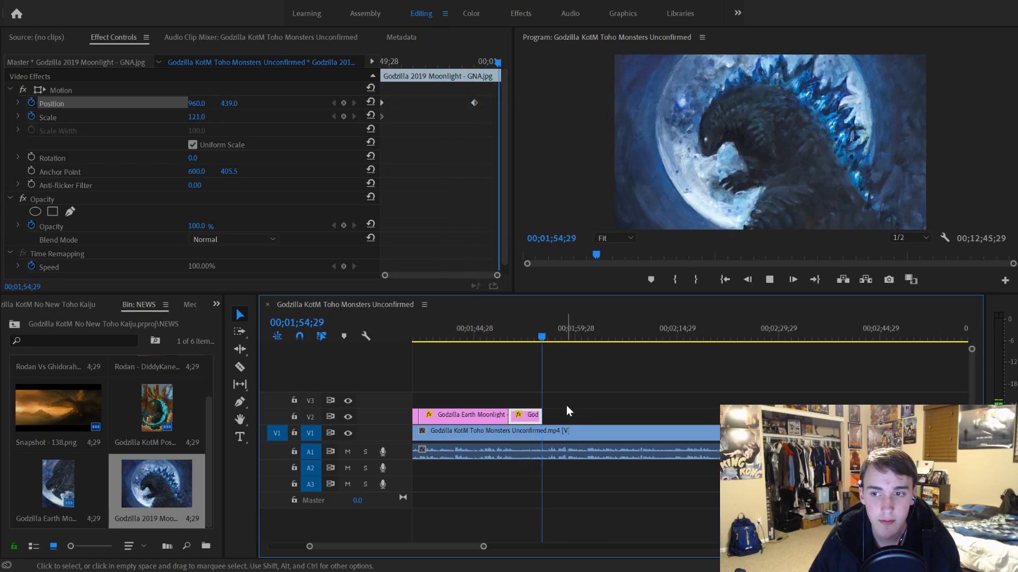
left_click_drag(540, 416, 683, 420)
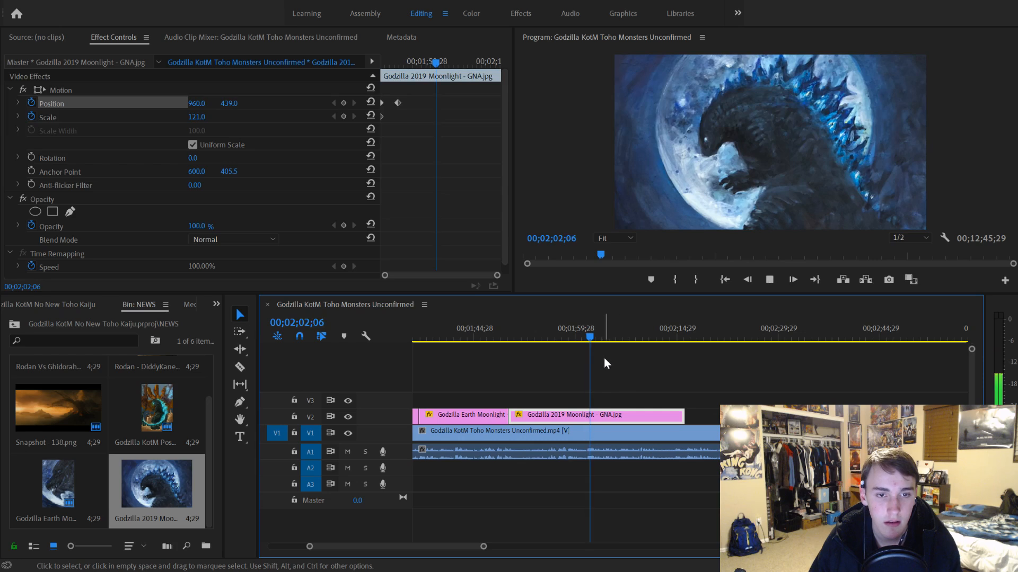
left_click(584, 336)
left_click_drag(584, 336, 587, 336)
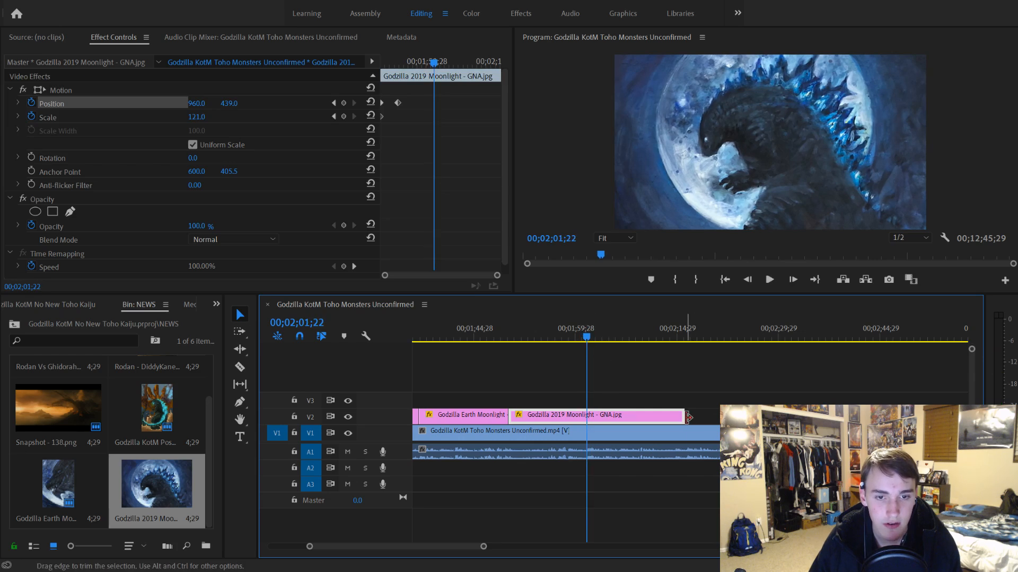
left_click_drag(684, 420, 587, 422)
Step: Move the Godzilla 2019 Moonlight clip's ending position keyframe to the clip's end and preview the pan
left_click(556, 336)
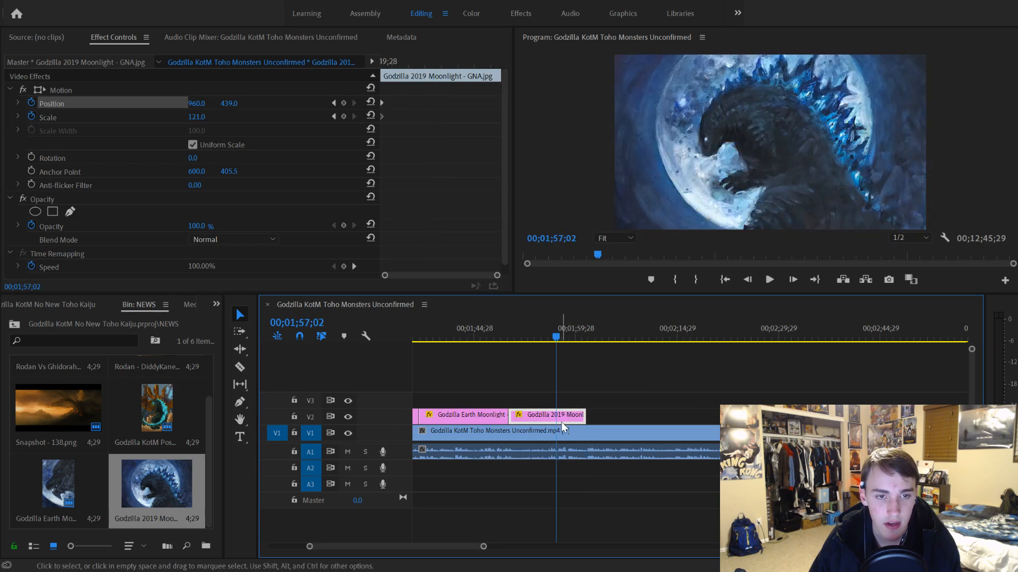
left_click(504, 438)
left_click(537, 416)
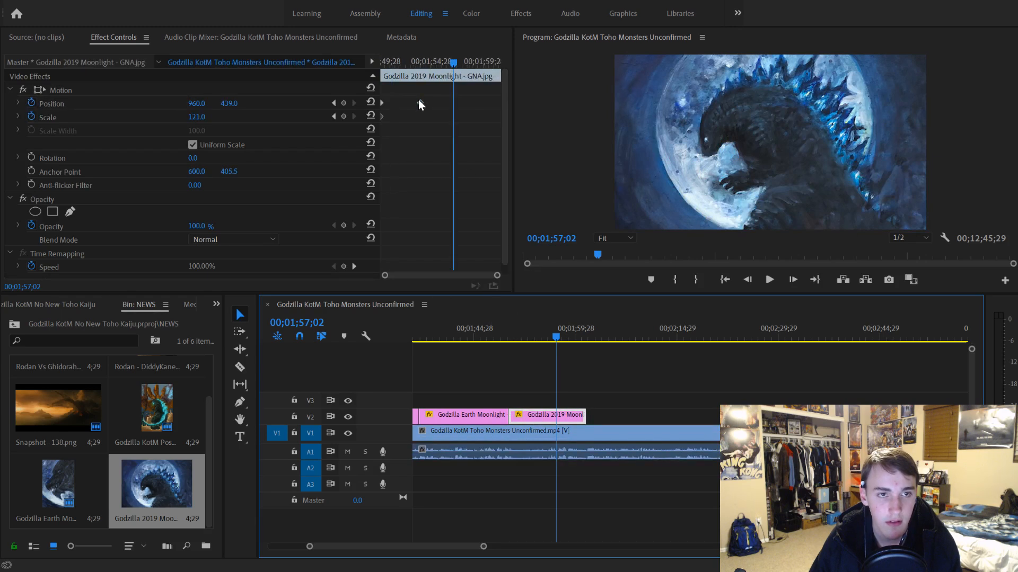
left_click_drag(420, 103, 499, 103)
key("space")
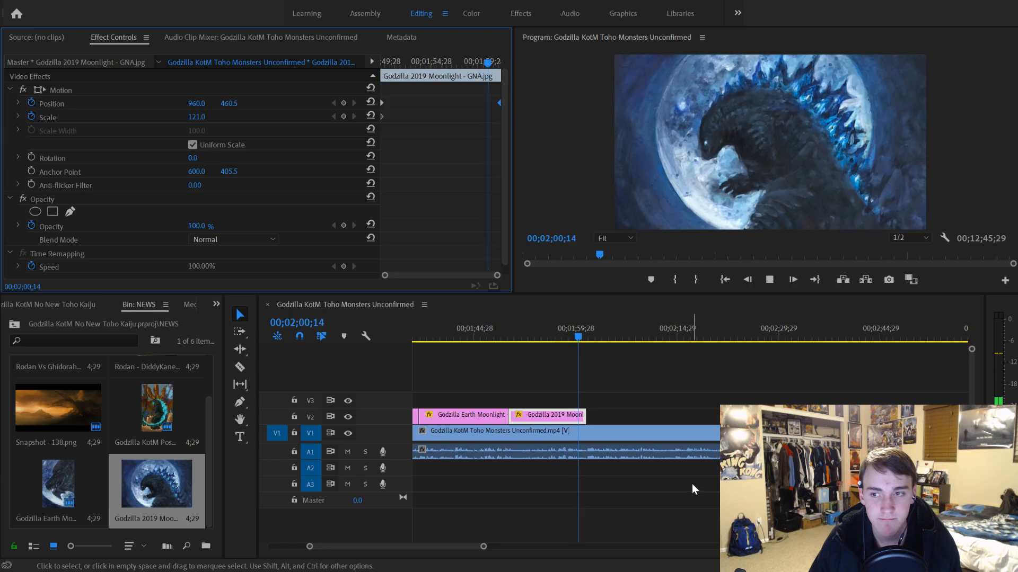
scroll(692, 482, "down", 3)
scroll(692, 482, "up", 1)
key("space")
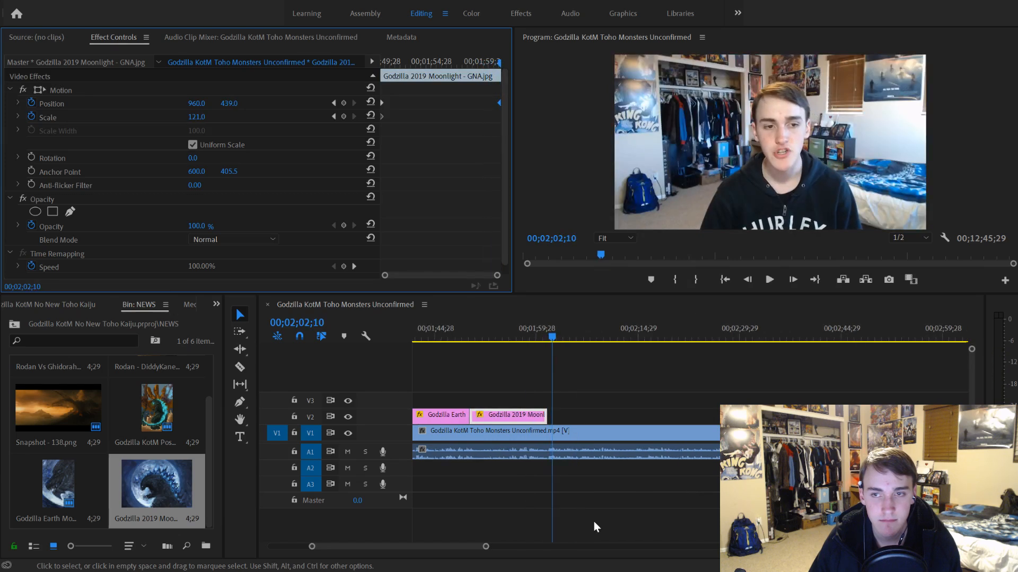
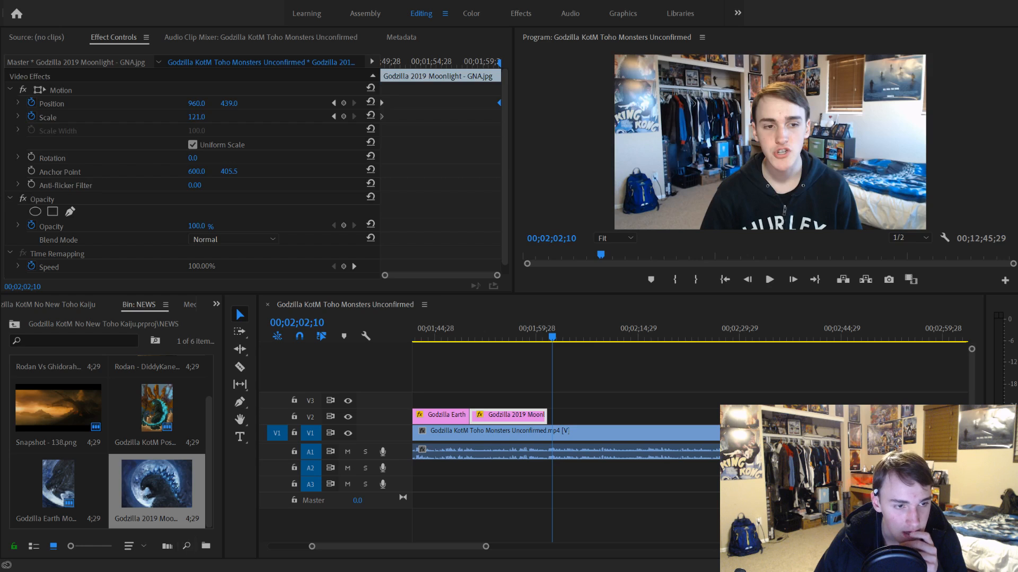
Step: Import the Godzilla Vs King G... poster image into the NEWS bin and order it after the Godzilla 2019 Moonlight image
scroll(111, 442, "up", 2)
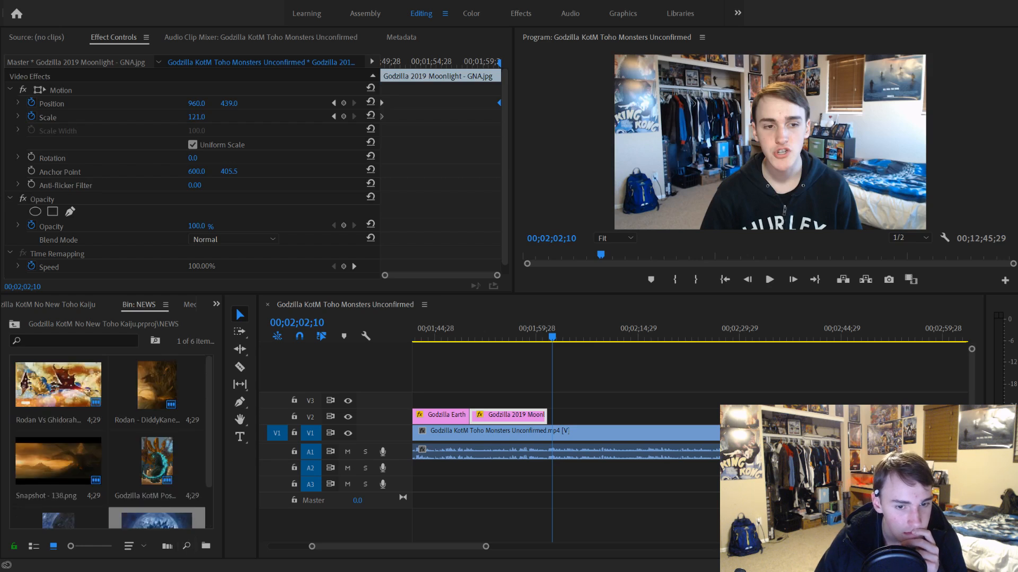
scroll(111, 442, "down", 2)
scroll(112, 443, "up", 2)
scroll(111, 443, "down", 2)
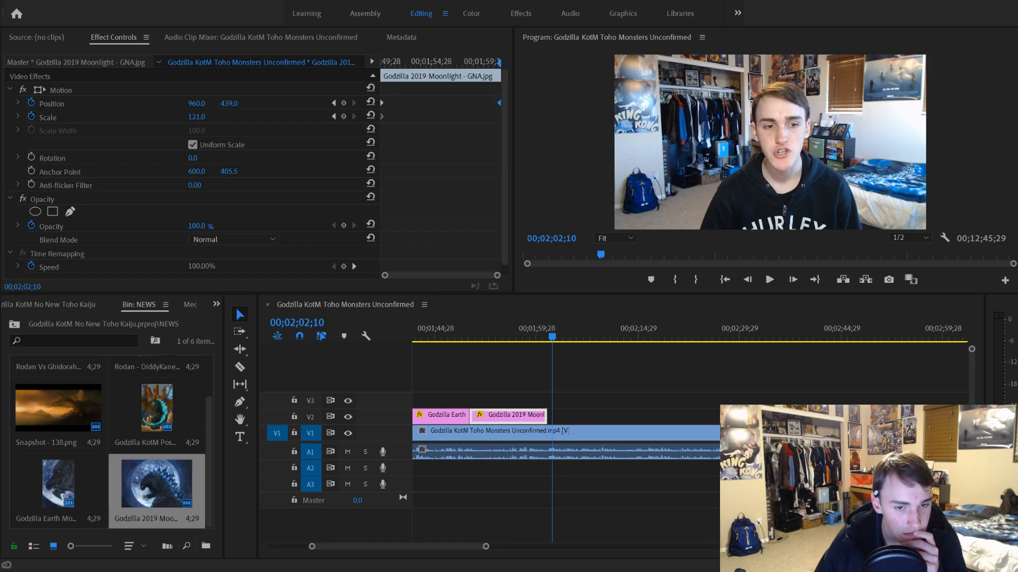
key("ctrl+i")
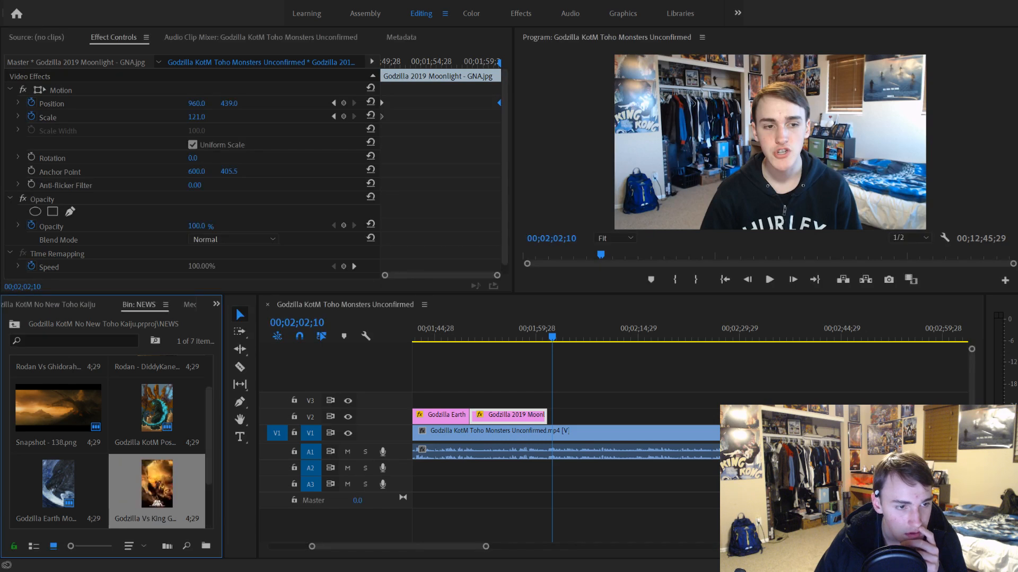
left_click_drag(131, 486, 168, 527)
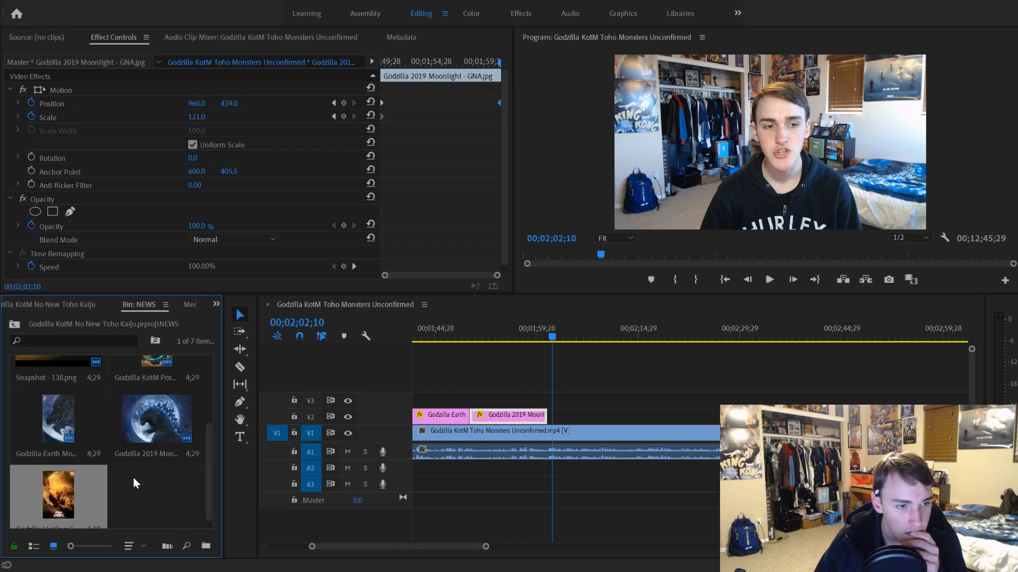
Step: Add the KotM Poster Rewo... and Godzilla King of the... images to the NEWS bin, ordering the Godzilla King image first
left_click_drag(87, 495, 549, 424)
left_click_drag(181, 511, 208, 514)
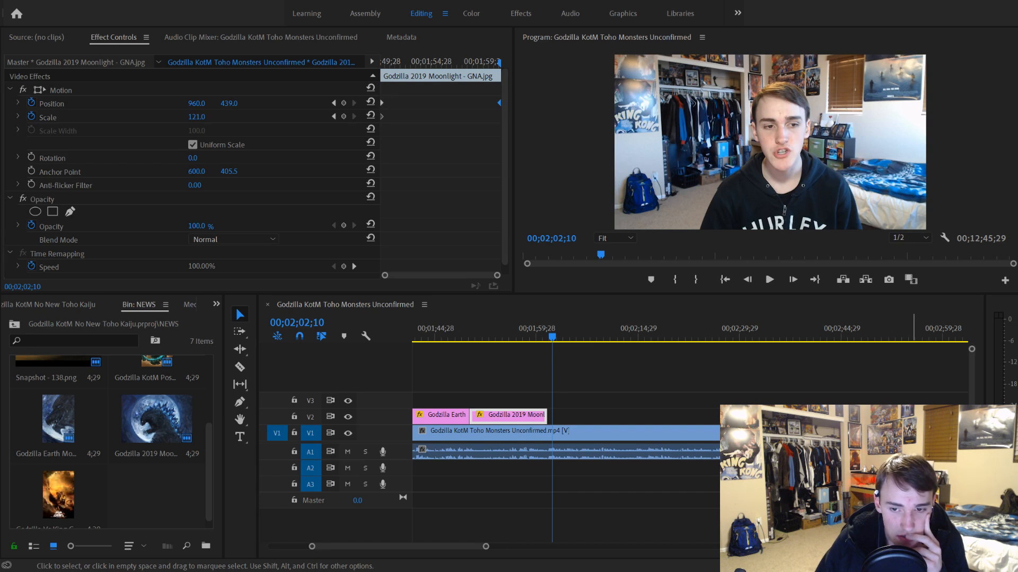
left_click_drag(914, 371, 156, 493)
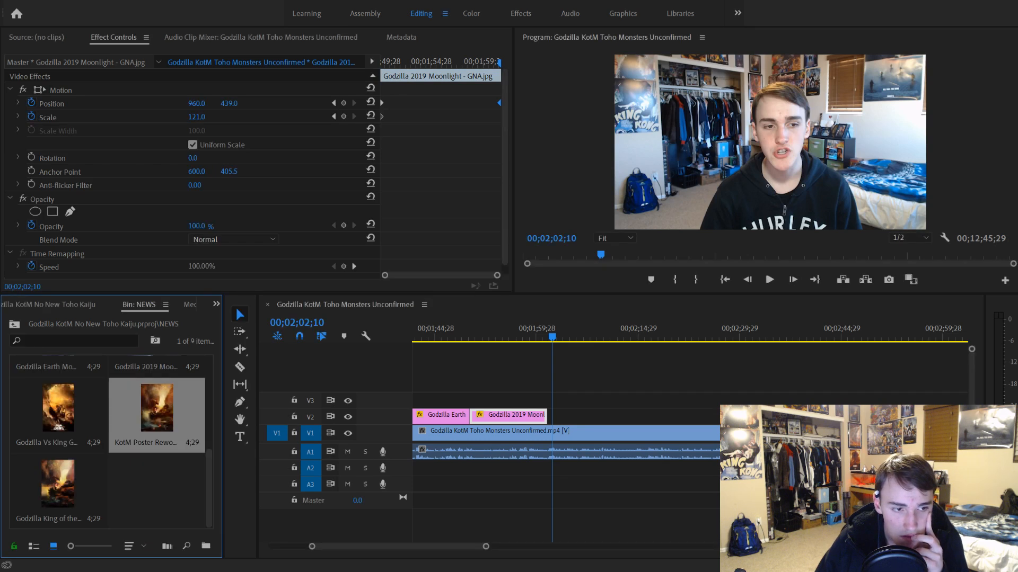
left_click_drag(109, 422, 111, 423)
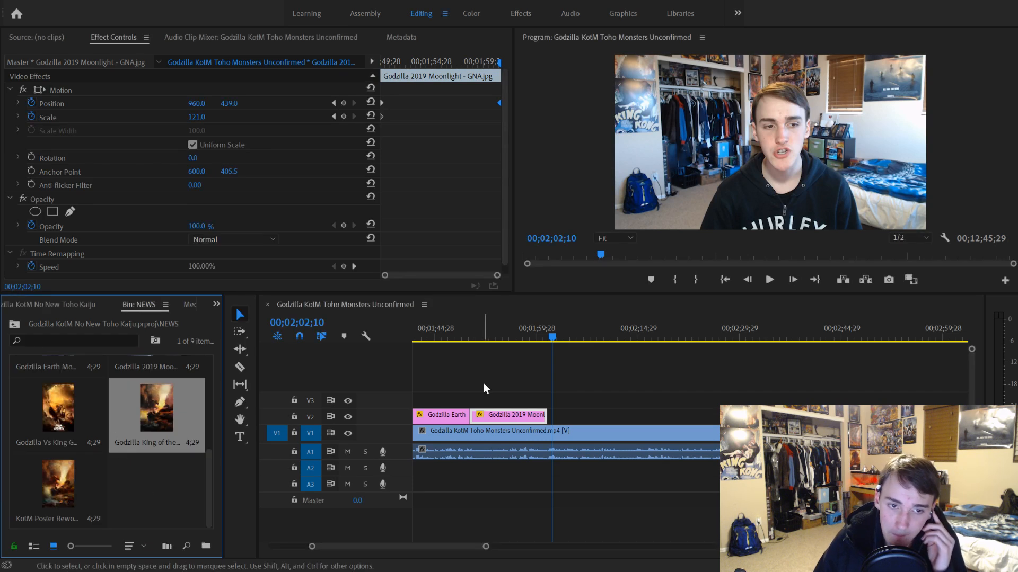
Step: Play back the timeline from about 00;01;44;23 through the Godzilla Earth and Godzilla 2019 Moonlight clips
left_click(488, 335)
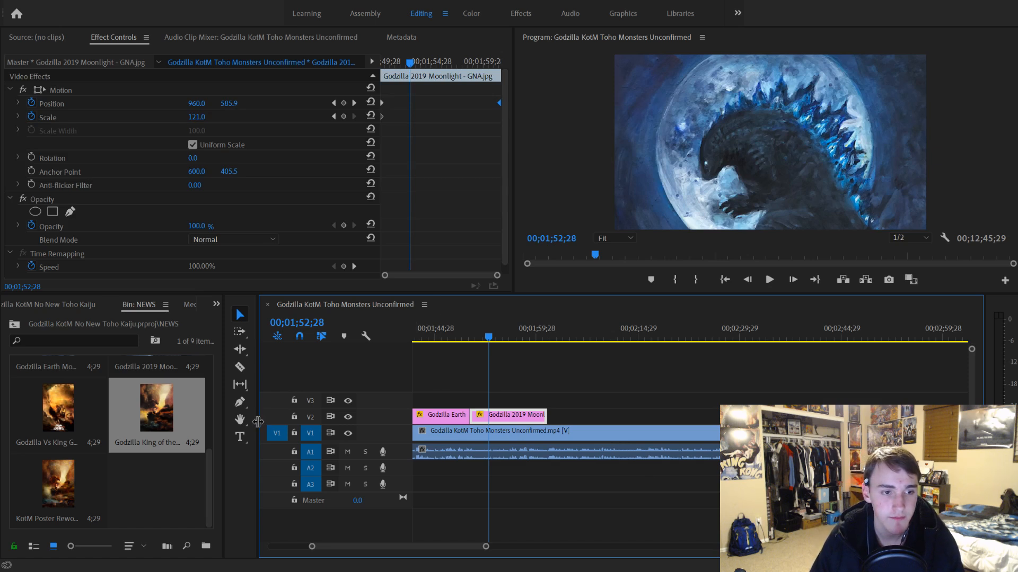
mouse_move(258, 421)
left_mouse_down()
mouse_move(224, 410)
mouse_move(241, 411)
left_mouse_up()
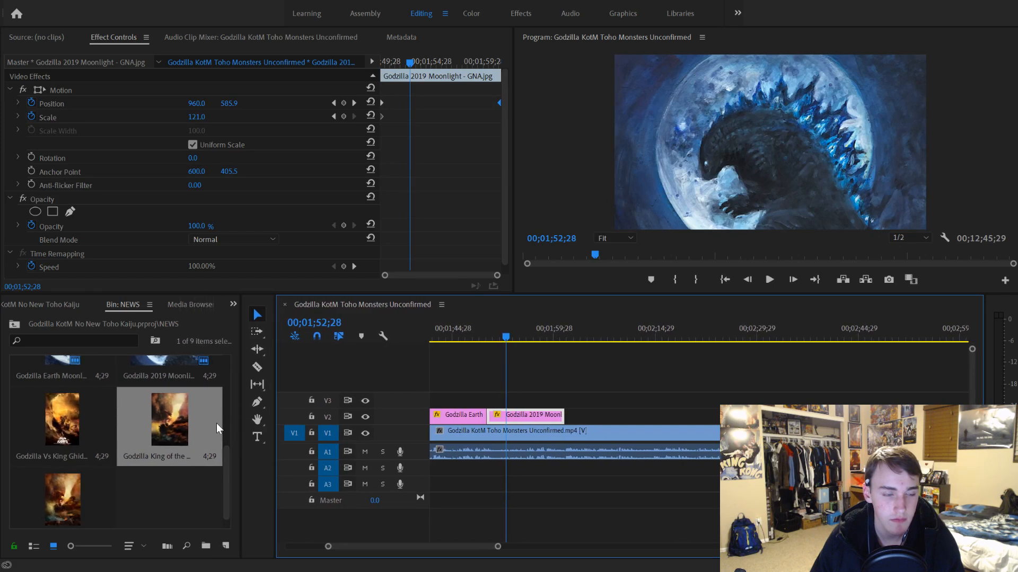
left_click(449, 333)
key("space")
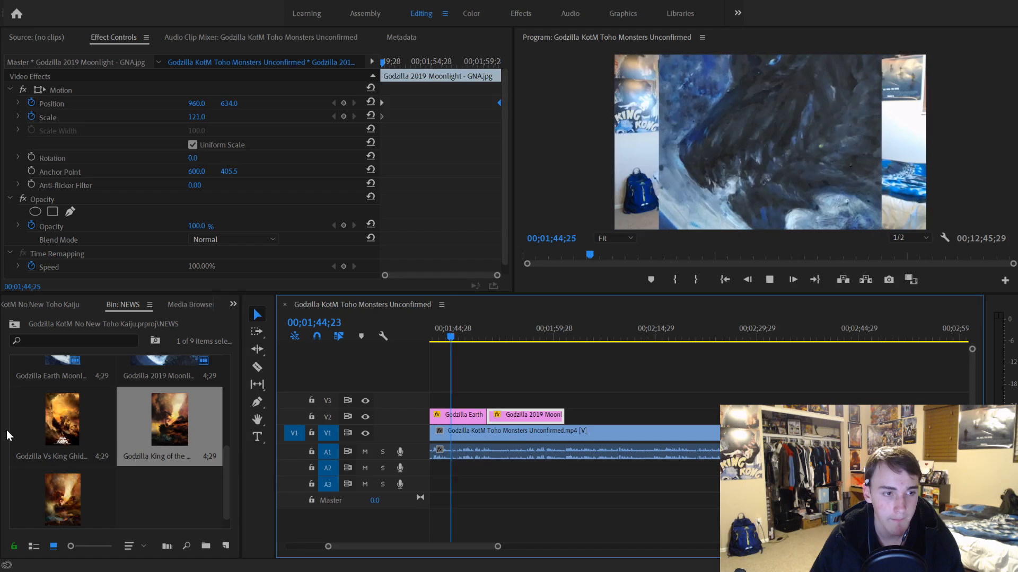
key("space")
left_click_drag(2, 430, 3, 429)
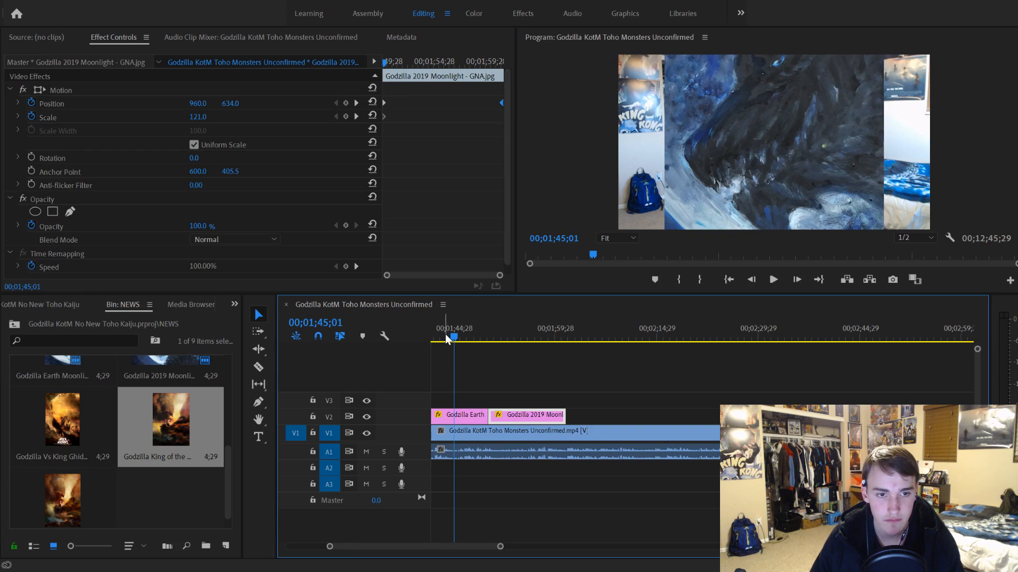
key("space")
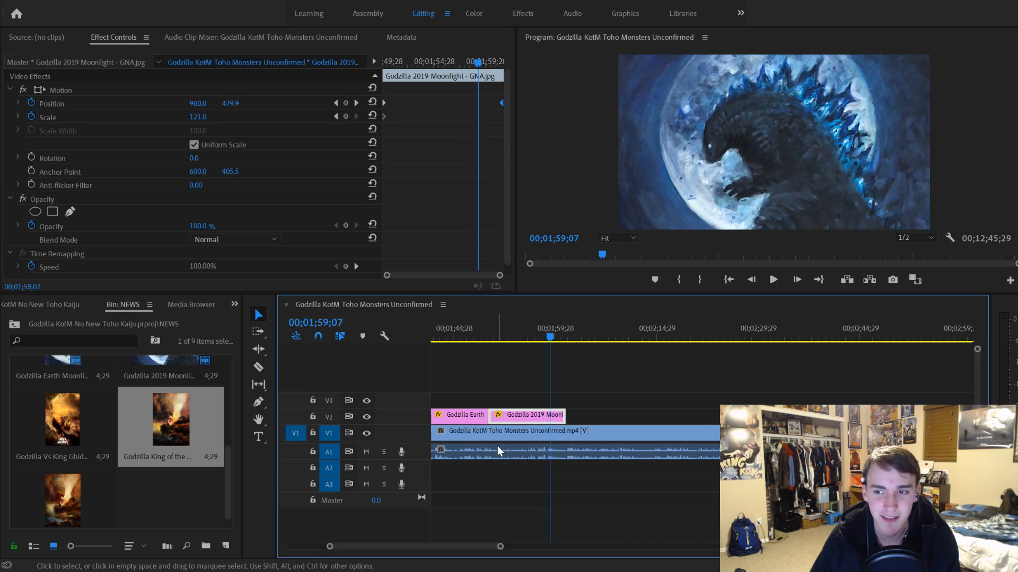
key("space")
Step: Place the Godzilla Vs King Ghidorah image on V2 directly after the Godzilla 2019 Moonlight clip and select it
scroll(492, 435, "right", 3)
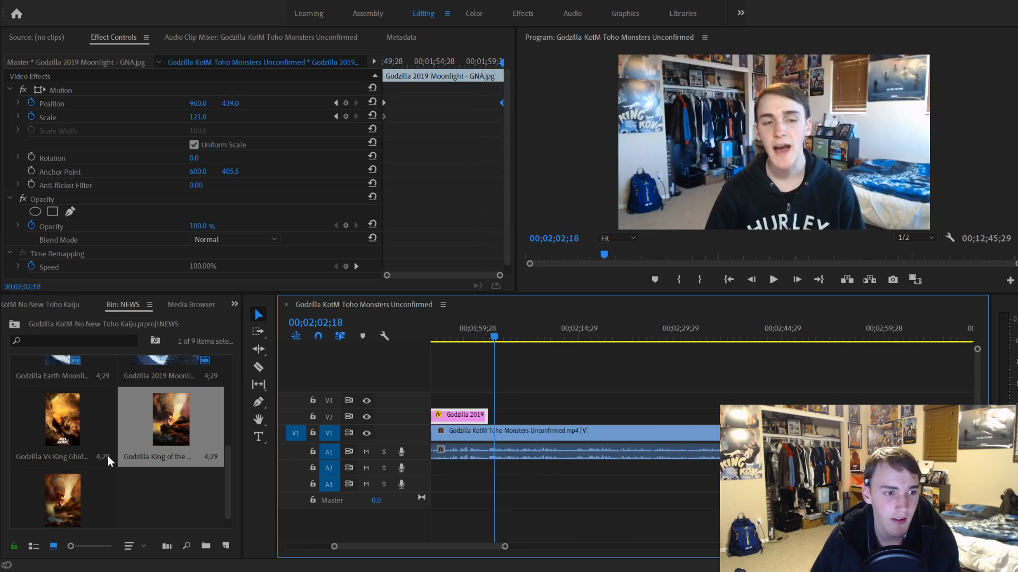
left_click_drag(63, 424, 498, 416)
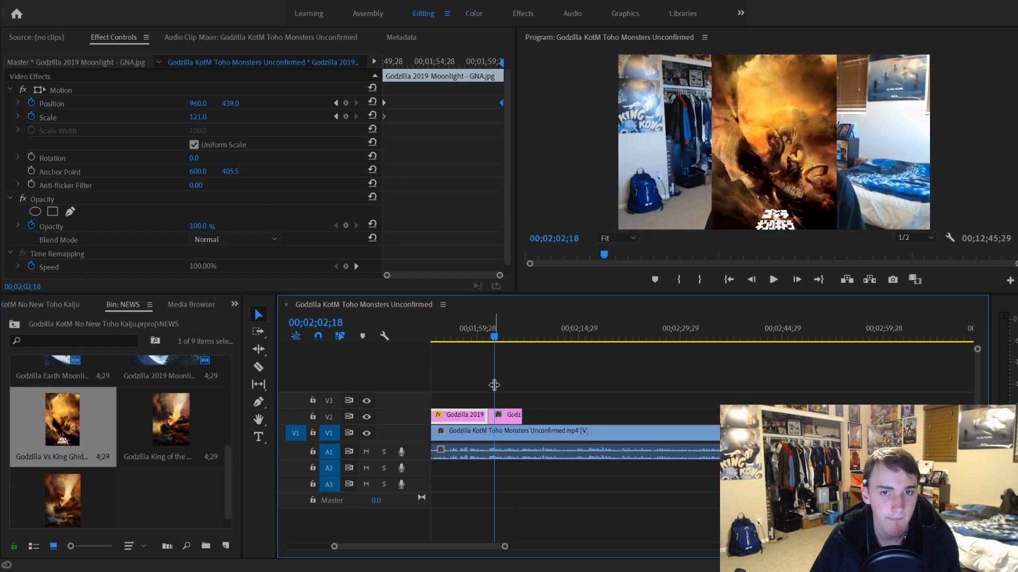
left_click(513, 418)
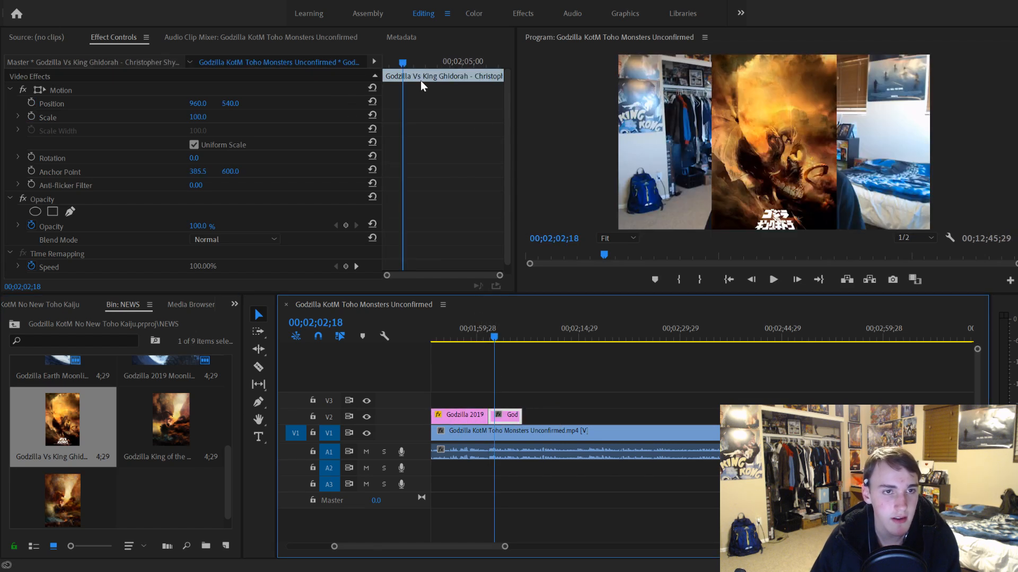
Step: Keyframe the Godzilla Vs King Ghidorah clip's scale from 100 at its start to 257 at its end
left_click_drag(403, 63, 311, 76)
left_click(28, 115)
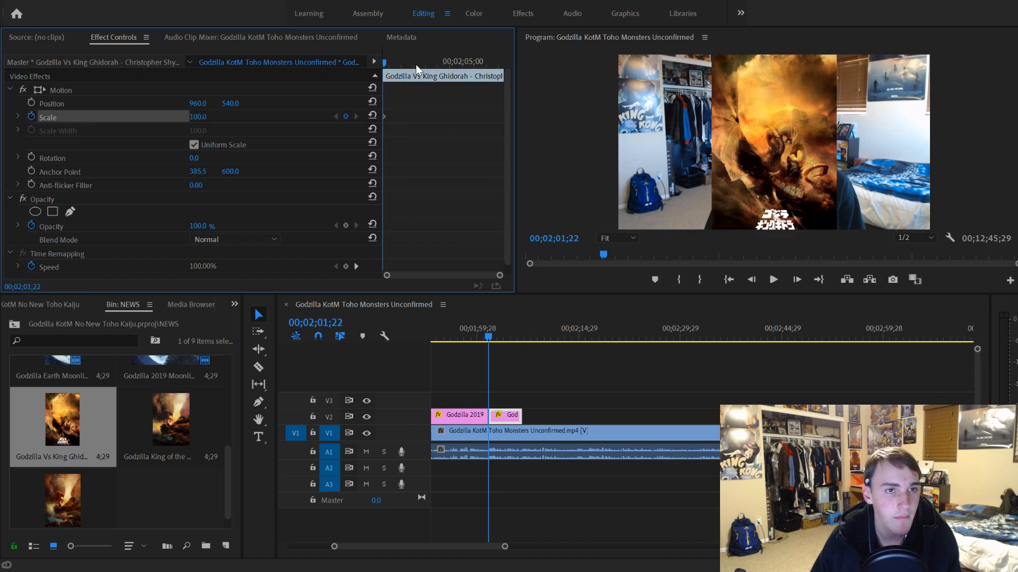
left_click_drag(385, 63, 415, 64)
left_click_drag(198, 117, 297, 116)
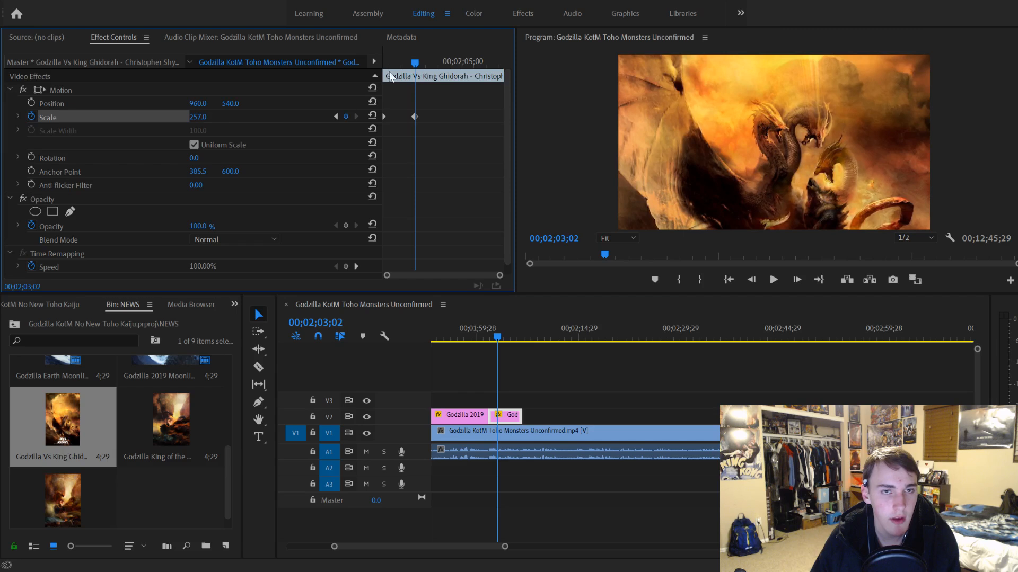
left_click_drag(418, 64, 397, 68)
left_click_drag(415, 116, 502, 116)
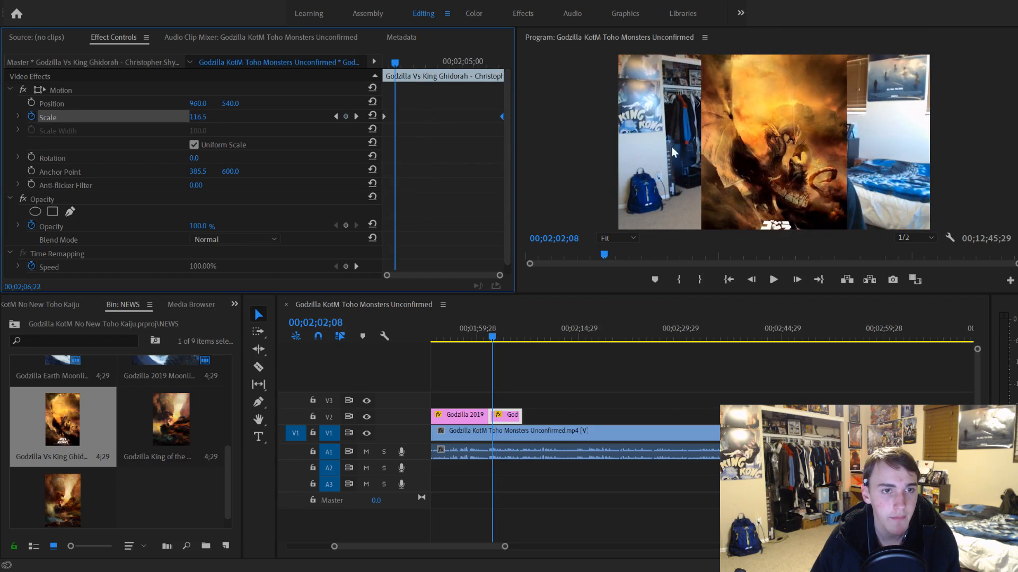
Step: Extend the Godzilla Vs King Ghidorah clip on V2 and move its ending scale keyframe to the new clip end
left_click(472, 336)
key("space")
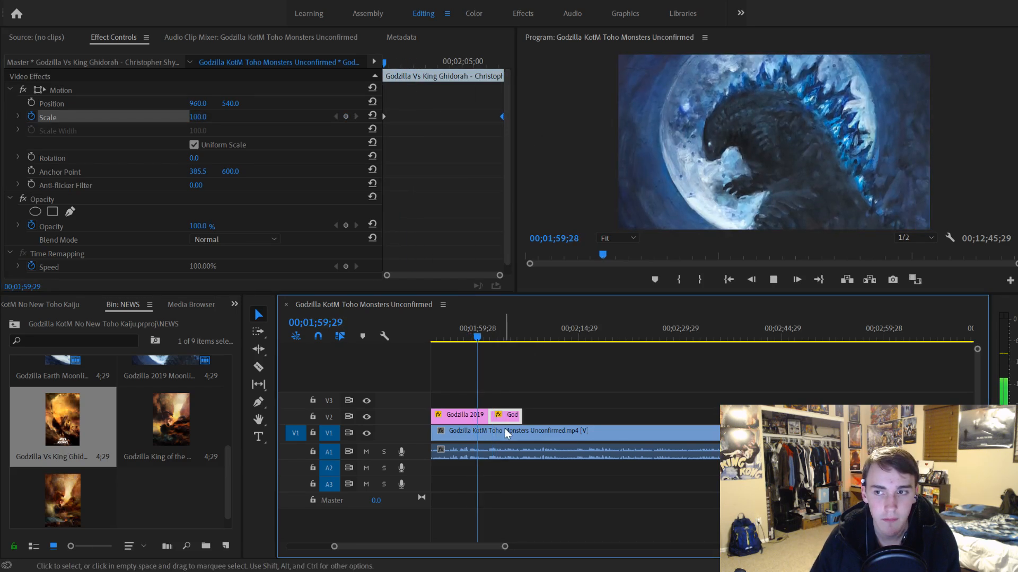
key("space")
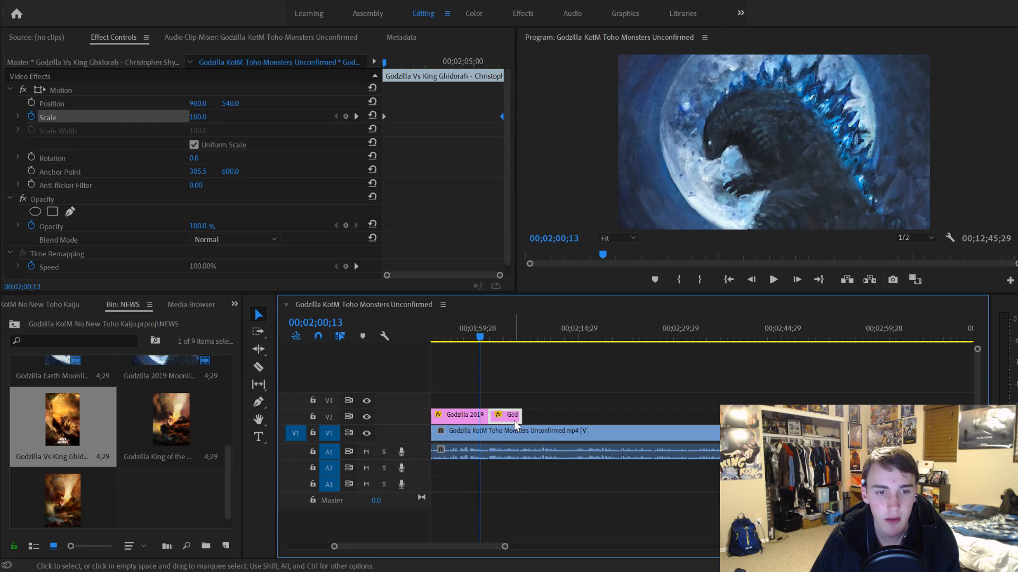
left_click_drag(517, 419, 634, 417)
left_click(558, 437)
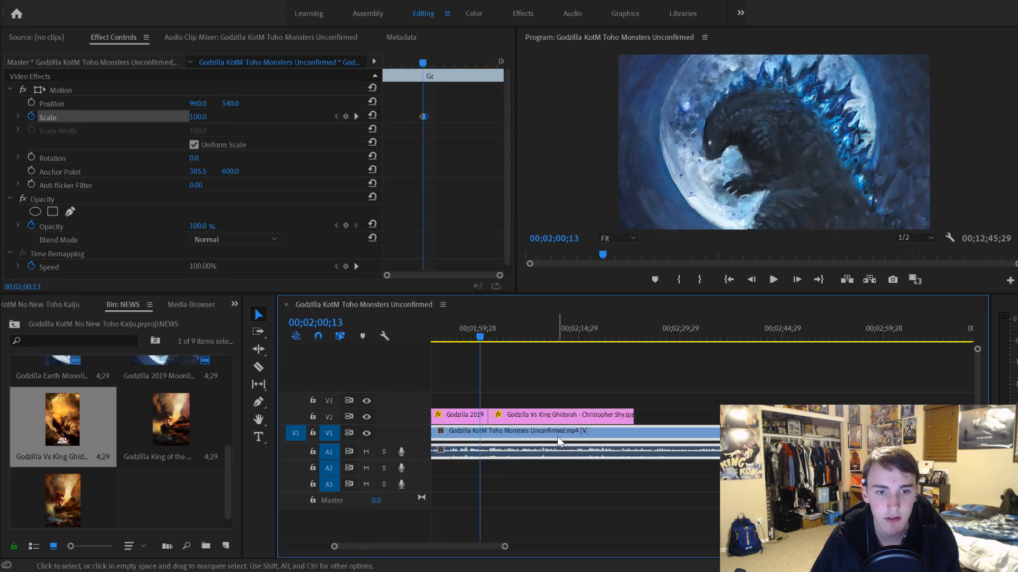
left_click(543, 414)
left_click(405, 103)
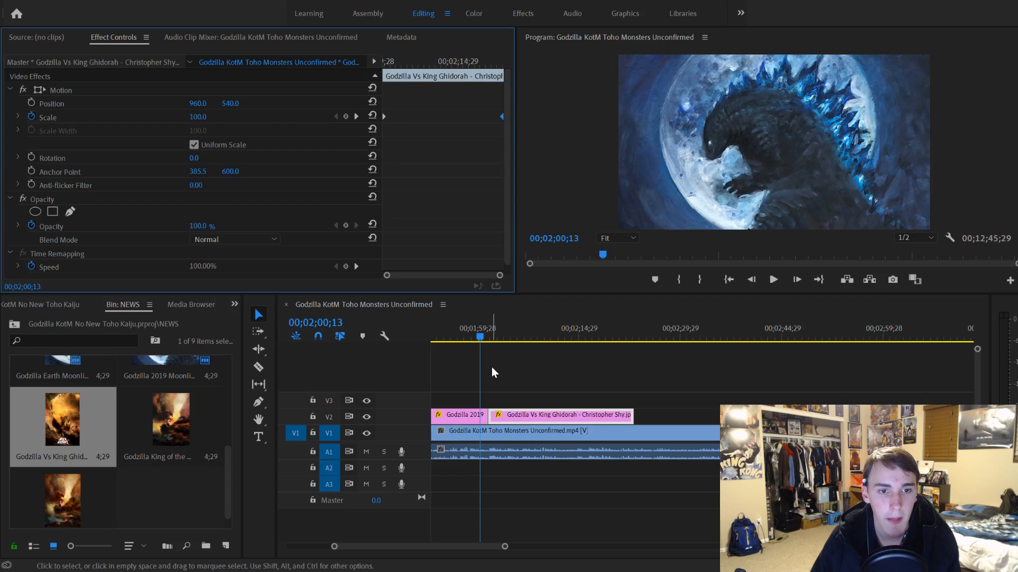
Step: Preview the Godzilla Vs King Ghidorah clip's zoom from 00;02;00;13 and clear the selection in the NEWS bin
key("space")
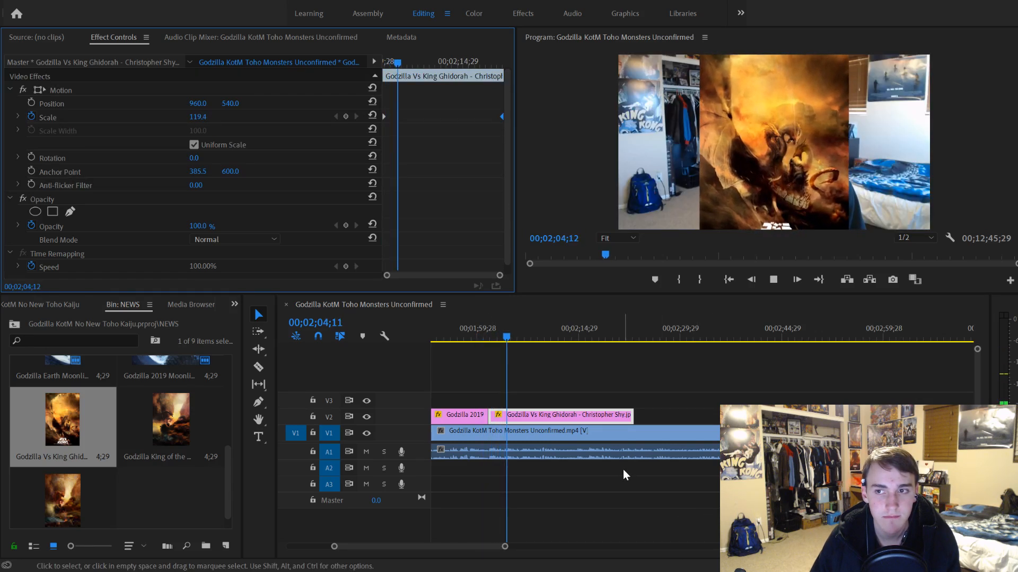
key("space")
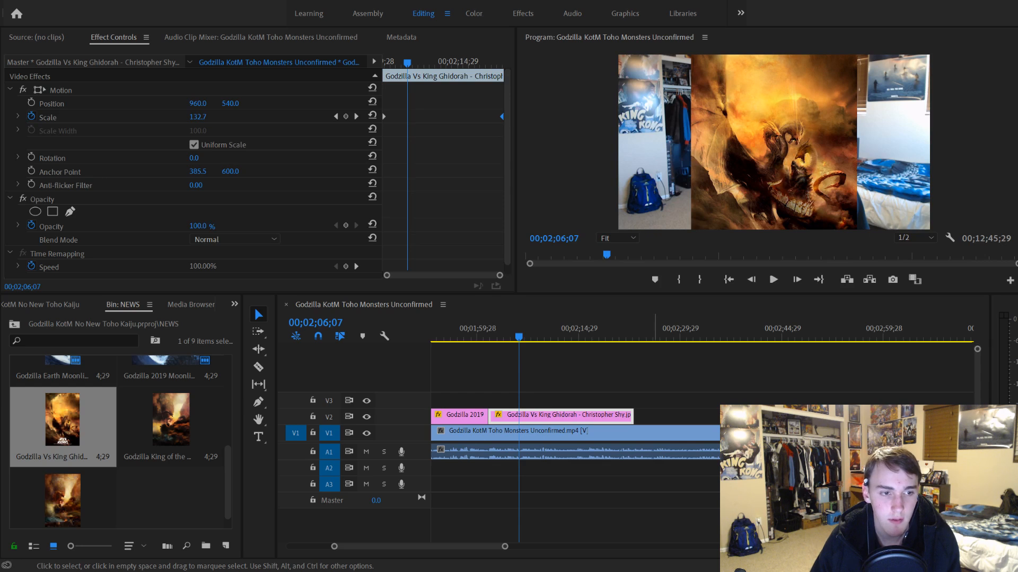
left_click(176, 503)
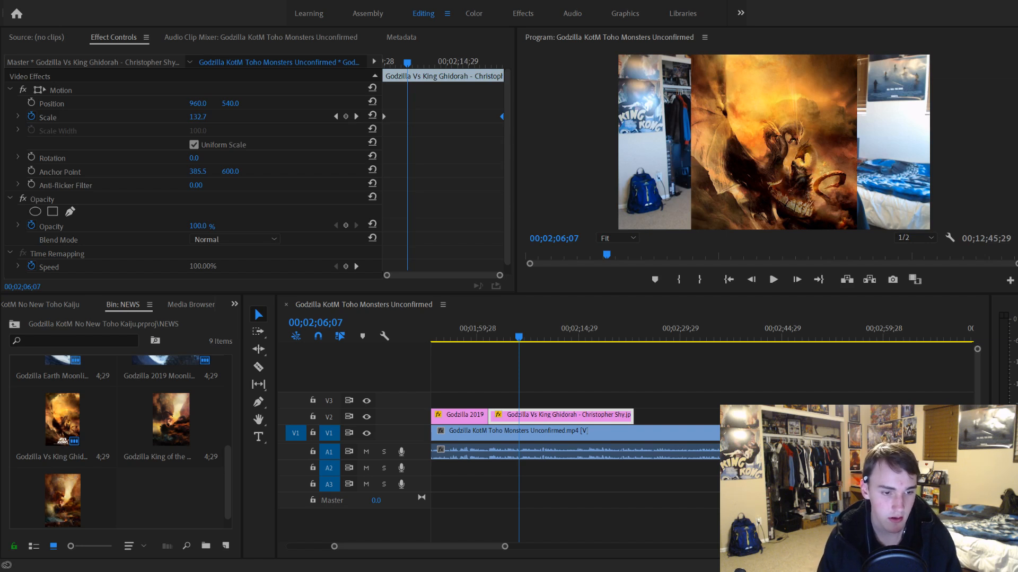
left_click(172, 501)
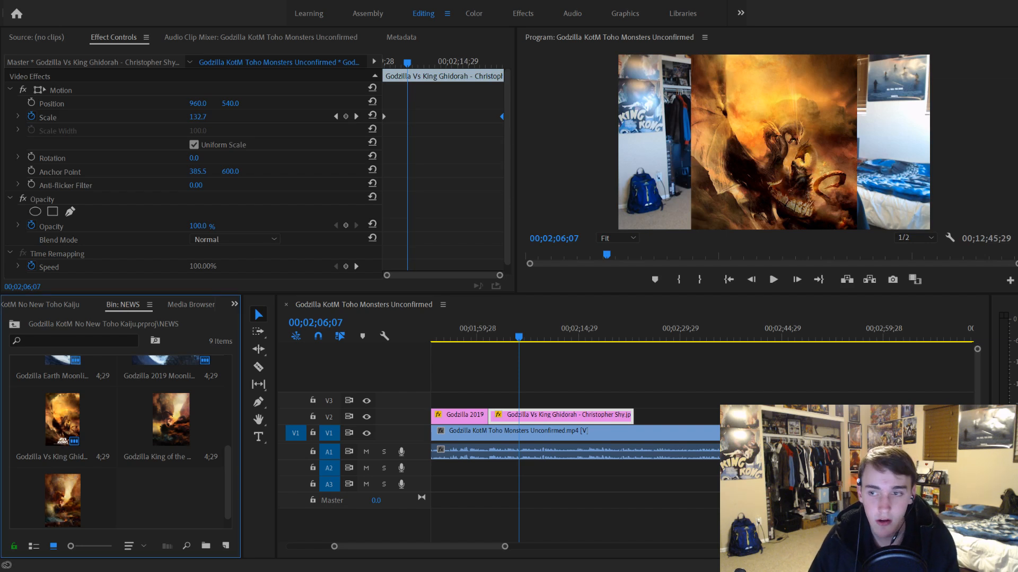
Step: Review the talking-head footage between about 00;00;23;00 and 00;00;28;00, before the Rodan Vs Ghidorah clip
left_click_drag(419, 546, 374, 548)
left_click(619, 336)
key("space")
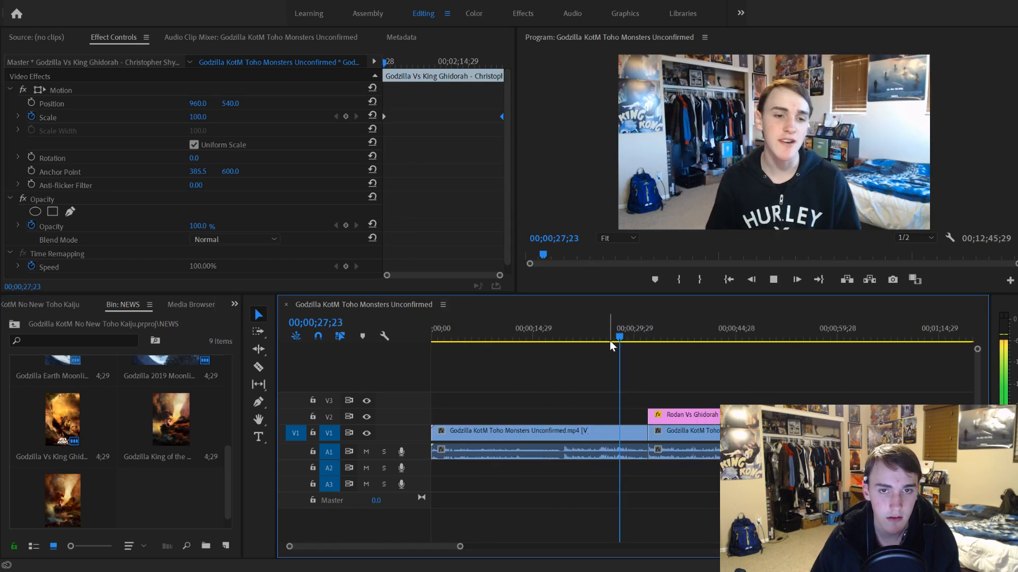
left_click(586, 337)
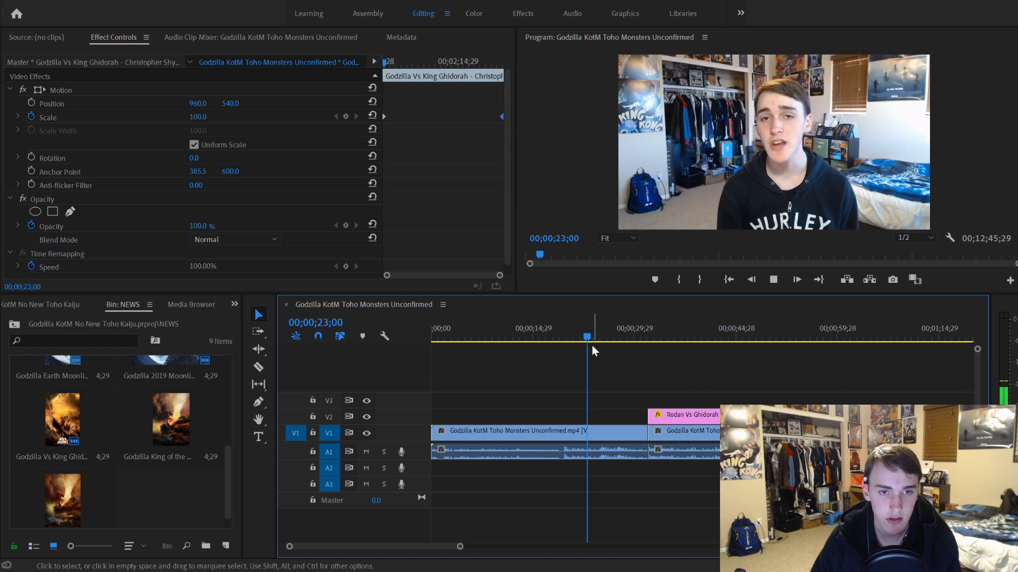
key("space")
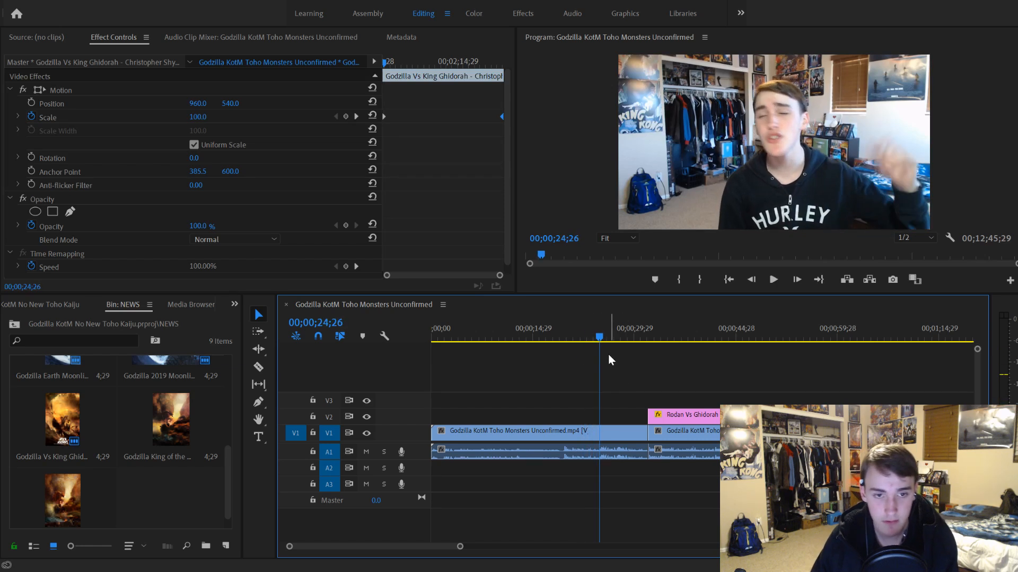
key("space")
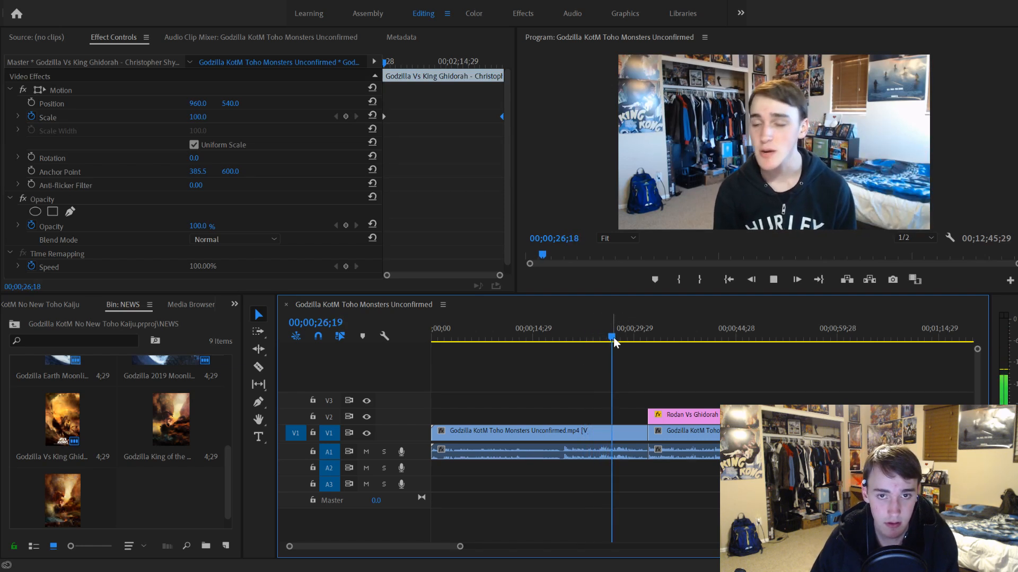
mouse_move(609, 336)
left_mouse_down()
mouse_move(626, 346)
mouse_move(614, 337)
left_mouse_up()
key("space")
key("space")
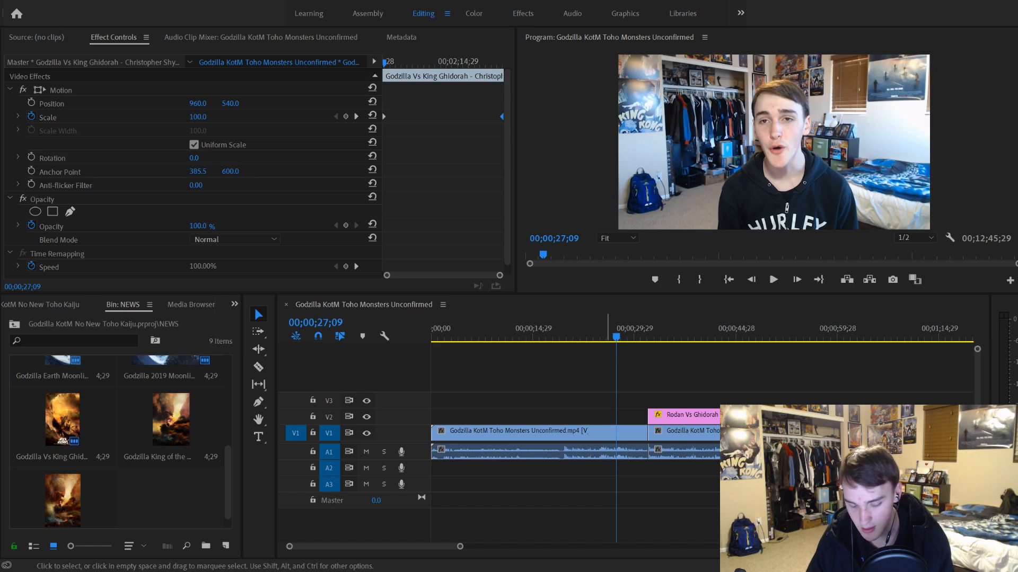
Step: Add the Godzilla KotM SDCC image to the NEWS bin
left_click(641, 371)
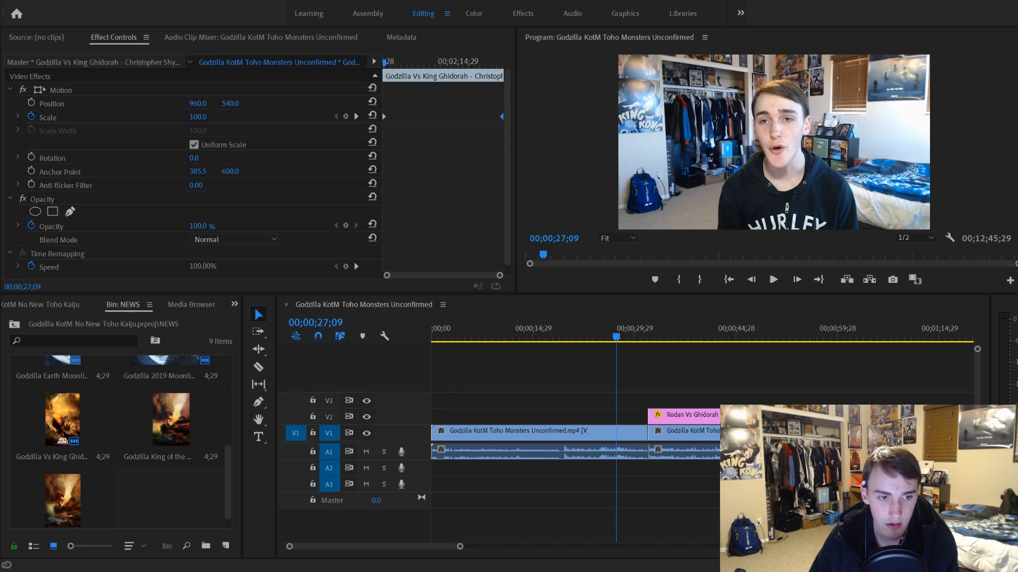
left_click(592, 337)
scroll(488, 423, "down", 1)
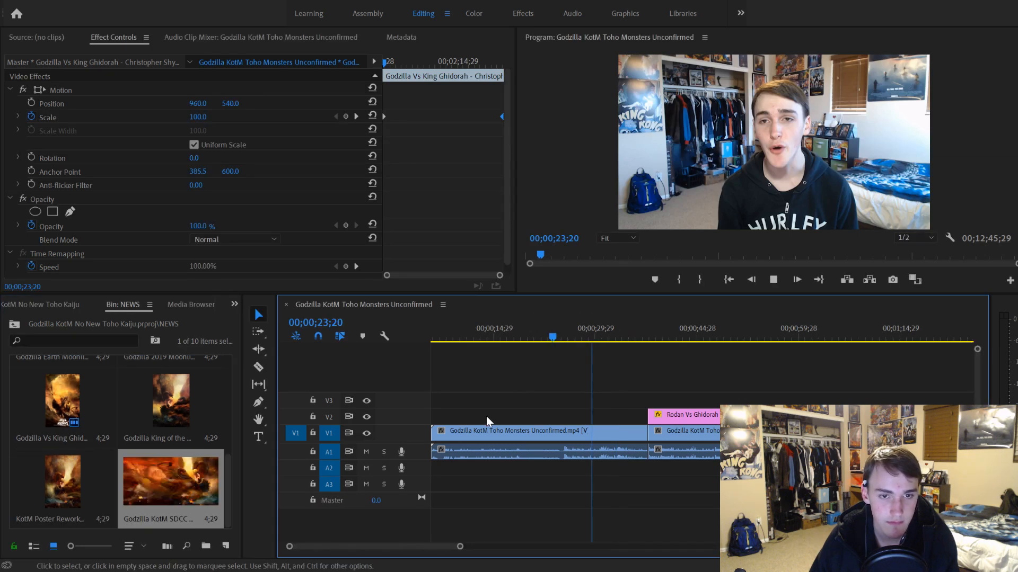
Step: Play the timeline from 00;01;59;20 through the Godzilla Vs King Ghidorah clip, checking its zoom, and return to 00;02;06;24
scroll(488, 423, "down", 5)
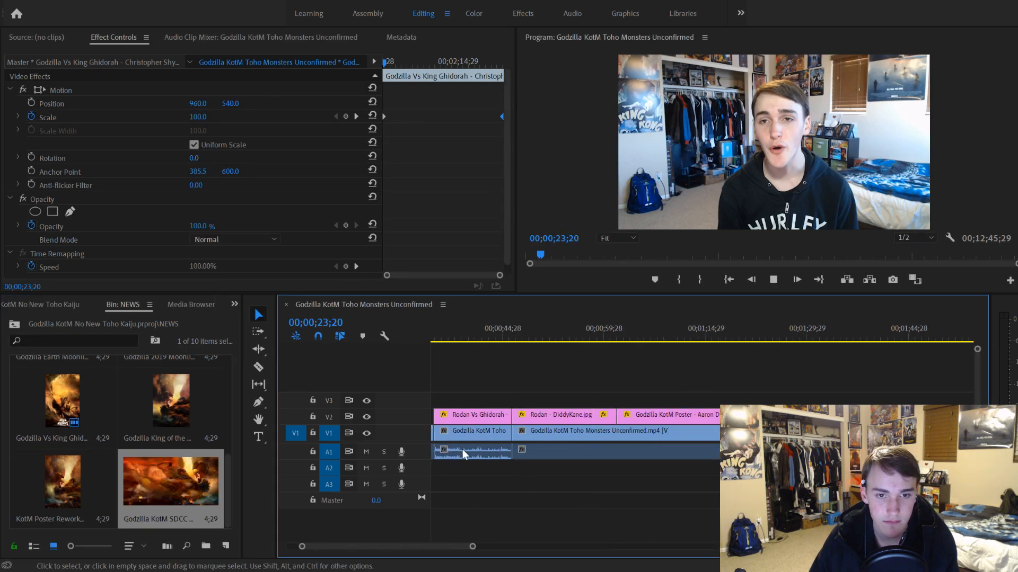
left_click(814, 333)
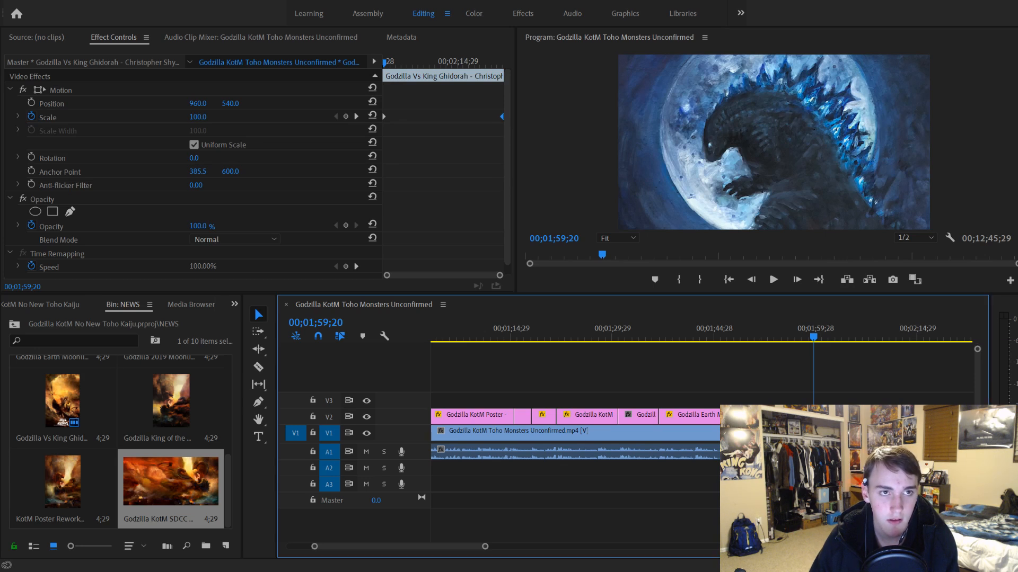
key("space")
scroll(542, 431, "down", 5)
scroll(562, 445, "down", 3)
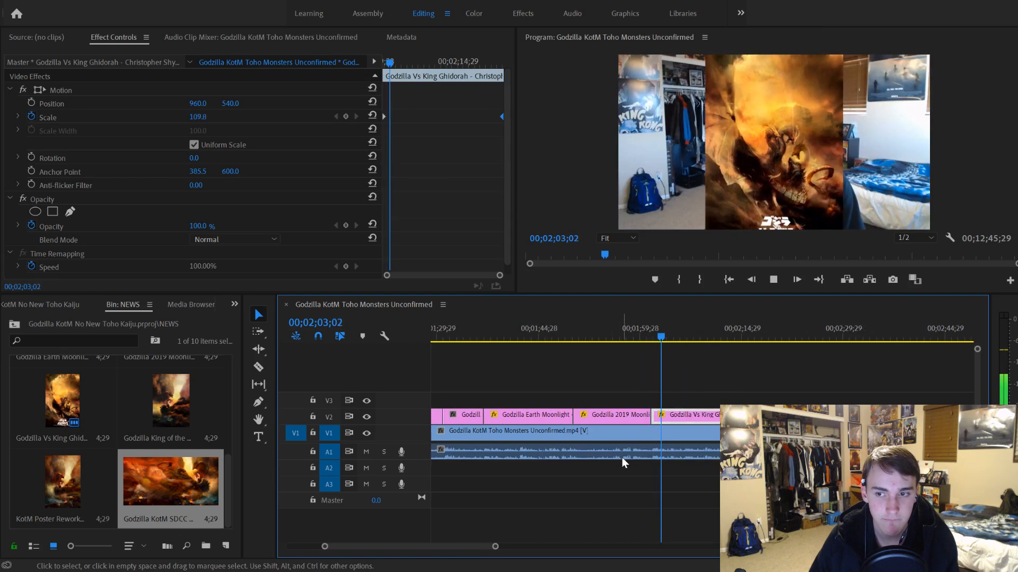
scroll(644, 469, "down", 3)
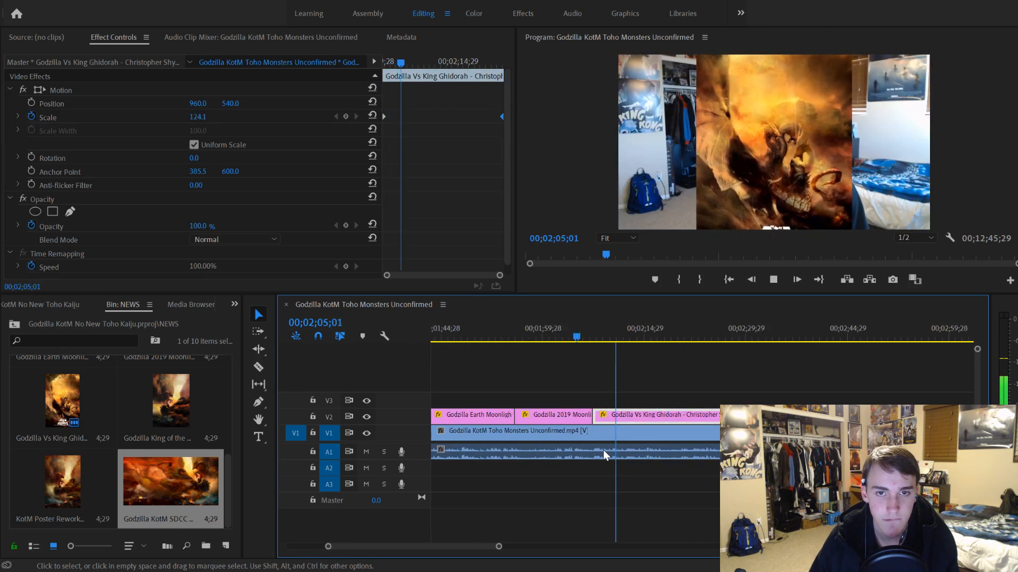
scroll(586, 450, "down", 3)
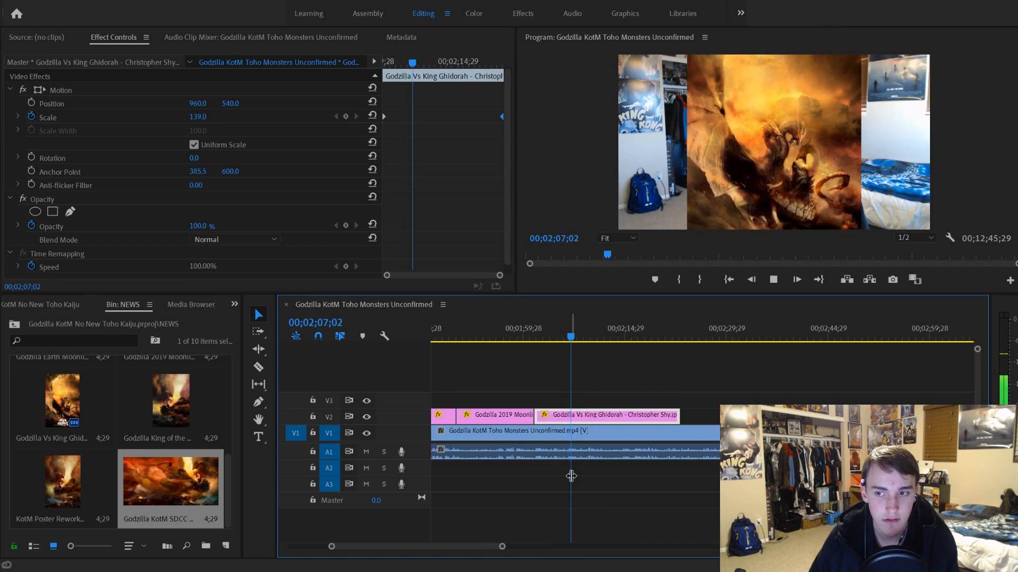
scroll(583, 476, "down", 3)
scroll(583, 479, "up", 1)
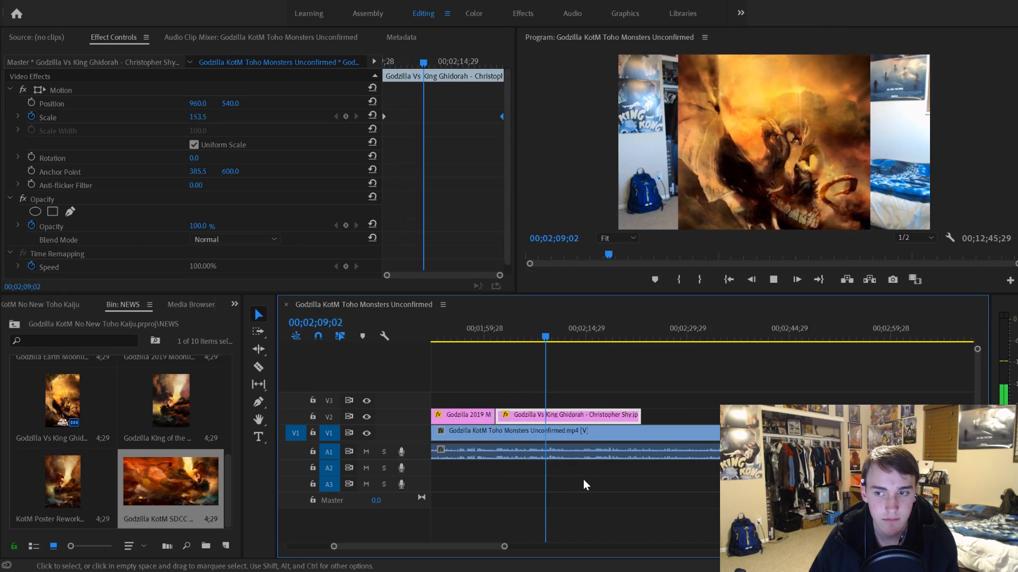
key("space")
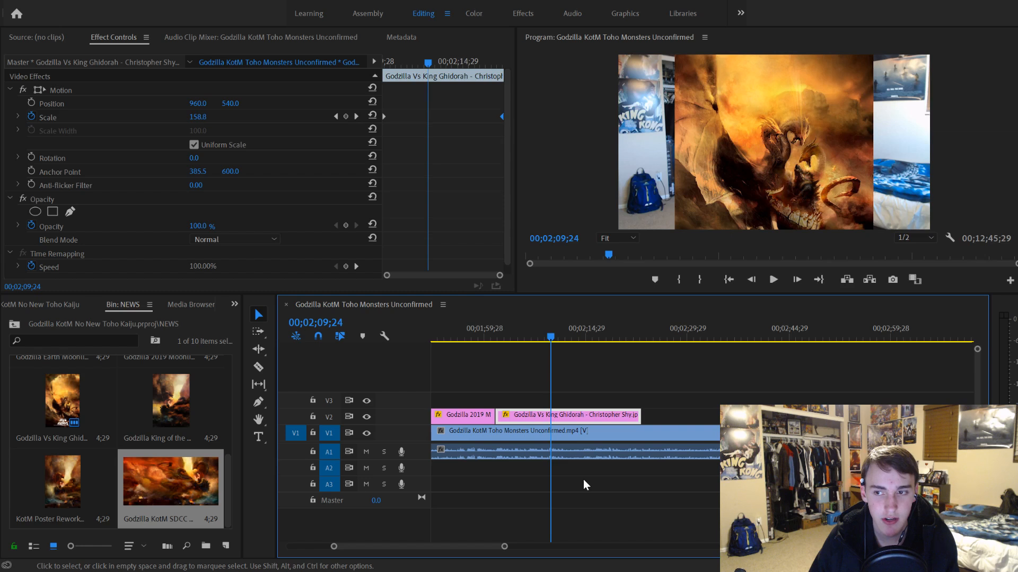
key("space")
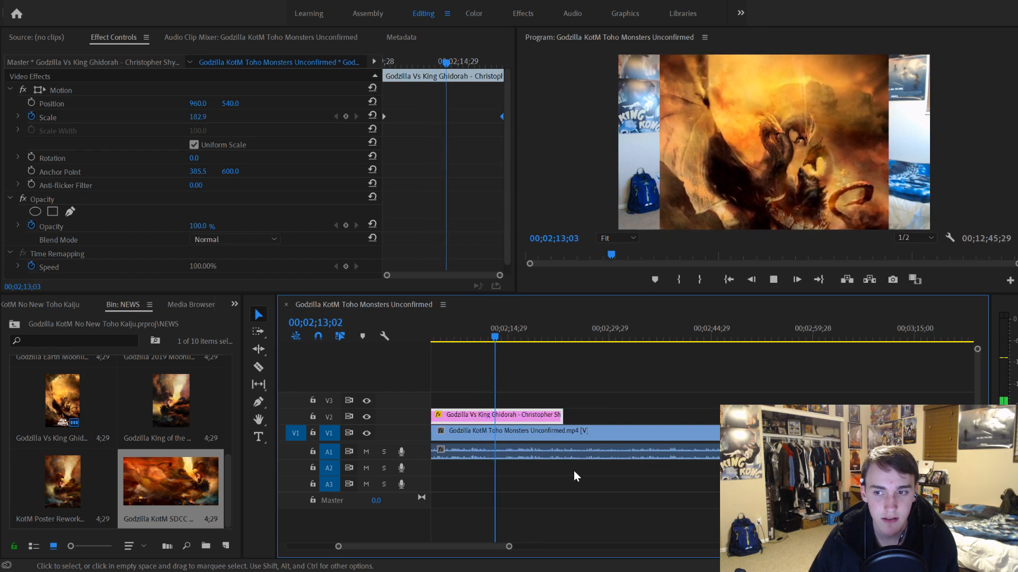
left_click(491, 335)
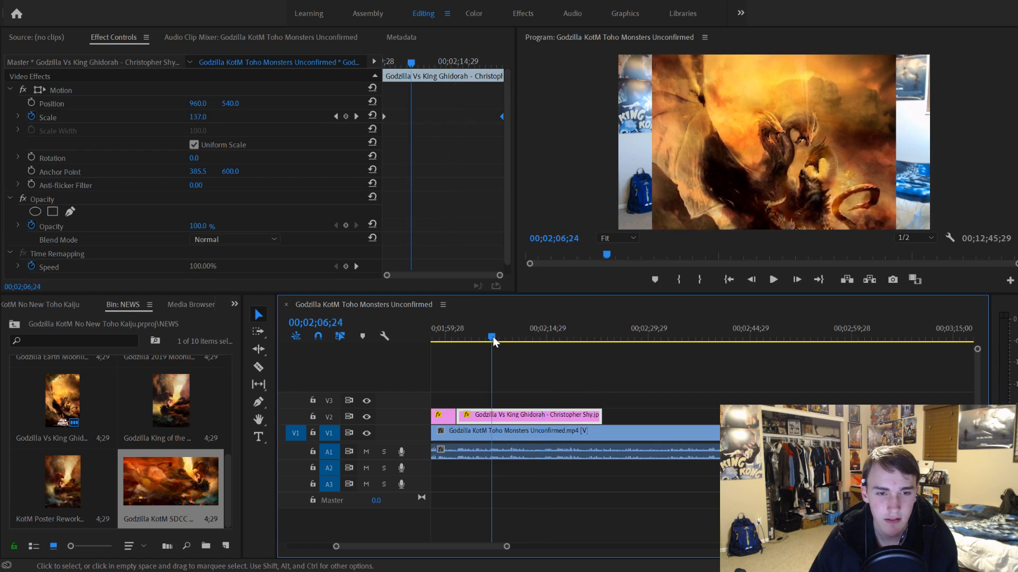
Step: Move the Godzilla Vs King Ghidorah clip's ending Scale keyframe to 00;02;10;19 and trim the clip to end there
scroll(511, 408, "up", 1)
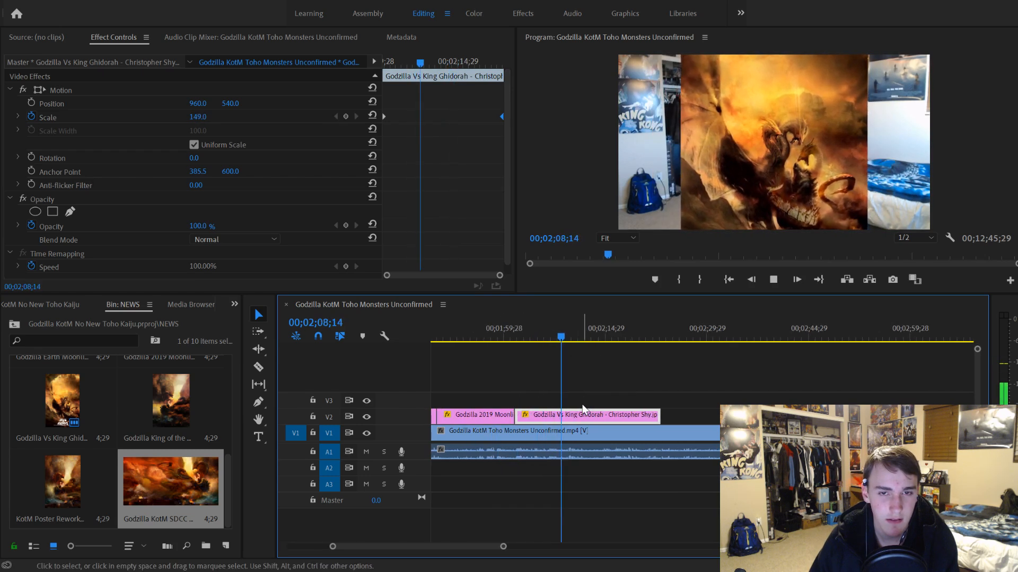
left_click_drag(502, 116, 441, 118)
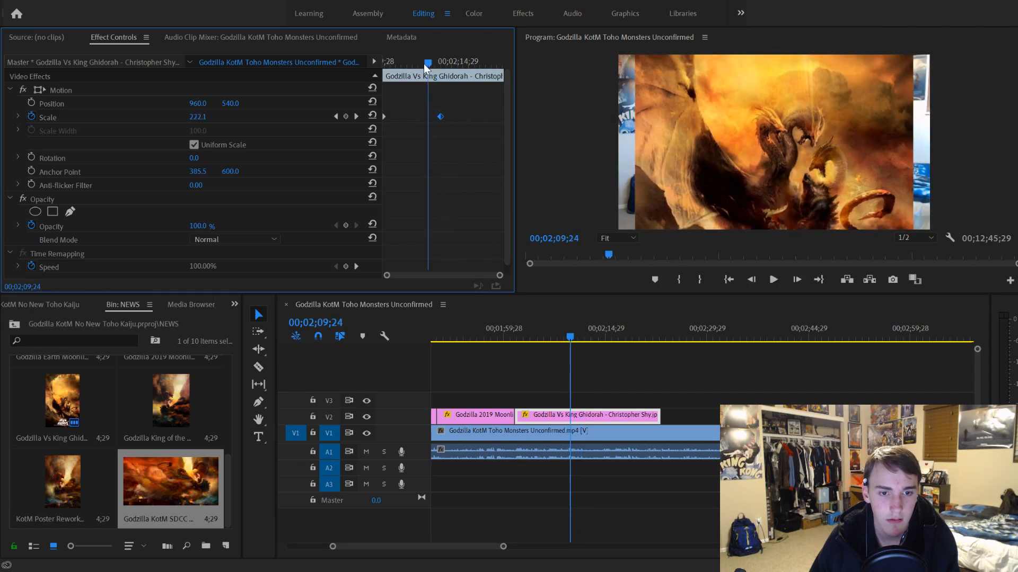
left_click_drag(424, 64, 430, 65)
left_click_drag(441, 117, 432, 116)
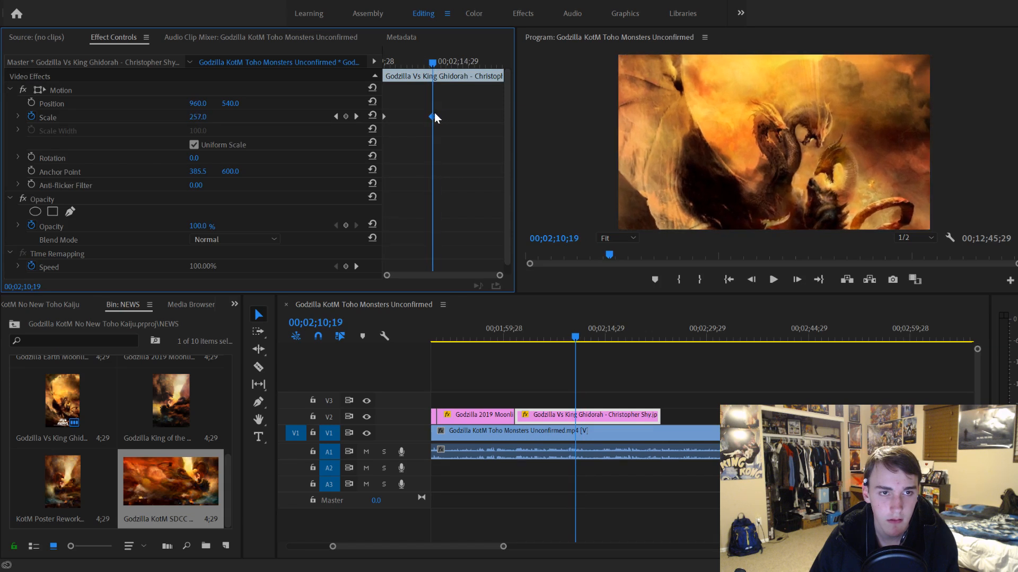
left_click_drag(659, 415, 575, 415)
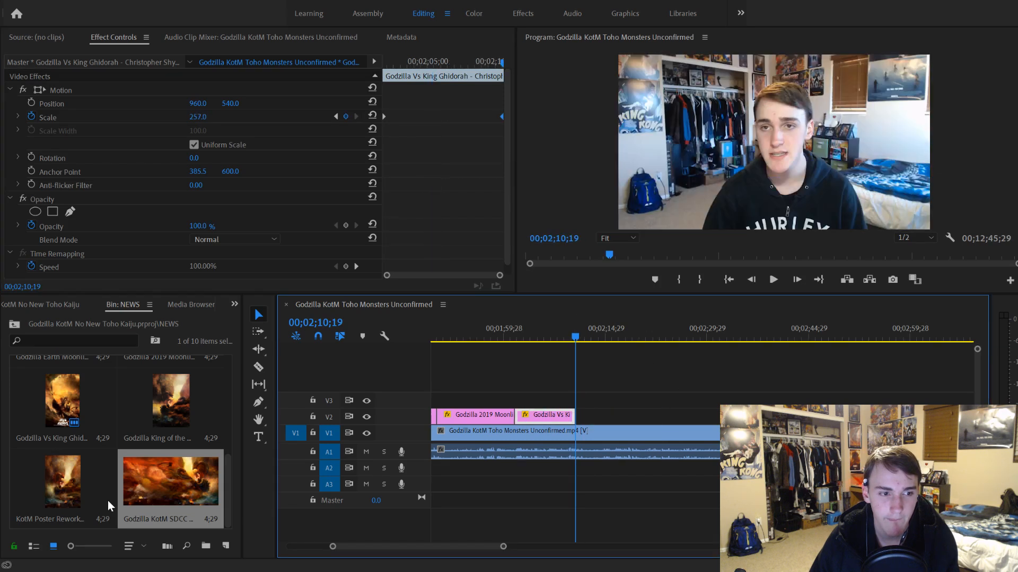
Step: Place the Godzilla King of the Monsters poster on V2 at 00;02;10;19 with starting keyframes of Scale 291 and Position 960, 185
left_click_drag(142, 394, 586, 430)
left_click(589, 420)
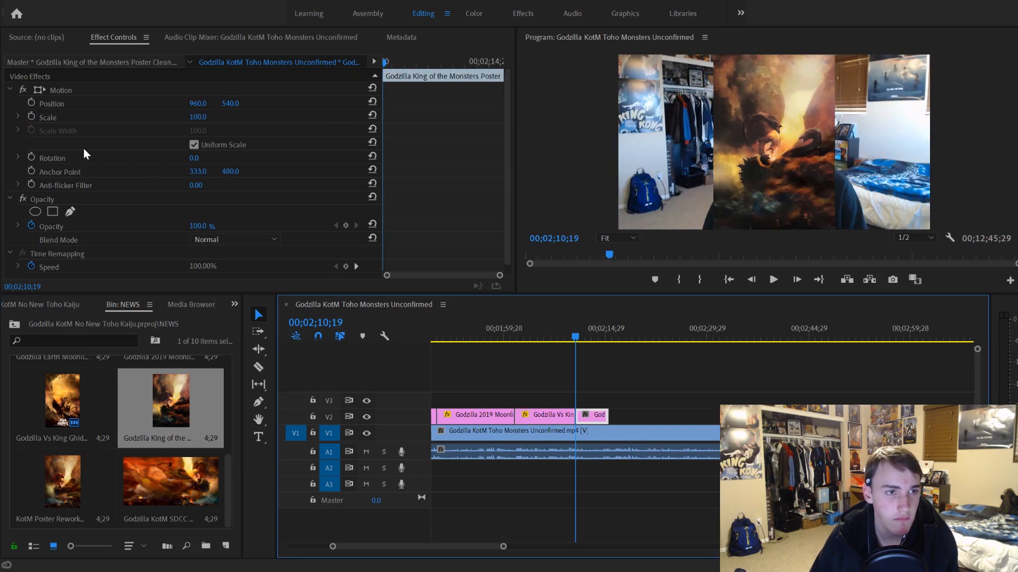
left_click(32, 117)
left_click_drag(193, 118, 294, 117)
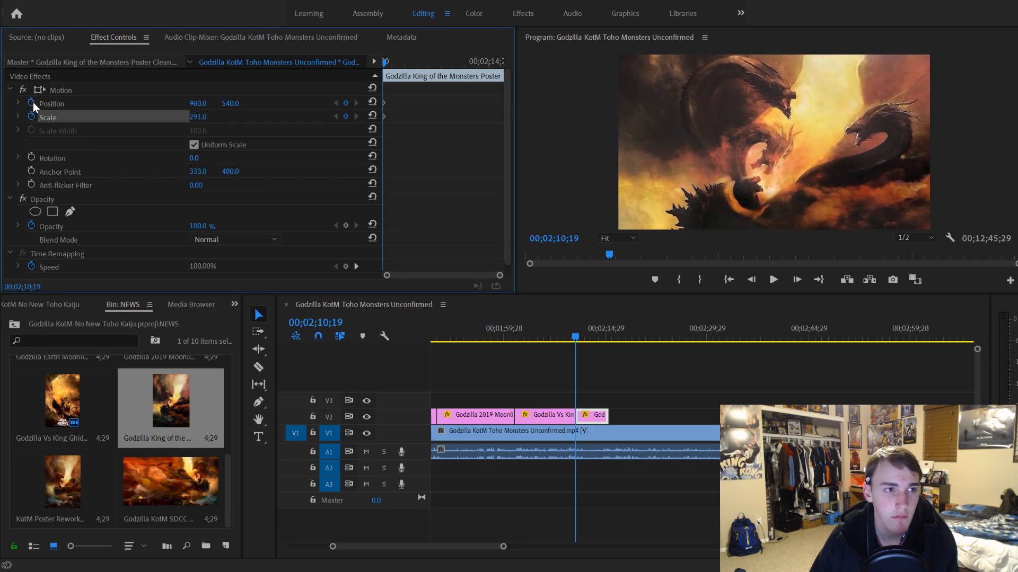
left_click(32, 103)
left_click_drag(230, 104, 42, 104)
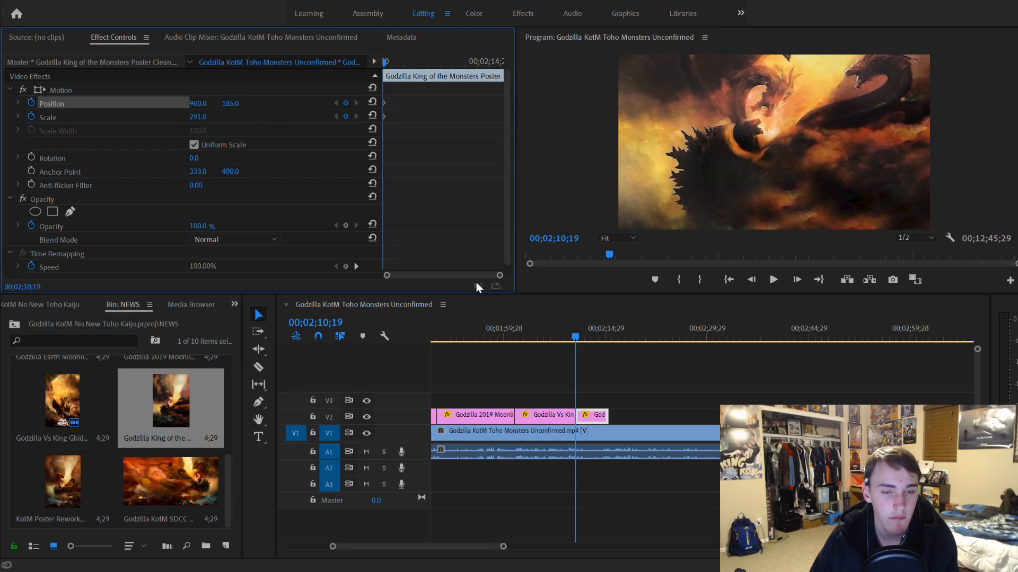
Step: Trim the King of the Monsters poster clip to end at 00;02;13;11 and keyframe its vertical position to 516 at 00;02;12;25
key("space")
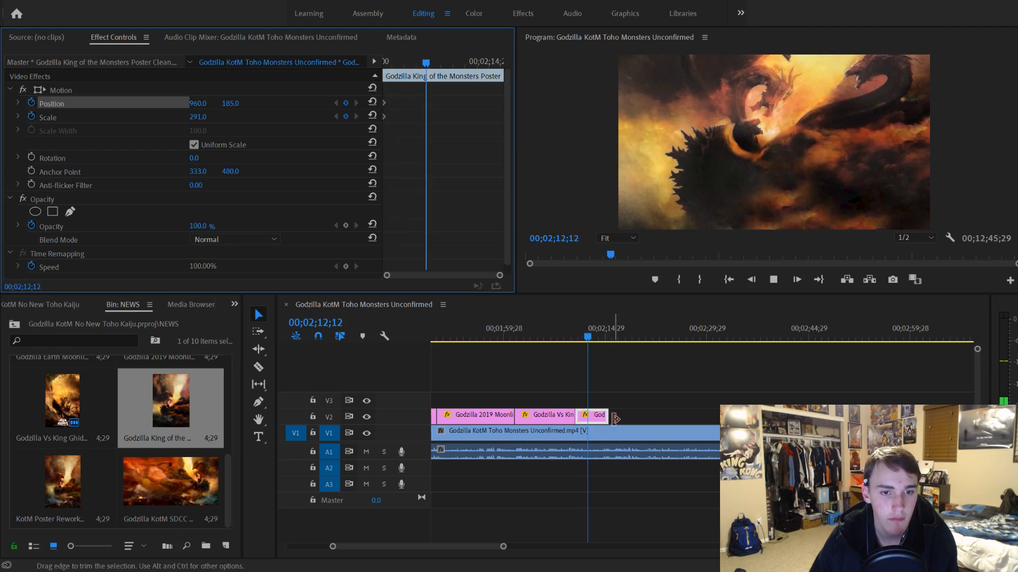
left_click_drag(608, 418, 587, 418)
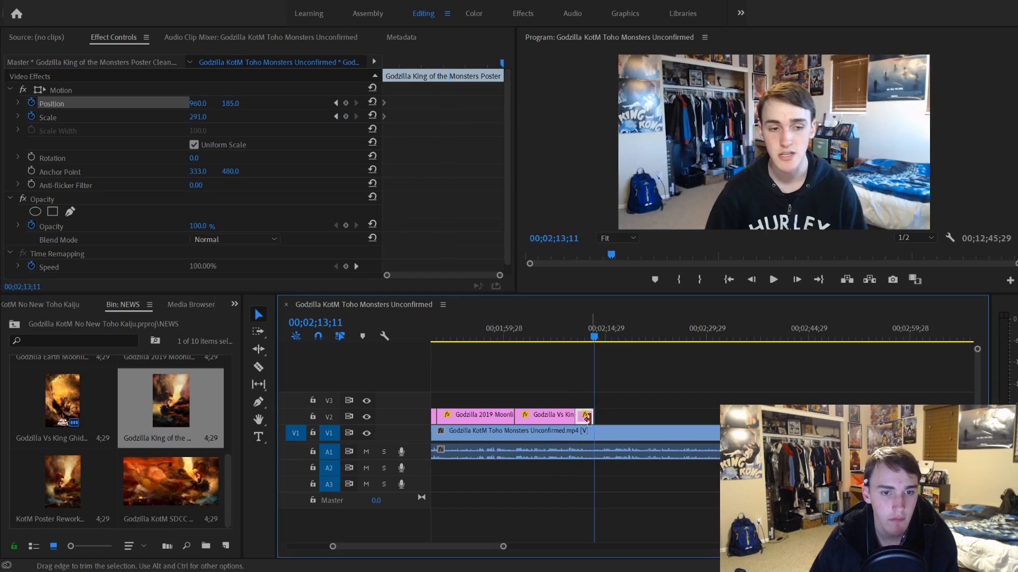
left_click(591, 335)
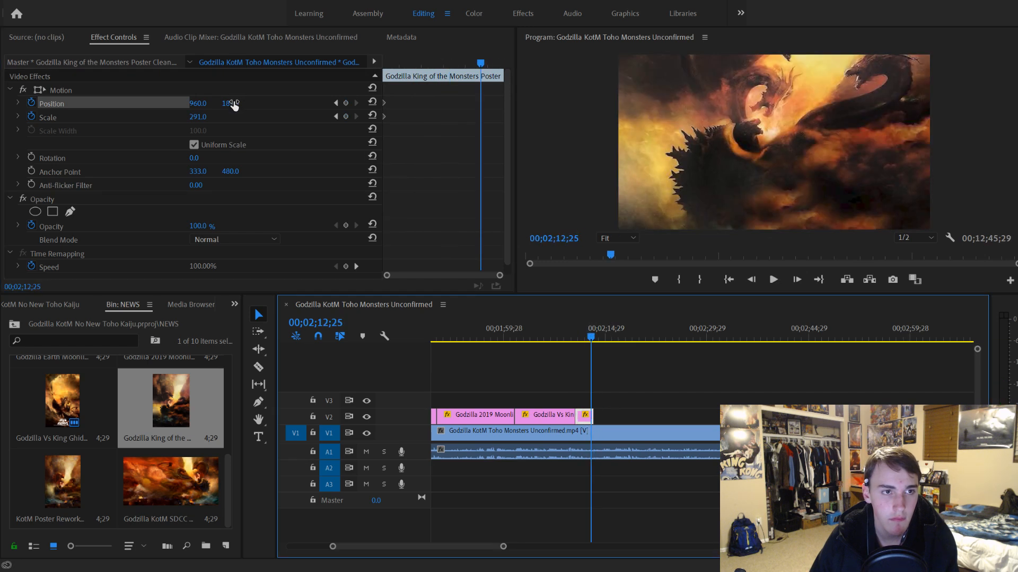
left_click_drag(234, 105, 232, 127)
Step: Place KotM Poster Reworked next on V2 and set the previous poster's vertical position keyframe at 00;02;12;25 to 540
left_click_drag(66, 477, 588, 427)
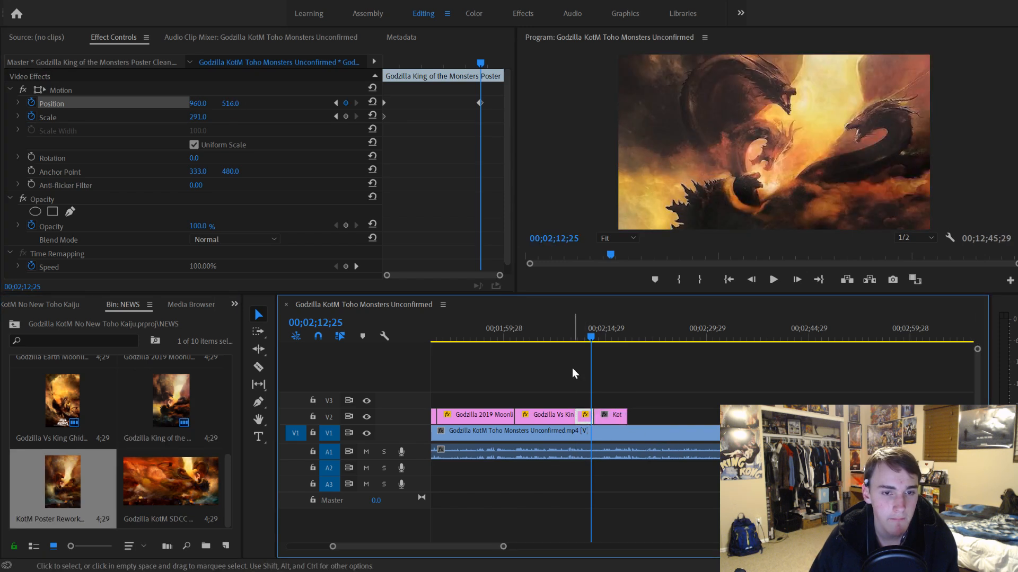
left_click(231, 103)
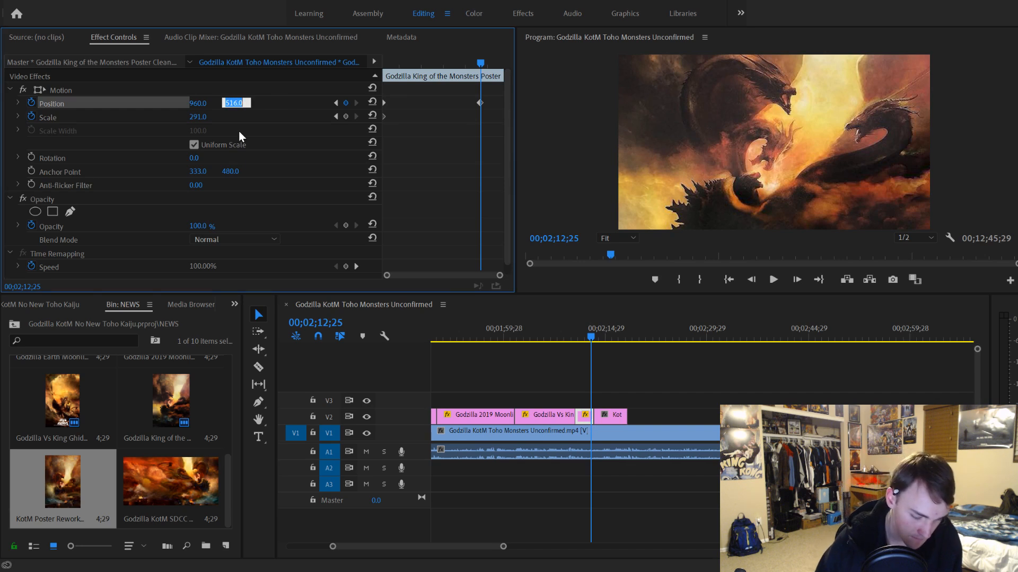
type("540")
key("Return")
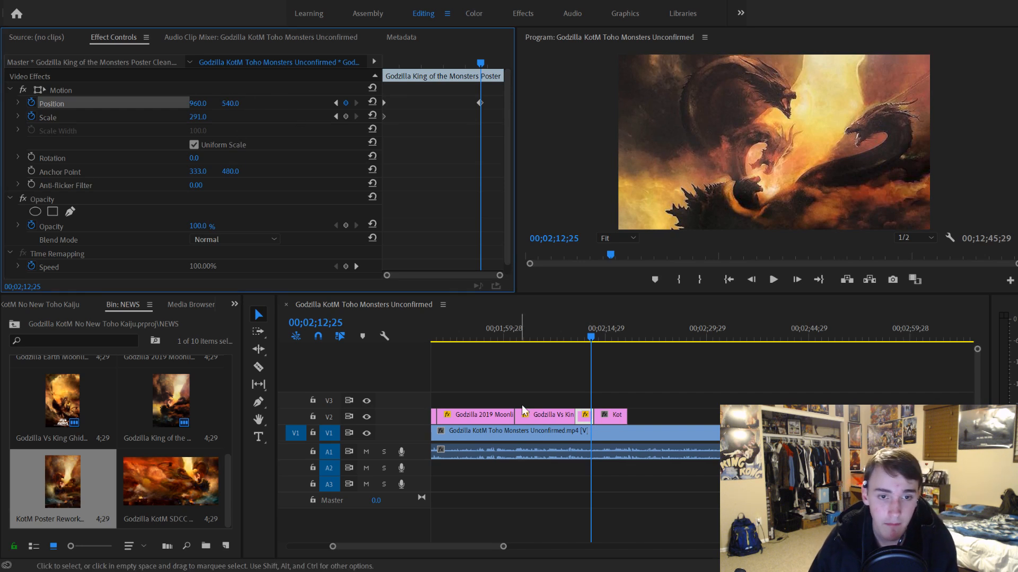
Step: Start Position and Scale keyframes on the KotM Poster Reworked clip at 00;02;13;23 and enlarge its Scale to 272
left_click(612, 419)
key("space")
key("space")
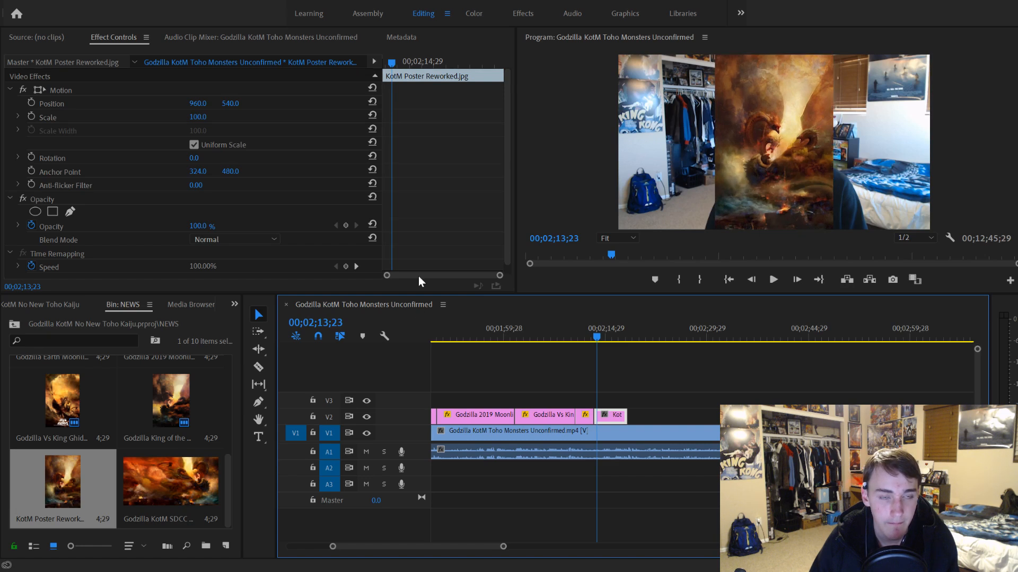
left_click(31, 116)
left_click(32, 102)
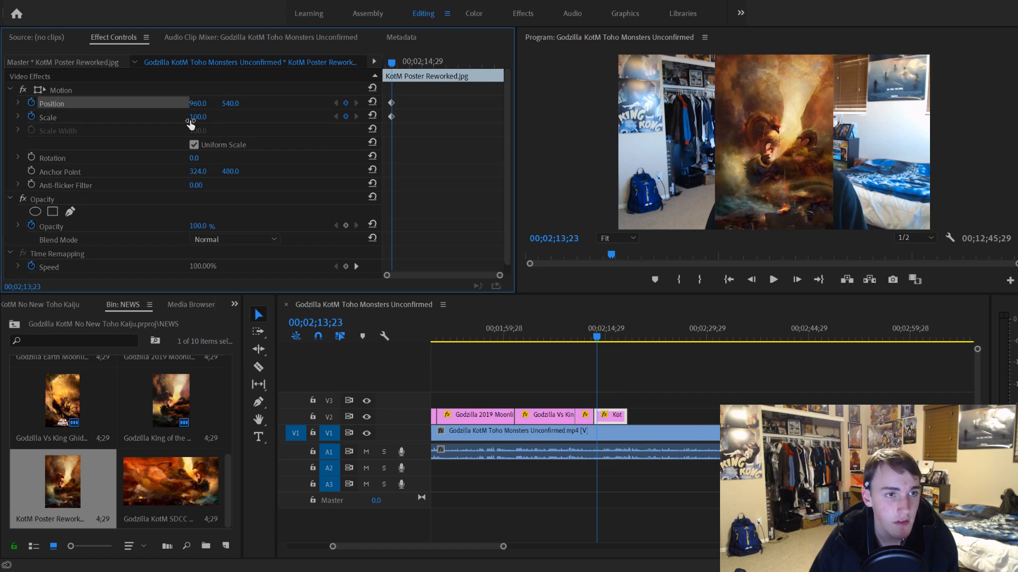
left_click_drag(190, 124, 281, 124)
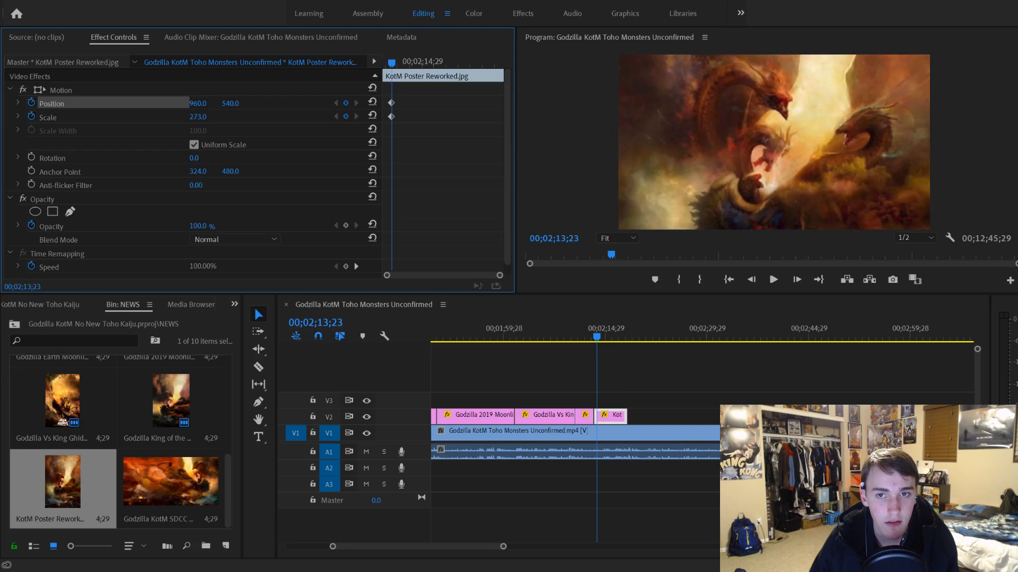
left_click_drag(590, 339, 596, 338)
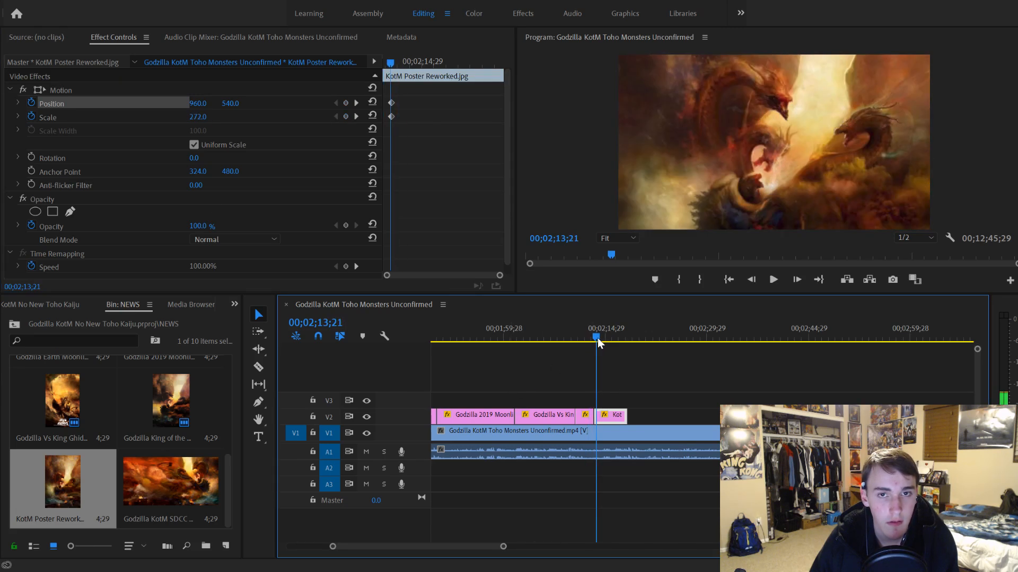
Step: Lengthen the KotM Poster Reworked clip and move its Position and Scale keyframes to the clip's beginning
left_click_drag(633, 417, 658, 417)
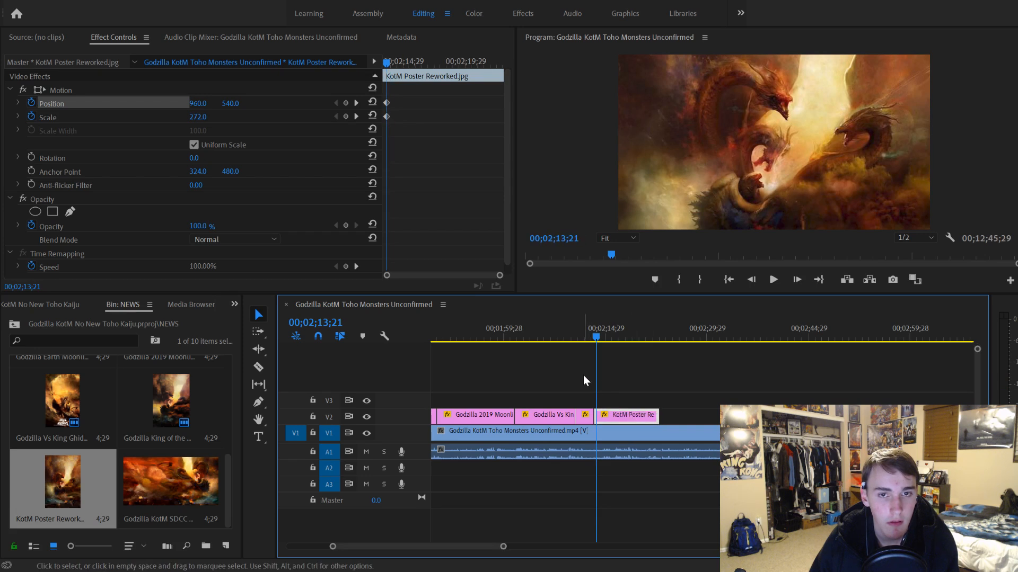
key("space")
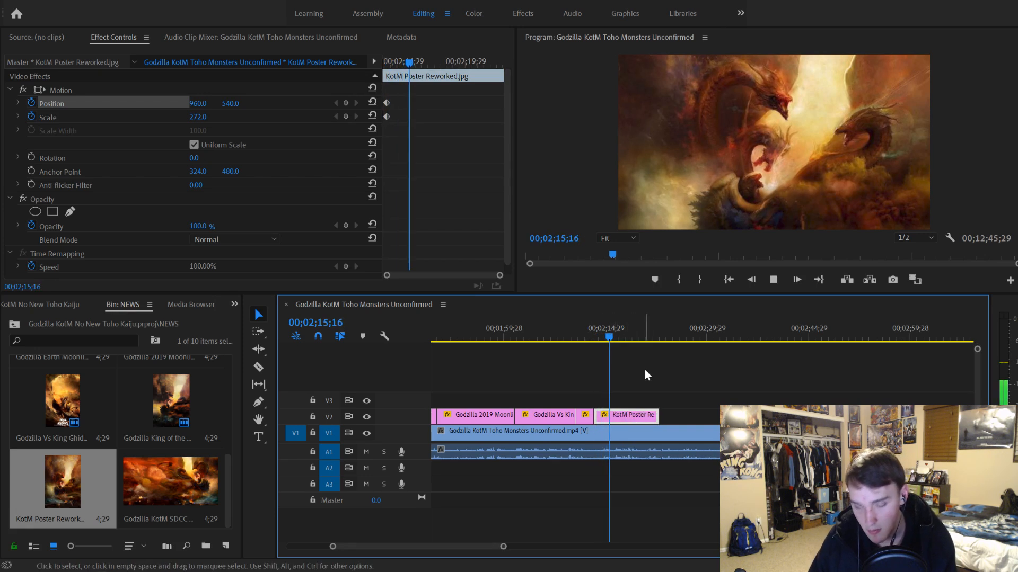
key("space")
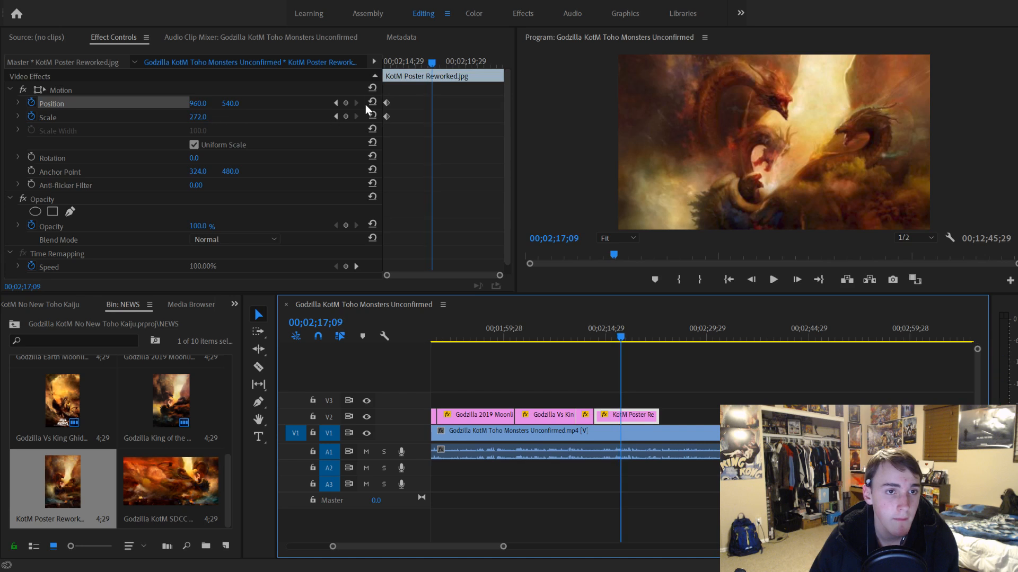
left_click_drag(387, 103, 374, 103)
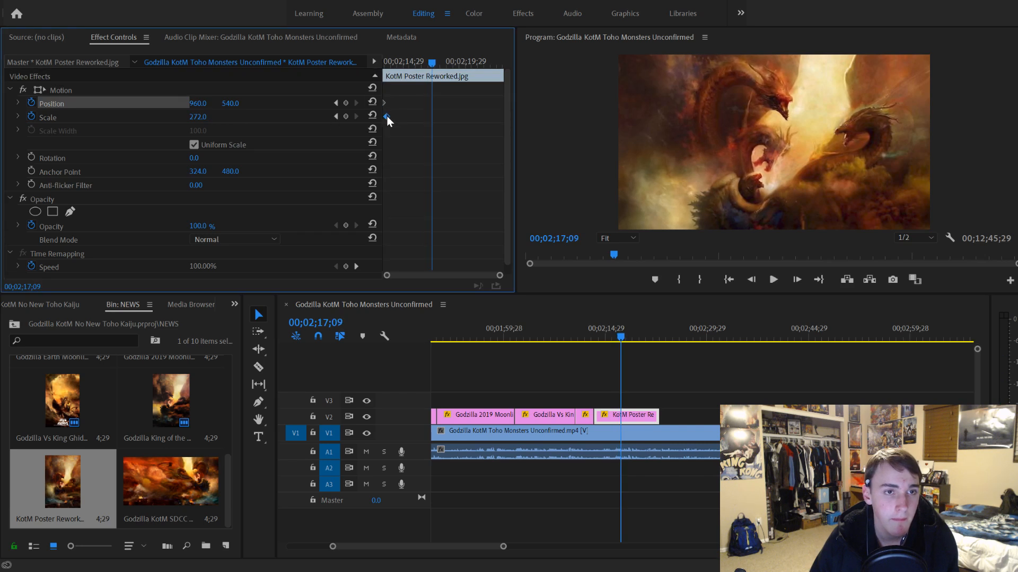
Step: Add a Scale keyframe of 100 at 00;02;18;22 on the KotM Poster Reworked clip and play the footage past it
key("space")
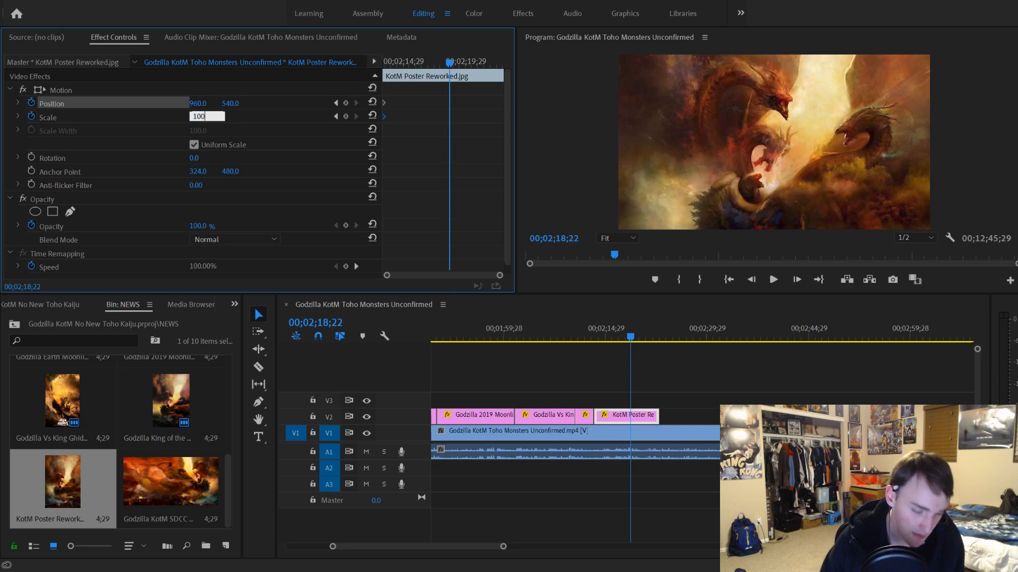
key("Return")
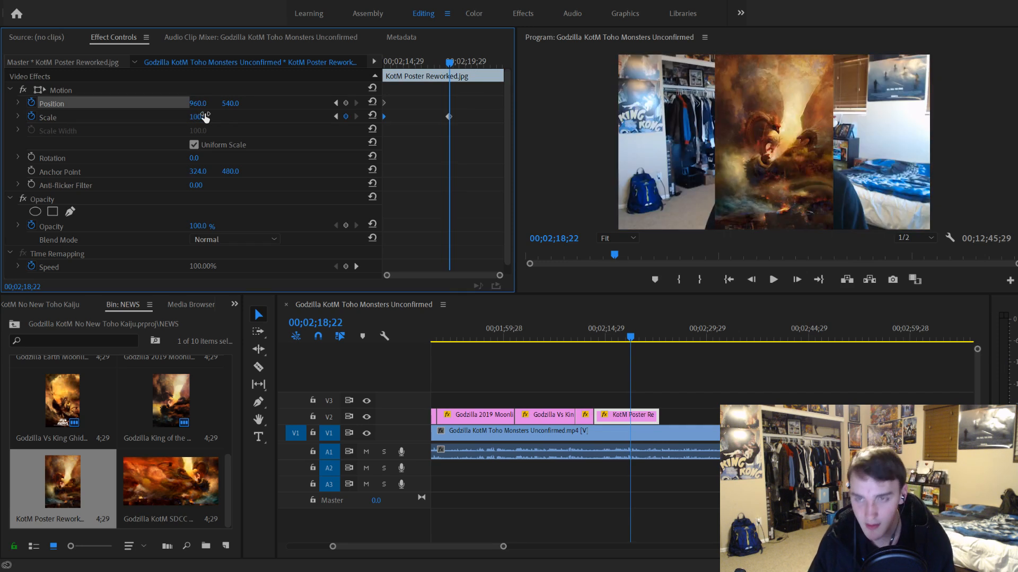
key("space")
key("space")
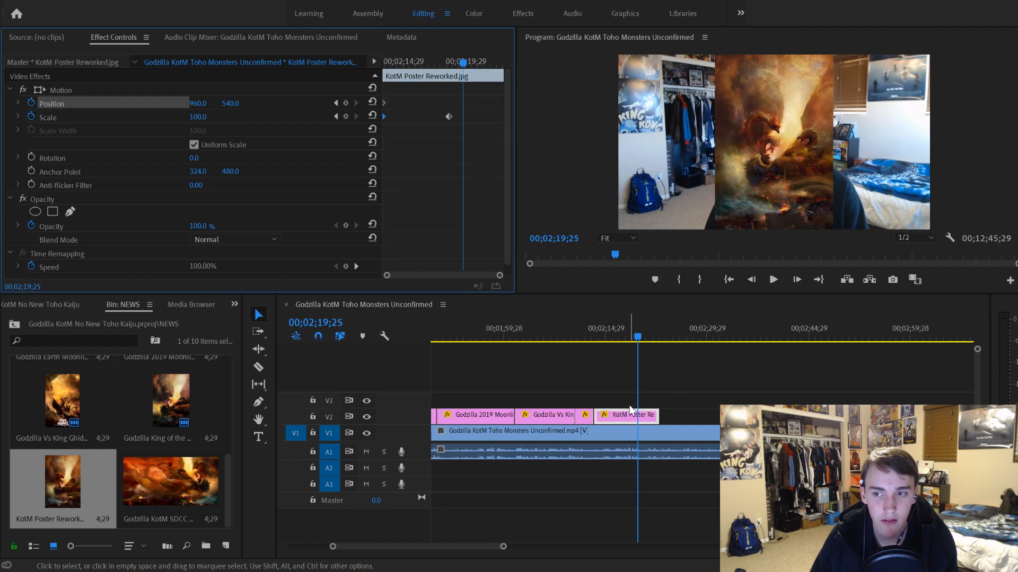
key("space")
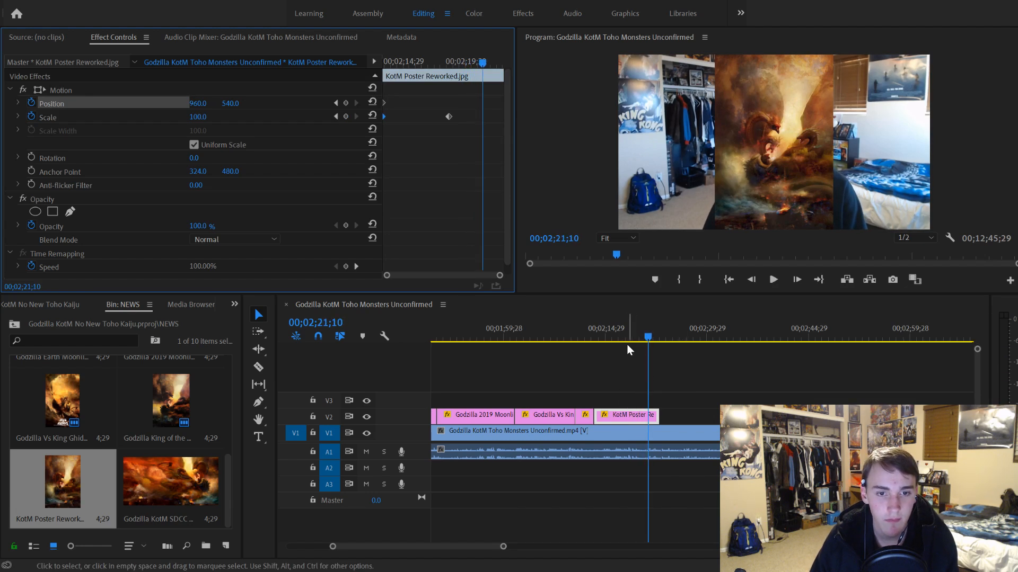
Step: Replay the zoom-out, trim the KotM Poster Reworked clip to 00;02;19;10, and move its last Scale keyframe to the clip's end
left_click(627, 345)
left_click(622, 339)
key("space")
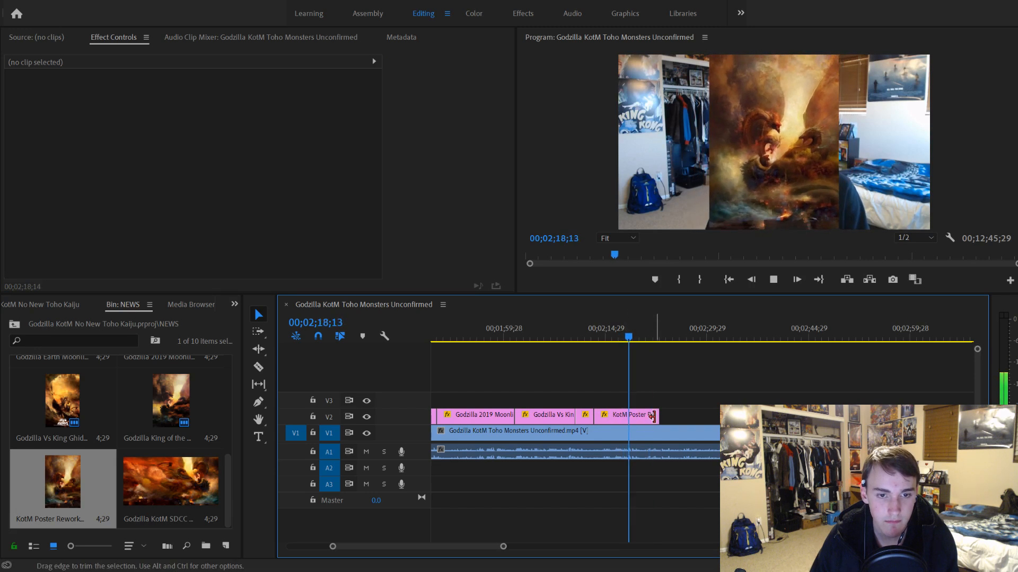
left_click_drag(653, 417, 633, 415)
left_click(615, 416)
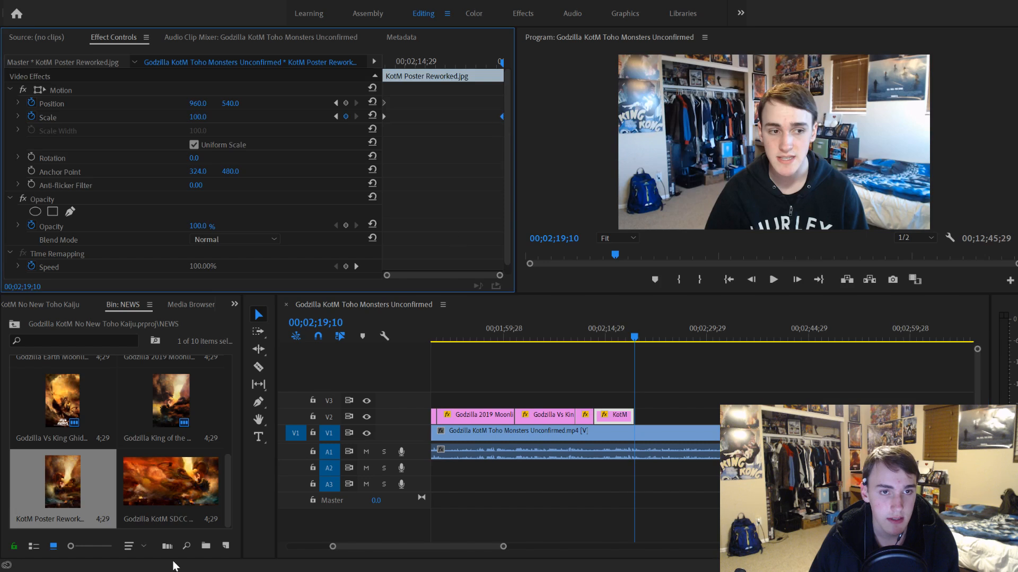
Step: Place the Godzilla KotM SDCC Wallpaper on V2 at 00;02;19;10 and start Position and Scale keyframes with Scale at 112
left_click_drag(171, 504, 639, 418)
left_click(659, 421)
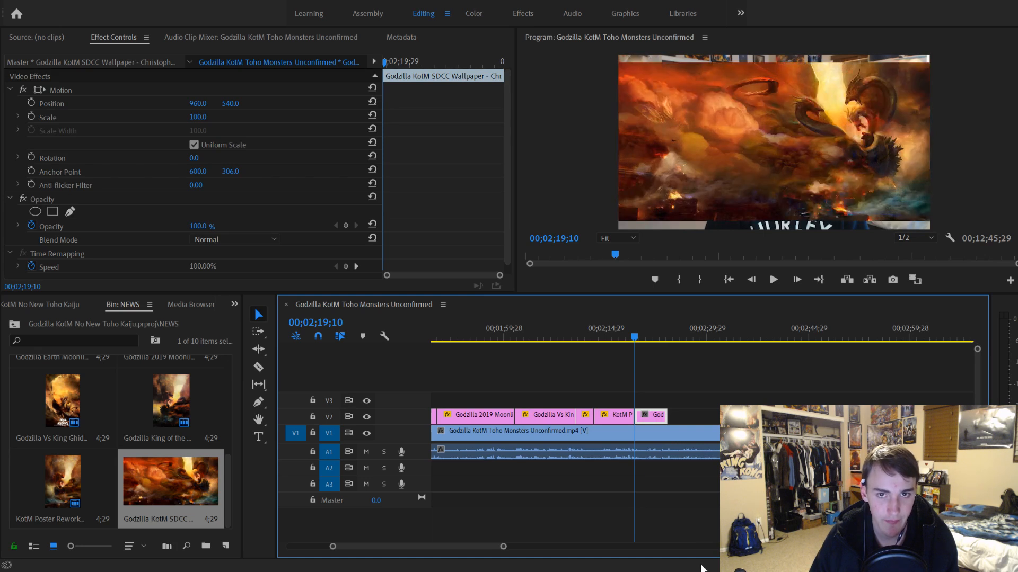
left_click(31, 117)
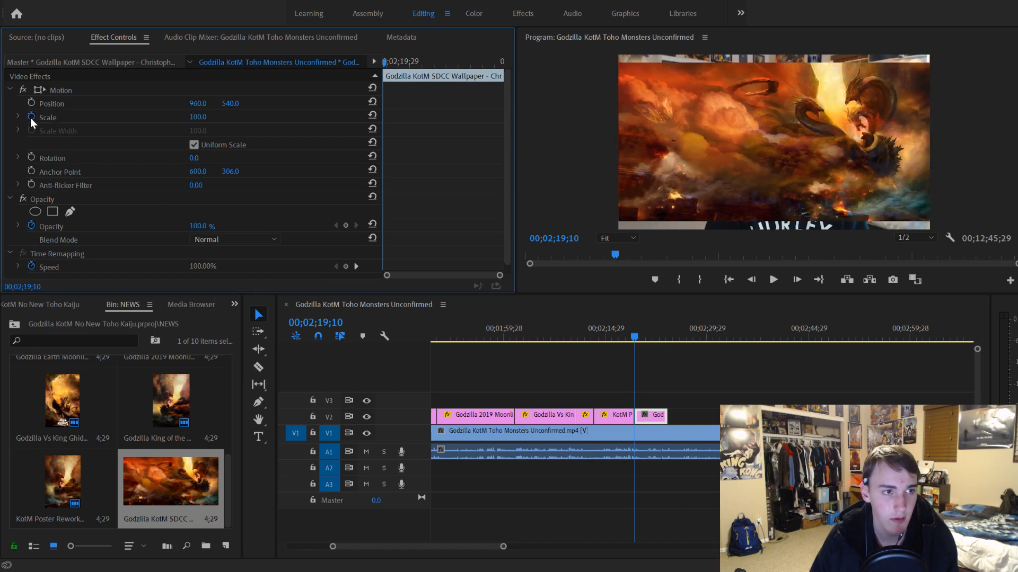
left_click(31, 102)
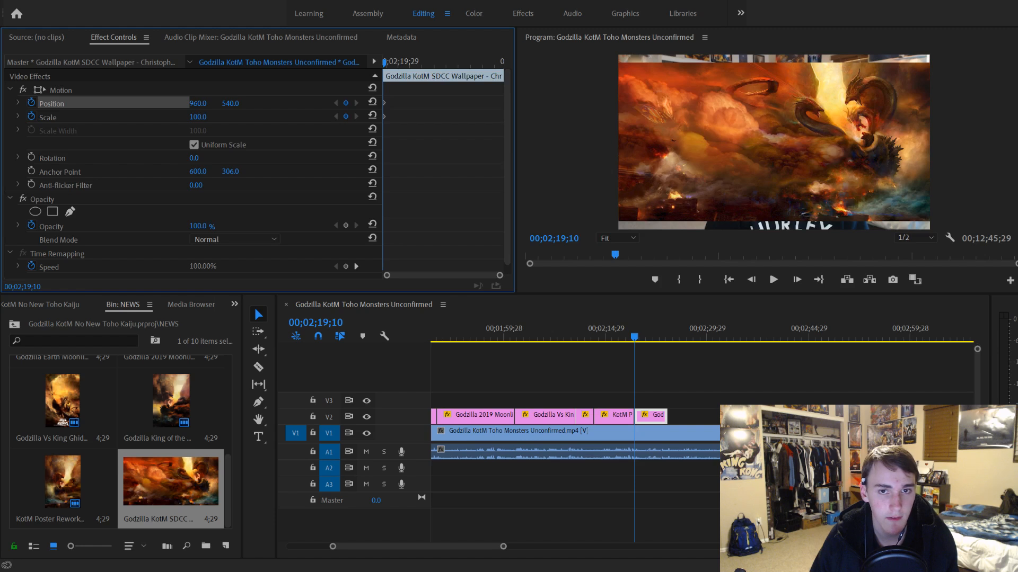
mouse_move(198, 117)
left_mouse_down()
mouse_move(220, 117)
mouse_move(196, 117)
mouse_move(206, 117)
left_mouse_up()
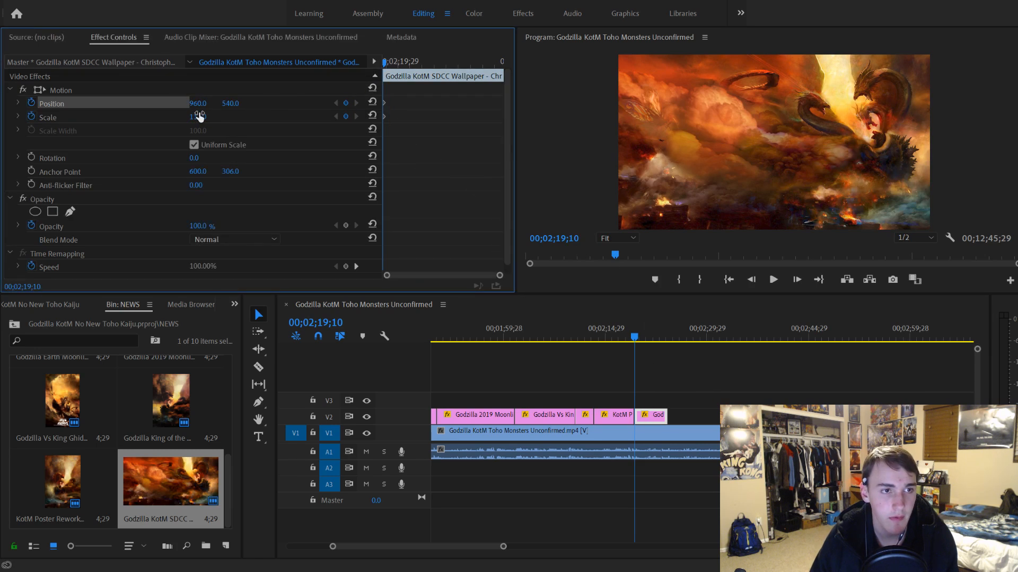
Step: Set the SDCC Wallpaper clip's starting Position to 851, 540 and move the playhead to 00;02;23;01
mouse_move(228, 104)
left_mouse_down()
mouse_move(219, 104)
mouse_move(227, 104)
left_mouse_up()
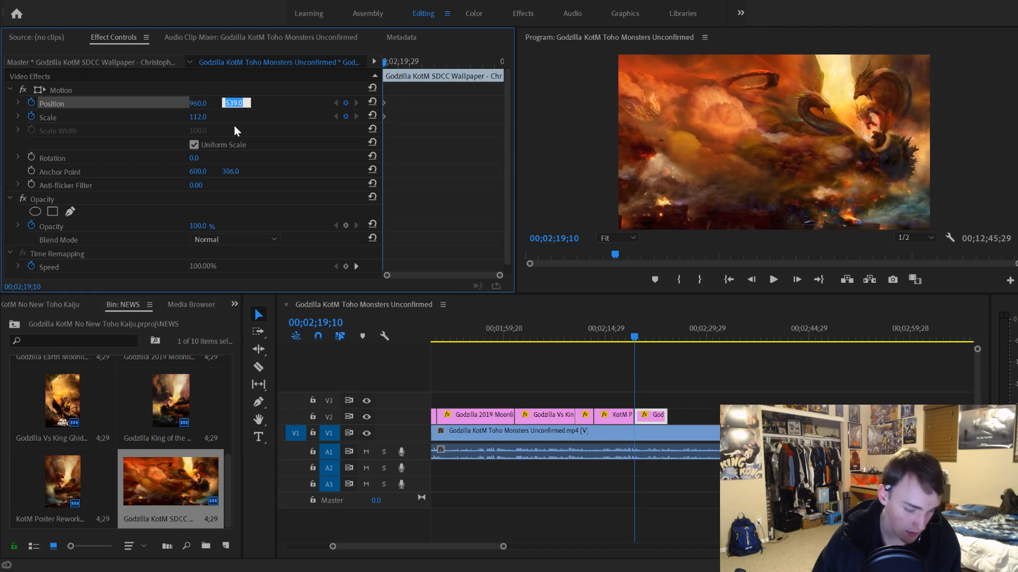
type("540")
key("Return")
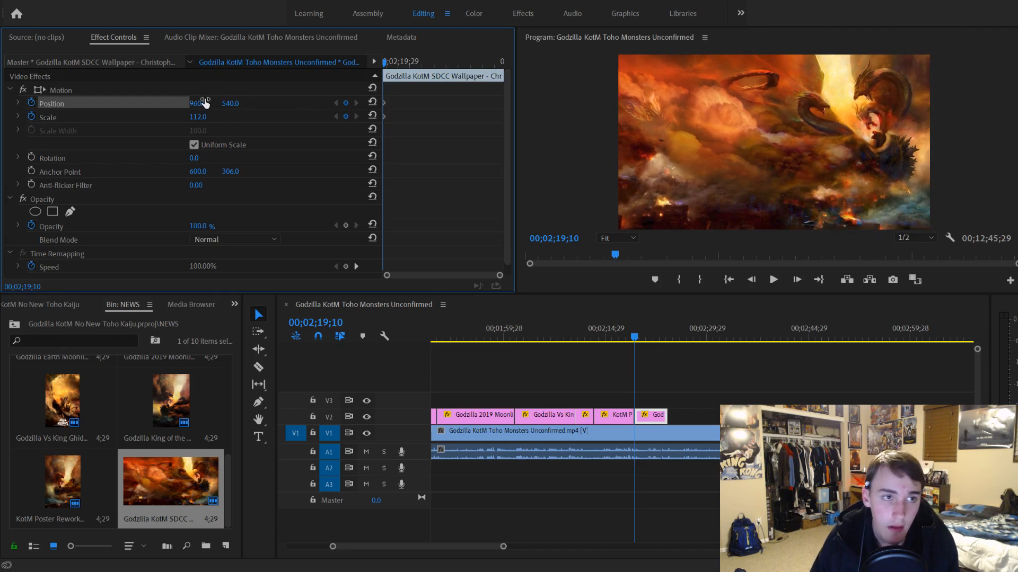
left_click_drag(198, 104, 140, 103)
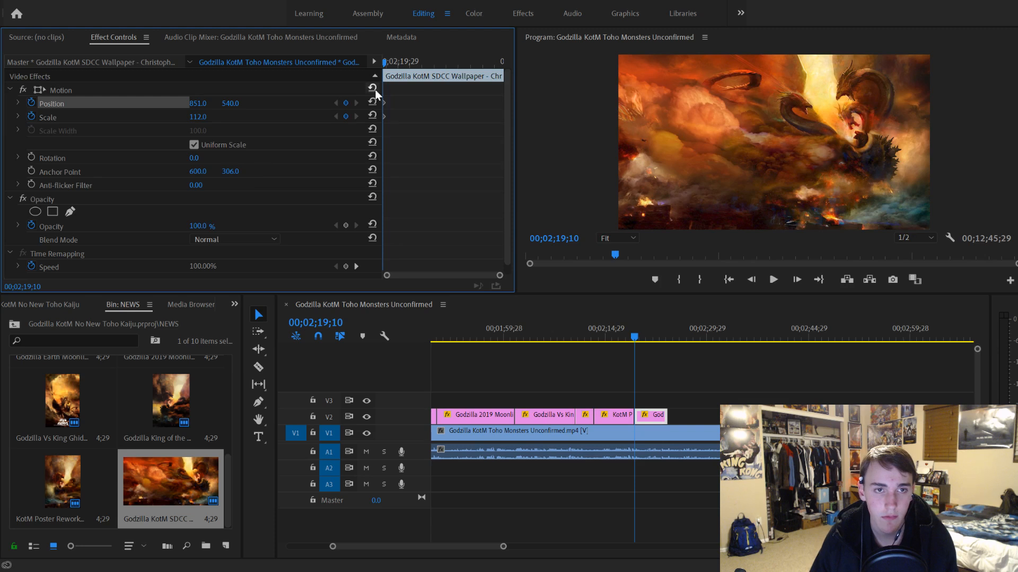
left_click_drag(388, 62, 473, 62)
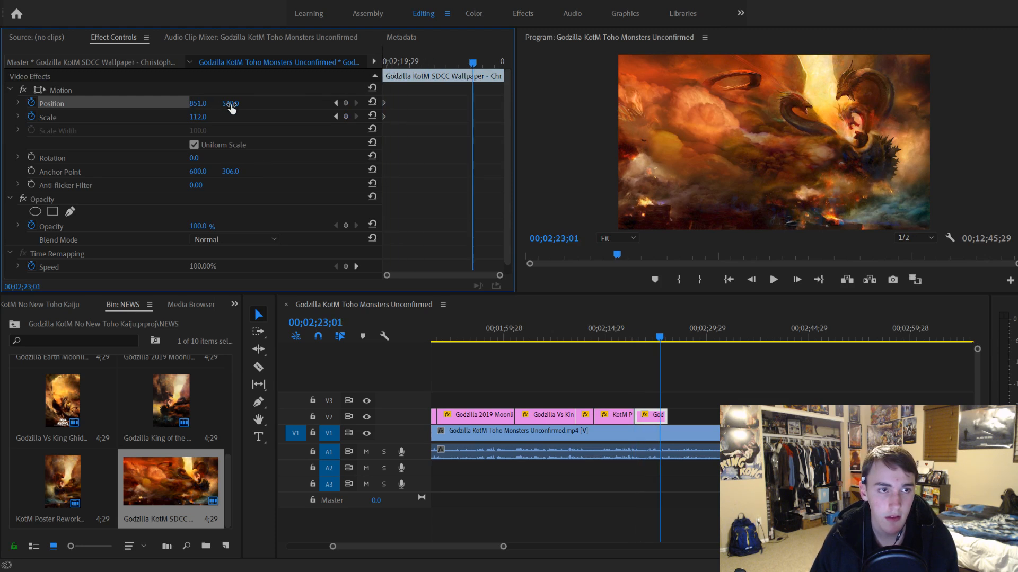
Step: Add a Position keyframe of 1070, 540, extend the SDCC Wallpaper clip to about 00;02;47, and move that keyframe to the clip's end
left_click_drag(196, 104, 312, 104)
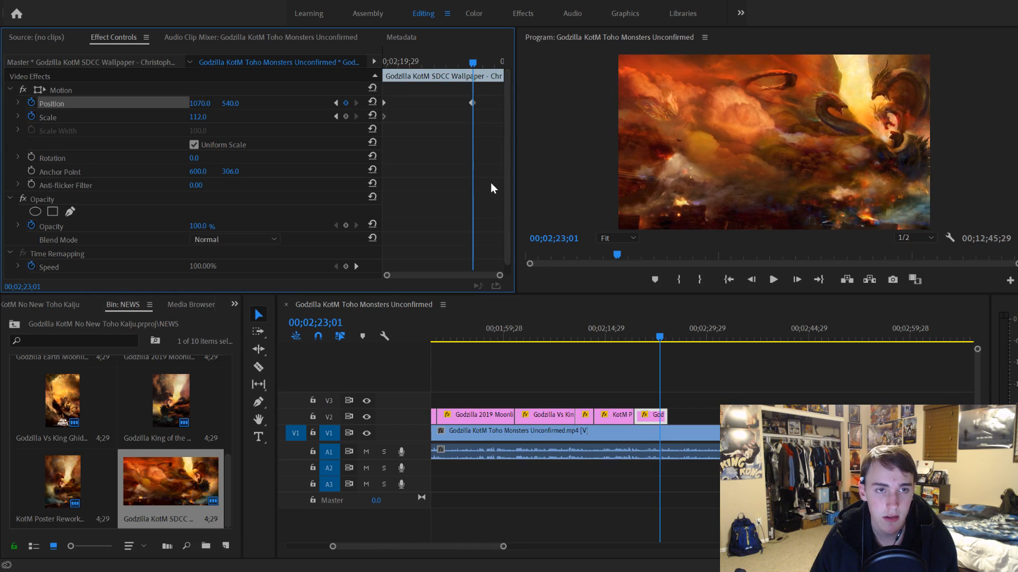
left_click(610, 333)
left_click_drag(668, 417, 823, 417)
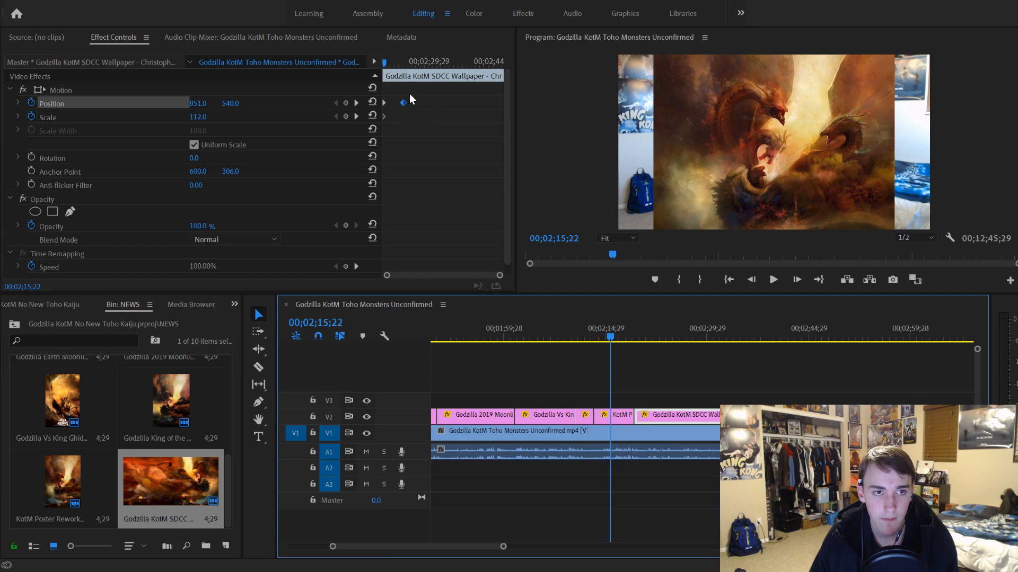
left_click_drag(405, 103, 702, 158)
Step: Play the footage from 00;02;15;22 through the SDCC Wallpaper pan and past its end to 00;02;49;25
key("space")
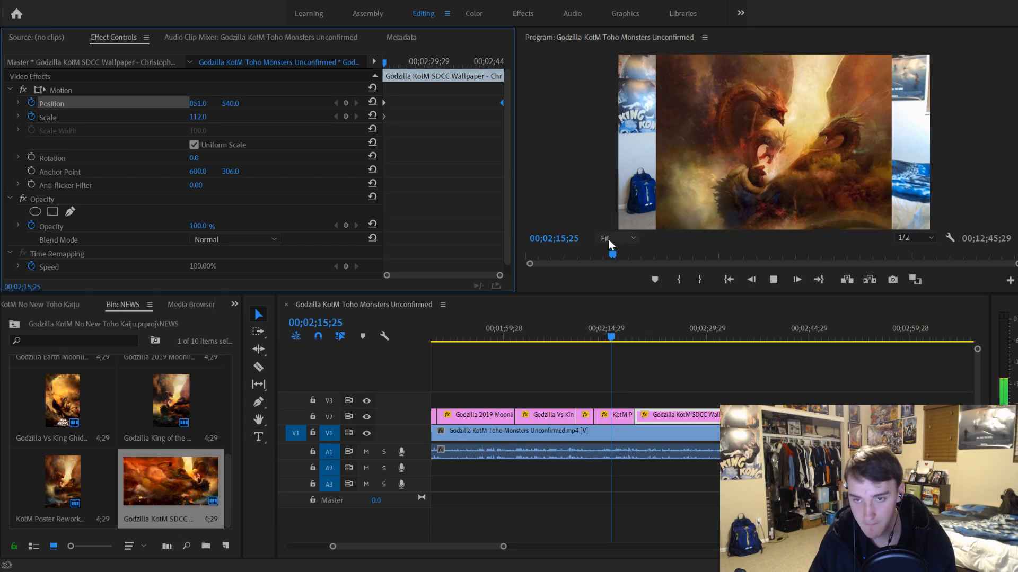
scroll(593, 377, "down", 2)
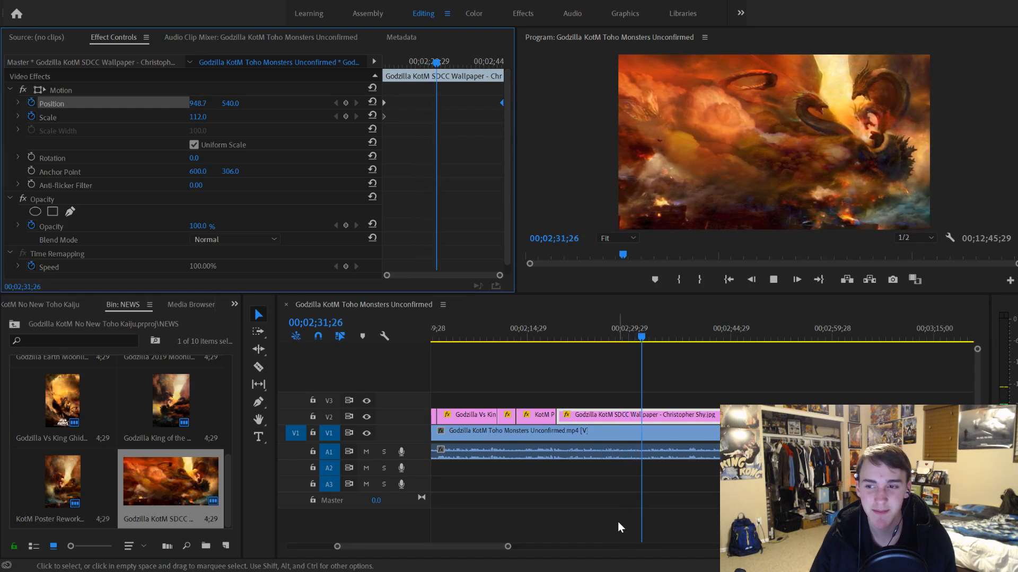
scroll(612, 512, "down", 1)
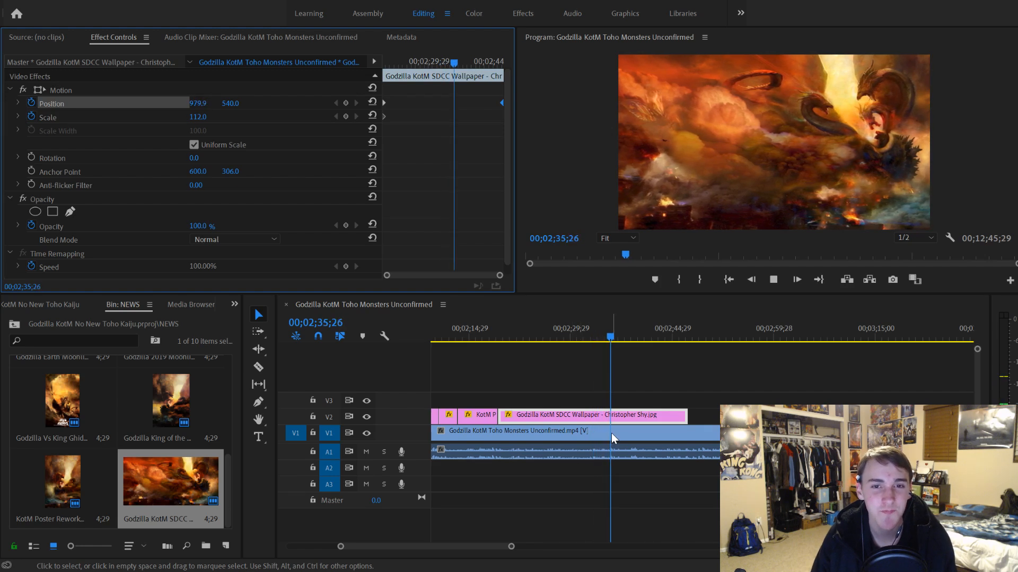
scroll(609, 432, "down", 1)
scroll(593, 422, "down", 1)
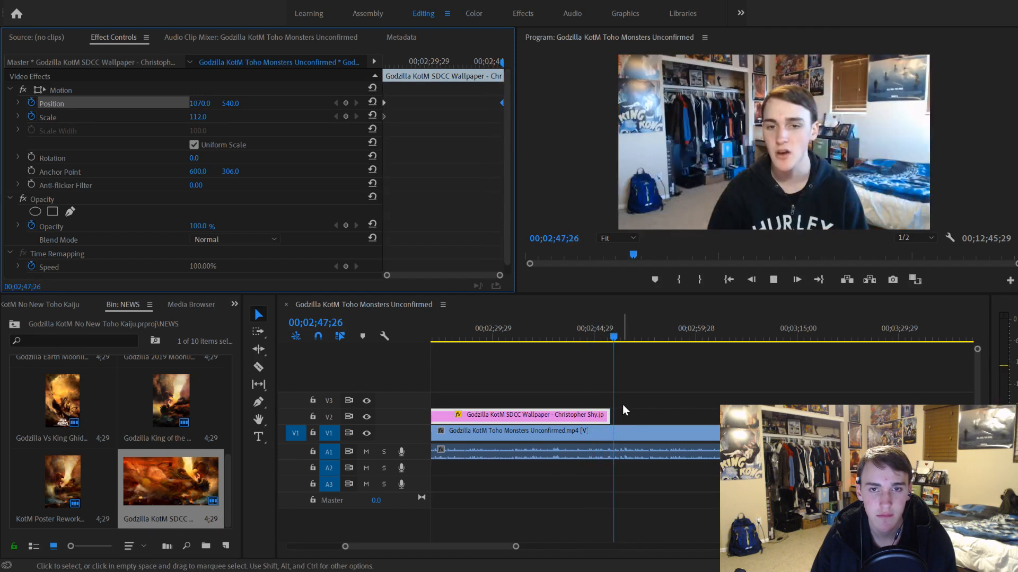
mouse_move(618, 337)
left_mouse_down()
mouse_move(636, 342)
mouse_move(629, 345)
left_mouse_up()
scroll(631, 356, "up", 2)
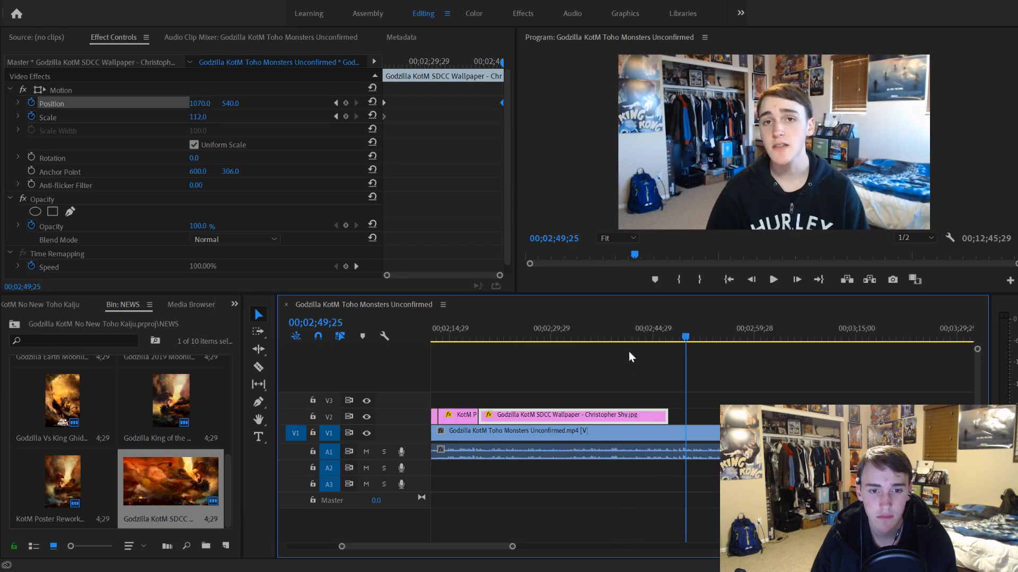
Step: Extend the SDCC Wallpaper clip to 00;02;49;15 and move its last Position keyframe to the clip's new end
left_click(682, 339)
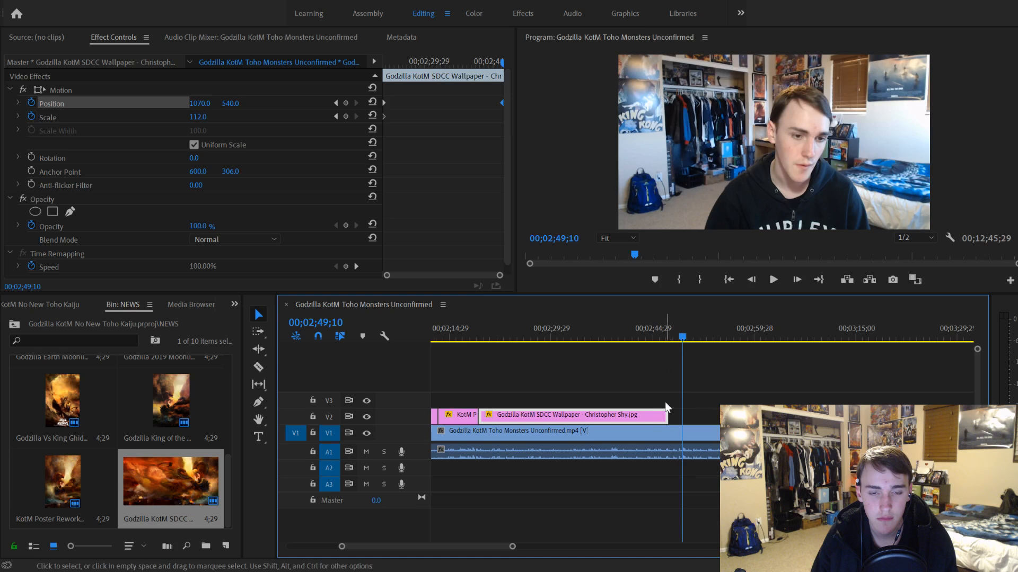
left_click_drag(667, 416, 675, 416)
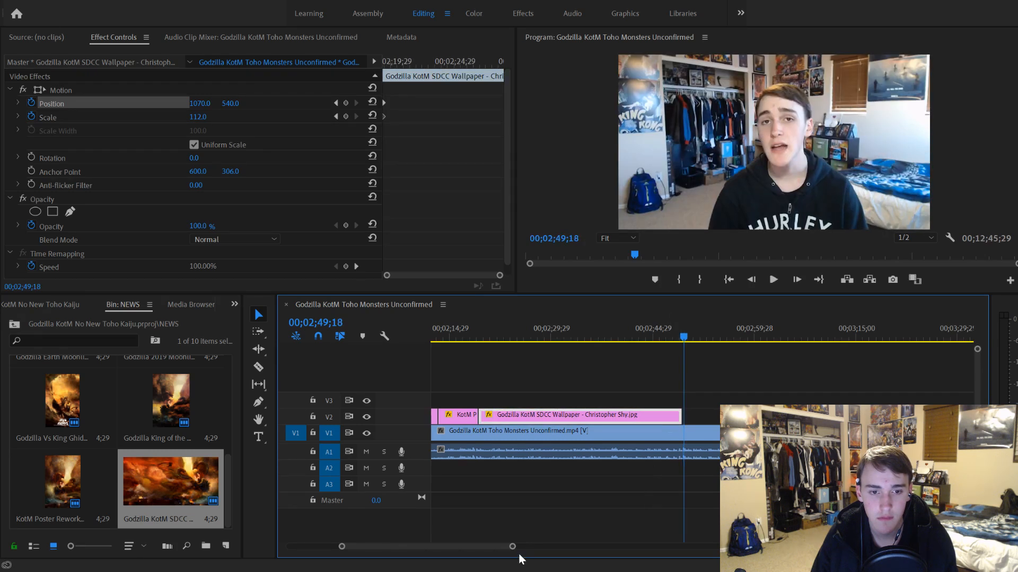
left_click_drag(512, 546, 398, 546)
left_click(696, 327)
left_click(677, 347)
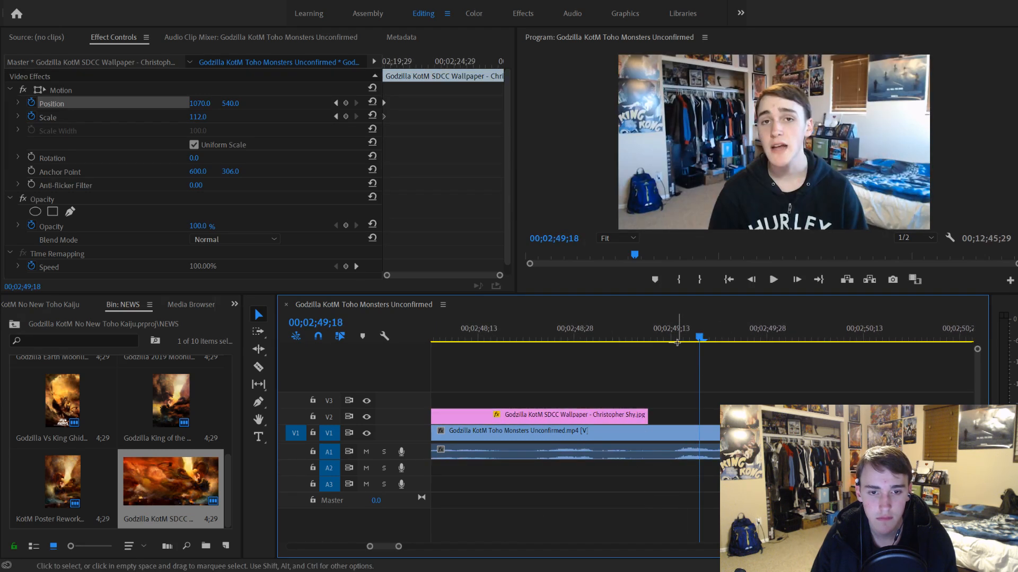
left_click(677, 337)
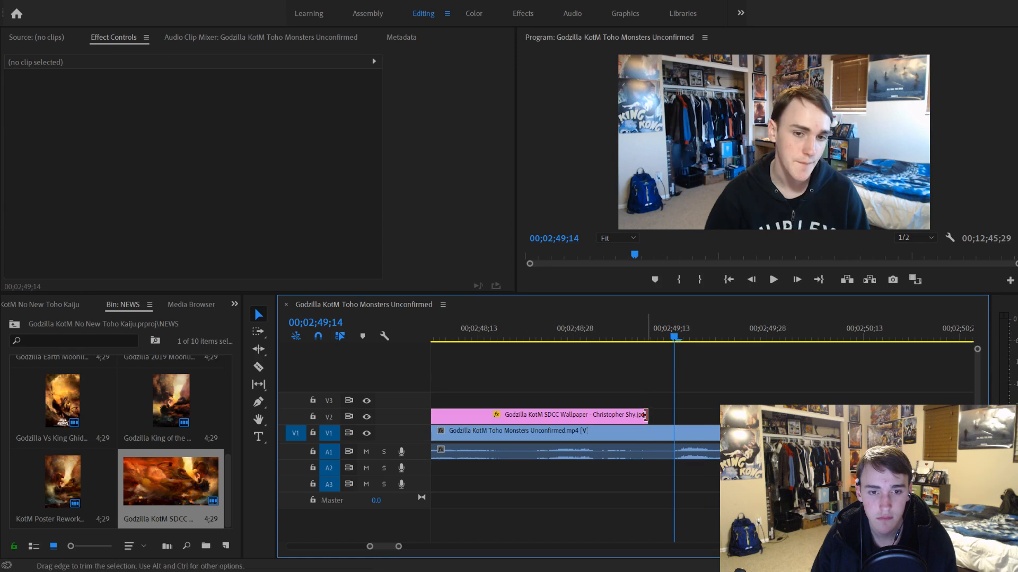
left_click(679, 338)
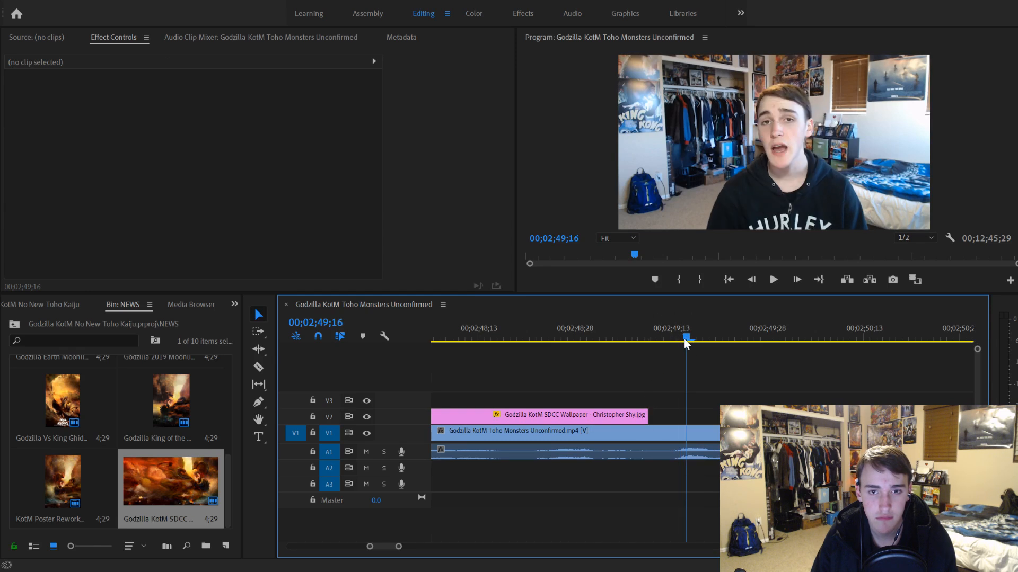
left_click_drag(651, 418, 678, 413)
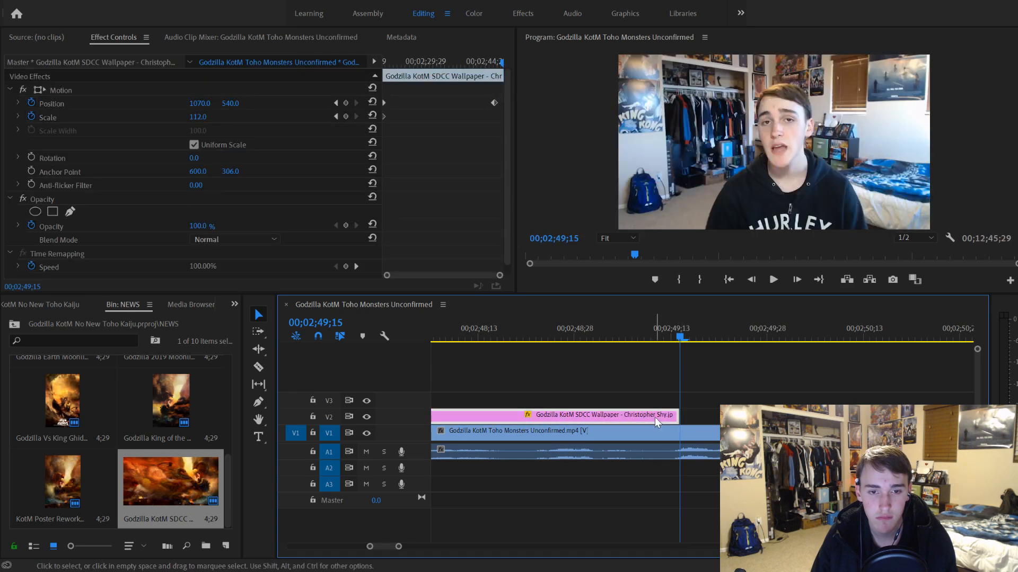
left_click(491, 103)
Step: Play the talking-head footage beyond the SDCC Wallpaper clip up to 00;02;52;27
key("space")
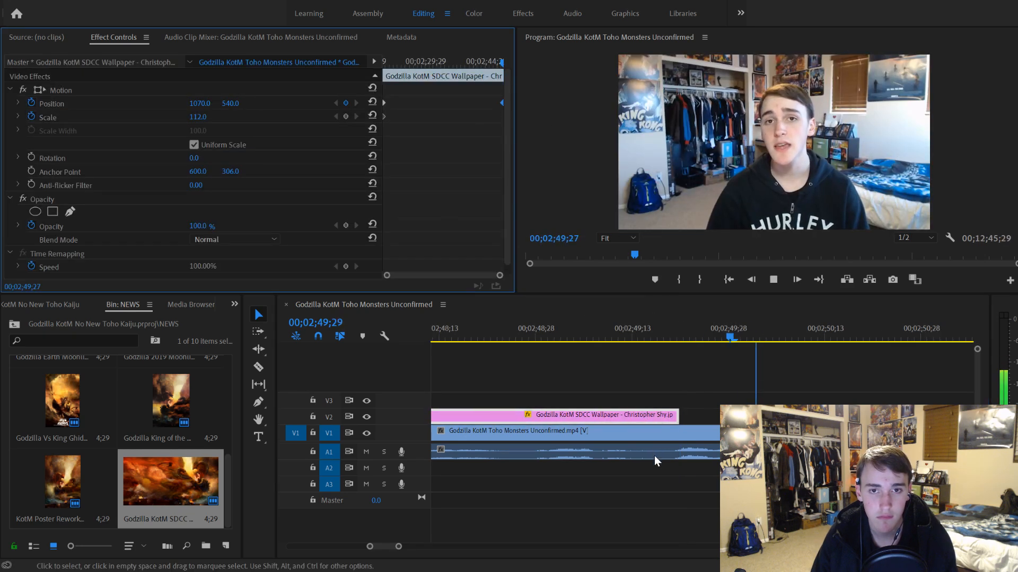
left_click_drag(399, 547, 467, 546)
key("space")
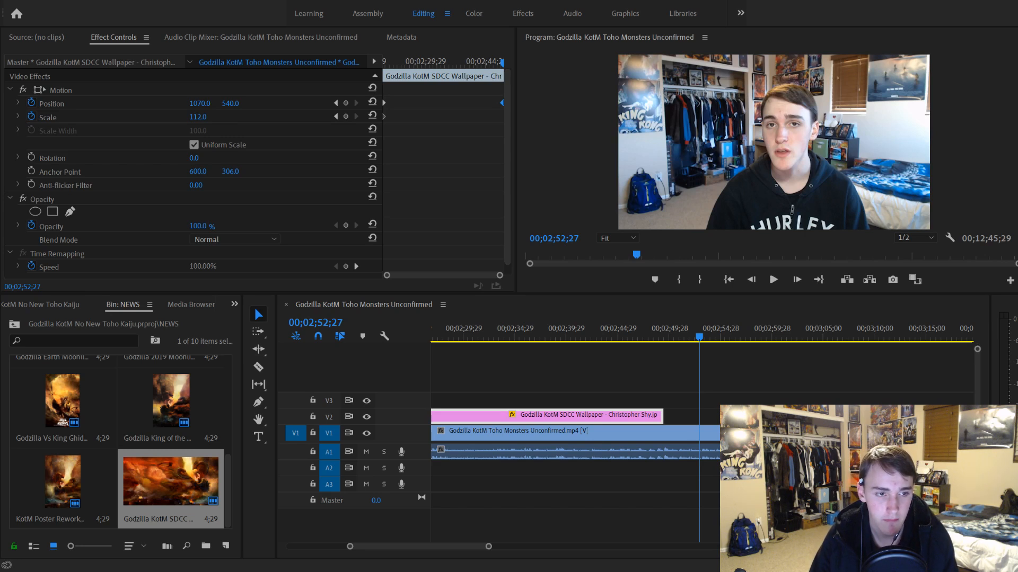
Step: Open Godzilla King Of The Monsters 4K 60fps Trailer 2.mp4 in the source viewer and mark its In point at 00;01;13;27
left_click(196, 380)
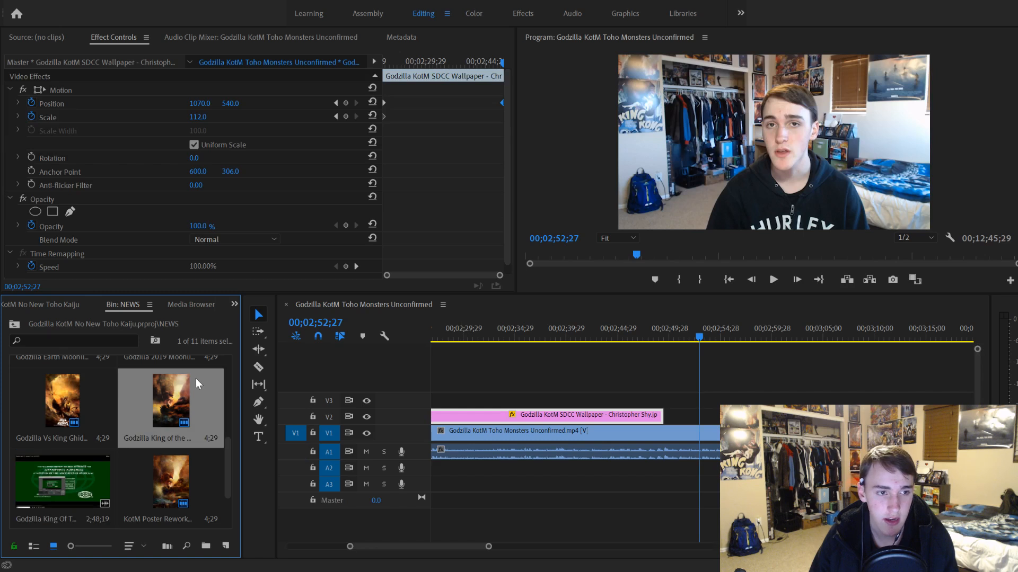
left_click(88, 467)
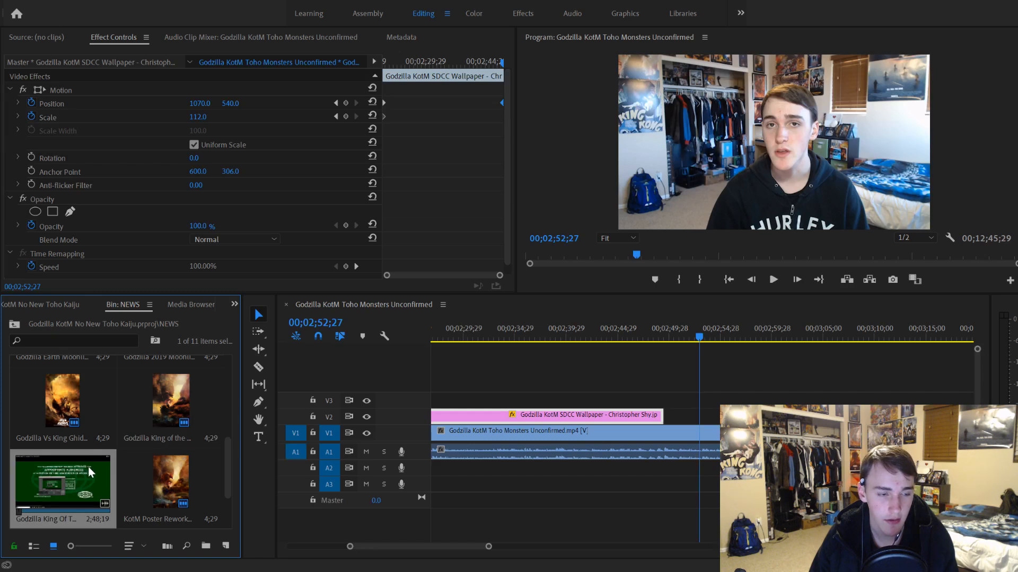
double_click(58, 472)
left_click_drag(23, 254, 227, 258)
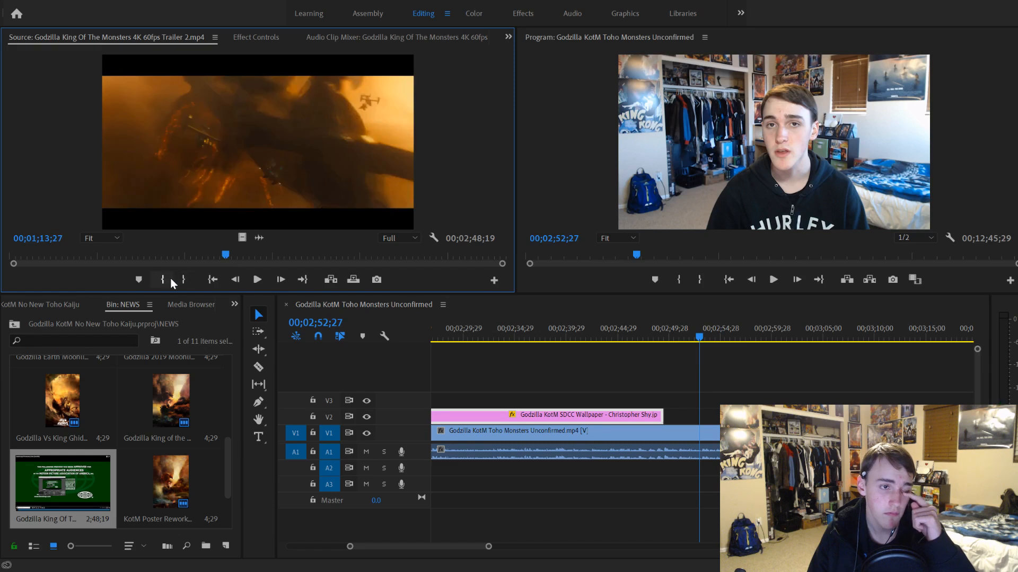
left_click(163, 279)
Step: Place the marked trailer on V2 directly after the SDCC Wallpaper clip and delete the trailer's audio
left_click_drag(74, 480, 666, 416)
left_click(769, 417)
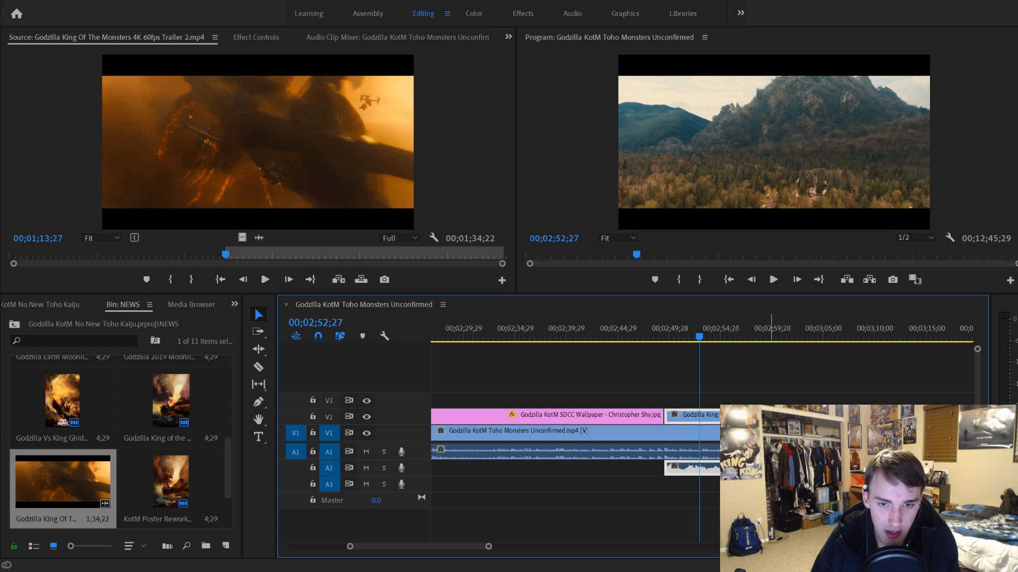
key("Delete")
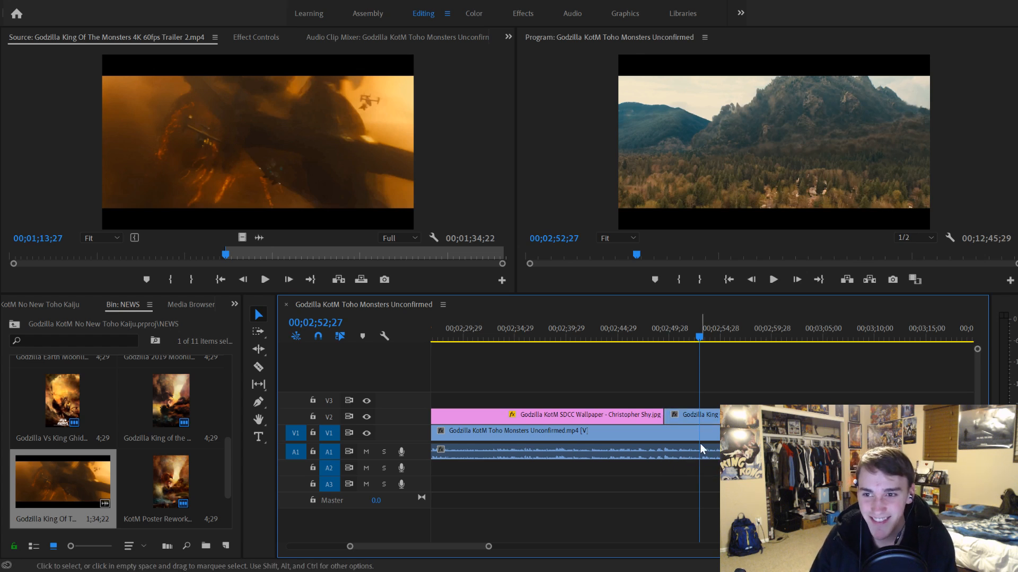
Step: Play the transition from the SDCC Wallpaper into the trailer clip up to 00;02;52;19
scroll(699, 445, "down", 1)
left_click(592, 342)
key("space")
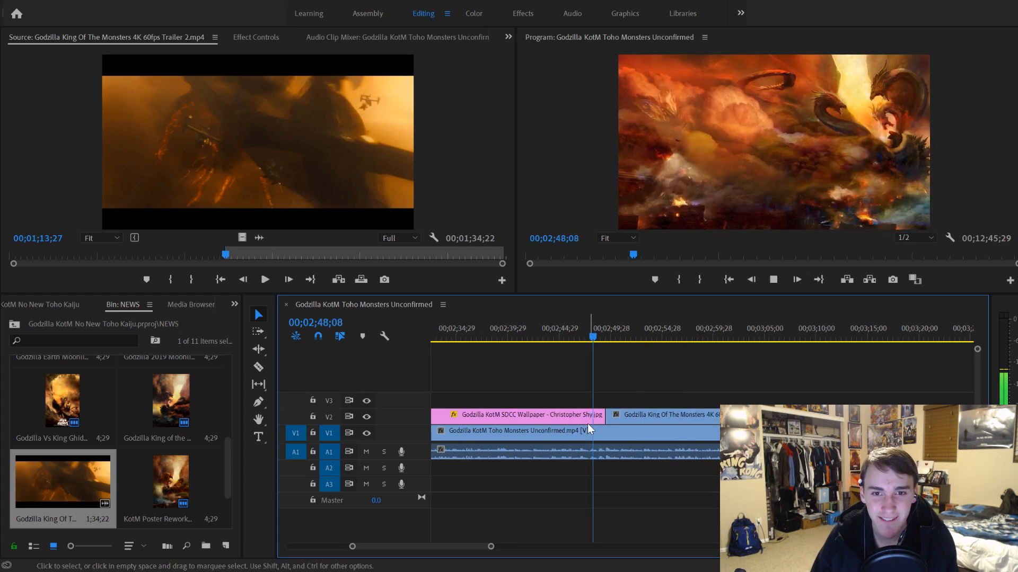
scroll(587, 424, "down", 1)
scroll(536, 415, "down", 2)
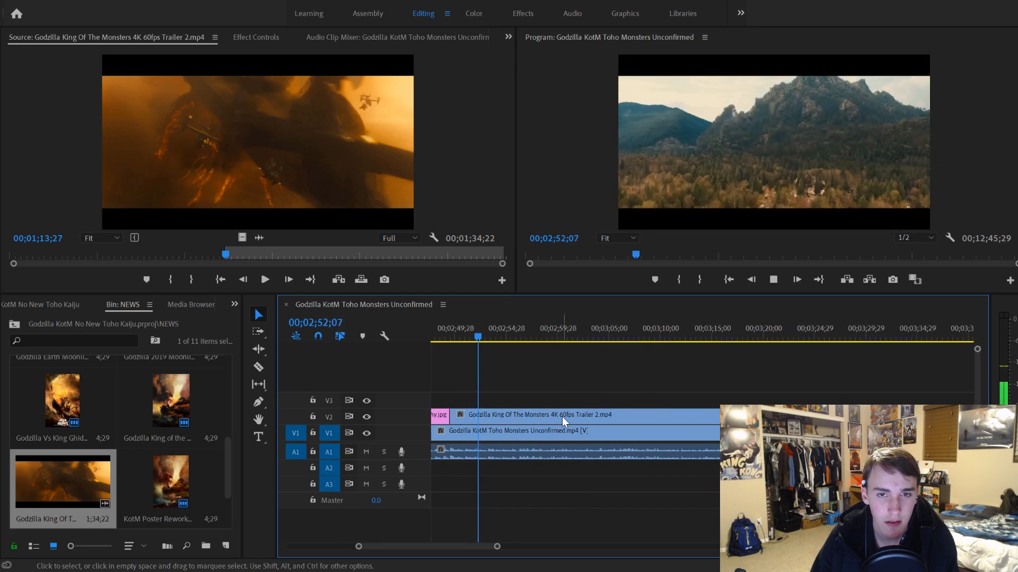
key("space")
Step: Check the trailer's shots in the source and sequence, and split the V2 trailer clip at 00;02;53;03
left_click(562, 419)
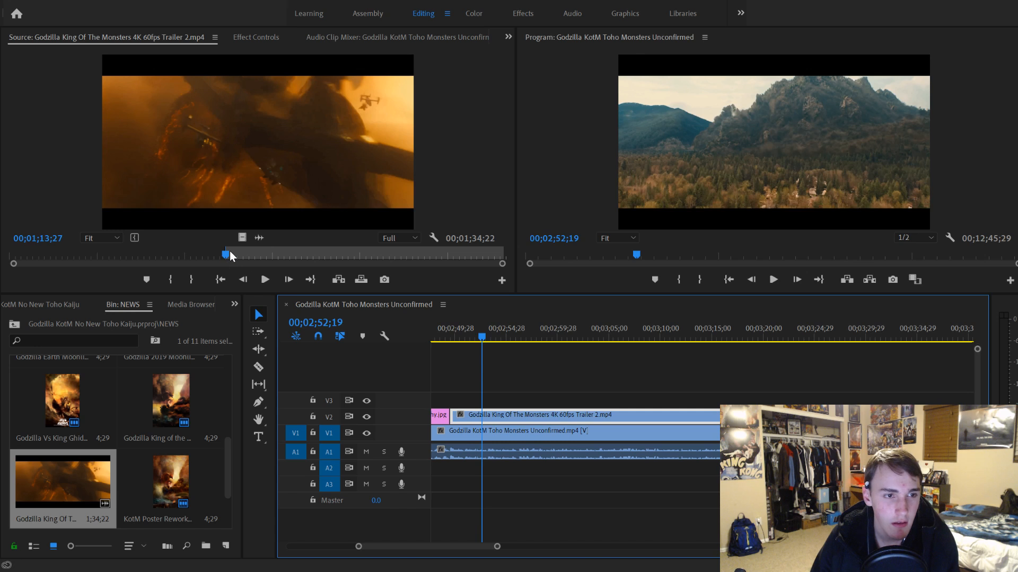
left_click_drag(230, 254, 236, 253)
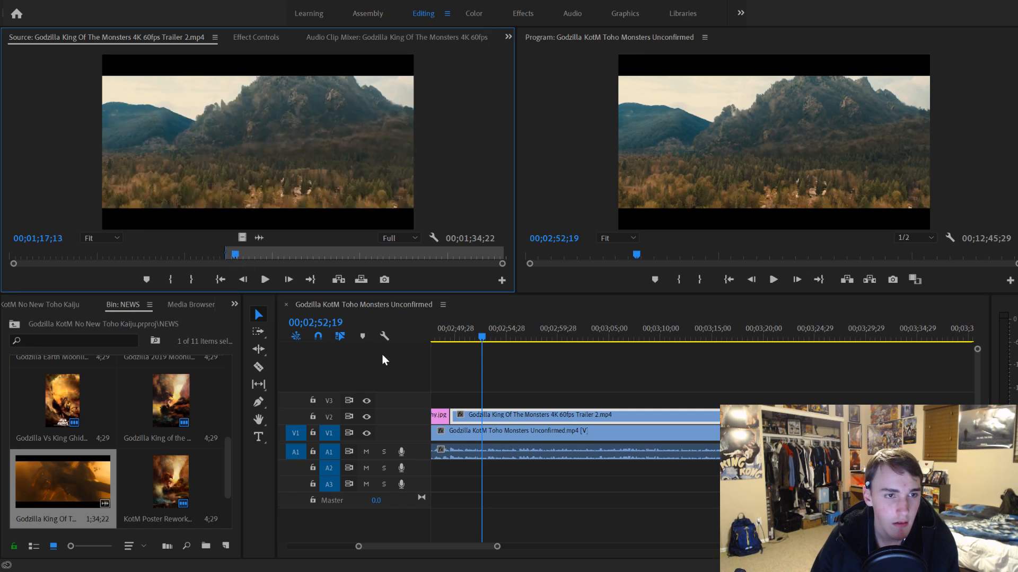
key("space")
key("space")
left_click(774, 279)
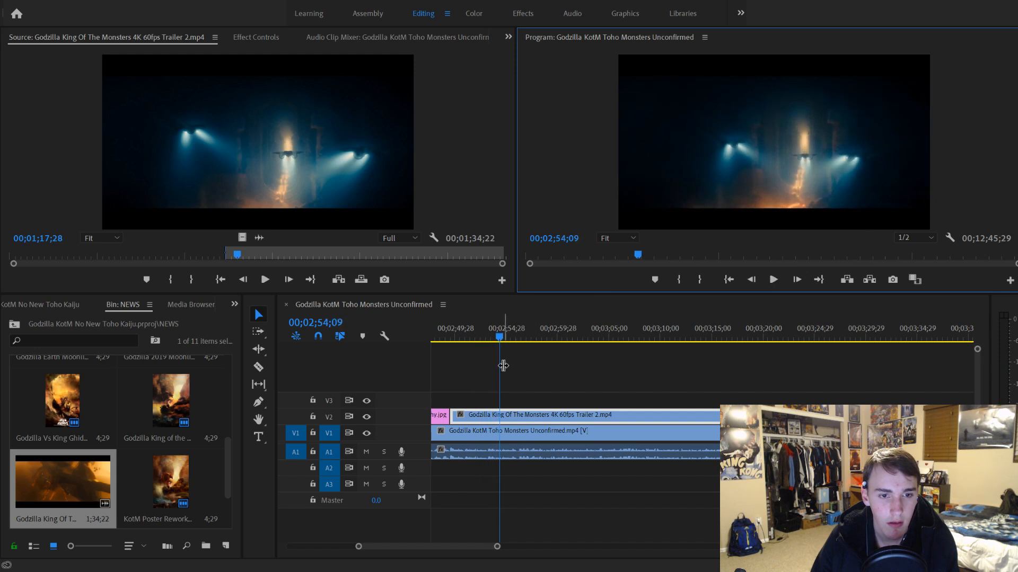
left_click(493, 337)
left_click_drag(491, 339, 485, 335)
key("ctrl+k")
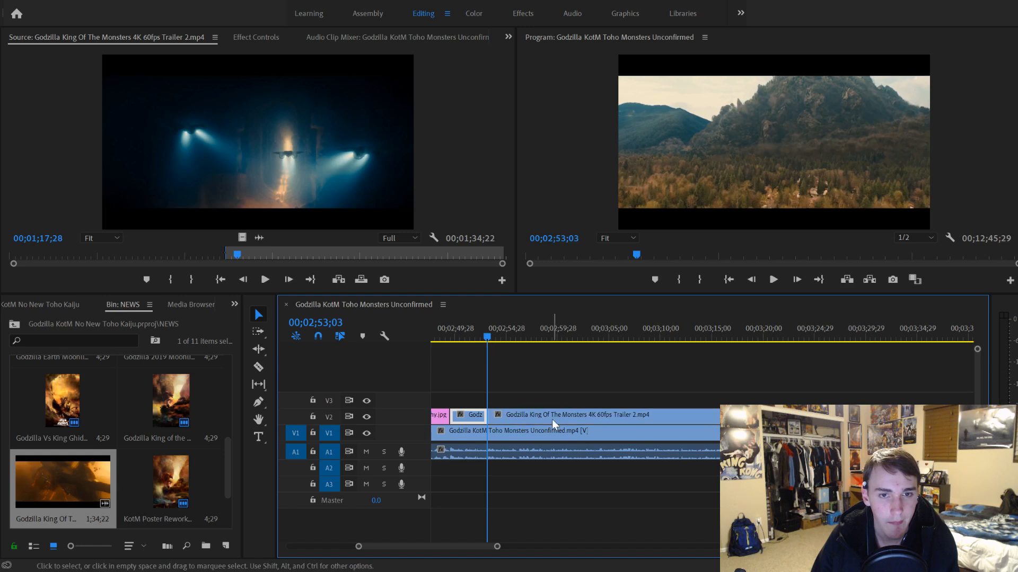
Step: Trim the second trailer clip's start to 00;02;57;08 and close the gap left before it on V2
left_click(547, 419)
key("space")
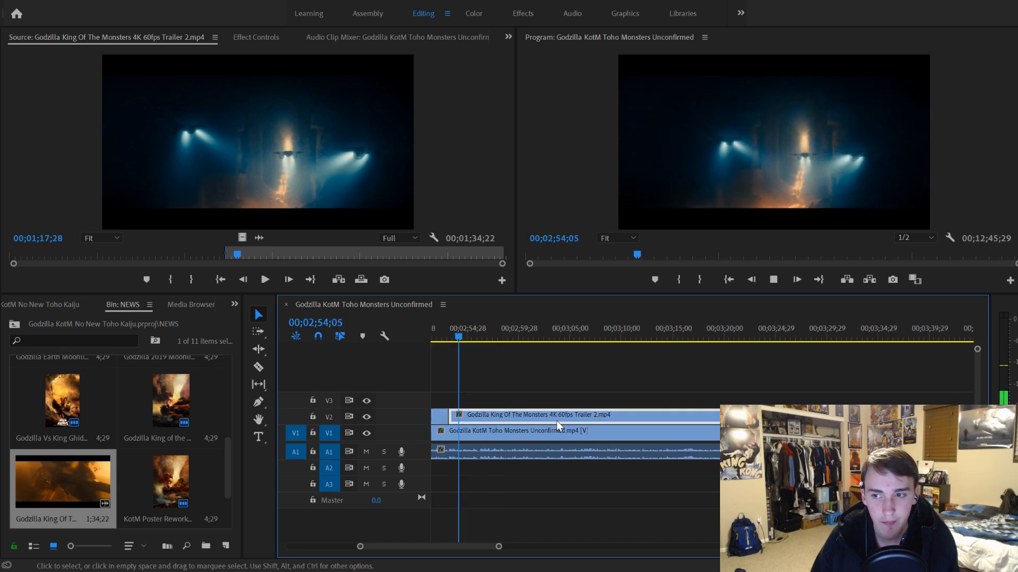
key("space")
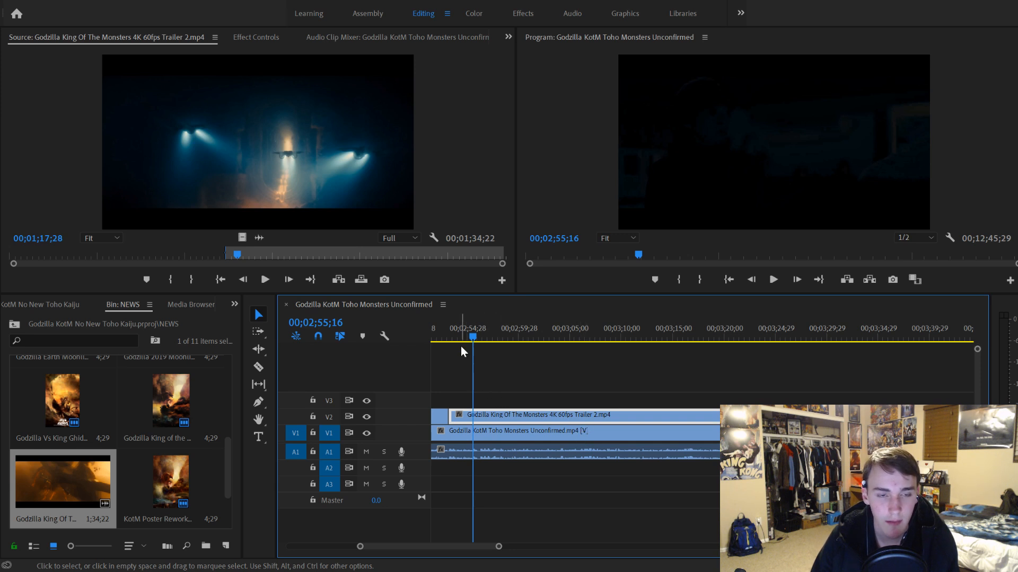
left_click_drag(473, 333, 491, 348)
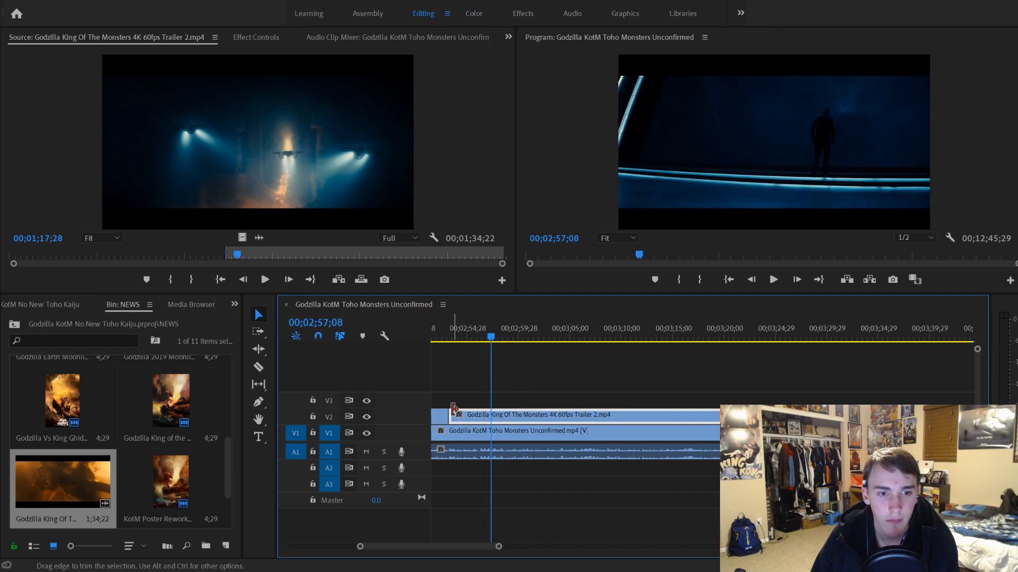
left_click_drag(453, 409, 491, 416)
left_click(473, 419)
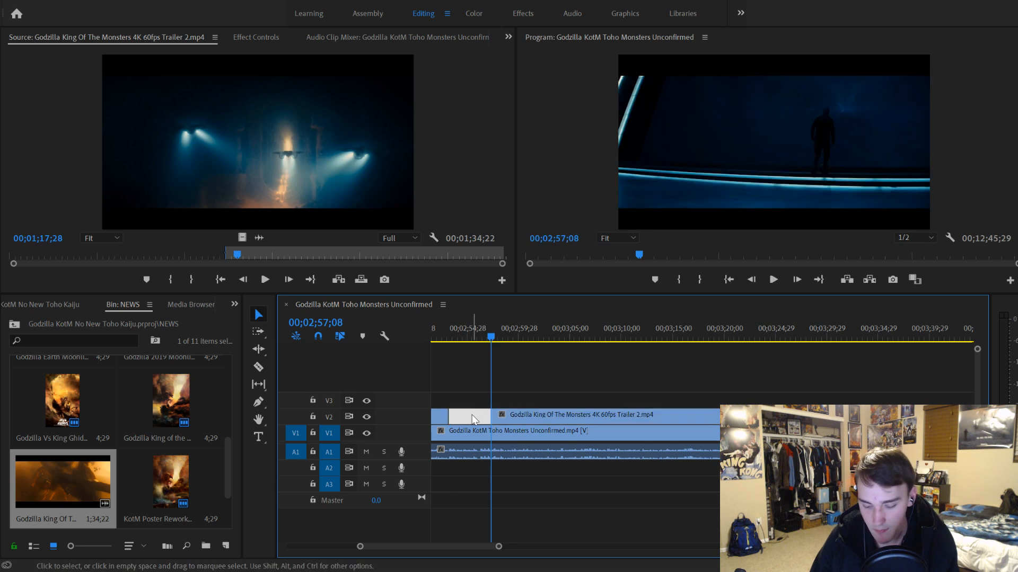
key("Delete")
Step: Play across the trailer cut and split the clips on all tracks at 00;02;55;28
left_click(440, 334)
key("space")
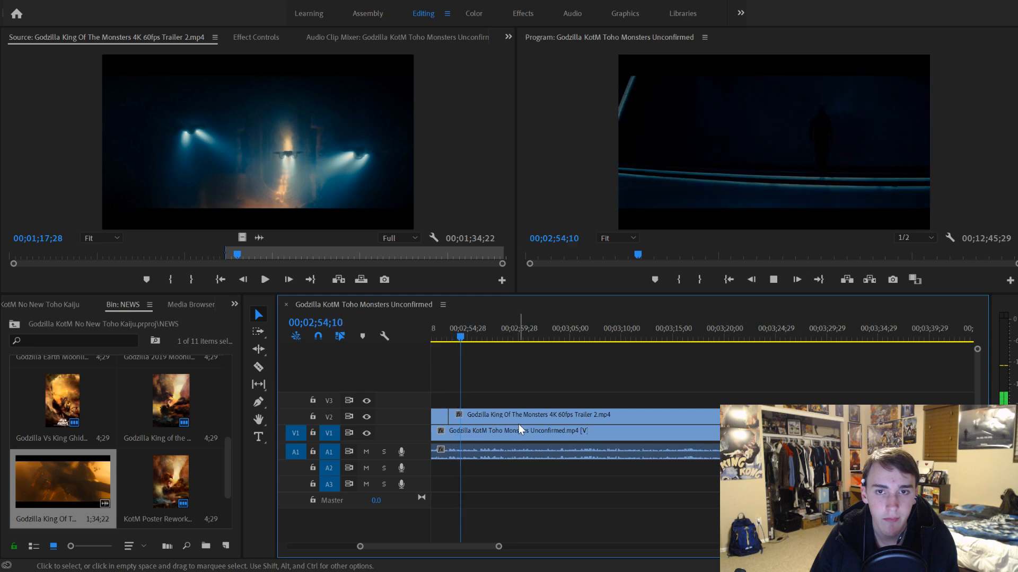
key("space")
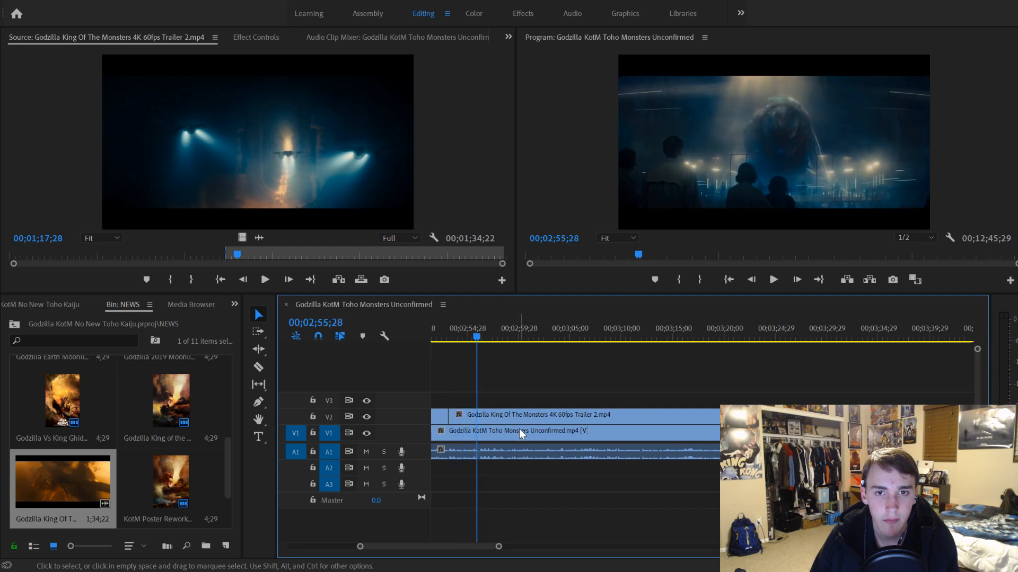
key("ctrl+shift+k")
Step: Split the V2 trailer clip at 00;03;03;07, delete the portion before the split, and close the resulting gap
left_click(511, 414)
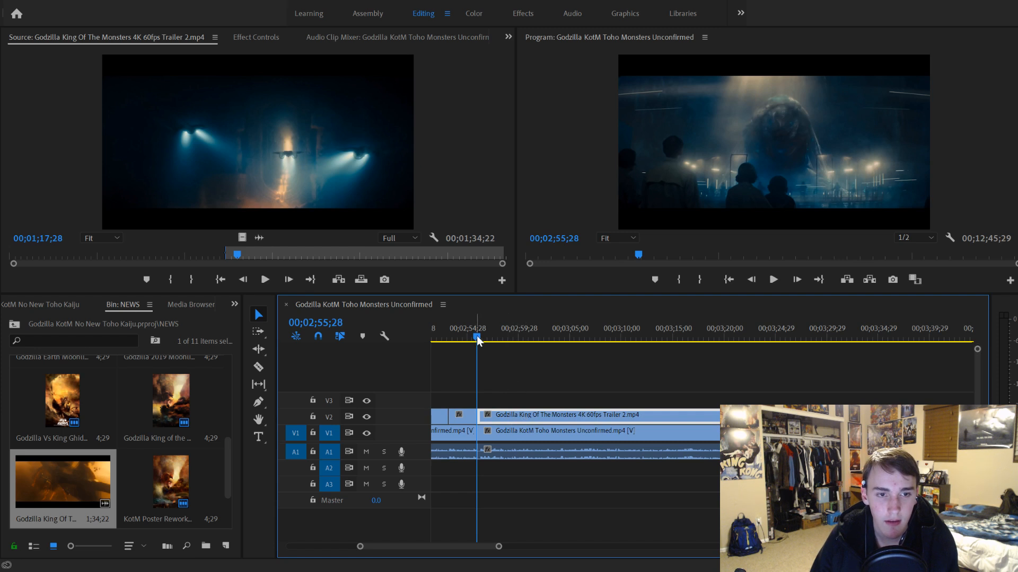
left_click_drag(476, 335, 552, 361)
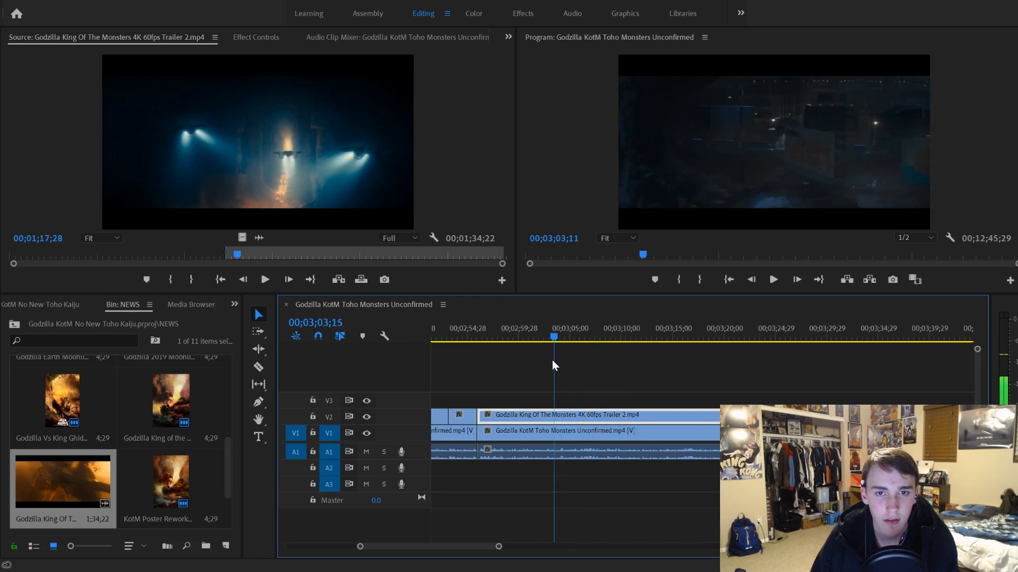
key("Left")
key("Left")
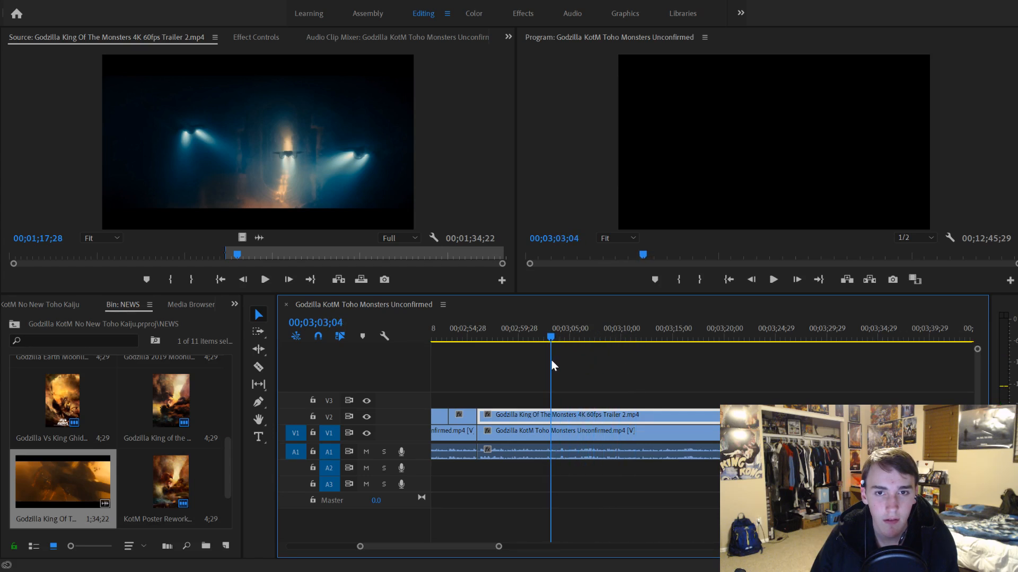
key("ctrl+k")
left_click(508, 419)
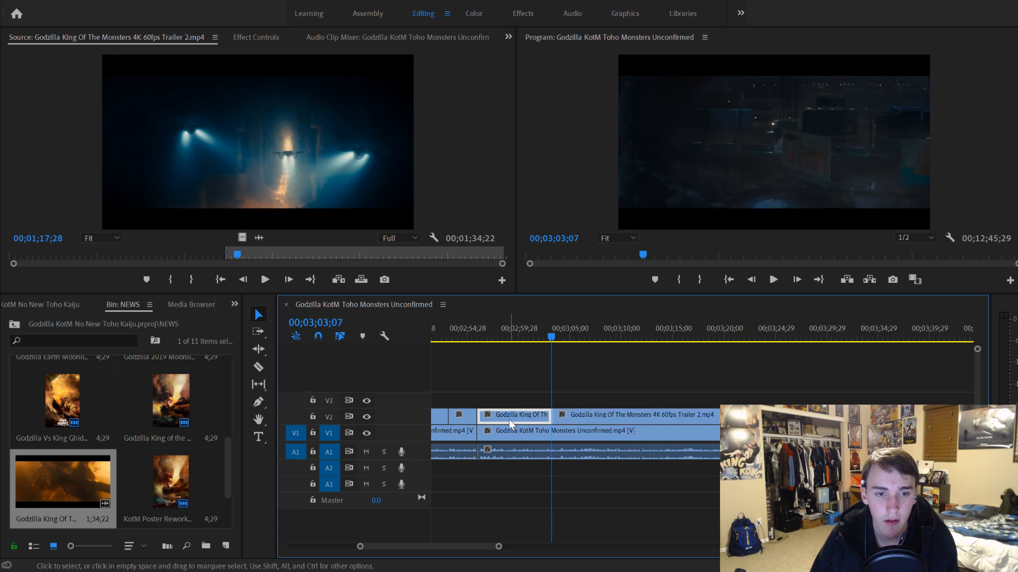
key("Delete")
key("Delete")
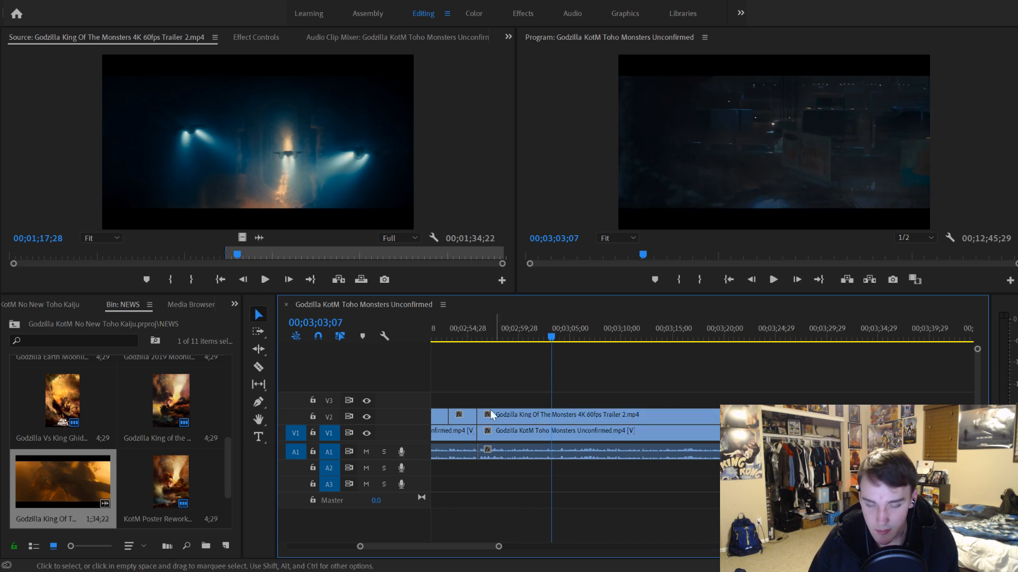
Step: Play across the new trailer cut and split the clips on all tracks at 00;03;03;21
left_click(461, 329)
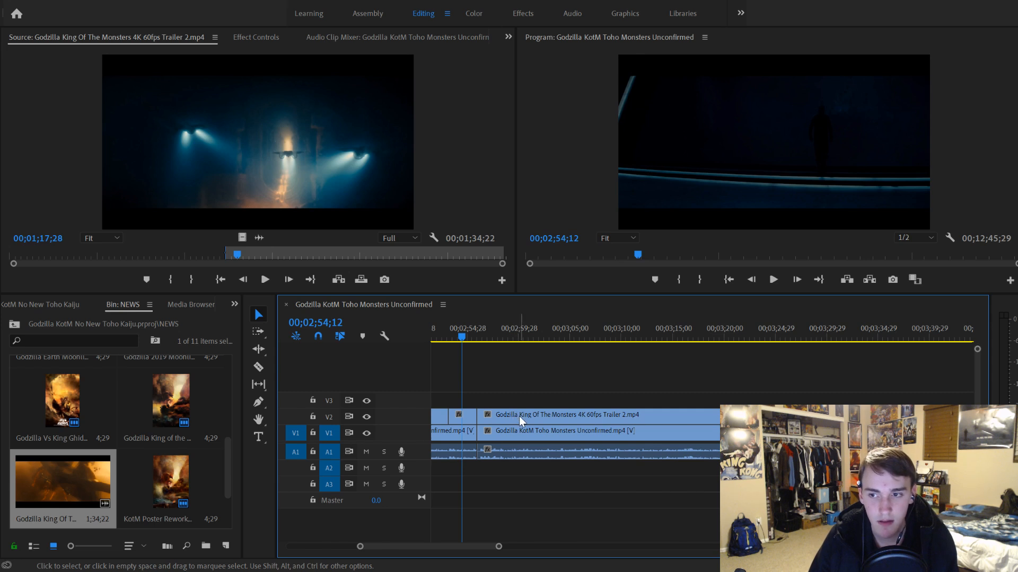
key("space")
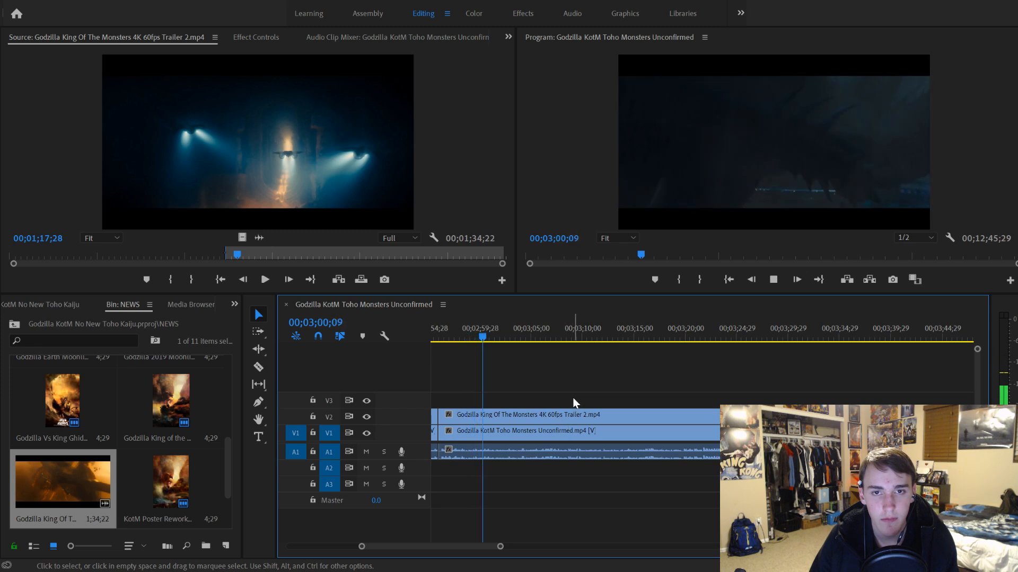
key("space")
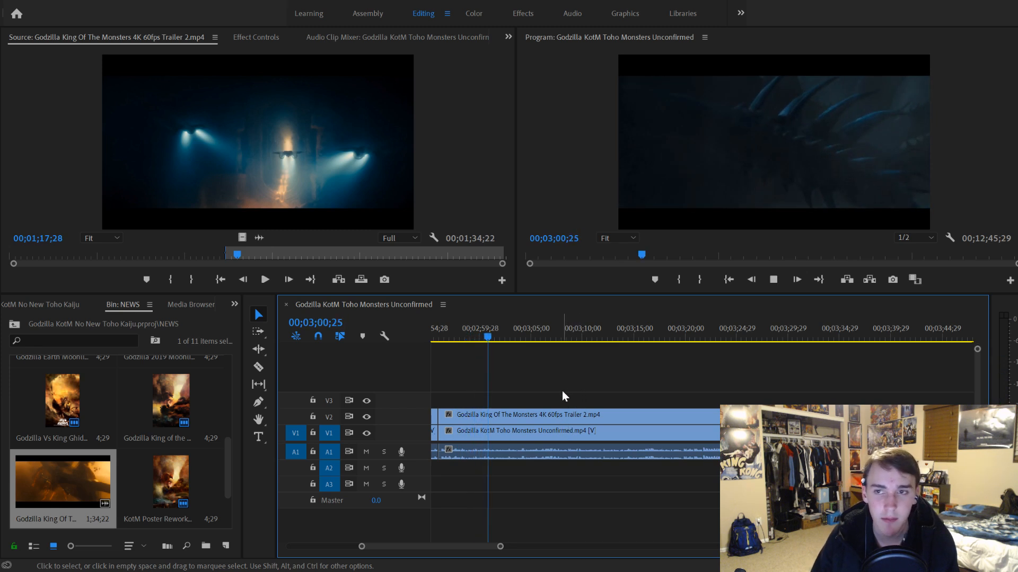
key("space")
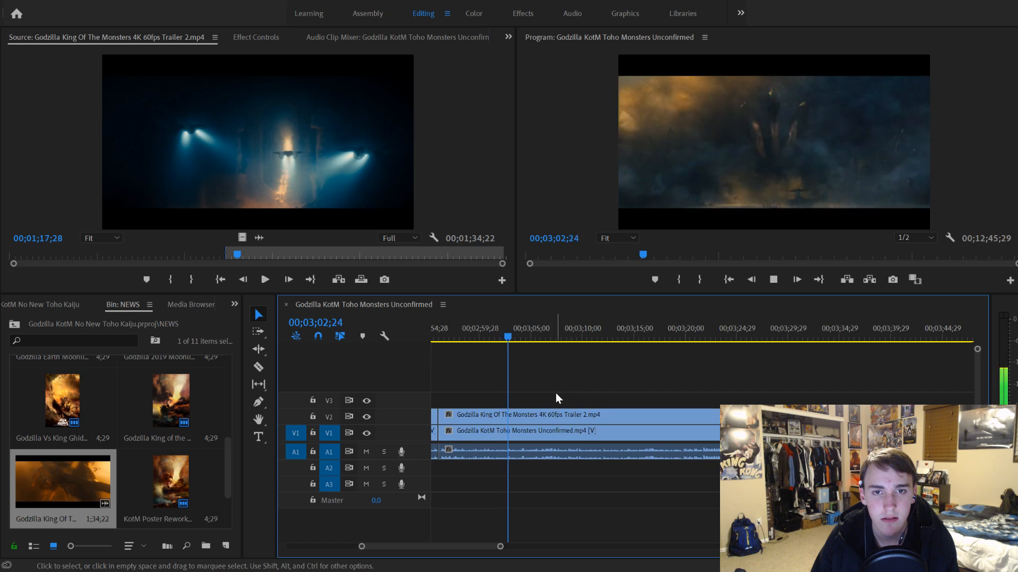
key("space")
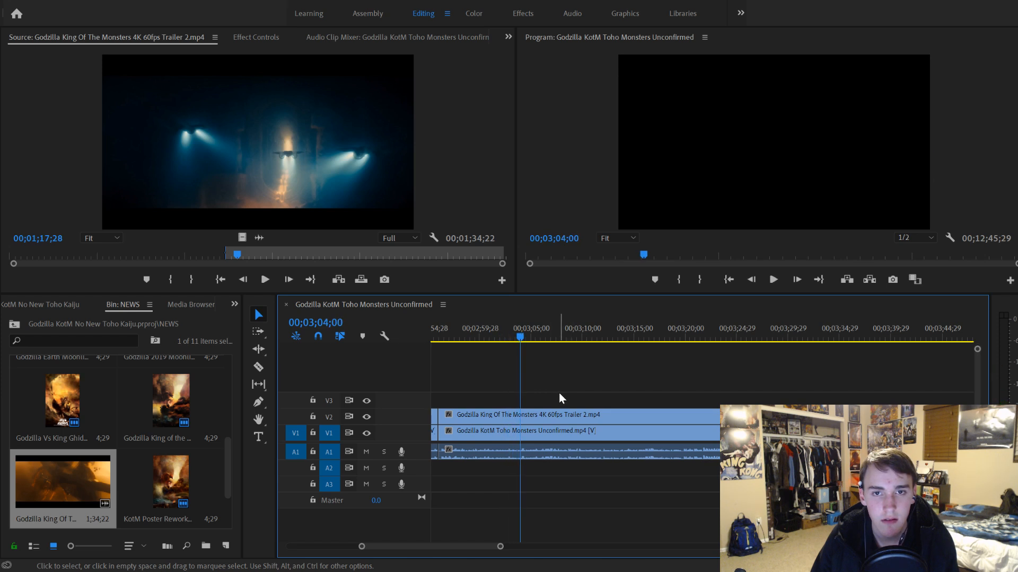
key("Left")
key("ctrl+k")
left_click(571, 421)
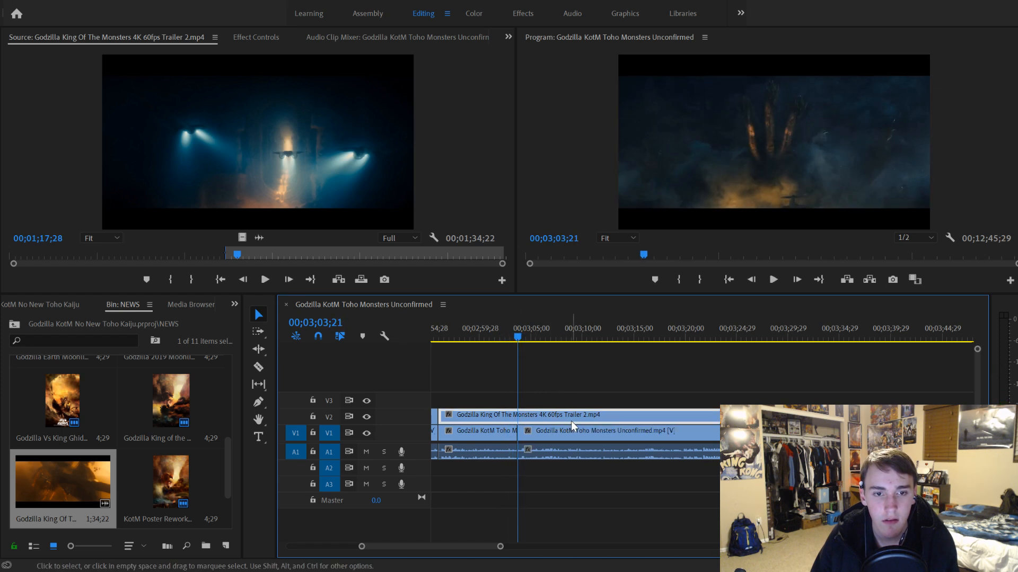
key("ctrl+k")
Step: Trim the trailing trailer clip's start to source time 00;02;06;08 and move it against the V2 cut at 00;03;03;21
left_click(564, 414)
double_click(561, 420)
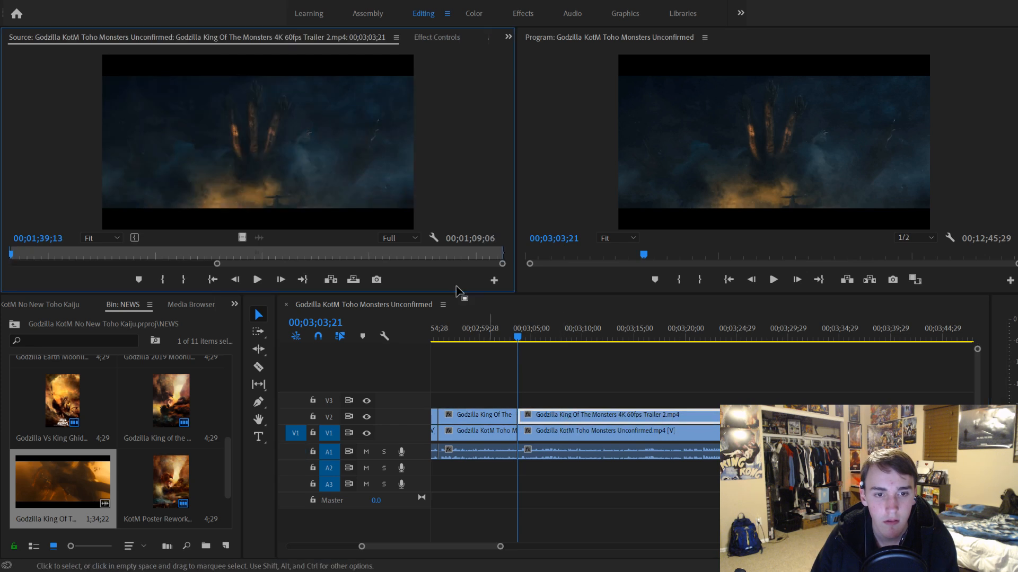
left_click_drag(167, 249, 202, 256)
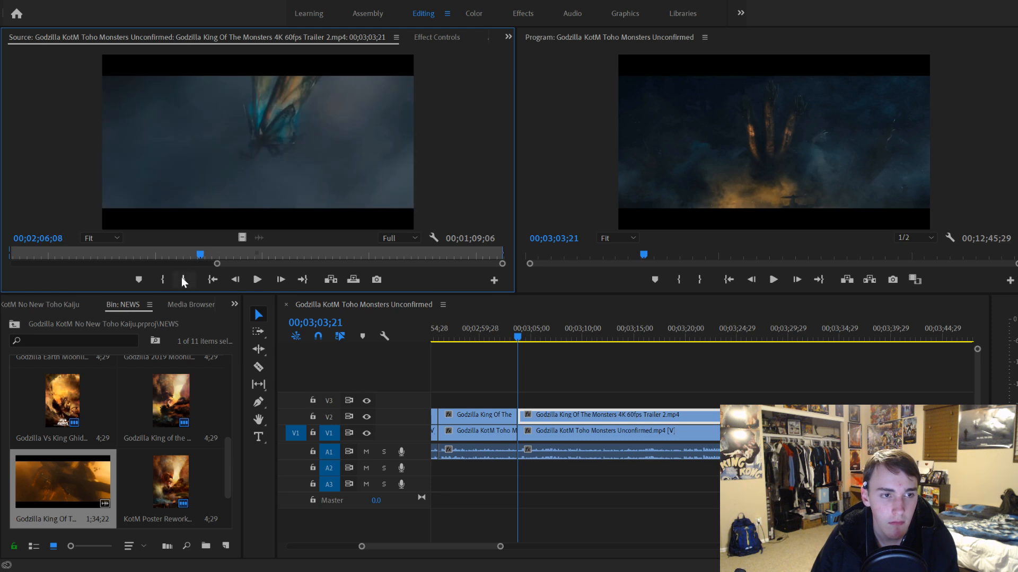
key("i")
left_click_drag(827, 419, 619, 411)
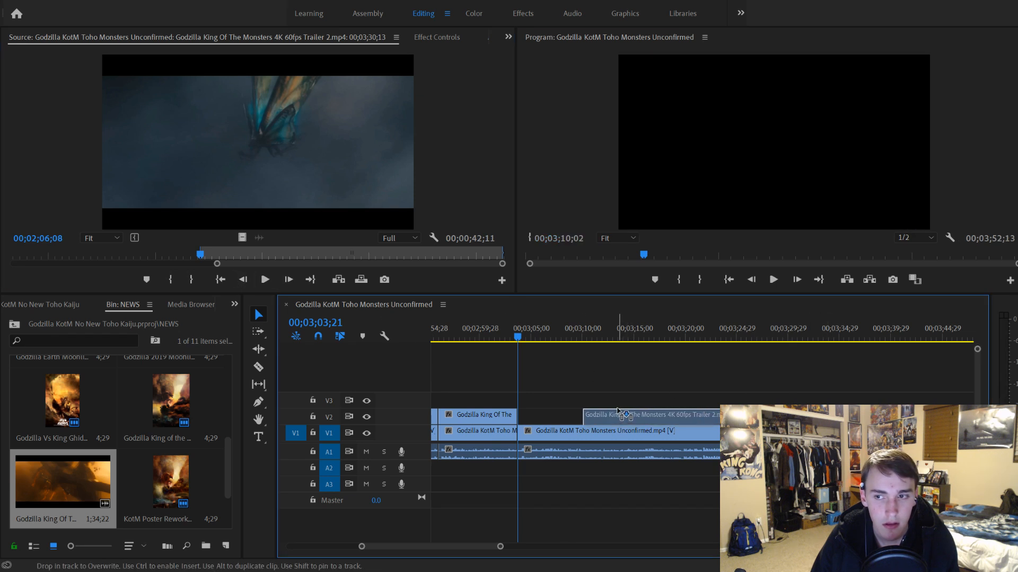
left_click_drag(619, 410, 551, 413)
Step: Play the winged-creature trailer shot and split the V2 trailer clip at 00;03;07;24
left_click(501, 337)
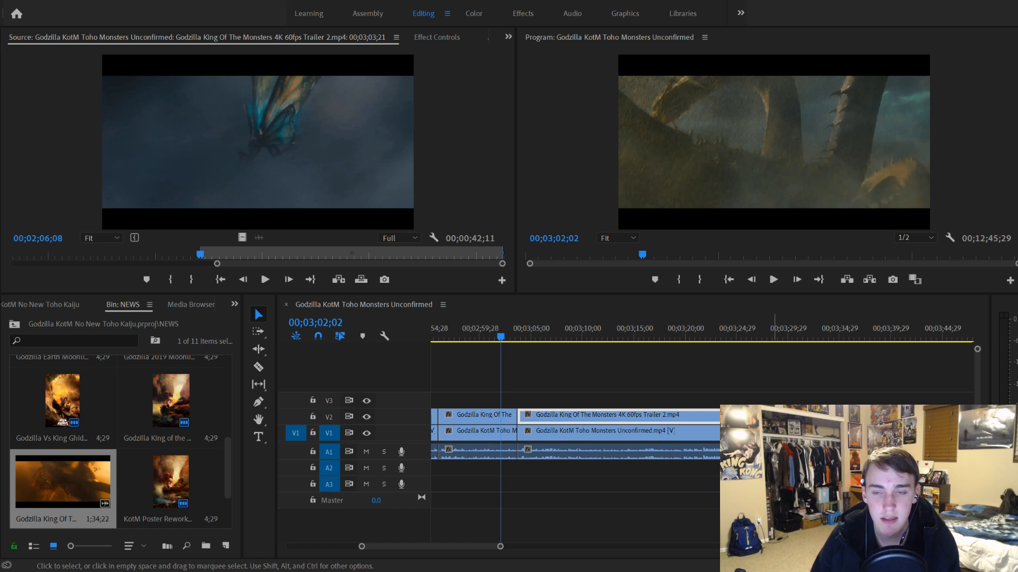
left_click(550, 394)
key("space")
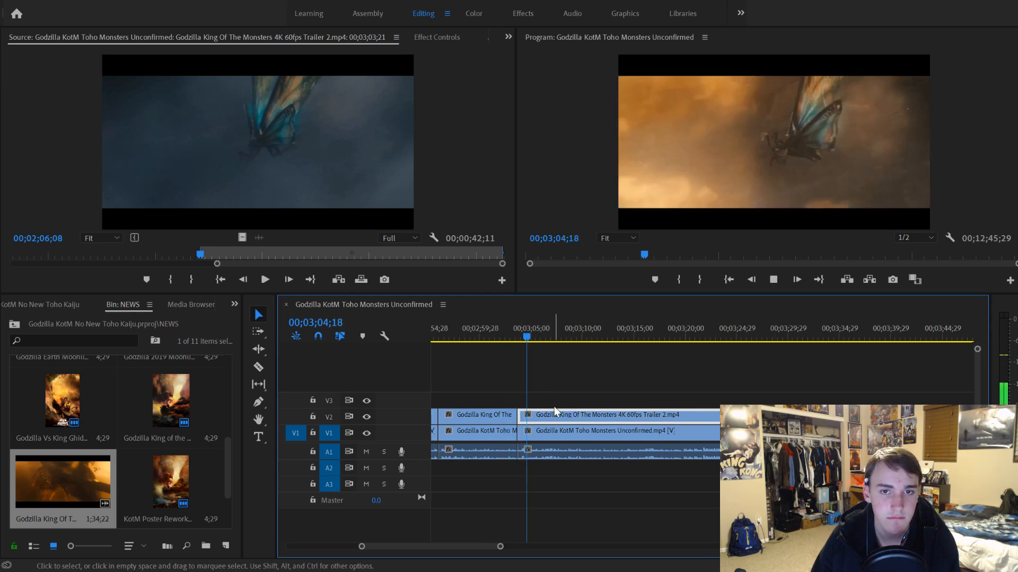
scroll(525, 435, "down", 1)
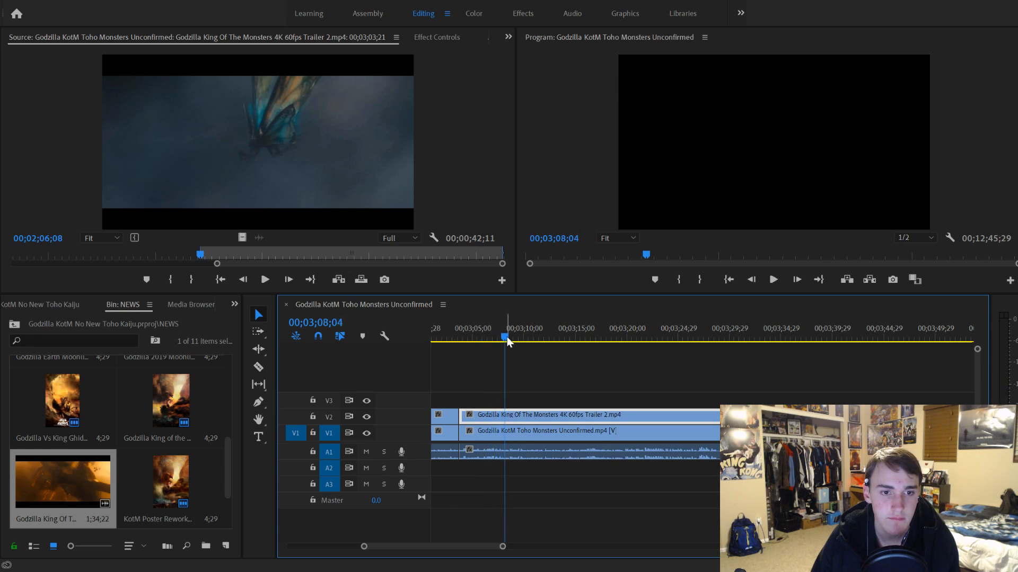
left_click_drag(504, 336, 500, 336)
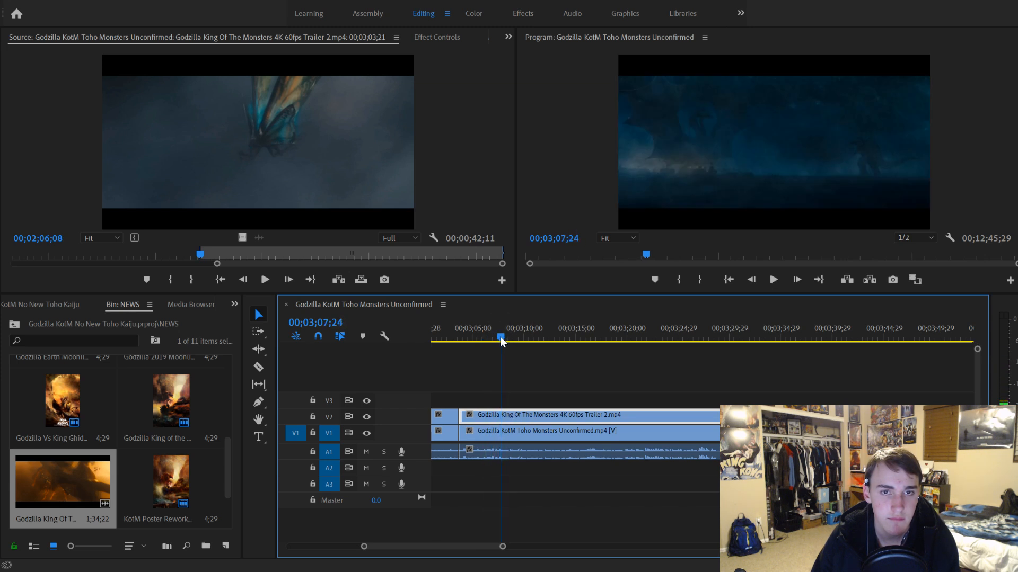
key("ctrl+k")
left_click(529, 416)
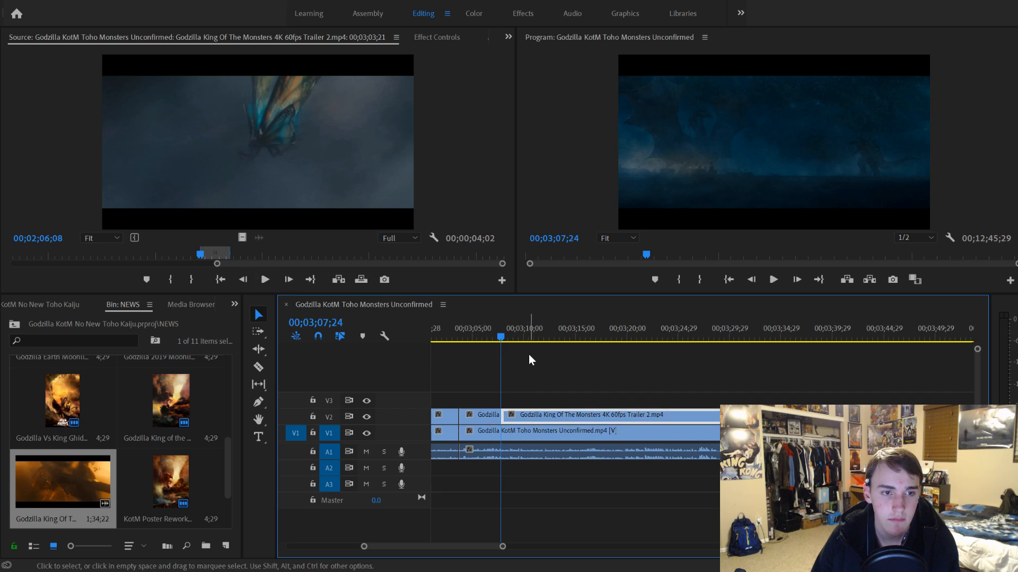
Step: Check the remaining trailer footage, delete it from V2 after 00;03;07;24, and play into the talking-head footage
double_click(548, 416)
left_click_drag(241, 252, 478, 255)
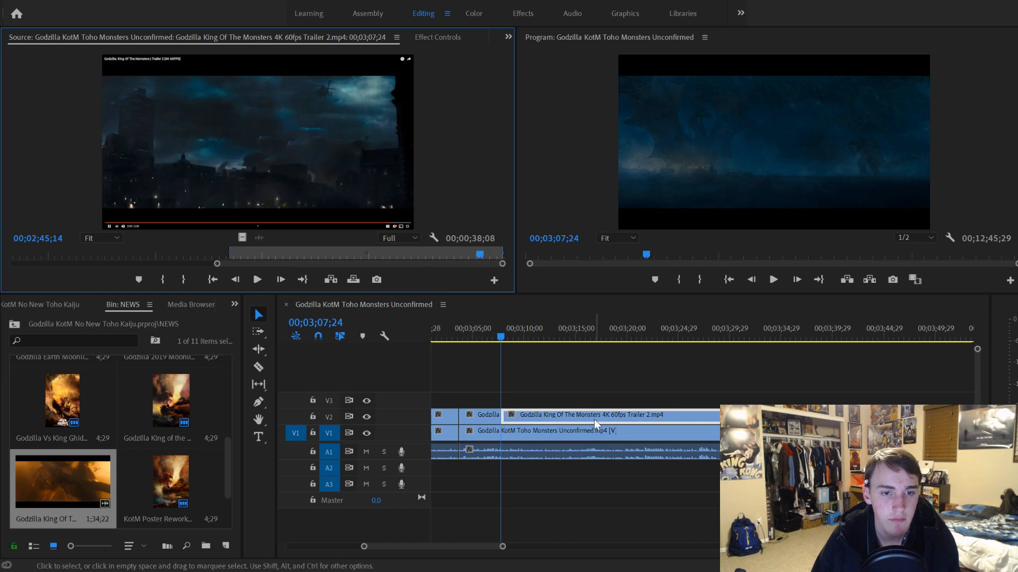
left_click(577, 410)
key("Delete")
left_click(470, 336)
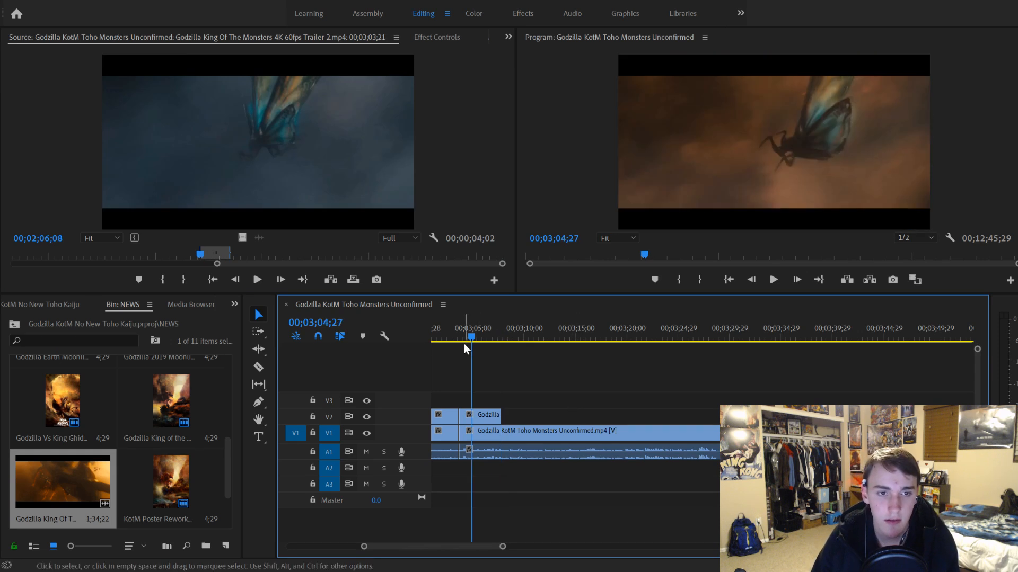
key("space")
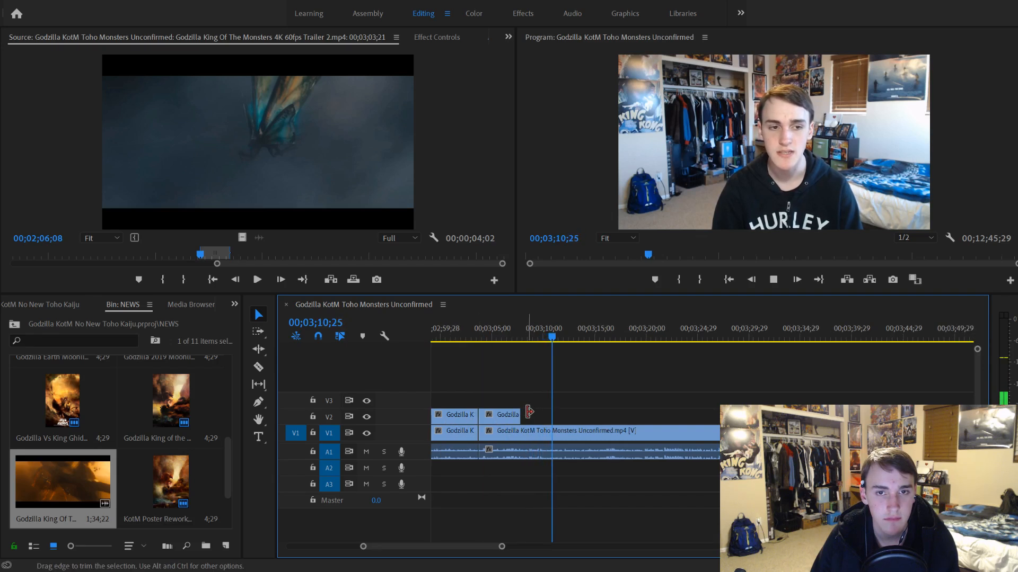
key("space")
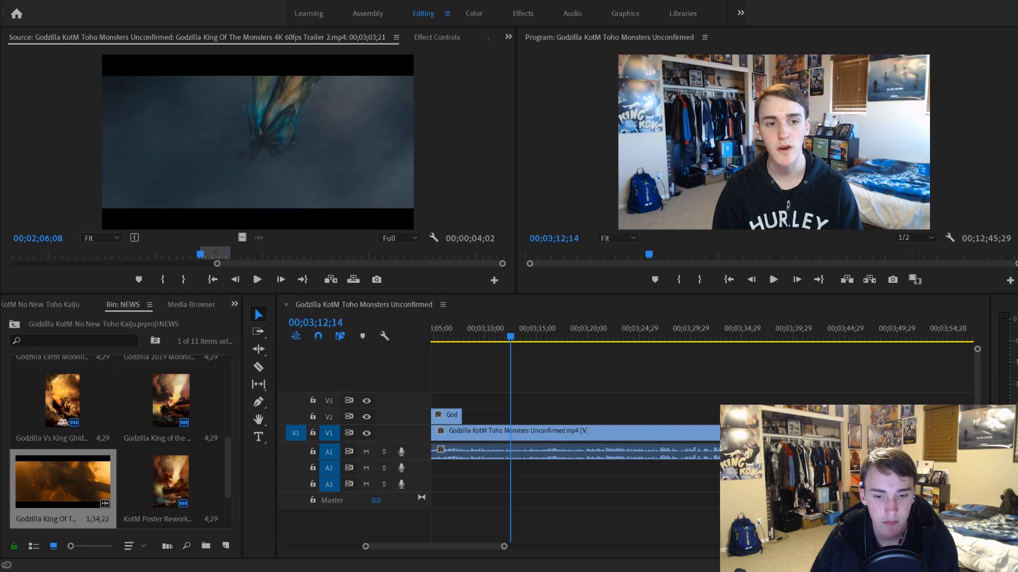
Step: Place Snapshot - 43.png on V2 directly after the trailer clip and play the transition into it
scroll(116, 446, "down", 2)
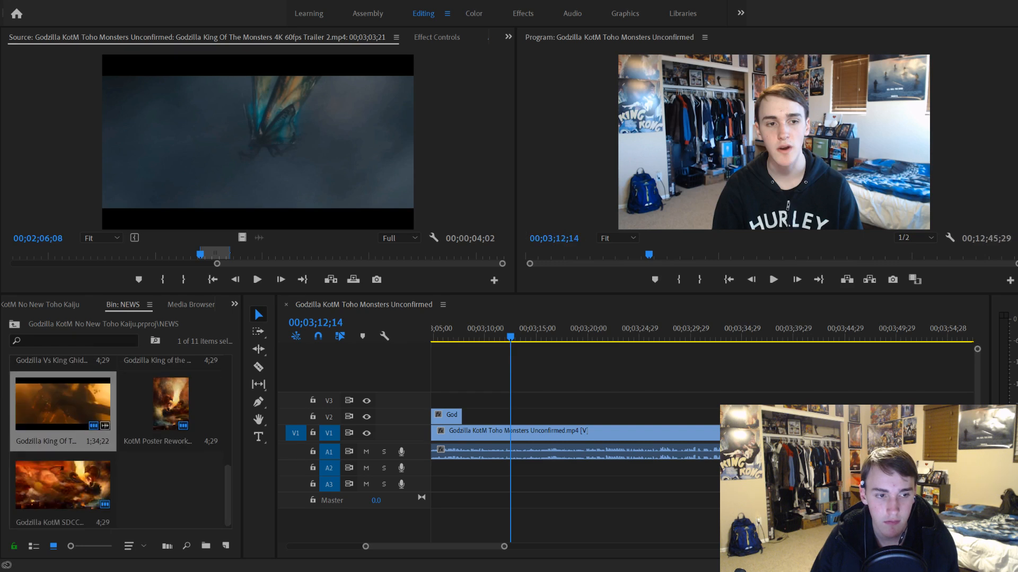
left_click_drag(170, 483, 467, 419)
left_click(458, 337)
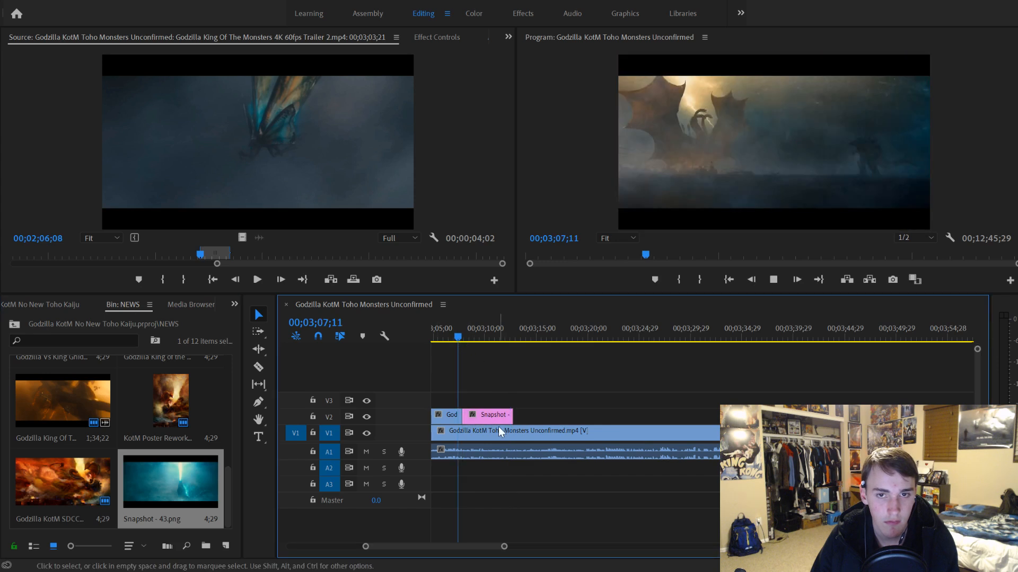
key("space")
key("space")
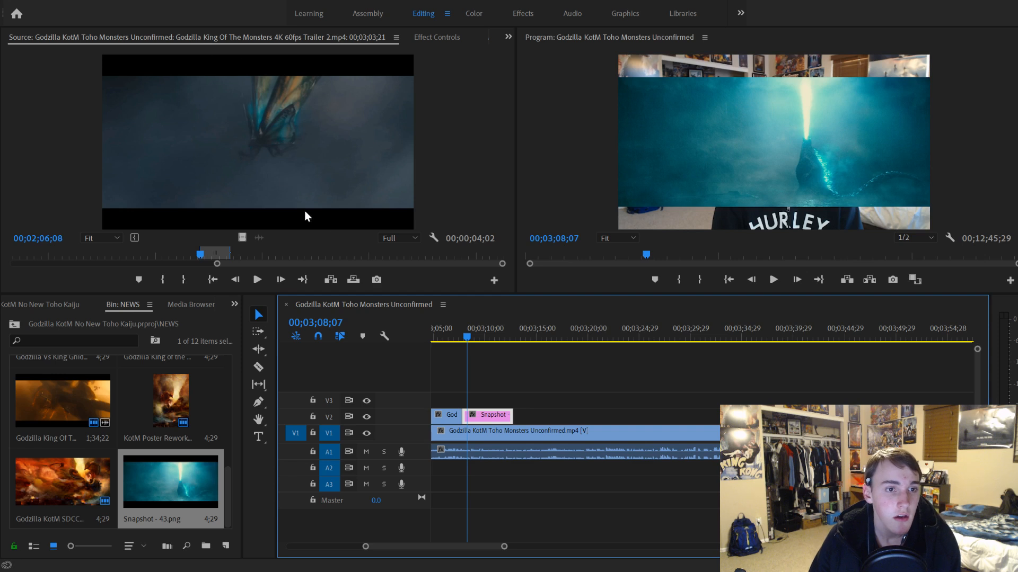
Step: Keyframe the snapshot's position and scale from its start, reaching scale 384 and horizontal position 332 at 00;03;10;09
double_click(488, 416)
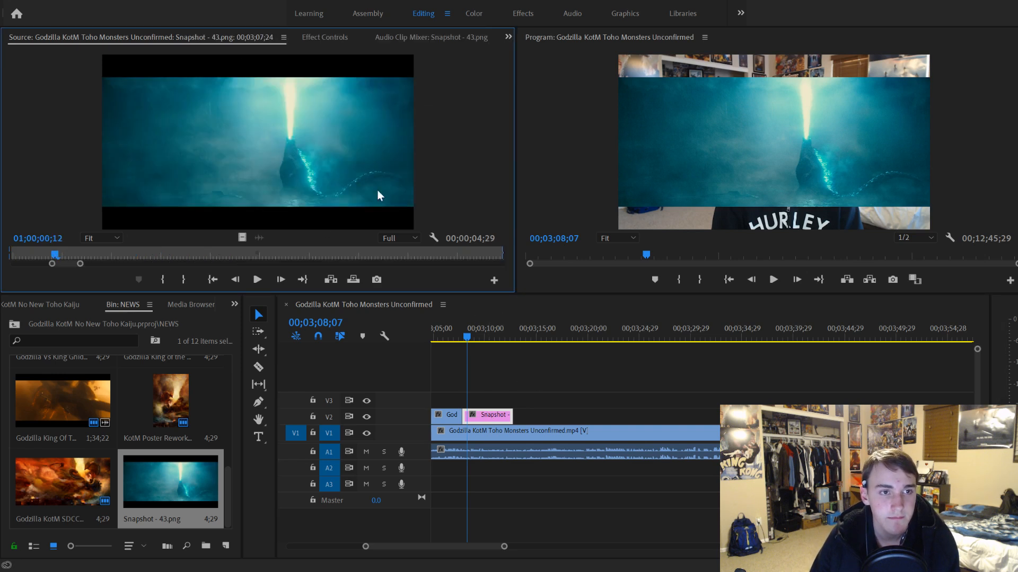
left_click(312, 38)
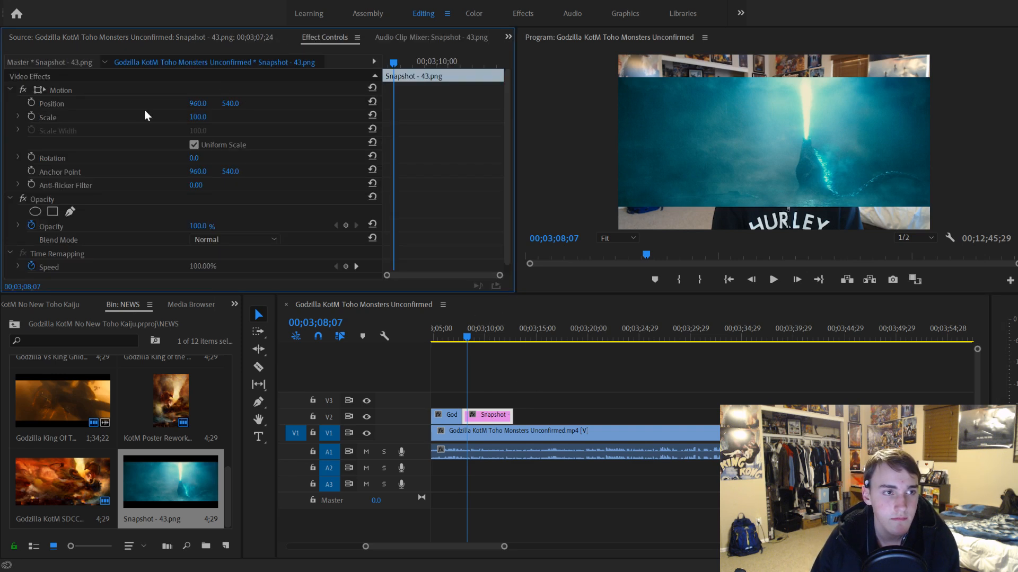
left_click_drag(392, 65, 443, 63)
left_click(31, 102)
left_click(31, 117)
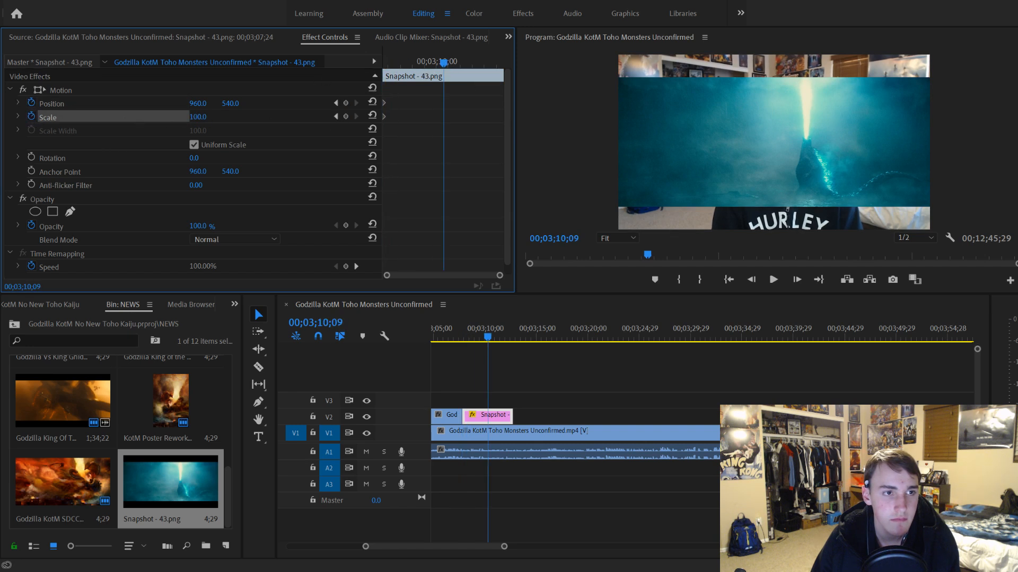
left_click_drag(203, 117, 354, 117)
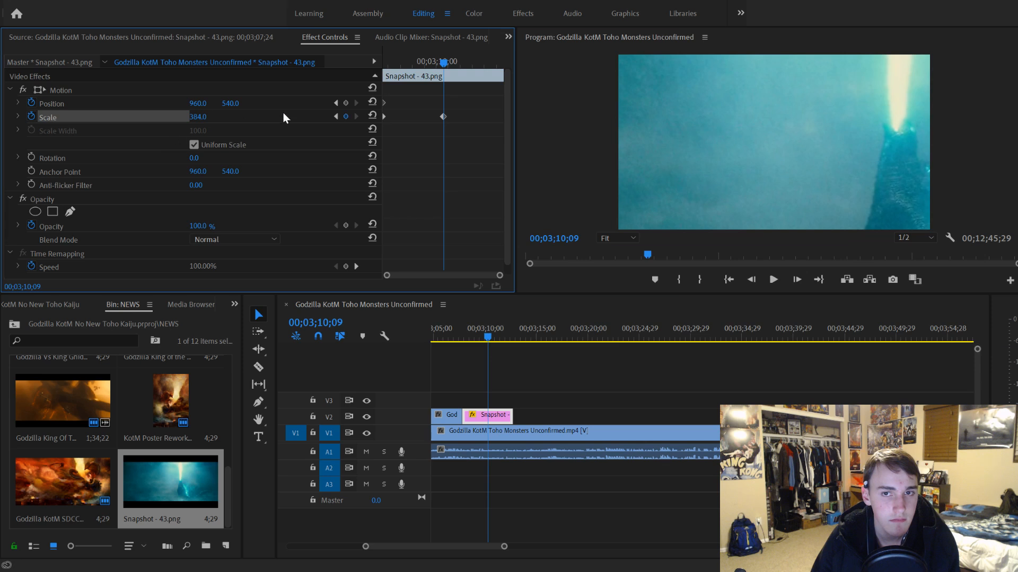
left_click_drag(201, 103, 150, 103)
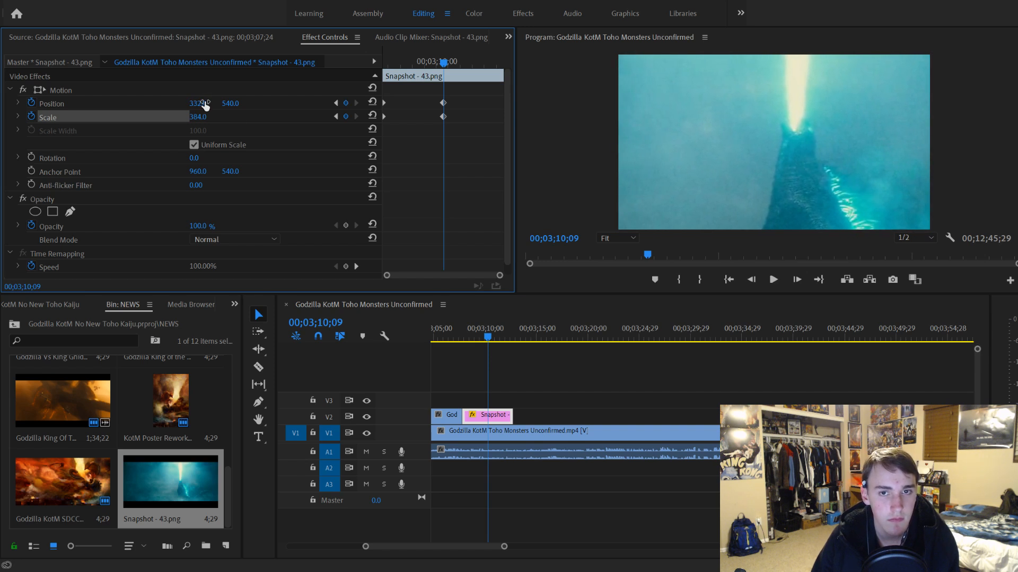
Step: Move the snapshot's second position and scale keyframes to the clip's end and play the slower zoom
left_click_drag(445, 66, 409, 63)
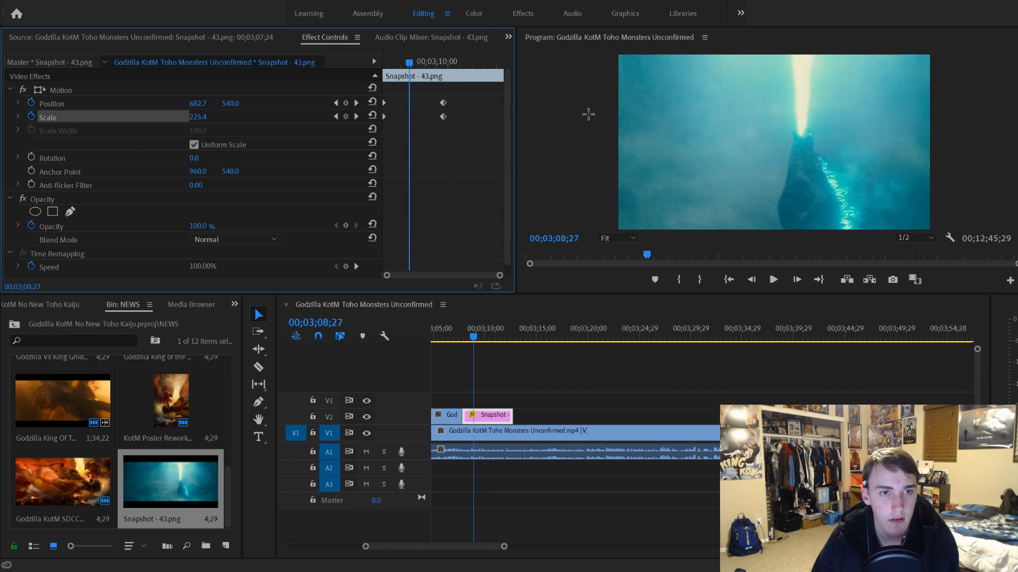
left_click_drag(437, 98, 588, 111)
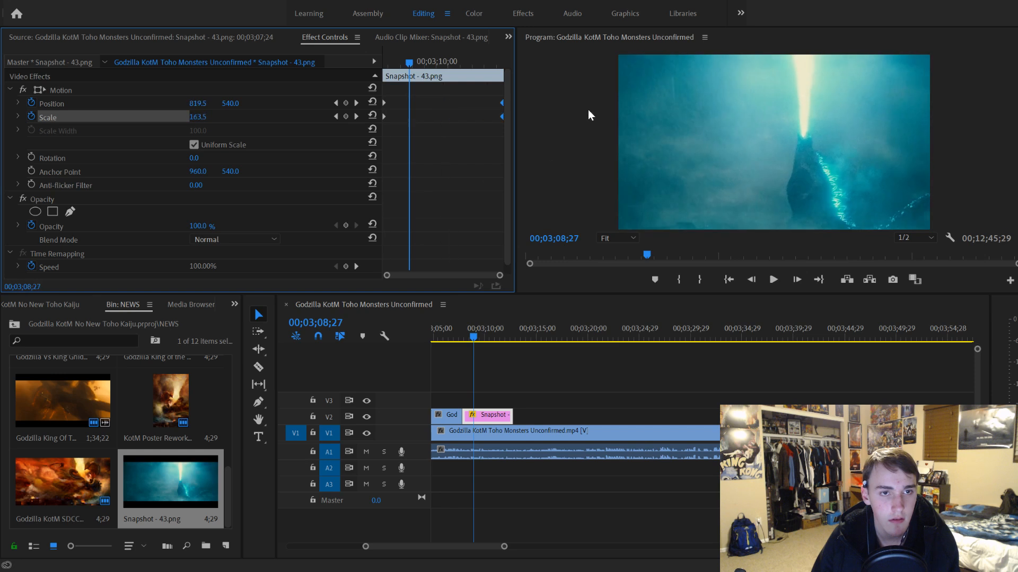
left_click(448, 338)
key("space")
scroll(457, 428, "down", 2)
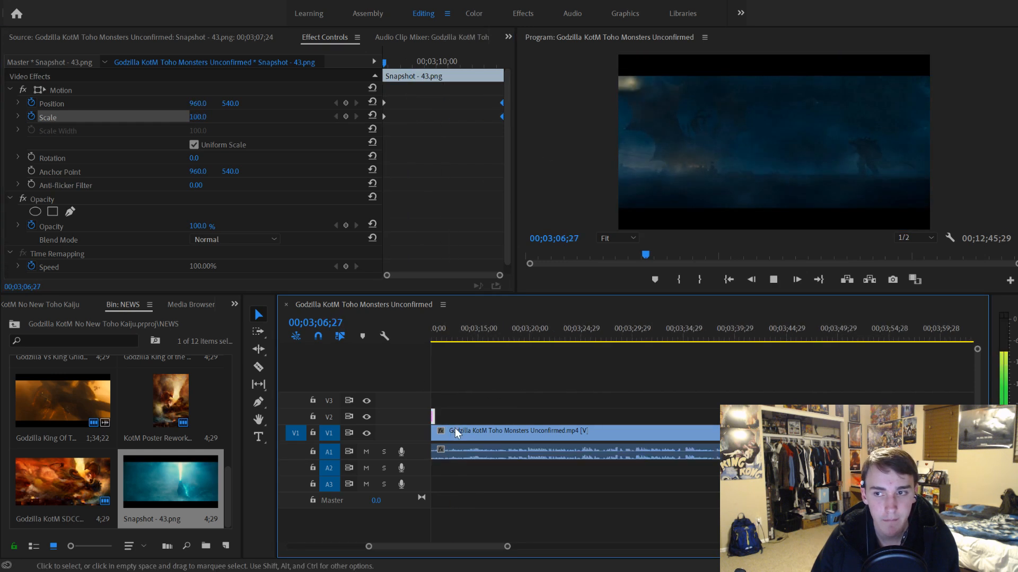
scroll(483, 431, "up", 1)
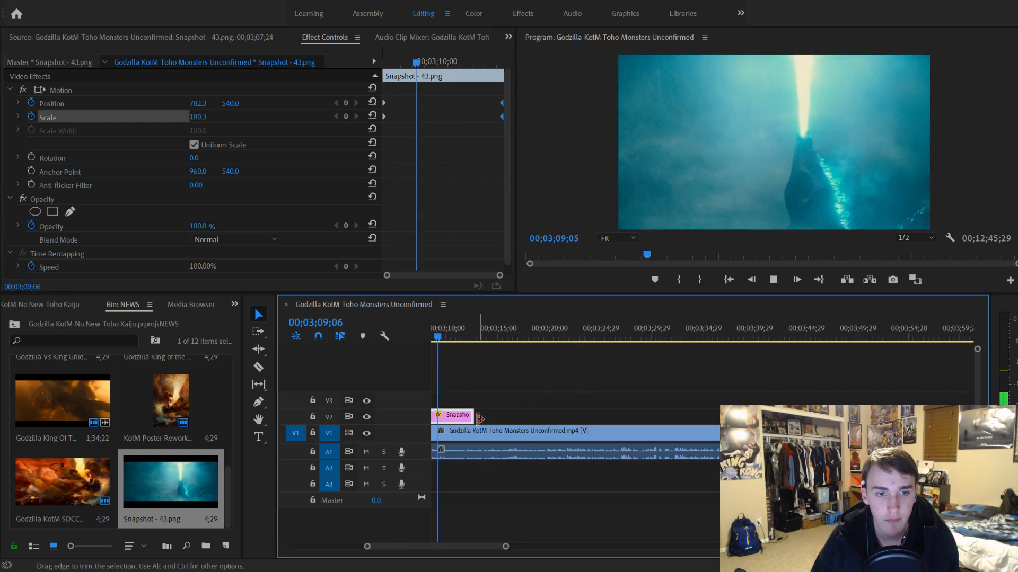
Step: Extend Snapshot - 43.png on V2 to about 00;03;20 and move its second position and scale keyframes to the new clip end
left_click_drag(470, 414, 553, 415)
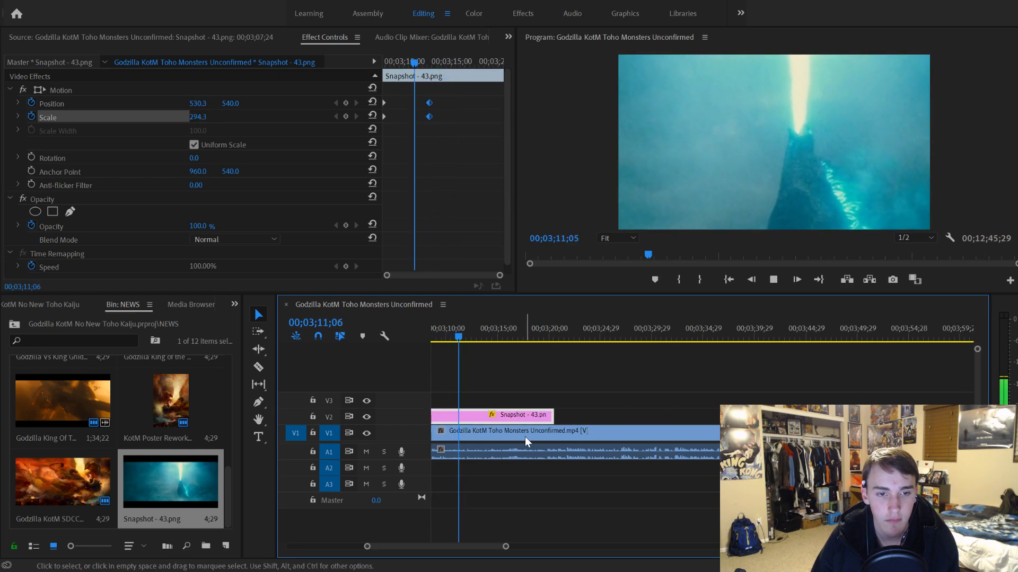
left_click_drag(425, 97, 572, 118)
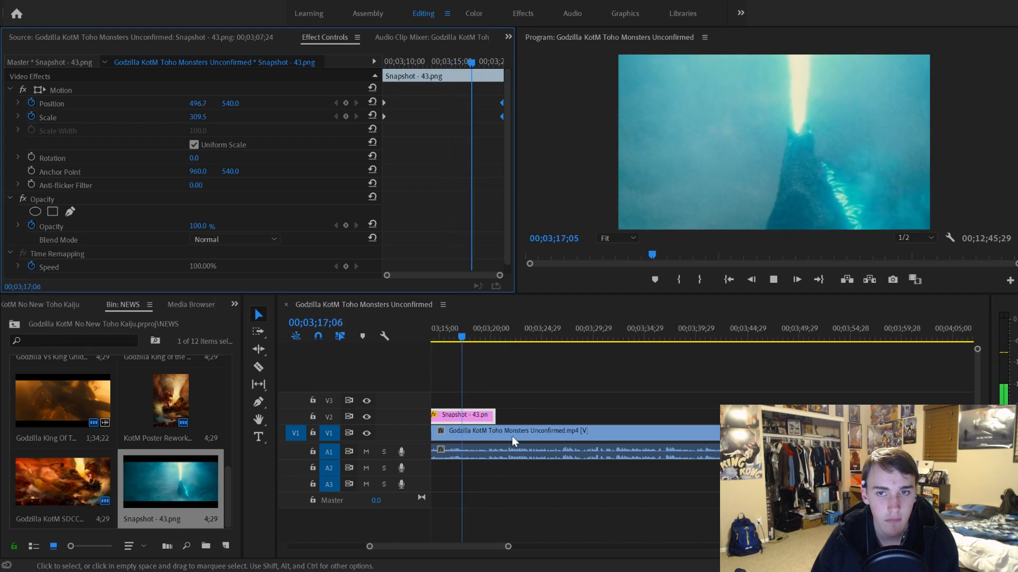
scroll(557, 441, "up", 2)
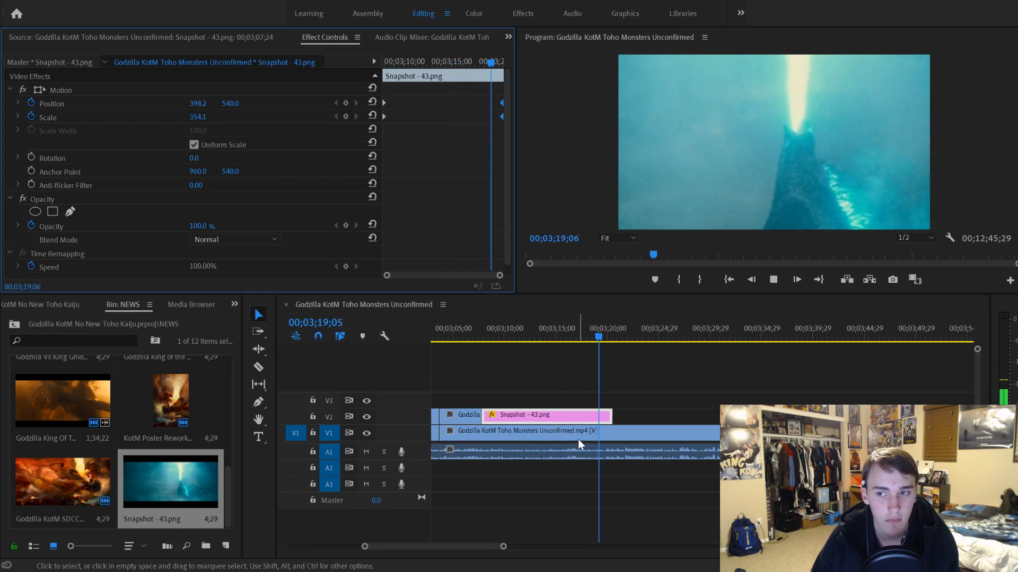
scroll(588, 390, "down", 2)
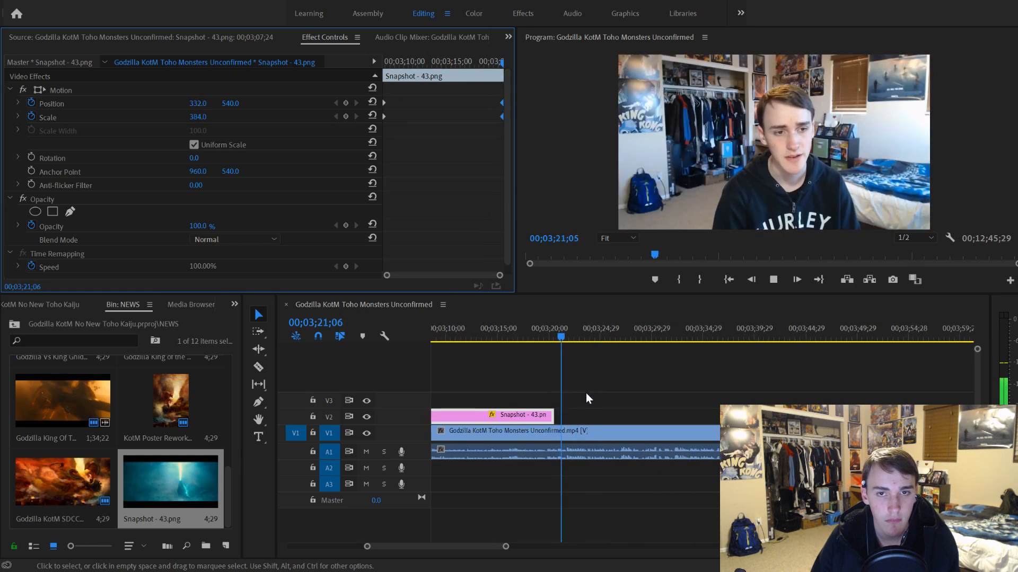
Step: Extend the snapshot clip to about 00;03;21;22, realign its last position and scale keyframes with the clip end, and play on
left_click(568, 338)
left_click_drag(569, 340, 569, 341)
left_click_drag(552, 416, 571, 417)
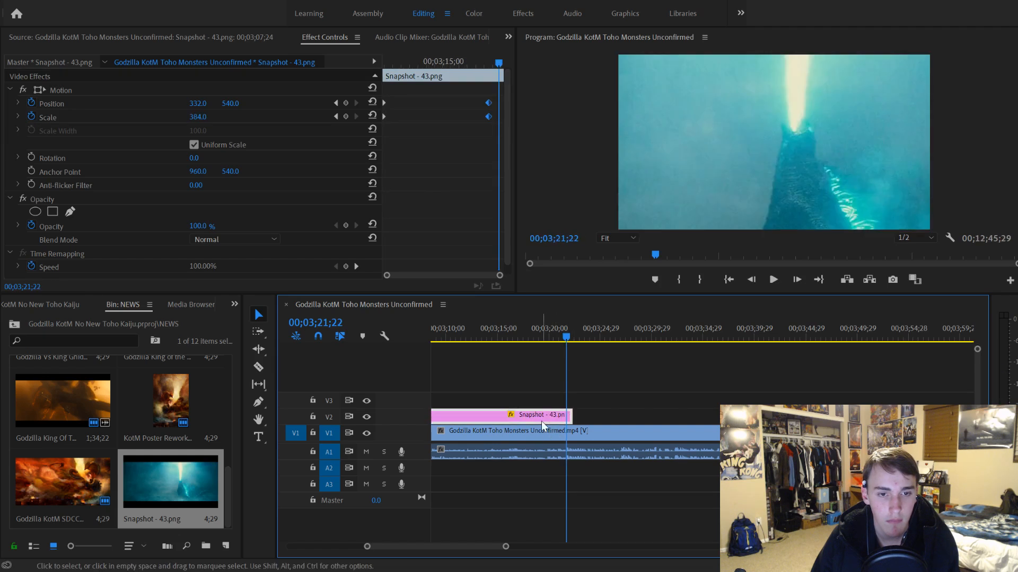
left_click(536, 418)
left_click(493, 135)
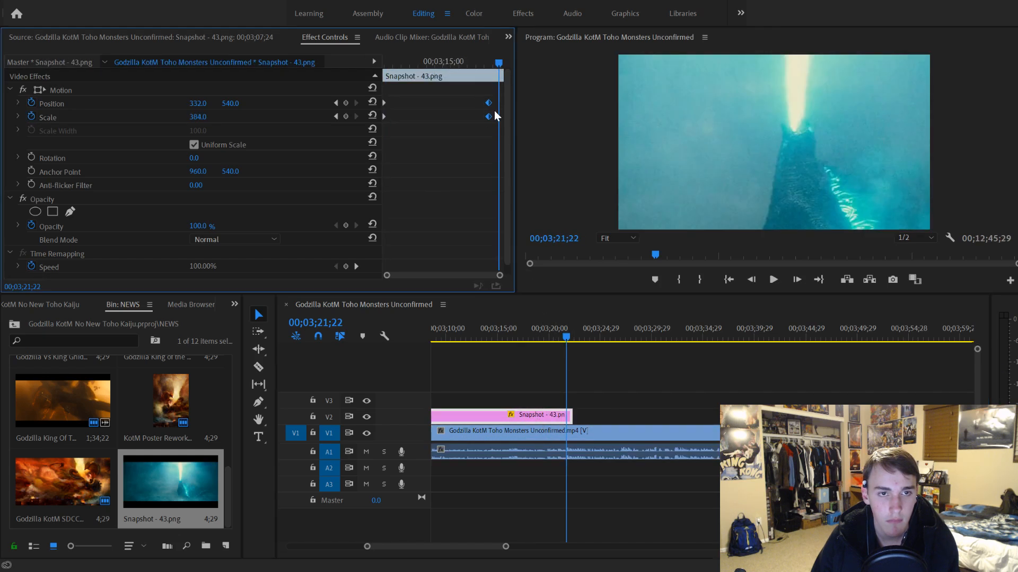
left_click_drag(570, 415, 565, 414)
left_click(501, 110)
key("space")
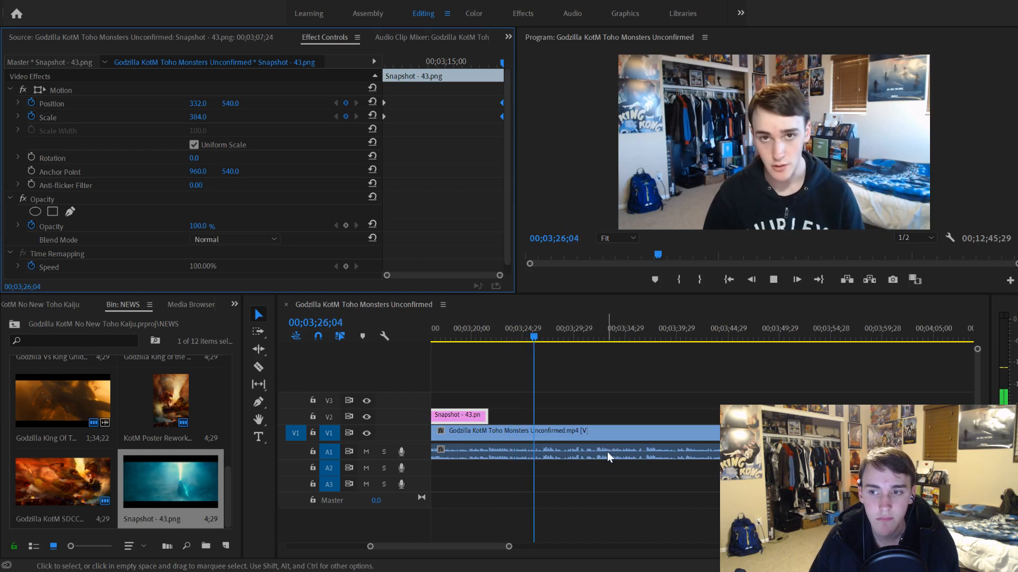
Step: Play the talking-head footage after the snapshot in short bursts and set the playhead at 00;03;26;26
key("space")
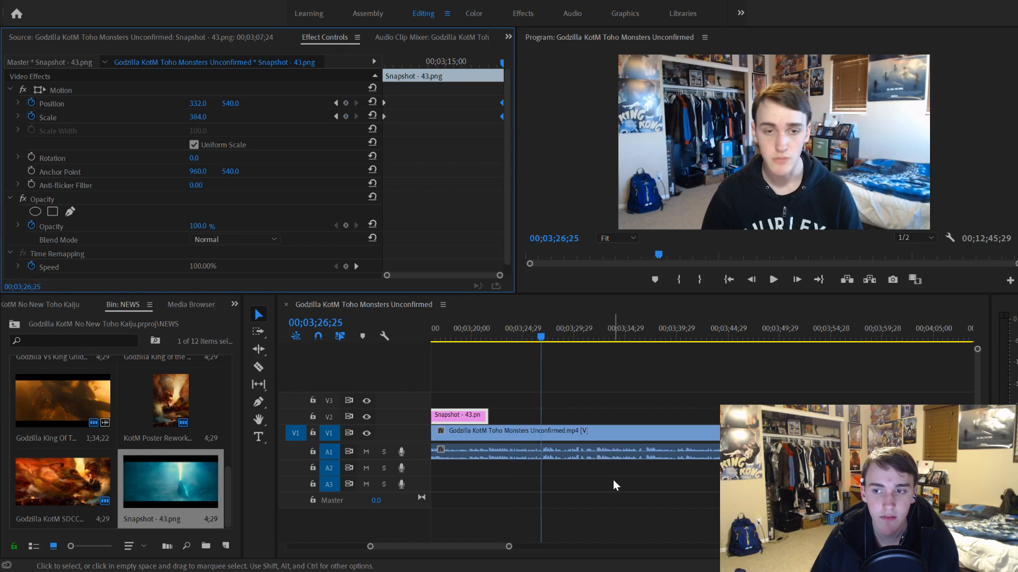
key("space")
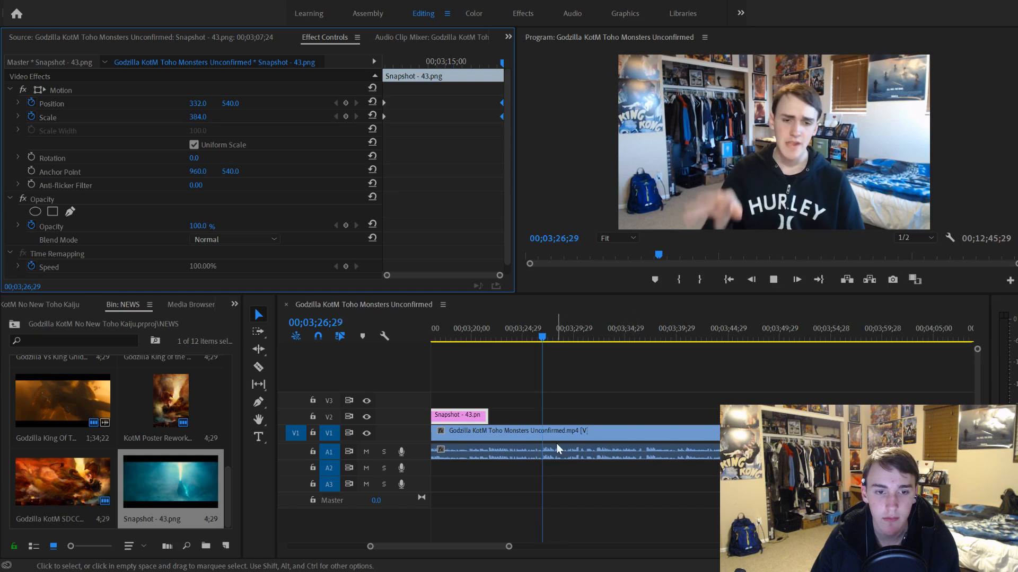
key("space")
key("space")
key("space")
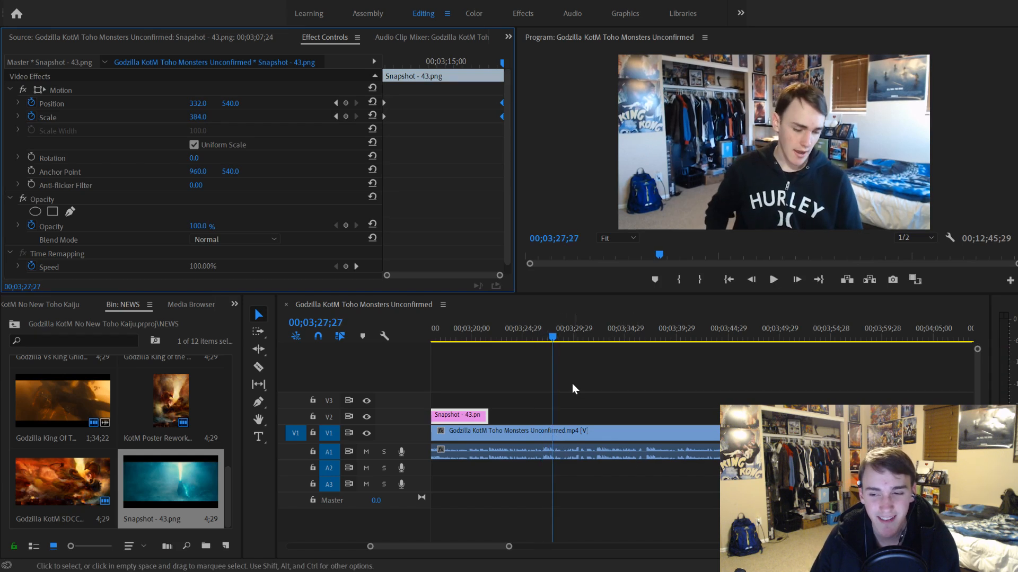
left_click_drag(510, 553, 481, 549)
left_click_drag(674, 335, 680, 335)
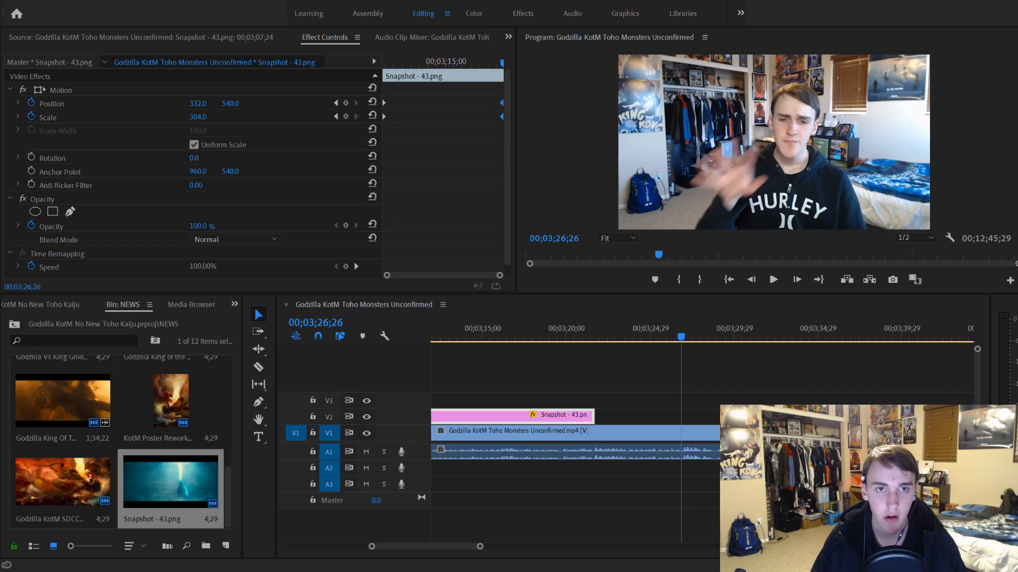
Step: Play the talking-head footage from 00;03;26;26 to 00;03;47;28 to review where further overlays fit
key("space")
left_click_drag(480, 547, 509, 546)
scroll(504, 488, "down", 1)
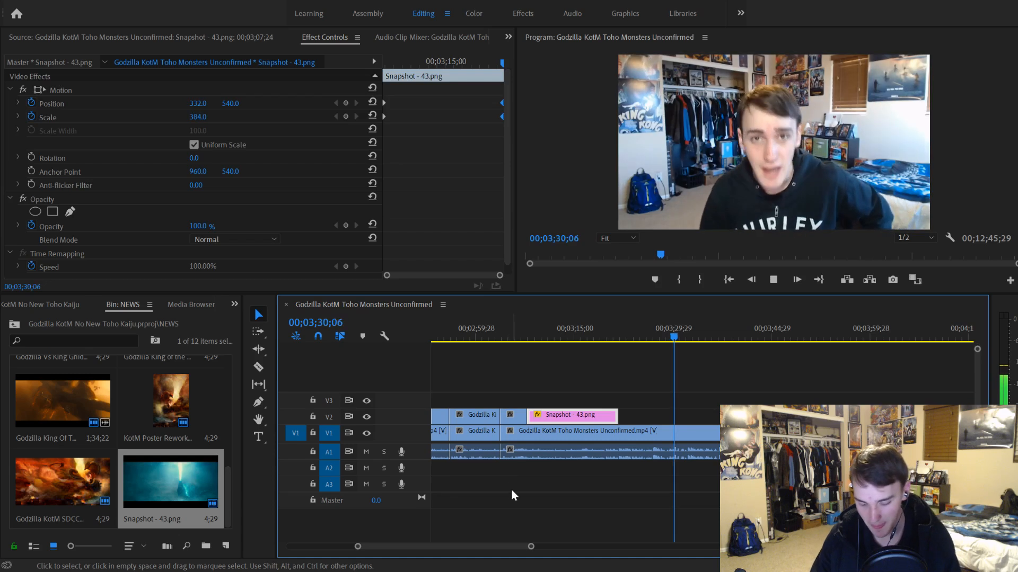
left_click_drag(531, 547, 570, 547)
scroll(559, 464, "down", 2)
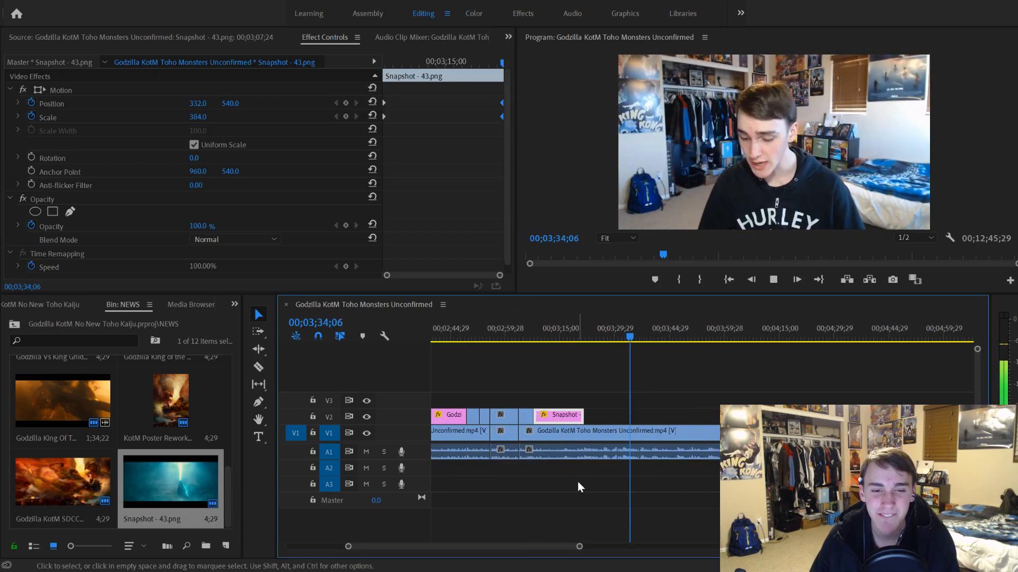
scroll(576, 485, "down", 1)
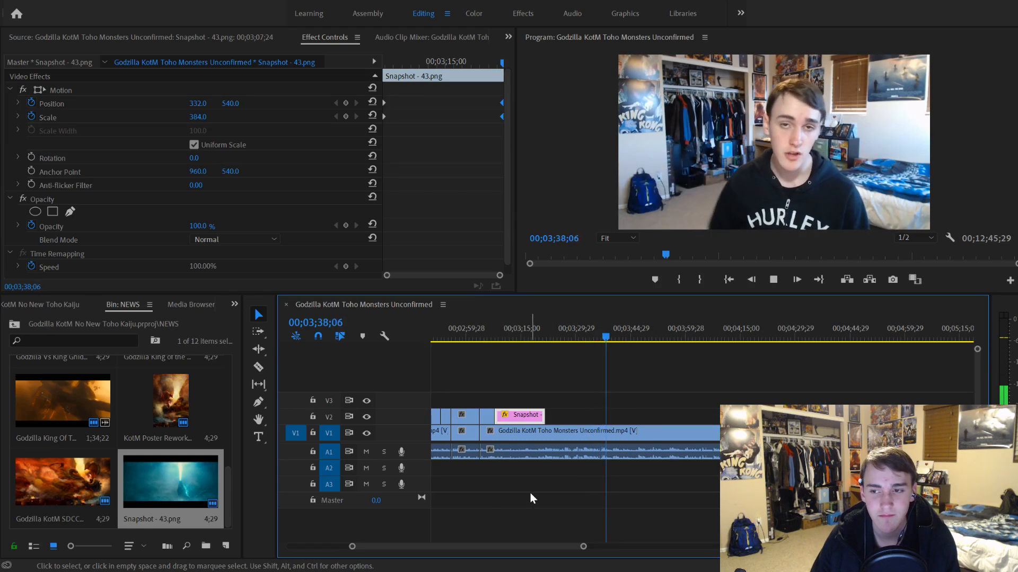
scroll(530, 493, "down", 1)
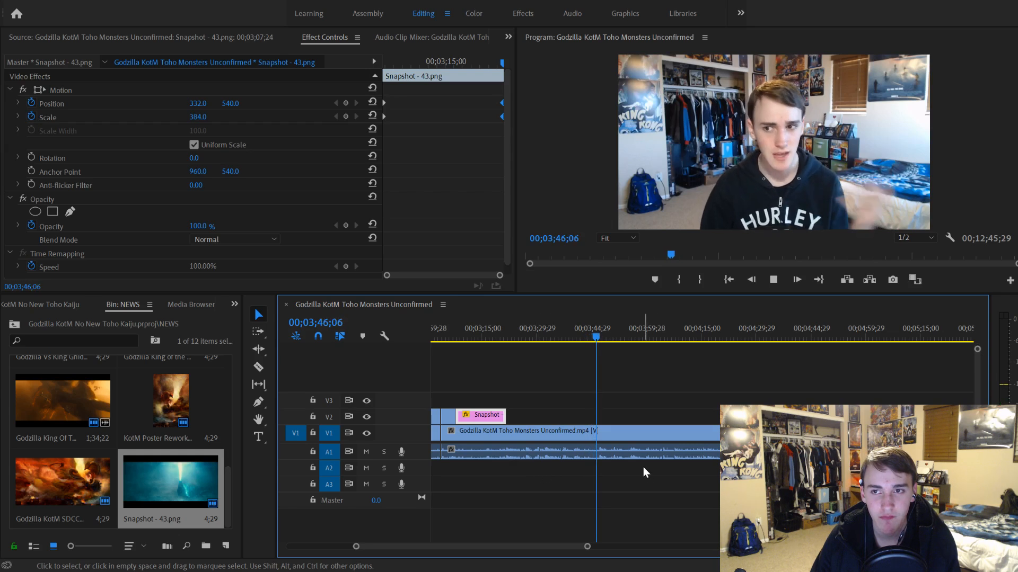
key("space")
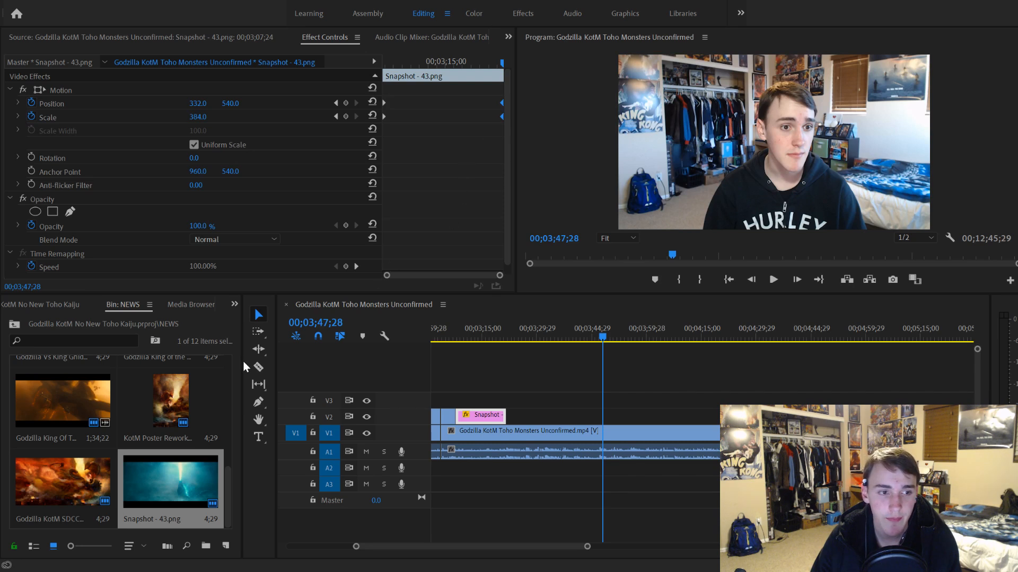
Step: Replay the sequence from within the snapshot clip on V2 through to 00;03;48;01
scroll(339, 440, "down", 1)
left_click(455, 338)
key("space")
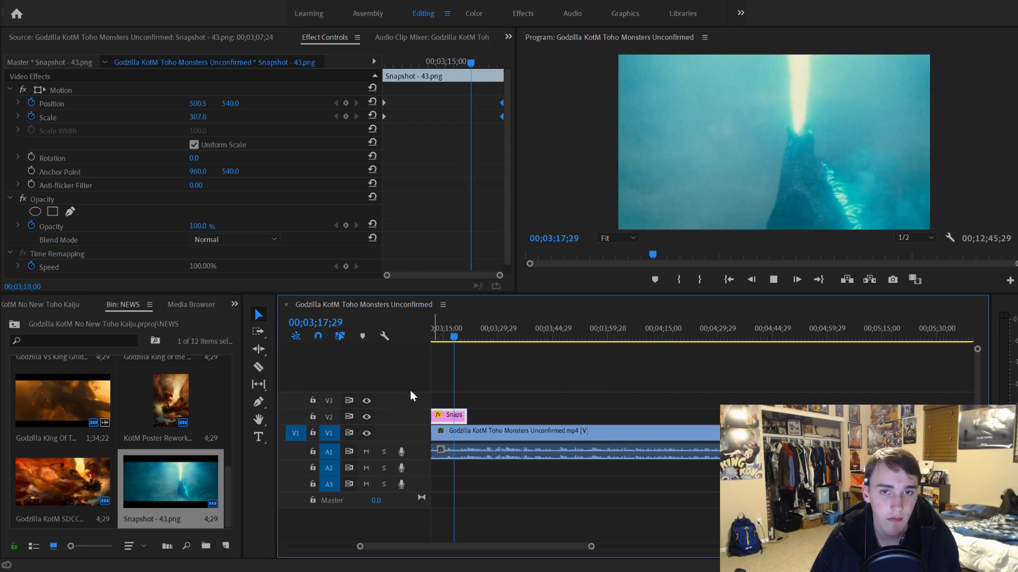
scroll(424, 398, "up", 2)
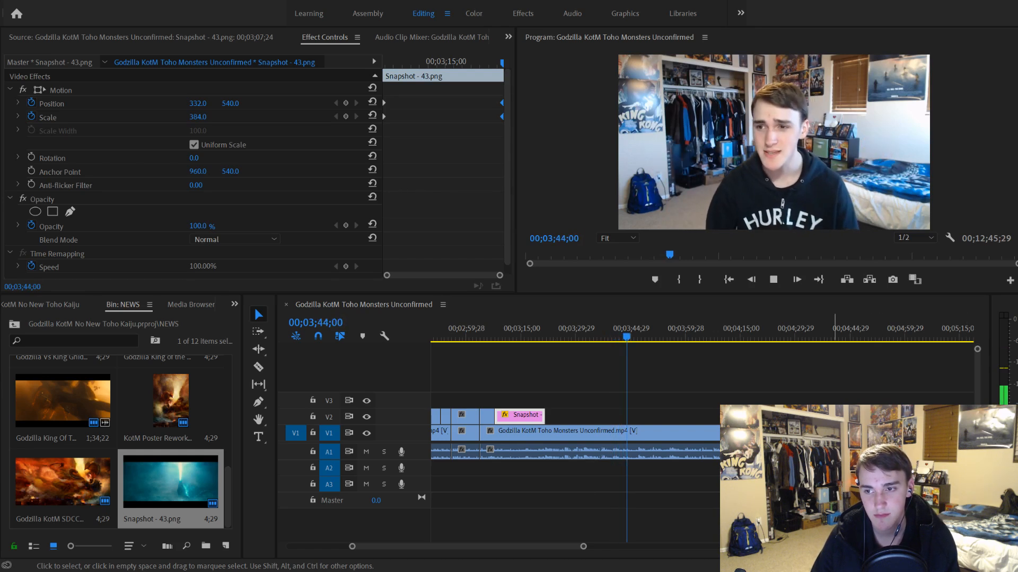
scroll(626, 484, "down", 3)
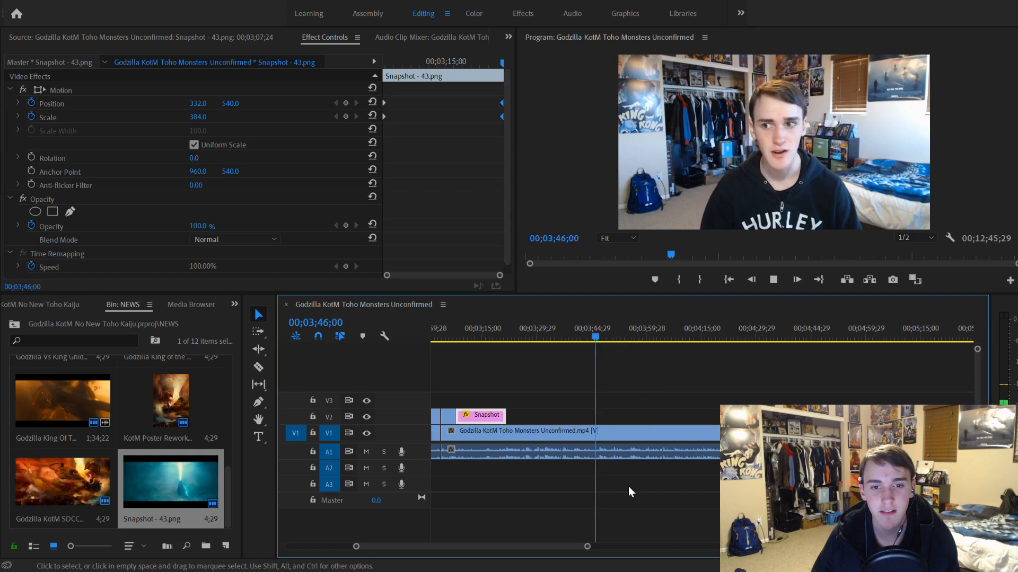
key("space")
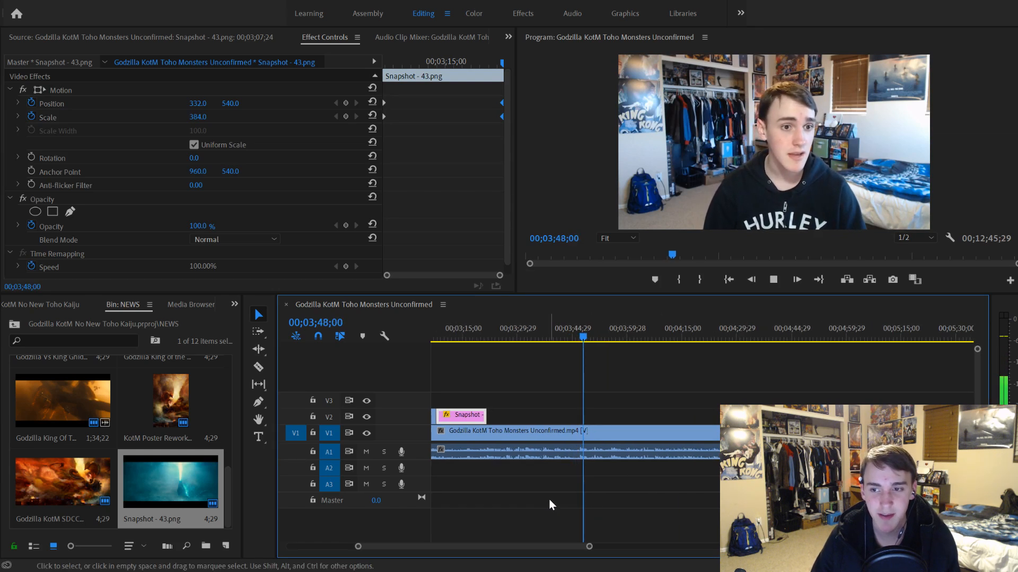
scroll(553, 491, "down", 2)
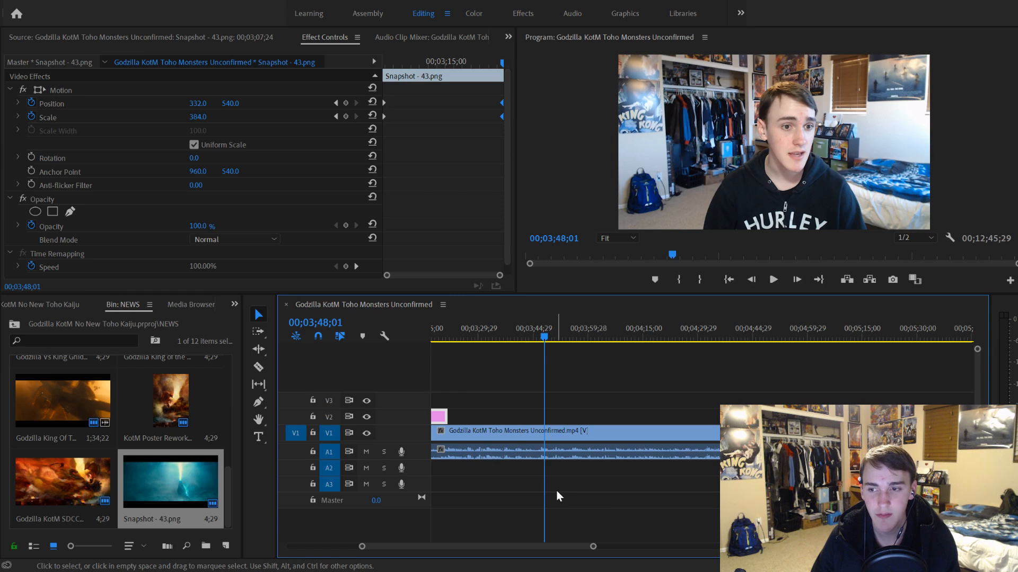
Step: Continue reviewing the talking-head footage from 00;03;48;01 to 00;04;33;11, leaving no clip selected
key("space")
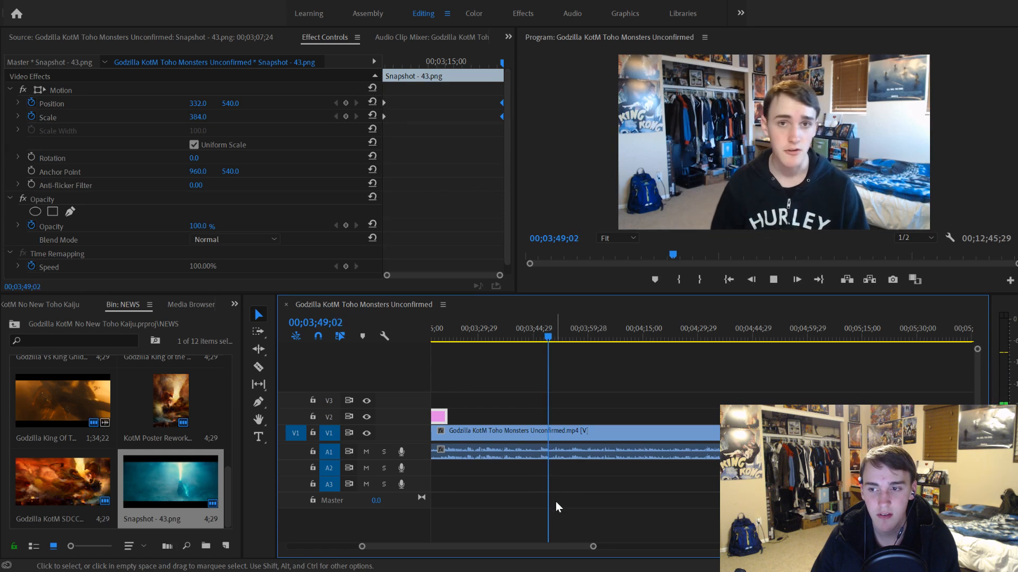
scroll(578, 533, "down", 1)
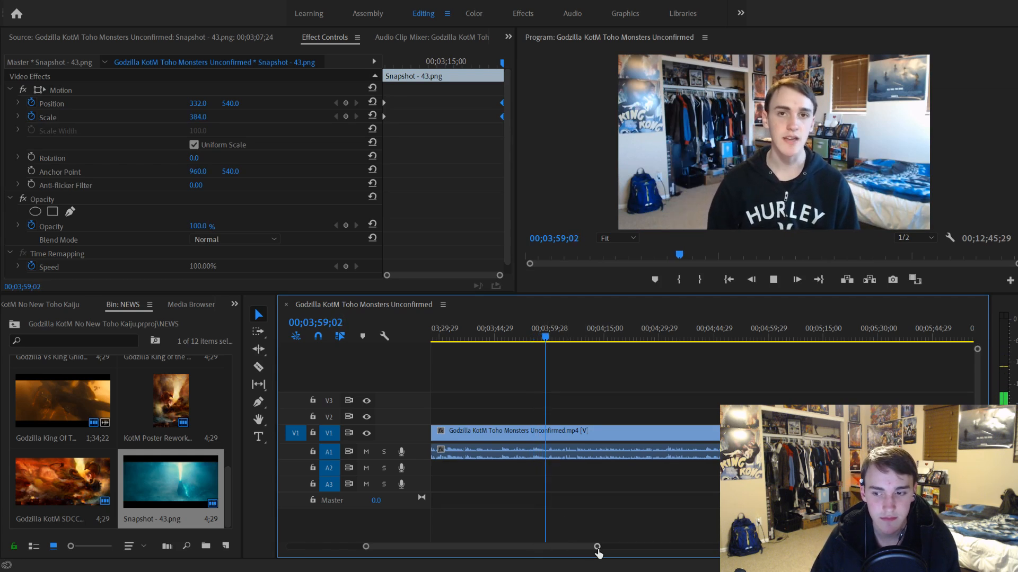
left_click_drag(597, 551, 528, 547)
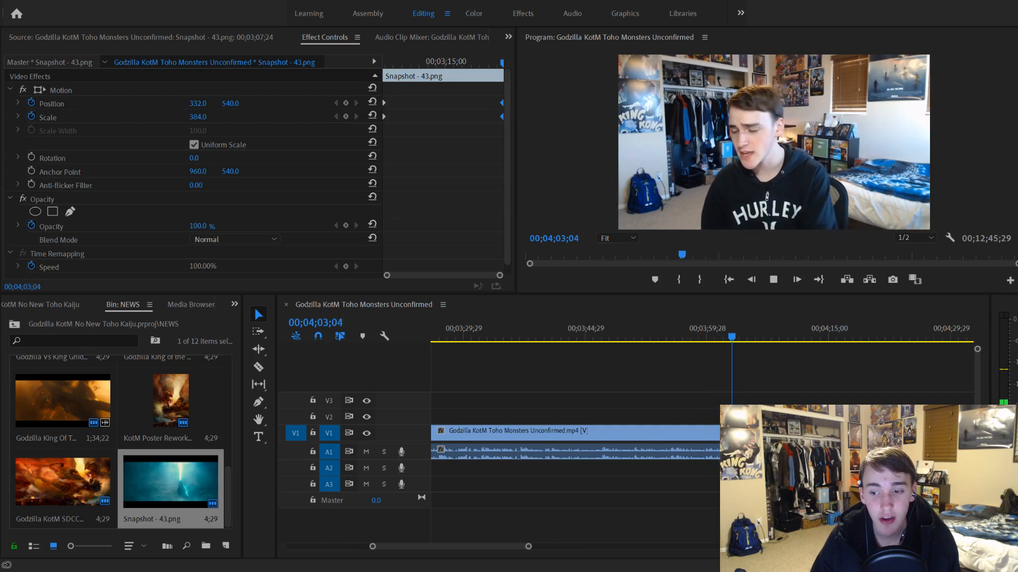
scroll(705, 445, "down", 2)
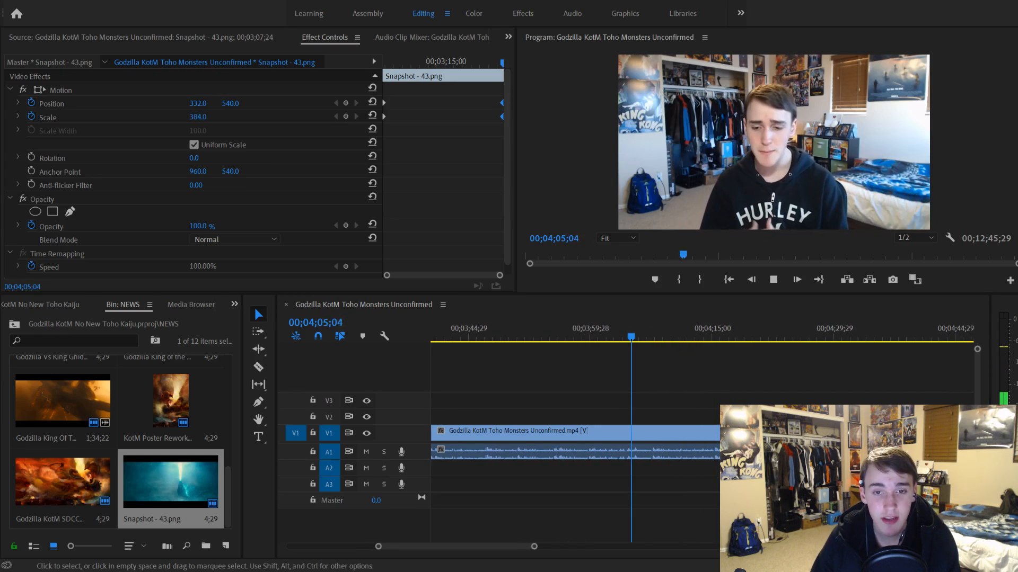
scroll(664, 445, "down", 1)
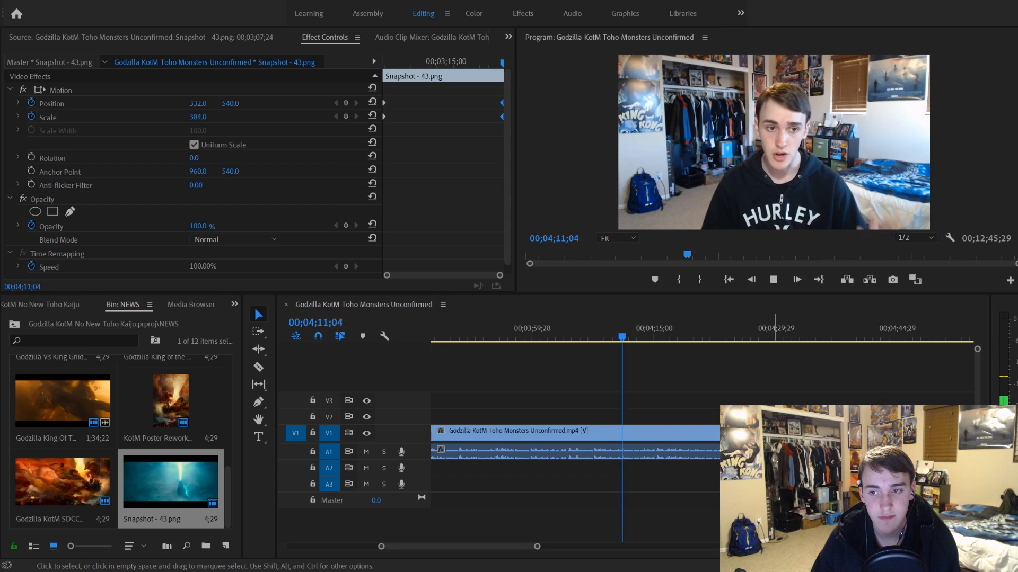
scroll(775, 446, "up", 2)
scroll(775, 445, "down", 4)
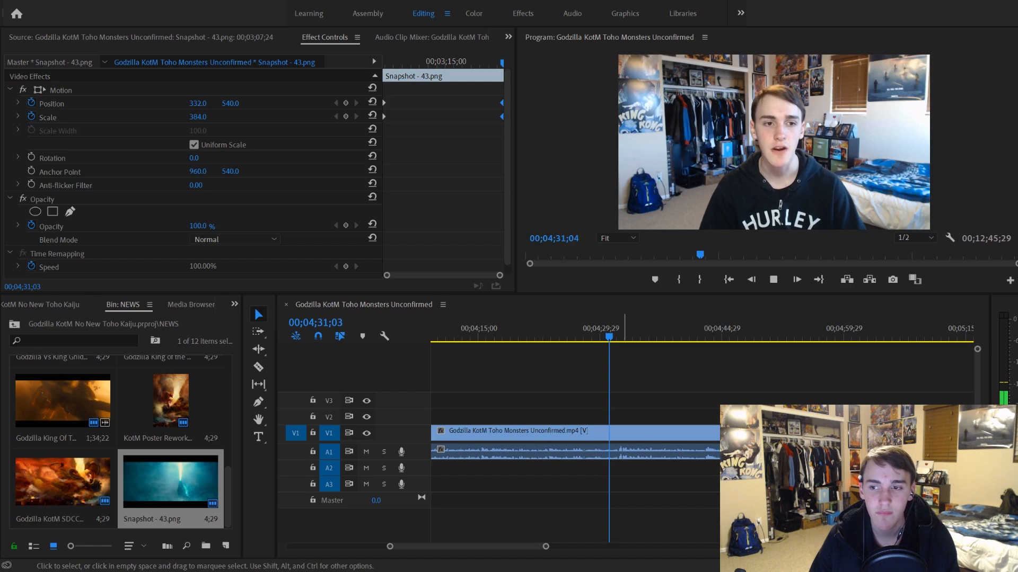
left_click(644, 518)
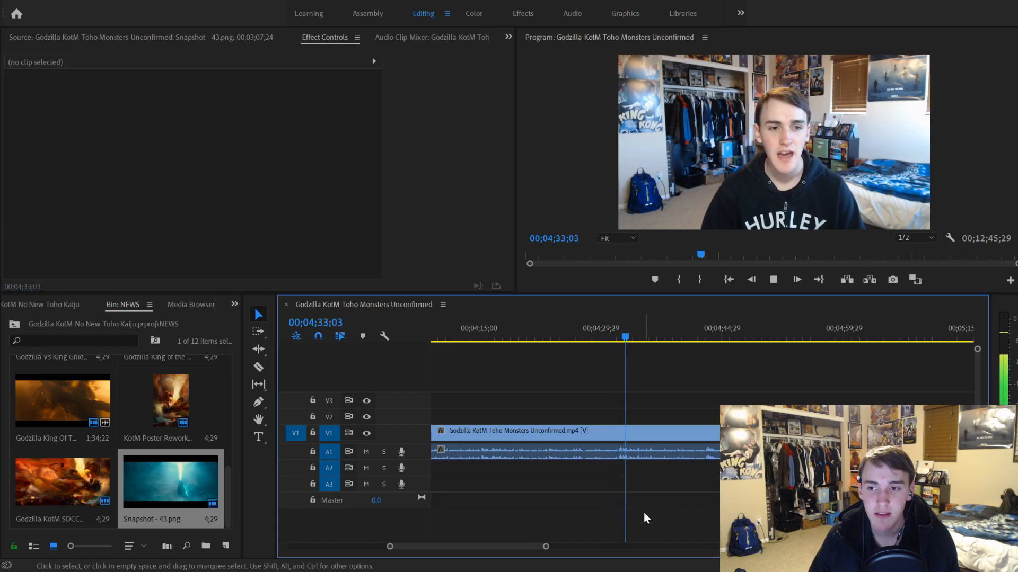
key("space")
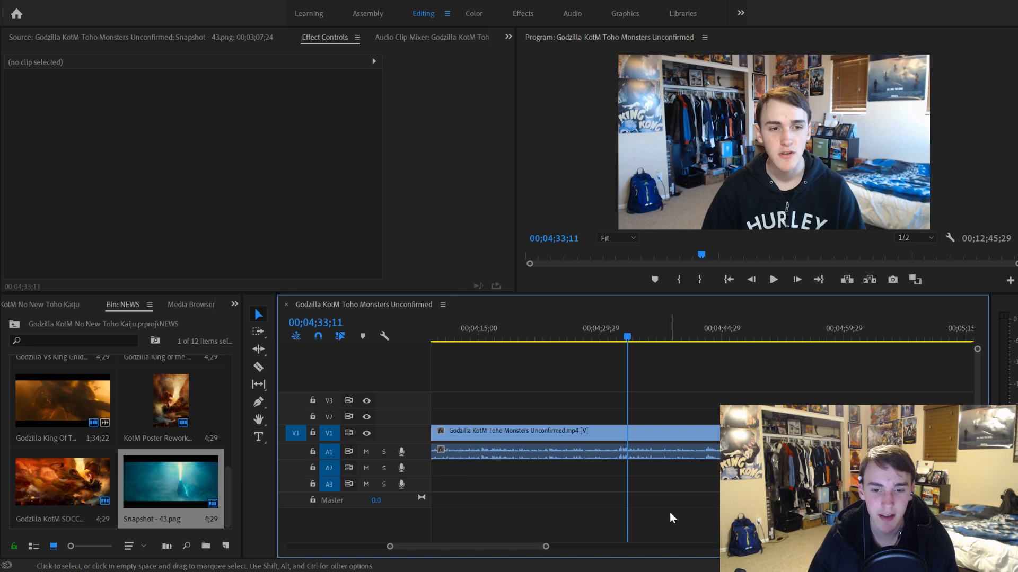
Step: Replay the talking-head passage around 00;04;32 and set the playhead at 00;04;32;08 for the next overlay
key("space")
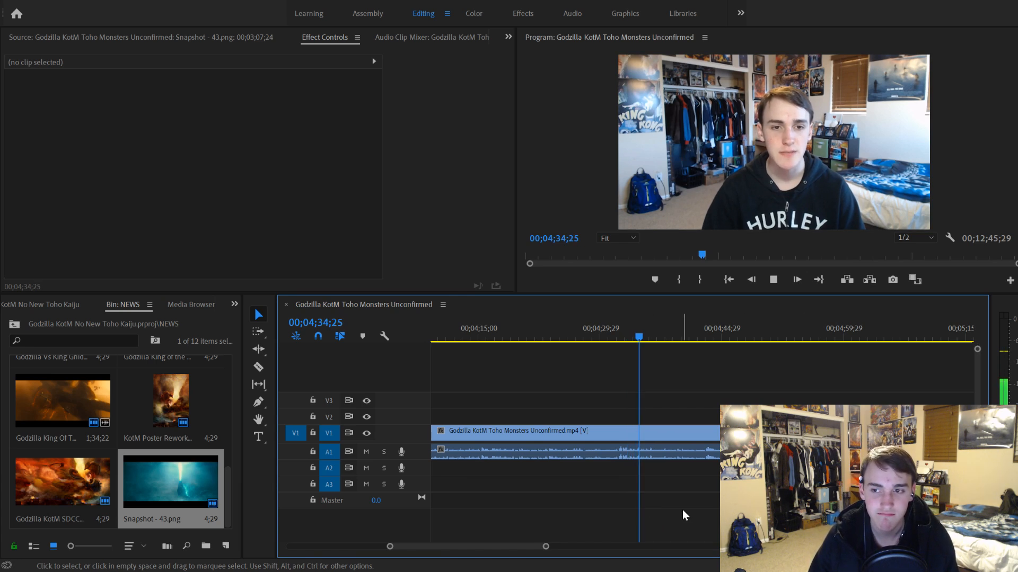
scroll(691, 492, "down", 2)
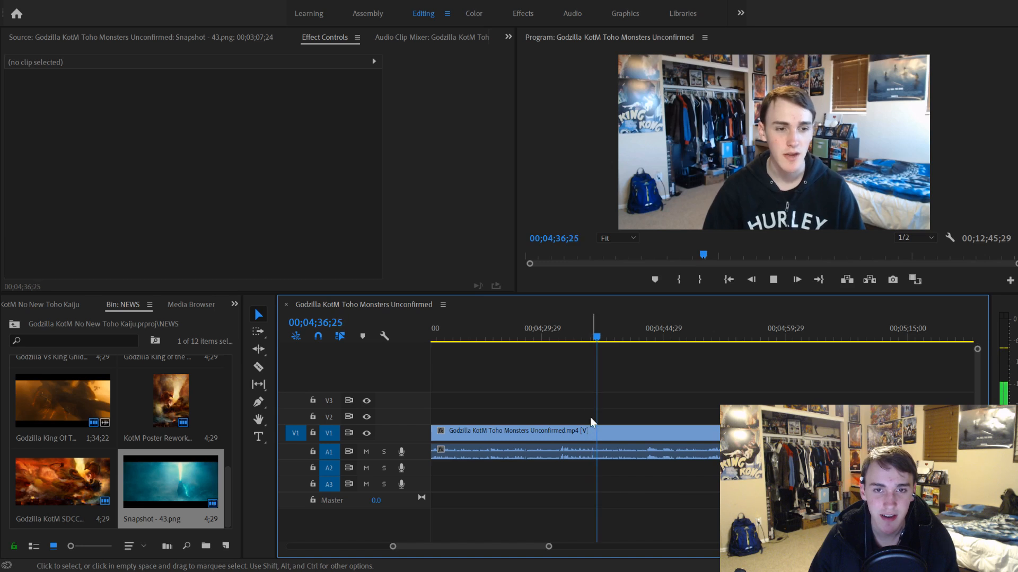
left_click(552, 336)
key("space")
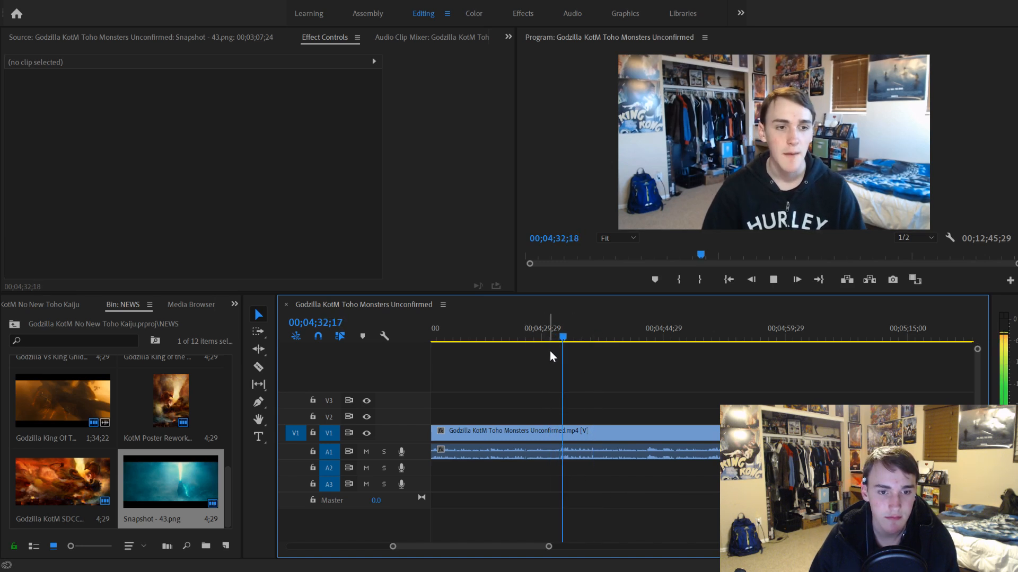
left_click(561, 338)
left_click_drag(561, 338, 560, 338)
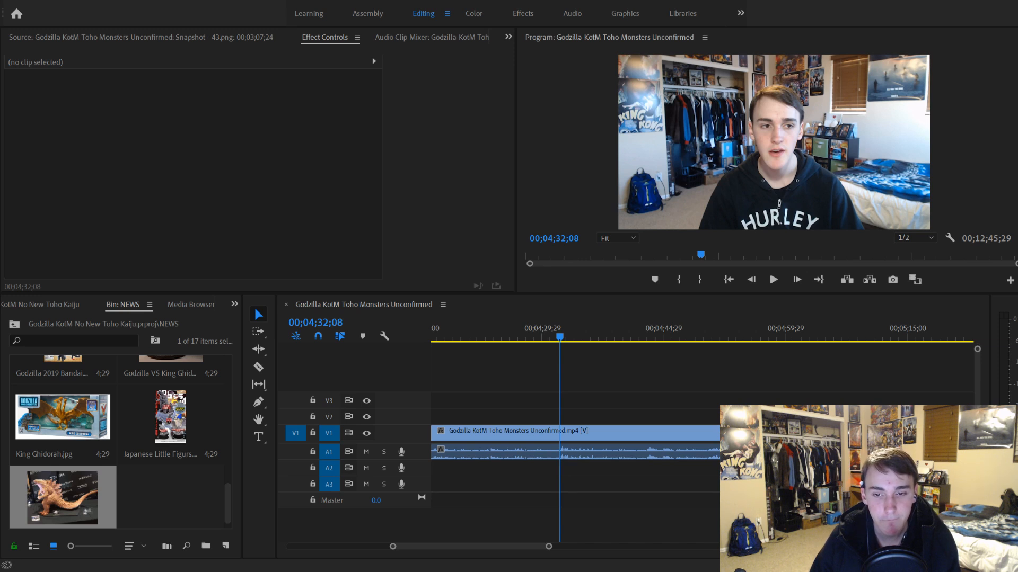
Step: Save the project and import the Ghidorah - SHMA (2) and Ghidorah - SHMA (5) images into the NEWS bin
key("ctrl+s")
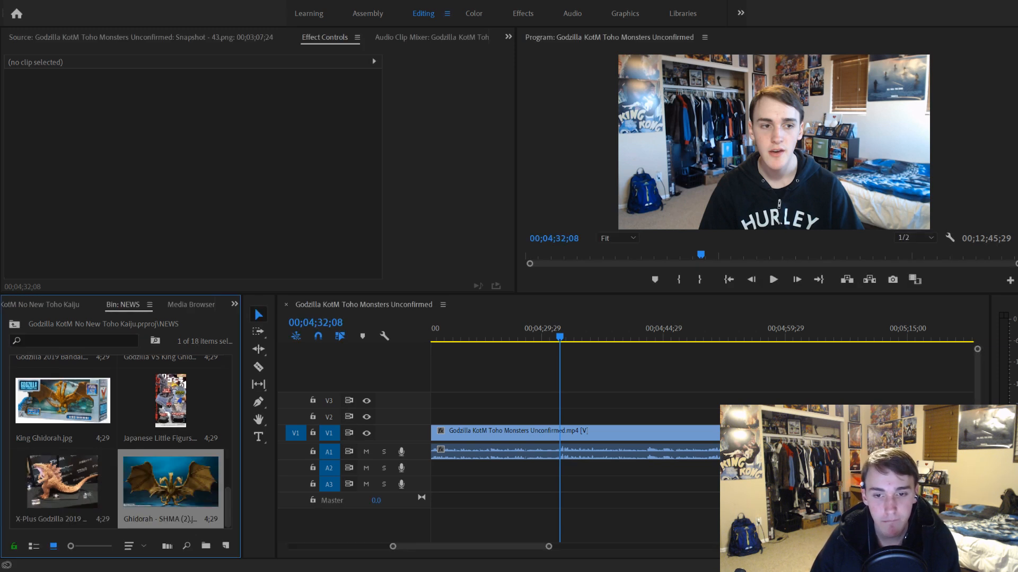
key("ctrl+i")
key("Return")
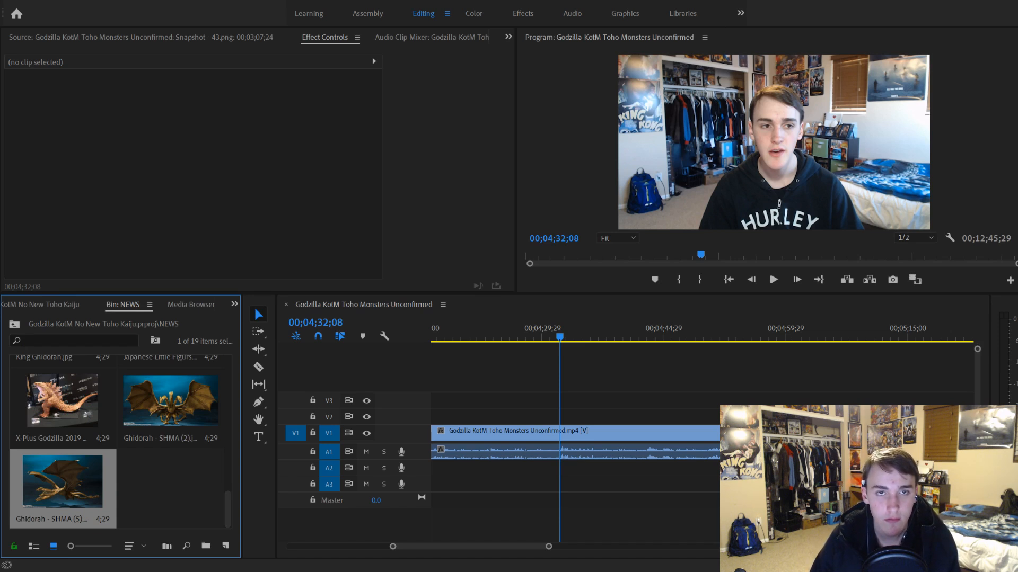
Step: Overlay Godzilla 2019 Bandai.jpg on V2 at 00;04;32;08 and scale it to the frame size
scroll(142, 473, "up", 2)
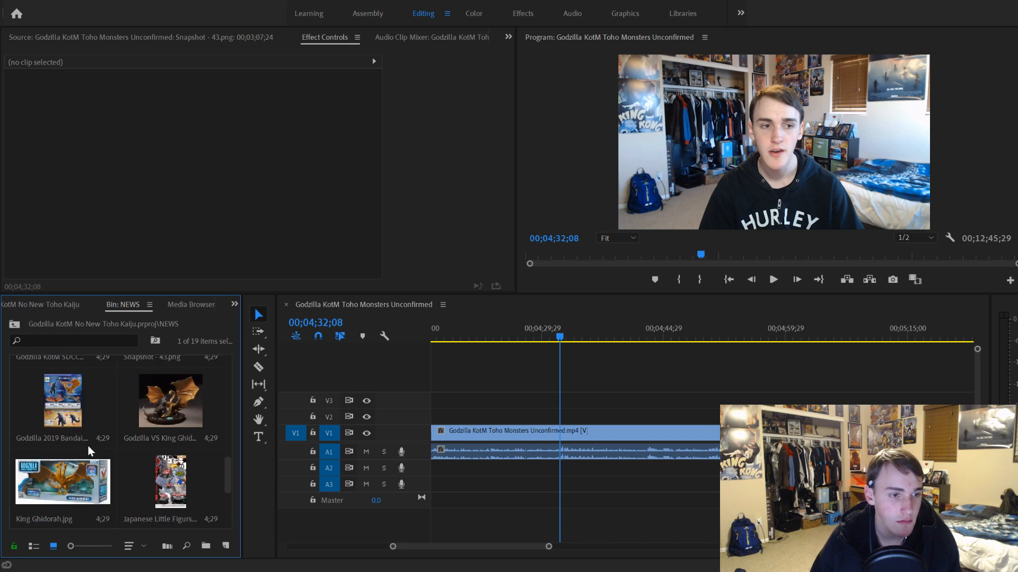
left_click_drag(73, 419, 566, 416)
left_click(581, 416)
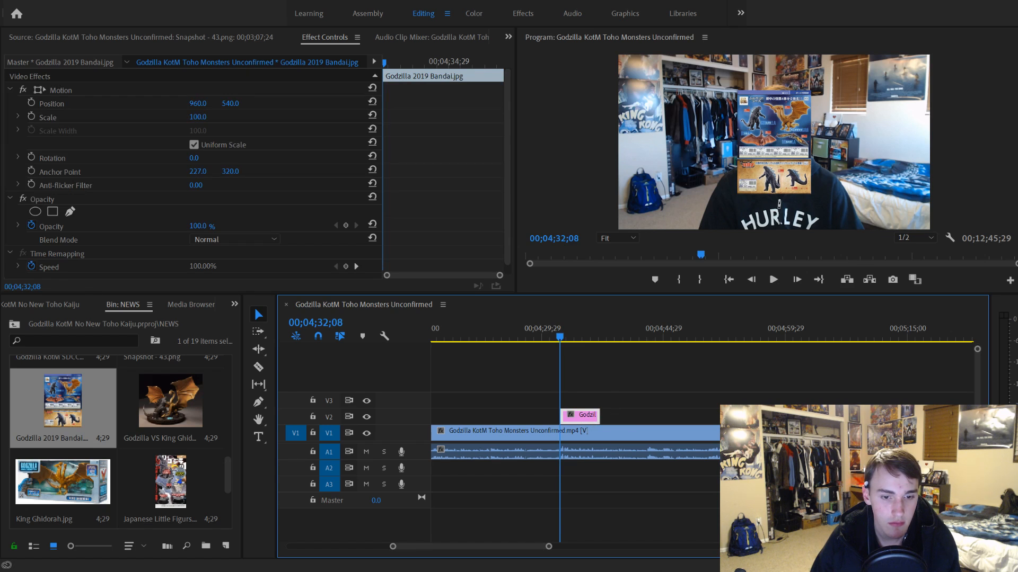
left_click(580, 463)
left_click(570, 513)
Step: Replay the talking-head footage from 00;04;31;05 and split it at 00;04;32;05
left_click(550, 339)
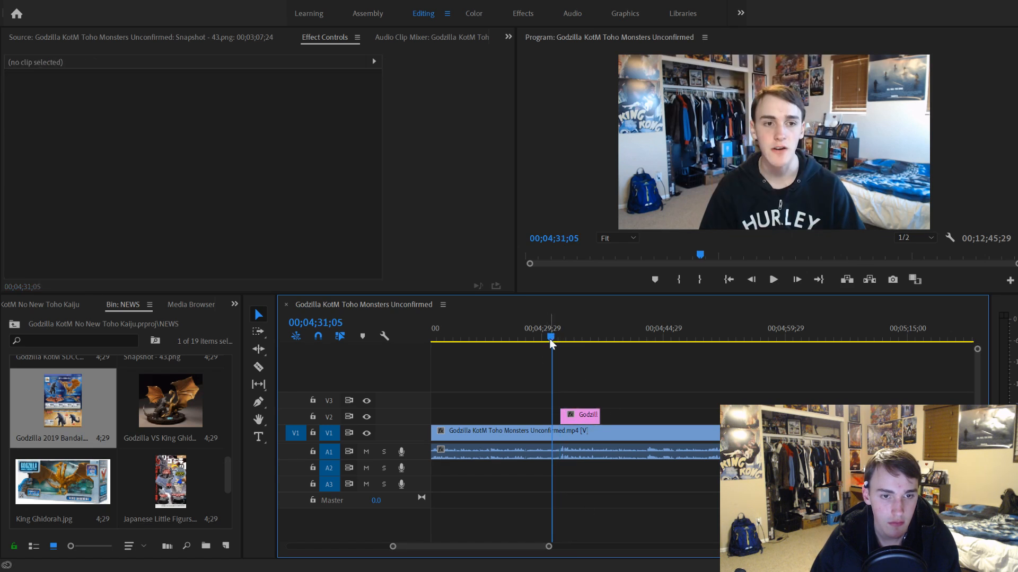
left_click_drag(550, 546, 516, 543)
key("space")
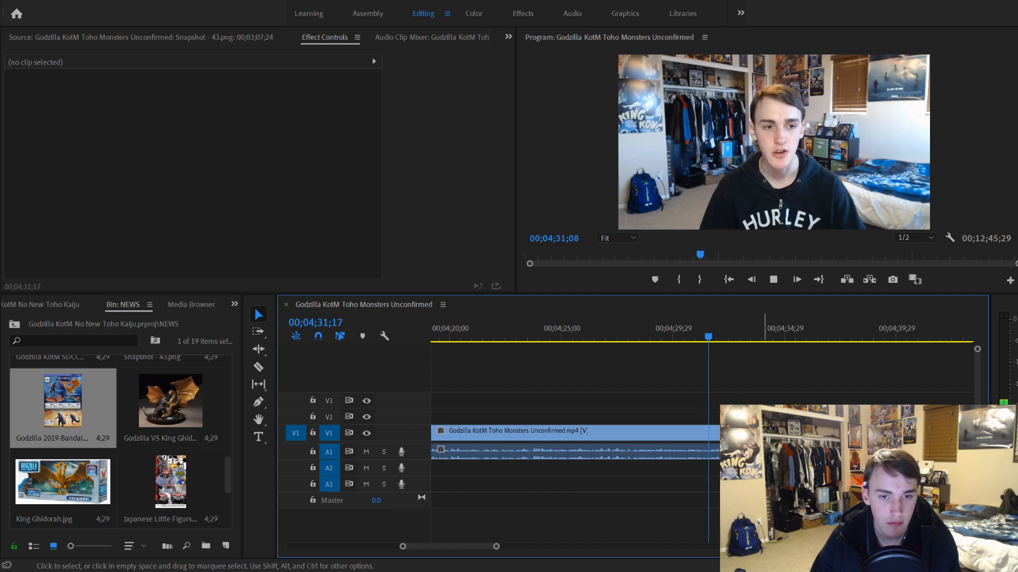
key("space")
left_click(721, 338)
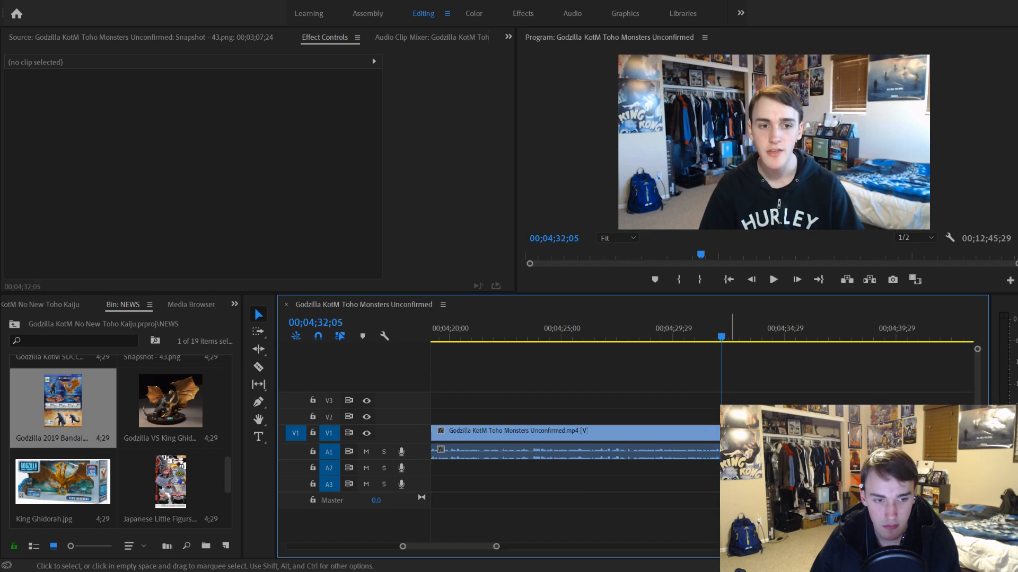
key("ctrl+k")
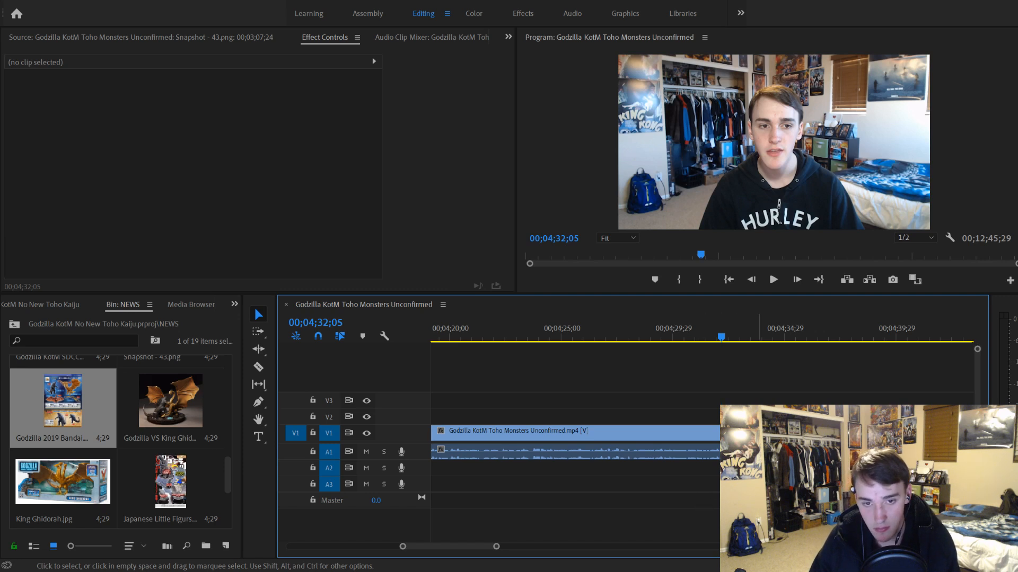
left_click(690, 436)
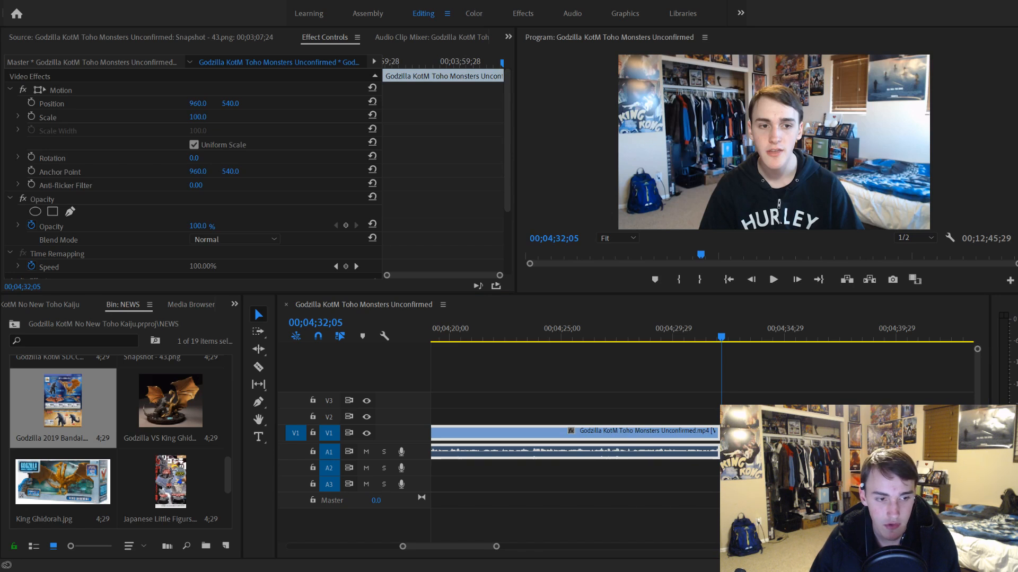
Step: Align the Godzilla 2019 Bandai image's start with the footage cut and trim its end to 00;04;33;14
key("space")
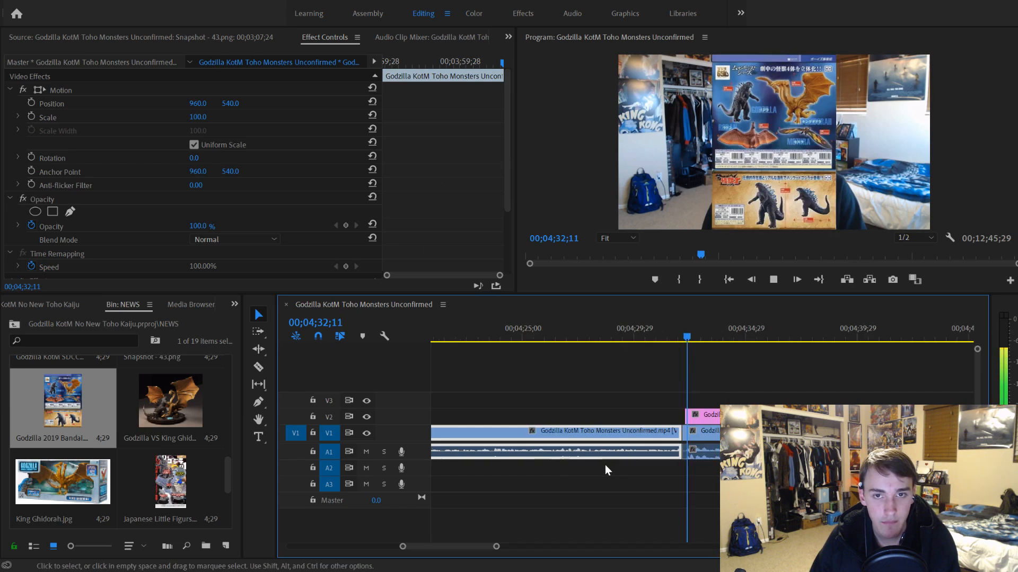
left_click(679, 415)
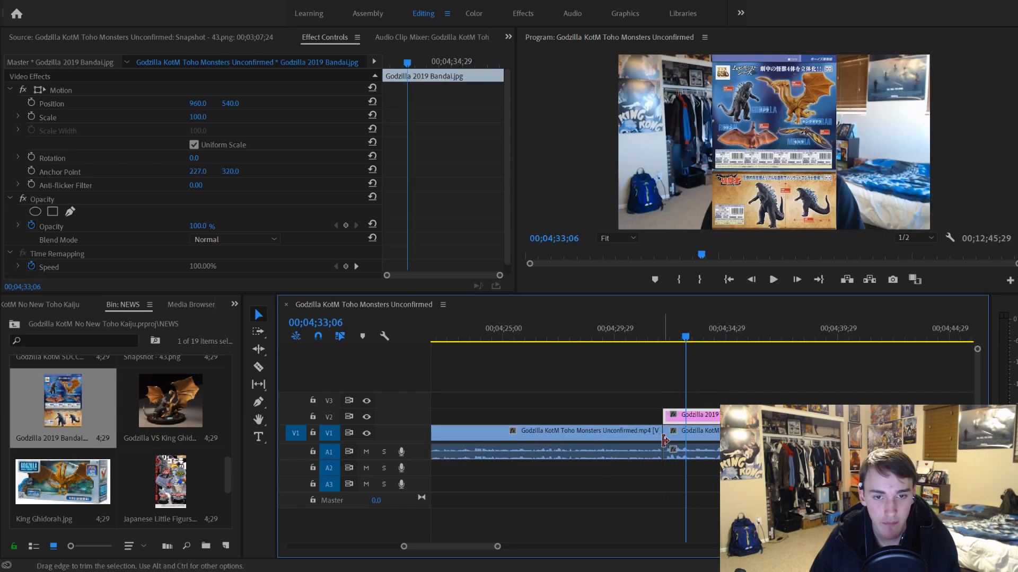
scroll(685, 422, "down", 3)
left_click(602, 334)
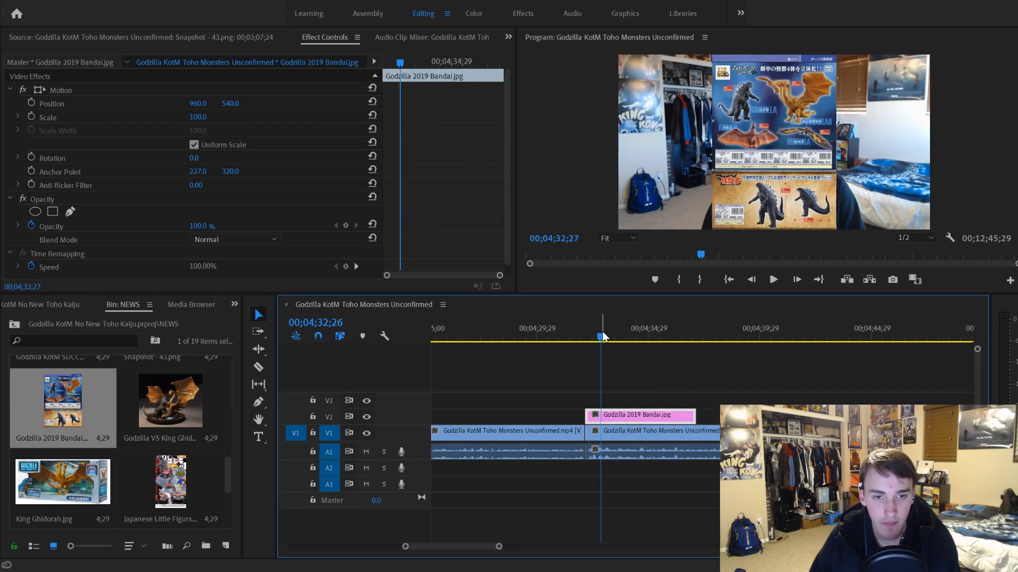
left_click_drag(602, 334, 615, 340)
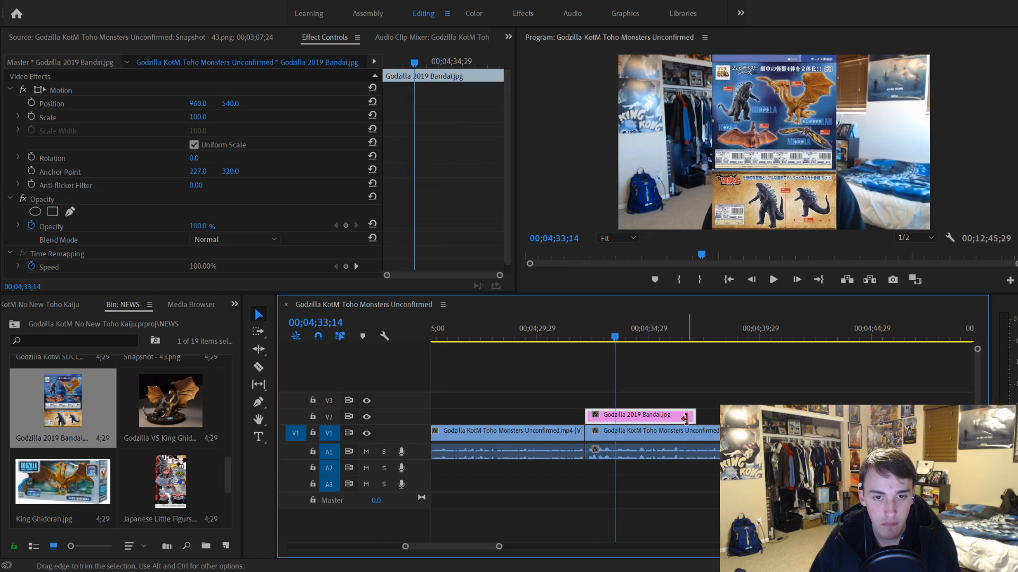
left_click_drag(688, 419, 615, 419)
Step: Place the Godzilla VS King Ghidorah Statue (2) image on V2 at 00;04;33;14 and scale it to the frame size
left_click_drag(184, 419, 619, 418)
scroll(603, 440, "down", 1)
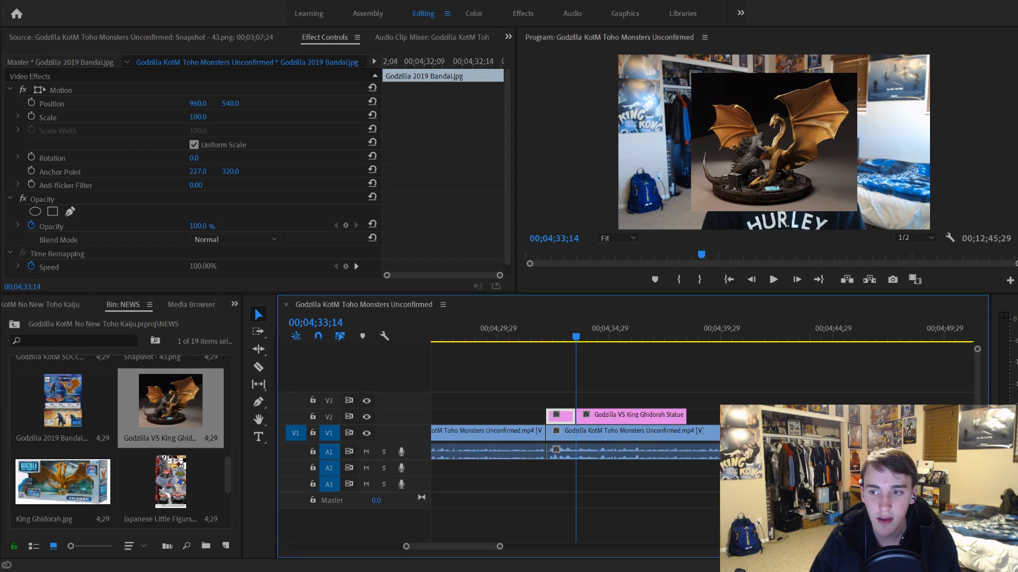
left_click(628, 420)
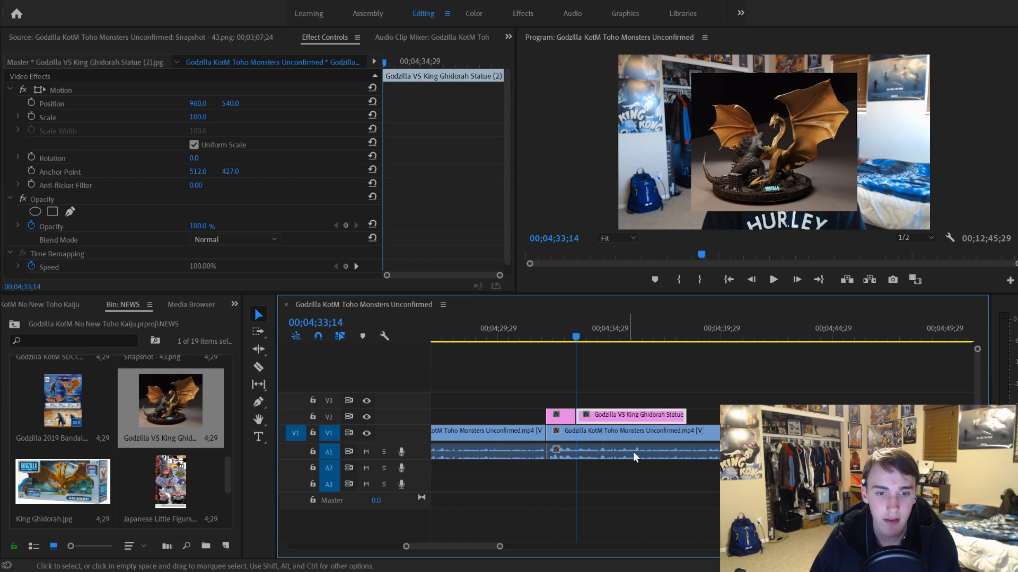
left_click(644, 402)
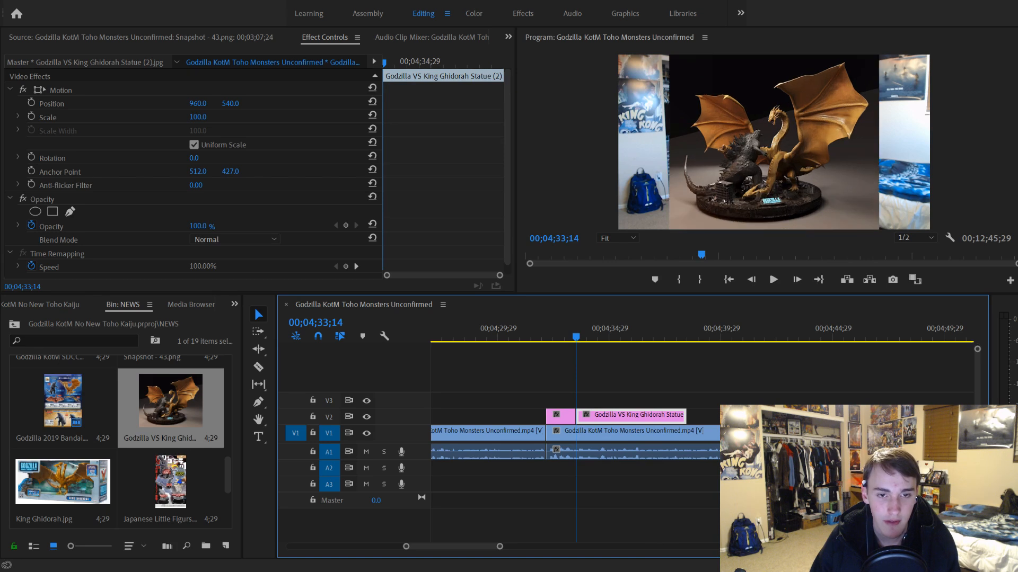
Step: Replay the overlays from 00;04;32;22 and trim the statue image's end to 00;04;34;17
left_click(560, 339)
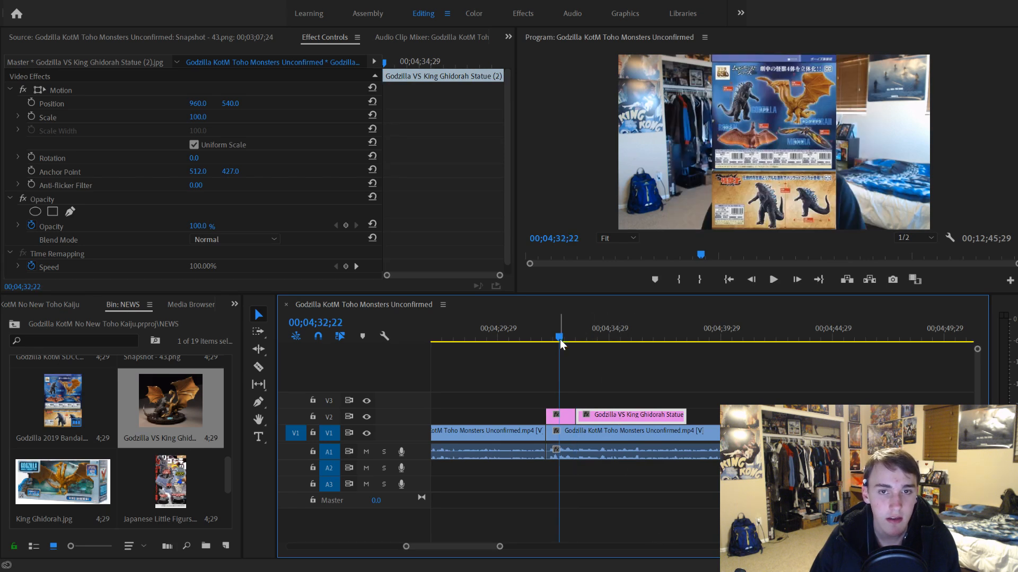
key("space")
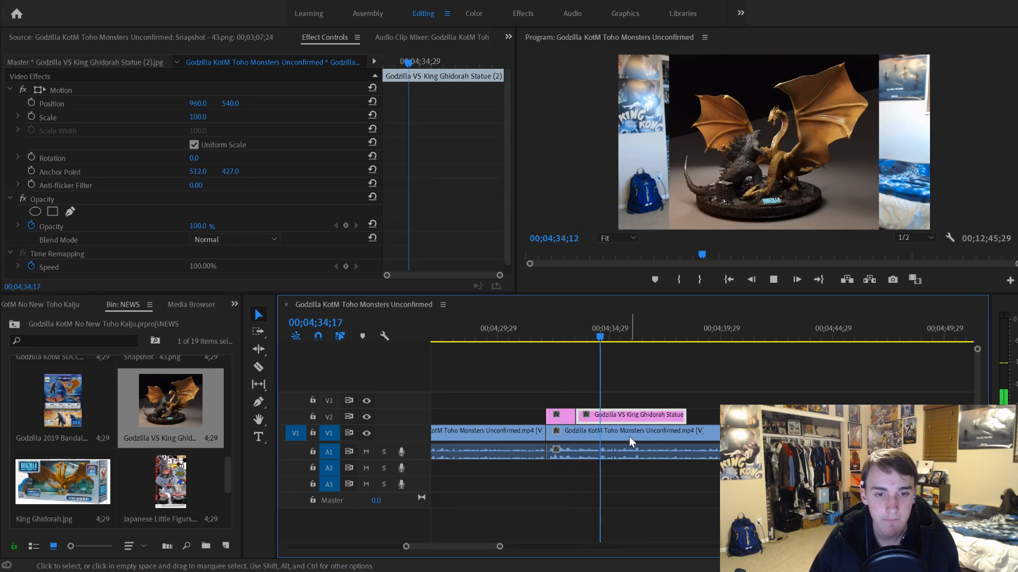
left_click(601, 340)
left_click(601, 337)
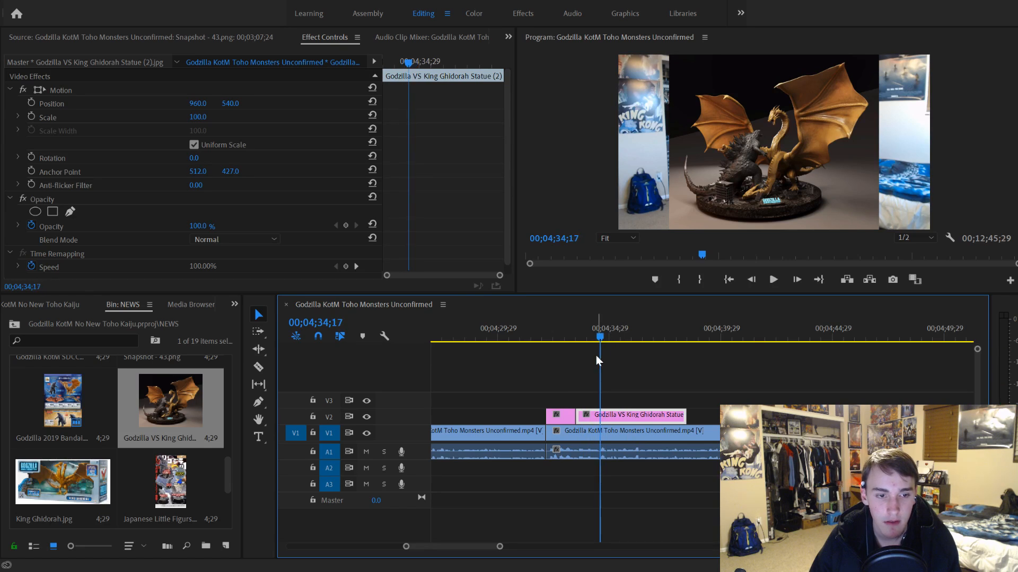
left_click_drag(660, 416, 600, 416)
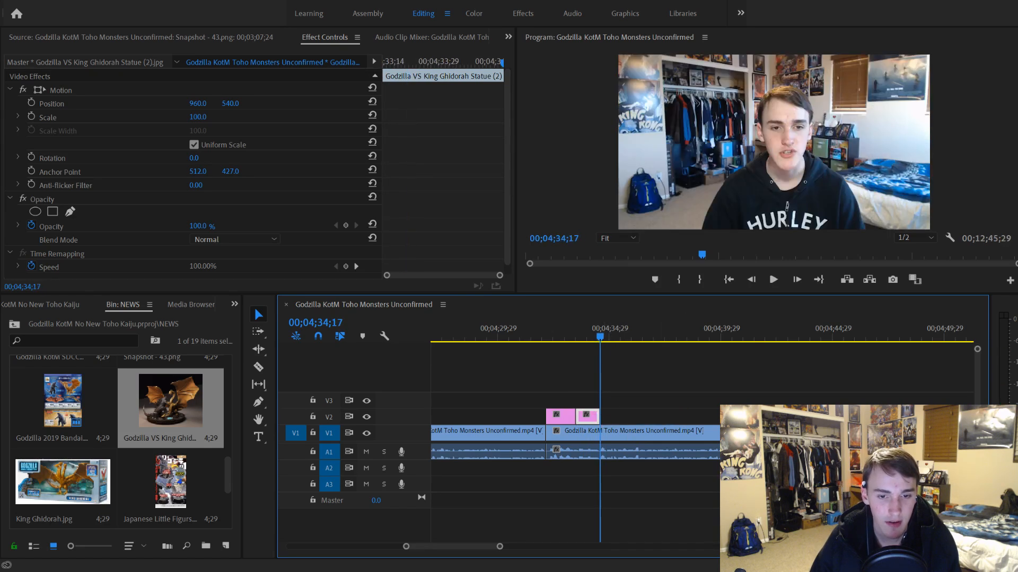
Step: Place Japanese Little Figurs.jpg on V2 at 00;04;34;17 and scale it to the frame size
scroll(119, 482, "down", 2)
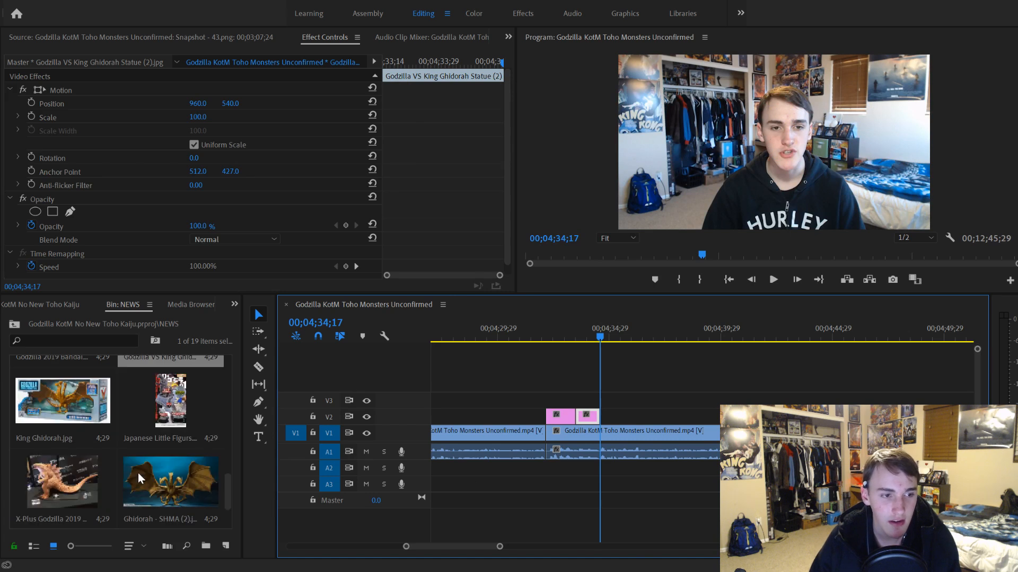
left_click_drag(180, 413, 601, 419)
left_click(651, 418)
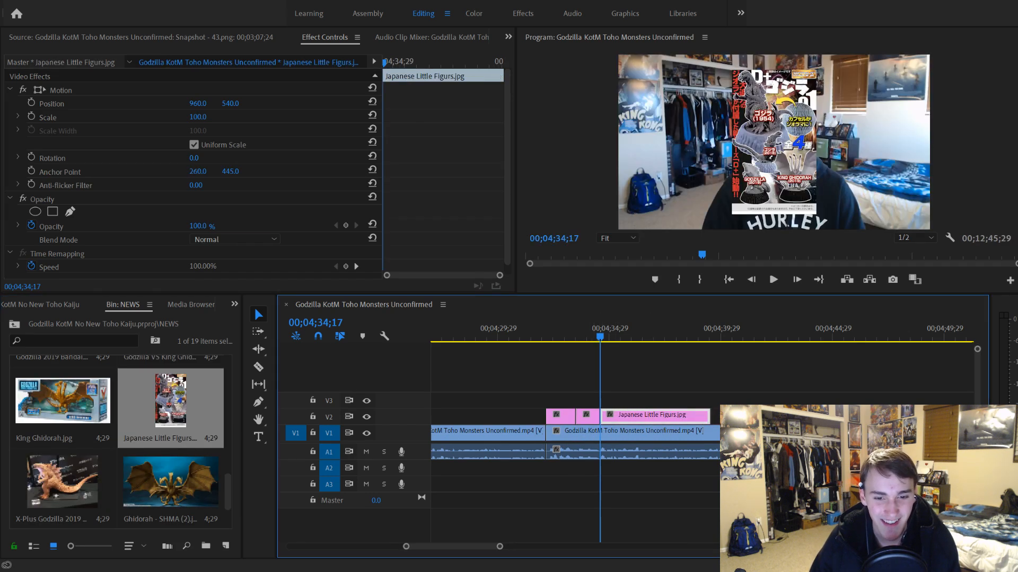
left_click(684, 403)
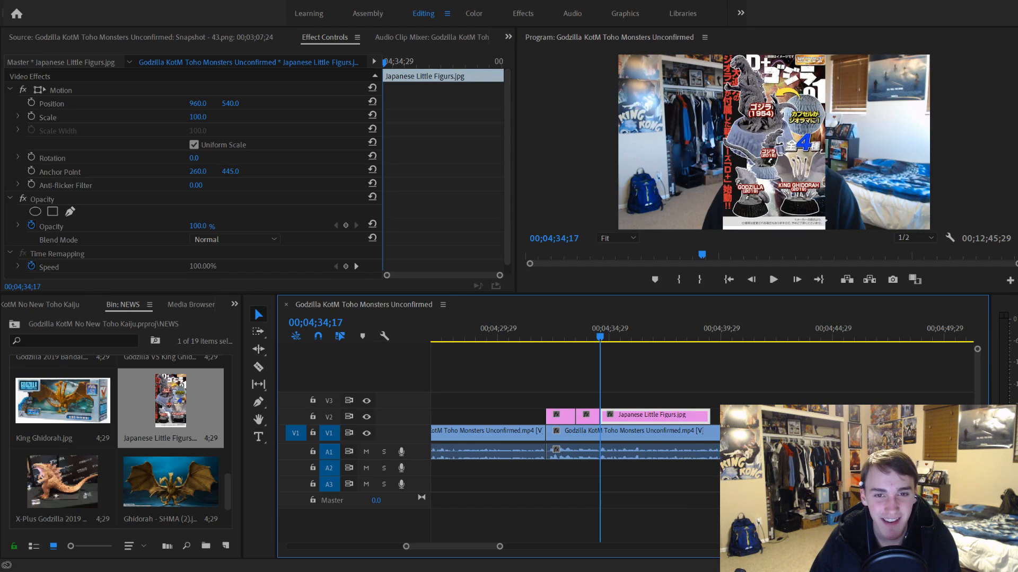
Step: Shift the Japanese Little Figurs image later on V2 and place King Ghidorah.jpg on V3 at 00;04;34;17, scaled to the frame size
key("space")
key("space")
left_click_drag(631, 414, 704, 415)
left_click(76, 418)
left_click_drag(77, 418, 647, 403)
left_click(646, 405)
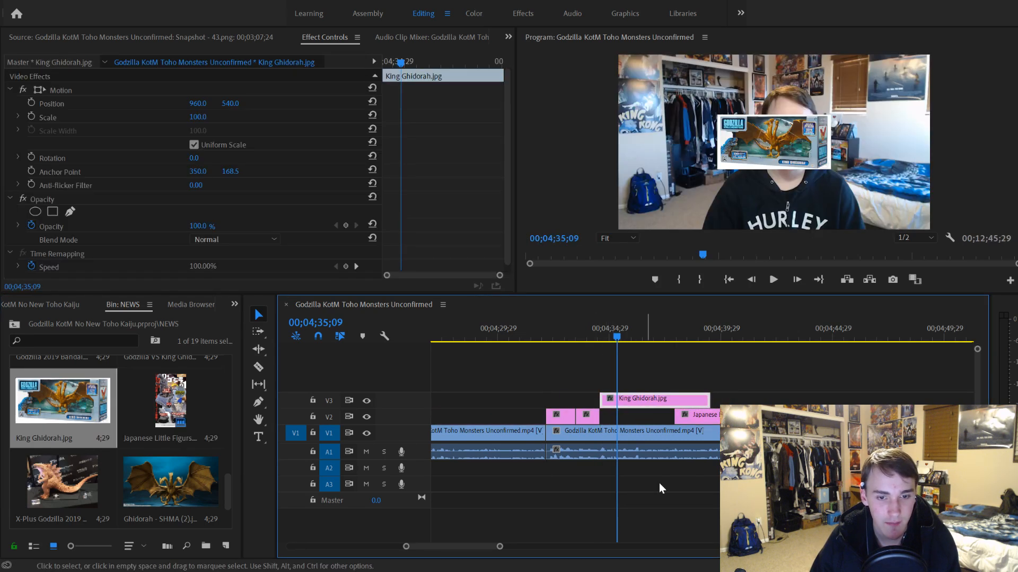
left_click(661, 476)
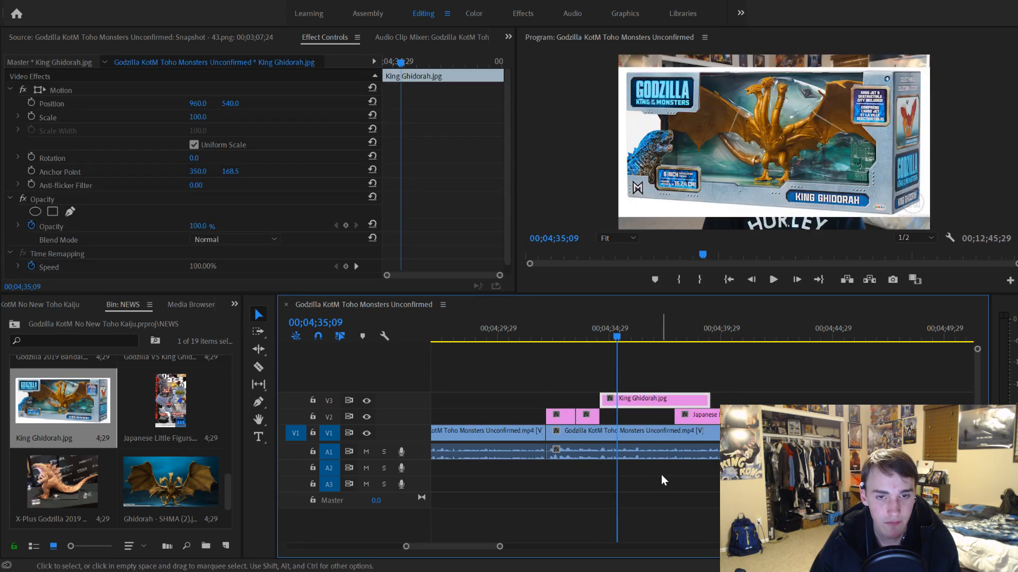
Step: Trim the King Ghidorah image's end to about 00;04;35;20 and move it down to V2 right after the statue image
left_click(593, 336)
key("space")
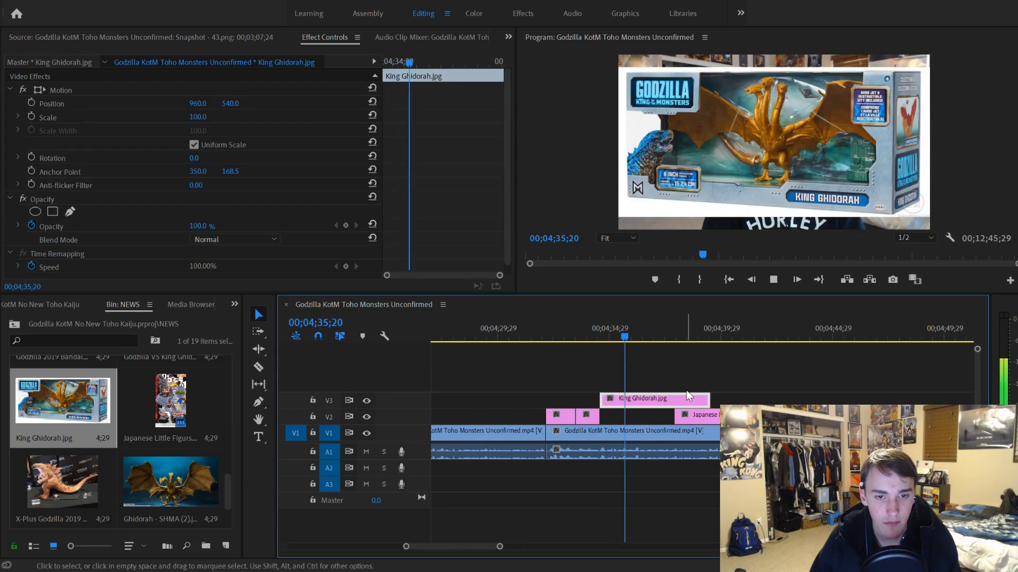
key("space")
left_click_drag(709, 401, 622, 411)
left_click_drag(615, 402, 614, 418)
Step: Butt the Japanese Little Figurs image against the King Ghidorah image, then split it at 00;04;37;21 and delete the remainder
left_click_drag(705, 420, 662, 418)
key("space")
scroll(616, 431, "down", 3)
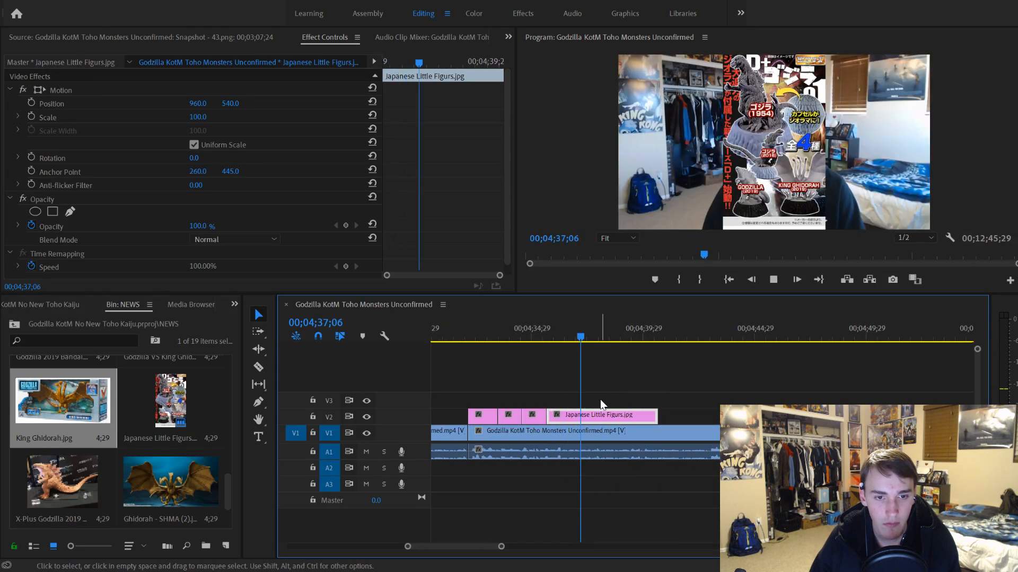
key("space")
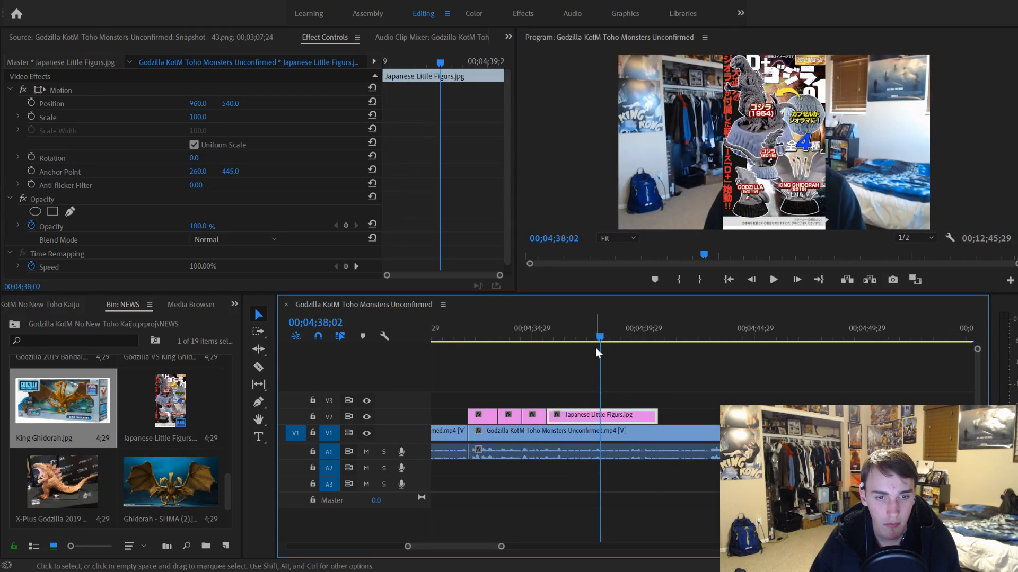
left_click_drag(588, 336, 594, 339)
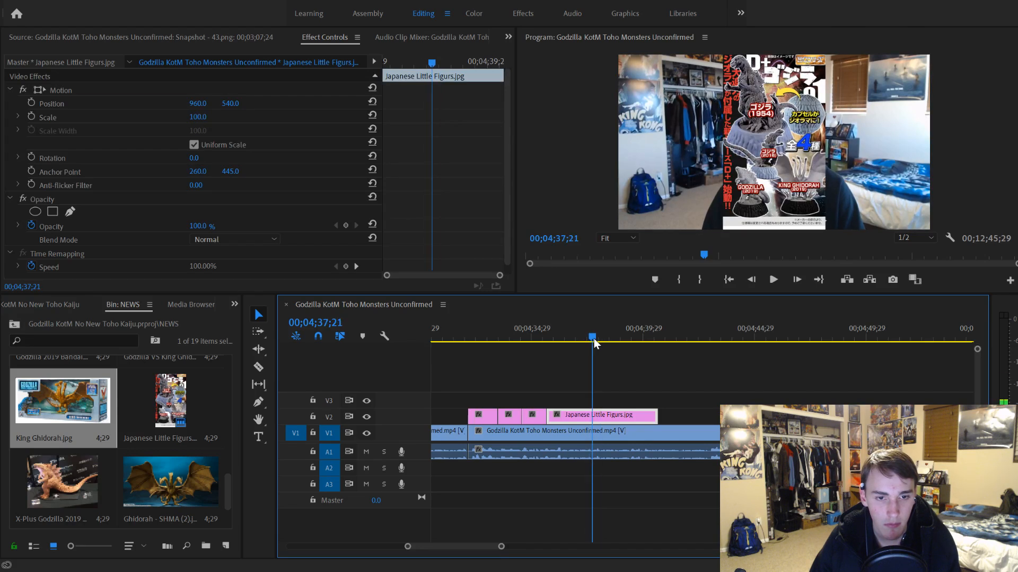
key("ctrl+k")
left_click(646, 415)
key("Delete")
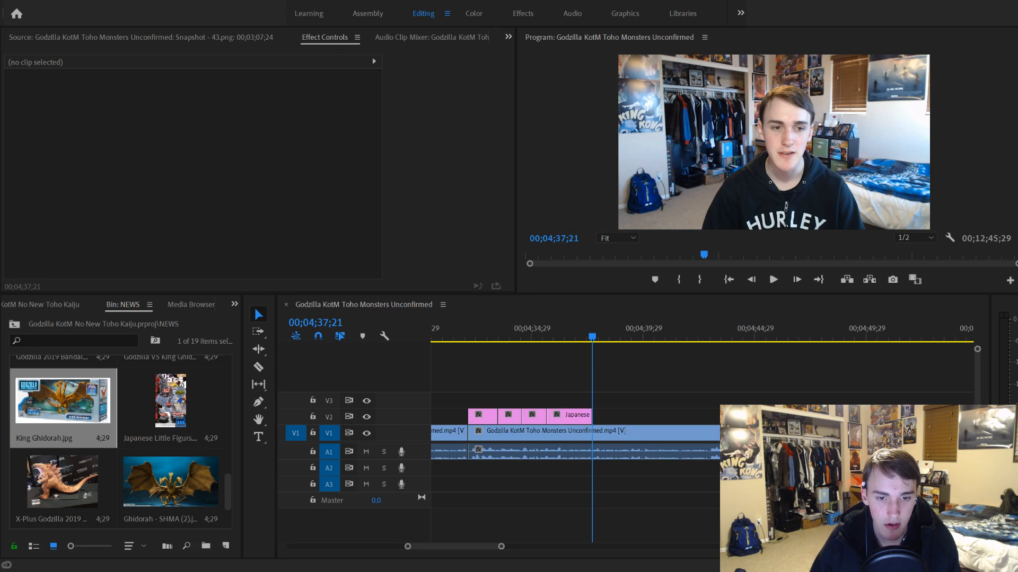
Step: Add the Godzilla 2019 - Sega (2) image to the NEWS bin and place it on V2 at 00;04;37;21, scaled to the frame size
left_click_drag(0, 485, 618, 420)
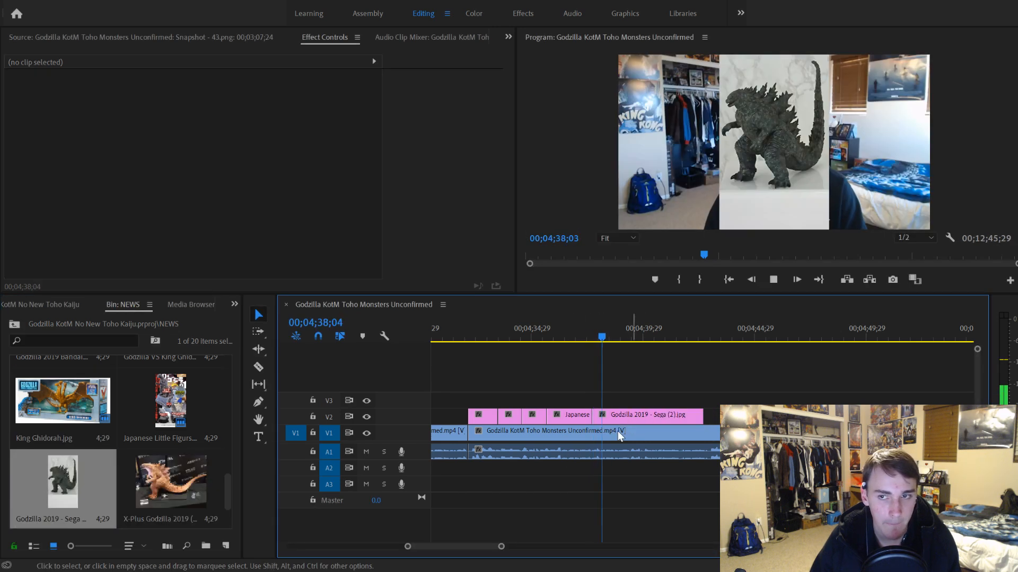
key("space")
key("space")
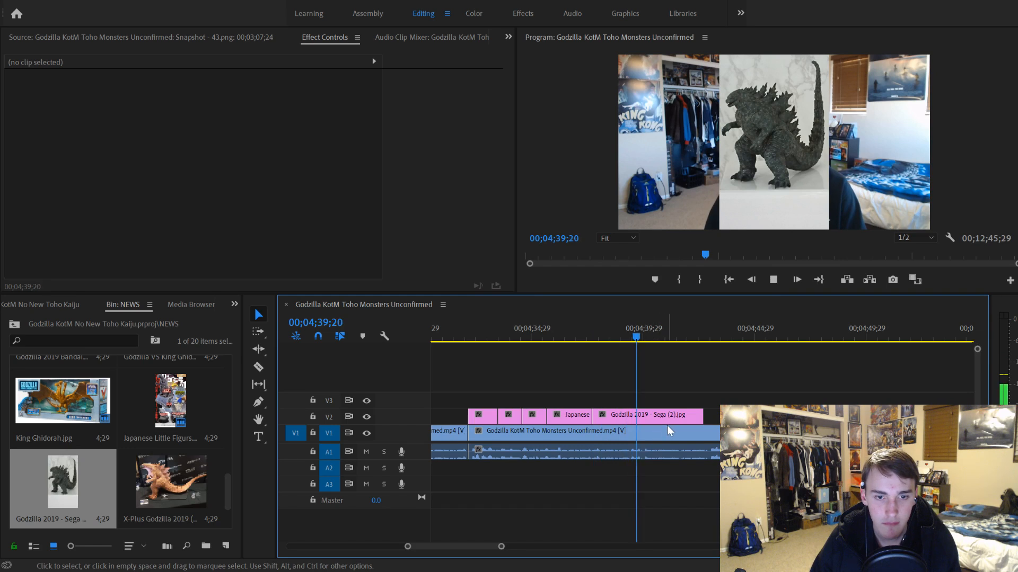
Step: Split the talking-head footage and the Sega image at 00;04;39;23 and delete the image's remainder
left_click(626, 329)
key("space")
key("space")
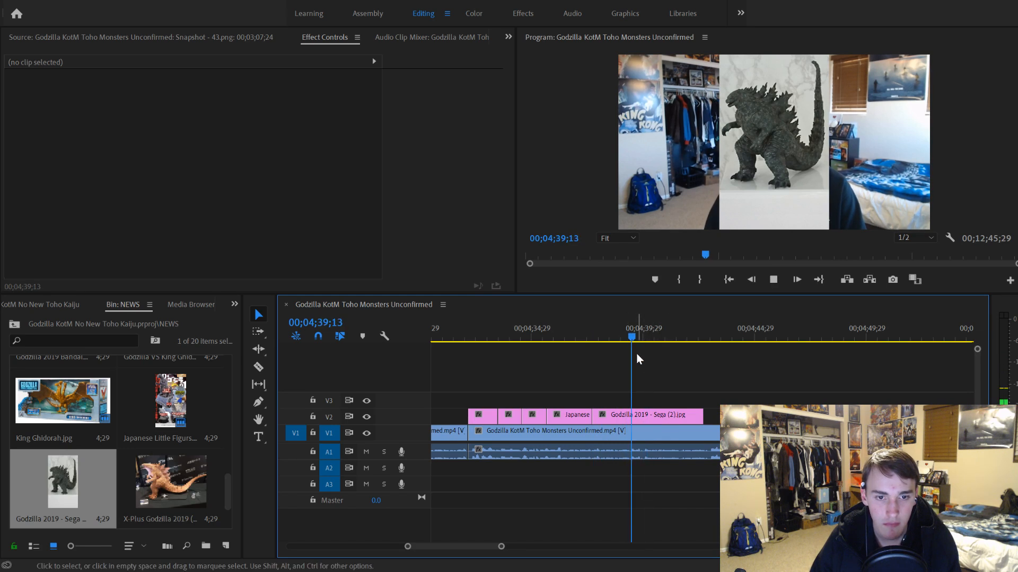
key("ctrl+k")
left_click(683, 418)
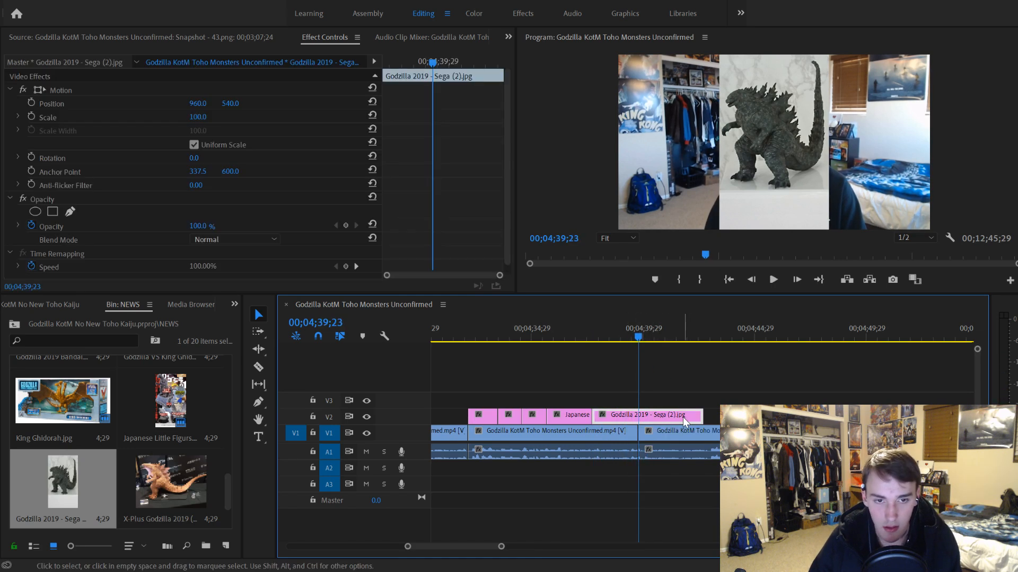
key("ctrl+k")
left_click(683, 418)
key("Delete")
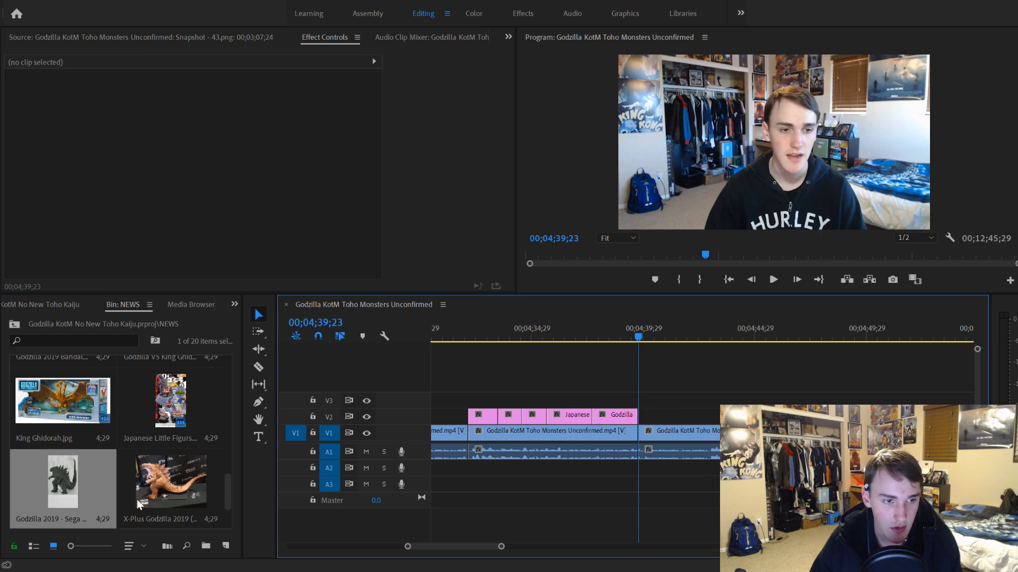
Step: Place the X-Plus Godzilla 2019 (2) image on V2 at 00;04;39;23, scale it to the frame size and play it back
left_click_drag(171, 483, 693, 417)
left_click(692, 415)
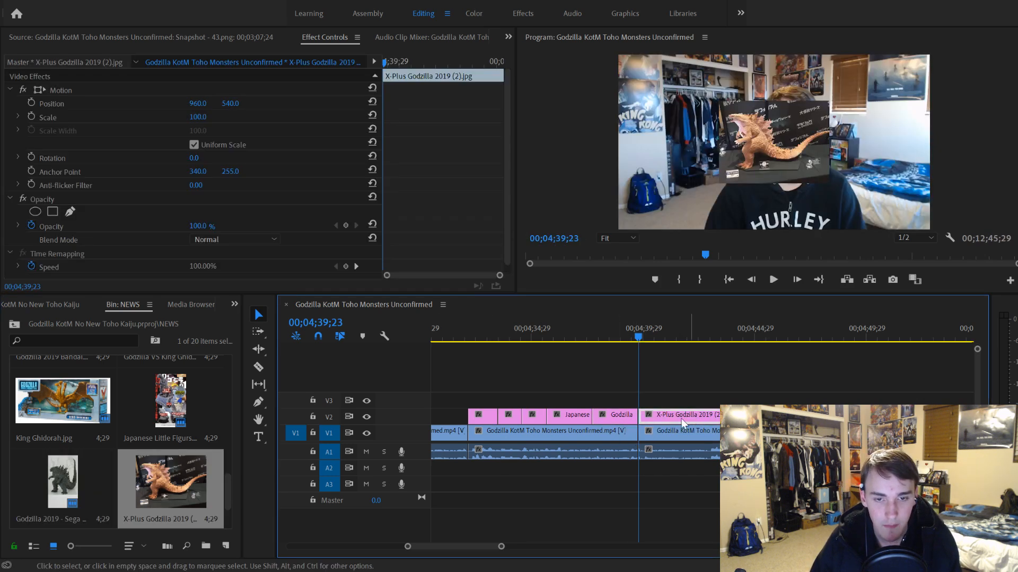
key("space")
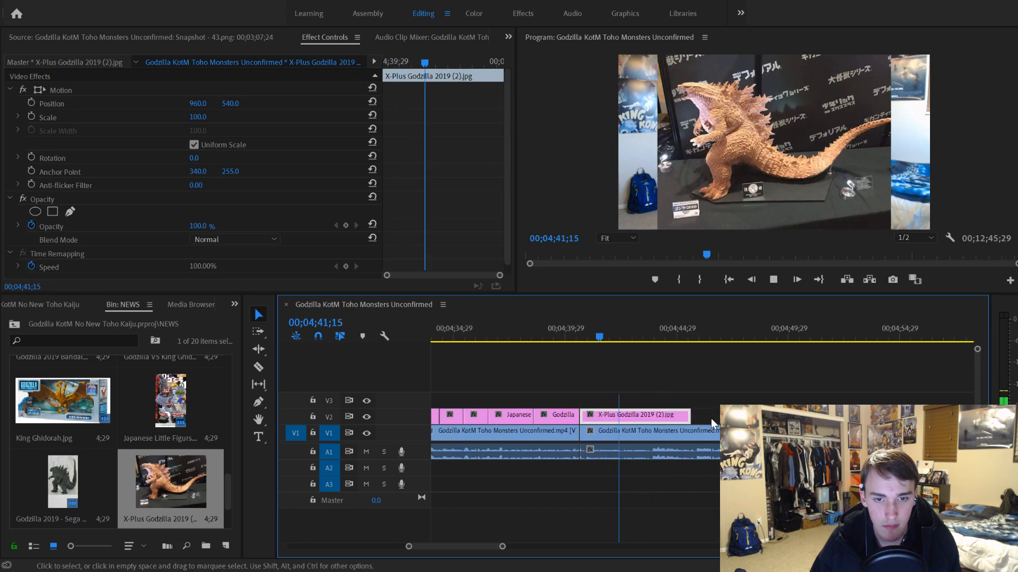
Step: Split the X-Plus Godzilla 2019 (2) image on V2 at 00;04;43;00 and delete the remainder
key("space")
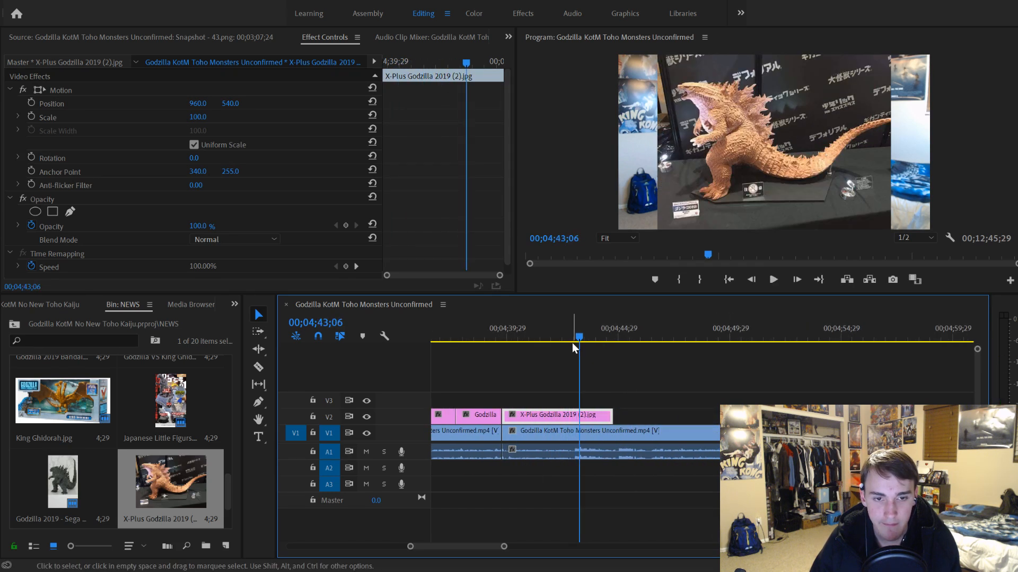
left_click_drag(571, 334, 576, 335)
key("ctrl+k")
left_click(593, 413)
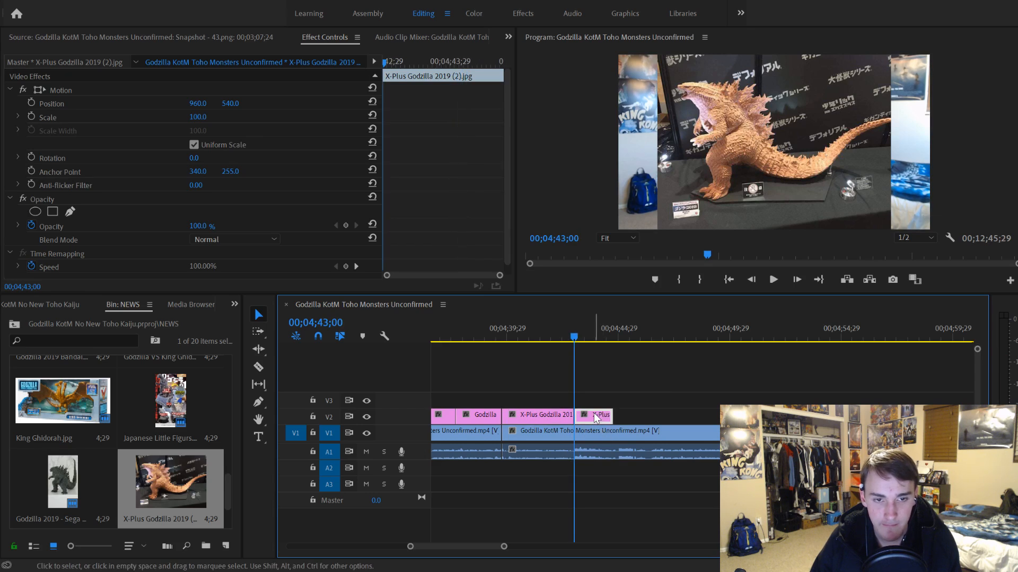
key("Delete")
Step: Place the Ghidorah - SHMA (2) image on V2 at 00;04;43;00, directly after the X-Plus image, and scale it to the frame size
key("space")
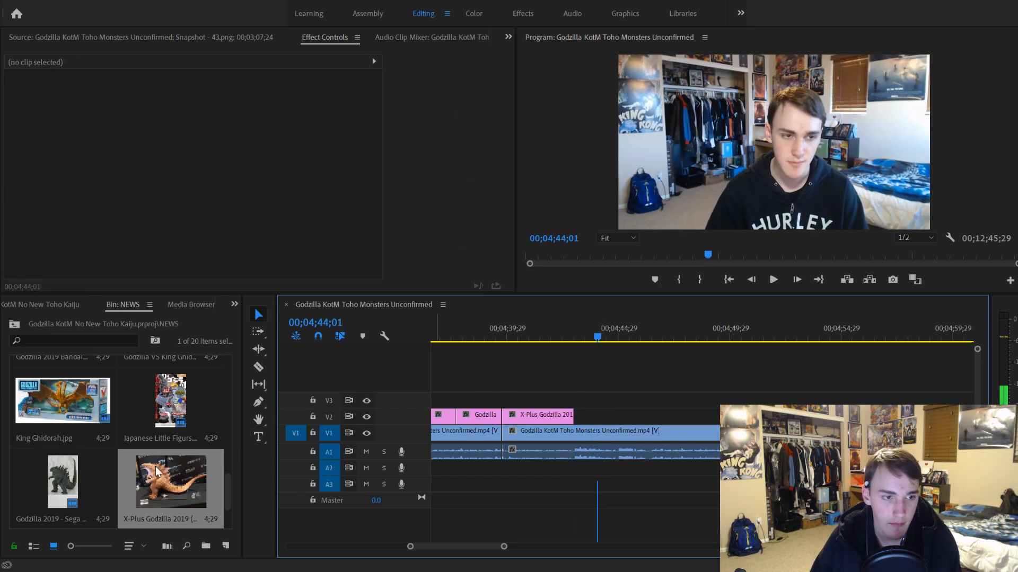
key("space")
scroll(132, 459, "down", 1)
left_click_drag(86, 472, 577, 418)
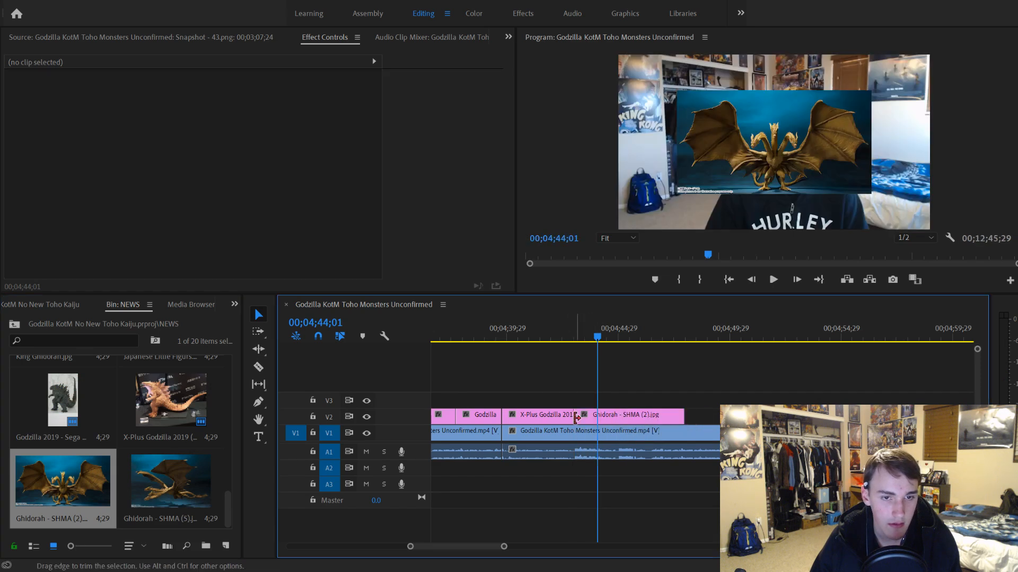
left_click(624, 415)
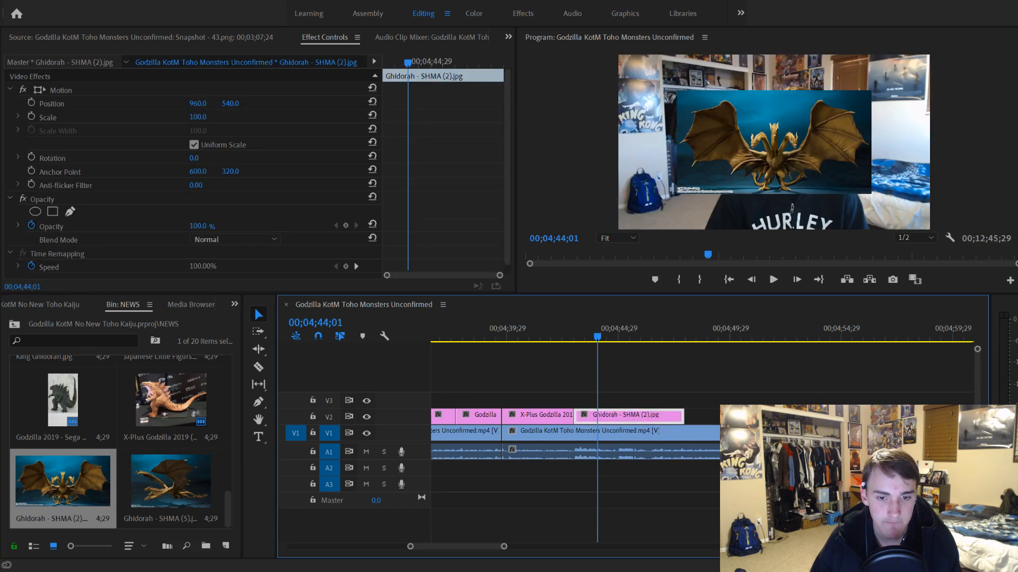
left_click(653, 432)
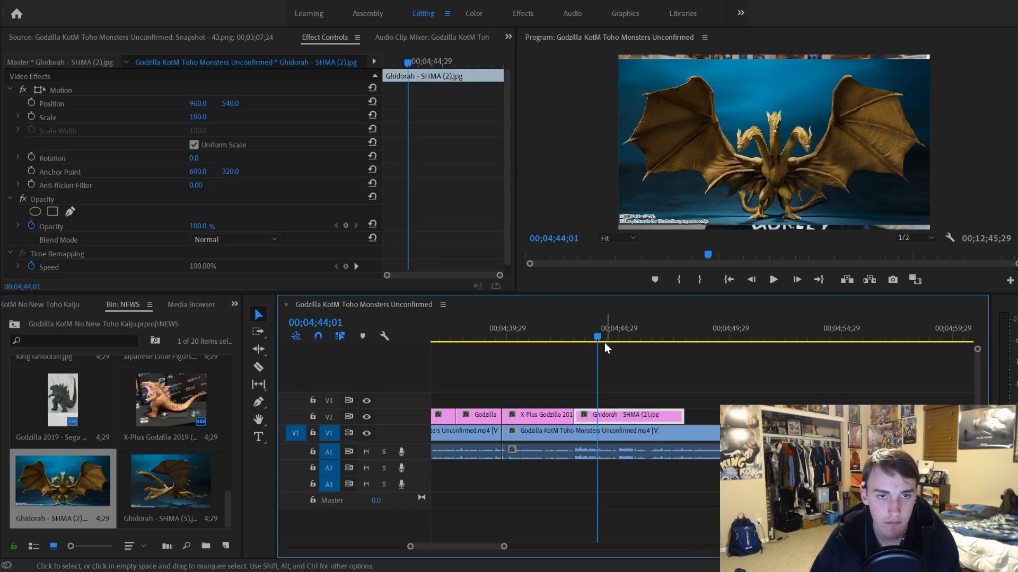
Step: Set position and scale keyframes at the start of the Ghidorah - SHMA (2) image, with scale at 100
left_click_drag(408, 59, 383, 61)
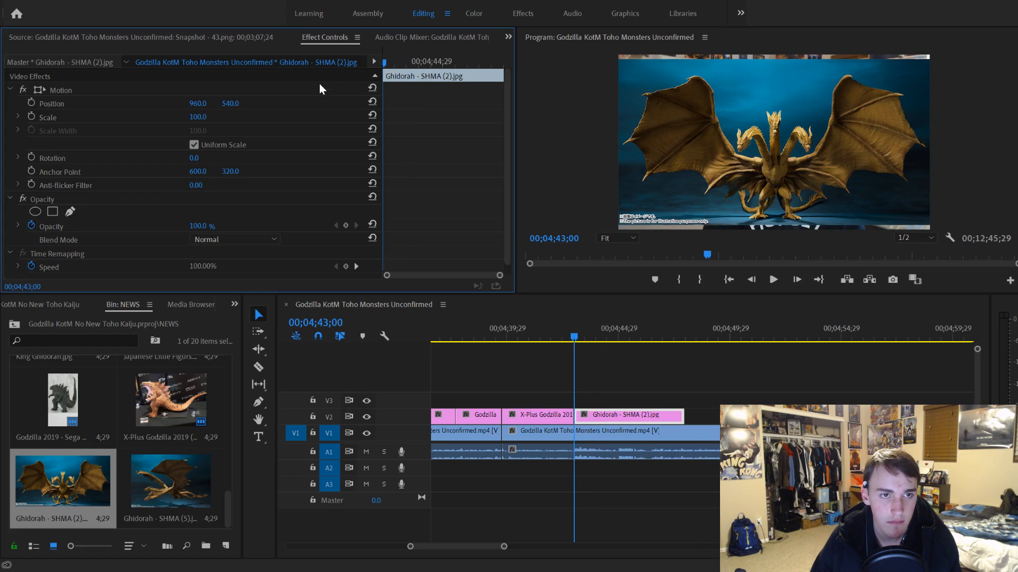
left_click(31, 102)
left_click(31, 117)
mouse_move(196, 118)
left_mouse_down()
mouse_move(286, 118)
mouse_move(191, 117)
mouse_move(204, 117)
left_mouse_up()
left_click(208, 114)
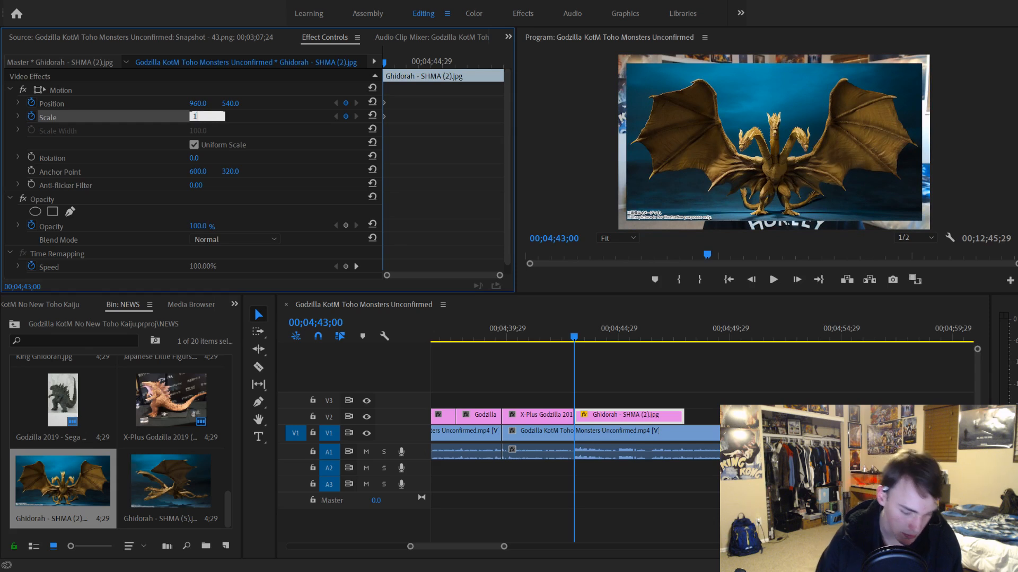
type("100")
key("Return")
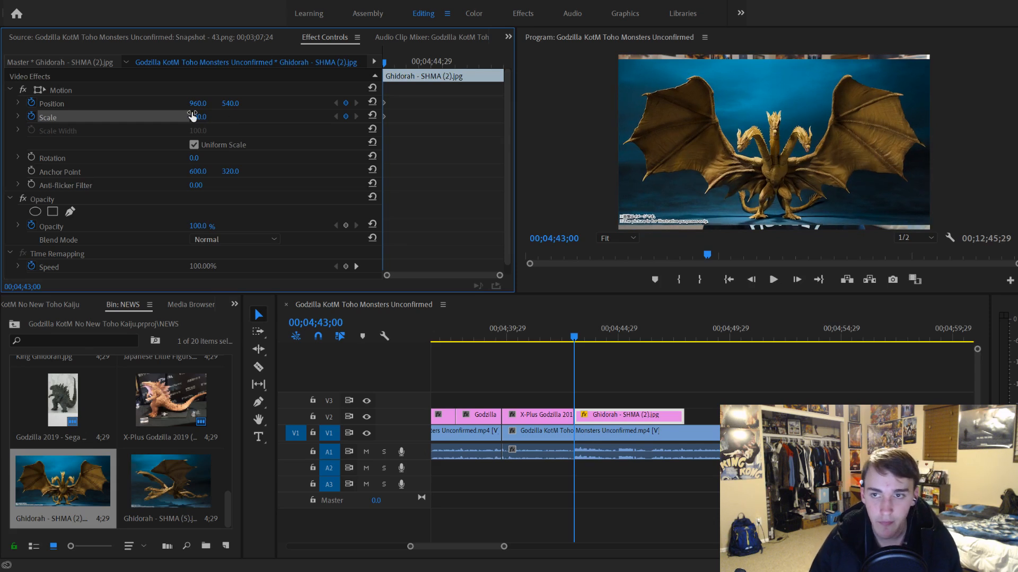
Step: Play back the narration and extend the Ghidorah - SHMA (2) image on V2 to about 00;05;06
key("space")
scroll(663, 439, "down", 3)
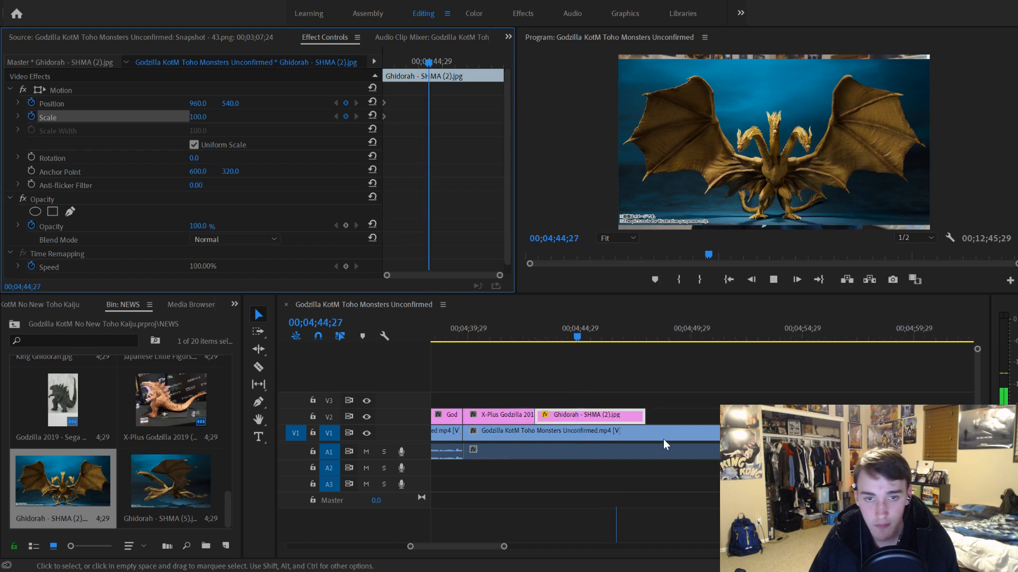
key("space")
left_click_drag(624, 416, 838, 417)
key("space")
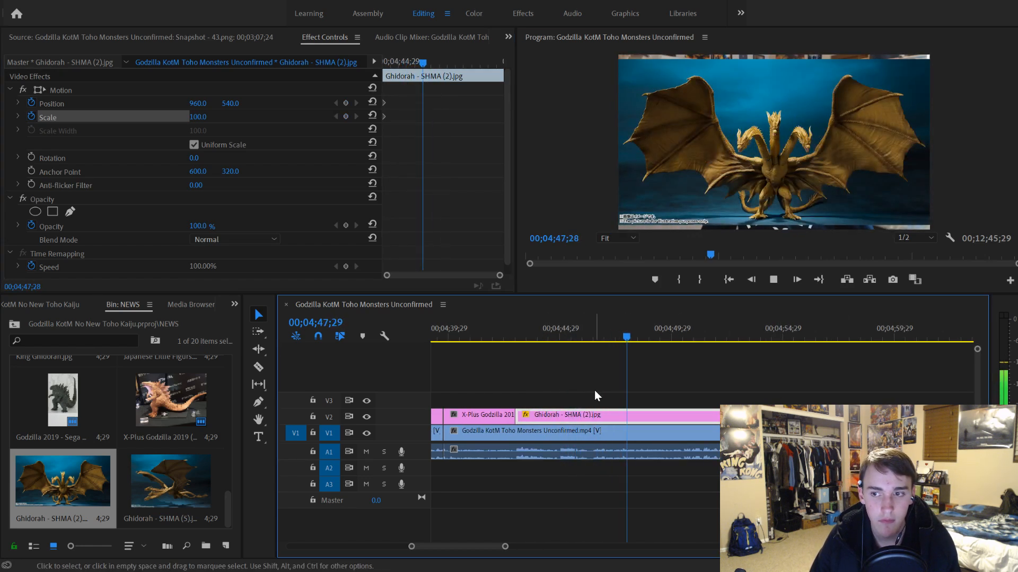
scroll(612, 397, "down", 1)
left_click_drag(507, 551, 529, 551)
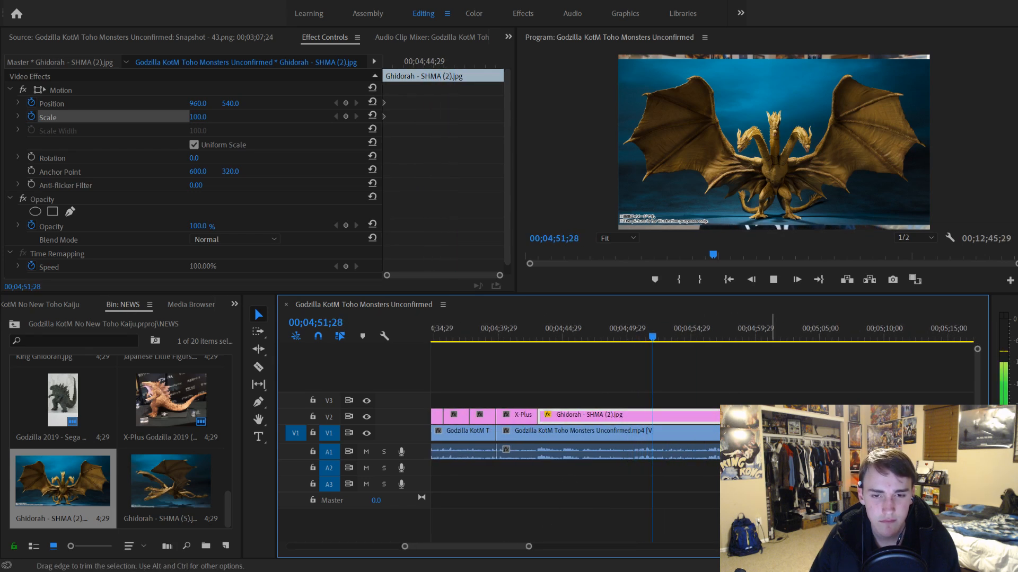
scroll(568, 451, "down", 2)
key("space")
left_click_drag(675, 416, 707, 434)
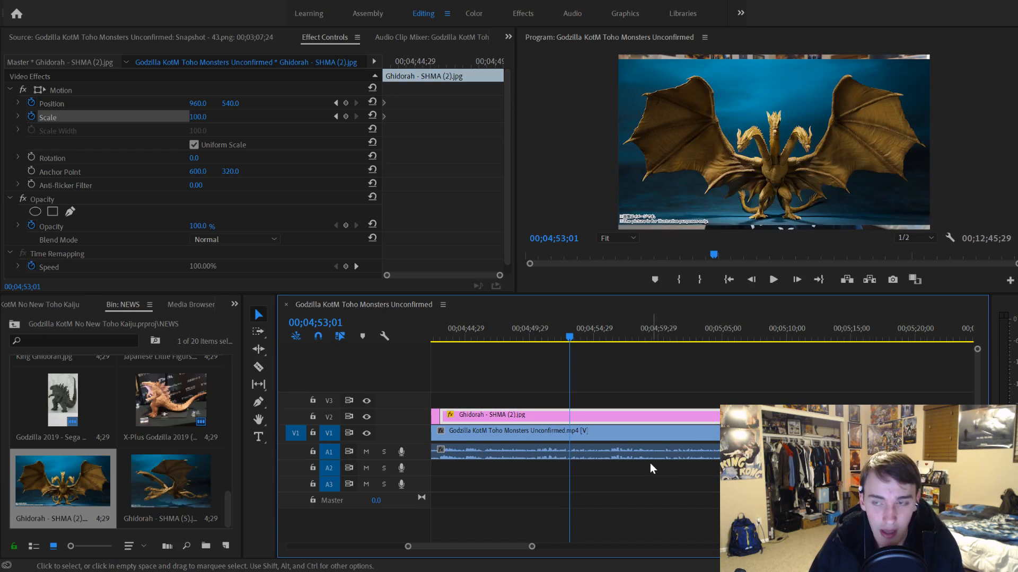
Step: Add a scale keyframe of 255 to the Ghidorah - SHMA (2) image at 00;04;55;11
scroll(590, 449, "up", 3)
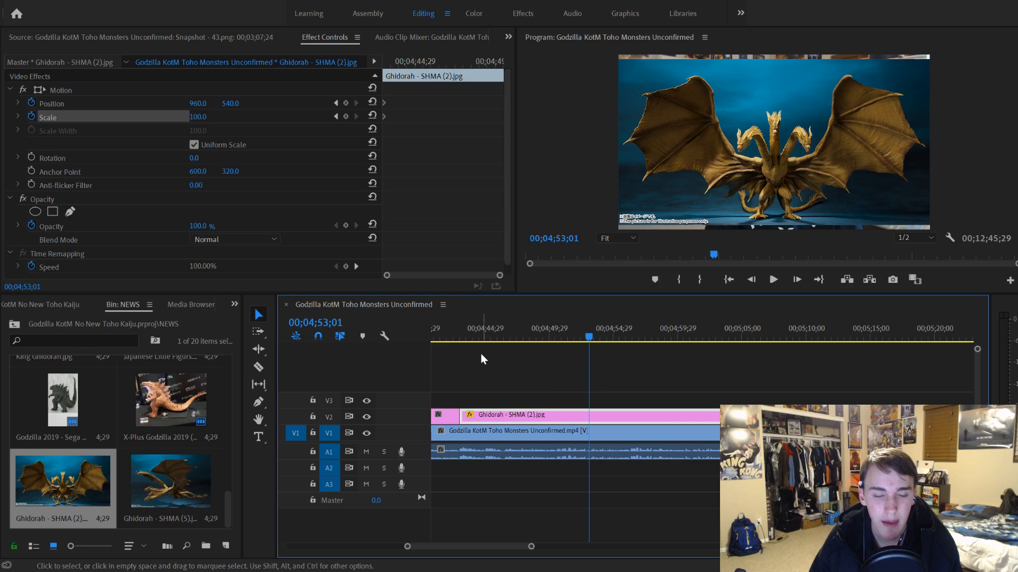
key("space")
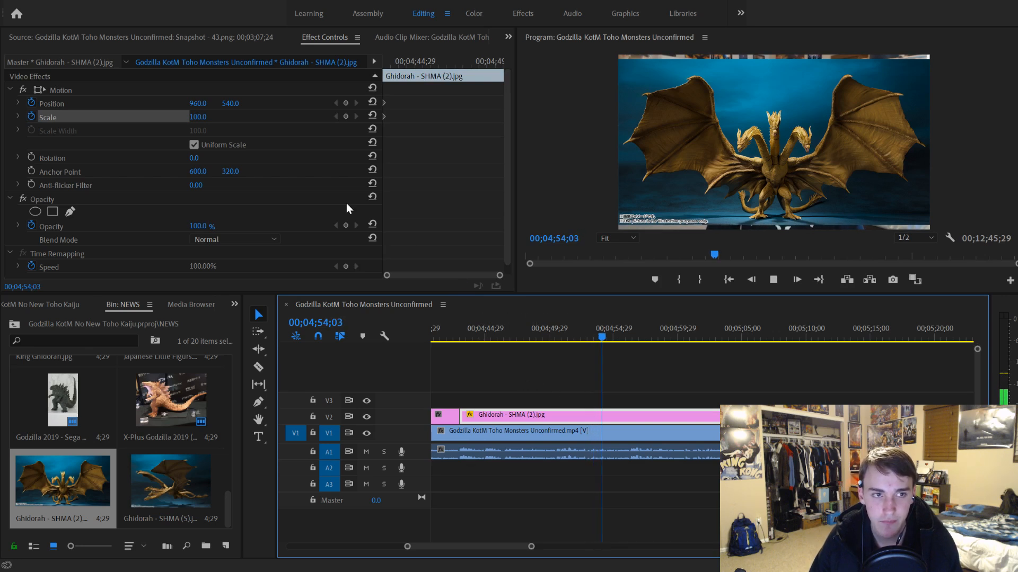
left_click_drag(198, 116, 316, 218)
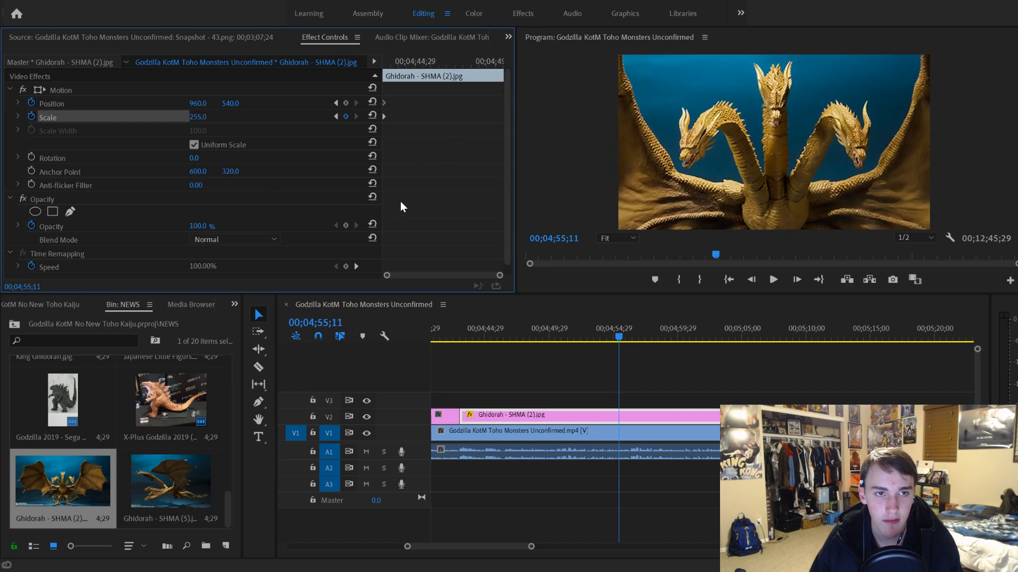
scroll(479, 267, "down", 1)
left_click(600, 430)
left_click(594, 413)
Step: Play back the Ghidorah - SHMA (2) image past its end and move its 255 scale keyframe to the end of the clip
key("space")
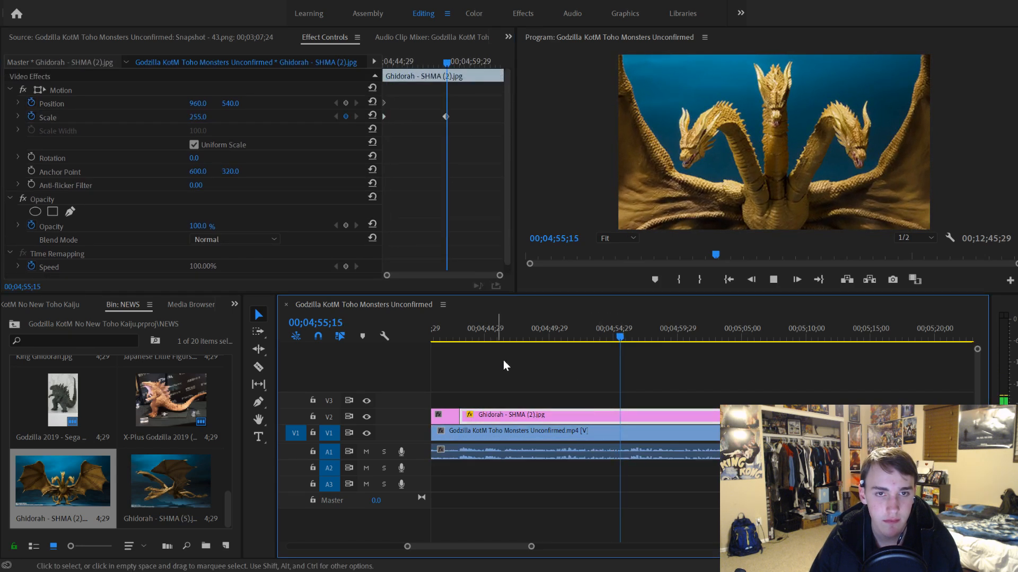
scroll(592, 437, "down", 1)
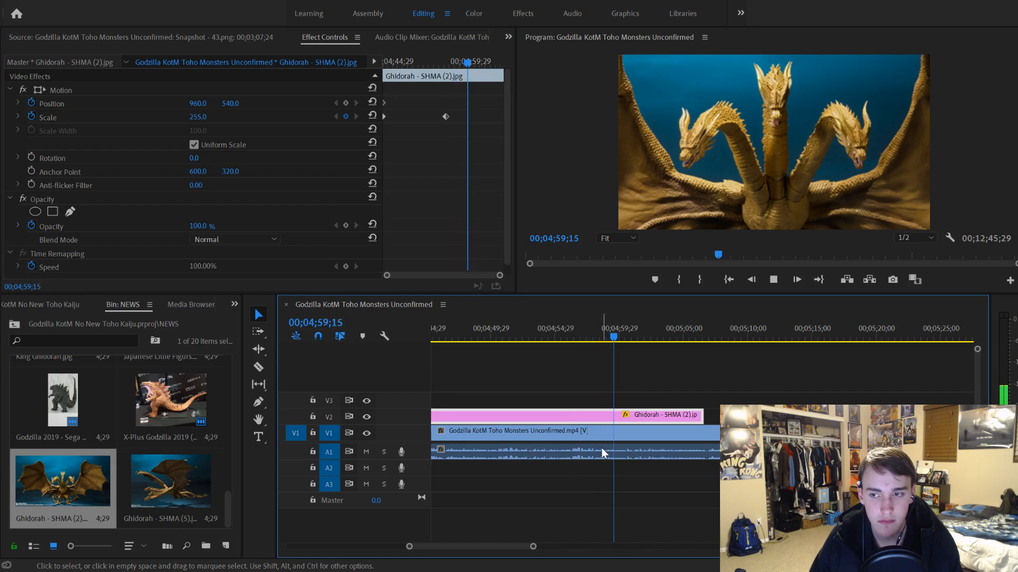
key("space")
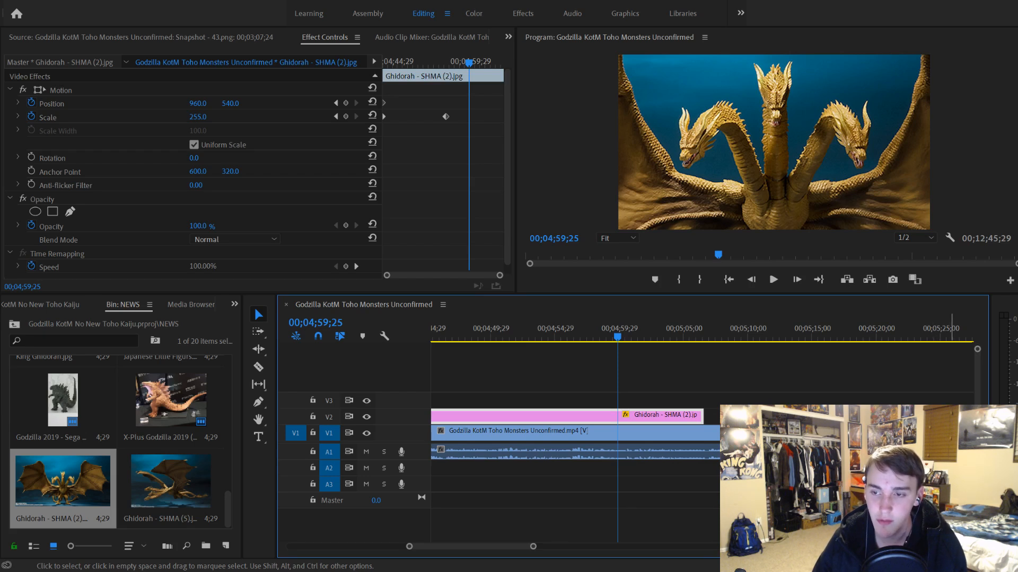
key("space")
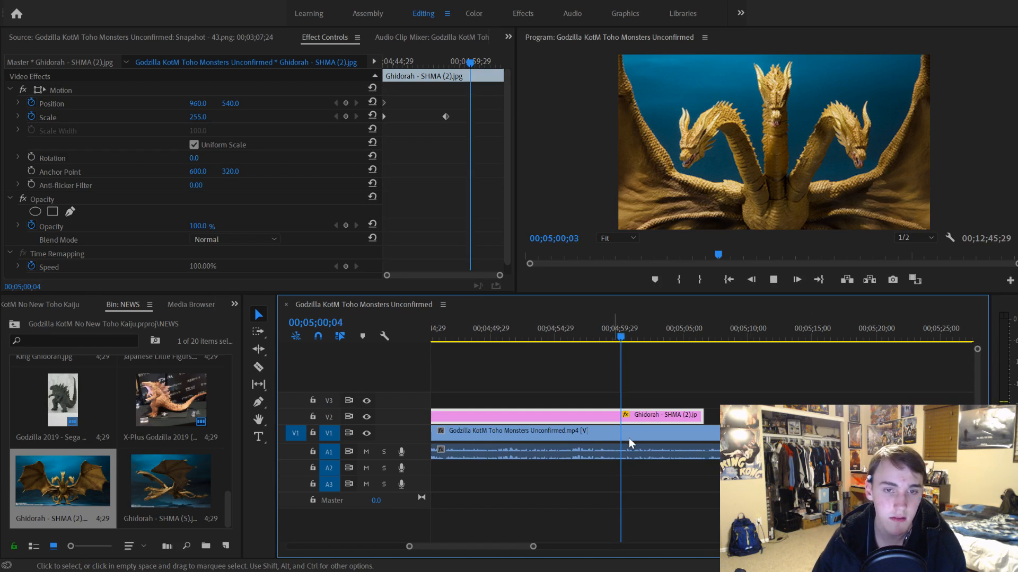
scroll(623, 414, "down", 1)
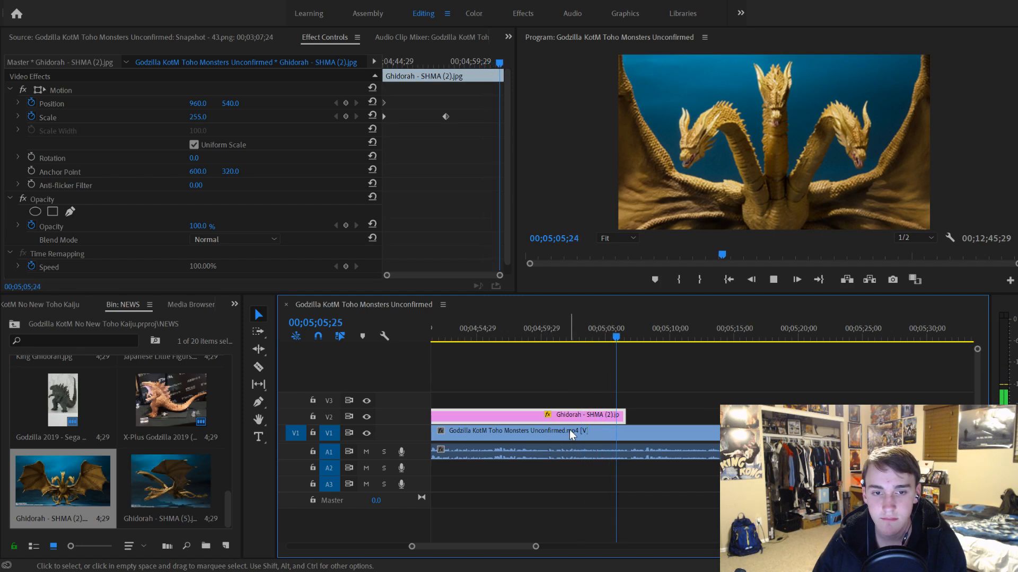
key("space")
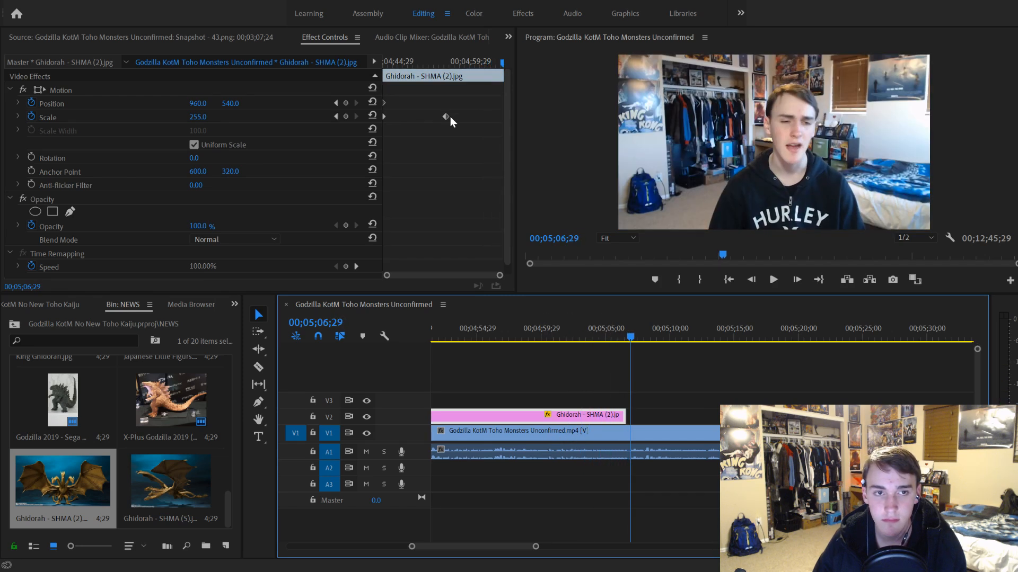
left_click_drag(448, 117, 578, 148)
Step: Place the Ghidorah - SHMA (5) image on V2 directly after the Ghidorah - SHMA (2) image and scale it to the frame size
key("space")
left_click_drag(171, 481, 641, 415)
left_click(674, 415)
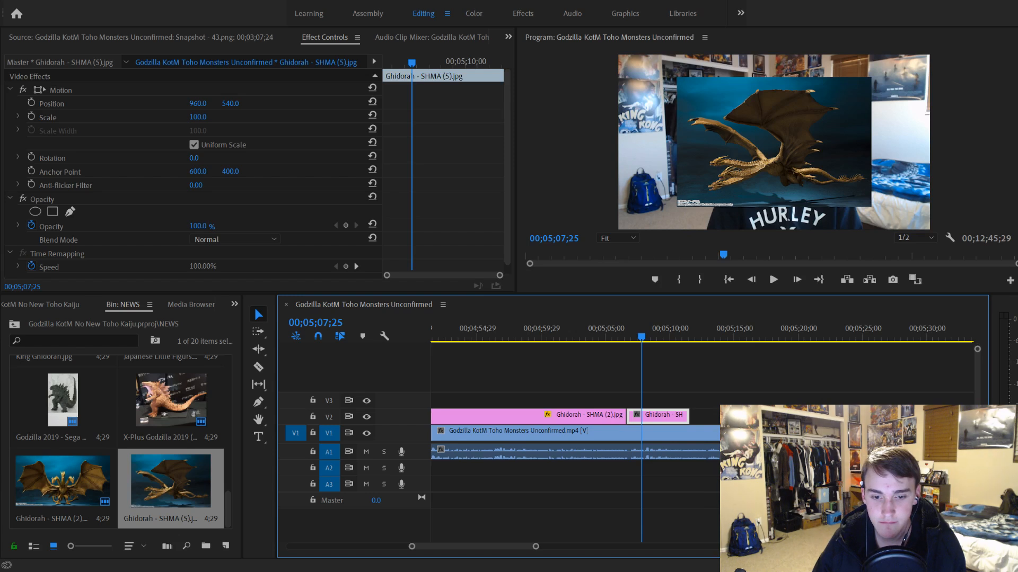
left_click(742, 440)
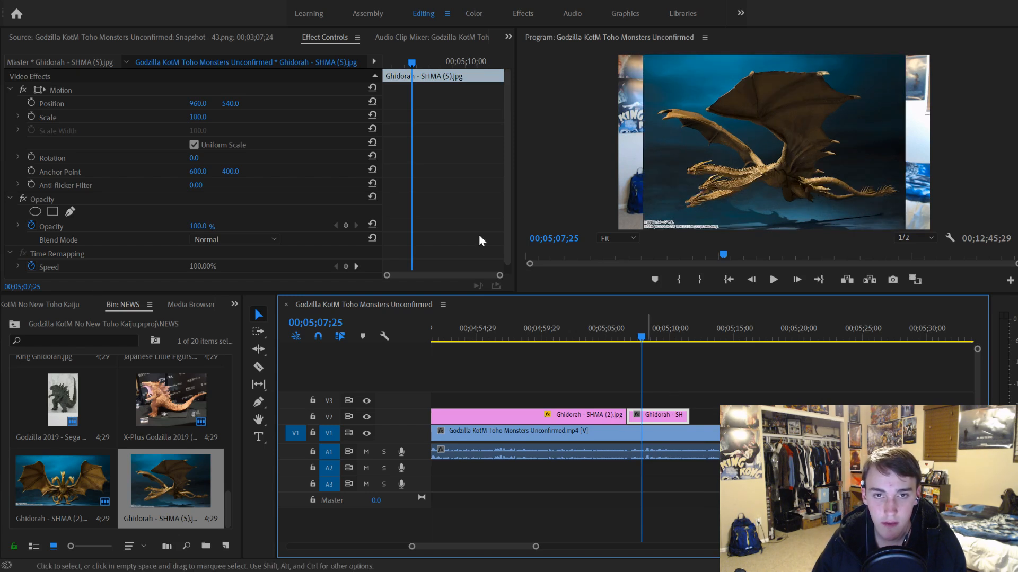
Step: Scale the Ghidorah - SHMA (5) image to 171 and keyframe its position at 627, 206 at the clip's start
left_click_drag(197, 116, 236, 117)
left_click_drag(449, 60, 378, 72)
left_click(31, 102)
left_click_drag(229, 104, 181, 99)
Step: Add a position keyframe to the Ghidorah - SHMA (5) image at 00;05;08;28 with a horizontal position of about 970
left_click_drag(384, 63, 504, 64)
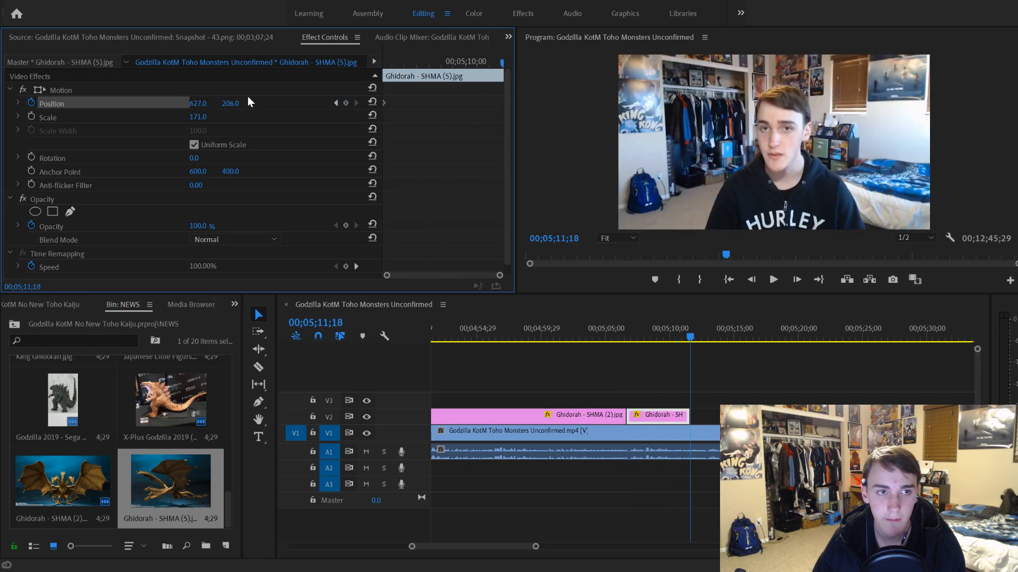
left_click(437, 62)
left_click_drag(206, 100, 419, 101)
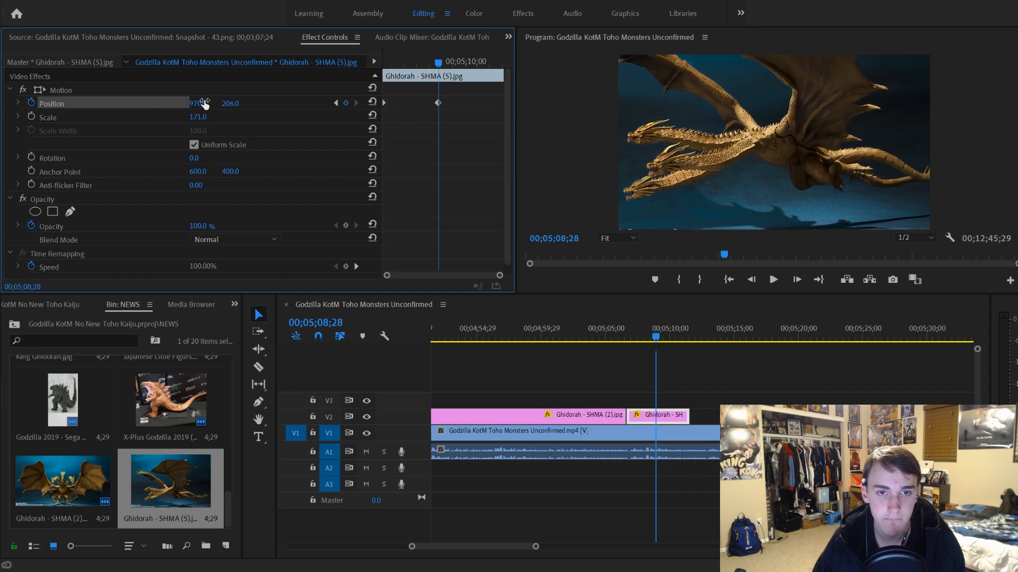
Step: Lengthen the Ghidorah - SHMA (5).jpg clip on V2 and move its second Position keyframe to the clip's end
left_click(628, 339)
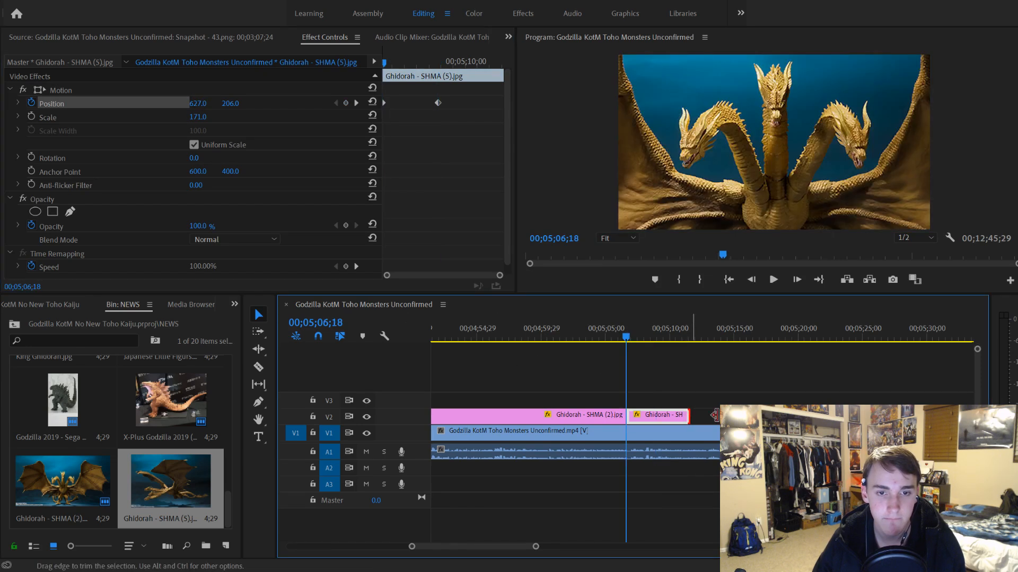
scroll(533, 456, "down", 3)
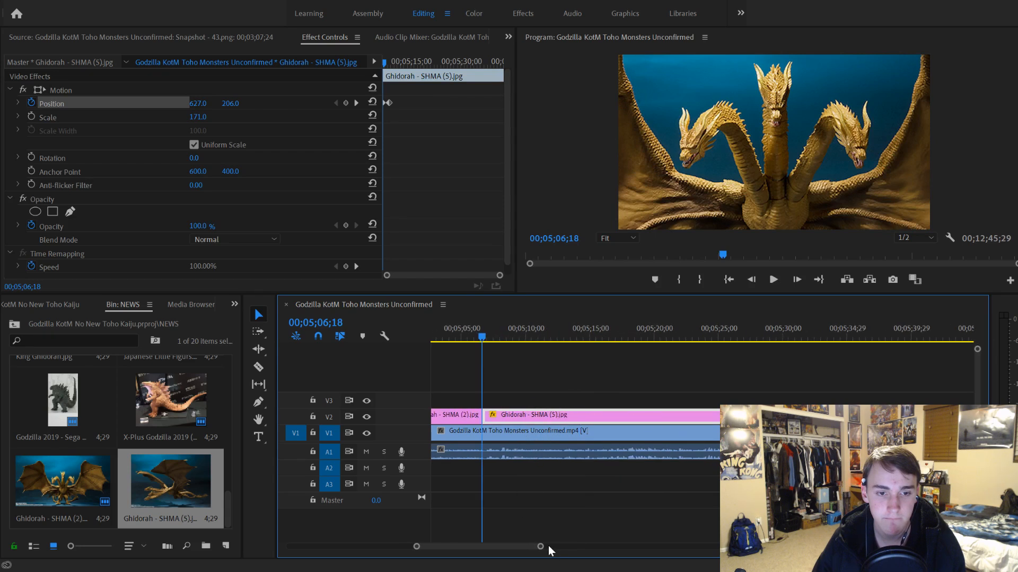
left_click_drag(542, 546, 639, 546)
key("space")
scroll(568, 466, "down", 6)
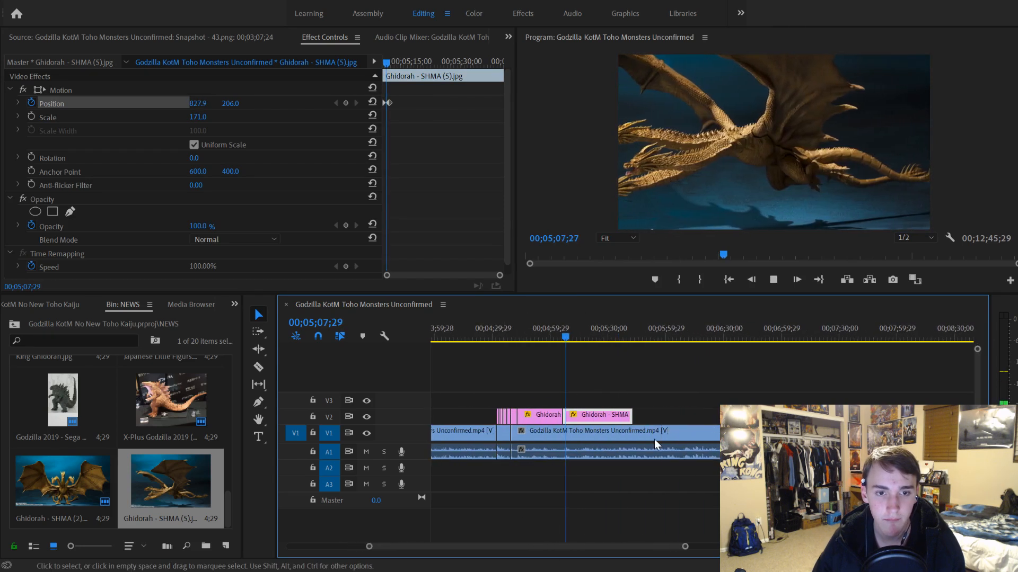
left_click(389, 102)
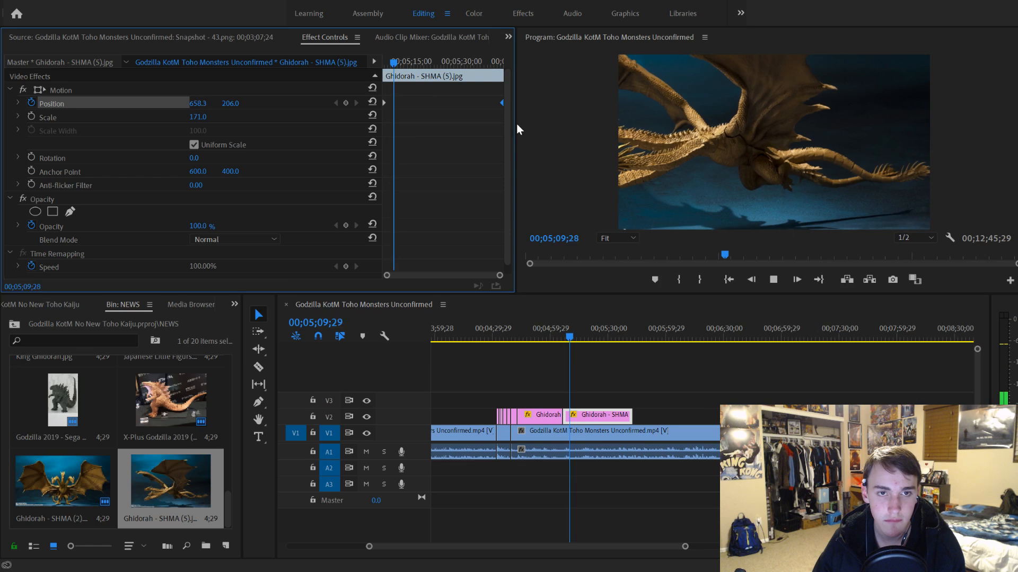
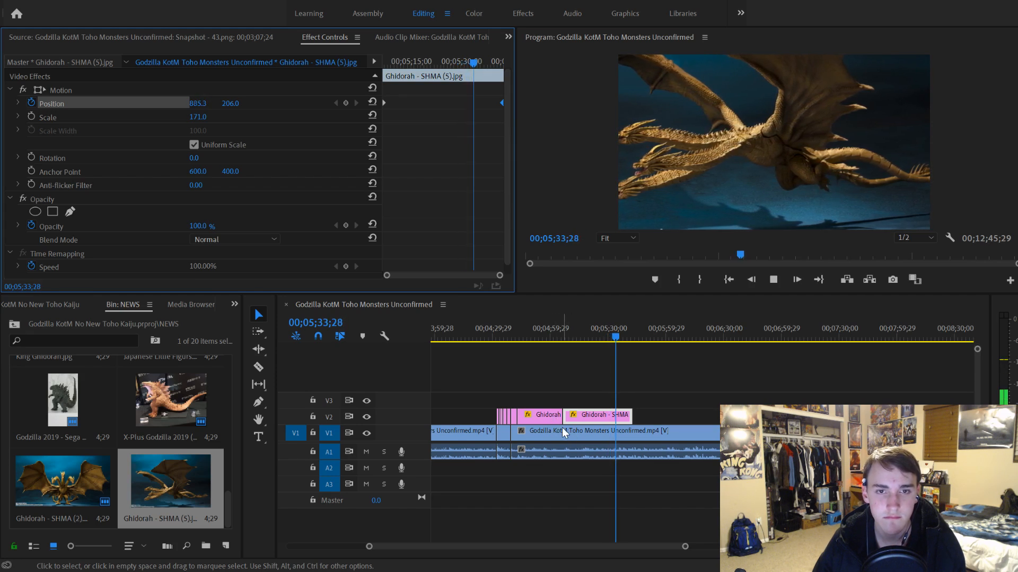
Step: Move the Ghidorah - SHMA (5).jpg clip's second Position keyframe to 00;05;23;01 and trim the clip's end to that point
left_click(591, 336)
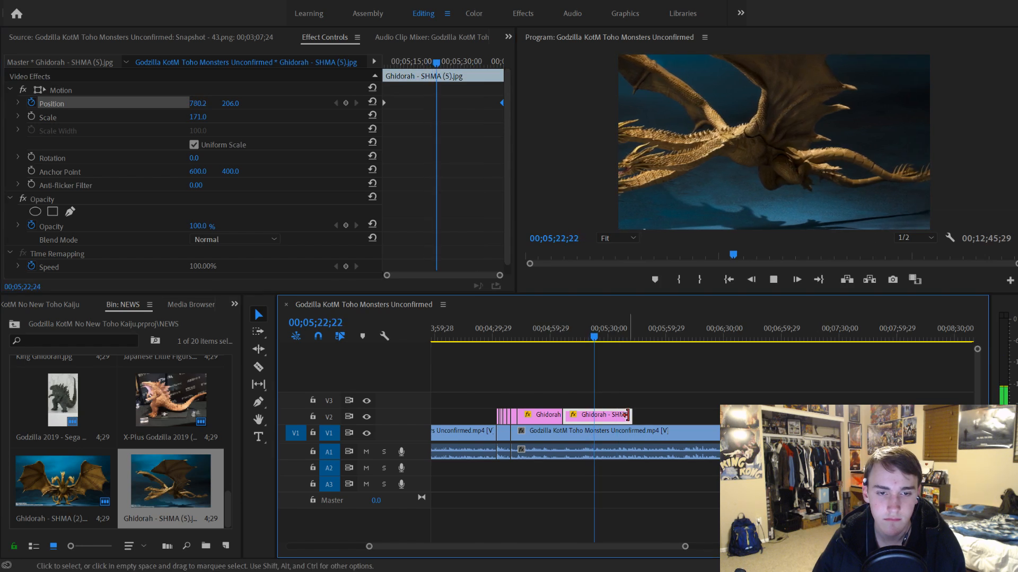
key("space")
left_click_drag(502, 102, 438, 104)
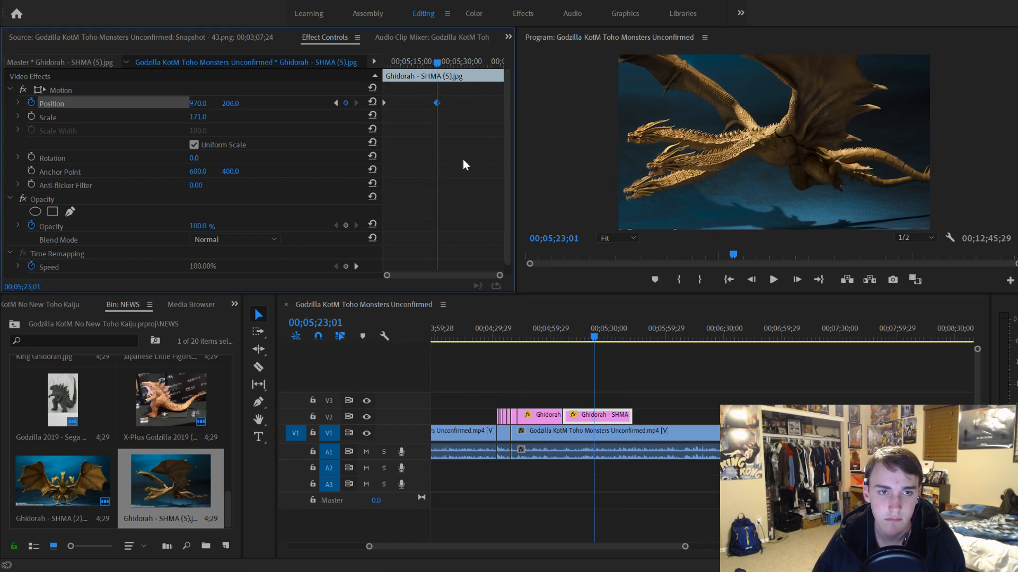
left_click_drag(631, 417, 594, 421)
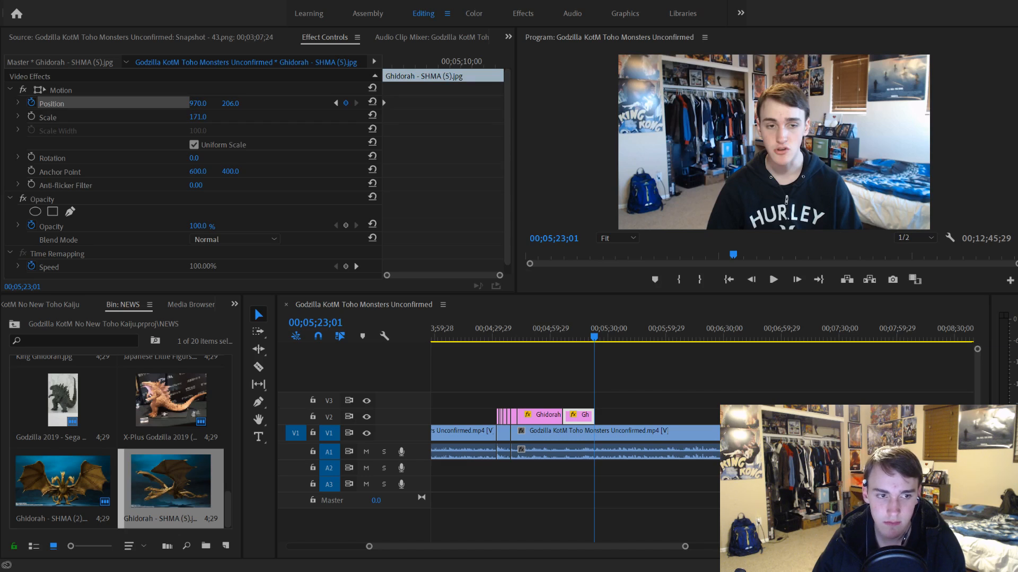
Step: Place the newly imported Mothra Vs Godzilla (2).jpg on V2 right after the Ghidorah clip and scale it to the frame size
left_click_drag(121, 489, 125, 489)
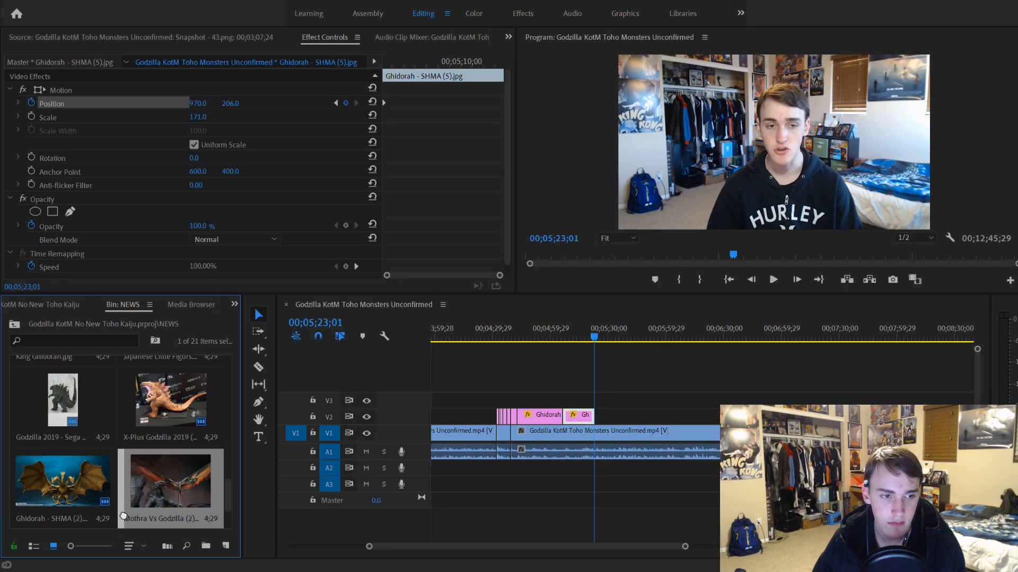
left_click_drag(88, 488, 682, 420)
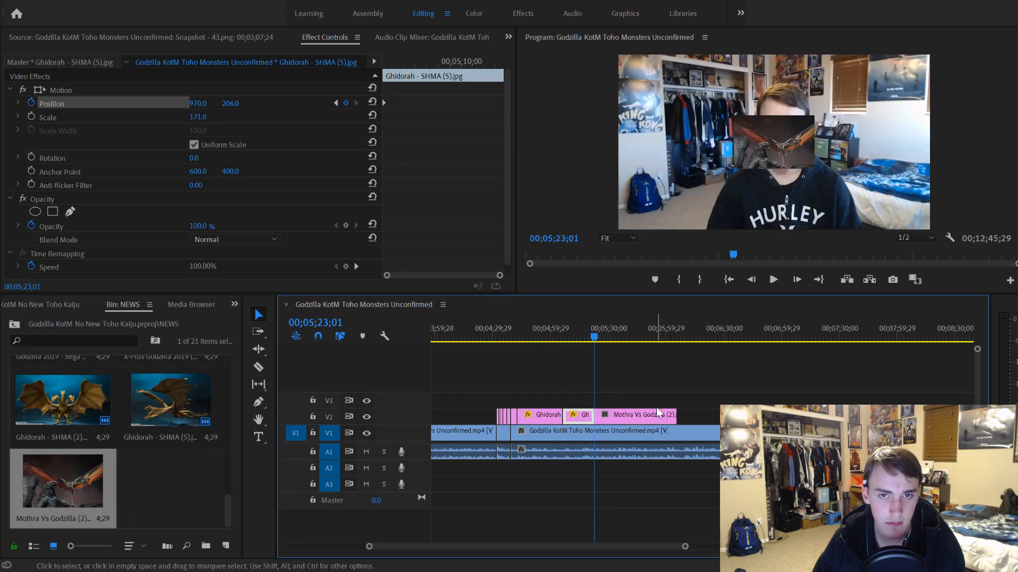
left_click(650, 415)
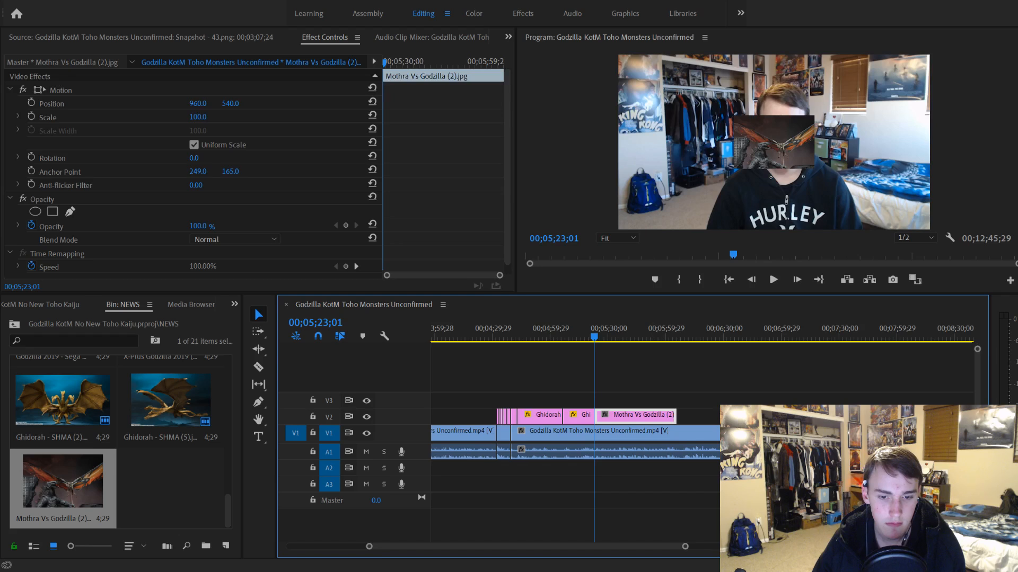
left_click(689, 408)
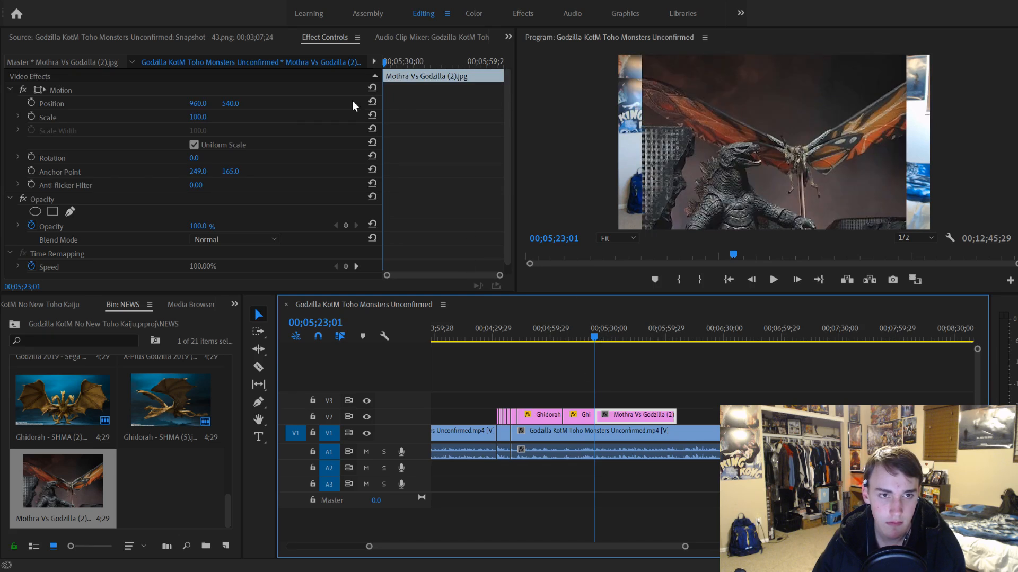
Step: Enable Position and Scale keyframes on the Mothra image, with Scale 213 at the clip's start and 100 at 00;05;45;18
left_click(31, 102)
left_click(31, 117)
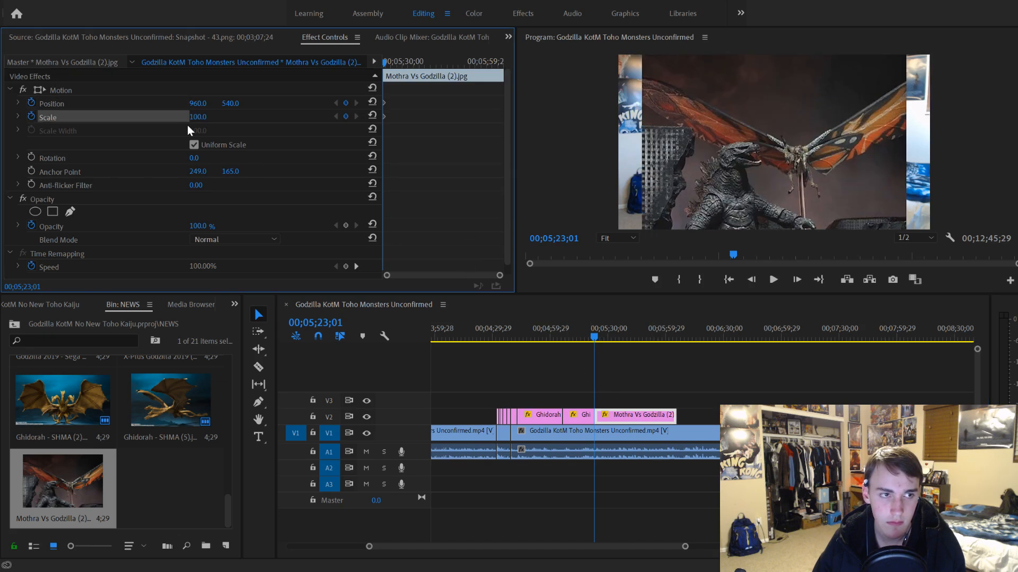
left_click_drag(199, 117, 260, 117)
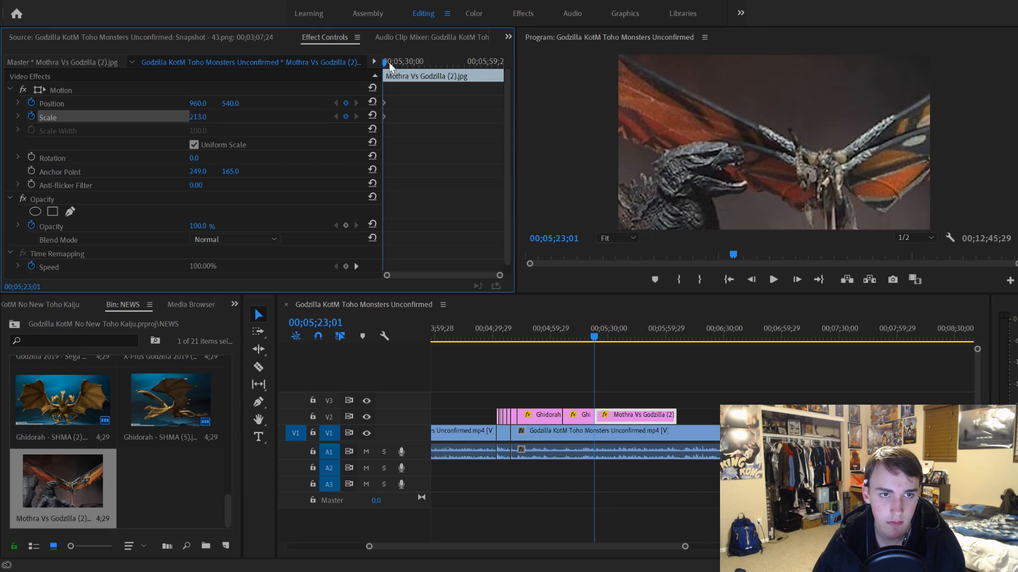
left_click_drag(386, 63, 446, 62)
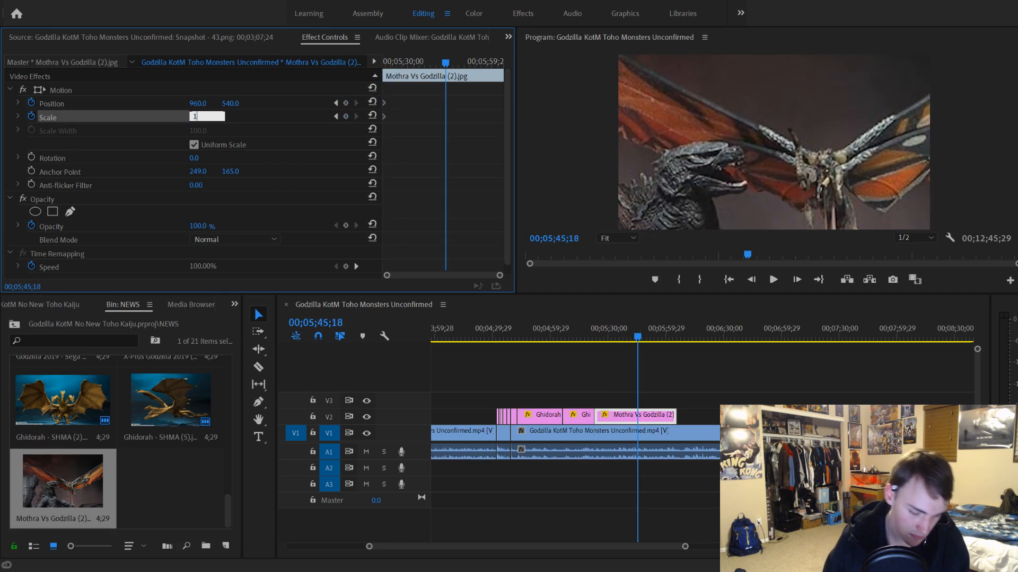
type("100")
key("Return")
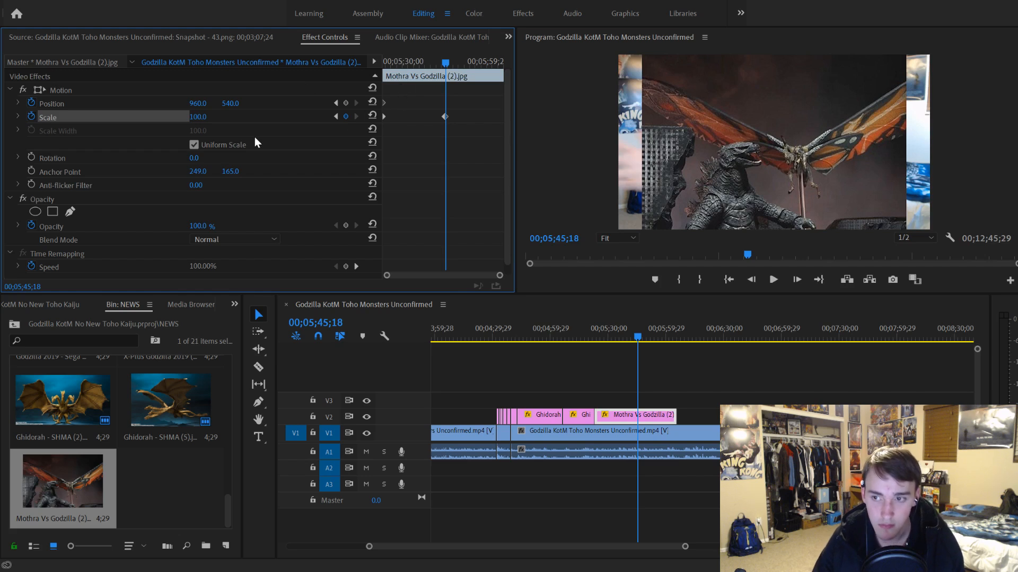
Step: Play the Mothra clip from its start to check the zoom-out against the main footage
left_click(591, 332)
key("space")
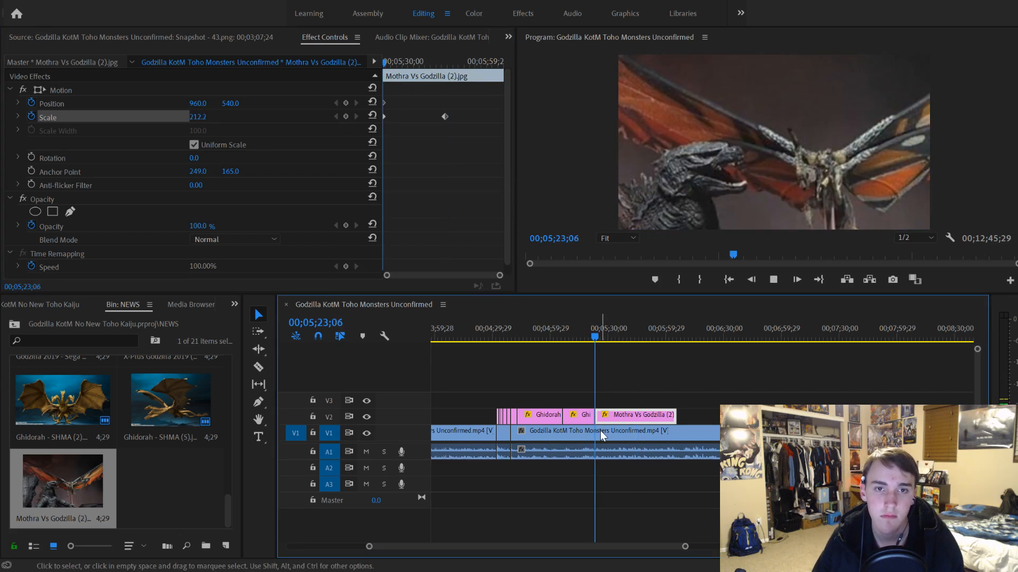
scroll(593, 432, "down", 1)
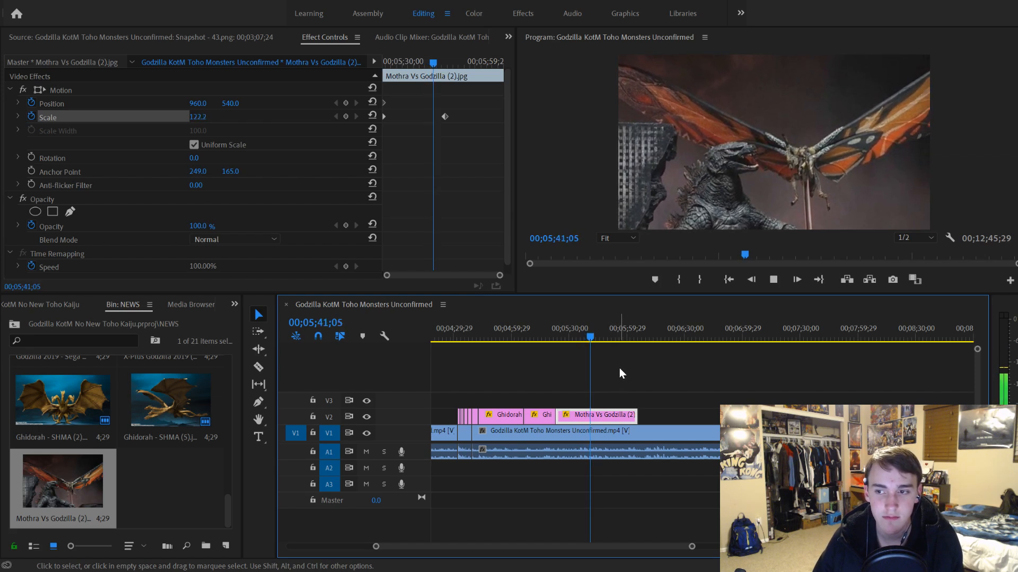
key("space")
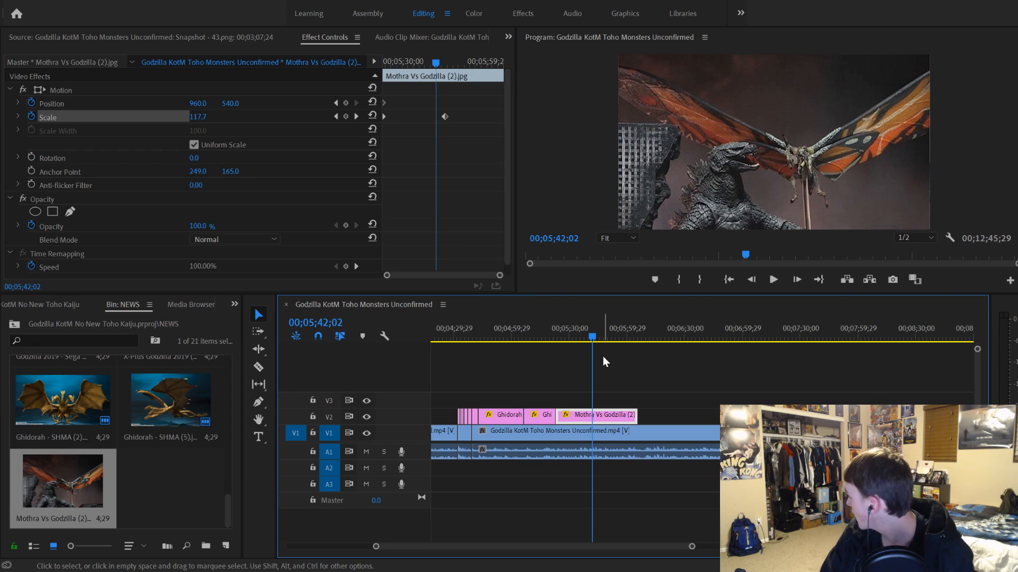
key("space")
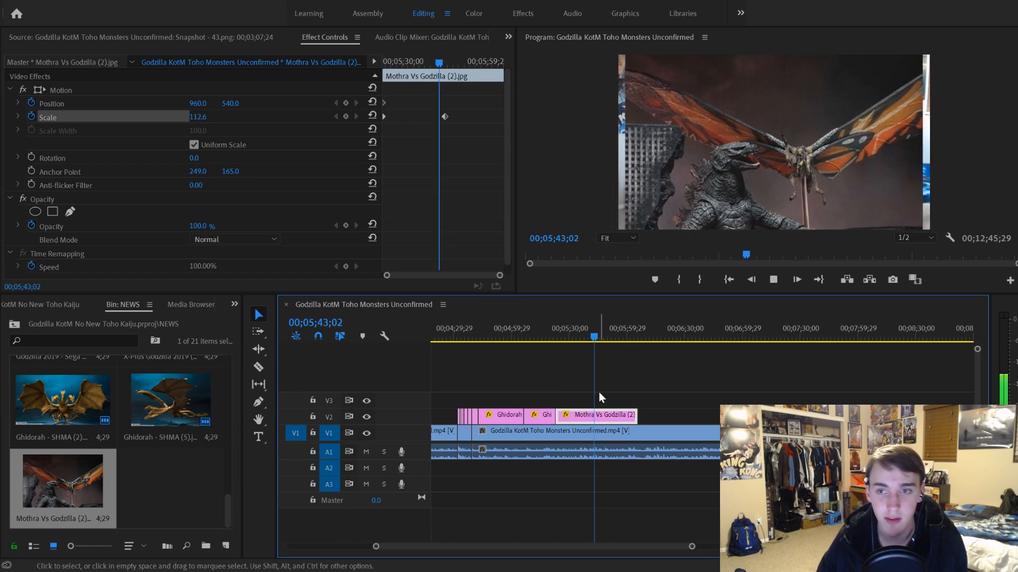
key("space")
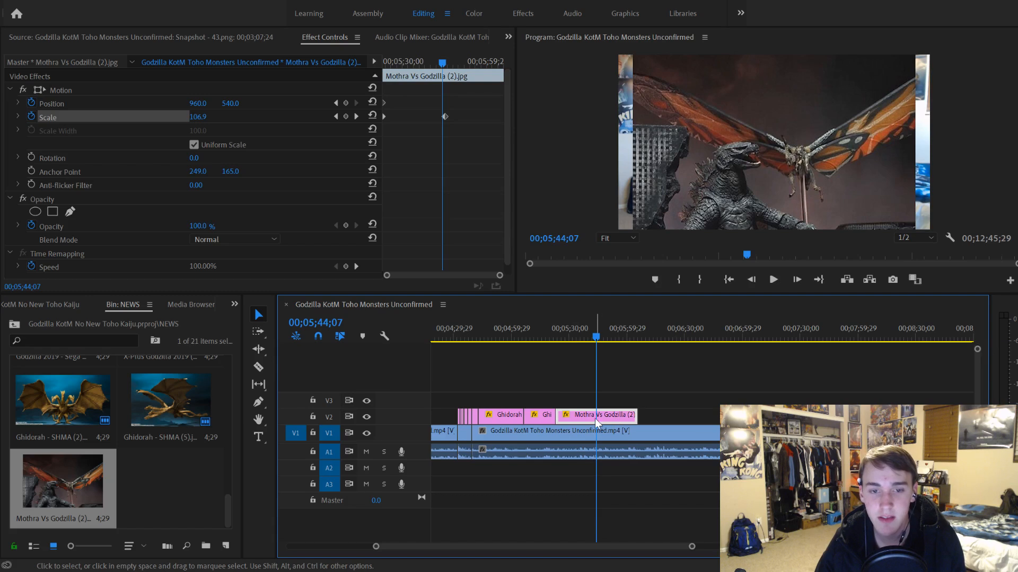
key("space")
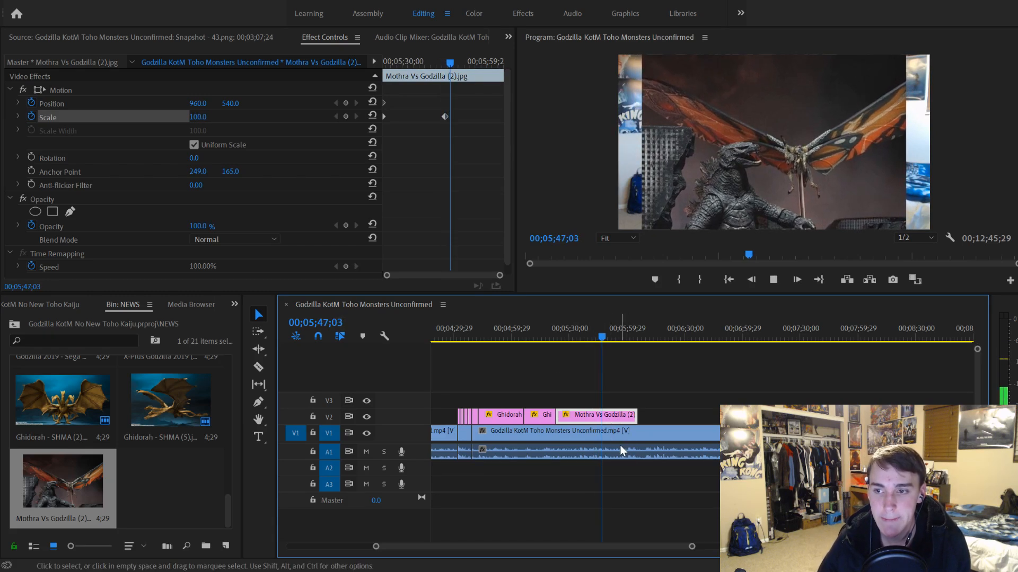
scroll(617, 437, "down", 4)
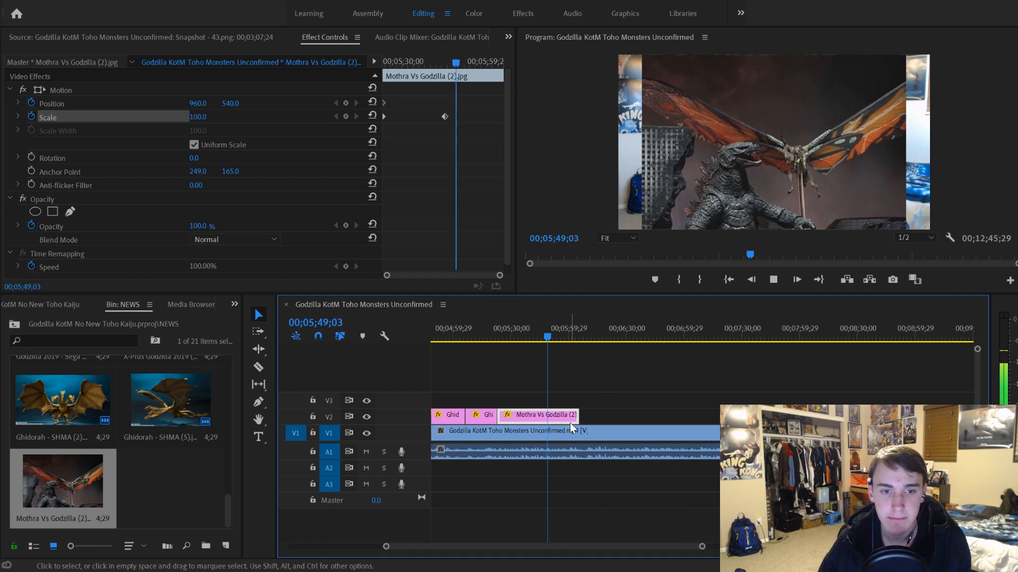
Step: Move the Mothra image's second Scale keyframe to the clip's end and save the project
left_click_drag(445, 117, 608, 148)
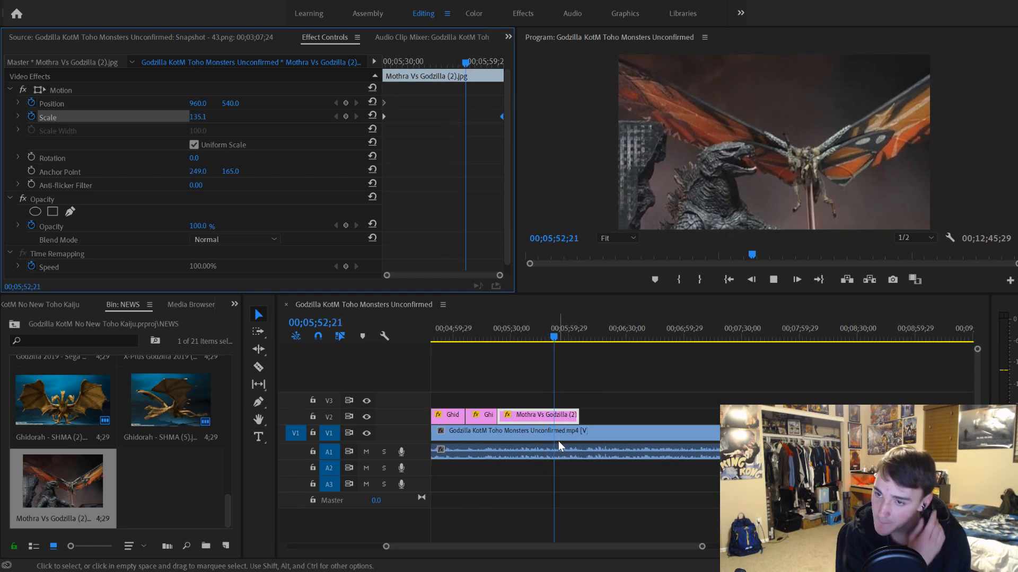
key("space")
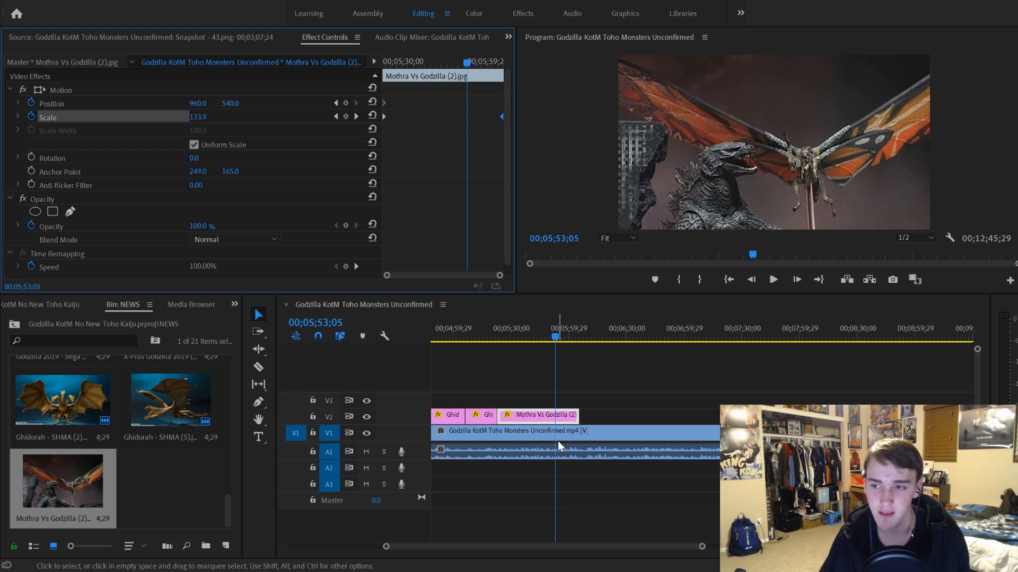
key("ctrl+s")
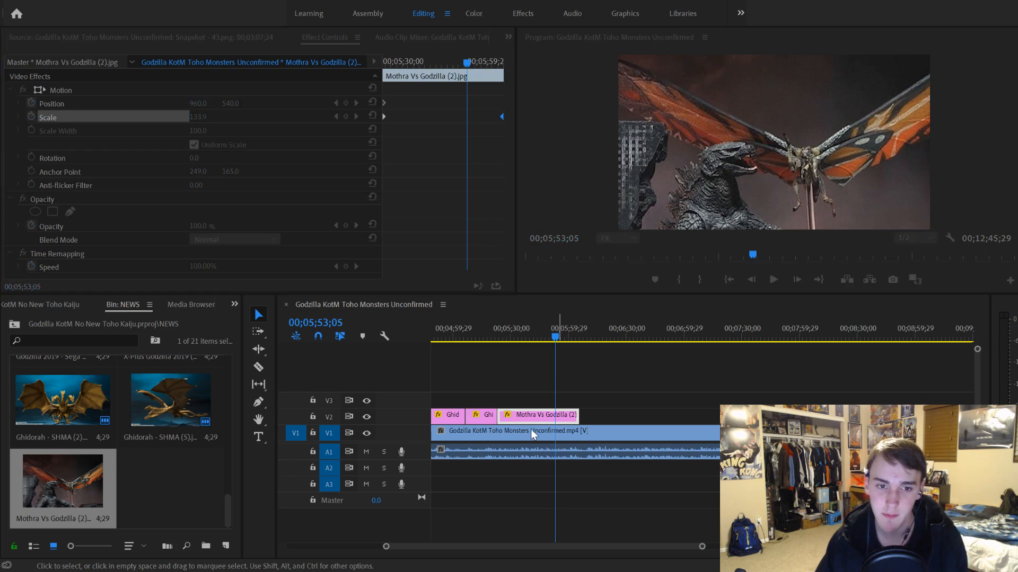
Step: Play the rest of the Mothra clip to check where it should end over the main footage
key("space")
scroll(545, 395, "down", 3)
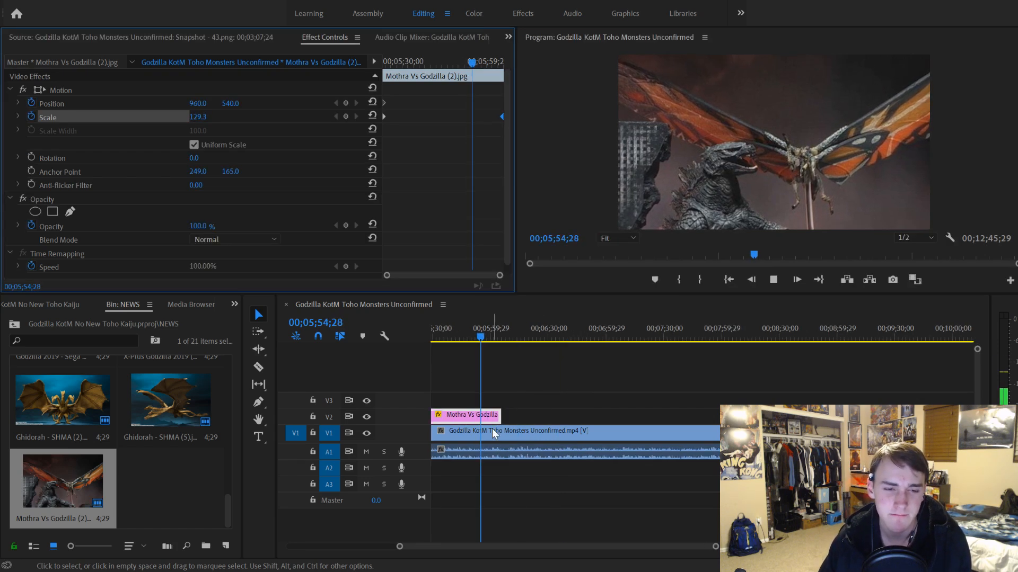
key("space")
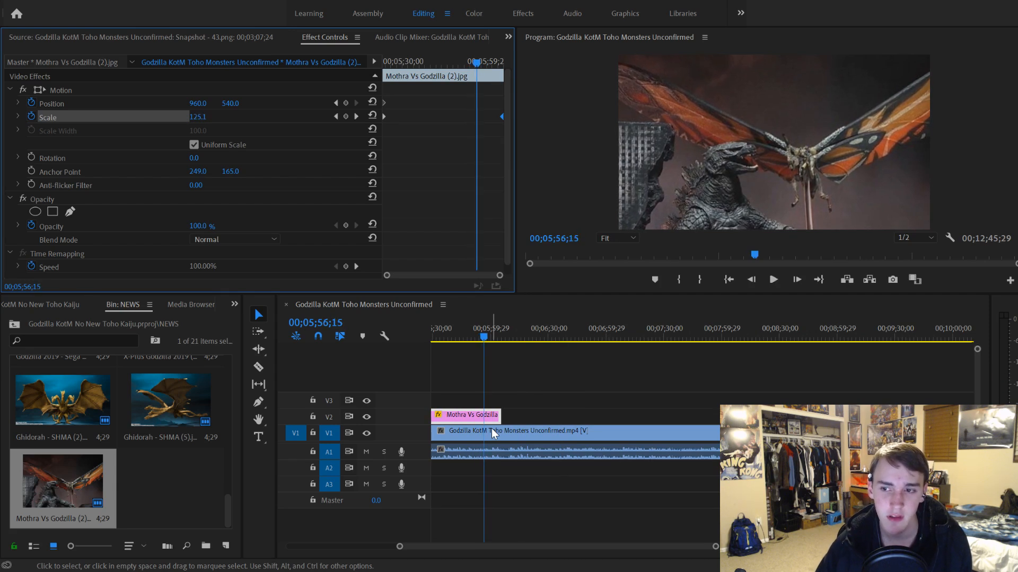
key("space")
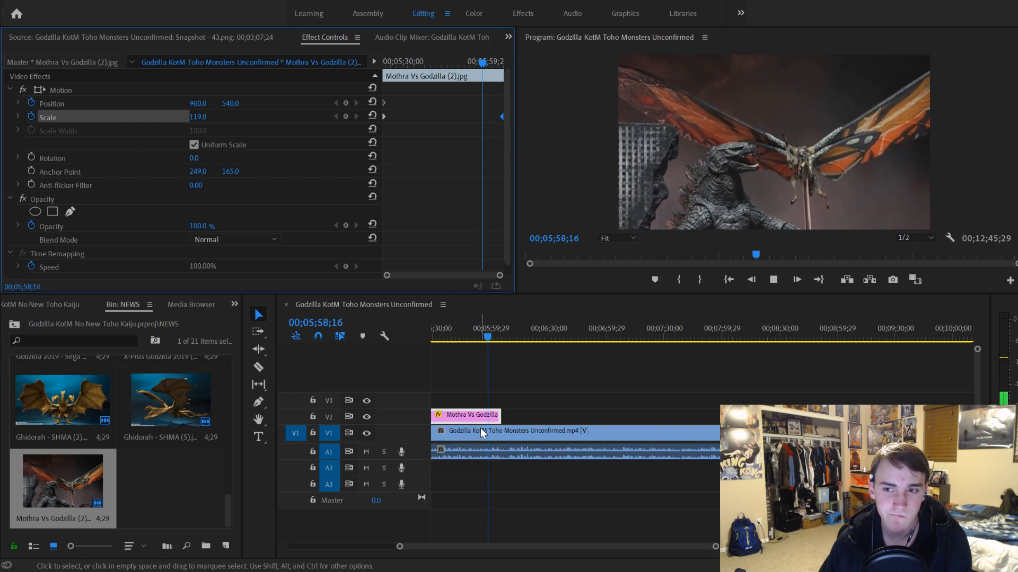
scroll(500, 426, "down", 3)
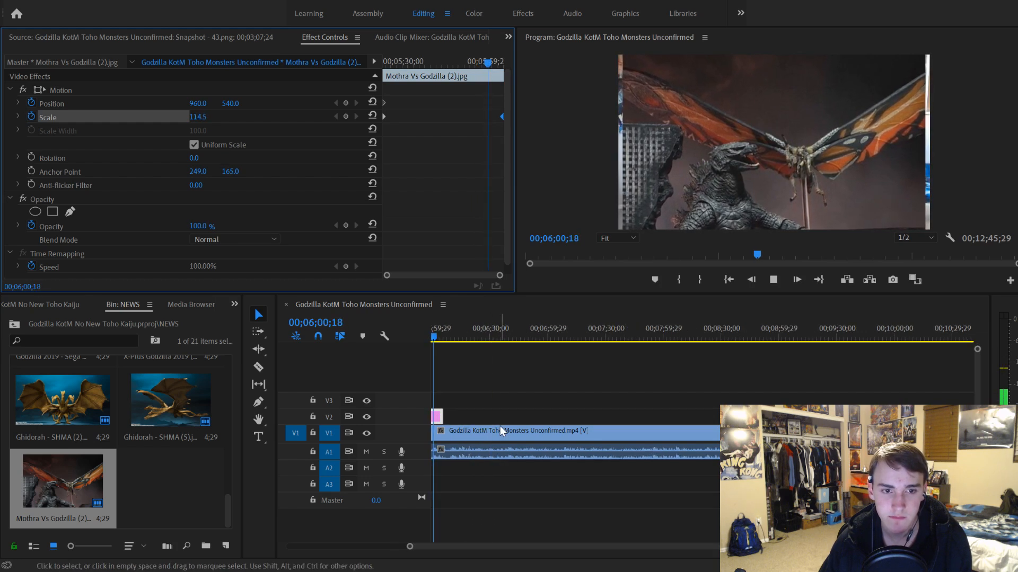
scroll(427, 442, "up", 3)
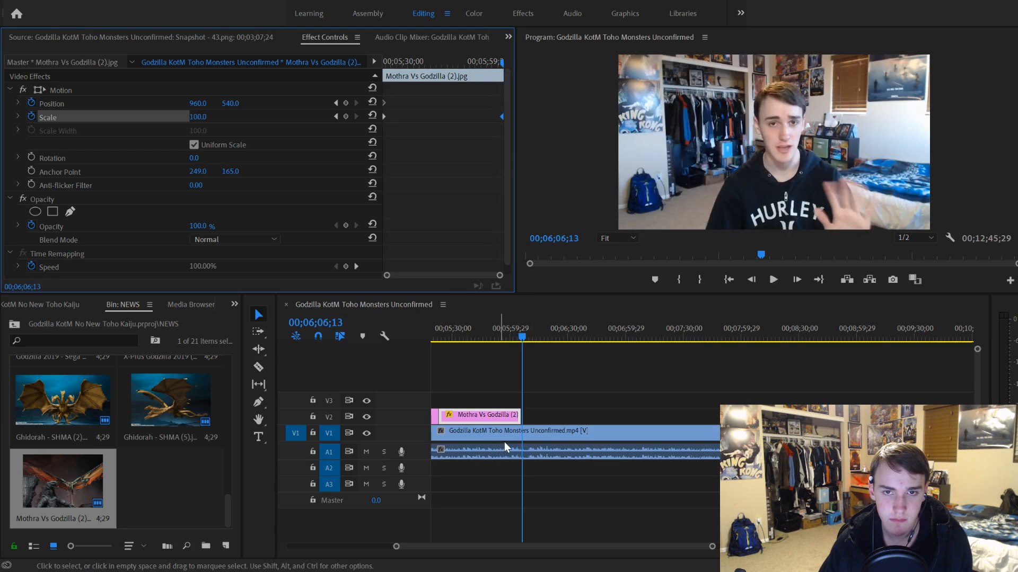
key("space")
Step: Split the Mothra clip at 00;06;04;28 and delete the piece after the cut
left_click_drag(711, 547, 620, 548)
left_click(666, 338)
key("space")
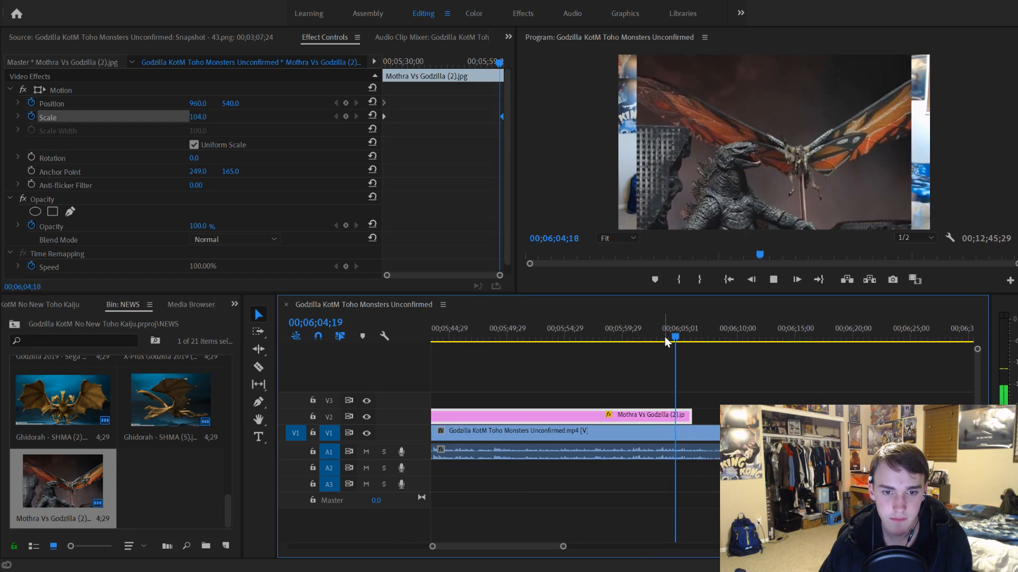
key("space")
key("ctrl+k")
left_click(685, 417)
key("Delete")
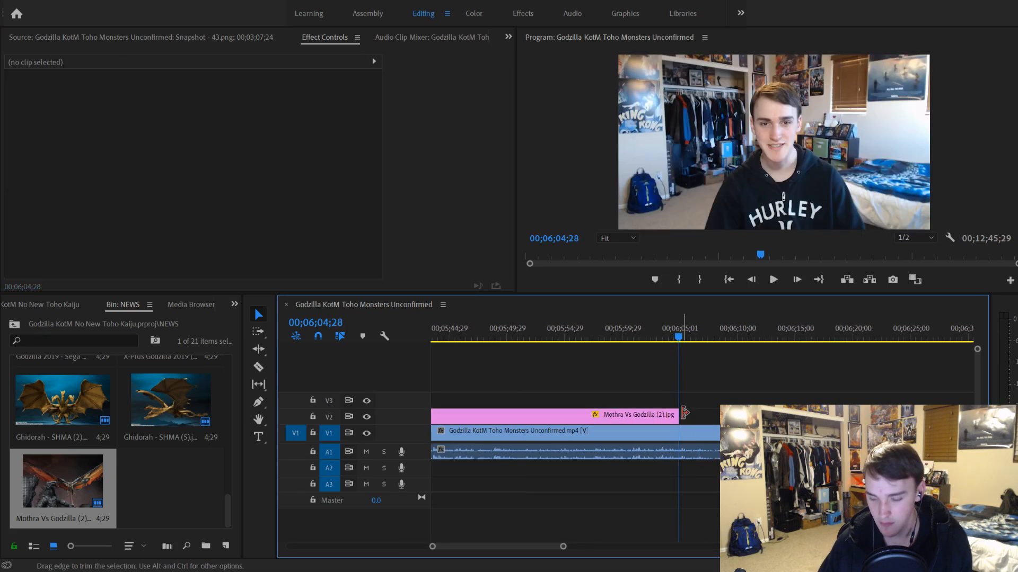
Step: Split the Mothra clip on V2 and the main video with its audio at 00;06;02;26
key("space")
left_click_drag(664, 331, 682, 348)
left_click_drag(680, 348, 652, 374)
key("space")
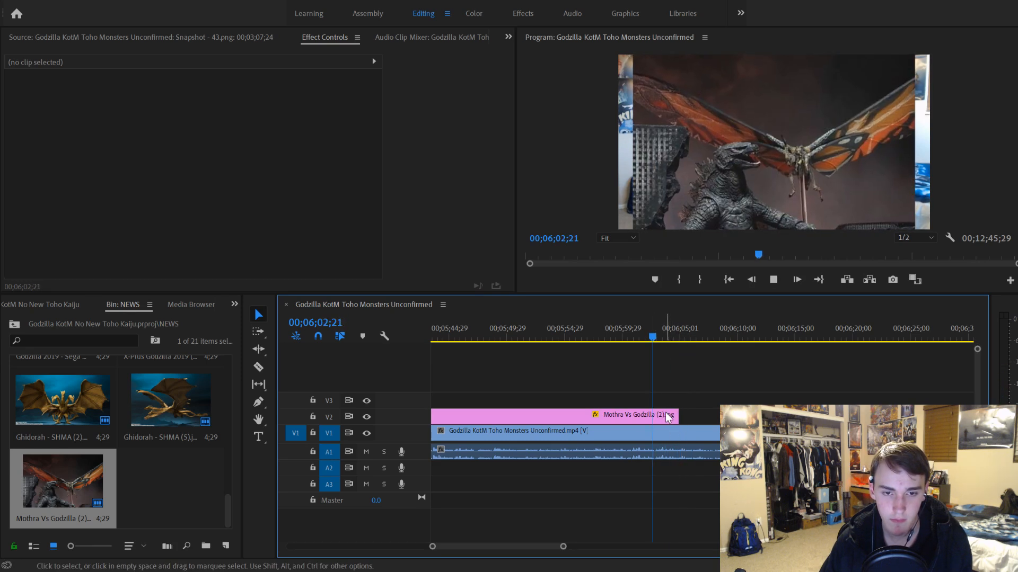
left_click(658, 342)
left_click_drag(657, 340, 655, 339)
left_click(669, 431)
key("ctrl+k")
left_click(663, 420)
key("ctrl+k")
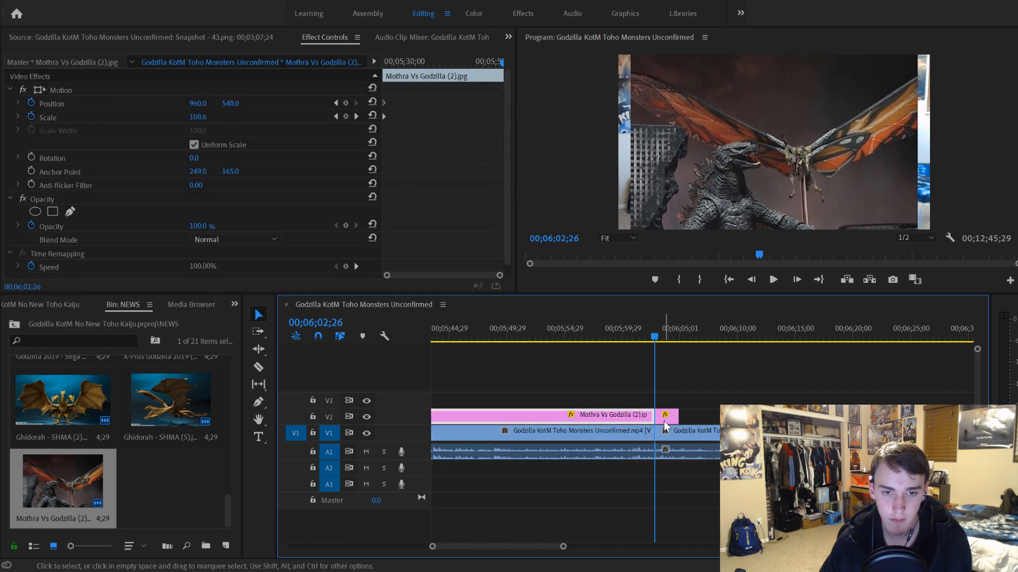
Step: Delete the leftover Mothra piece after the cut on V2 and resume playback of the main footage
left_click(666, 419)
key("Delete")
key("space")
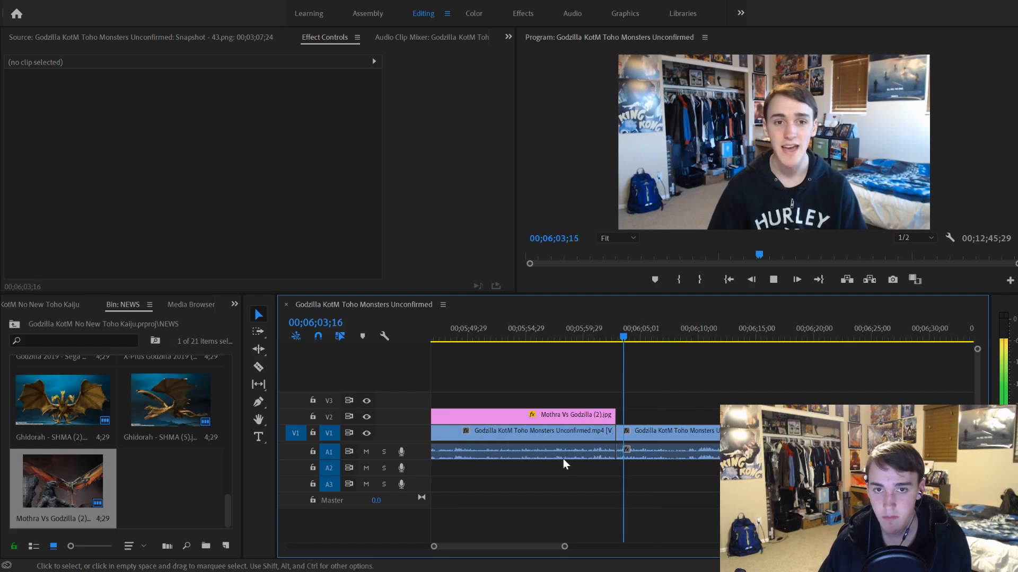
Step: Play the talking-head footage after the Mothra clip to find where the next figure image should appear
left_click_drag(565, 546, 653, 548)
scroll(575, 474, "down", 5)
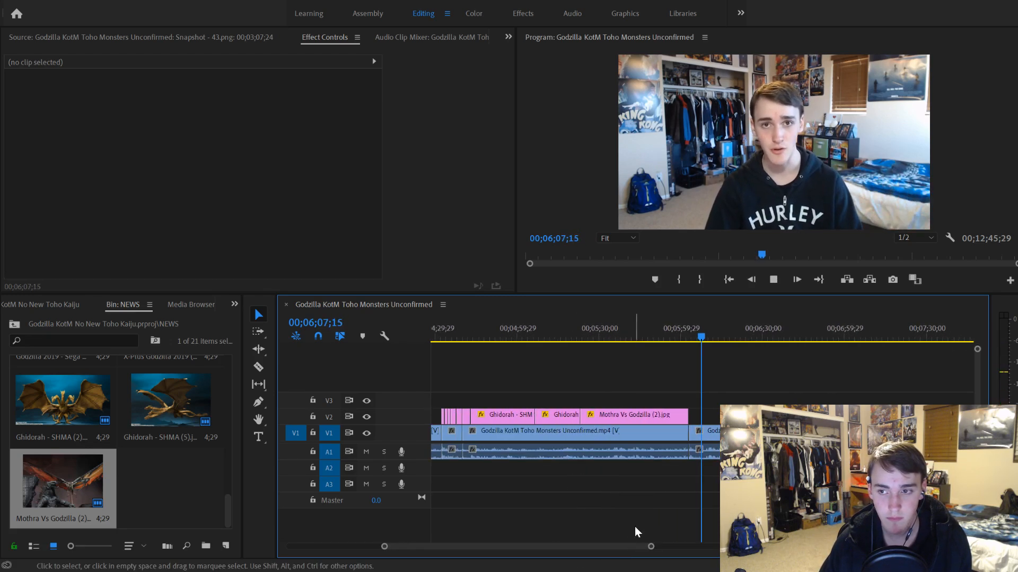
key("space")
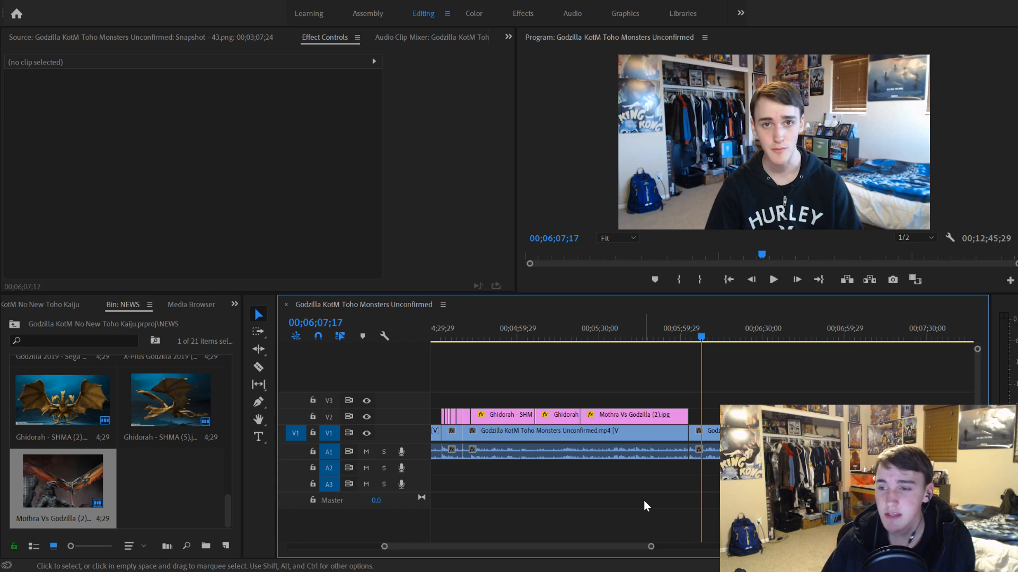
key("space")
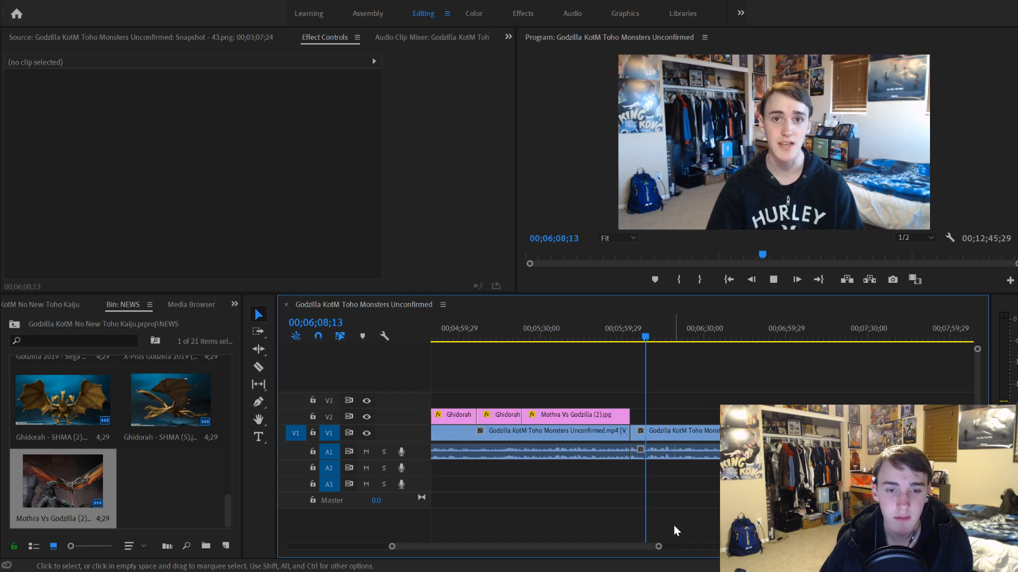
key("minus")
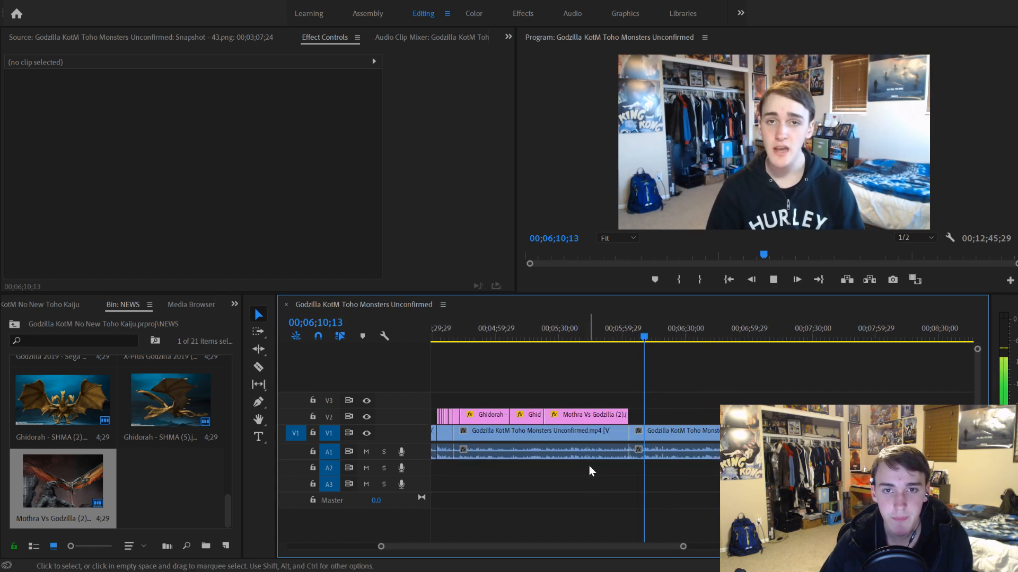
scroll(590, 466, "down", 3)
key("space")
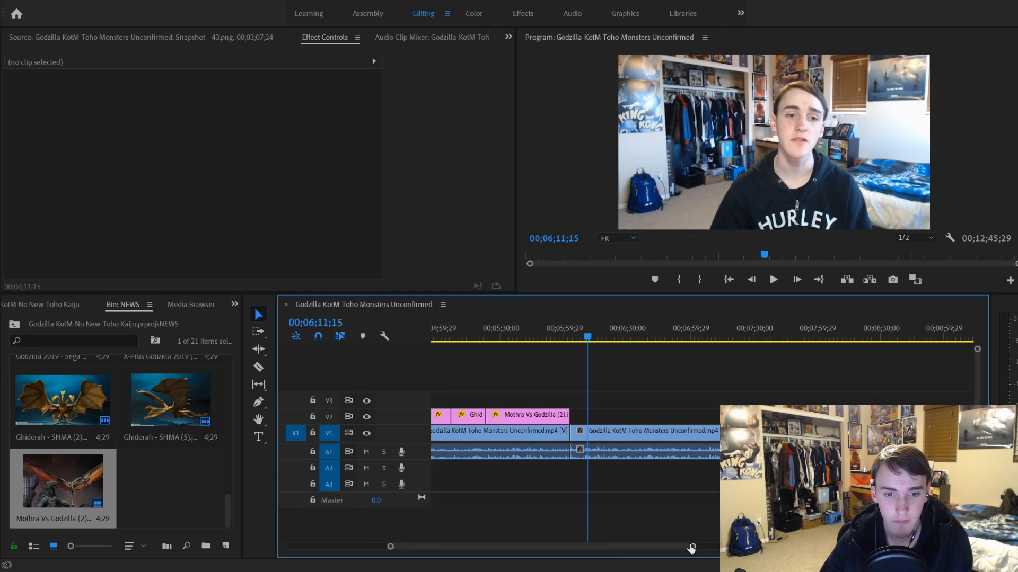
Step: Go back to 00;06;10;00 and replay that passage of narration up to 00;06;11;22
left_click_drag(691, 549, 582, 547)
mouse_move(688, 335)
left_mouse_down()
mouse_move(678, 335)
mouse_move(687, 336)
left_mouse_up()
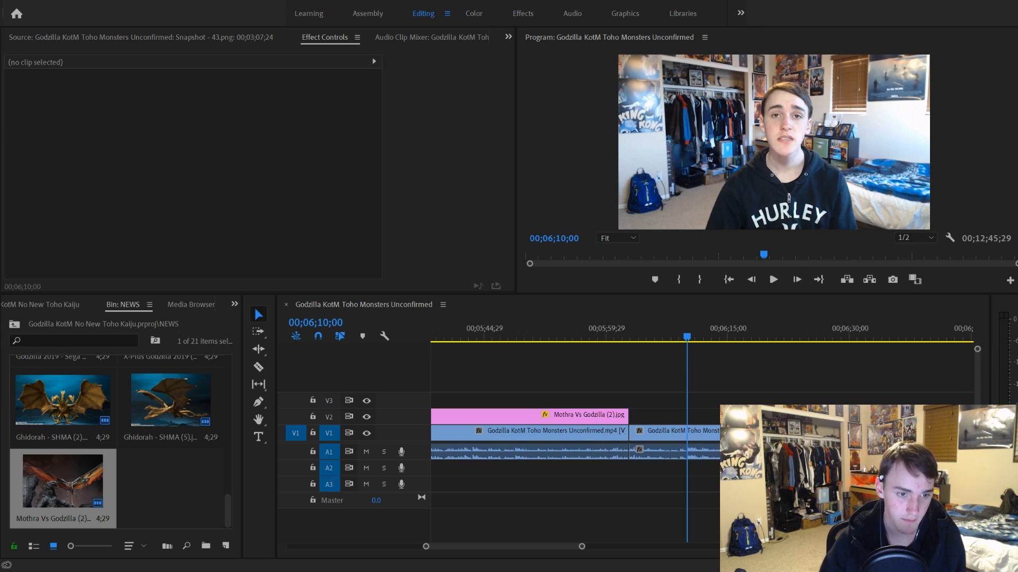
left_click(609, 371)
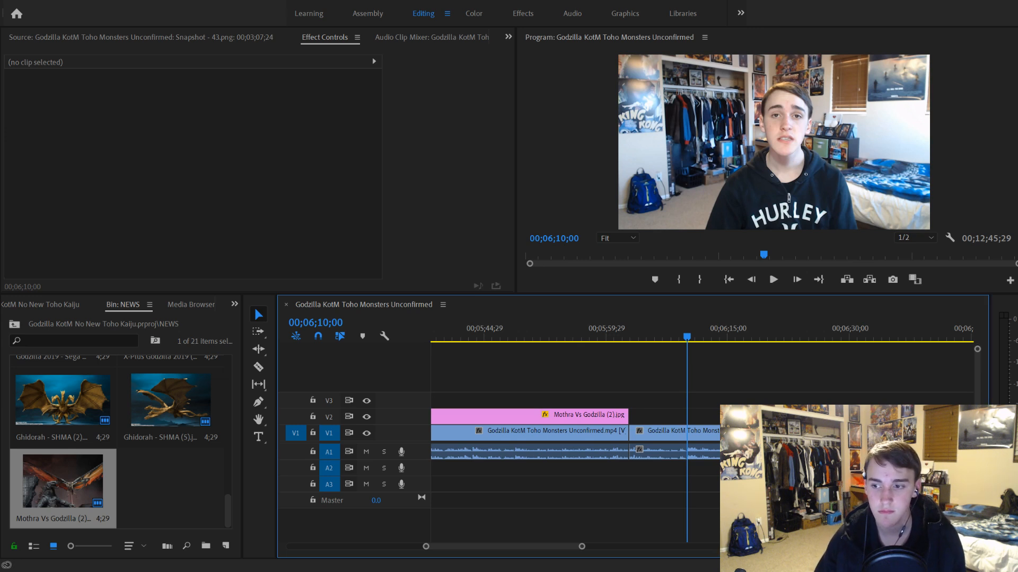
key("space")
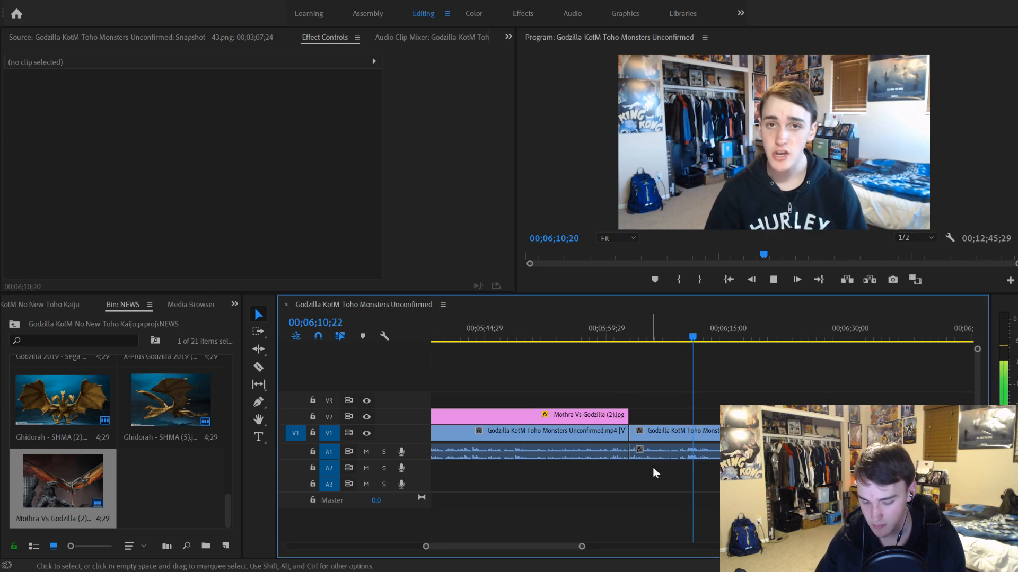
key("space")
left_click_drag(582, 546, 694, 547)
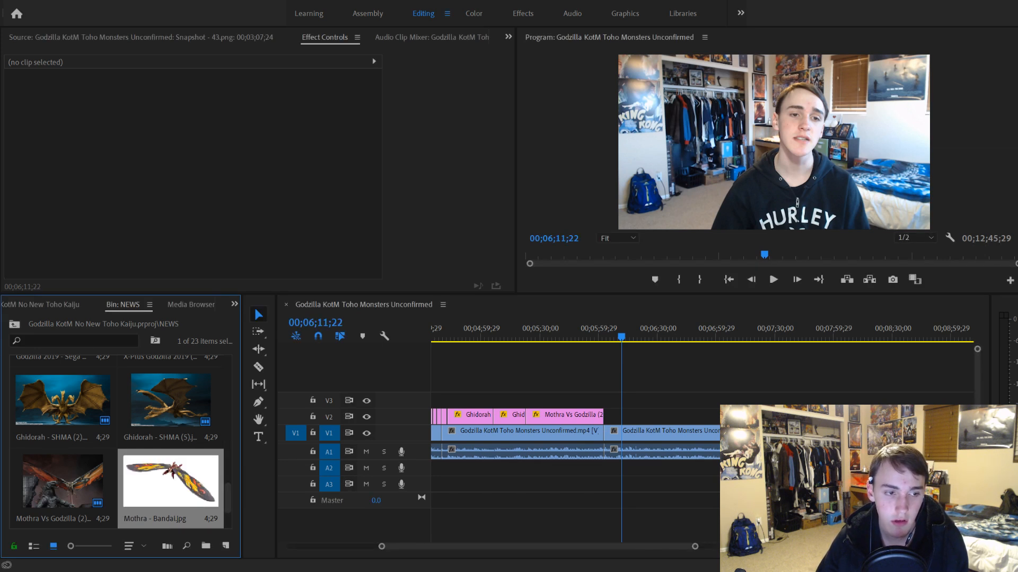
Step: Place the Bandai Mothra image after the Ghidorah one in the NEWS bin and import the Bandai Godzilla 2019 and Rodan images
scroll(120, 440, "down", 2)
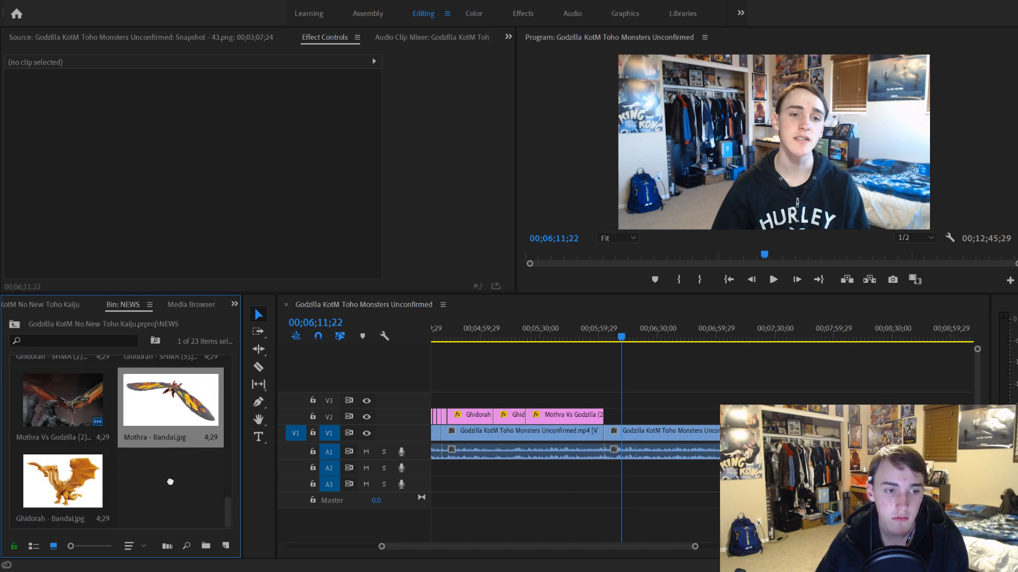
left_click_drag(138, 499, 192, 512)
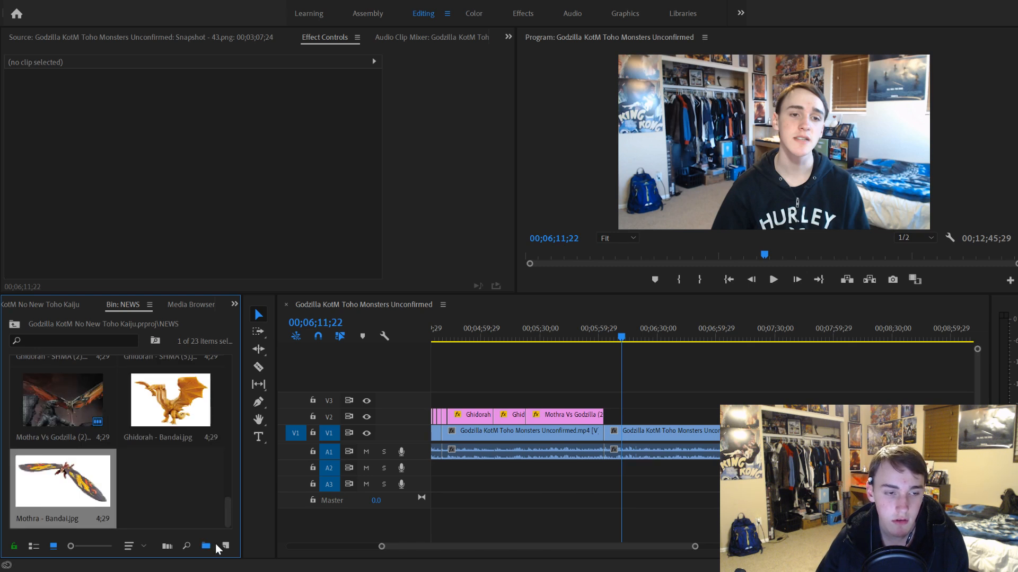
double_click(177, 521)
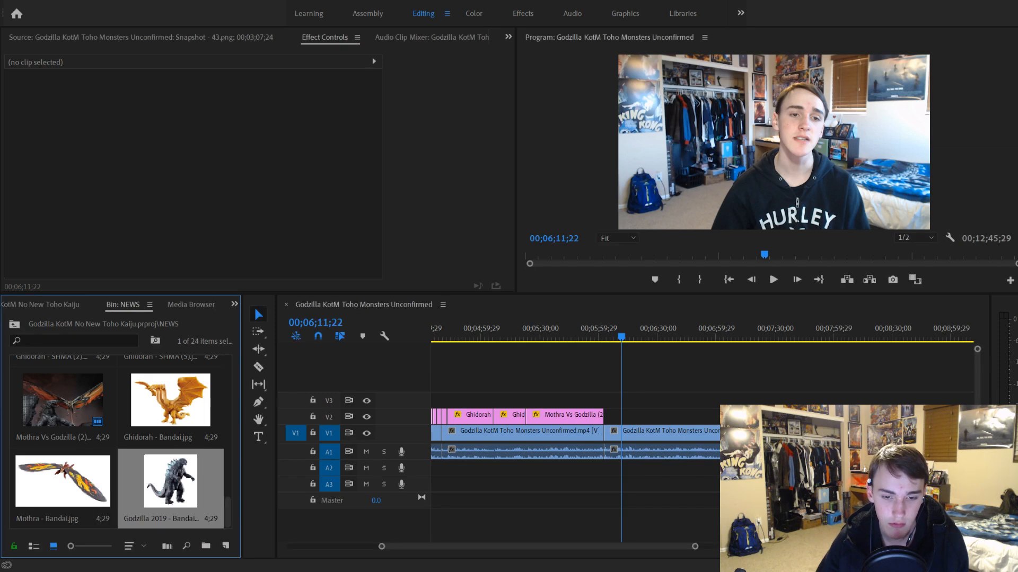
key("alt+Tab")
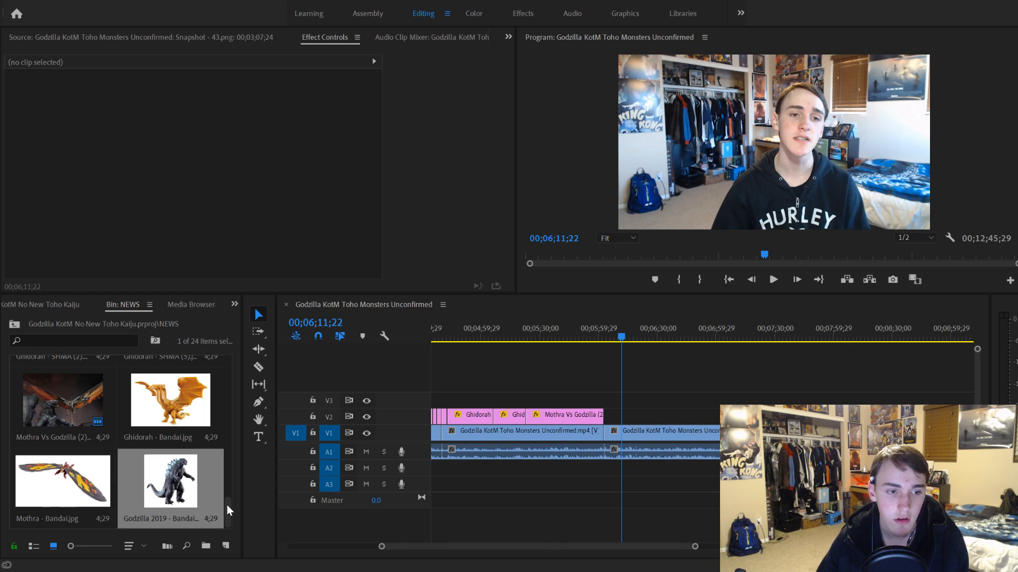
double_click(222, 484)
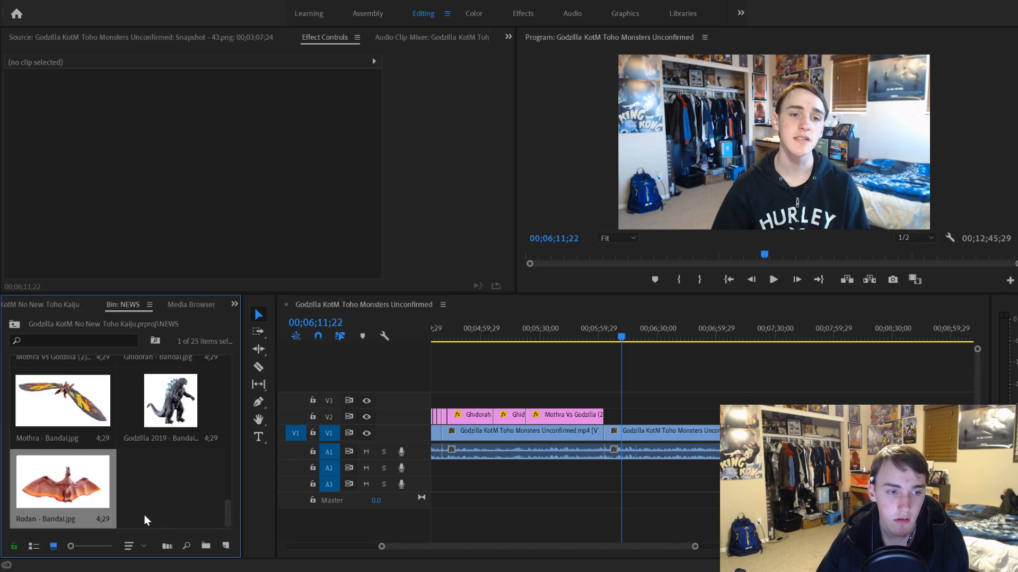
left_click(163, 497)
scroll(165, 498, "up", 1)
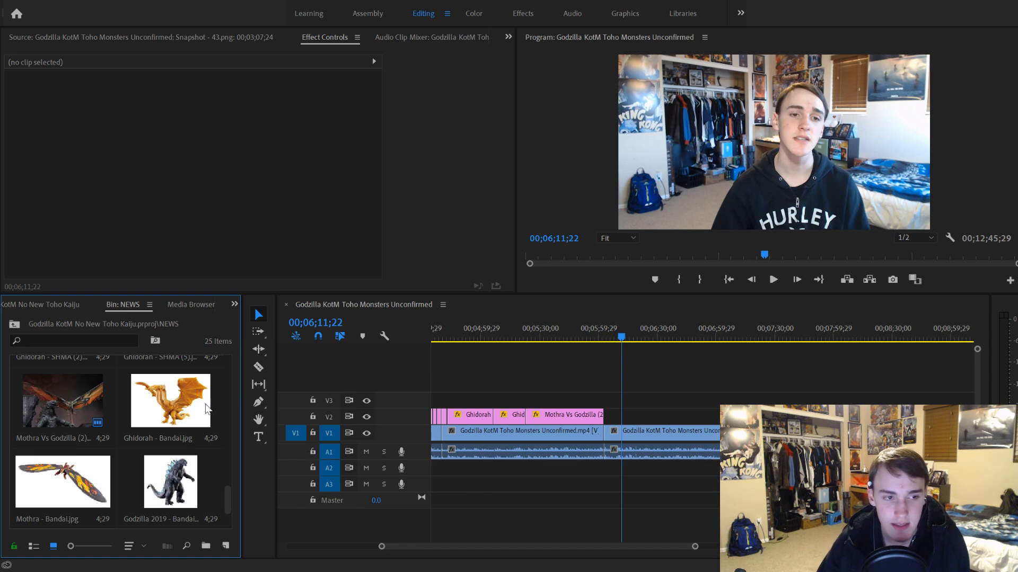
left_click_drag(171, 401, 604, 418)
left_click_drag(612, 337, 602, 338)
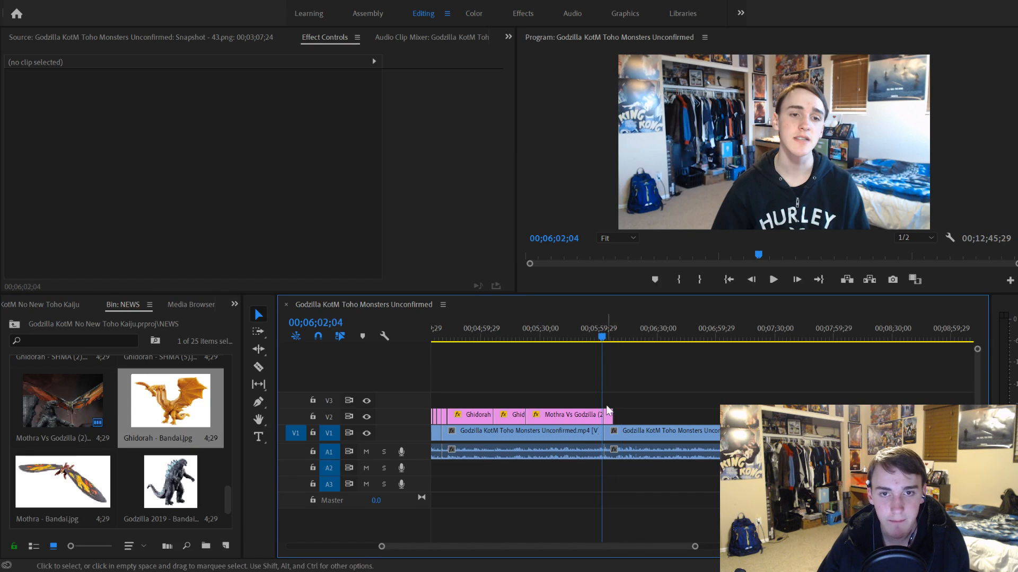
left_click_drag(612, 416, 704, 423)
key("space")
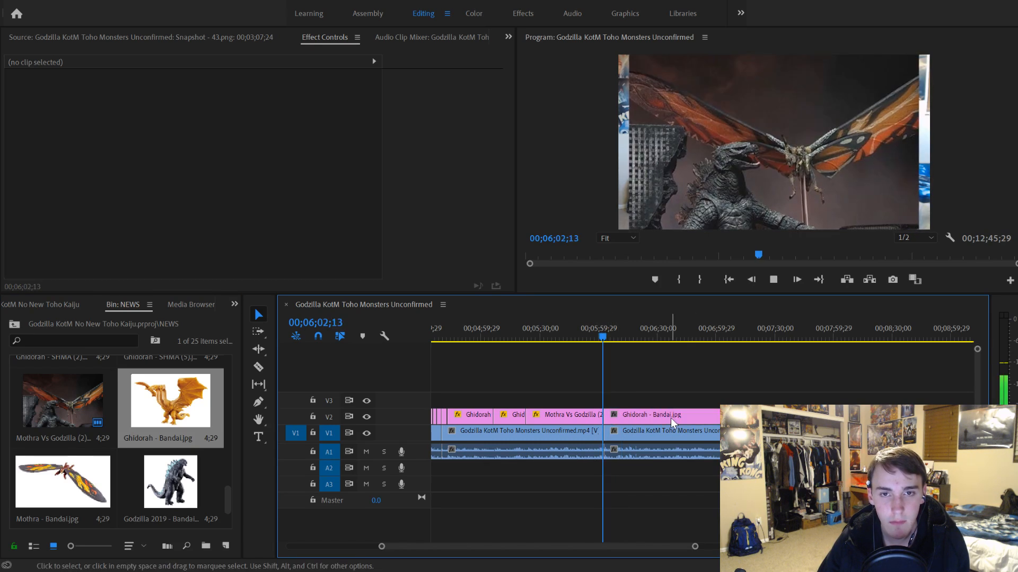
left_click(666, 415)
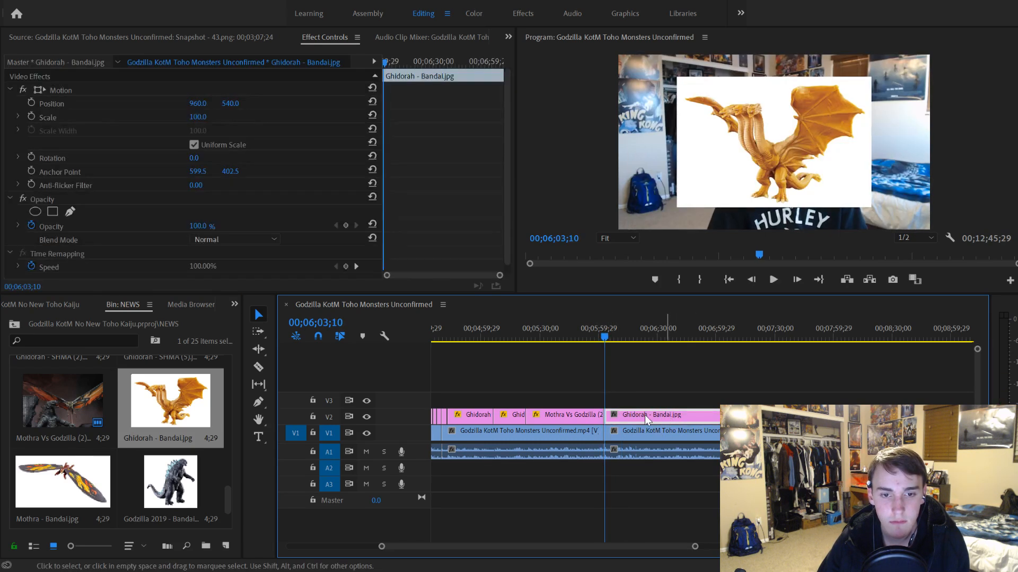
left_click(679, 442)
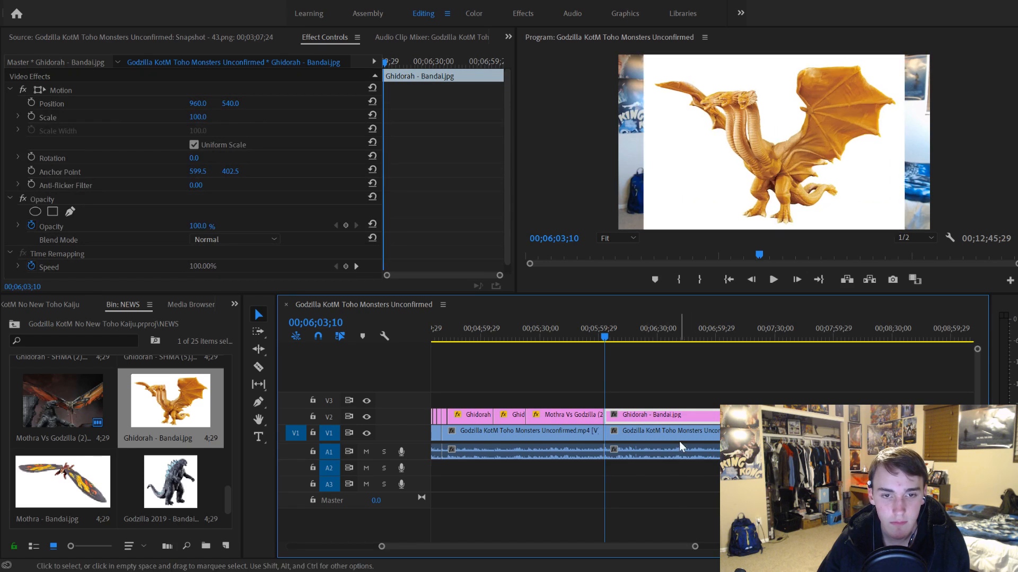
key("Delete")
Step: Play the narration to 00;06;14;15 and place the Godzilla 2019 Bandai image on V2 at that point
key("space")
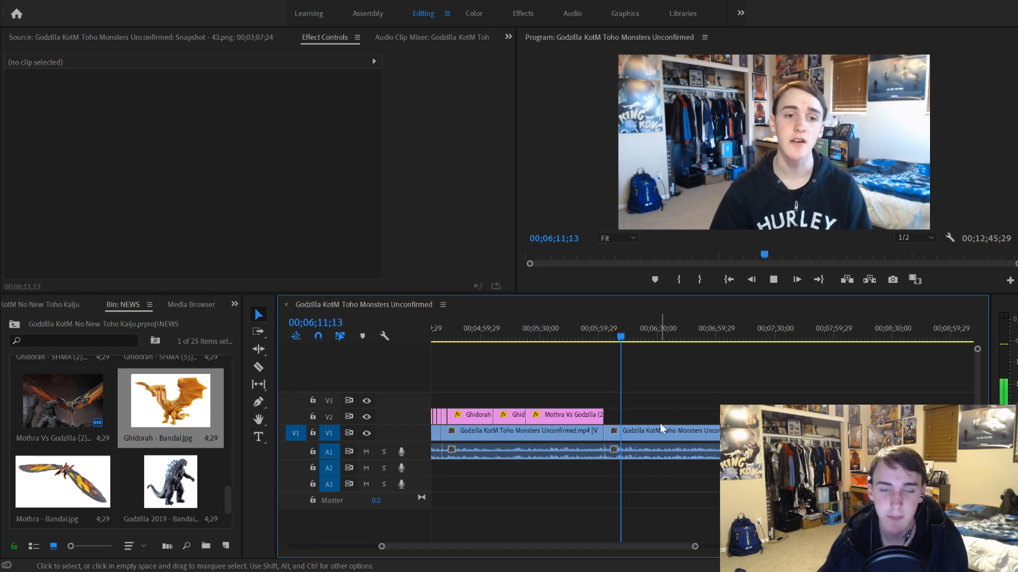
scroll(644, 440, "down", 2)
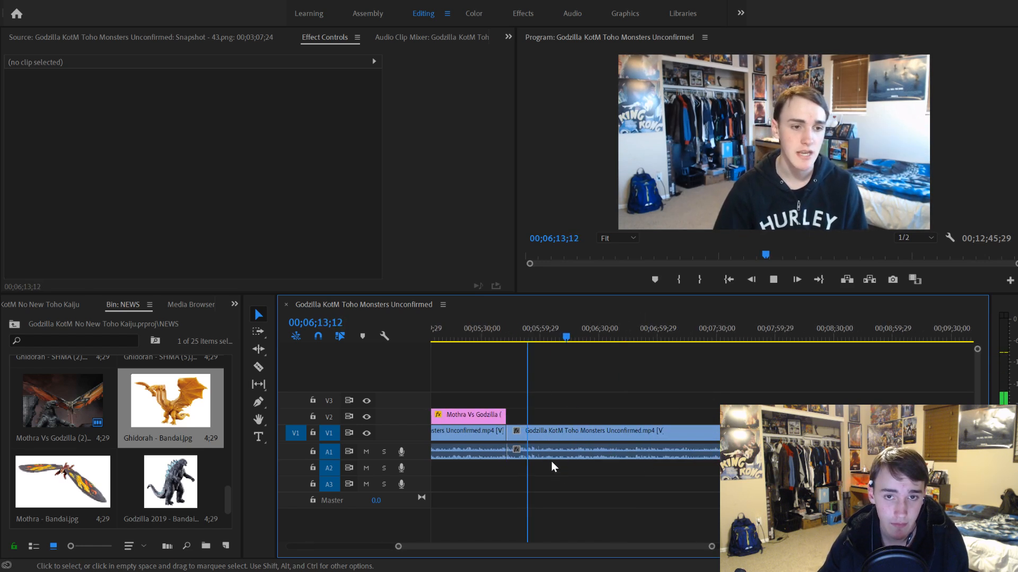
scroll(551, 461, "up", 1)
left_click(198, 477)
left_click_drag(244, 475, 567, 417)
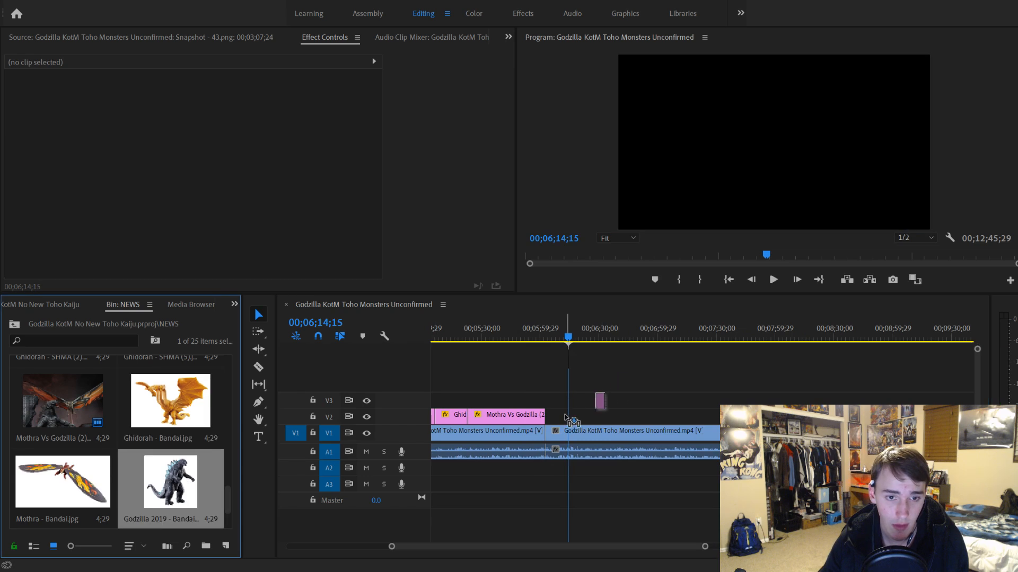
Step: Extend the Godzilla 2019 clip on V2 to 00;06;21;09 and place the Ghidorah - Bandai image directly after it
key("space")
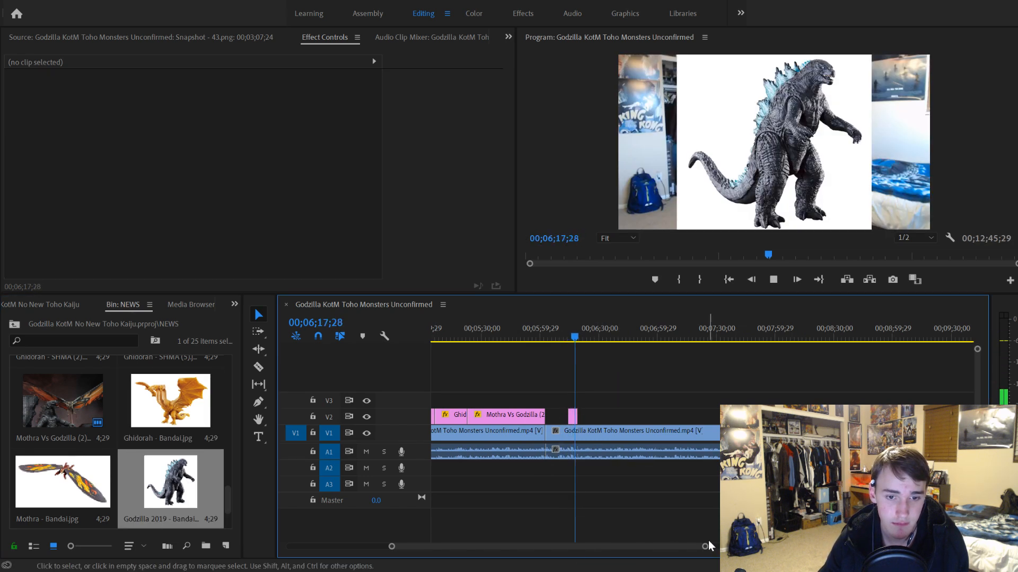
left_click_drag(706, 545, 615, 537)
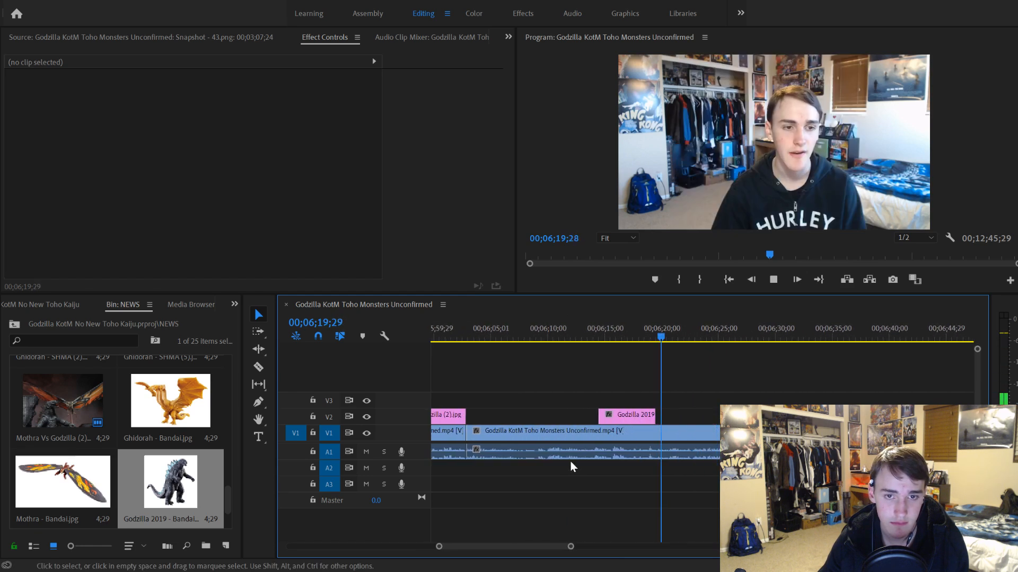
key("space")
left_click_drag(715, 417, 676, 418)
left_click_drag(166, 419, 678, 419)
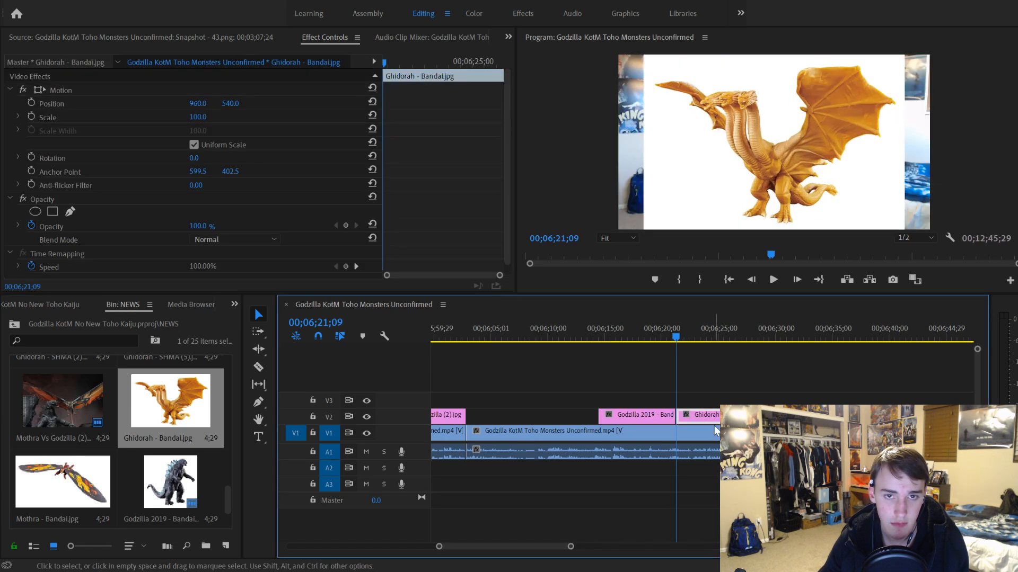
Step: Keyframe the Ghidorah image's Scale at 129.0 and Position at 960.0, 430.0 at the clip's start
left_click(31, 115)
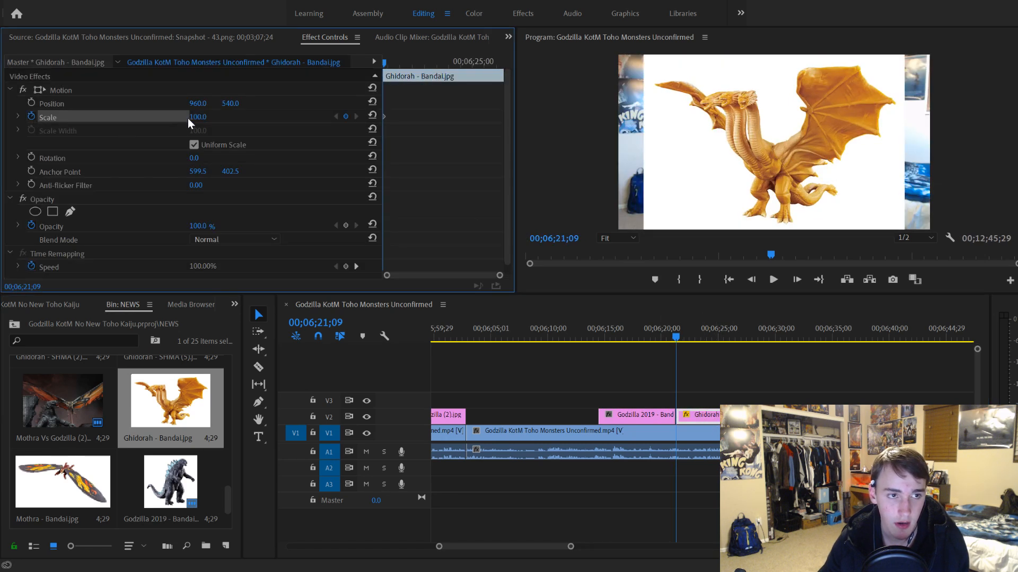
left_click_drag(194, 117, 236, 105)
left_click(31, 103)
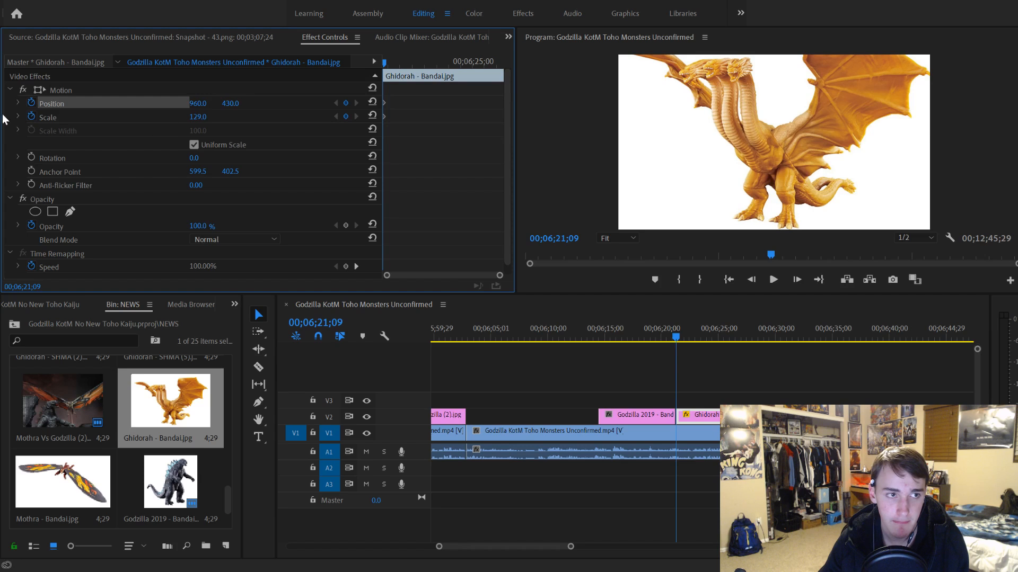
Step: Play the narration over the Ghidorah image to 00;06;25;04 and extend its clip on V2 past 00;06;30;00
scroll(713, 439, "down", 5)
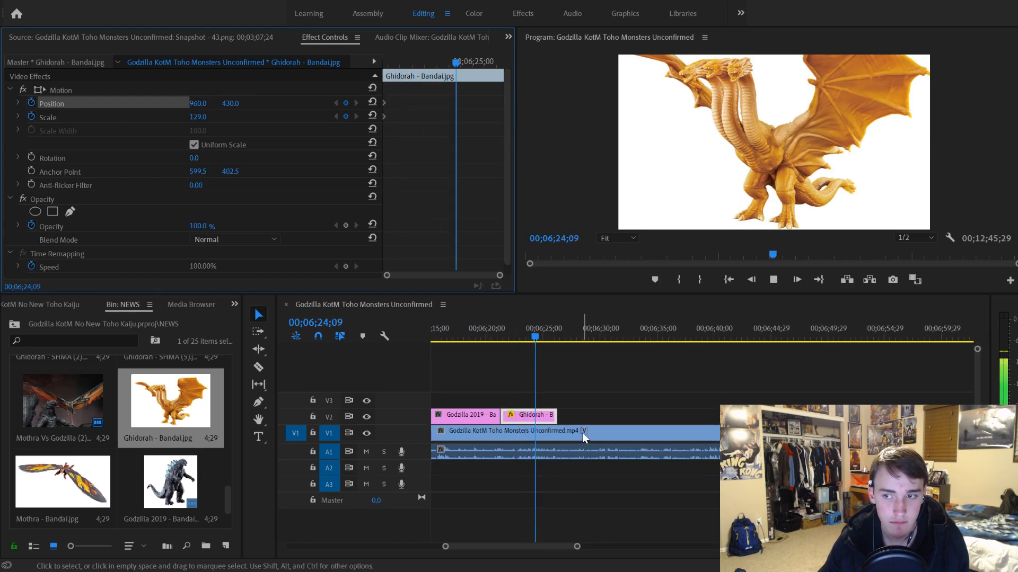
key("space")
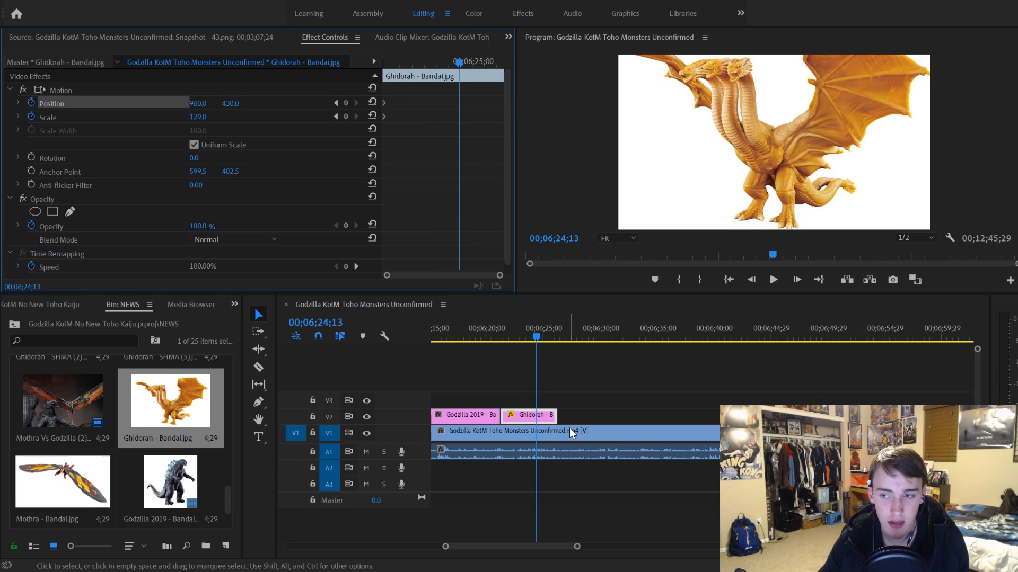
key("space")
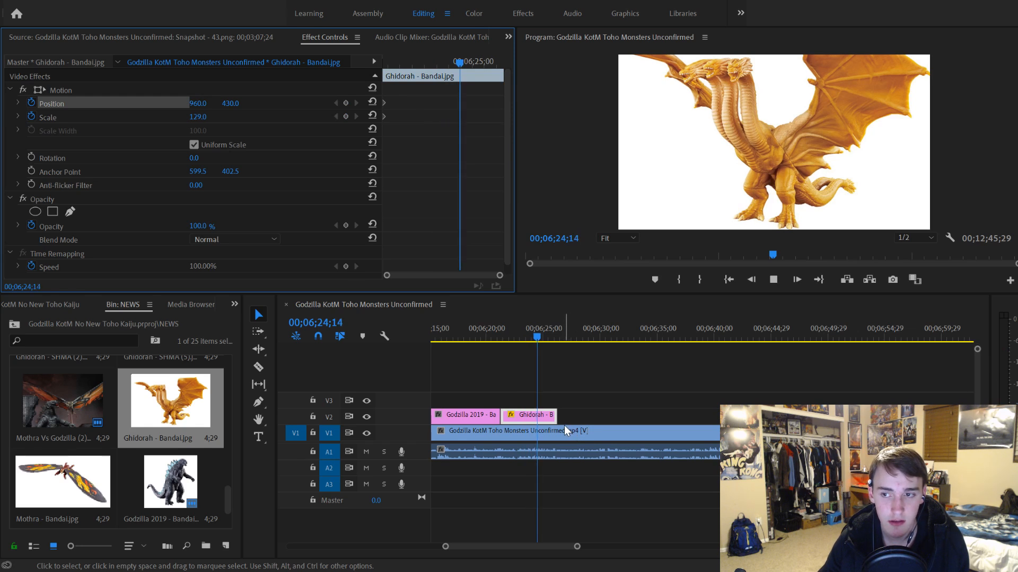
key("space")
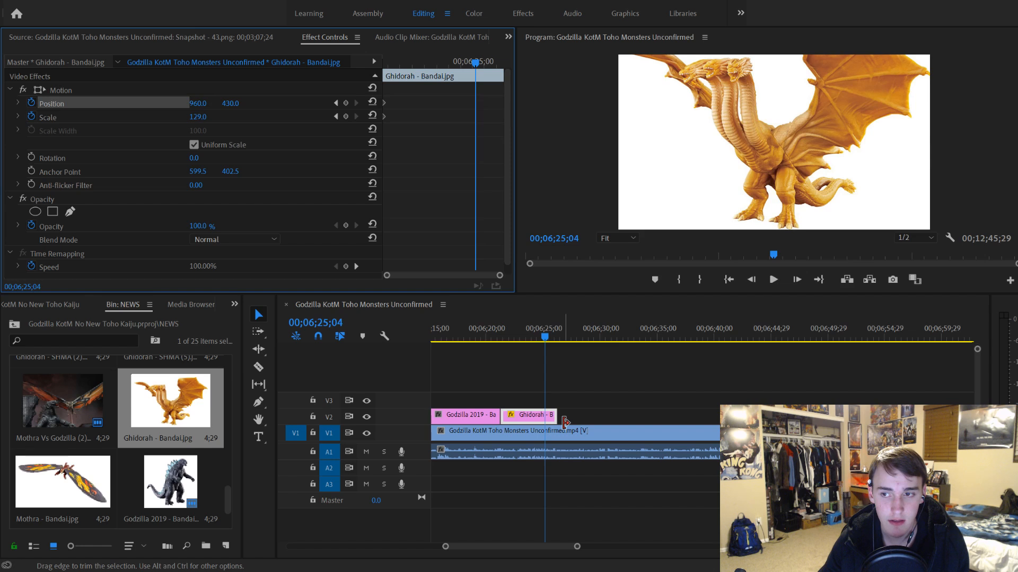
scroll(585, 439, "up", 3)
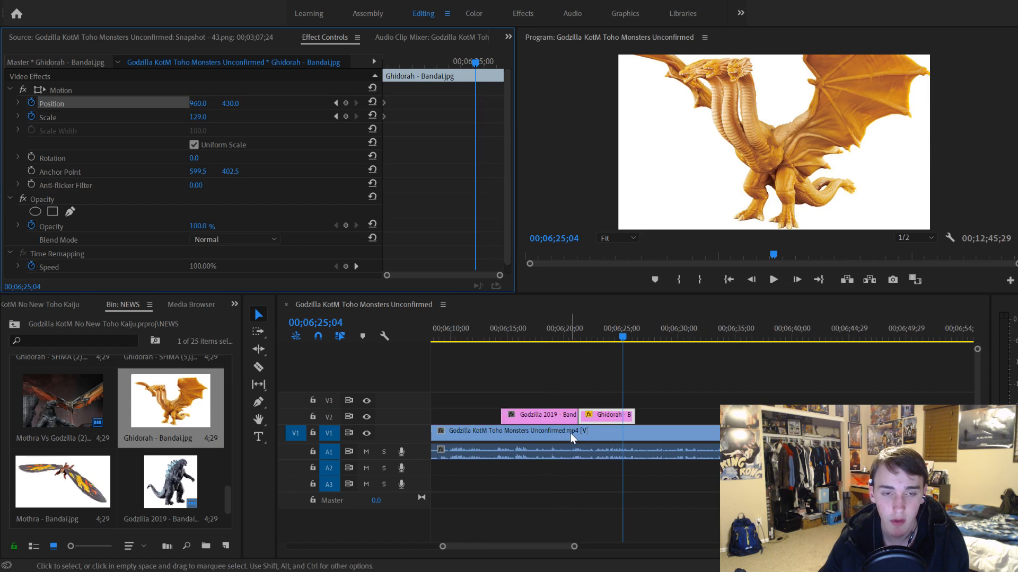
left_click_drag(633, 416, 686, 418)
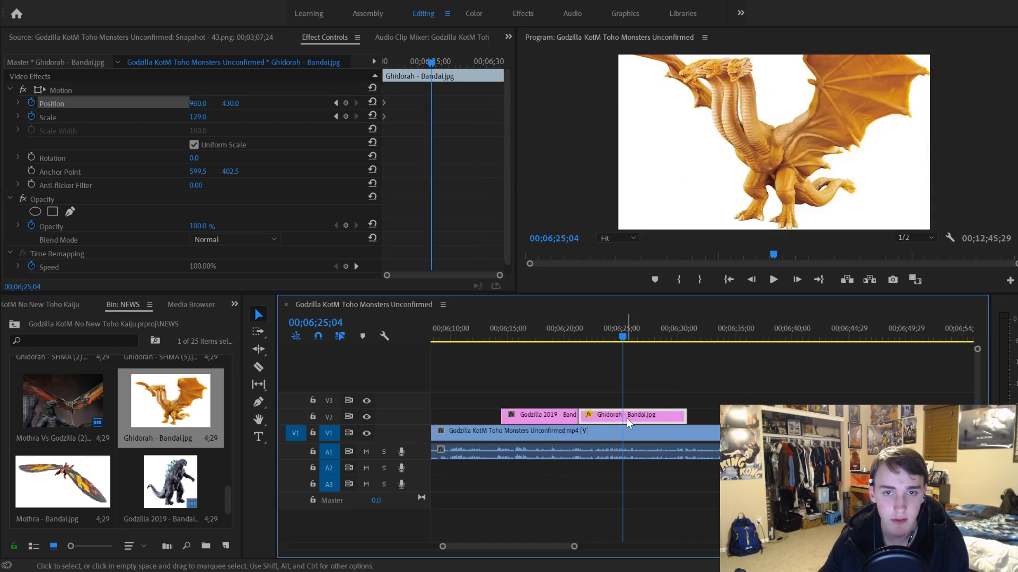
Step: Advance frame by frame to 00;06;25;16 and resume playing the narration over the Ghidorah image
key("Right")
key("Right")
key("Right")
key("Right")
key("Right")
key("Right")
key("Right")
key("Right")
key("Right")
key("Right")
key("Right")
key("Right")
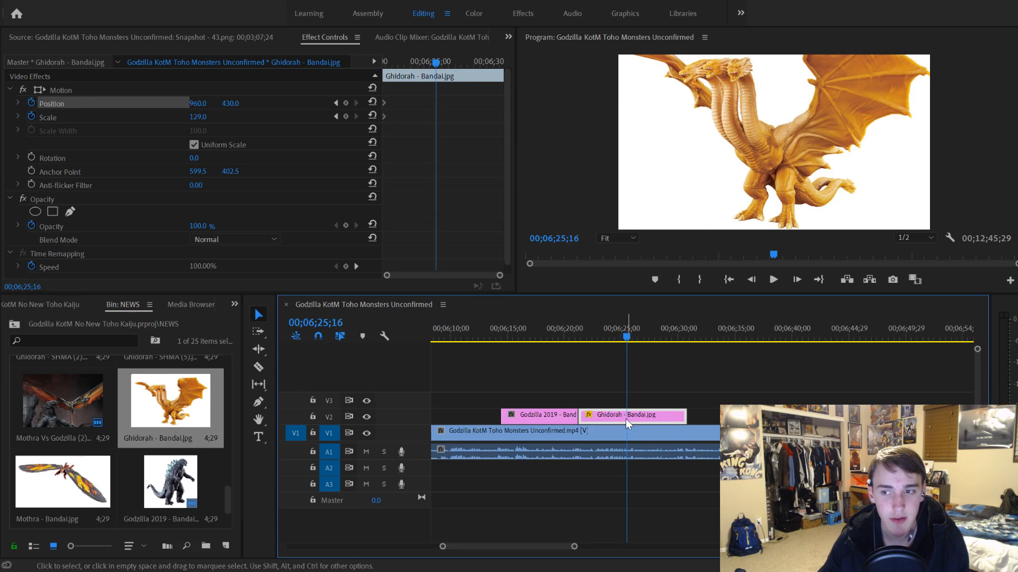
key("space")
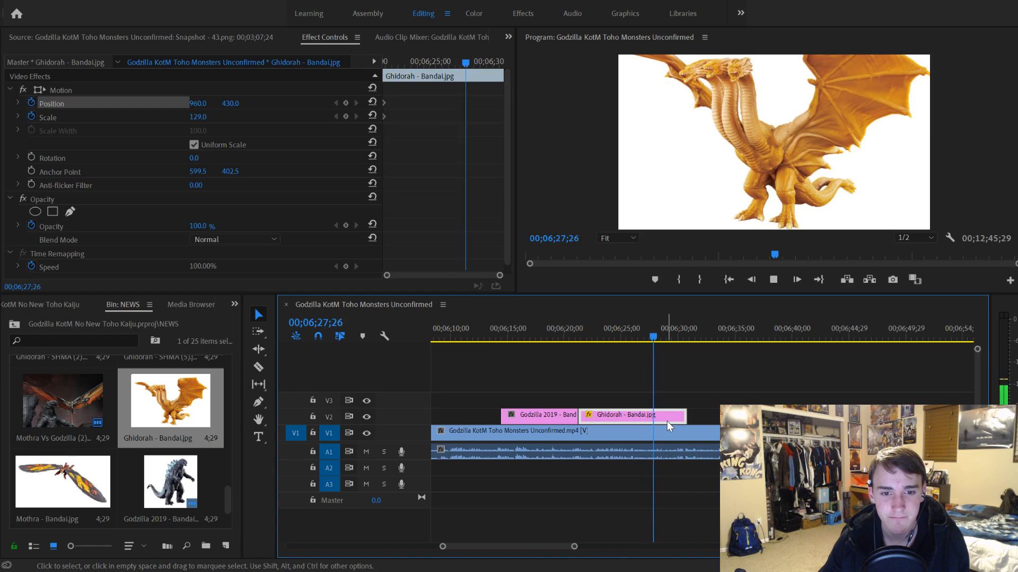
Step: Extend the Ghidorah clip on V2 while the narration plays, and trim its end to 00;06;35;17
left_click_drag(684, 414, 737, 416)
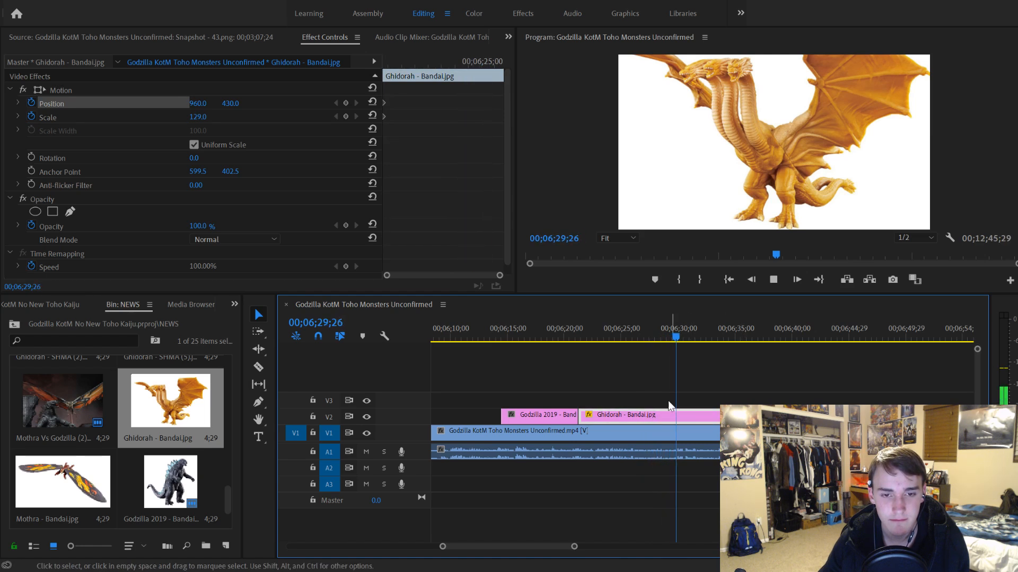
scroll(713, 416, "down", 4)
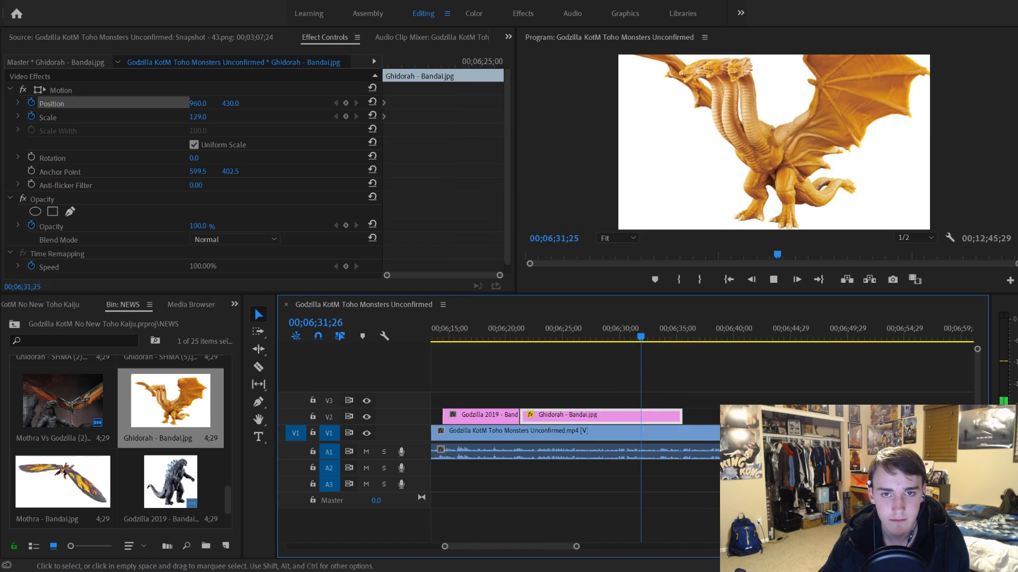
left_click_drag(663, 417, 746, 417)
scroll(637, 440, "down", 7)
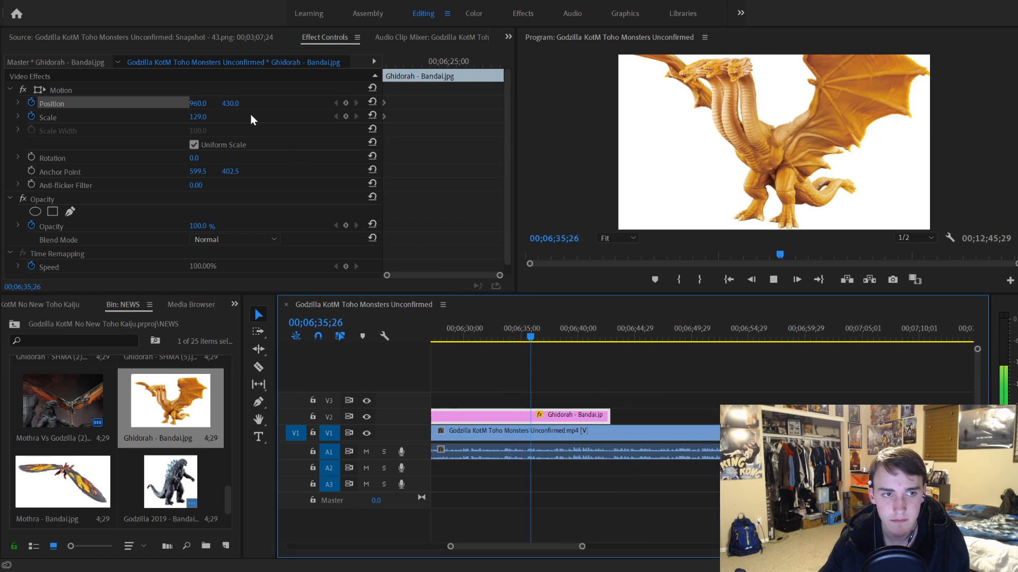
key("space")
mouse_move(540, 337)
left_mouse_down()
mouse_move(519, 336)
mouse_move(527, 338)
left_mouse_up()
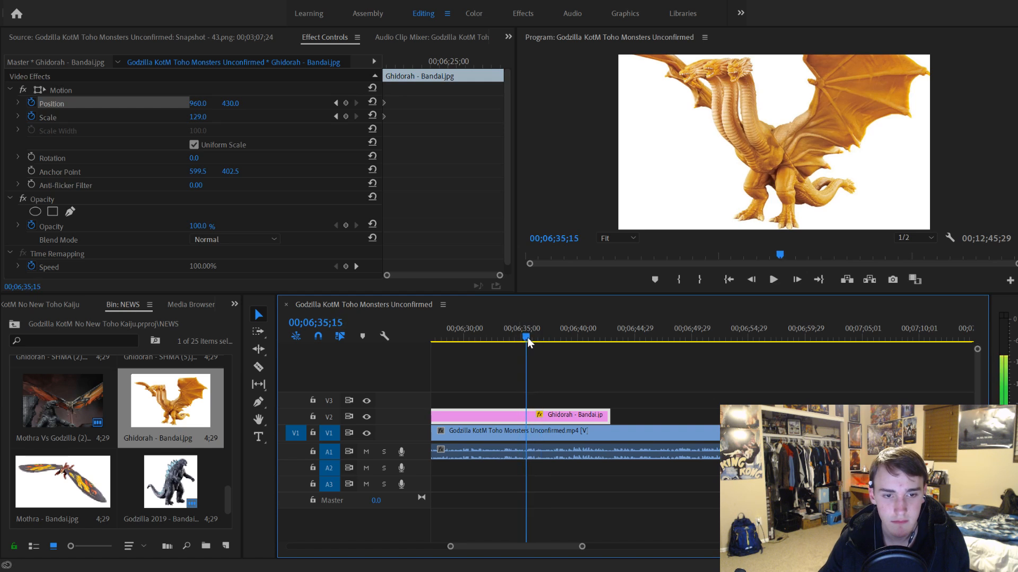
left_click_drag(613, 415, 527, 415)
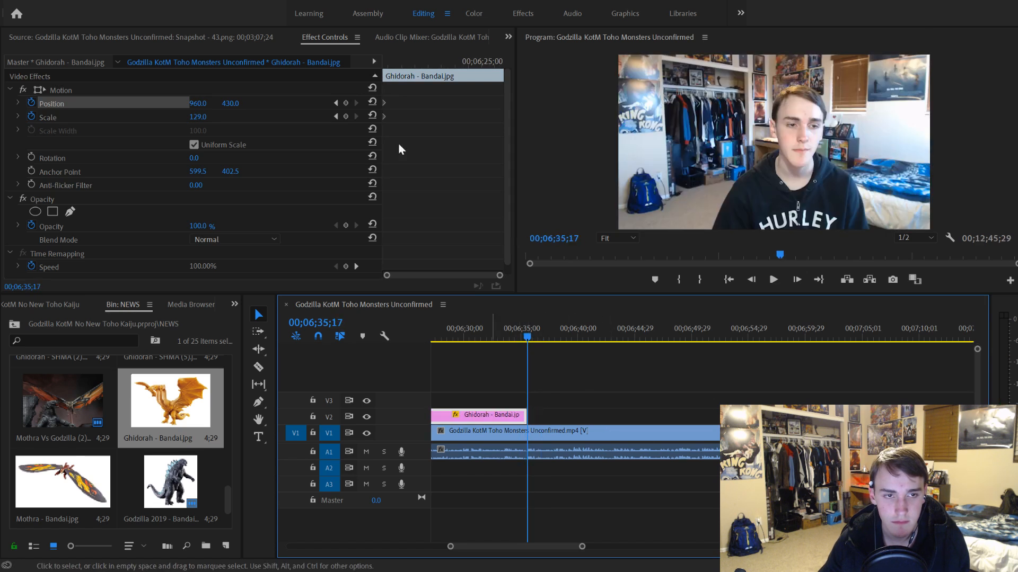
Step: Keyframe the Ghidorah image's Position at 960.0, 660.0 at the clip's end and play on past it
left_click(234, 103)
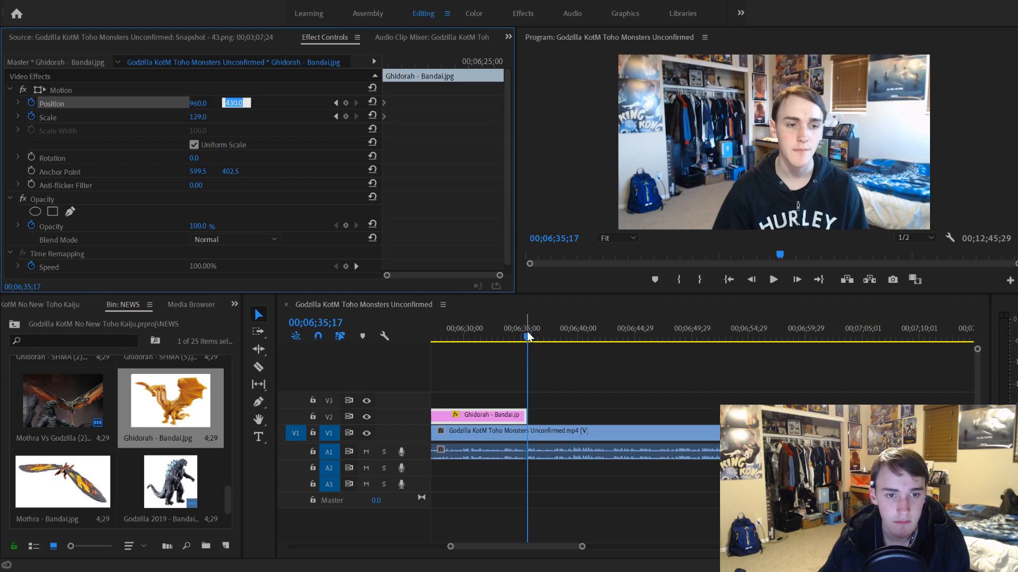
left_click_drag(528, 336, 523, 337)
left_click_drag(231, 105, 352, 105)
left_click(501, 435)
left_click(499, 419)
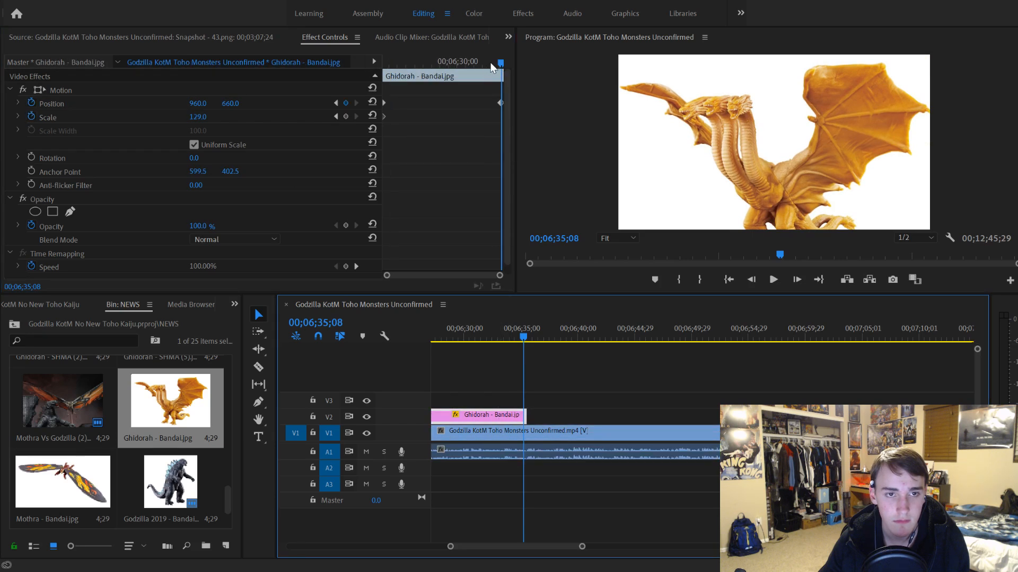
left_click_drag(498, 63, 482, 64)
key("space")
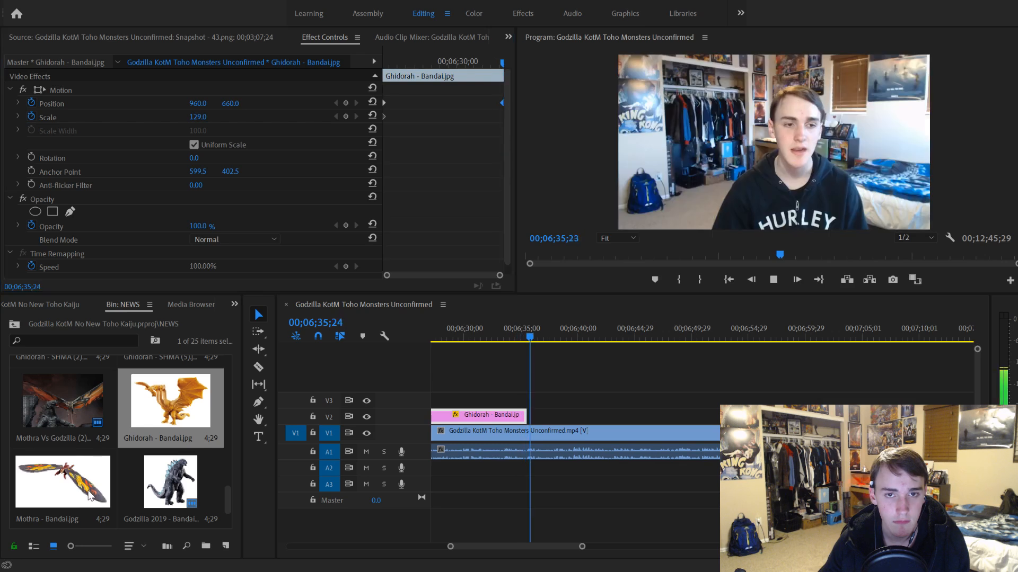
Step: Place the Mothra - Bandai image directly after Ghidorah on V2, scaled to the frame size, and extend its clip
left_click_drag(91, 496, 522, 426)
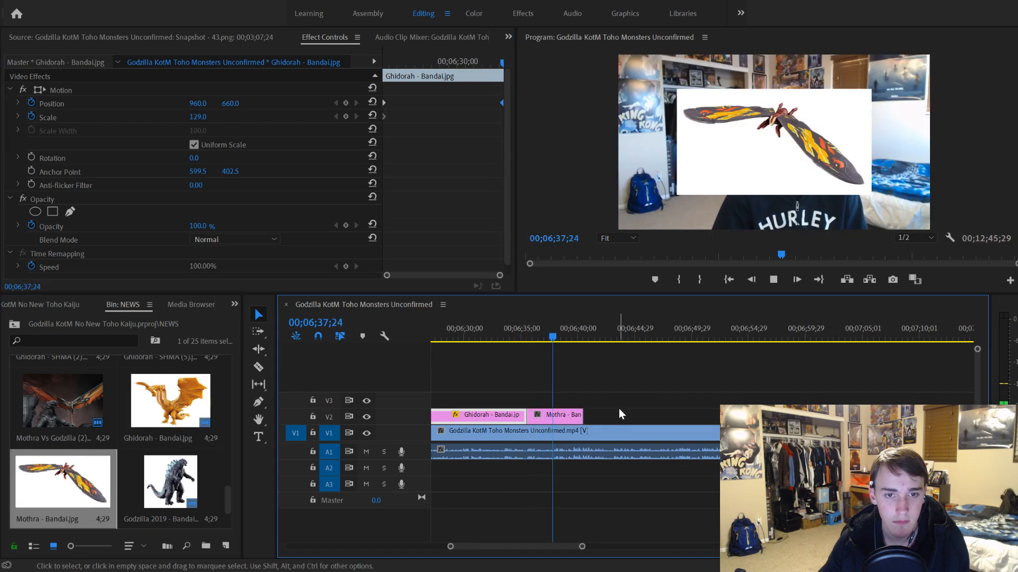
left_click(574, 418)
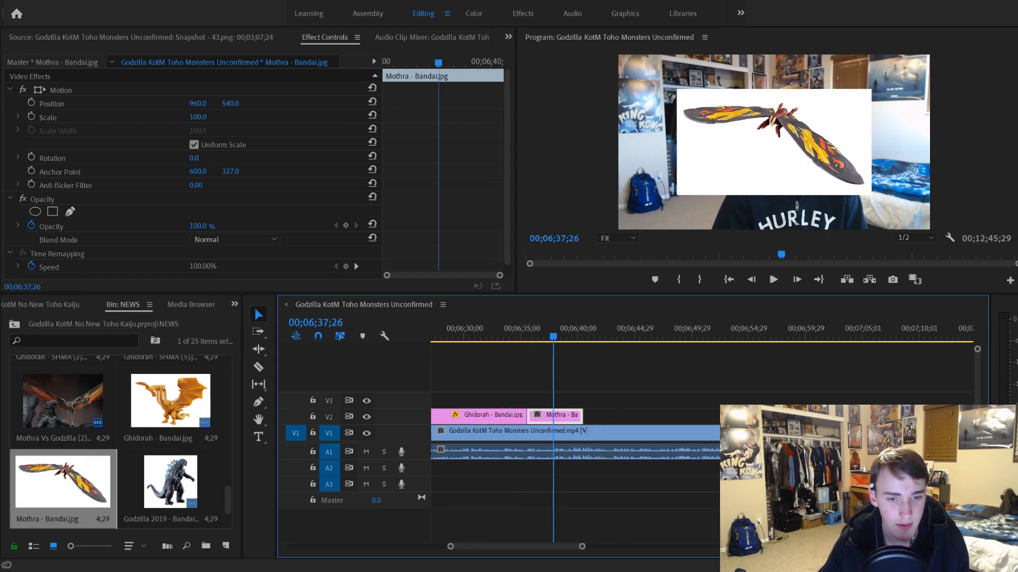
left_click(604, 444)
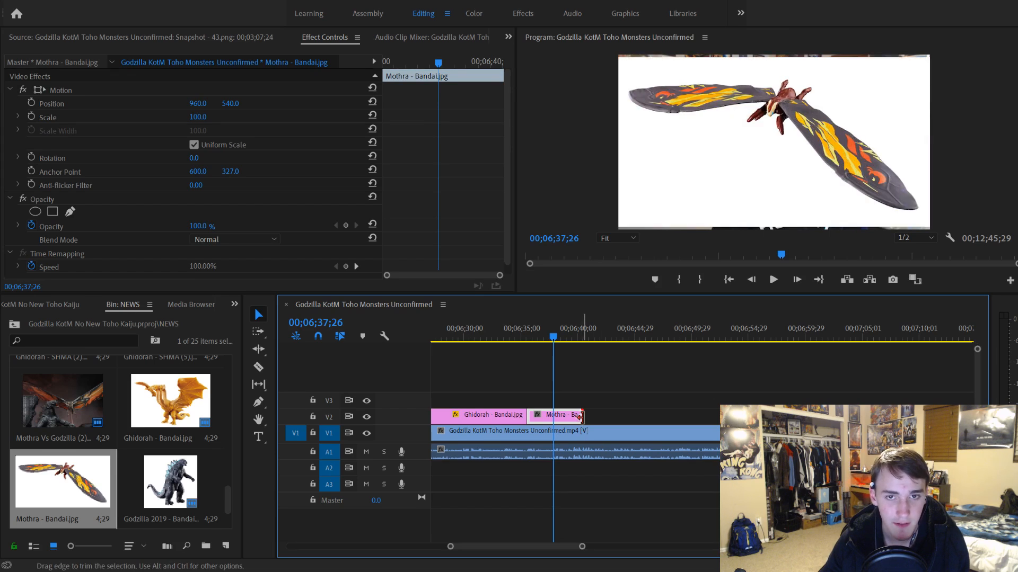
left_click_drag(582, 416, 736, 416)
Step: Keyframe the Mothra image's Scale at 150.0 and Position at 1434.0, 540.0 at the clip's start, 00;06;35;17
left_click(30, 117)
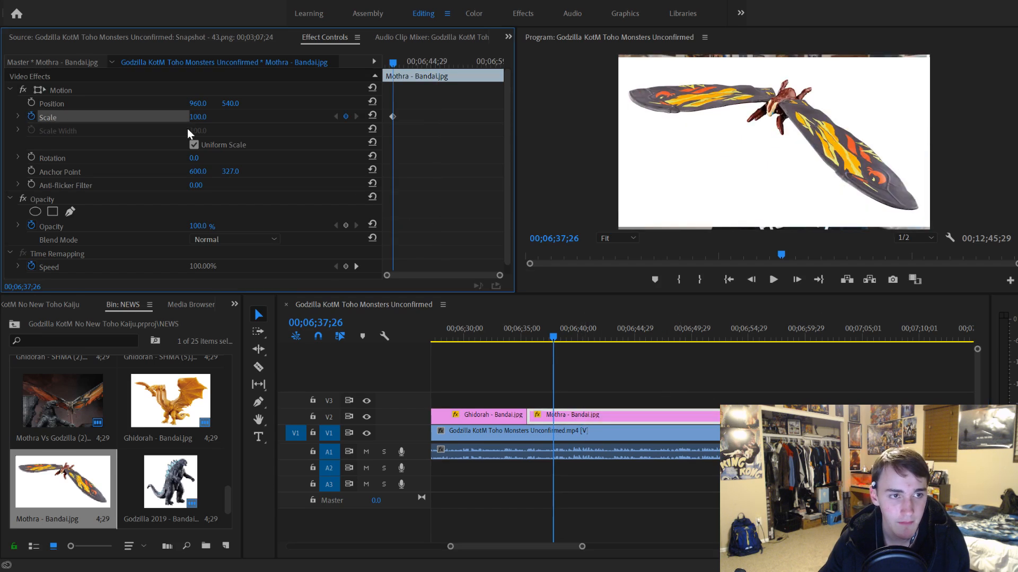
left_click_drag(197, 117, 210, 116)
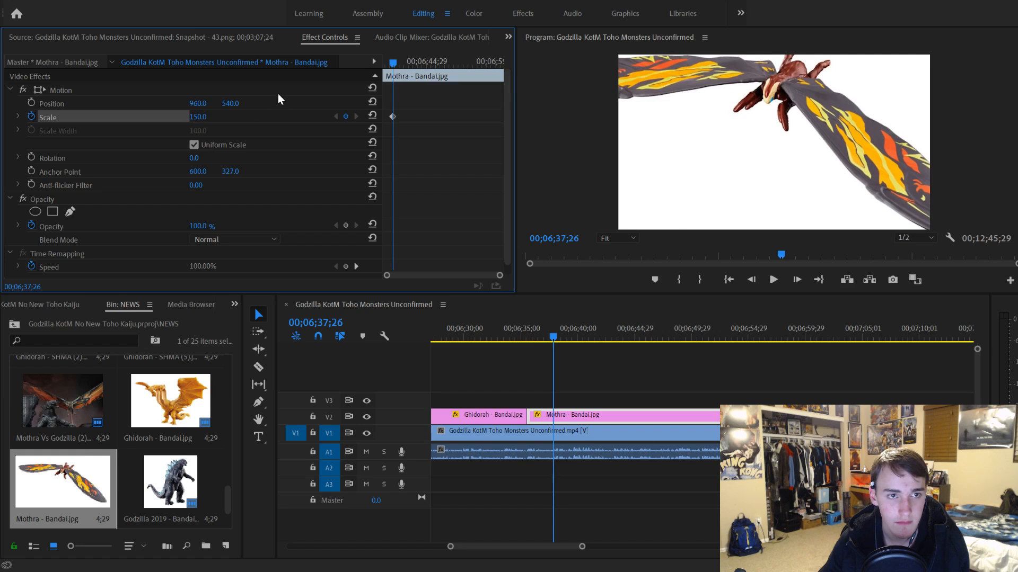
left_click_drag(378, 64, 225, 61)
left_click(31, 102)
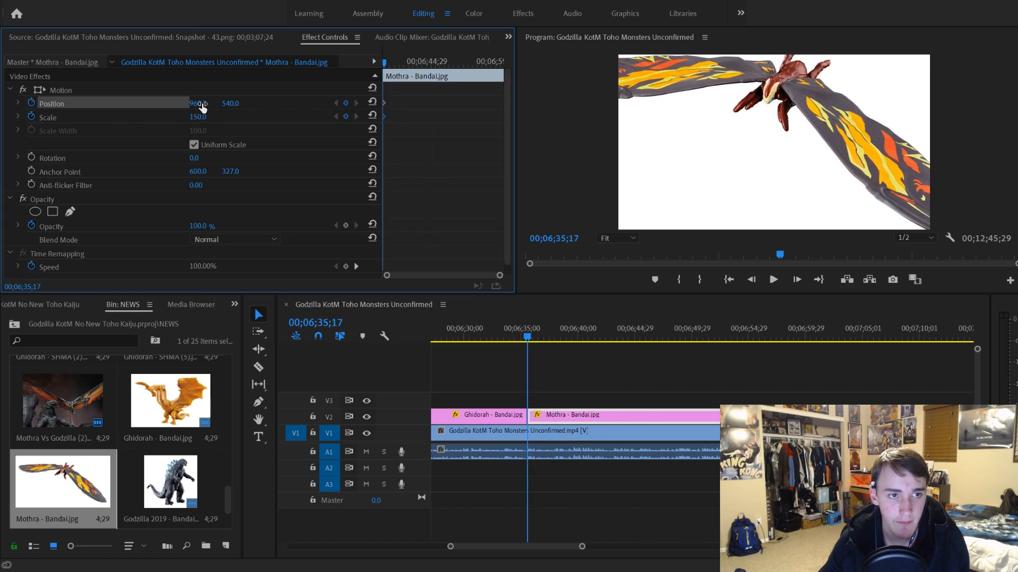
left_click_drag(198, 102, 217, 116)
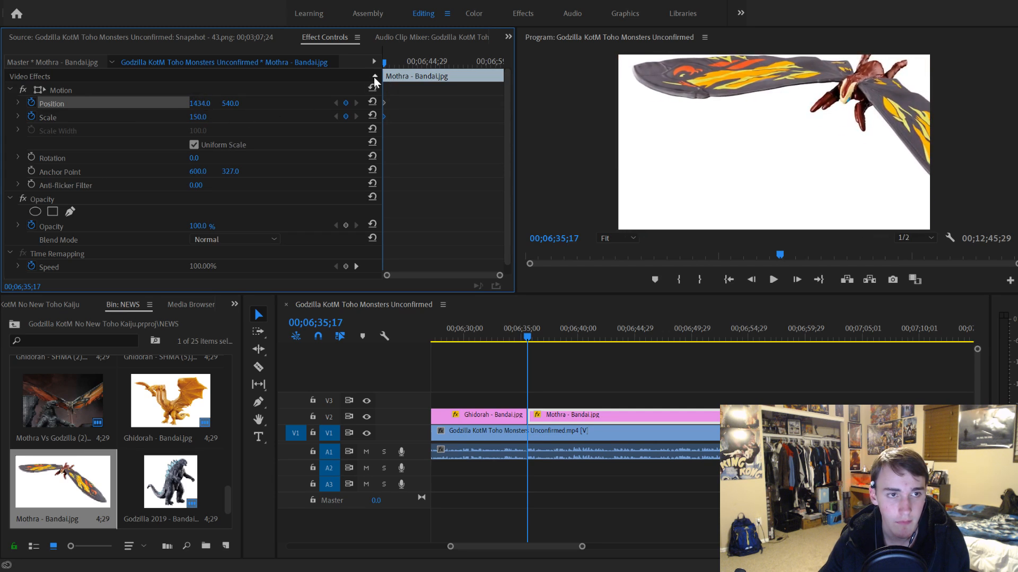
Step: Play the narration over the Mothra image to 00;07;13;00 and adjust the clip on V2 to end there
key("space")
scroll(527, 439, "down", 3)
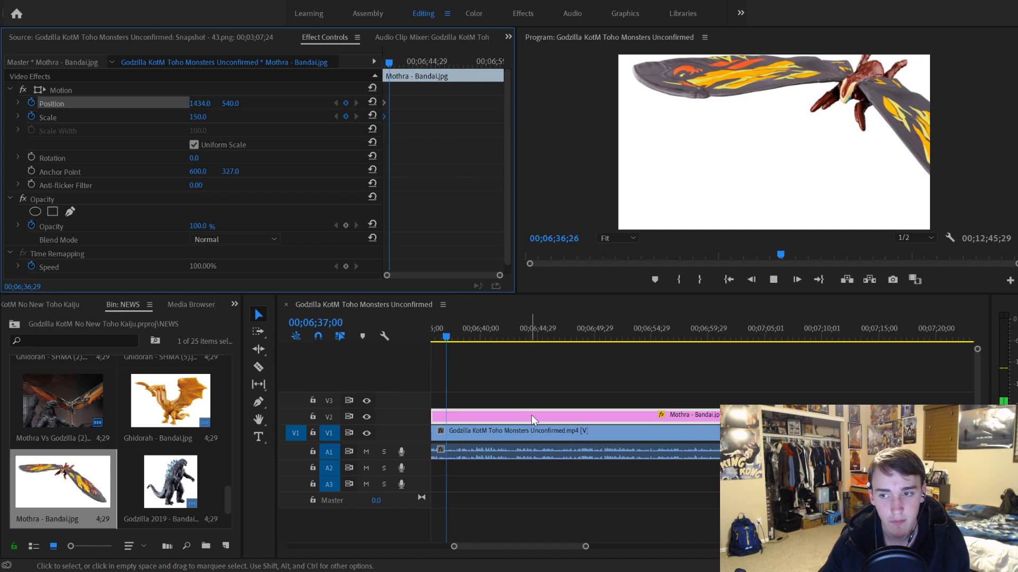
left_click_drag(585, 547, 641, 546)
scroll(575, 478, "down", 4)
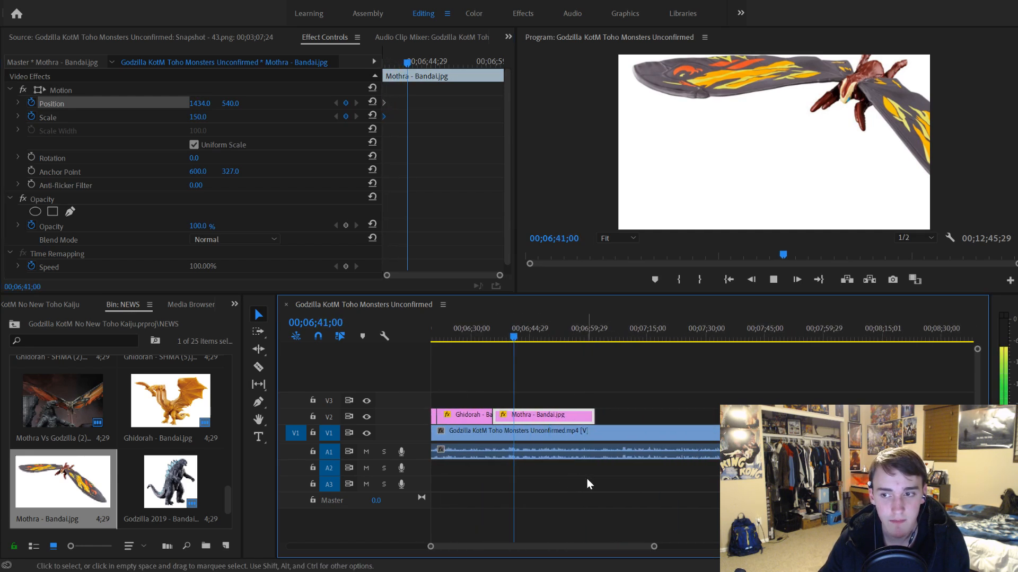
scroll(611, 467, "up", 1)
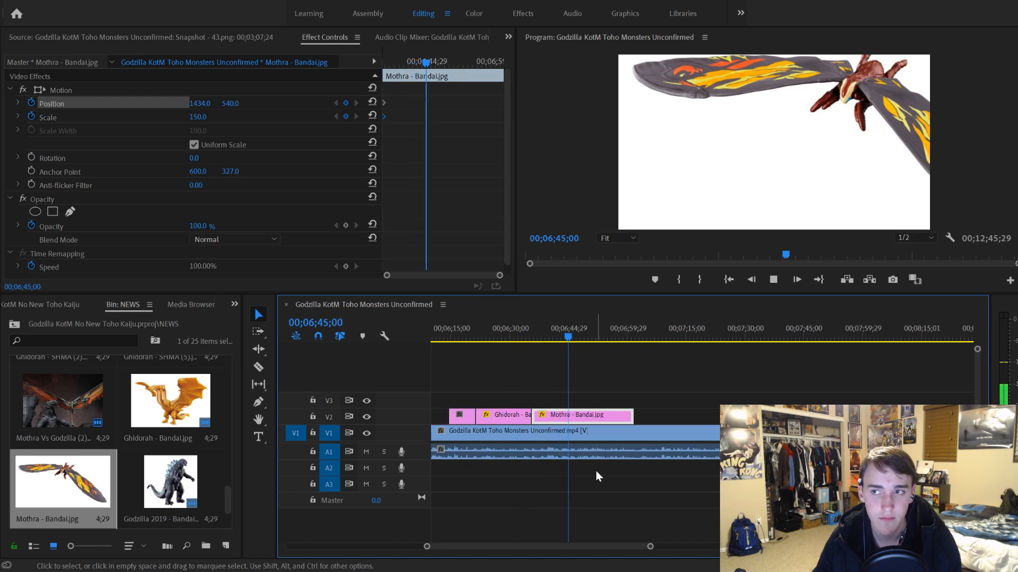
left_click_drag(631, 417, 704, 417)
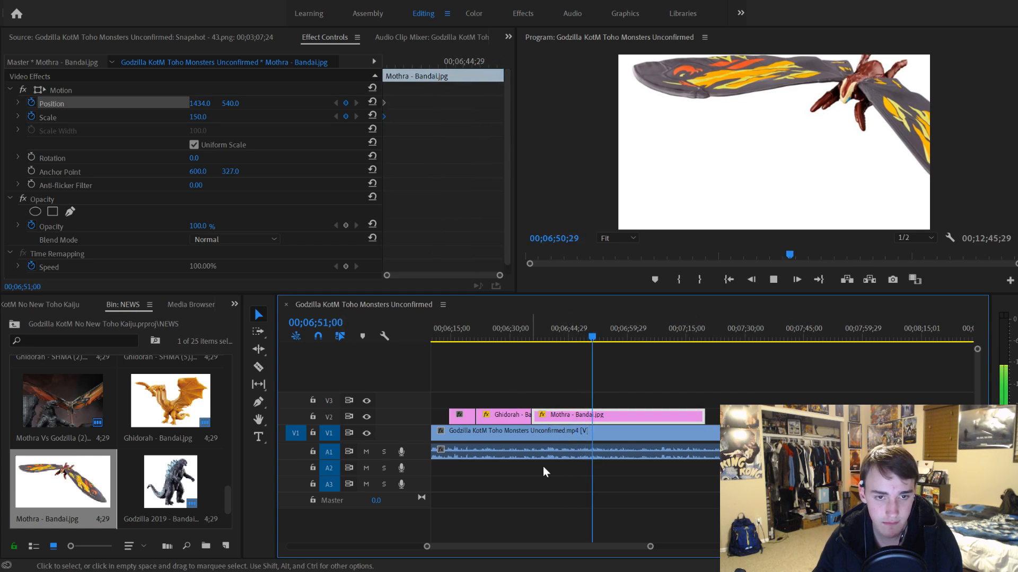
left_click(581, 435)
scroll(556, 446, "down", 6)
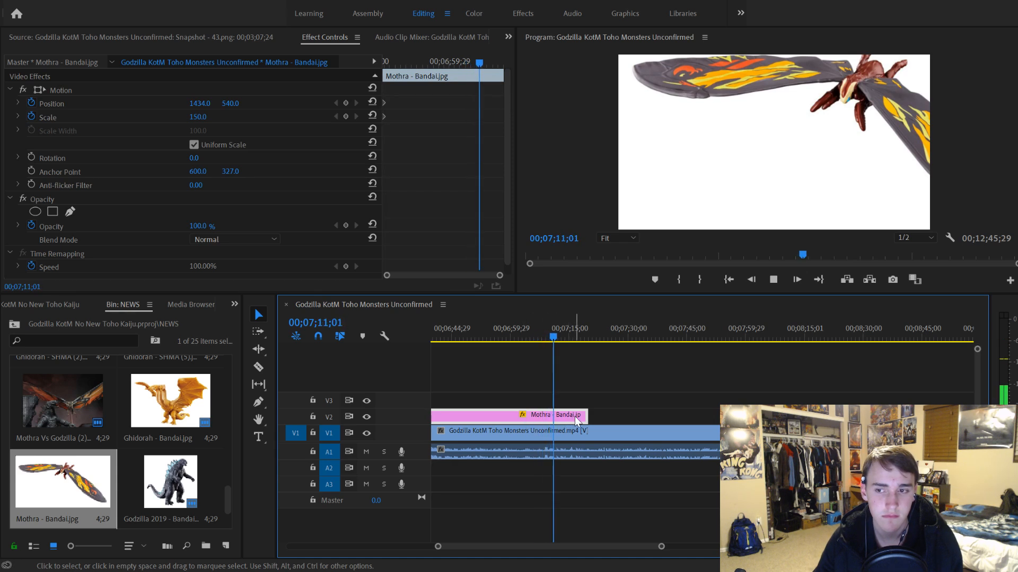
key("space")
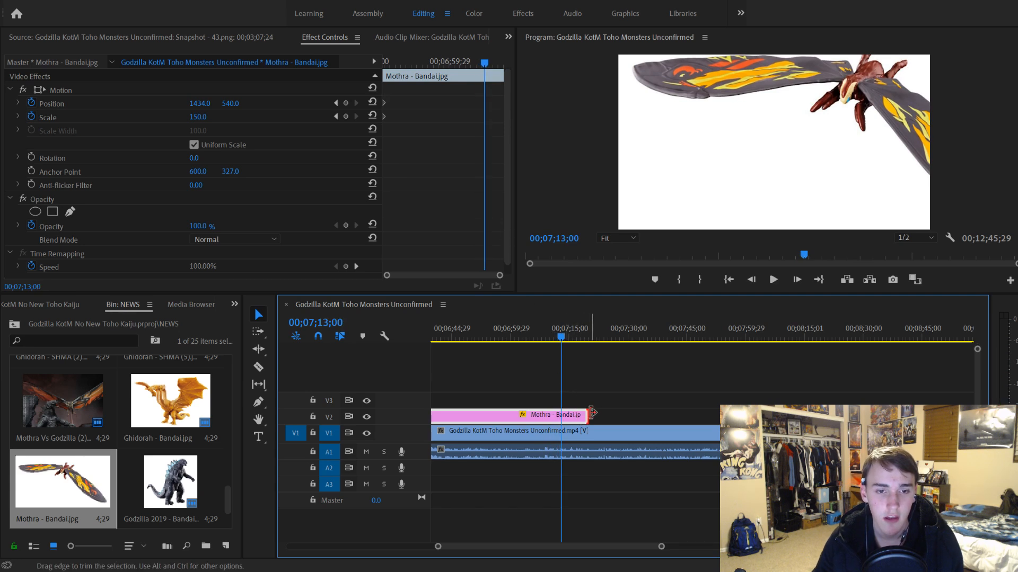
left_click_drag(586, 416, 561, 422)
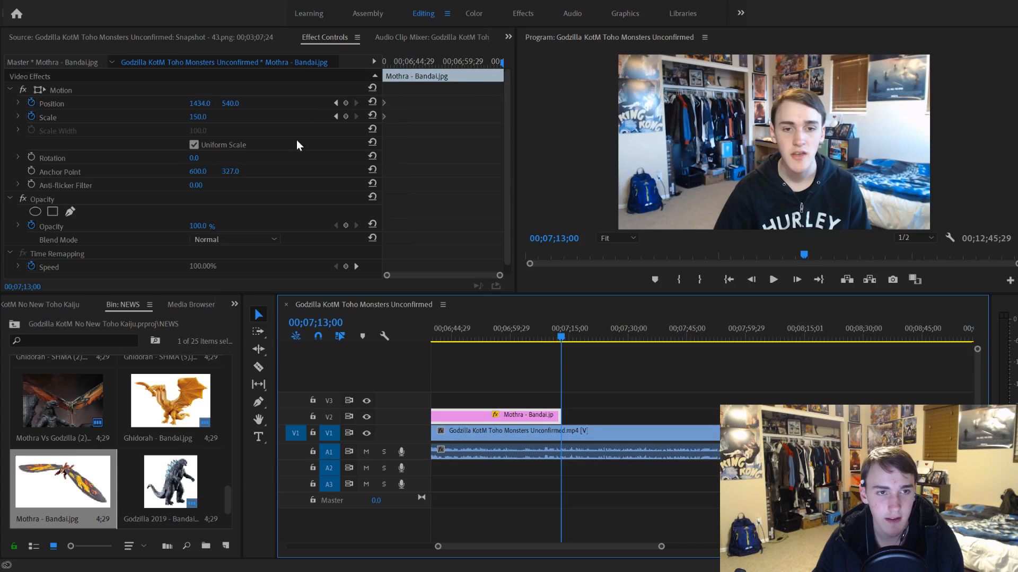
Step: Keyframe the Mothra image's Position at 530.0, 540.0 at the clip's end and preview the movement to 00;07;04;16
left_click_drag(561, 340, 527, 339)
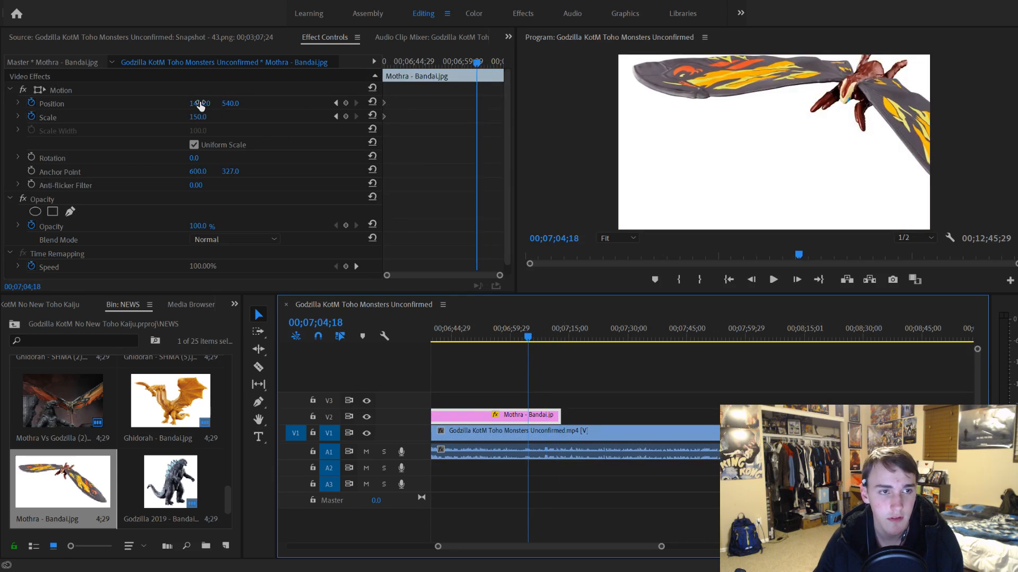
mouse_move(201, 104)
left_mouse_down()
mouse_move(107, 104)
mouse_move(214, 108)
left_mouse_up()
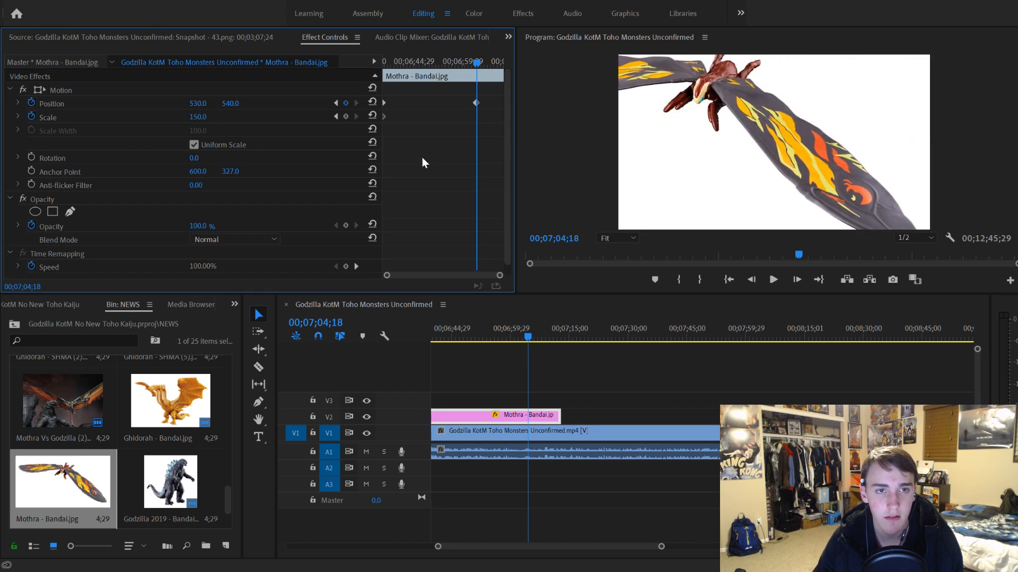
left_click_drag(472, 64, 462, 63)
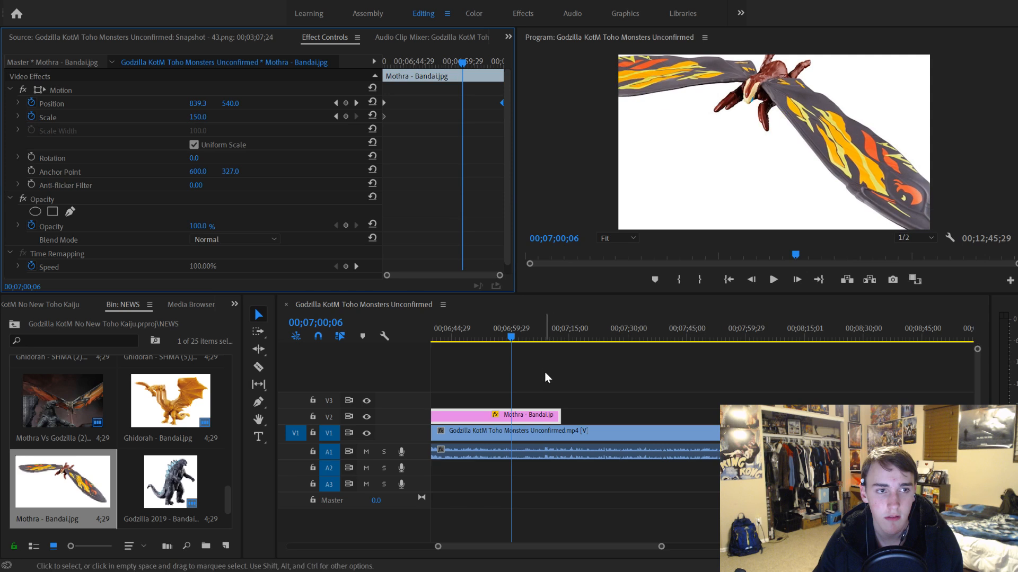
scroll(510, 396, "down", 2)
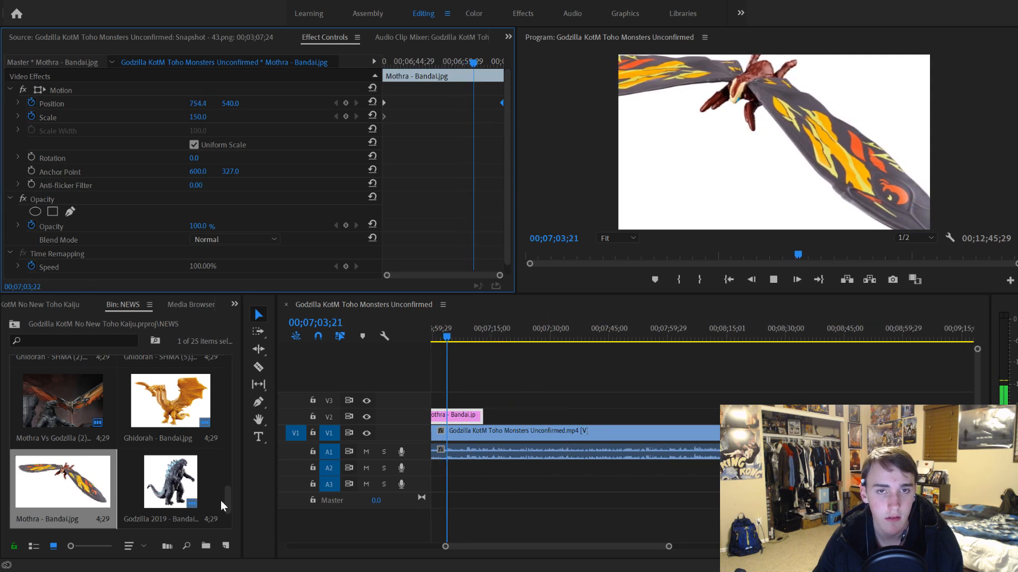
key("space")
Step: Place the Rodan - Bandai image directly after Mothra on V2 and extend its clip past 00;08;00;00
scroll(212, 493, "down", 2)
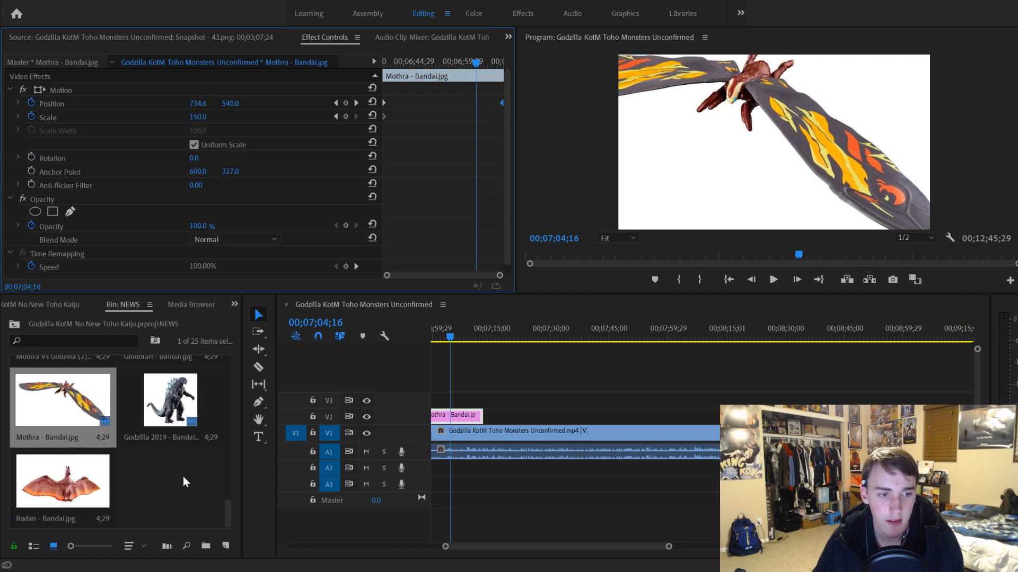
left_click(68, 486)
left_click_drag(68, 487, 495, 419)
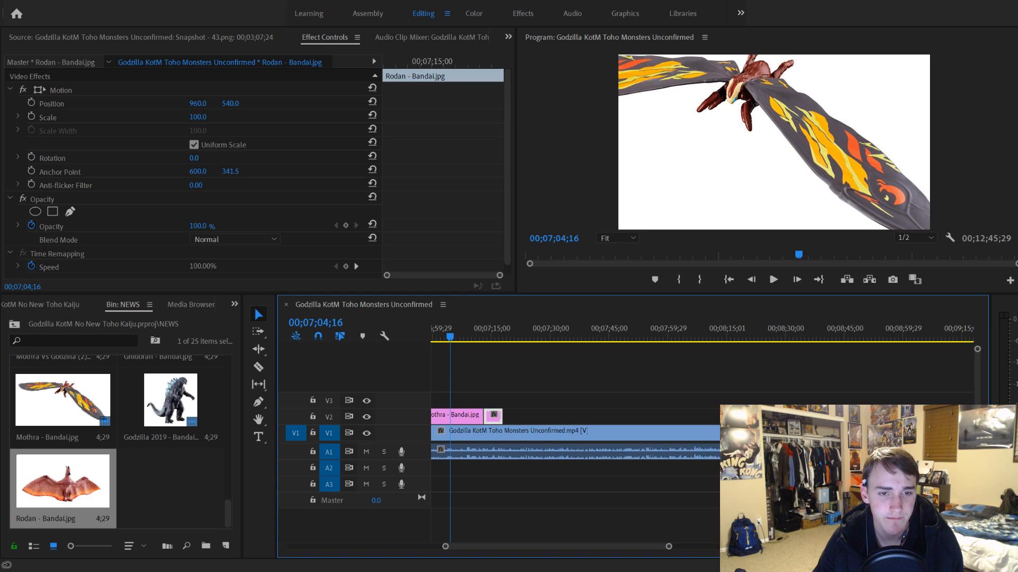
key("space")
left_click_drag(502, 417, 685, 432)
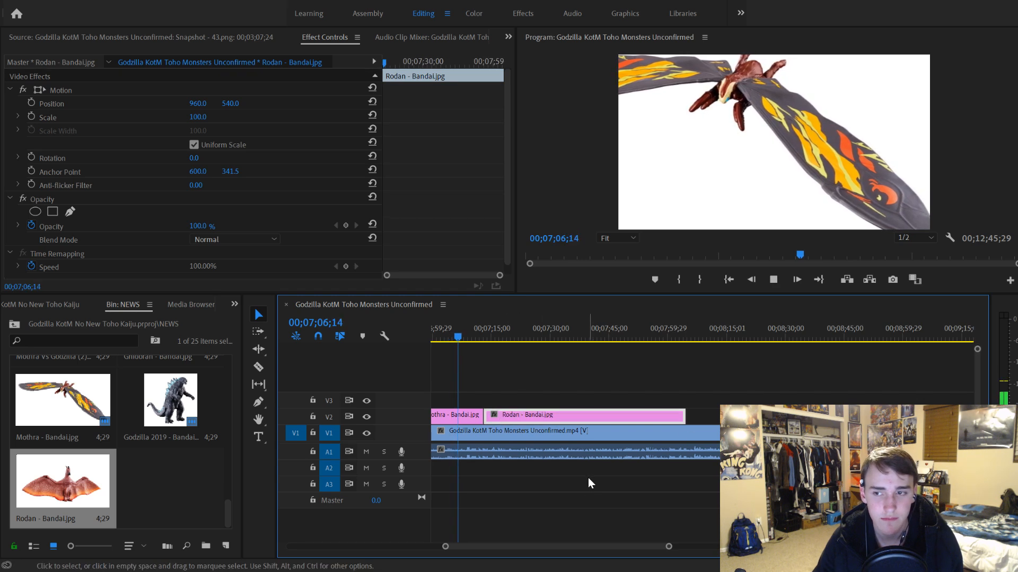
Step: Play the narration on to the start of the Rodan image, stopping at 00;07;13;17
key("space")
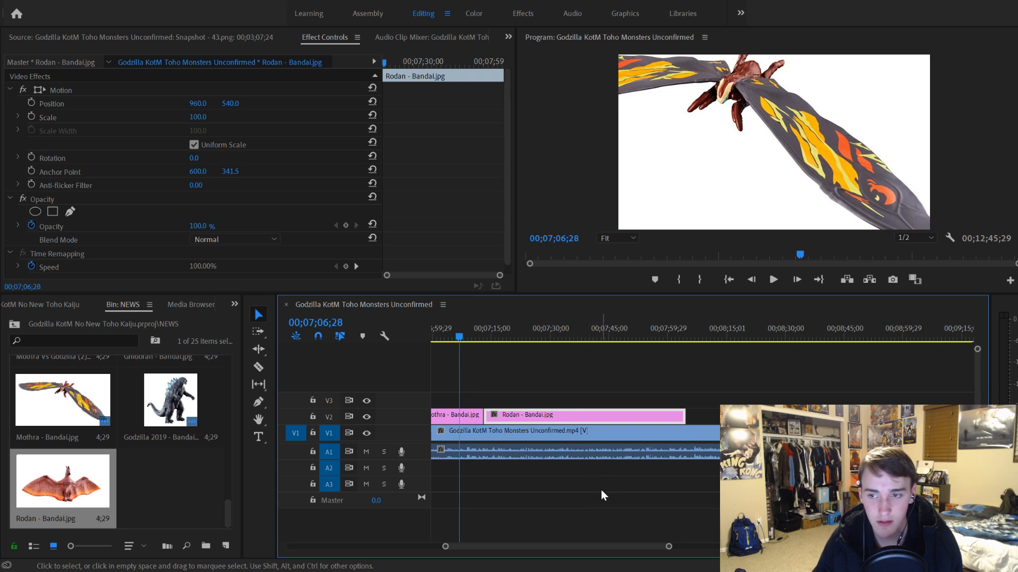
key("space")
key("space")
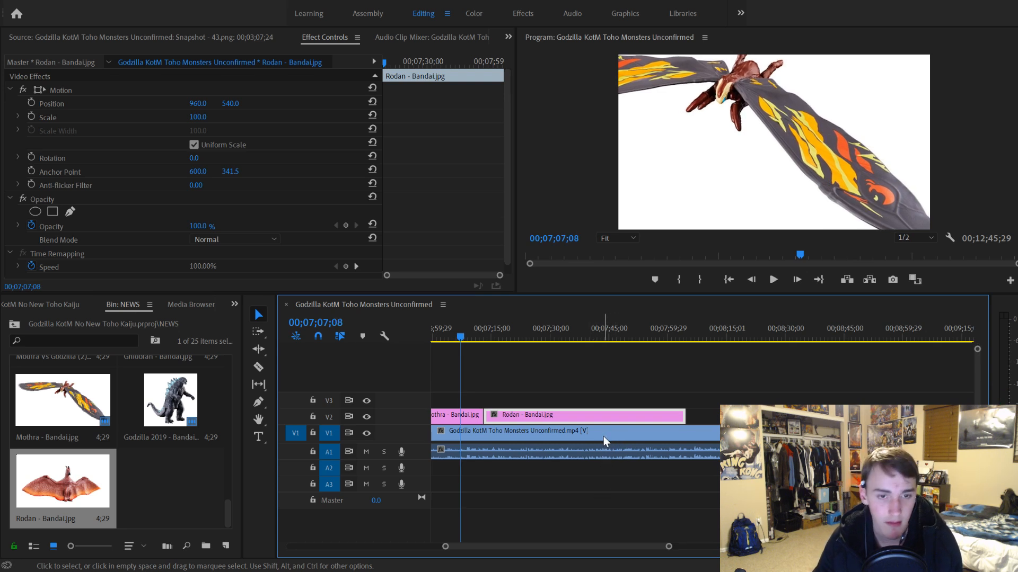
key("space")
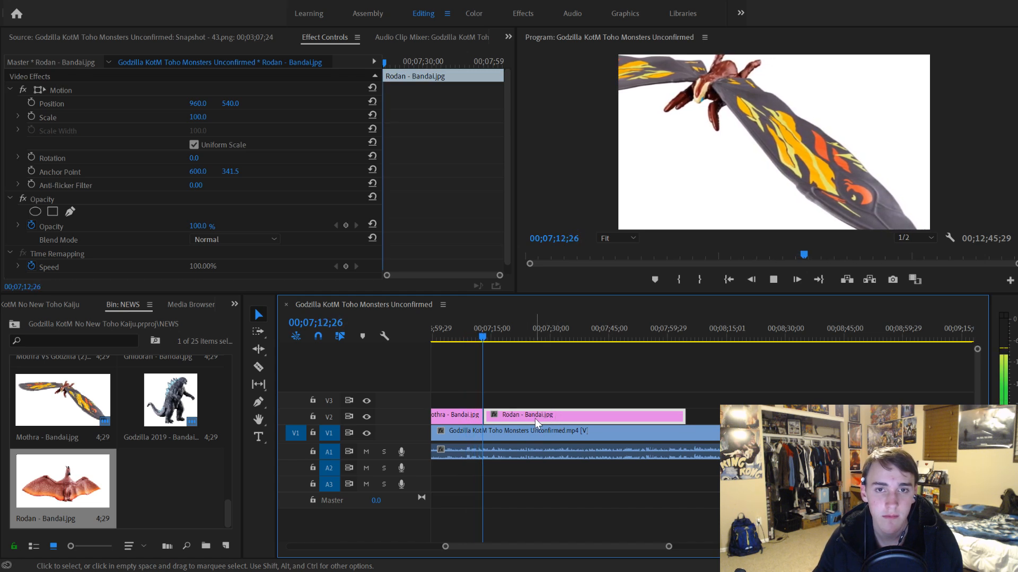
key("space")
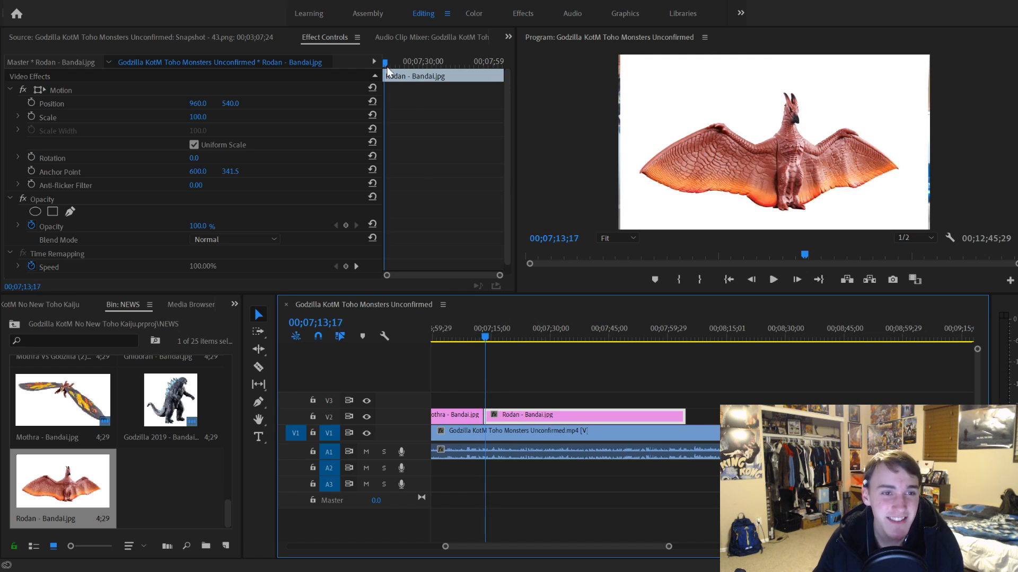
Step: Start Position and Scale keyframing on the Rodan image at the beginning of its clip, 00;07;13;00
left_click_drag(387, 71, 371, 111)
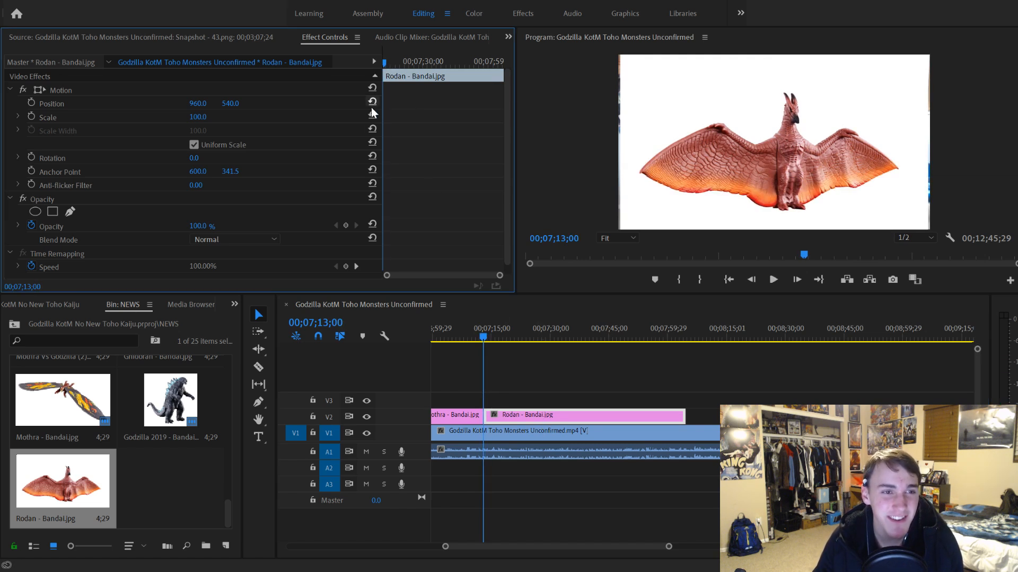
left_click(31, 117)
left_click(31, 102)
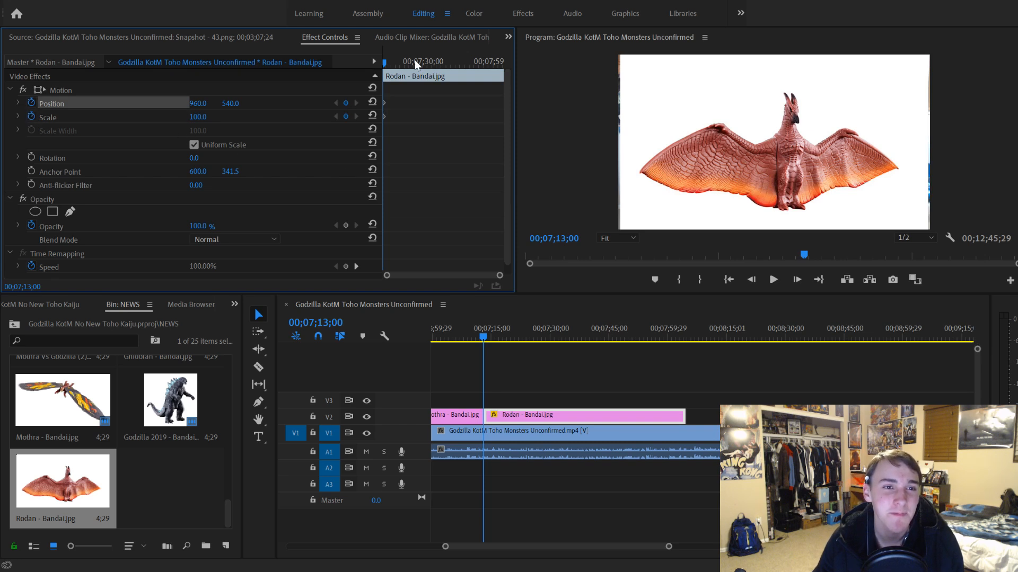
Step: Keyframe the Rodan image at 00;07;37;09 with Scale 450.0 and Position 588.0, 1396.0, framing its head
left_click_drag(415, 60, 439, 63)
left_click_drag(197, 116, 383, 116)
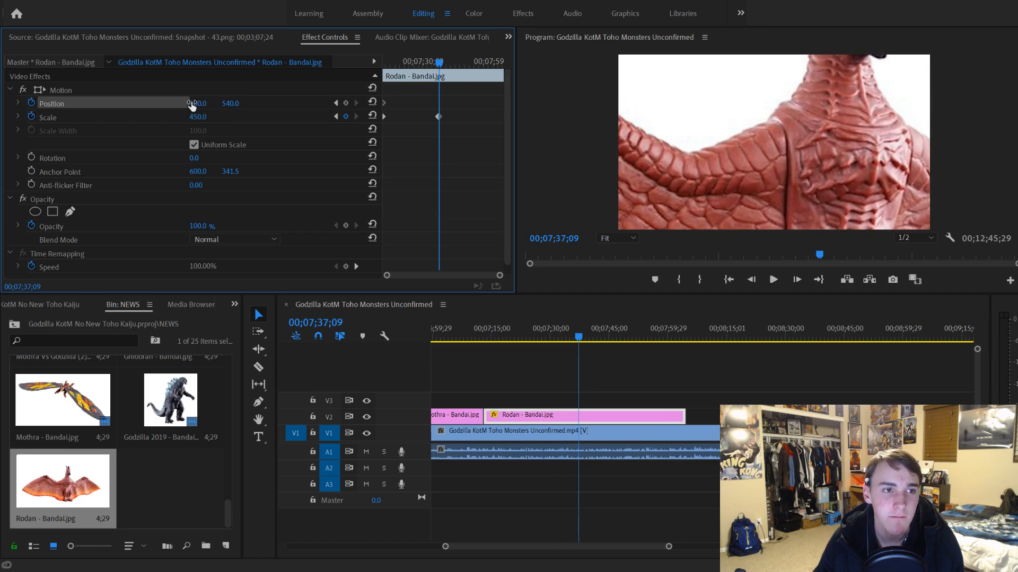
left_click_drag(227, 103, 678, 103)
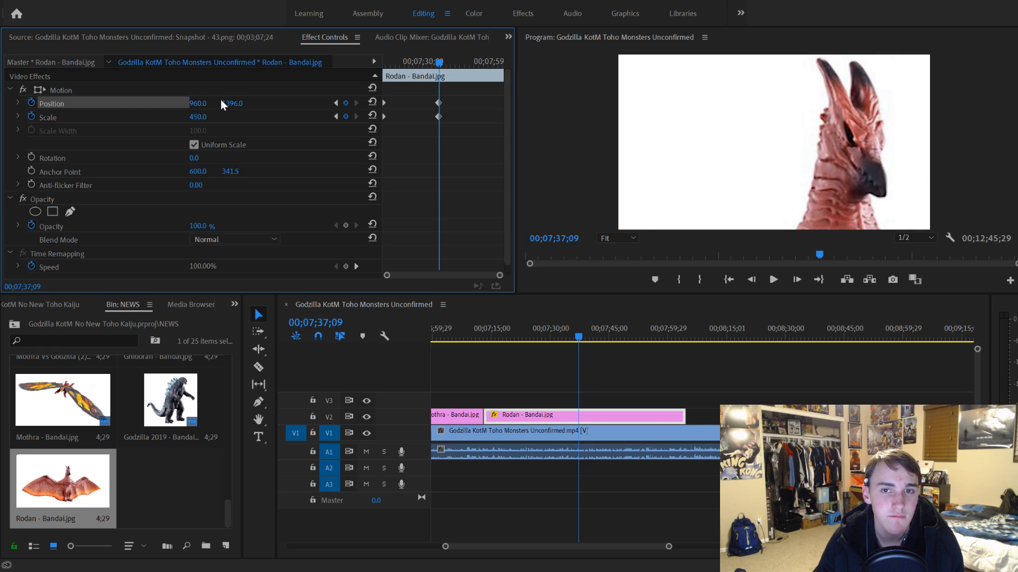
mouse_move(197, 104)
left_mouse_down()
mouse_move(138, 104)
mouse_move(209, 109)
left_mouse_up()
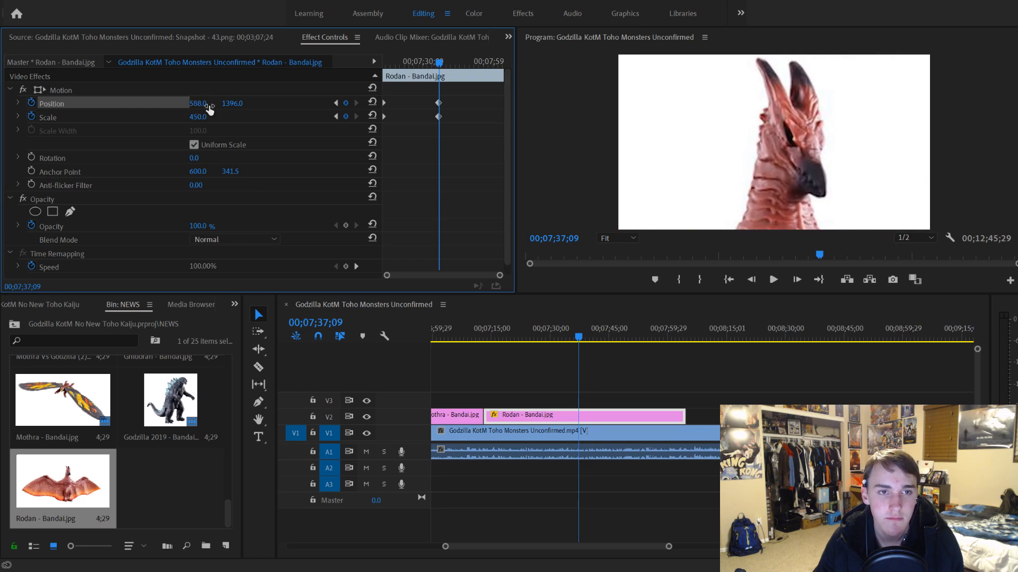
Step: Lengthen the Rodan clip on V2 well past 00;08;00;00 and keep its closing Position and Scale keyframes at the clip's end, previewing the zoom
left_click_drag(435, 59, 414, 62)
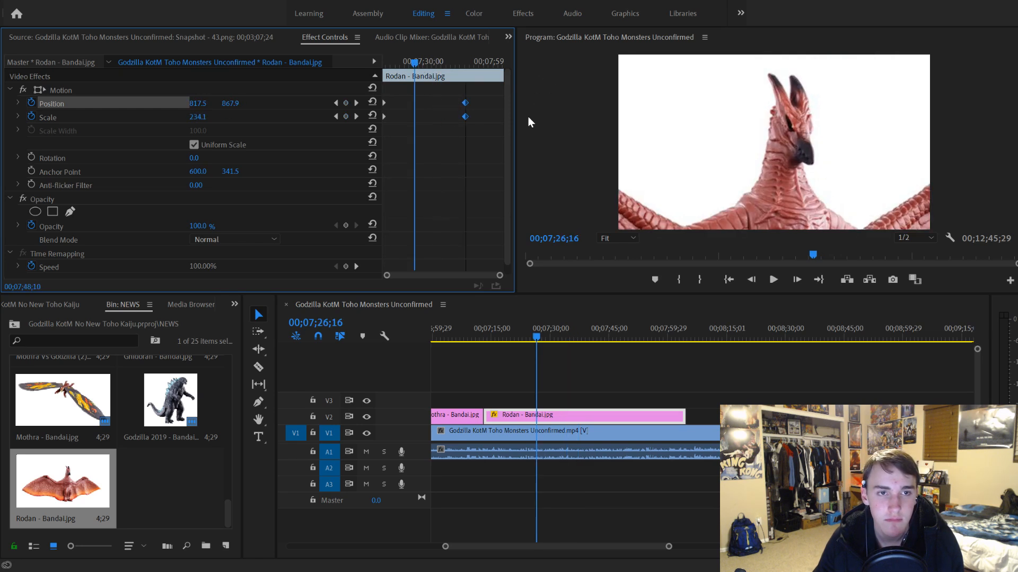
left_click(483, 332)
key("space")
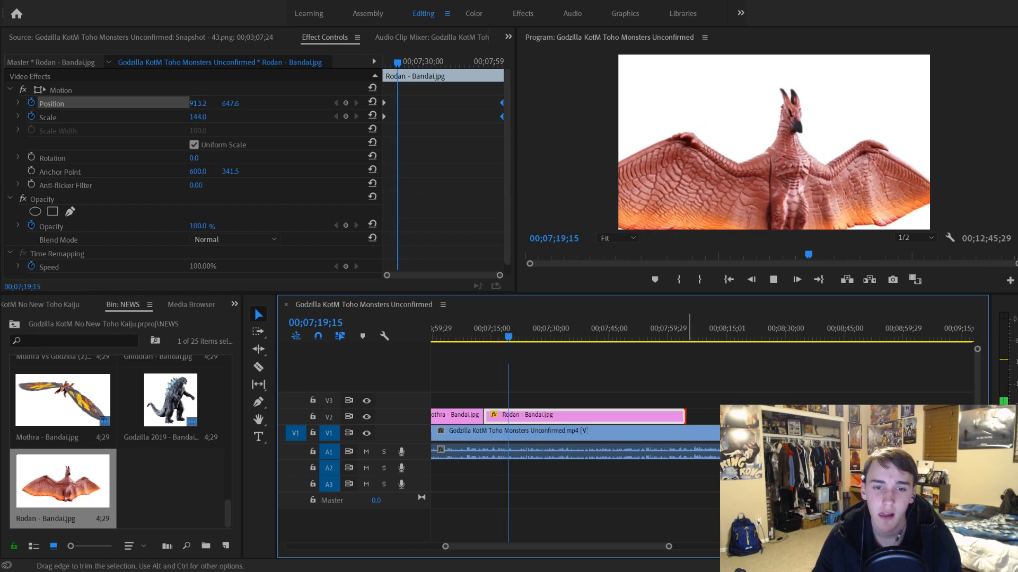
left_click(691, 444)
left_click(690, 418)
left_click_drag(449, 129, 541, 167)
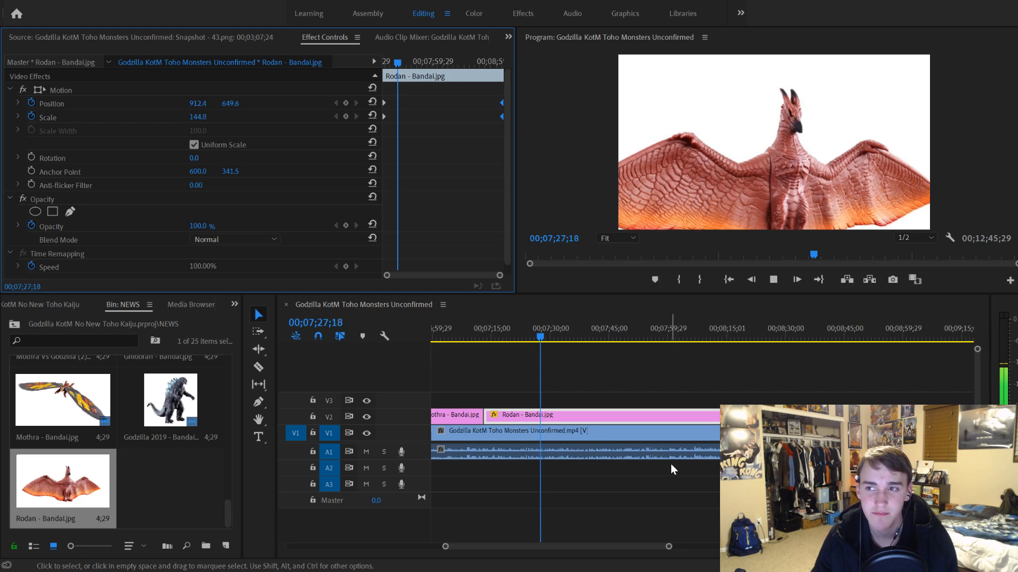
Step: Play the narration to 00;07;38;16 and keyframe the Rodan image there with Scale 141.3 and Position 876.8, 471.4
left_click_drag(669, 547, 688, 549)
scroll(636, 492, "down", 4)
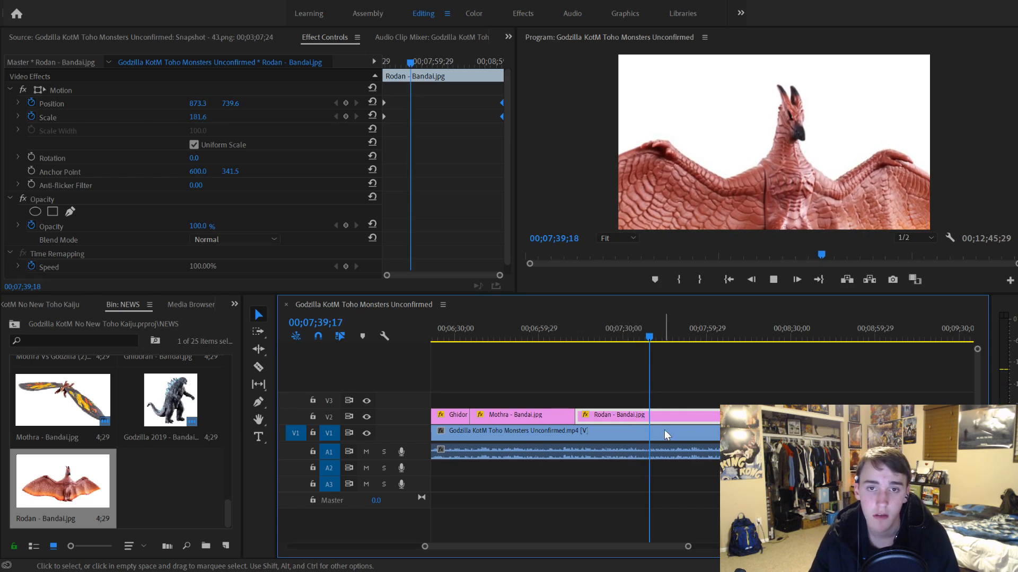
key("space")
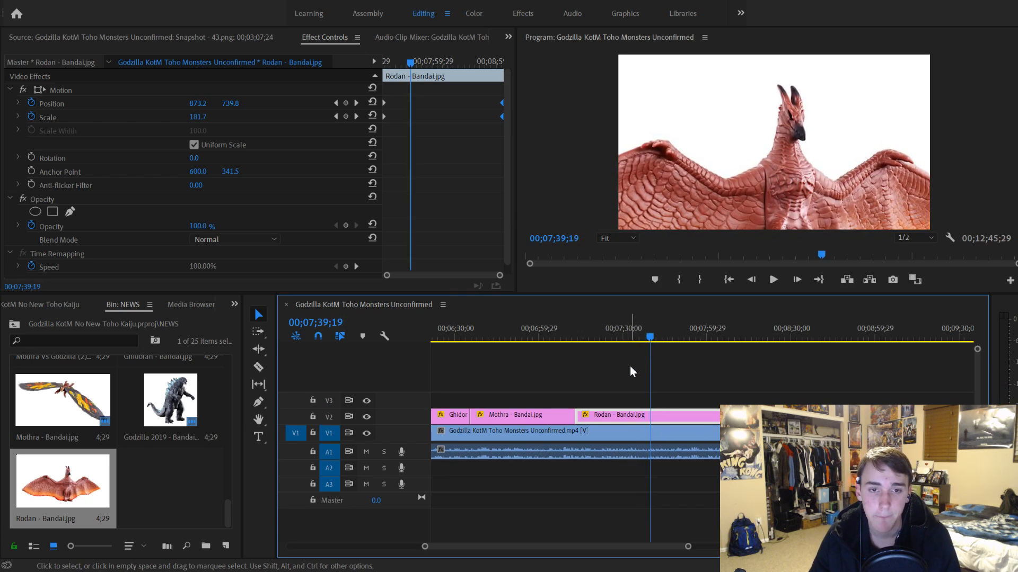
left_click_drag(648, 340, 618, 339)
key("space")
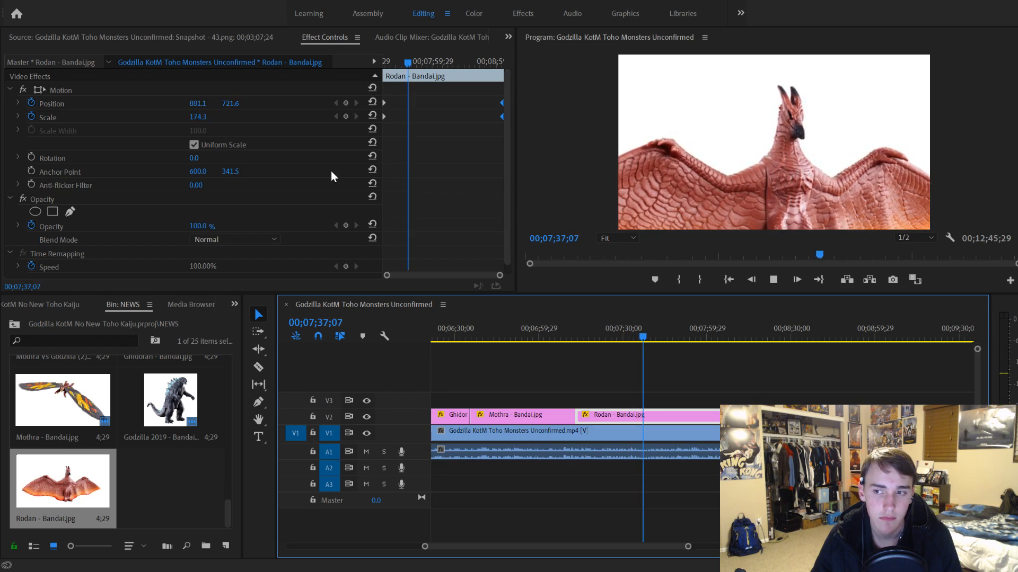
key("space")
left_click(205, 122)
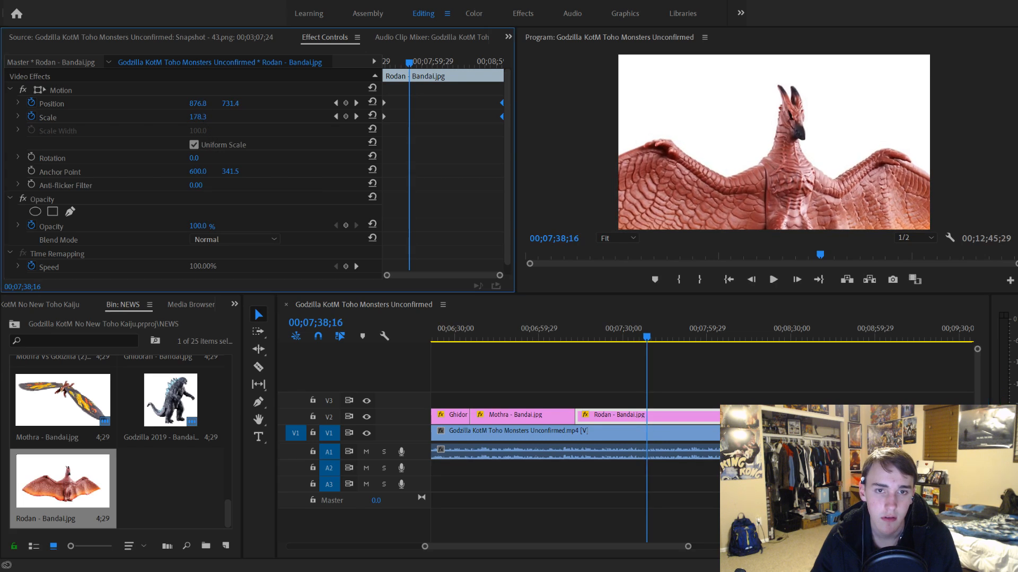
left_click_drag(201, 118, 137, 106)
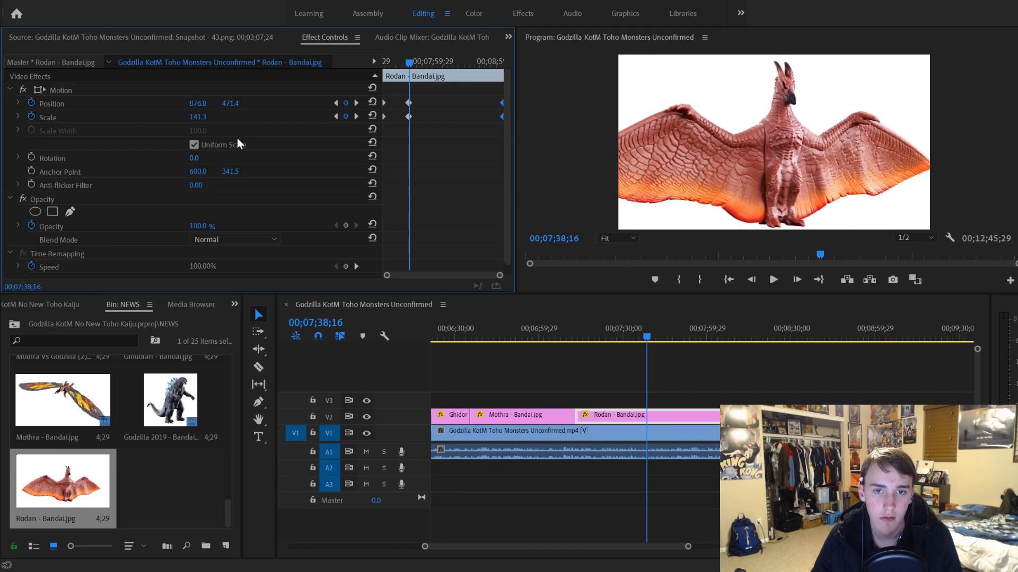
Step: Preview the Rodan image's adjusted movement and play the narration on to 00;08;00;04
key("space")
key("space")
left_click(610, 340)
key("space")
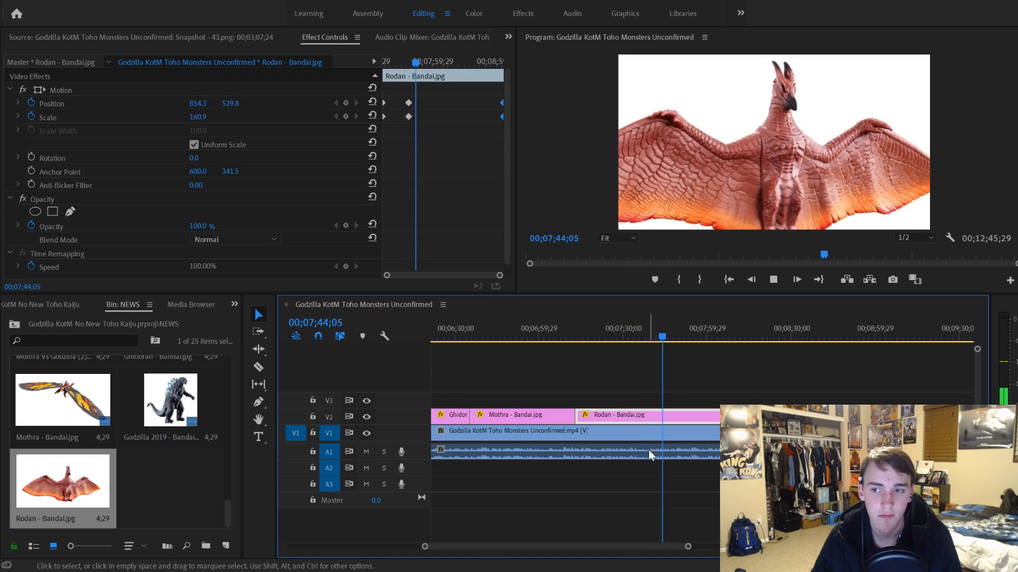
scroll(648, 450, "down", 2)
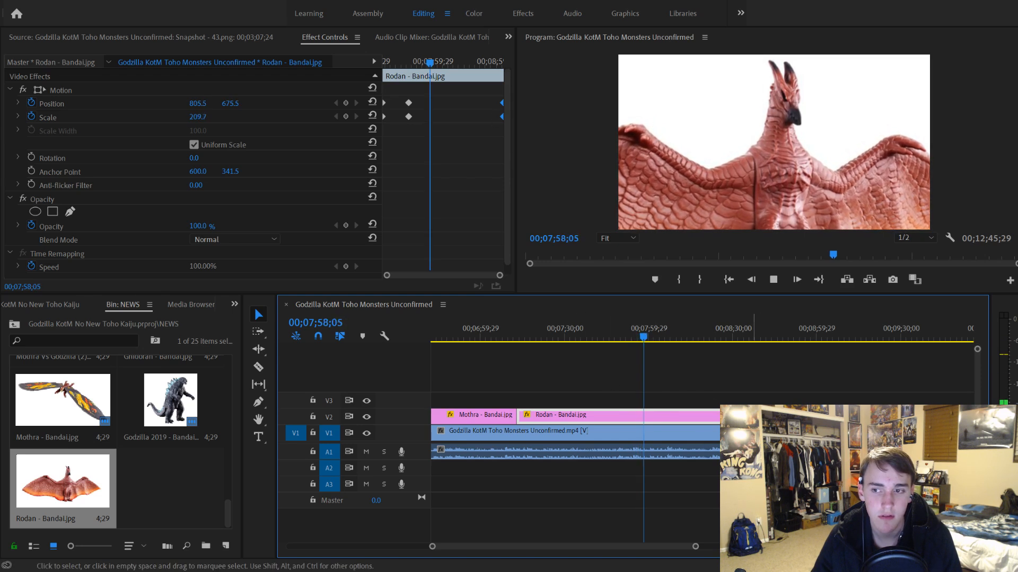
key("space")
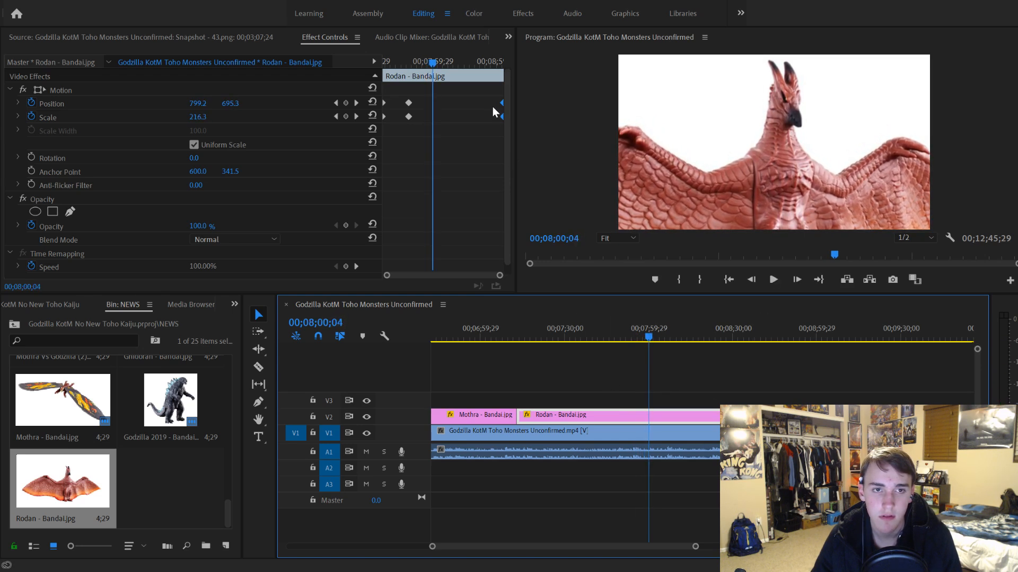
Step: Move the Rodan image's last Position and Scale keyframes to 00;08;00;04 and trim its clip on V2 to end there
left_click(503, 103)
left_click_drag(500, 103, 433, 109)
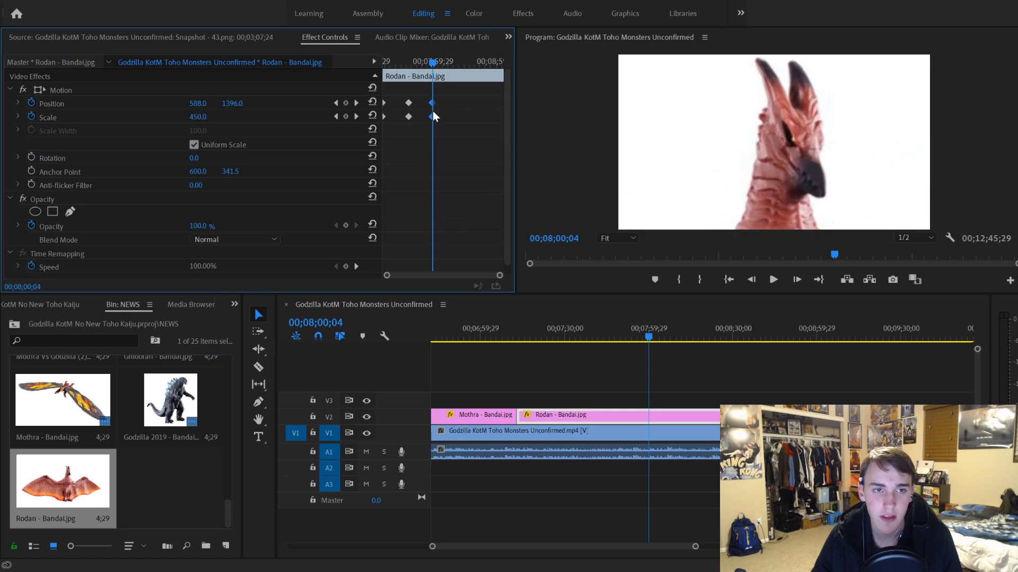
left_click_drag(835, 416, 649, 418)
scroll(648, 421, "down", 2)
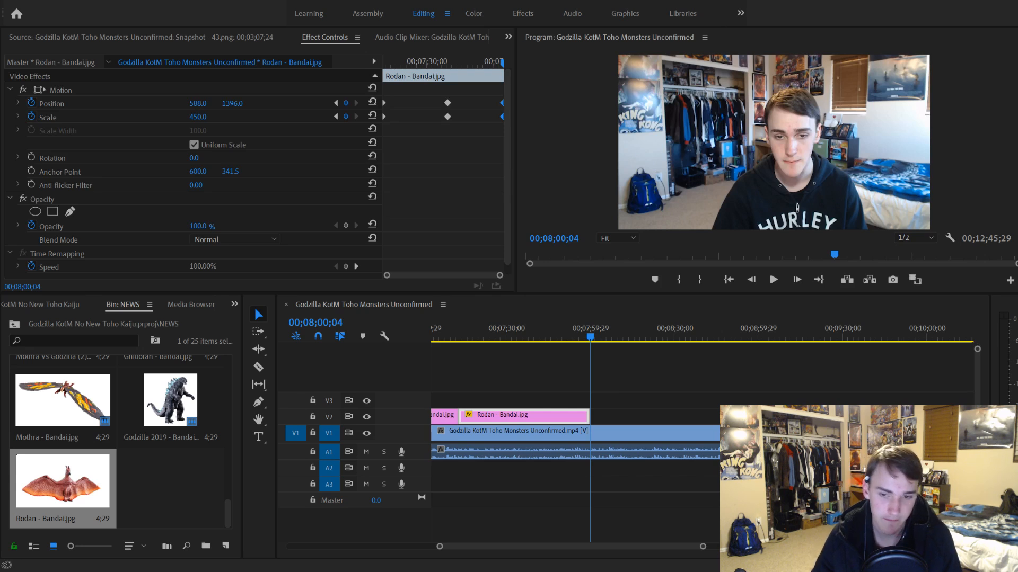
Step: Add the Ghidorah Side View, Godzilla 2014, Godzilla and Ghidorah, and Godzilla and Rodan 2019 - Jakks images to the NEWS bin and select Ghidorah Side View
left_click_drag(530, 371, 172, 488)
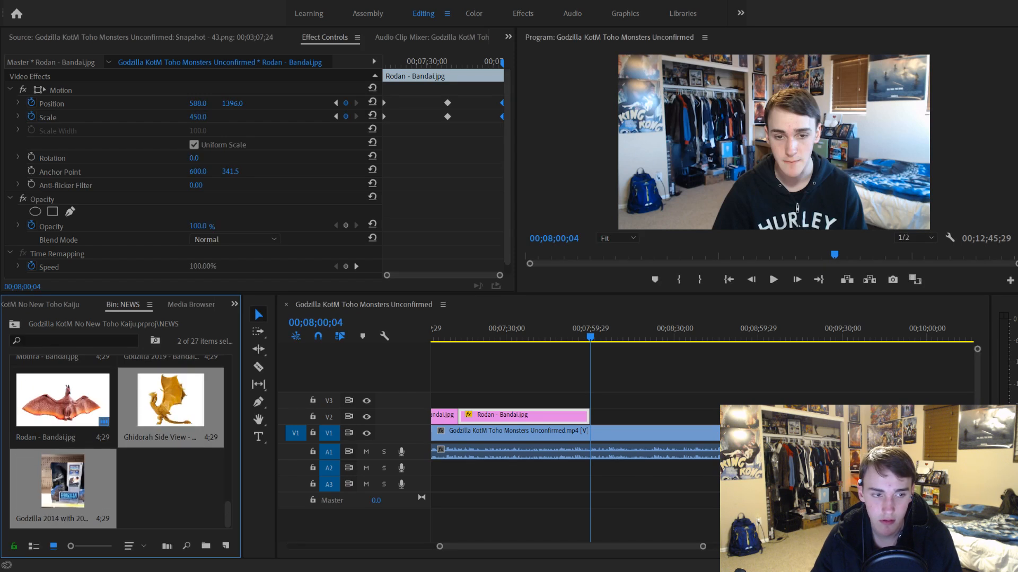
key("ctrl+s")
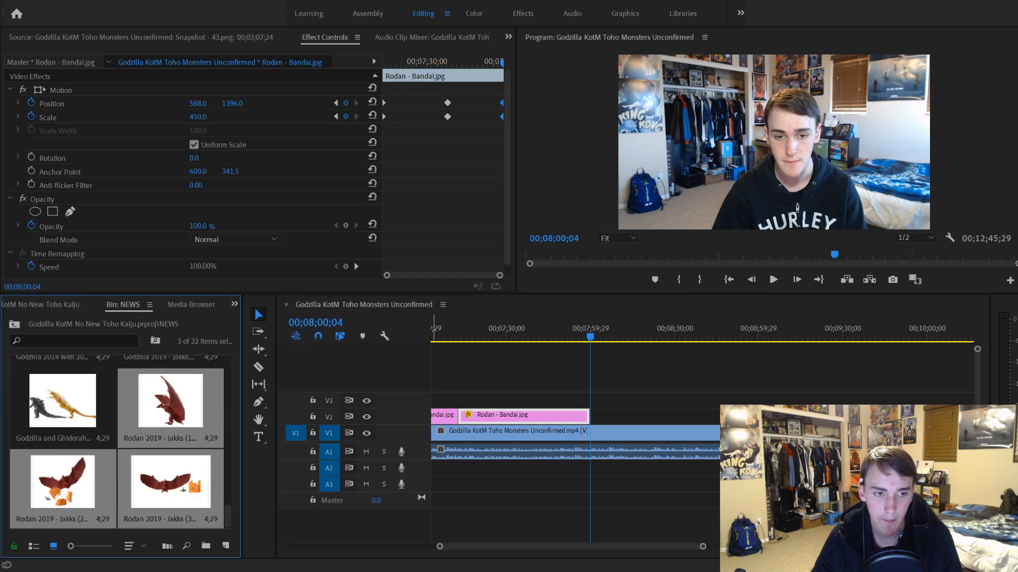
scroll(120, 442, "up", 1)
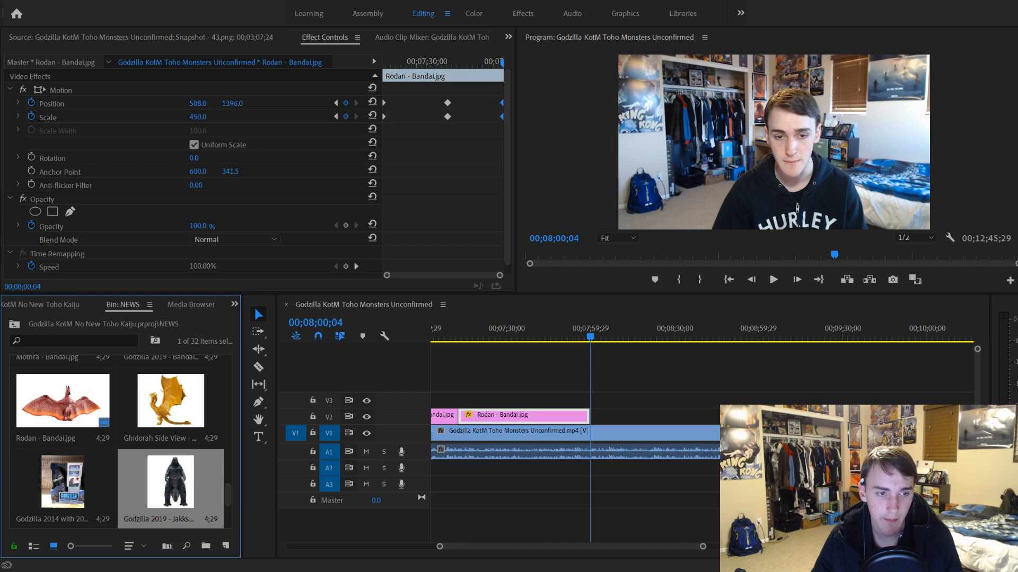
scroll(102, 466, "up", 1)
left_click(169, 479)
Step: Play the narration from 00;07;51;27 past the end of the Rodan clip to 00;08;02;11
left_click_drag(589, 344, 568, 344)
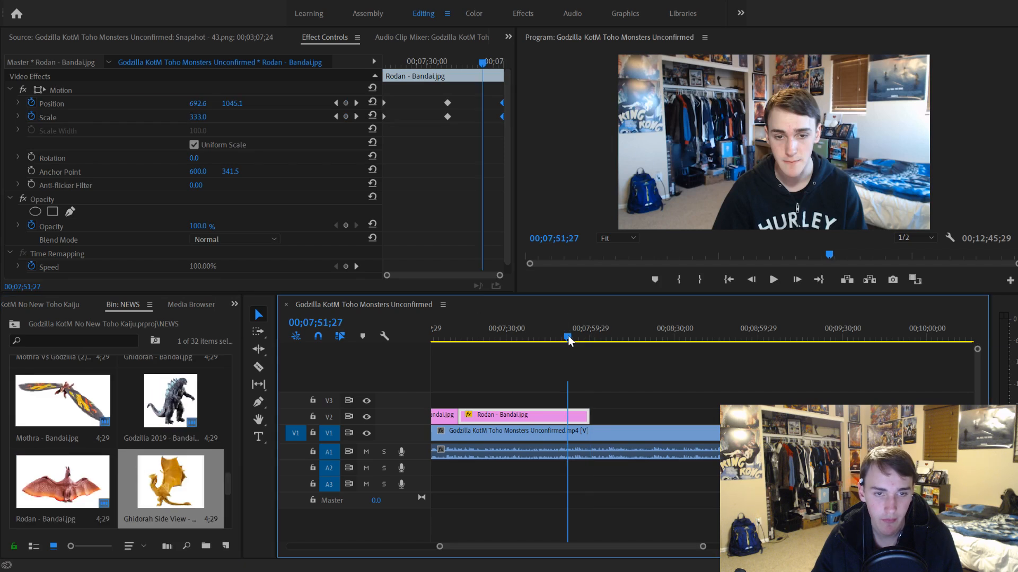
key("space")
scroll(558, 405, "down", 3)
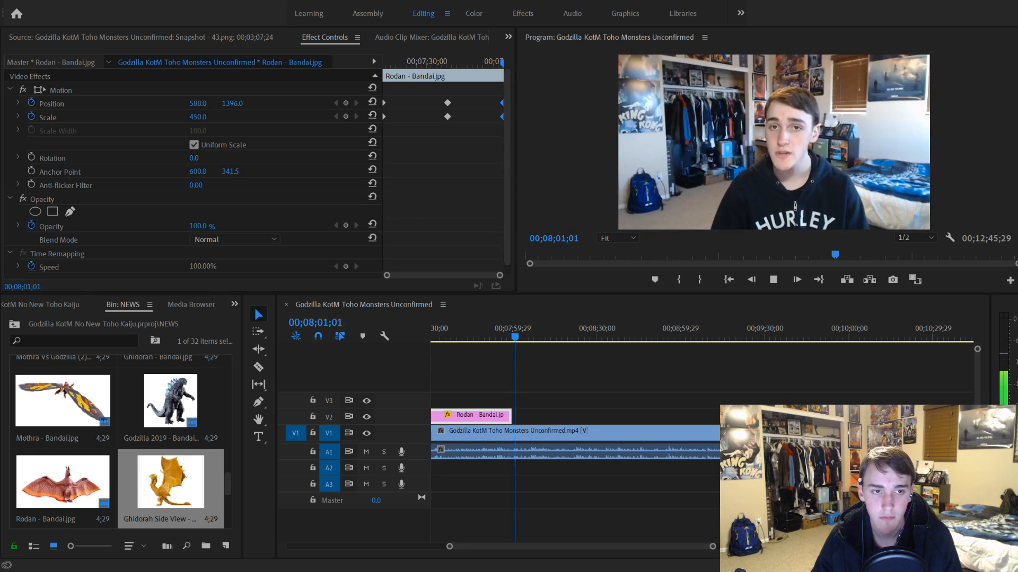
key("space")
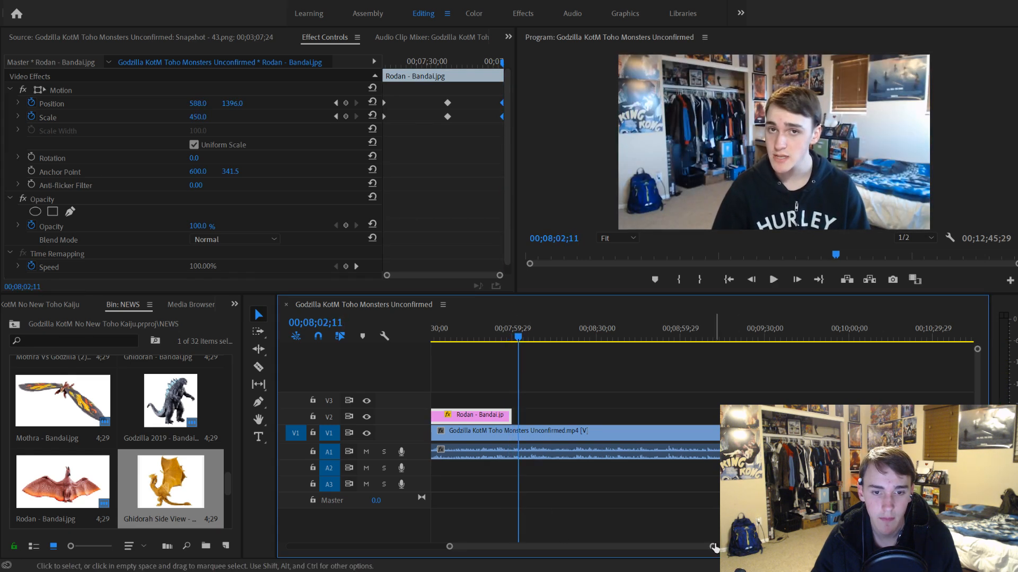
Step: Replay the last seconds of the Rodan clip in close detail to locate the narration break, stopping at 00;08;00;12
left_click_drag(713, 547, 664, 547)
left_click_drag(674, 333, 661, 344)
key("space")
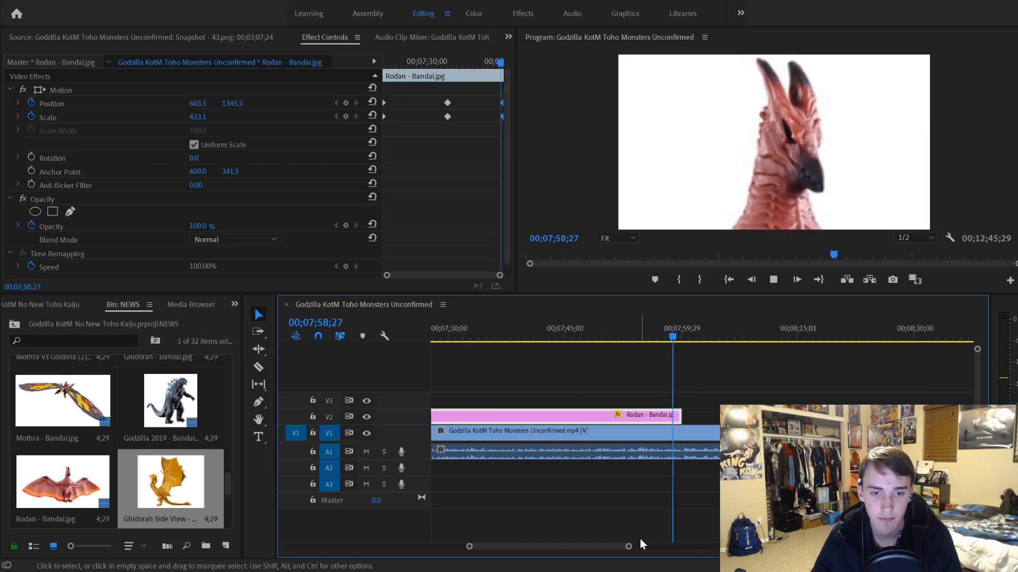
left_click_drag(629, 547, 579, 546)
key("space")
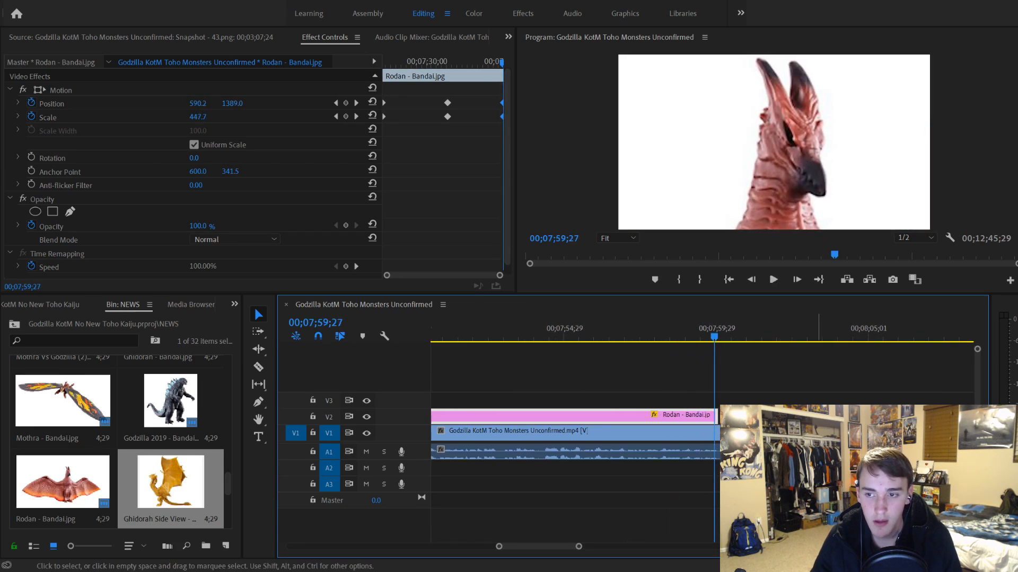
scroll(827, 467, "down", 1)
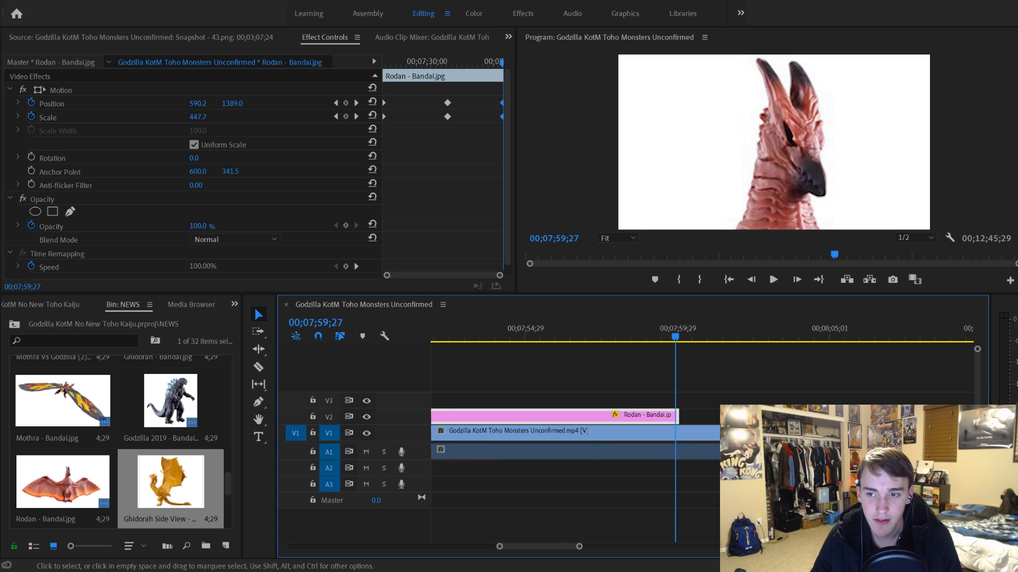
left_click_drag(578, 546, 549, 546)
key("space")
key("space")
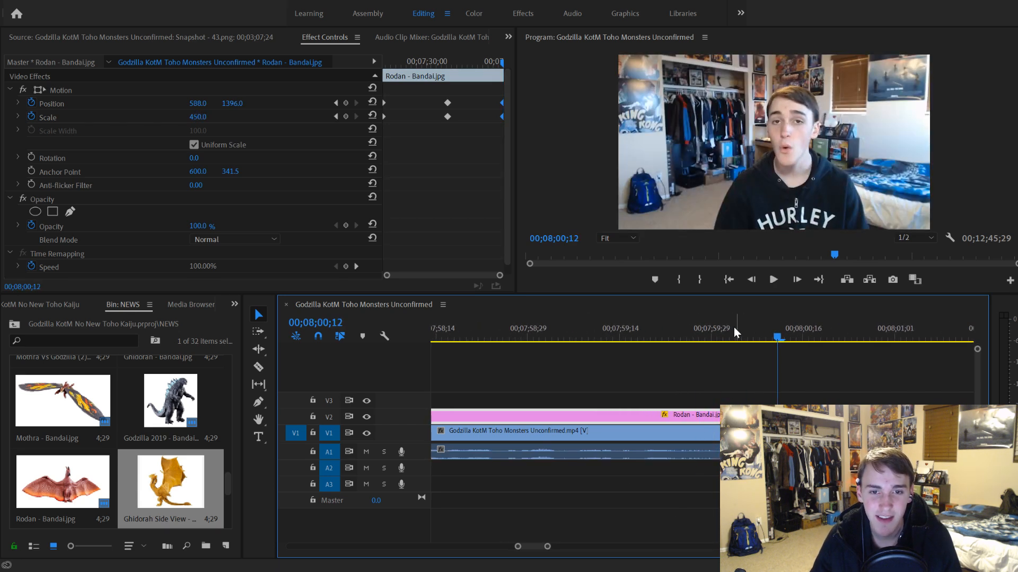
Step: Extend the end of the Rodan clip on V2 to 00;08;00;07 and check the cut back to the talking head
mouse_move(734, 328)
left_mouse_down()
mouse_move(731, 338)
mouse_move(747, 342)
left_mouse_up()
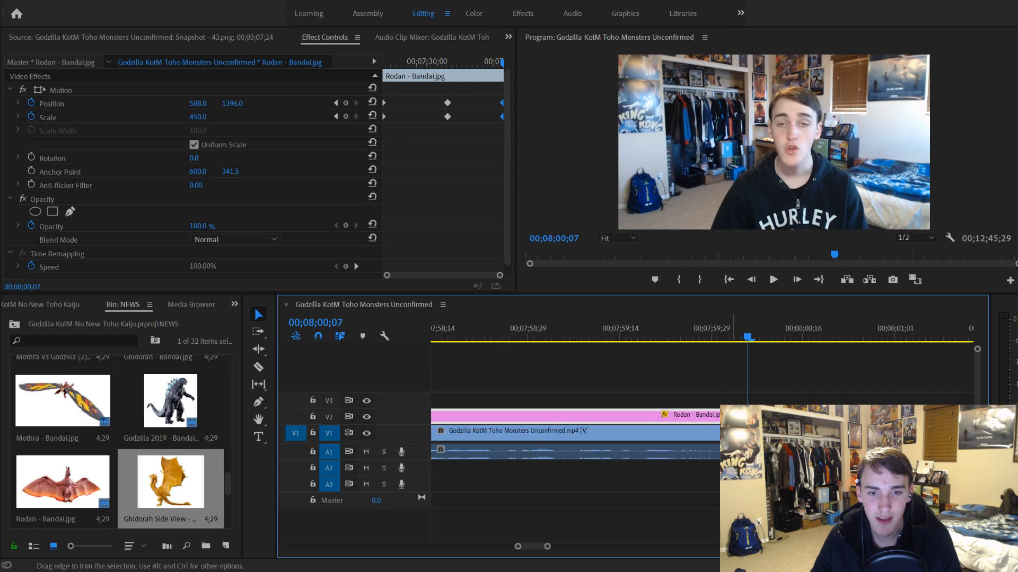
left_click_drag(733, 417, 747, 417)
left_click(701, 333)
key("space")
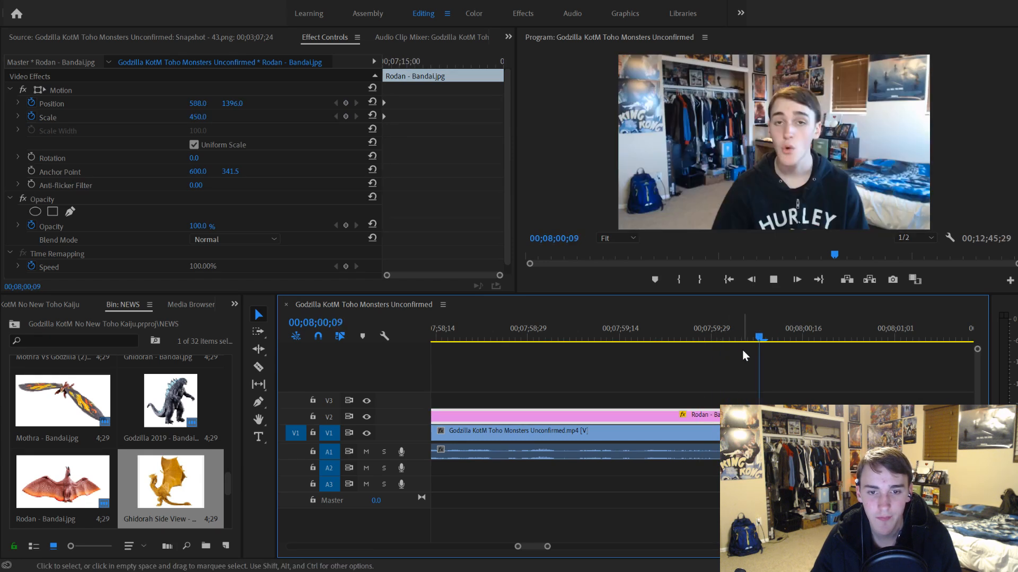
key("space")
left_click(753, 334)
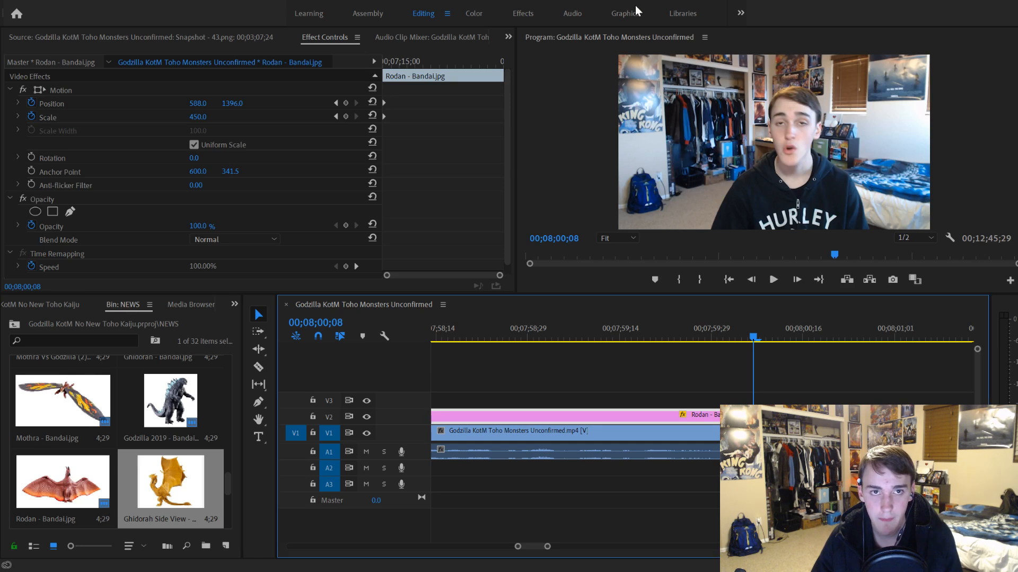
Step: Play the narration from 00;08;00;08 to about 00;08;18;21 with a wider timeline view to find where the next figure image belongs
left_click(674, 339)
key("space")
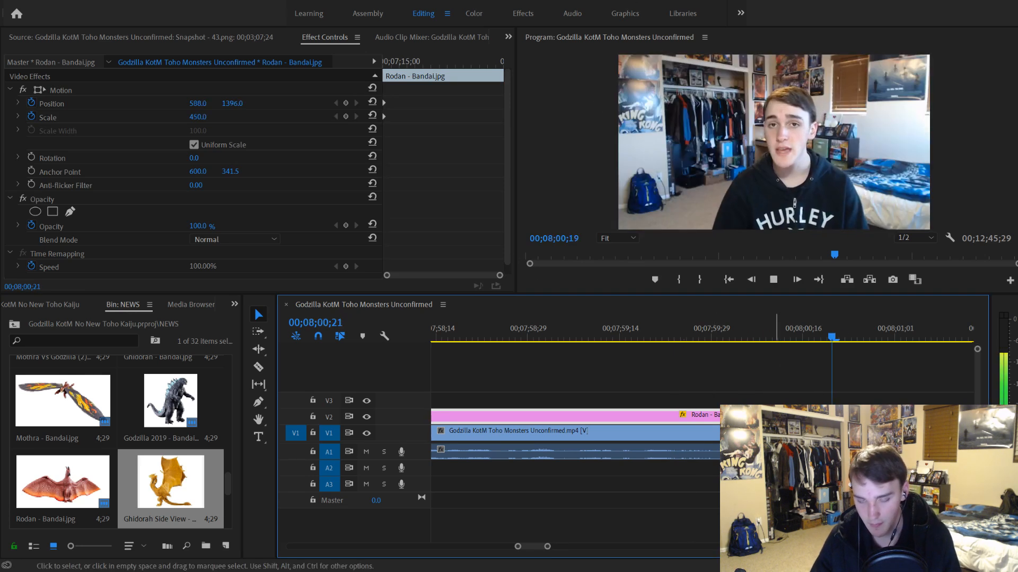
left_click_drag(548, 547, 584, 548)
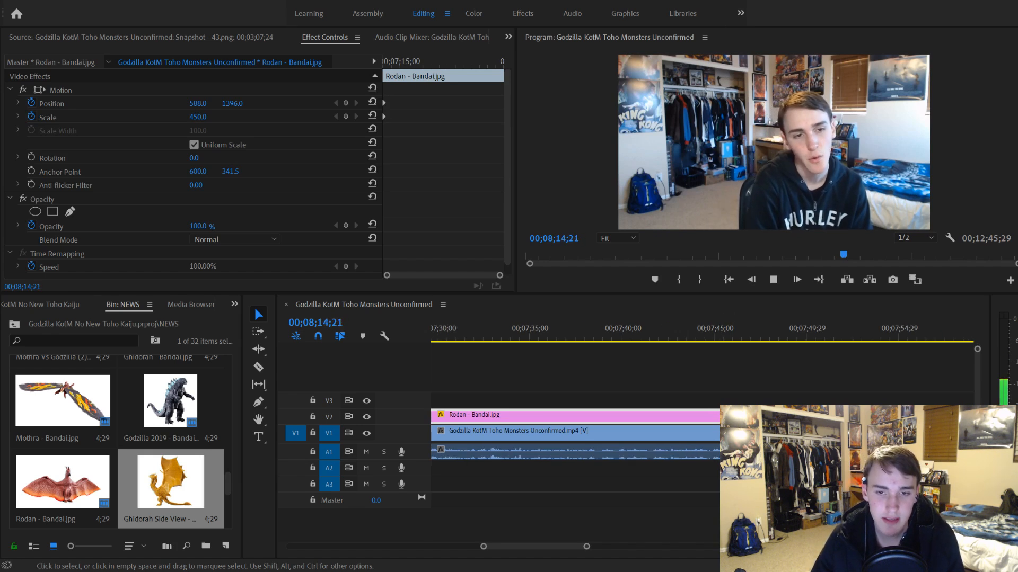
left_click_drag(586, 546, 625, 547)
scroll(582, 498, "down", 8)
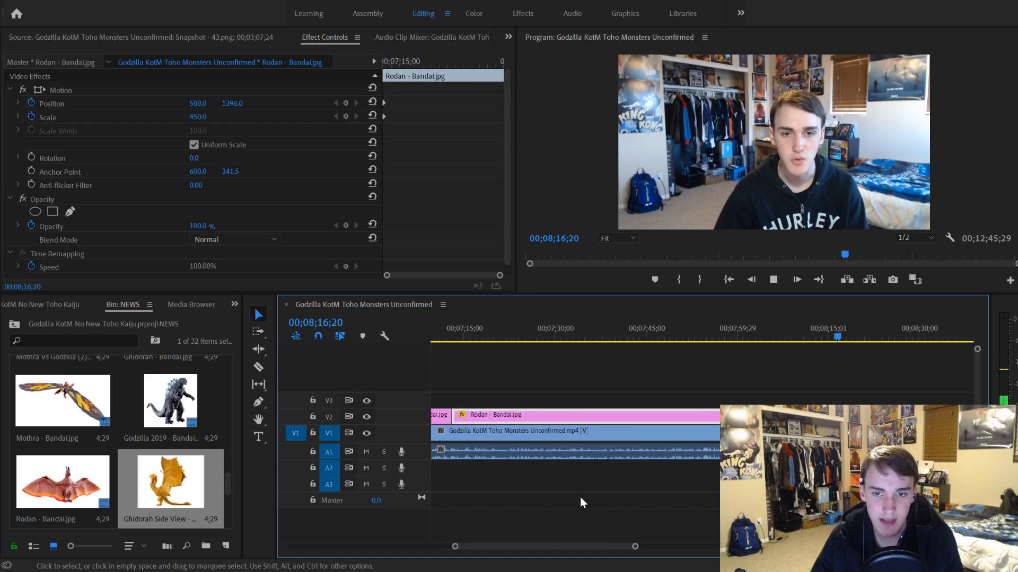
scroll(577, 475, "down", 5)
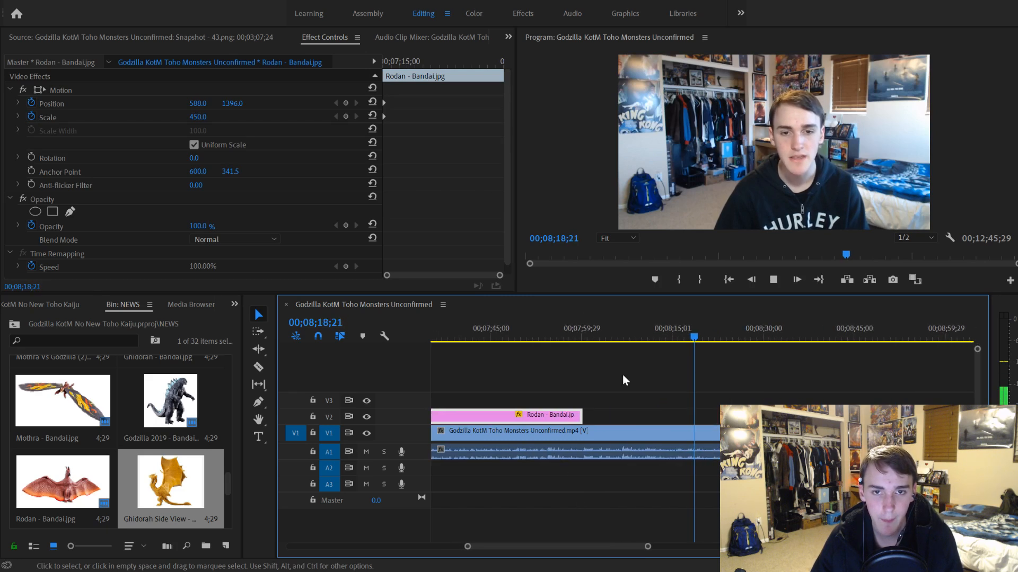
Step: Replay the narration from just after the Rodan clip to about 00;08;09;07 to locate the Ghidorah cue
left_click(591, 331)
scroll(615, 393, "down", 3)
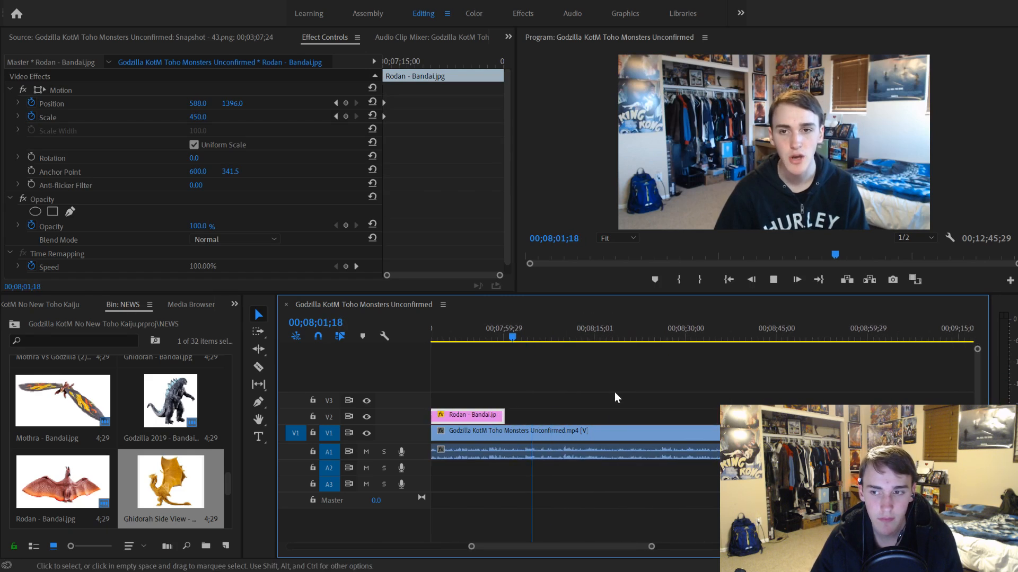
key("space")
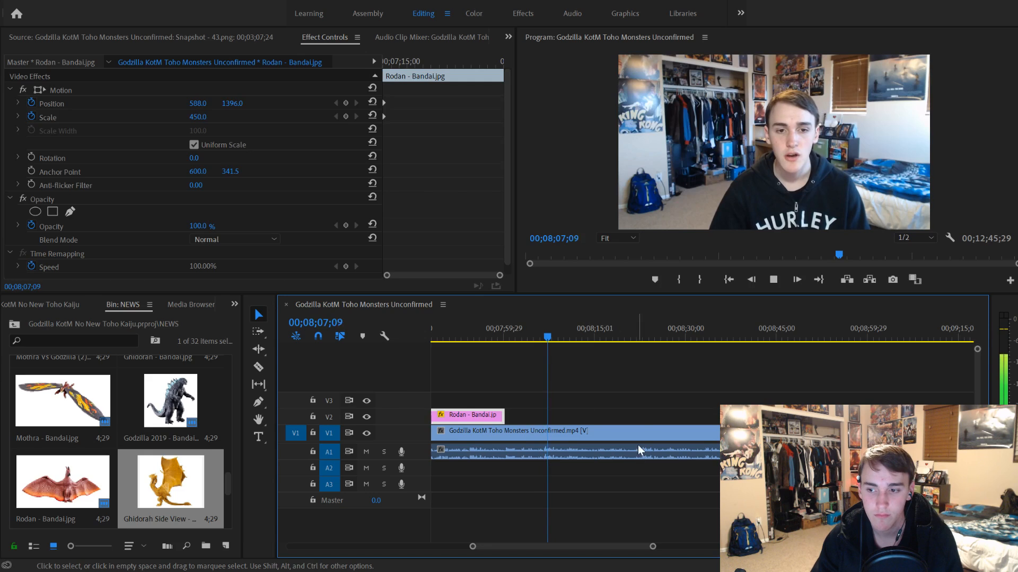
key("space")
key("space")
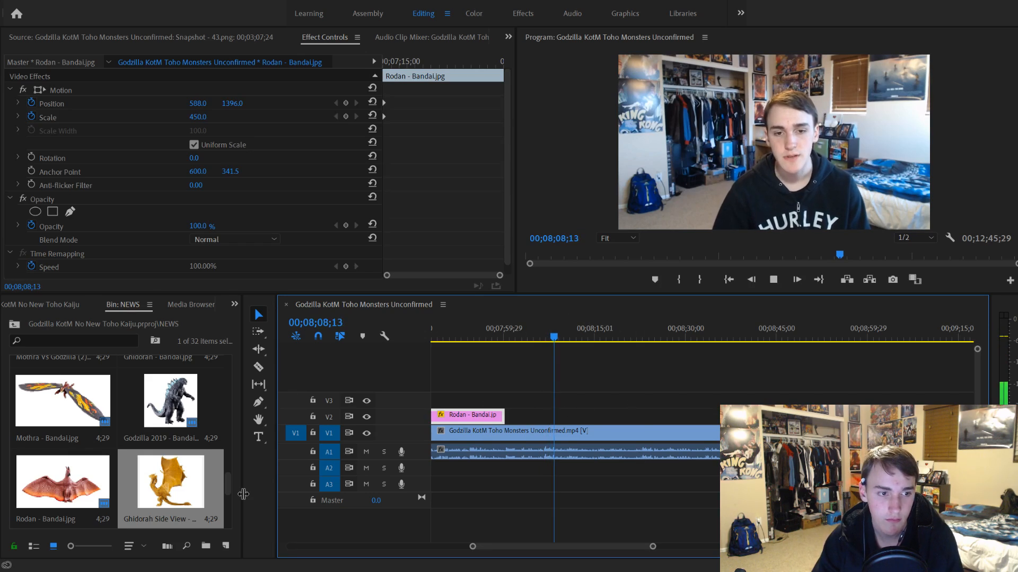
Step: Place Ghidorah Side View - Jakks.jpg on V2 at 00;08;09;02 and fit the image to the frame size
left_click_drag(182, 496, 570, 421)
left_click(583, 417)
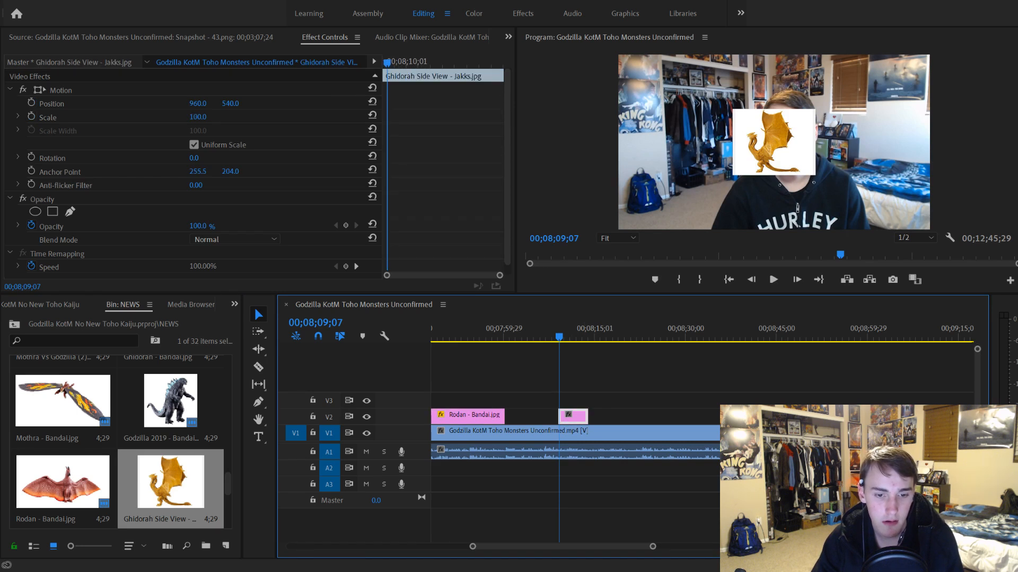
left_click(633, 530)
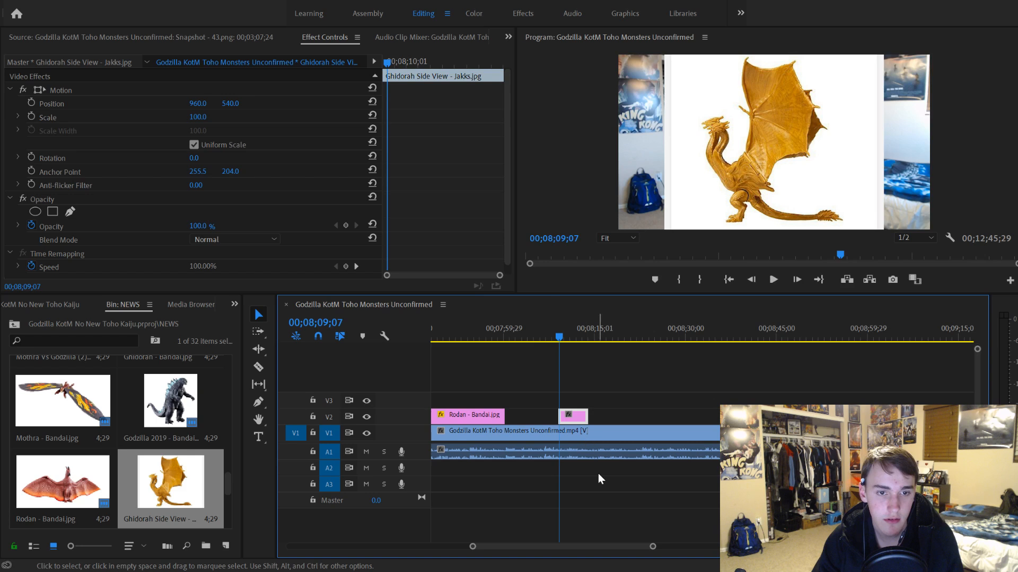
left_click_drag(653, 551, 632, 547)
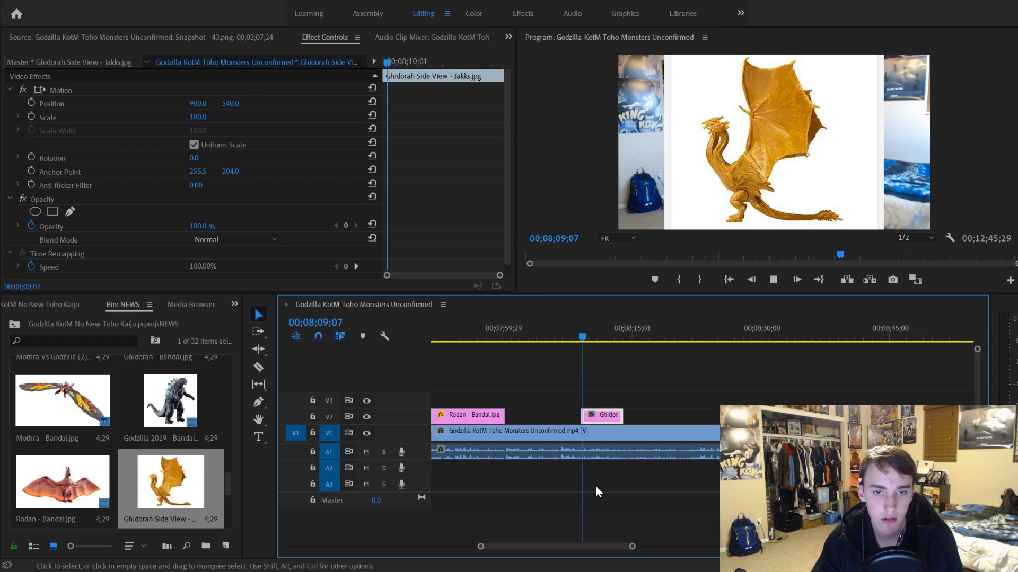
Step: Keyframe the Ghidorah clip's scale from 100 at its start to 204 at 00;08;10;24
key("space")
key("space")
left_click_drag(412, 63, 377, 65)
left_click(31, 116)
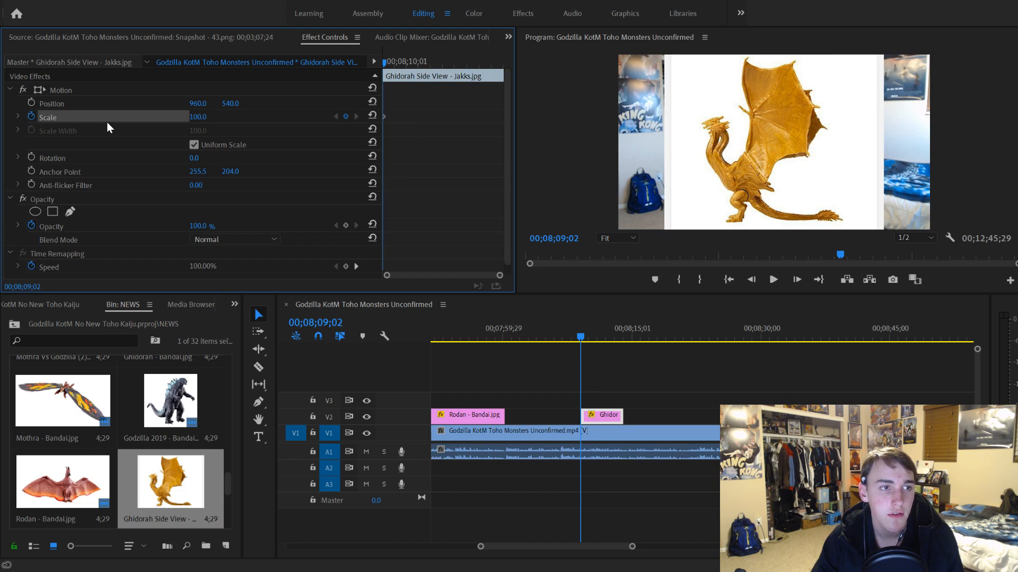
key("space")
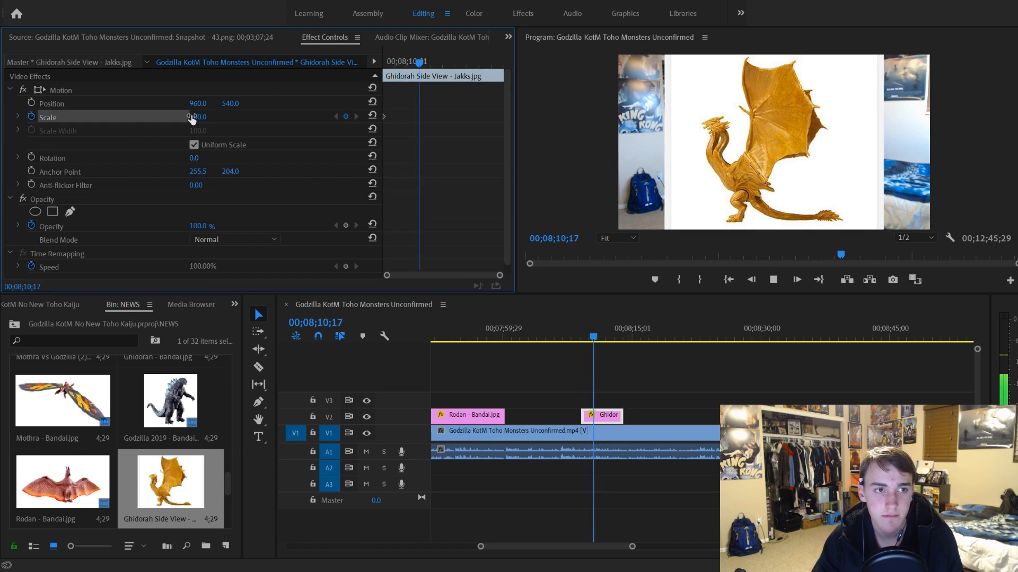
key("space")
left_click_drag(199, 117, 254, 117)
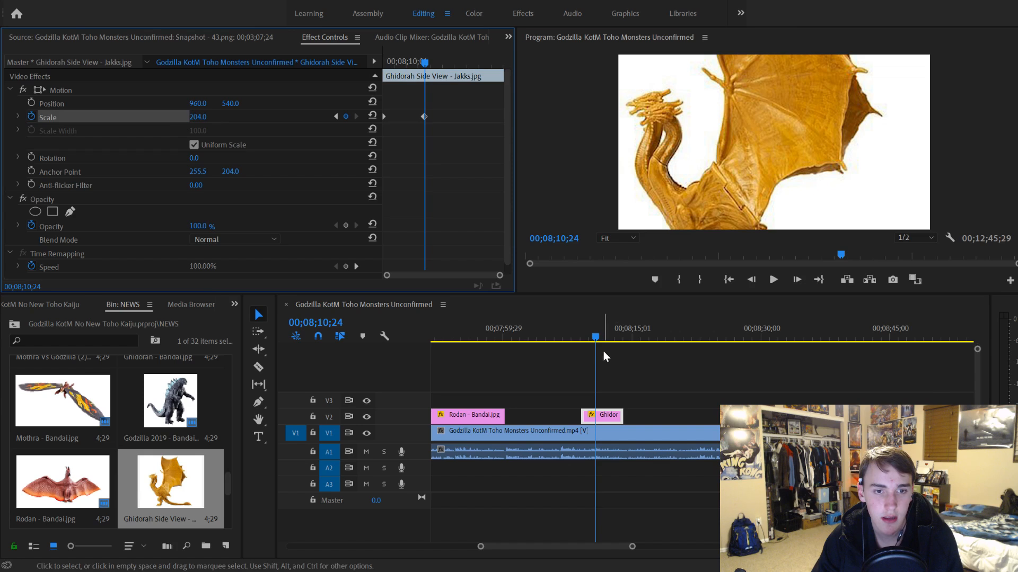
Step: Extend the end of the Ghidorah clip on V2 and move its 204 scale keyframe to the new clip end
left_click_drag(596, 337, 592, 337)
left_click_drag(424, 117, 502, 117)
left_click_drag(623, 415, 678, 415)
left_click_drag(434, 117, 501, 117)
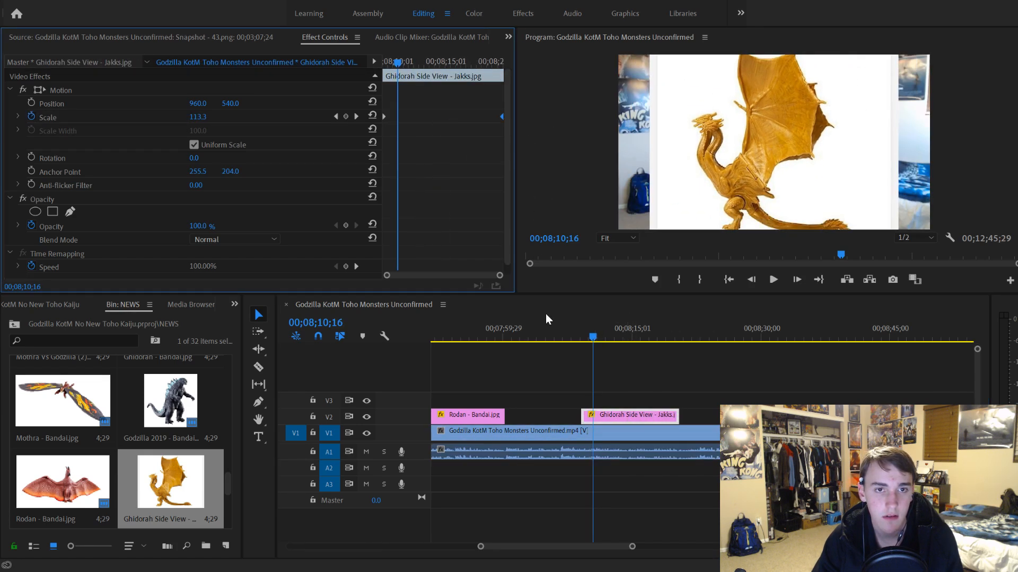
Step: Move the Ghidorah clip's ending scale keyframe to 00;08;11;27 and trim the clip's end to that point
key("space")
scroll(673, 456, "right", 2)
key("space")
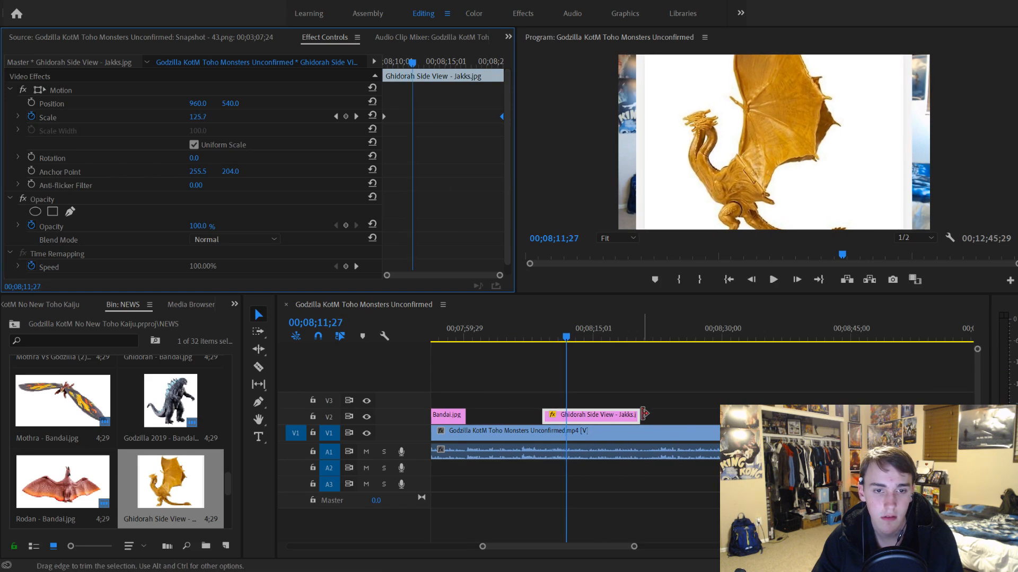
left_click_drag(501, 117, 417, 116)
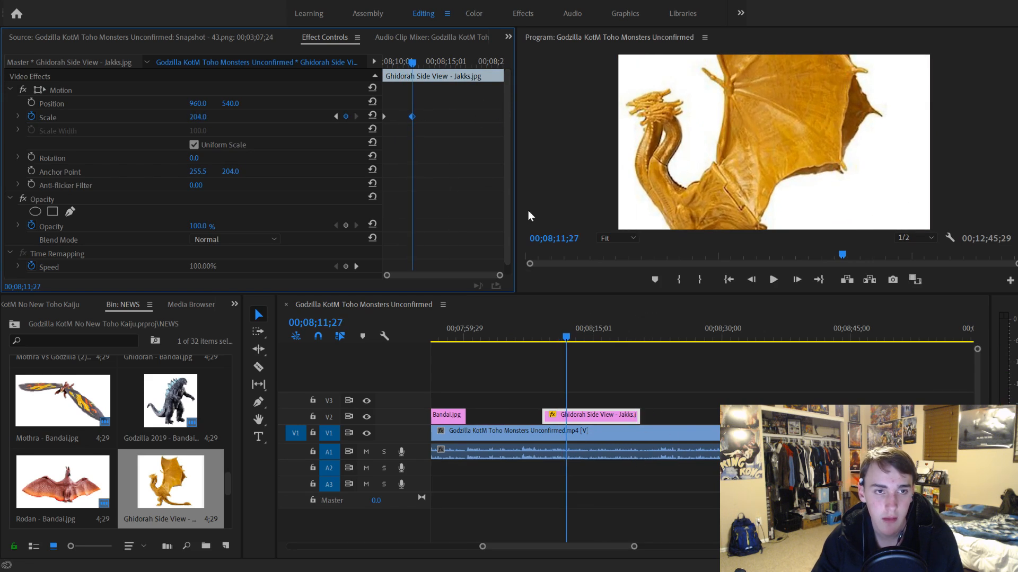
left_click_drag(638, 416, 560, 417)
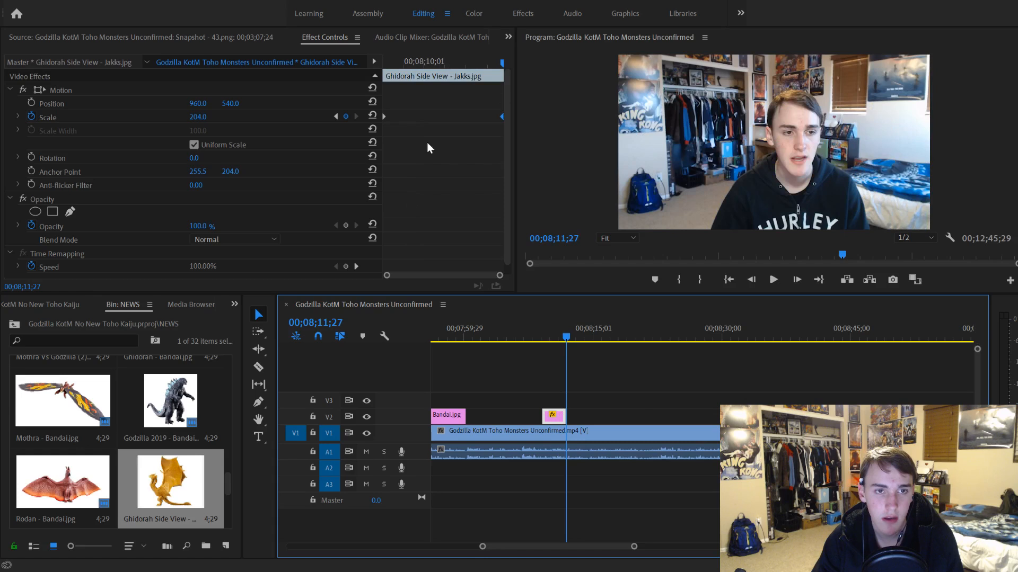
Step: Place Godzilla 2019 - Jakks.jpg on V2 directly after the Ghidorah clip at 00;08;11;27 and fit it to the frame size
scroll(138, 477, "down", 2)
mouse_move(74, 487)
left_mouse_down()
mouse_move(588, 442)
mouse_move(78, 493)
left_mouse_up()
left_click_drag(183, 488, 583, 419)
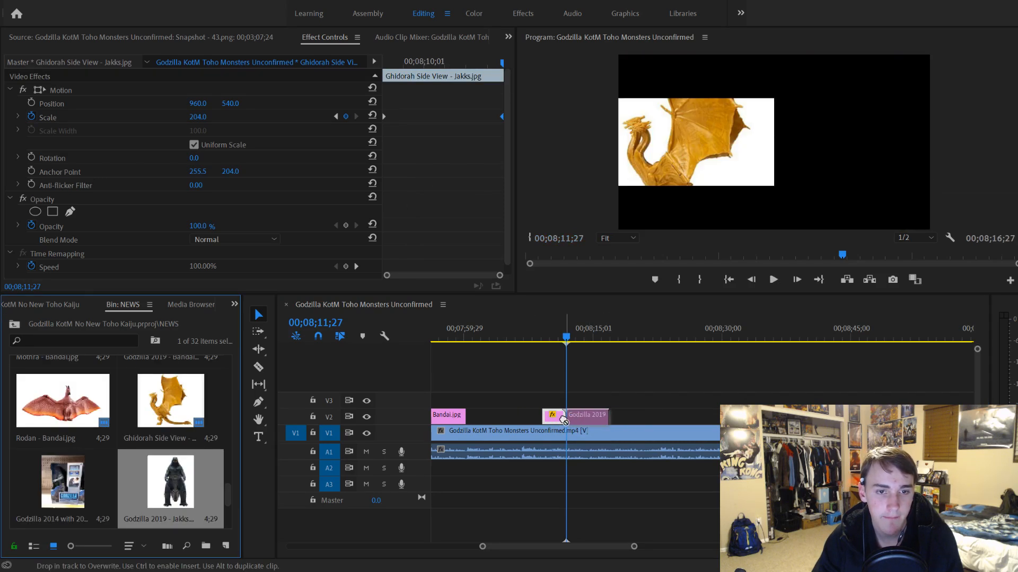
left_click(584, 415)
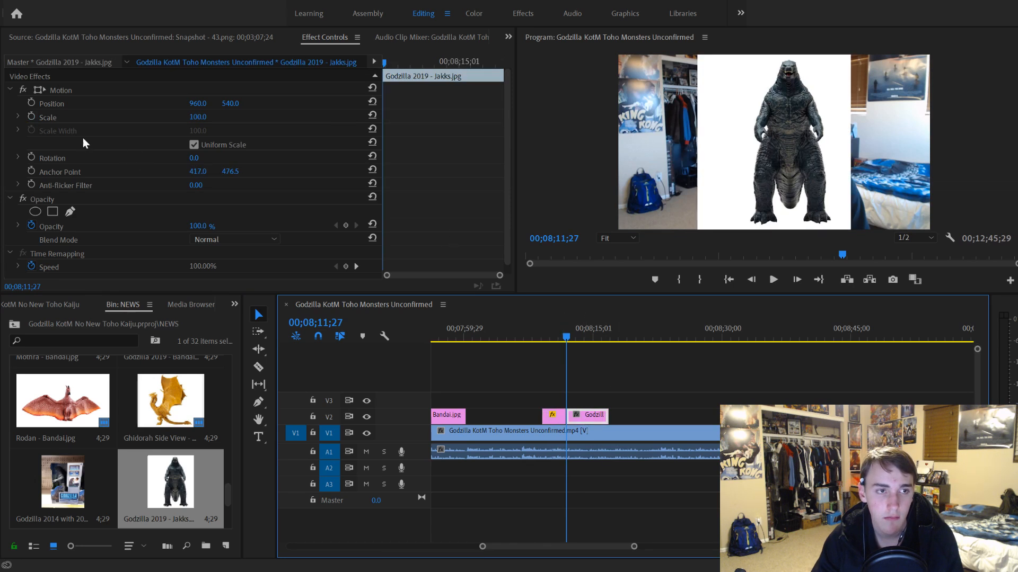
Step: Set starting keyframes on the Godzilla 2019 clip with scale 360 and position 960, 1824 to frame Godzilla's head
left_click(31, 117)
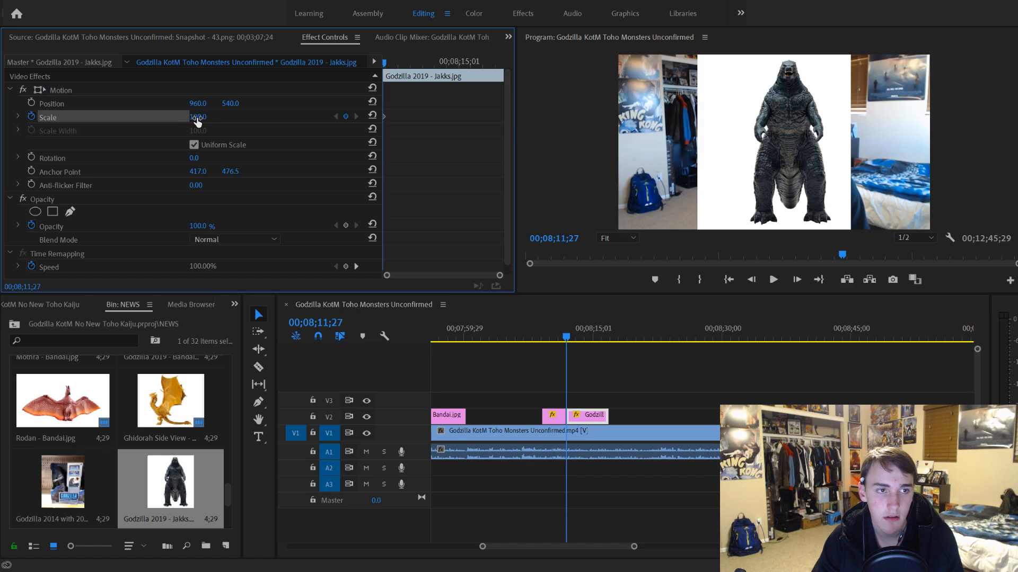
left_click_drag(197, 117, 334, 117)
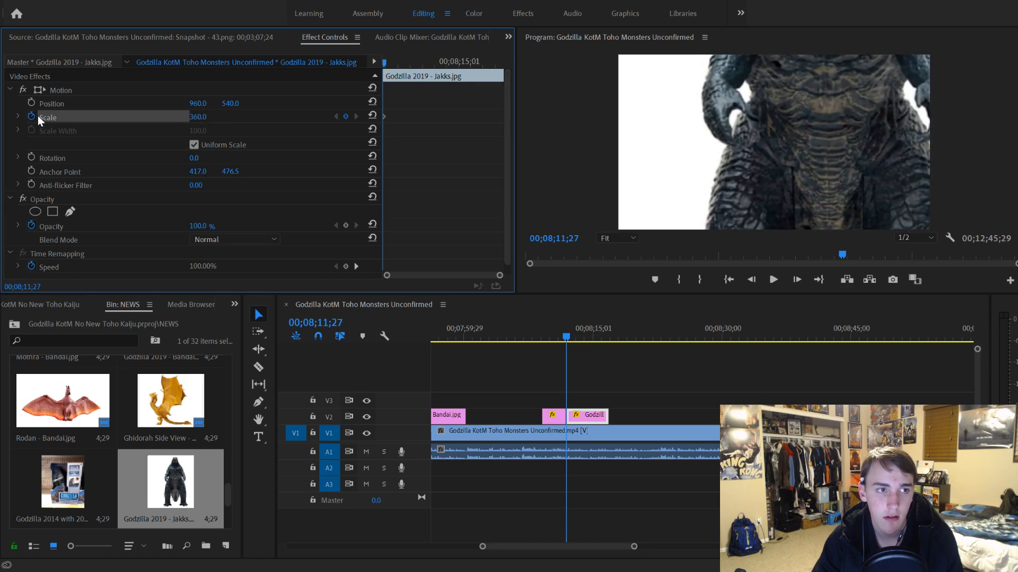
left_click(30, 103)
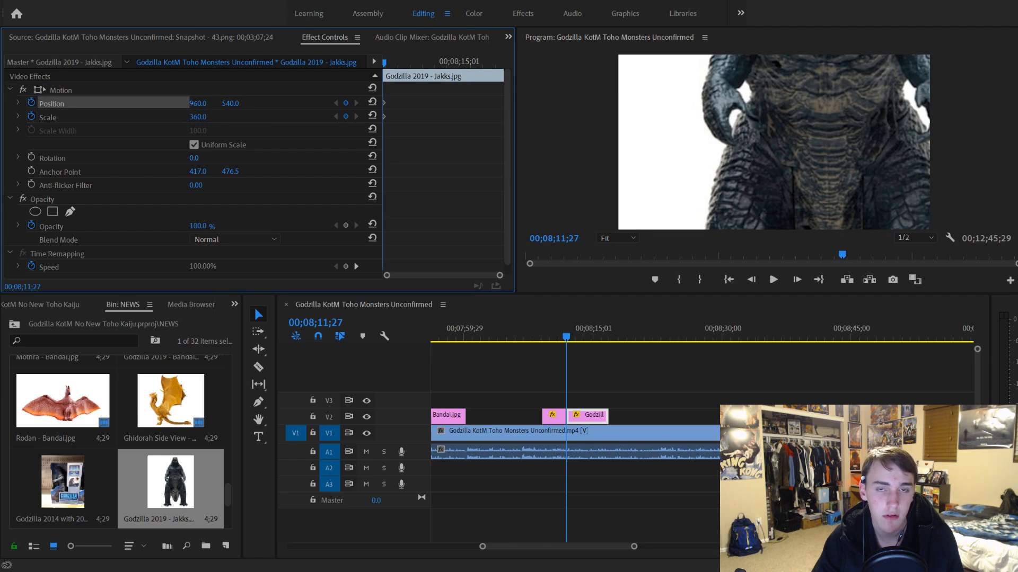
left_click_drag(230, 103, 648, 282)
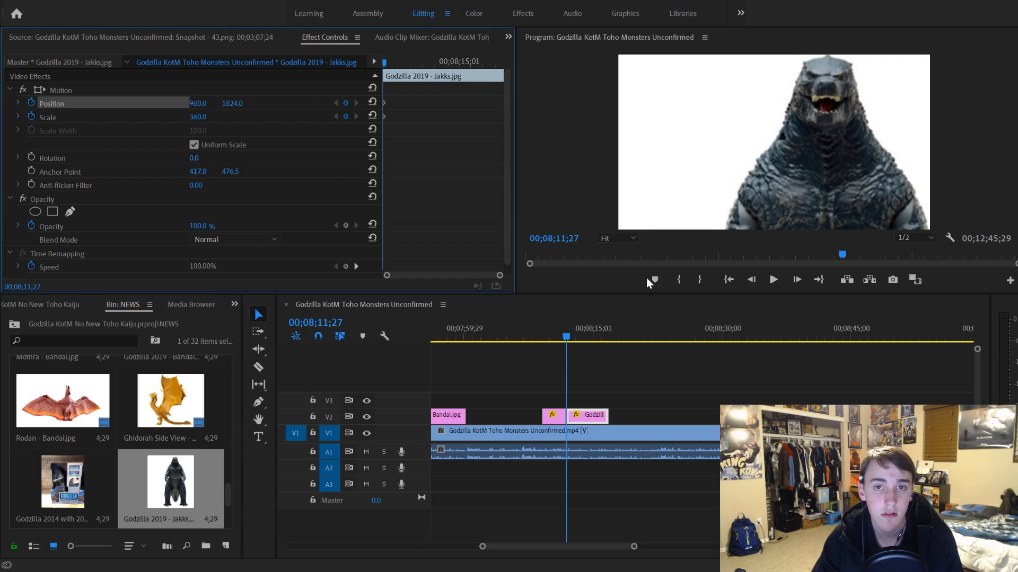
Step: Add keyframes to the Godzilla 2019 clip at 00;08;14;18 with vertical position 540 and scale 100
left_click_drag(565, 338, 589, 342)
left_click(222, 106)
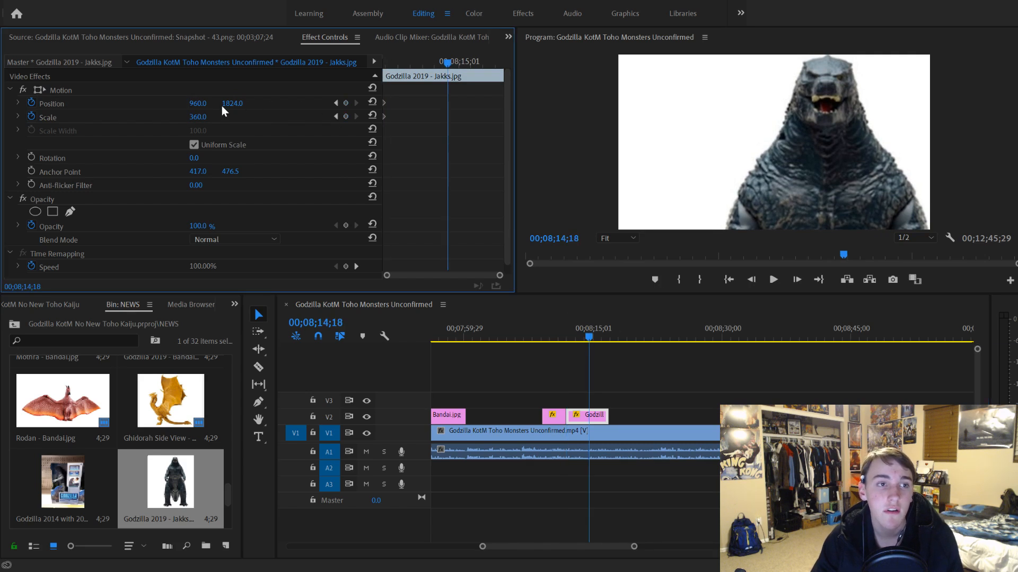
left_click(233, 104)
type("540")
key("Return")
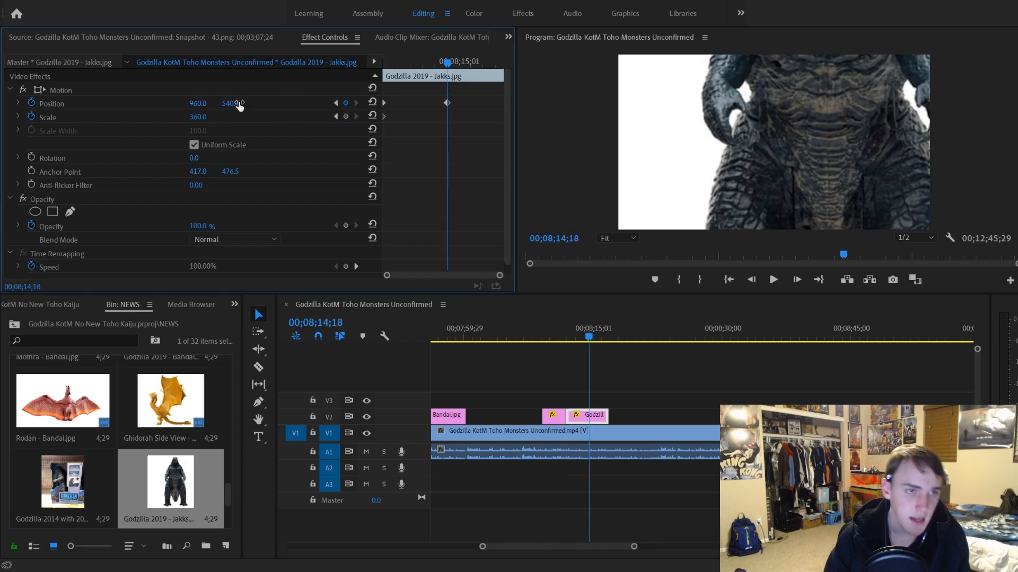
left_click(204, 116)
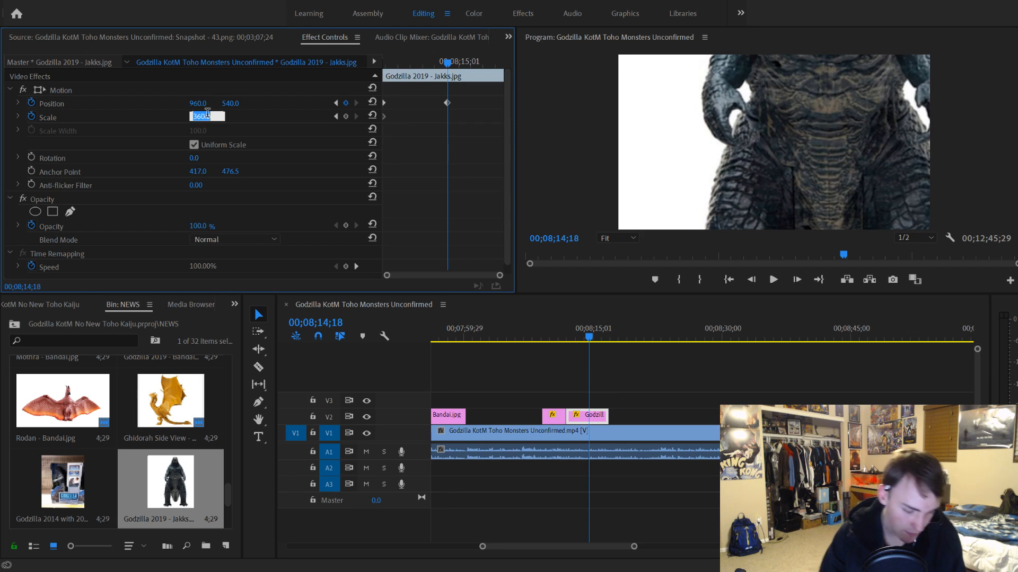
type("100")
key("Return")
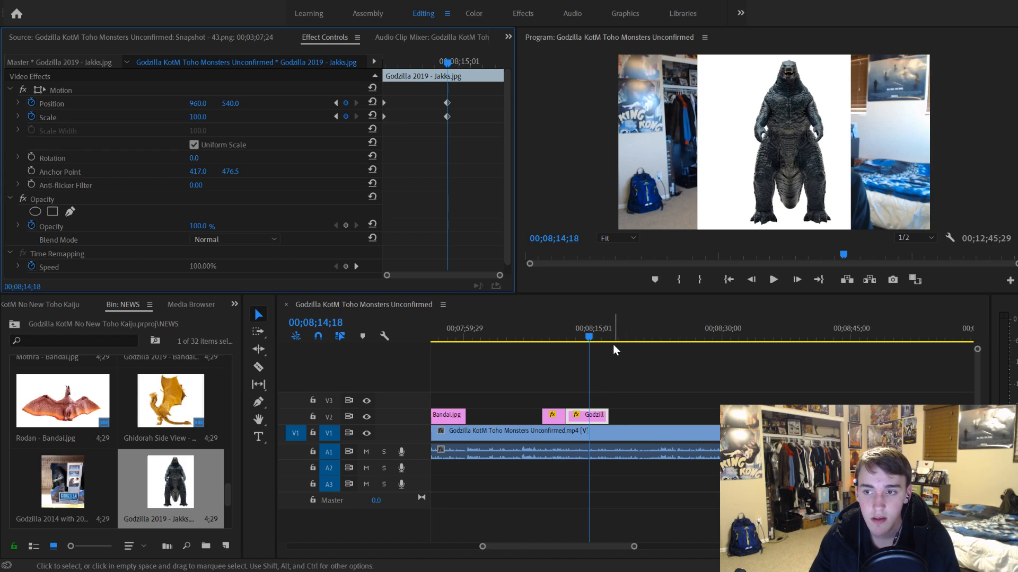
Step: Extend the end of the Godzilla 2019 clip on V2 and move its second position and scale keyframes to the clip's end
key("space")
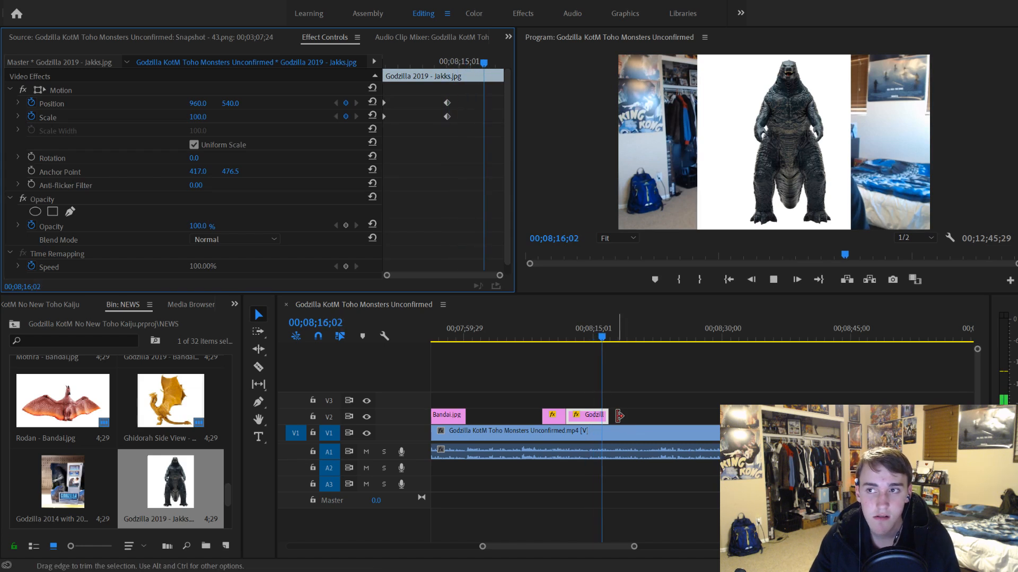
left_click_drag(606, 416, 763, 418)
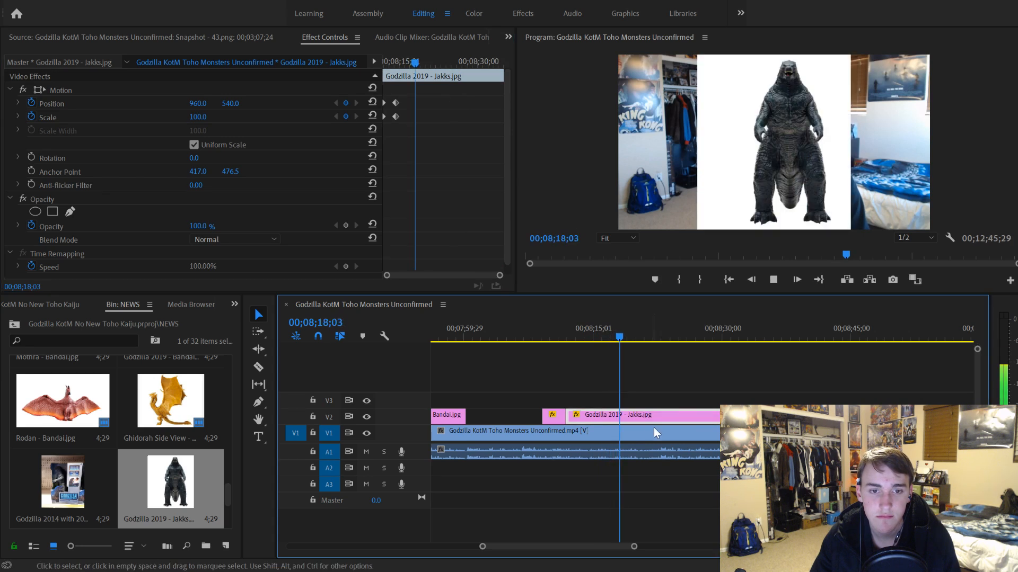
left_click_drag(396, 102, 506, 130)
left_click(407, 102)
left_click_drag(408, 104, 501, 103)
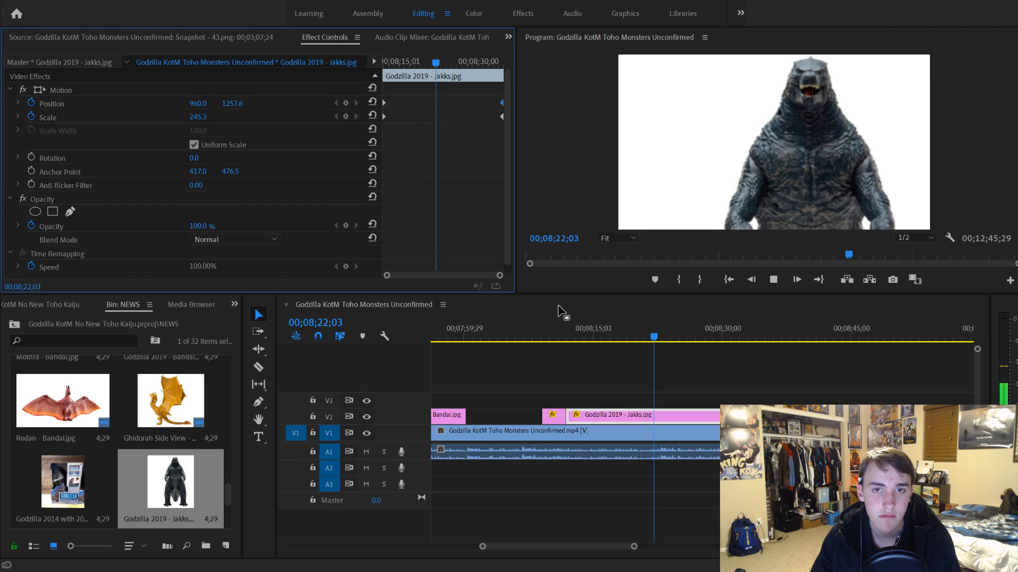
Step: Move the Godzilla 2019 clip's ending position and scale keyframes to 00;08;23;13 and trim the clip's end there
key("space")
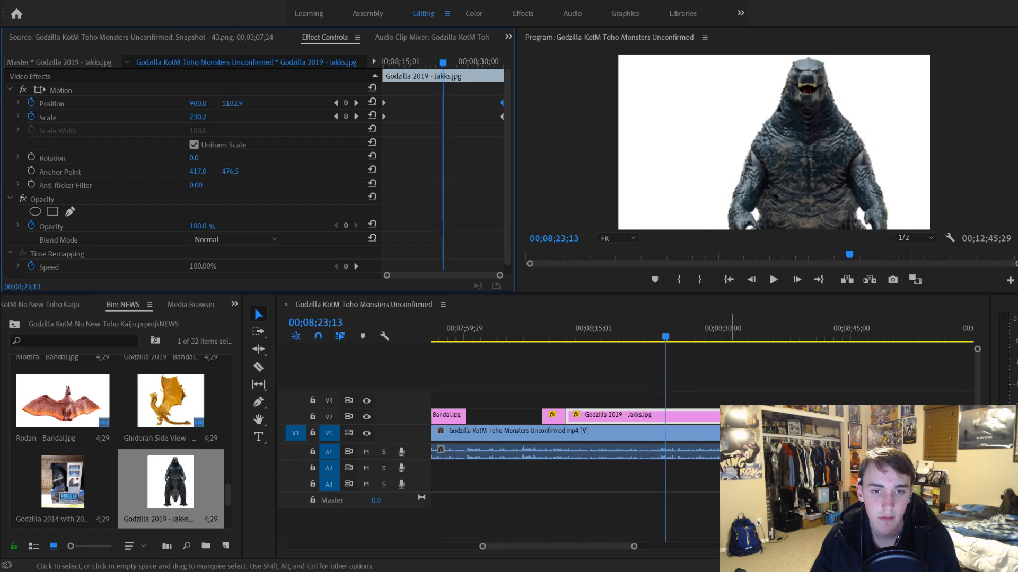
left_click_drag(503, 112, 443, 112)
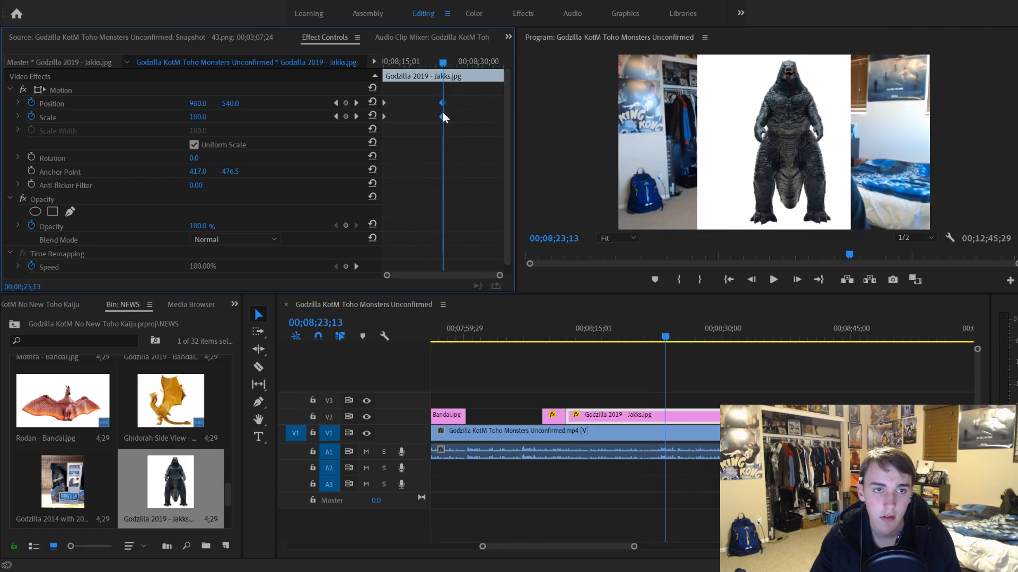
left_click_drag(663, 430, 664, 424)
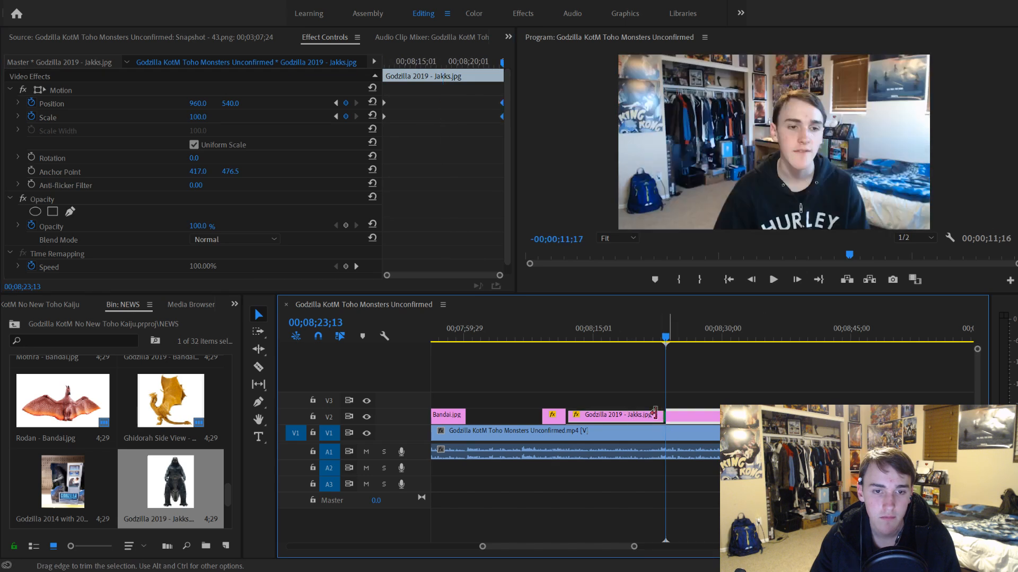
Step: Place Godzilla and Ghidorah - Jakks.jpg on V2 directly after the Godzilla 2019 clip, fitted to the frame size, and extend its end
key("space")
scroll(101, 477, "down", 1)
key("space")
left_click_drag(101, 474, 702, 418)
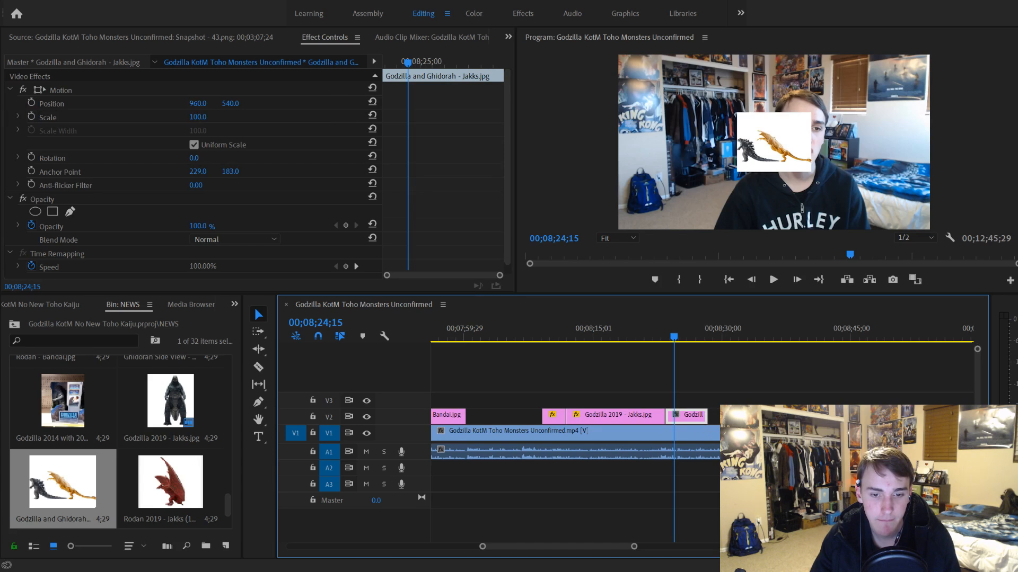
left_click(749, 443)
left_click_drag(707, 417, 800, 417)
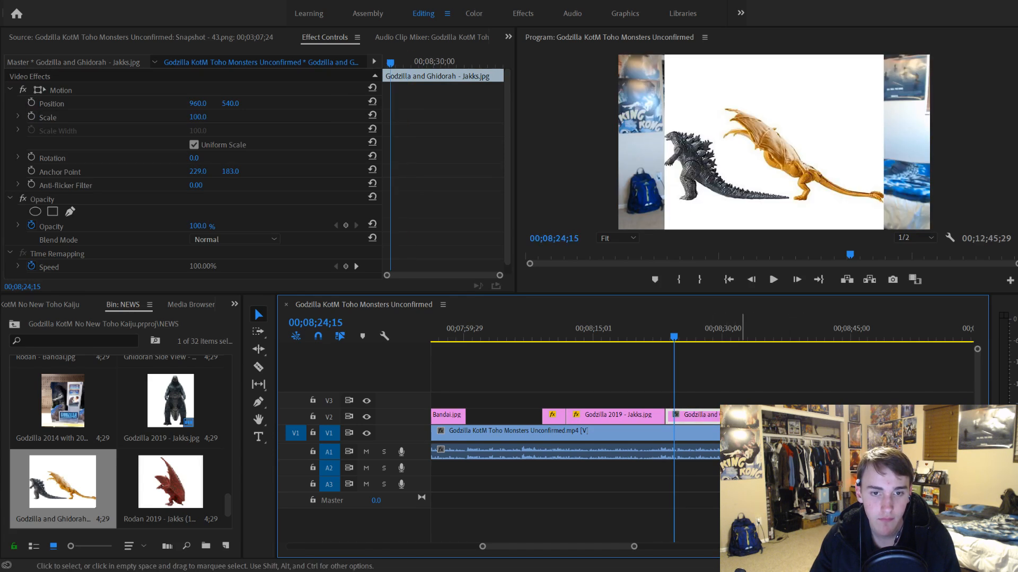
Step: Keyframe the Godzilla and Ghidorah clip's scale from 100 at its start to 188 at 00;08;29;24
left_click(387, 102)
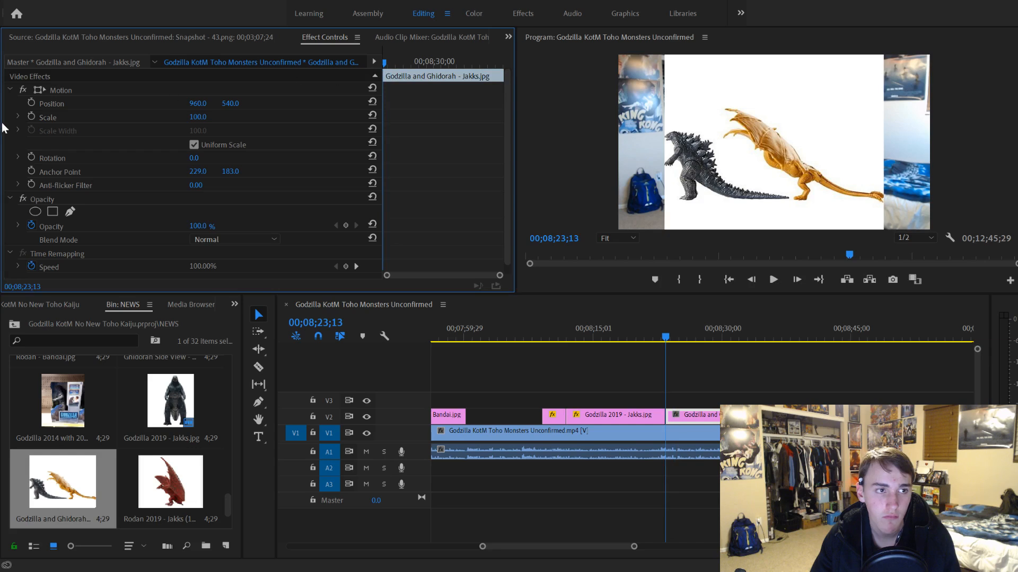
left_click(31, 117)
left_click(430, 64)
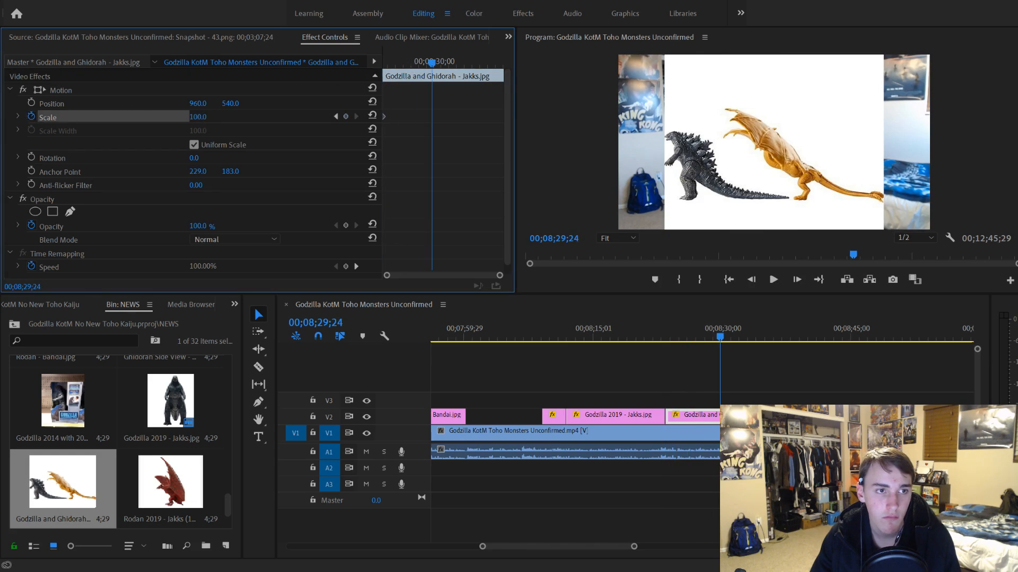
left_click_drag(198, 117, 245, 117)
Step: Keyframe the Godzilla and Ghidorah clip's horizontal position from 960 at its start to about 1110 at 00;08;28;04
left_click(385, 63)
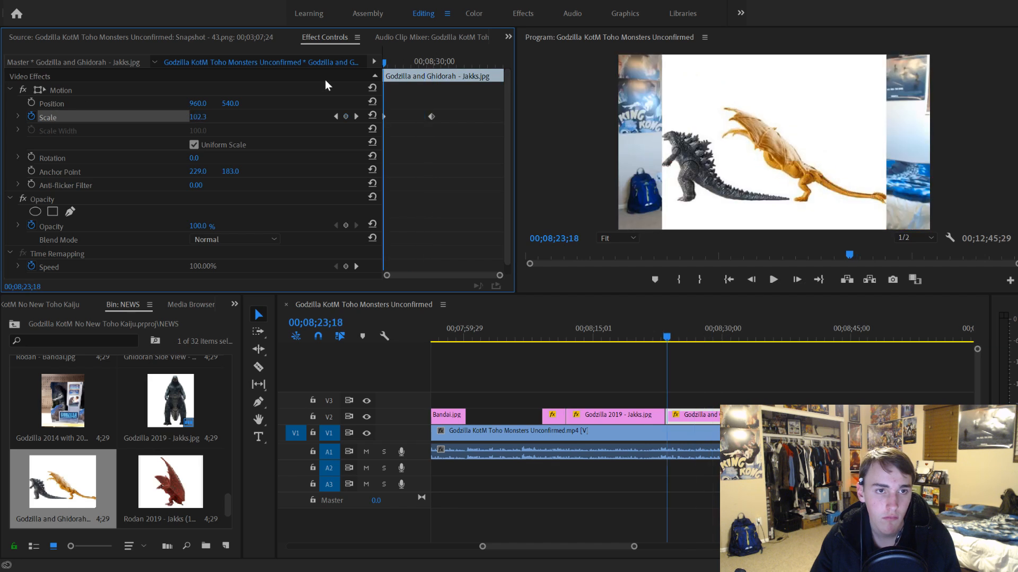
left_click(32, 103)
left_click(385, 63)
left_click_drag(386, 63, 422, 78)
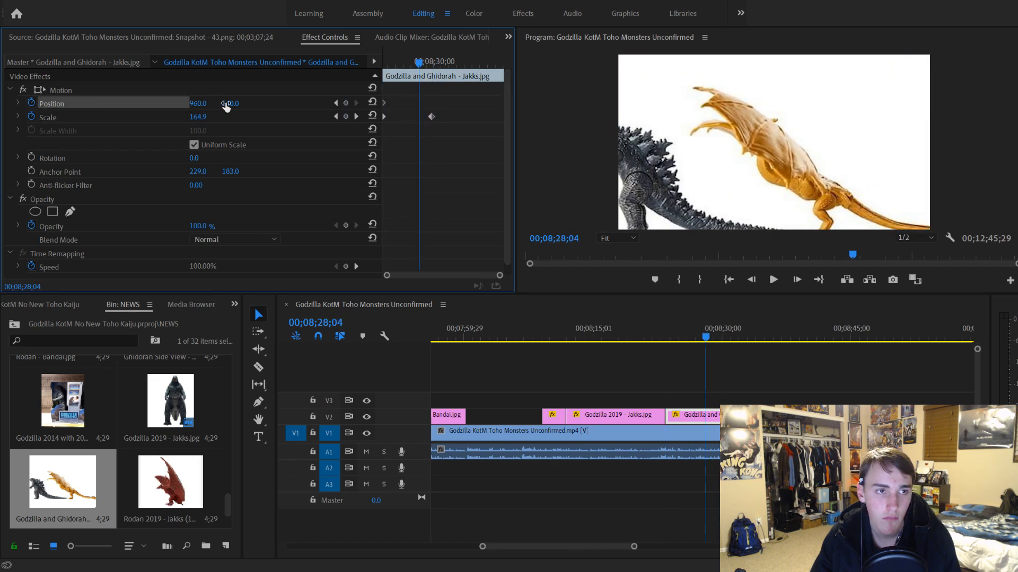
left_click_drag(198, 103, 271, 103)
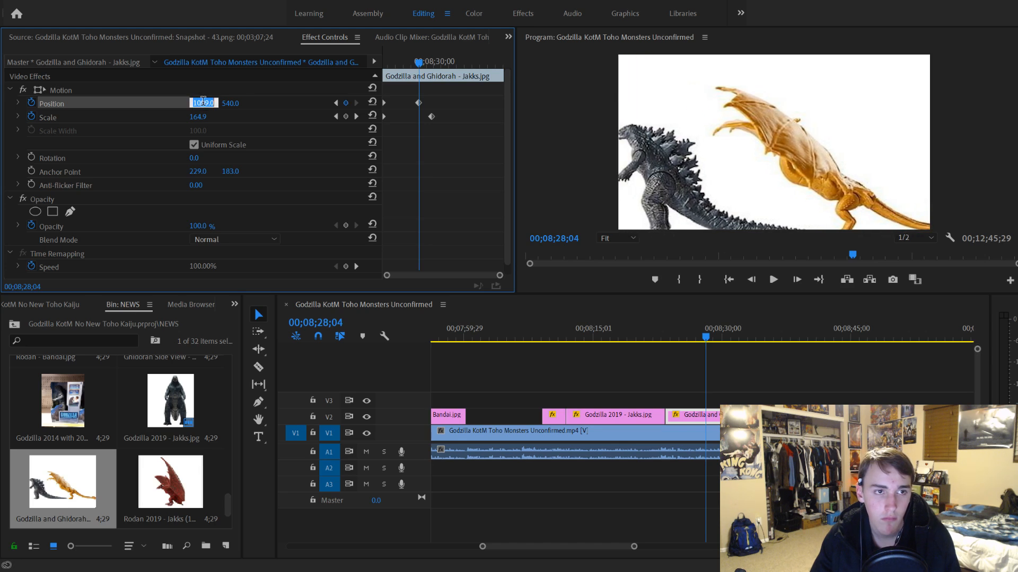
key("Return")
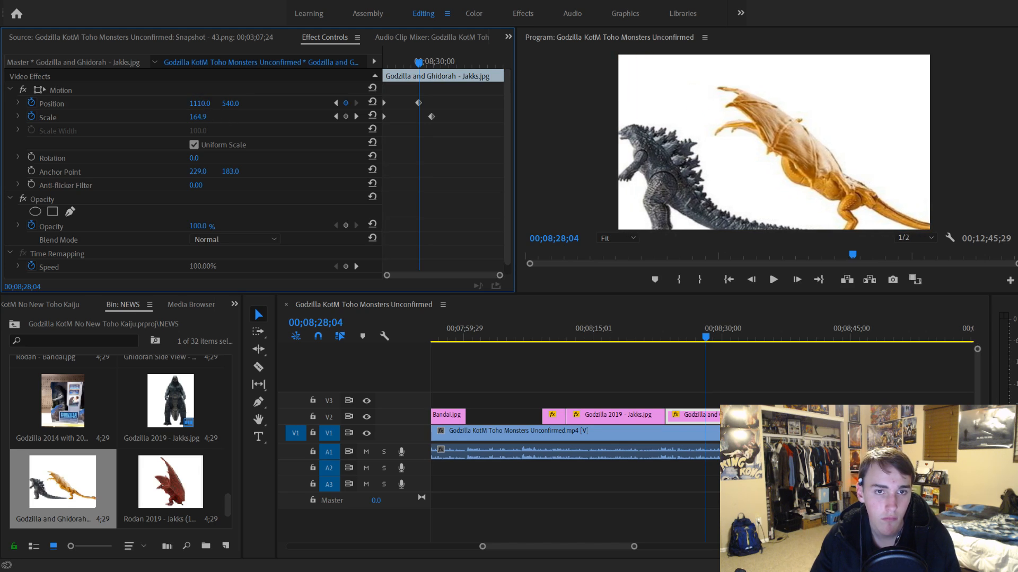
Step: Move the Godzilla and Ghidorah clip's ending position and scale keyframes to 00;08;28;26 and trim the clip's end there
left_click(654, 334)
key("space")
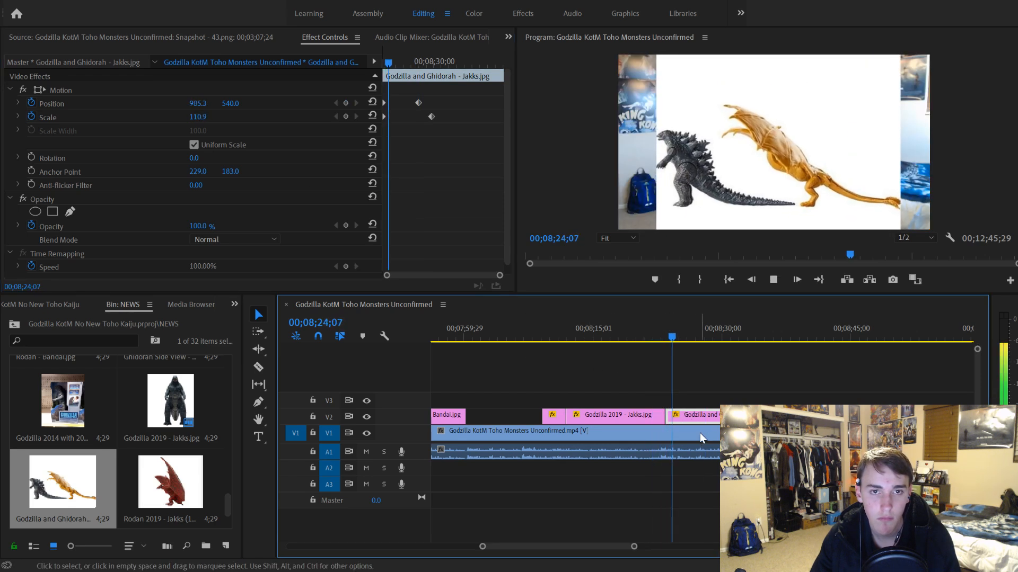
left_click_drag(637, 546, 622, 547)
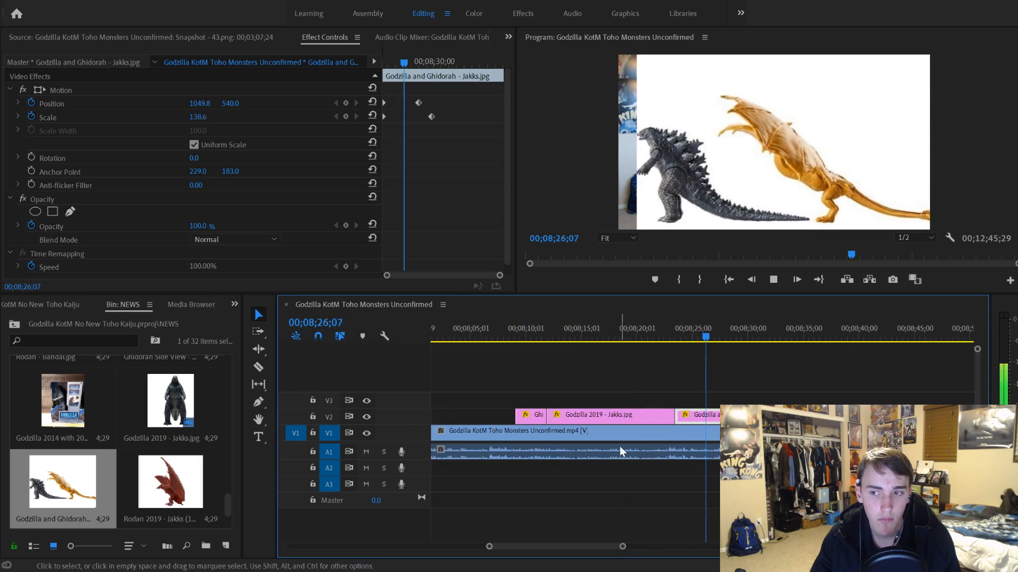
scroll(620, 448, "down", 1)
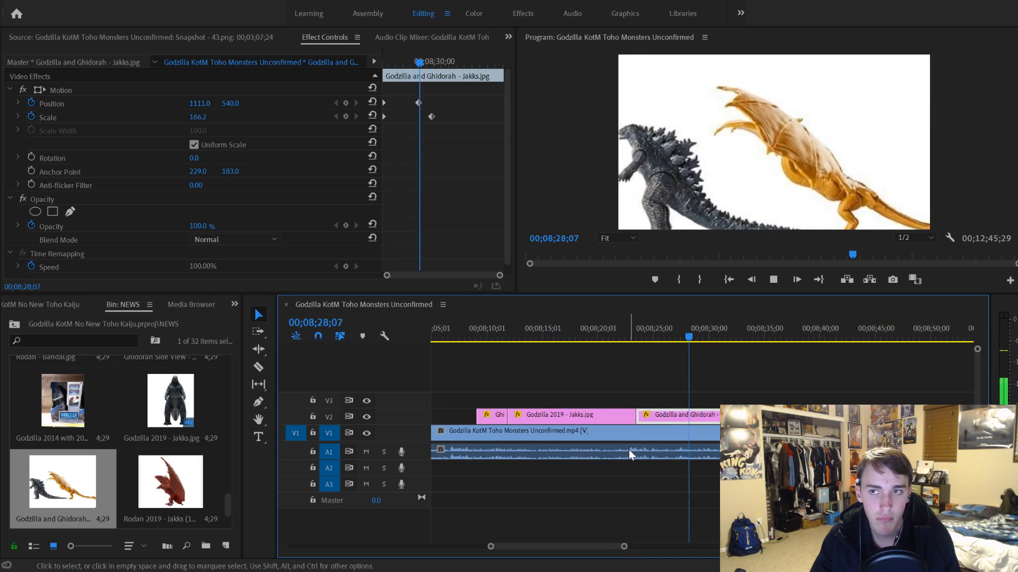
left_click(672, 339)
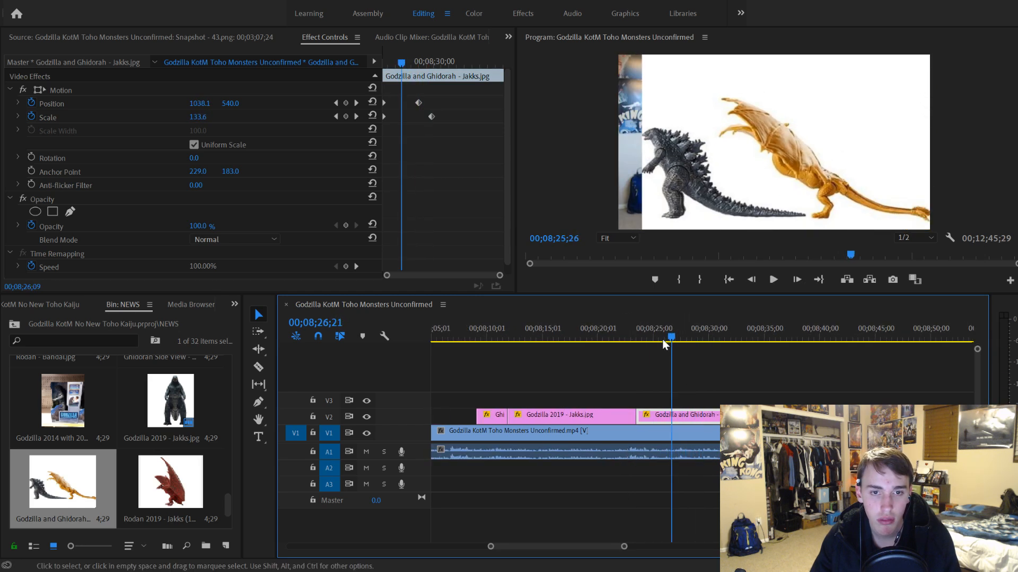
key("space")
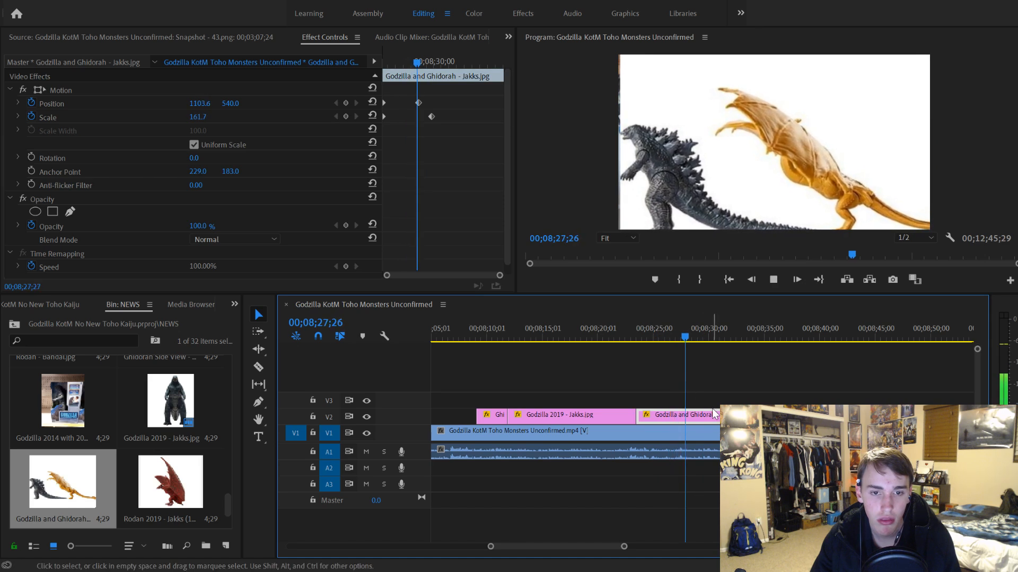
key("space")
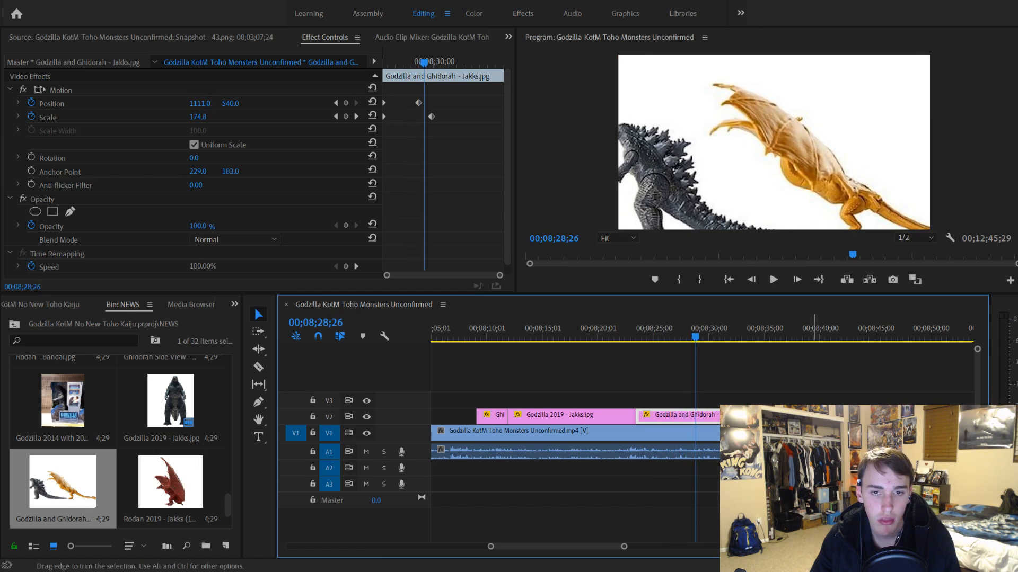
left_click(785, 376)
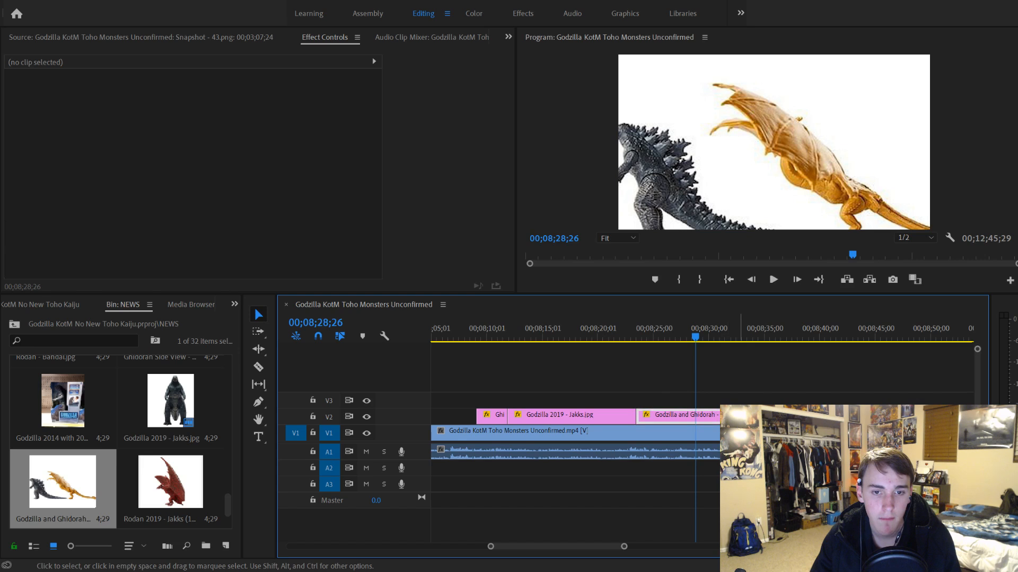
mouse_move(417, 103)
left_mouse_down()
mouse_move(432, 104)
mouse_move(426, 117)
left_mouse_up()
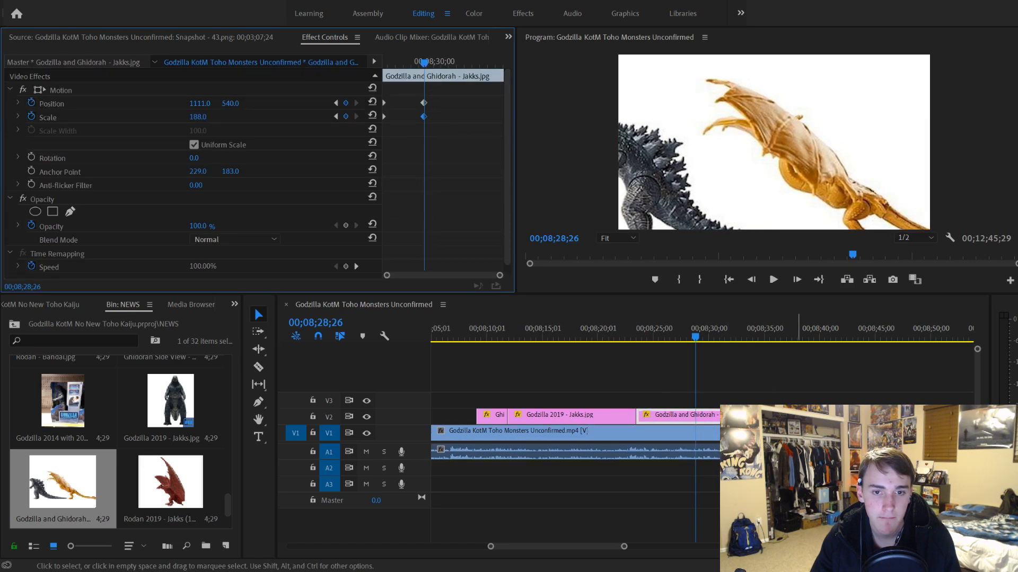
left_click_drag(806, 418, 690, 419)
Step: Replace the Godzilla and Ghidorah clip's ending position keyframe with a horizontal position of 1222 at the clip's end
left_click(682, 329)
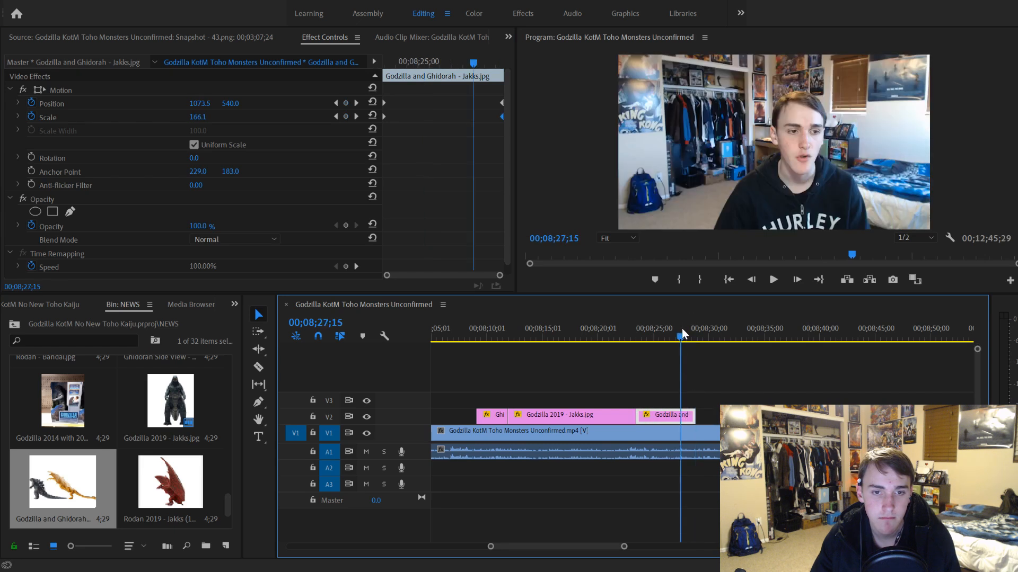
key("space")
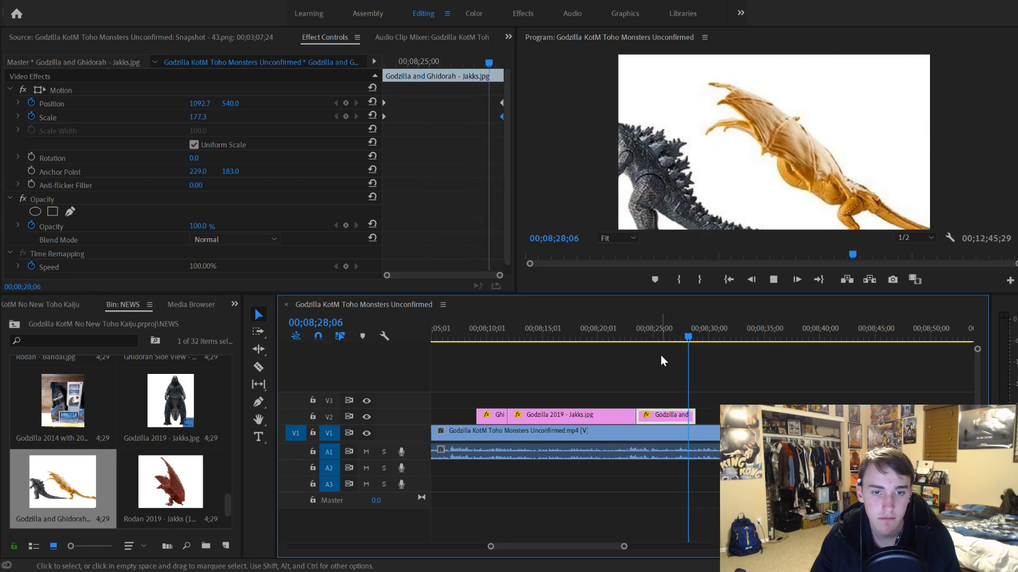
left_click(503, 113)
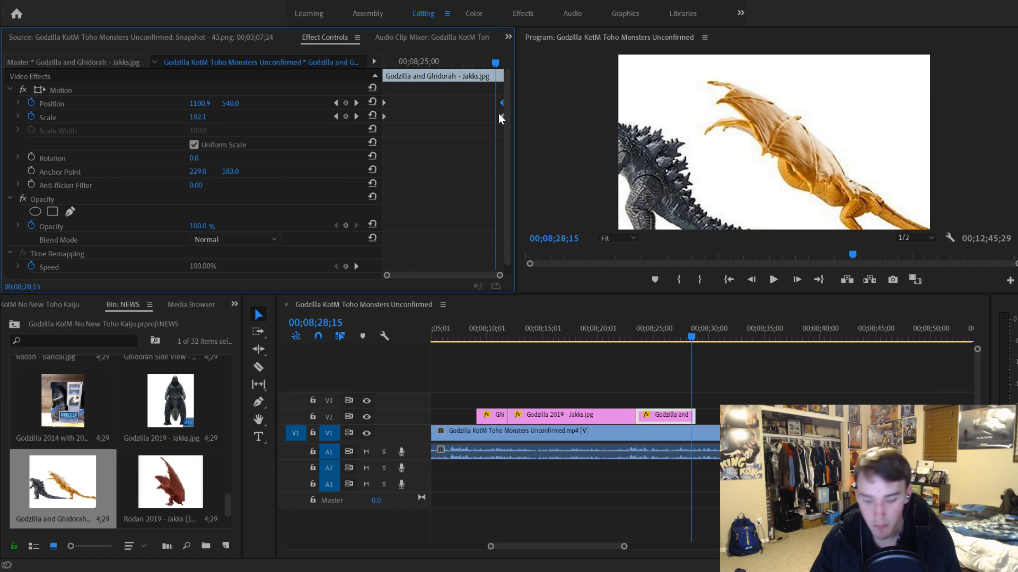
key("Delete")
left_click_drag(196, 106, 508, 95)
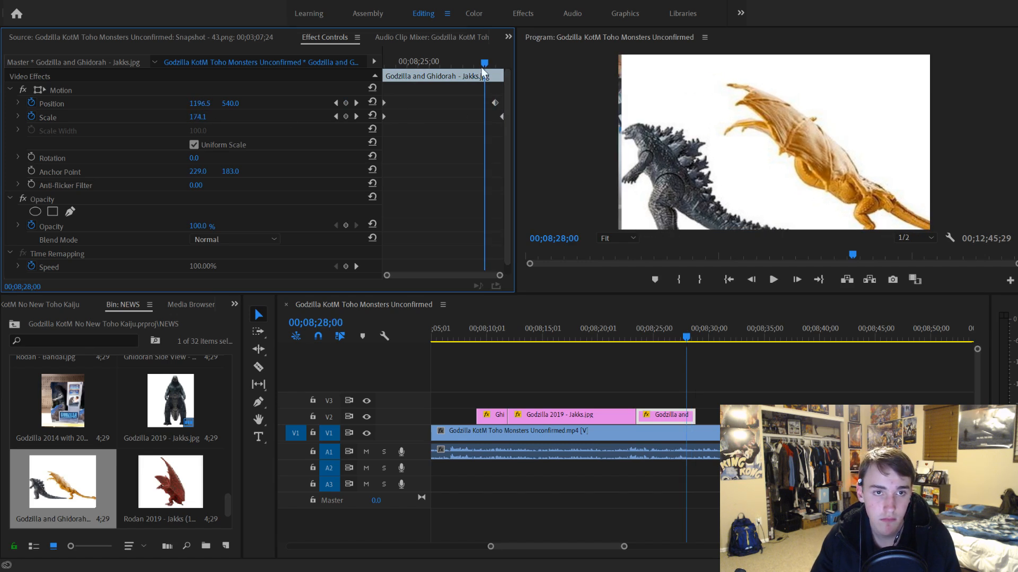
key("space")
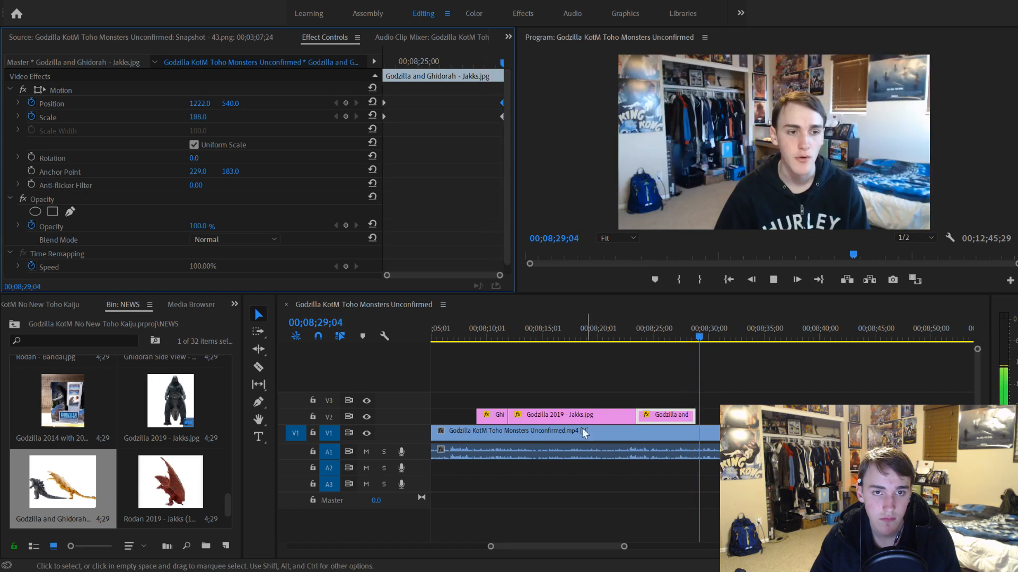
Step: Place Rodan 2019 - Jakks (1), (2) and (3) consecutively on V2 after the Godzilla and Ghidorah clip, fitted to the frame size
left_click_drag(153, 517, 705, 417)
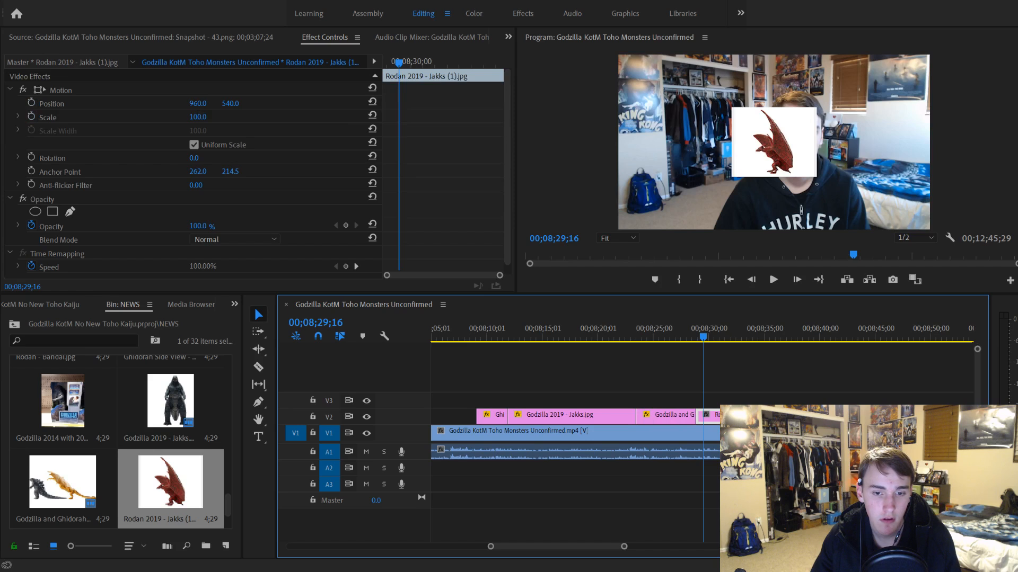
key("space")
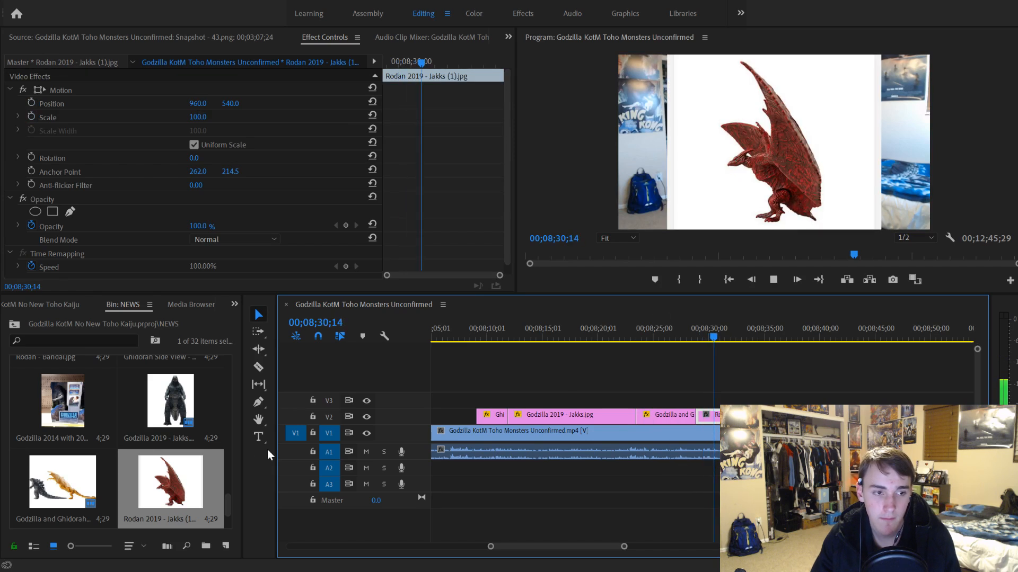
scroll(85, 464, "down", 2)
left_click(84, 463)
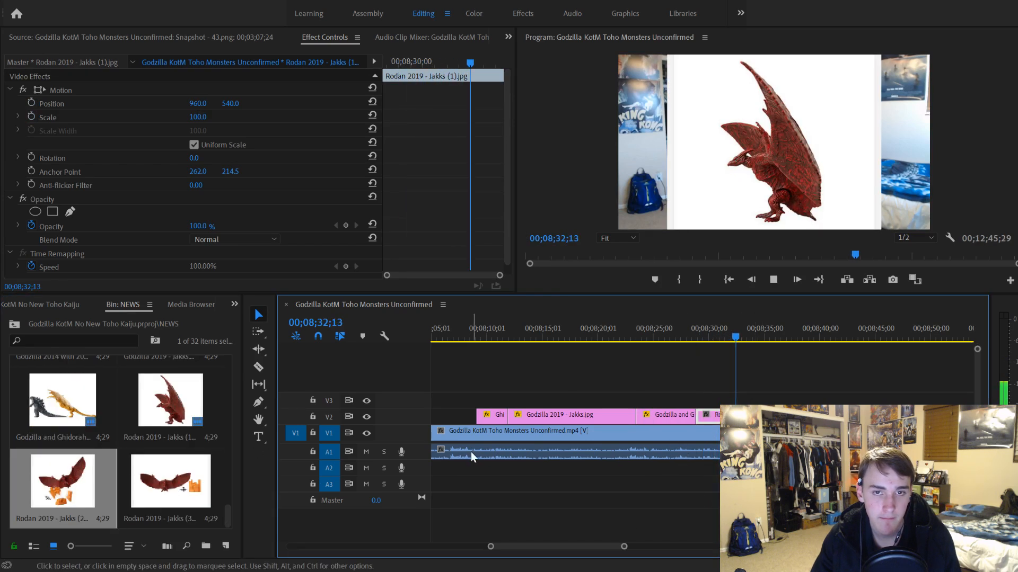
key("space")
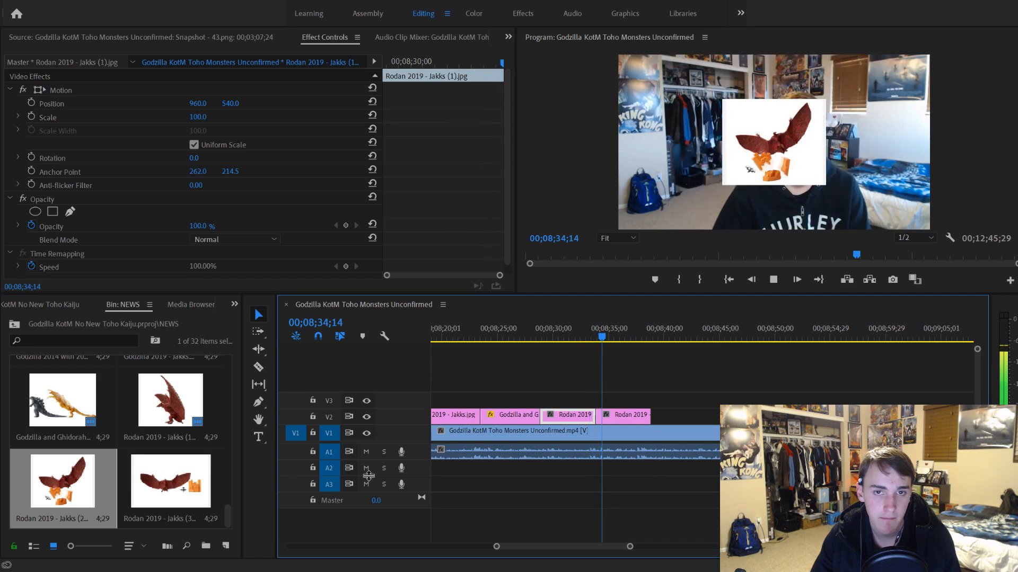
left_click(619, 420)
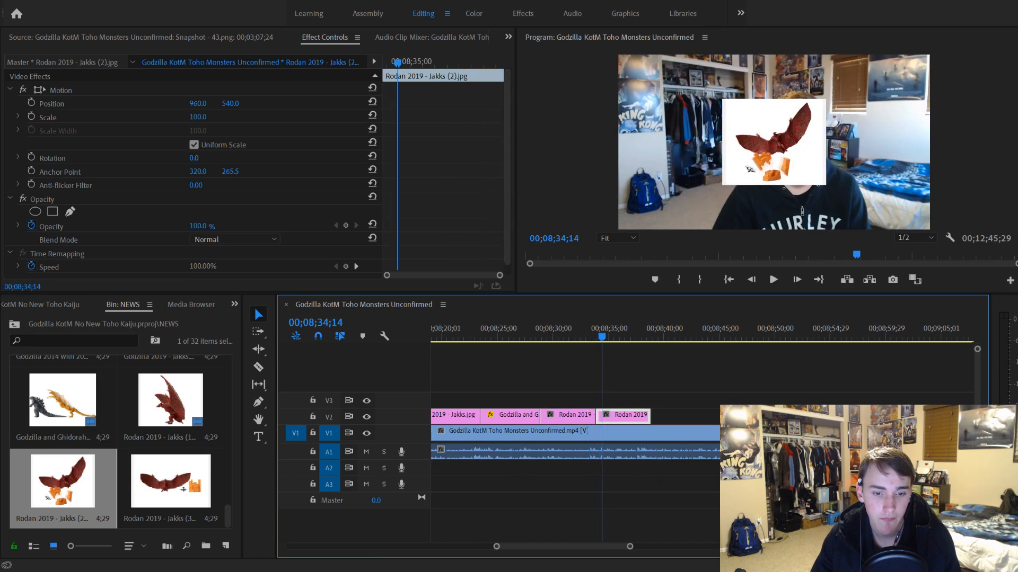
left_click_drag(171, 481, 680, 418)
left_click(679, 418)
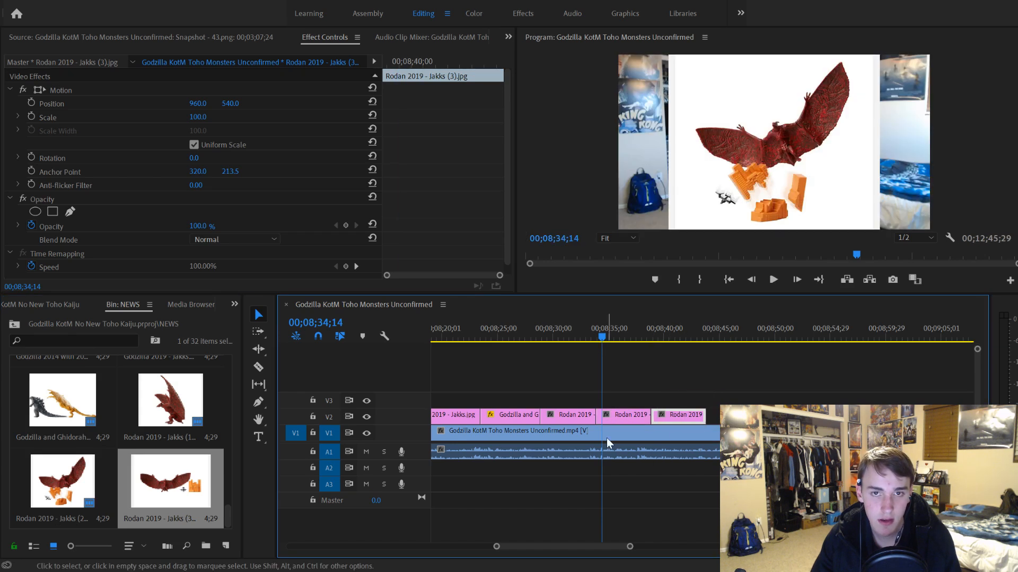
Step: Place Rodan - Bandai.jpg on V2 directly after the Rodan 2019 - Jakks (3) clip, fitted to the frame size
key("space")
scroll(570, 422, "down", 2)
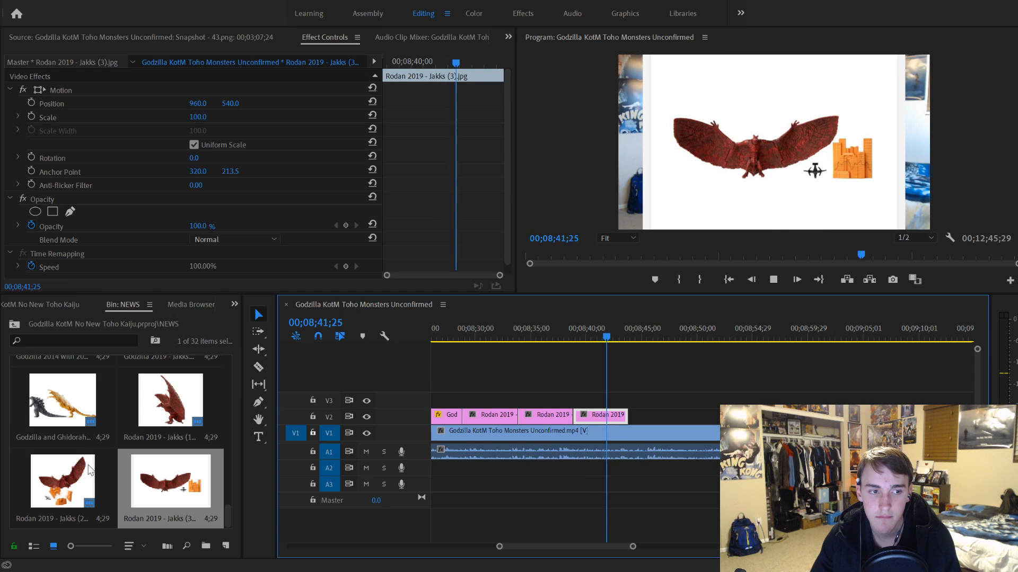
scroll(109, 462, "up", 2)
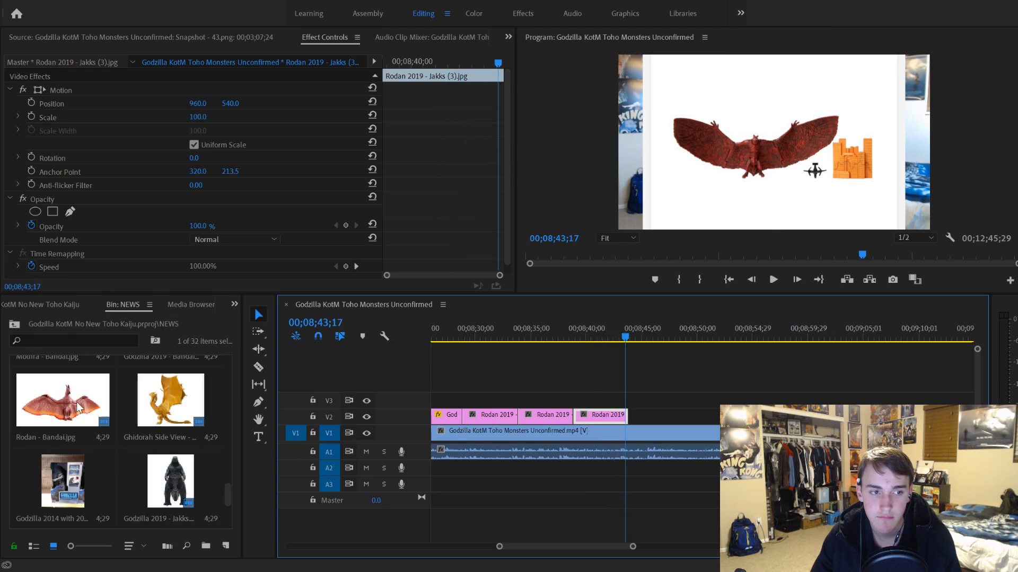
left_click_drag(76, 401, 652, 416)
left_click(665, 418)
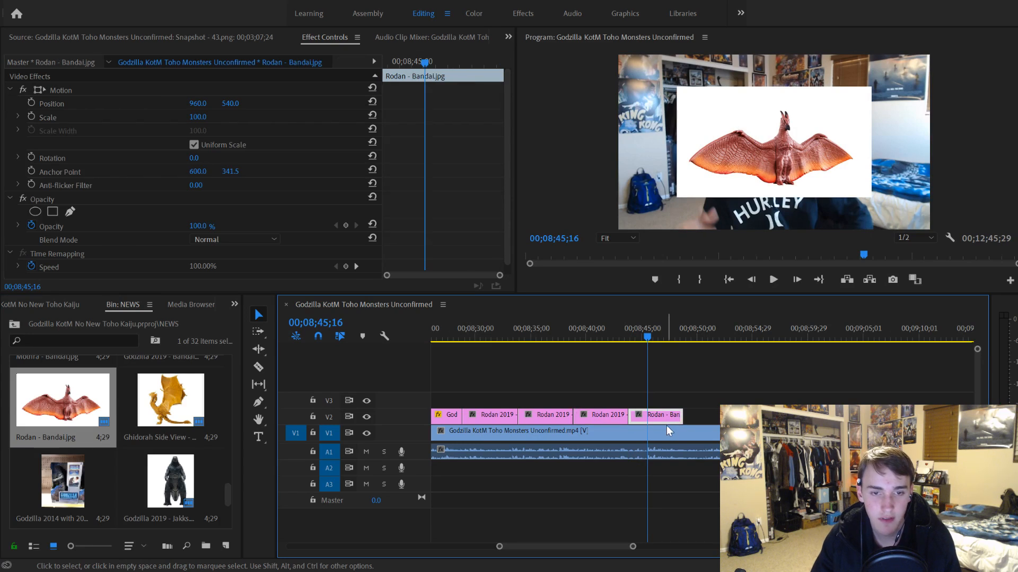
left_click(655, 521)
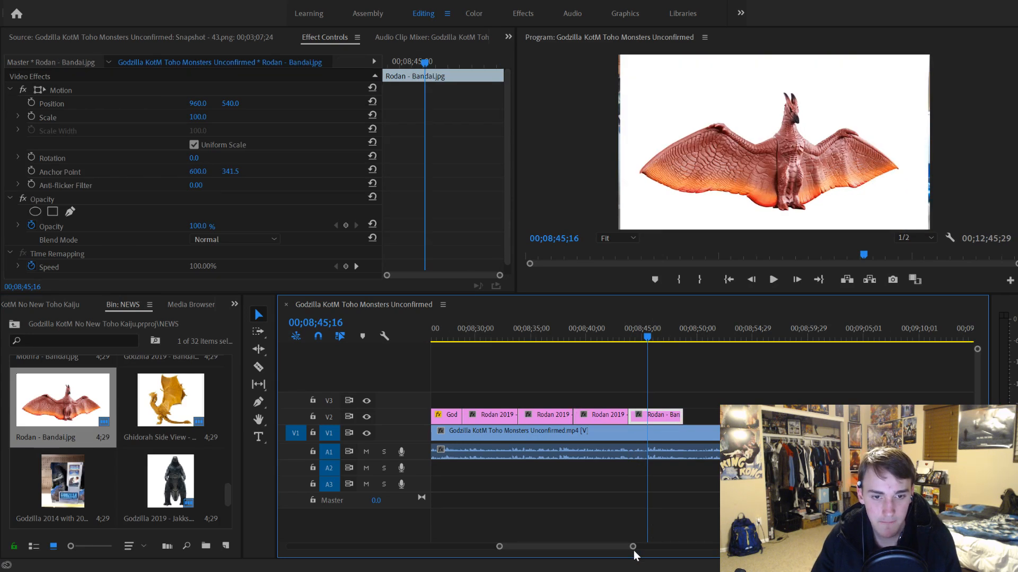
Step: Trim the Rodan - Bandai clip on V2 to end at 00;08;45;15 and play back its ending against the narration
left_click_drag(634, 548, 574, 547)
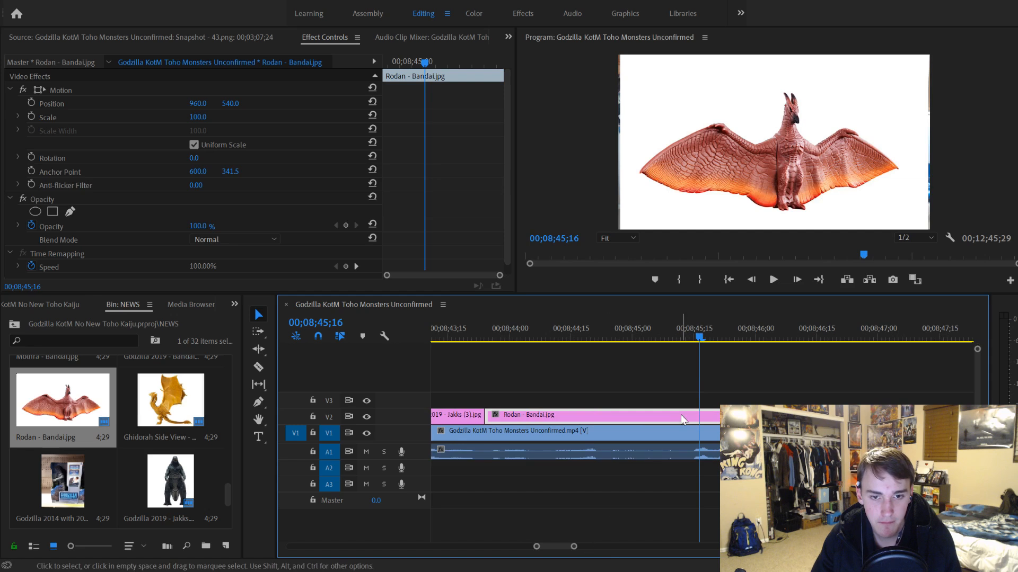
left_click(685, 342)
key("ctrl+k")
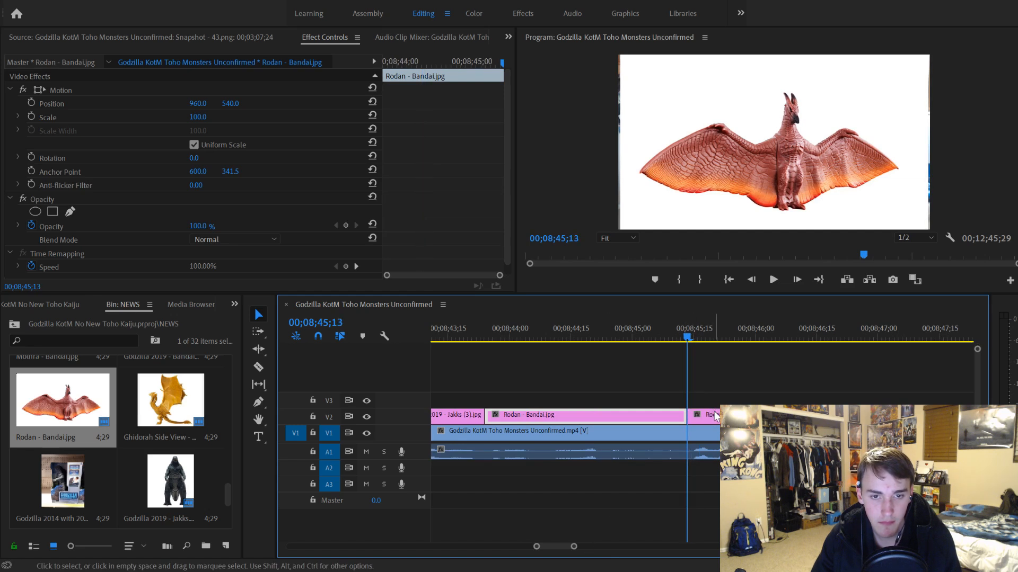
key("Delete")
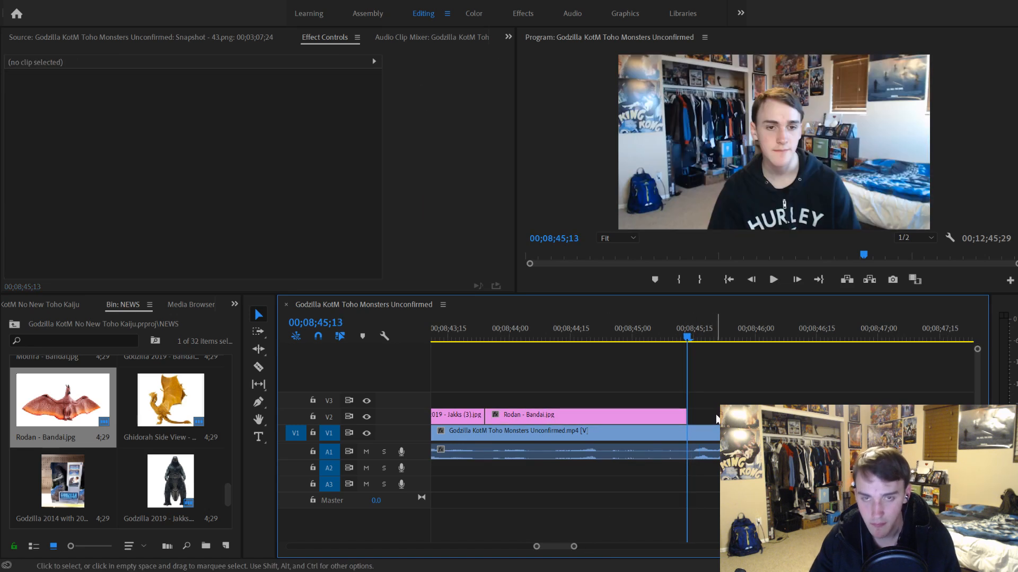
left_click(700, 339)
left_click(694, 338)
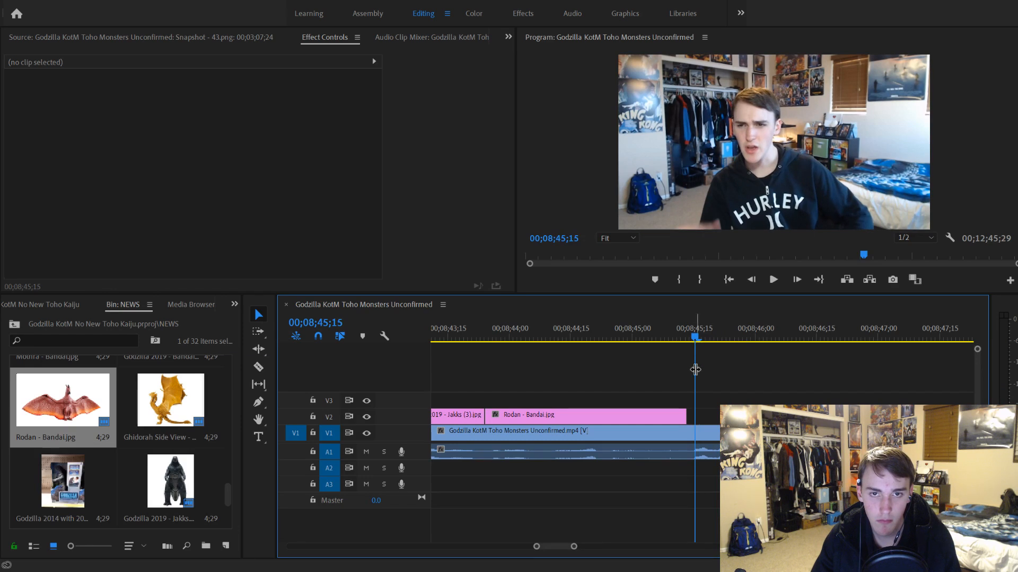
left_click_drag(686, 416, 693, 416)
left_click(669, 334)
key("space")
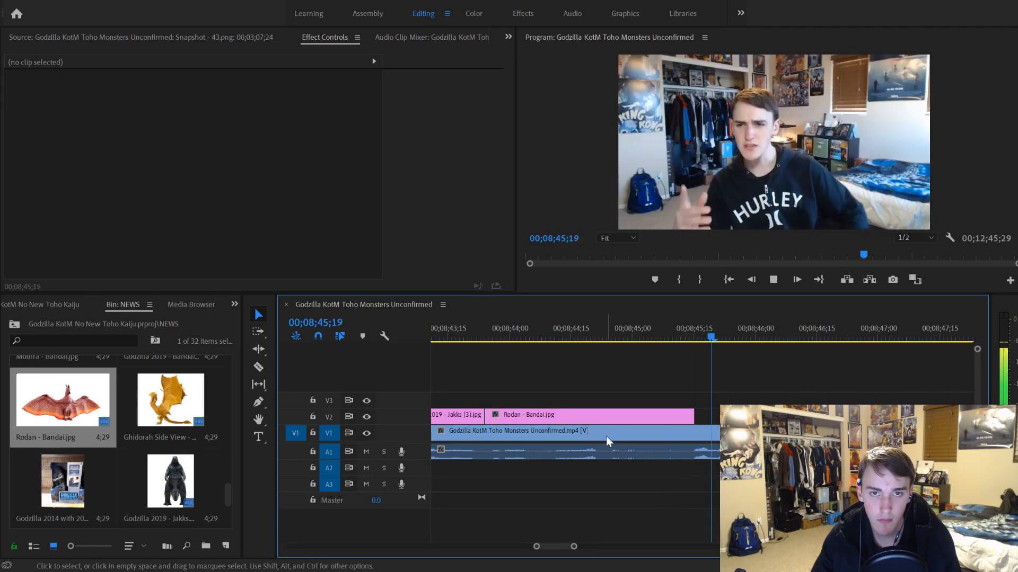
scroll(606, 437, "down", 2)
key("space")
left_click(597, 331)
left_click_drag(596, 330, 600, 330)
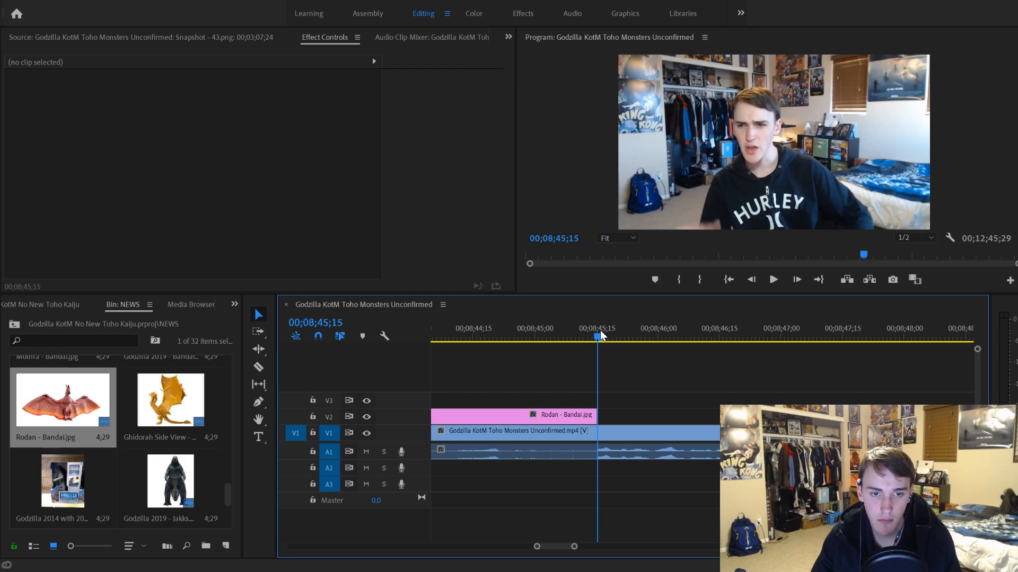
Step: Split the talking-head footage on V1 at 00;08;45;15 and add Godzilla 2014 with 2019 Packaging.jpg on V2 shortly after the cut
key("ctrl+k")
key("space")
scroll(558, 533, "down", 1)
left_click_drag(574, 546, 612, 546)
left_click_drag(100, 468, 711, 418)
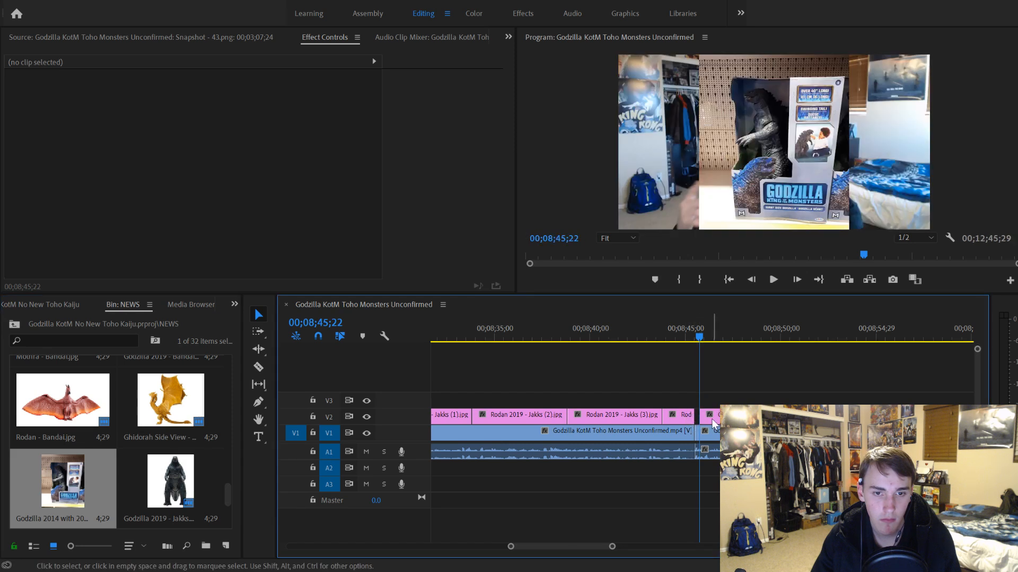
left_click(711, 419)
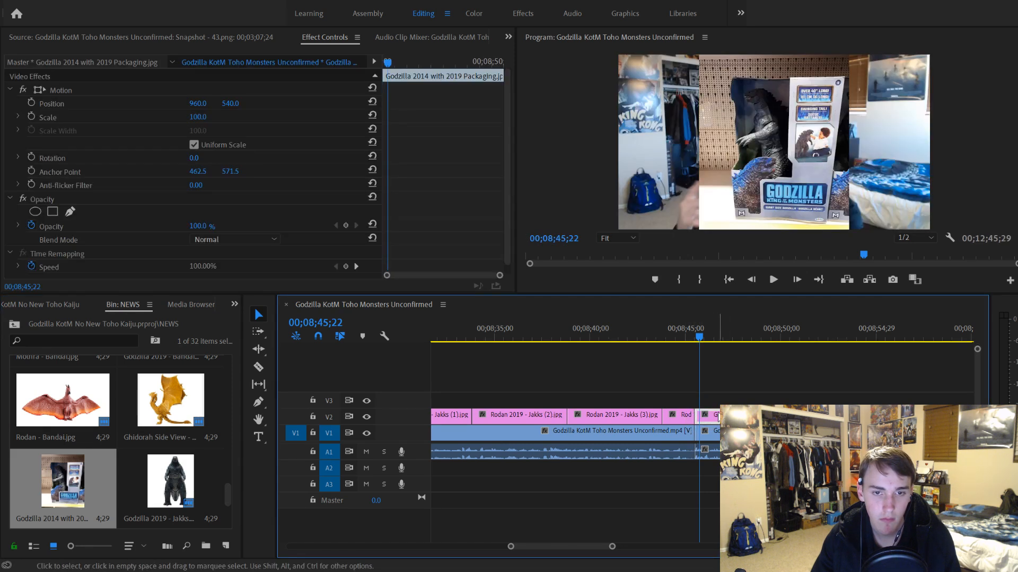
Step: Reposition the Godzilla 2014 with 2019 Packaging clip on V2 so it starts at 00;08;50;00 in the narration
scroll(650, 515, "down", 2)
left_click_drag(616, 546, 685, 546)
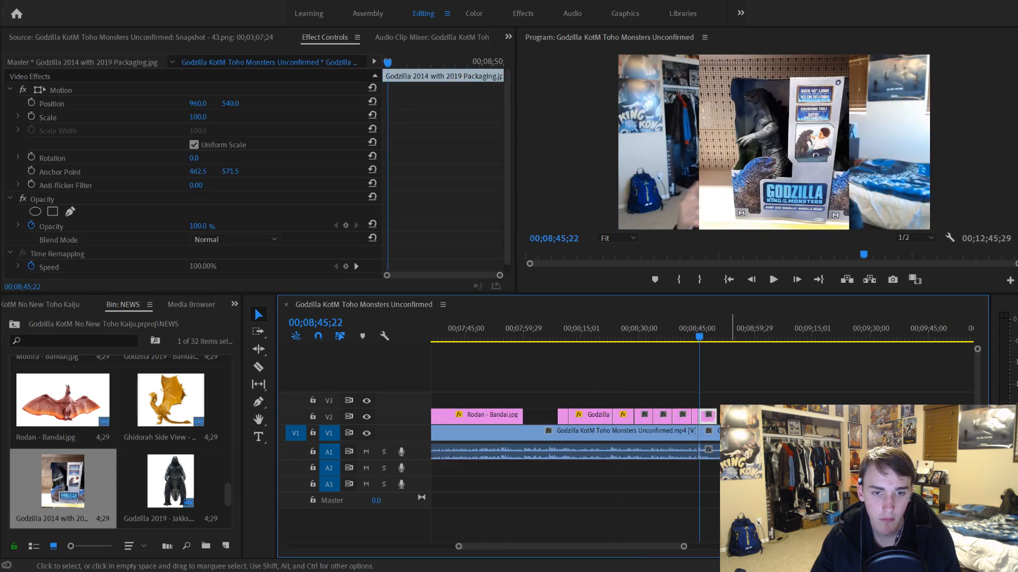
left_click_drag(714, 419, 797, 419)
key("space")
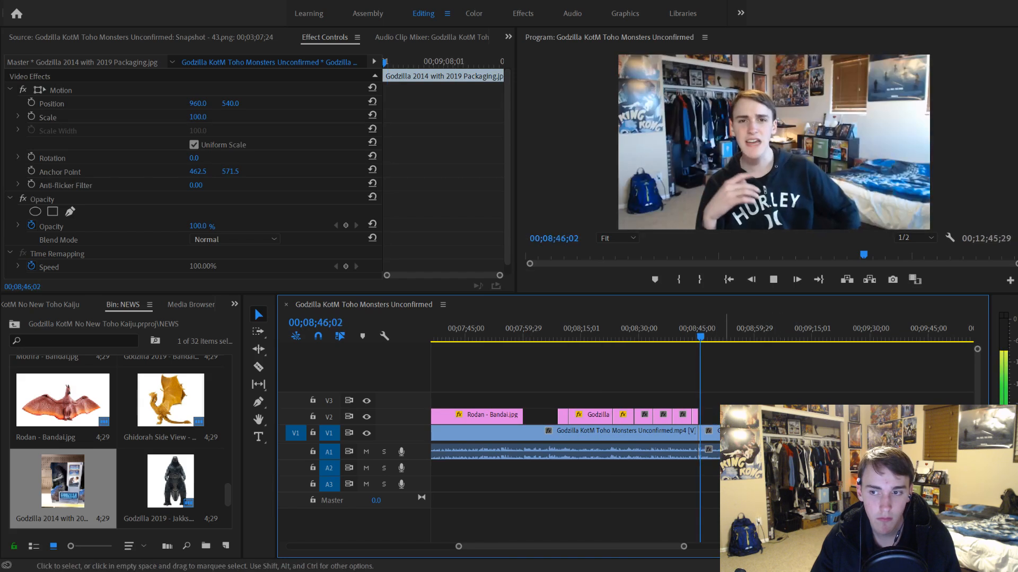
scroll(686, 455, "down", 1)
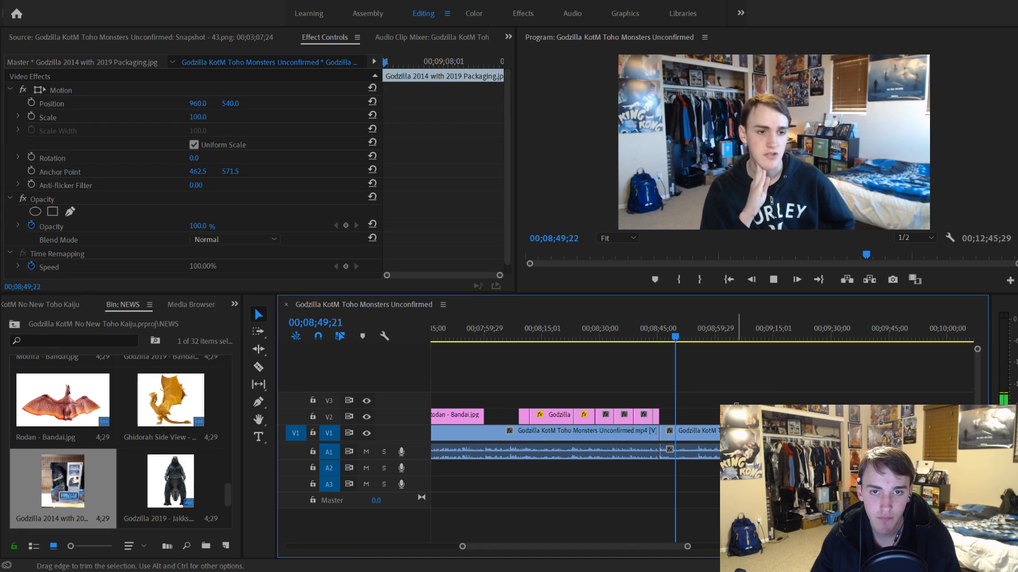
key("space")
left_click_drag(752, 416, 694, 415)
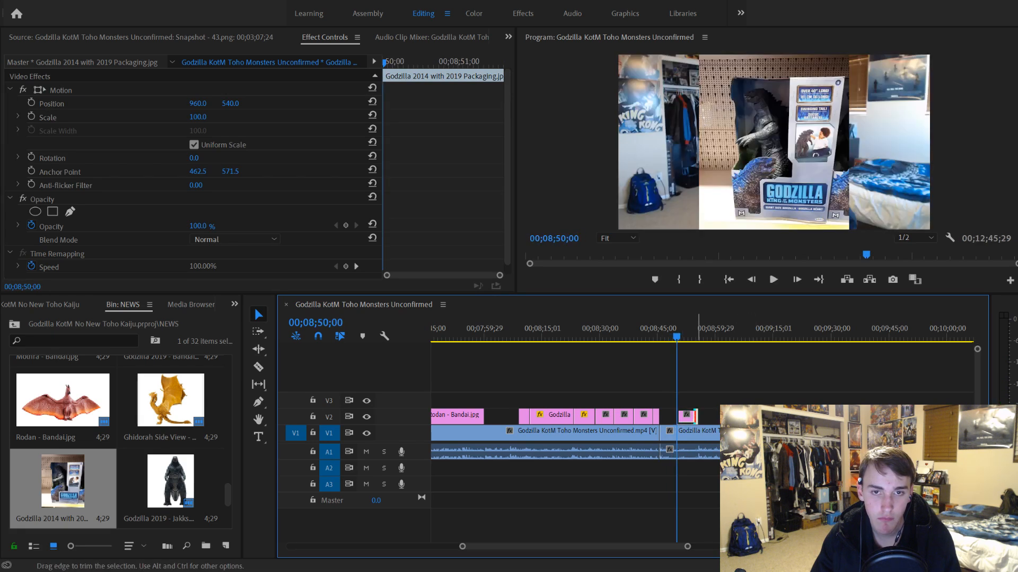
Step: Keyframe the Godzilla 2014 packaging clip's scale from 100 at its start to 250 at 00;08;51;15
left_click(31, 117)
left_click_drag(385, 63, 423, 63)
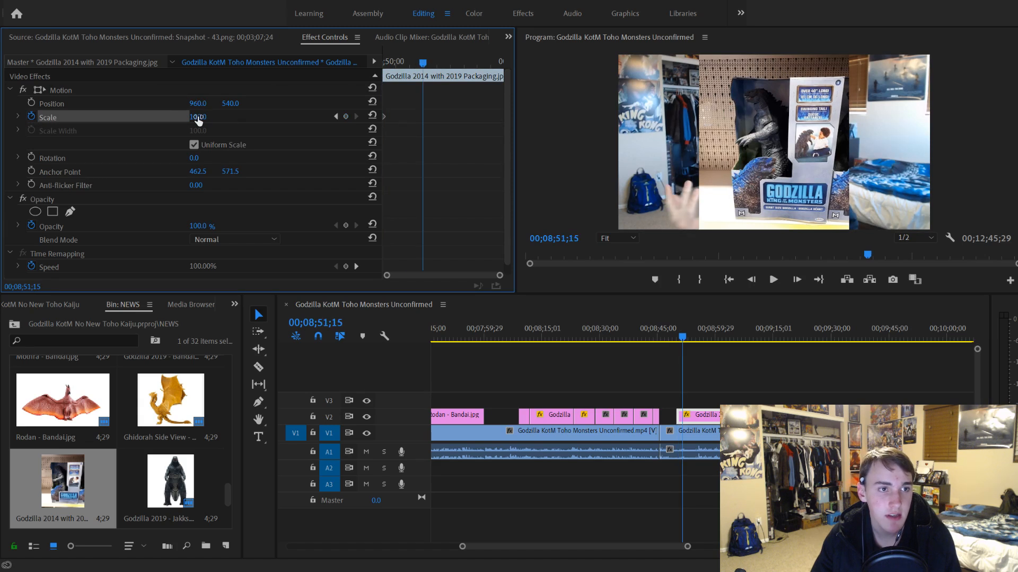
left_click_drag(197, 121, 191, 118)
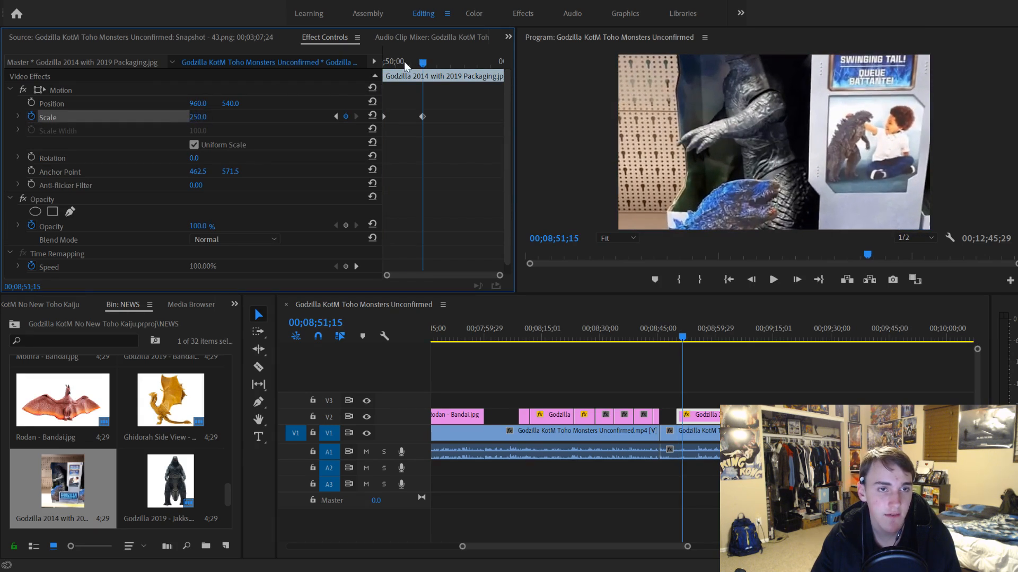
Step: Animate the packaging clip's position to a vertical value of 735, with the ending keyframe just after the scale keyframe
mouse_move(404, 63)
left_mouse_down()
mouse_move(384, 63)
mouse_move(410, 63)
left_mouse_up()
left_click(32, 102)
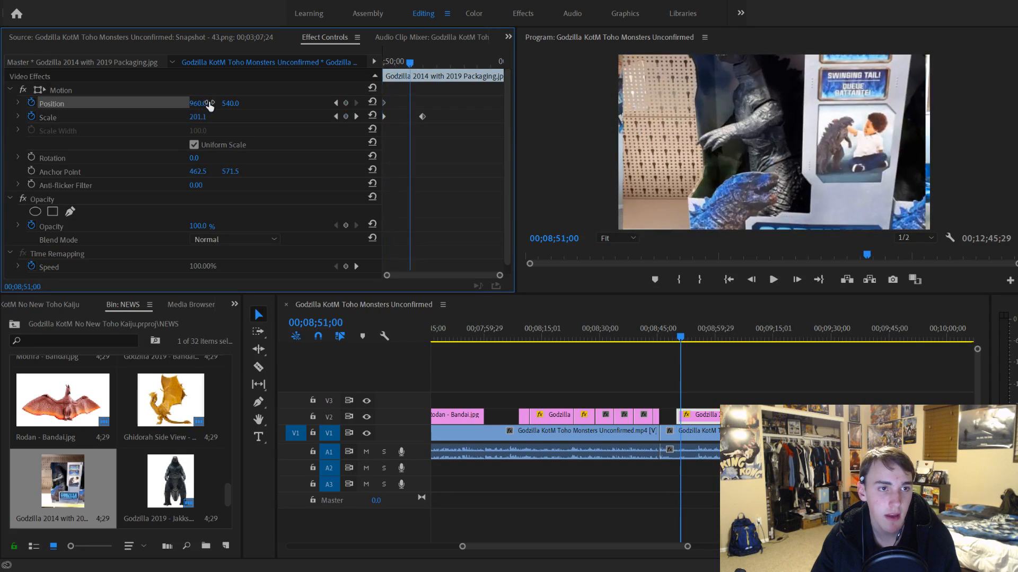
left_click_drag(231, 105, 335, 104)
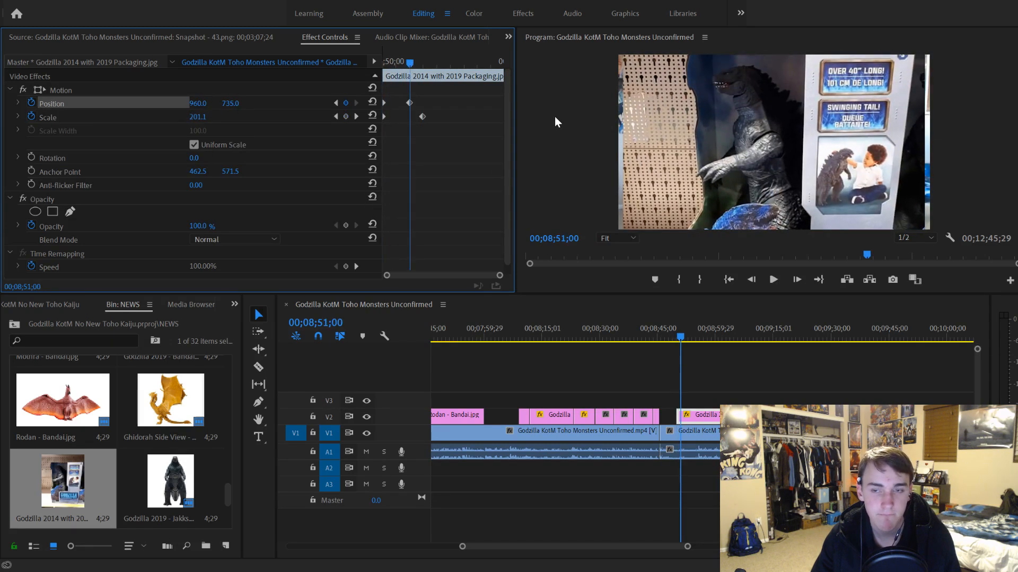
left_click_drag(409, 103, 425, 106)
Step: Play the packaging clip against the narration, cut it at 00;08;55;19 and delete the part after the cut
key("space")
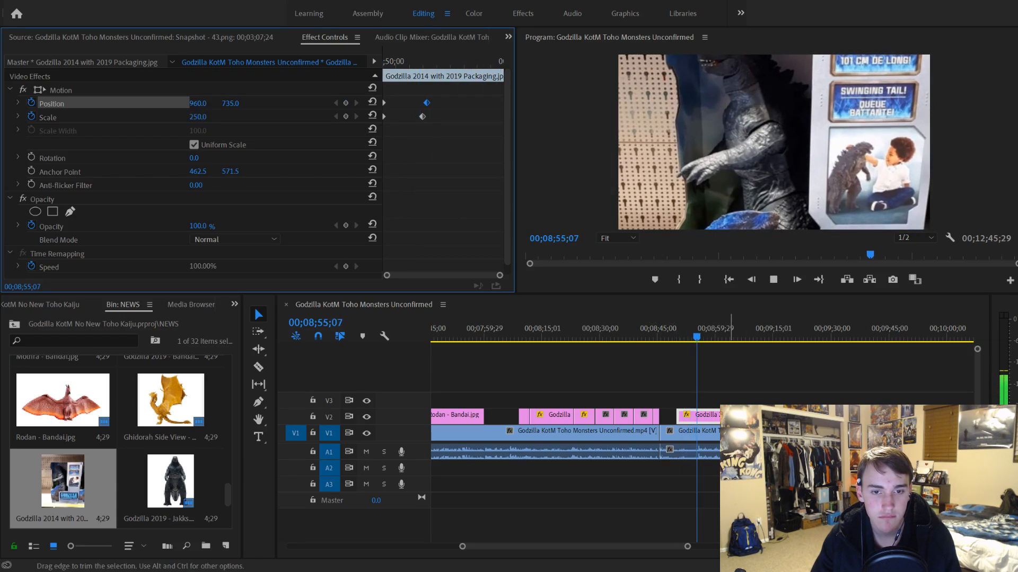
key("space")
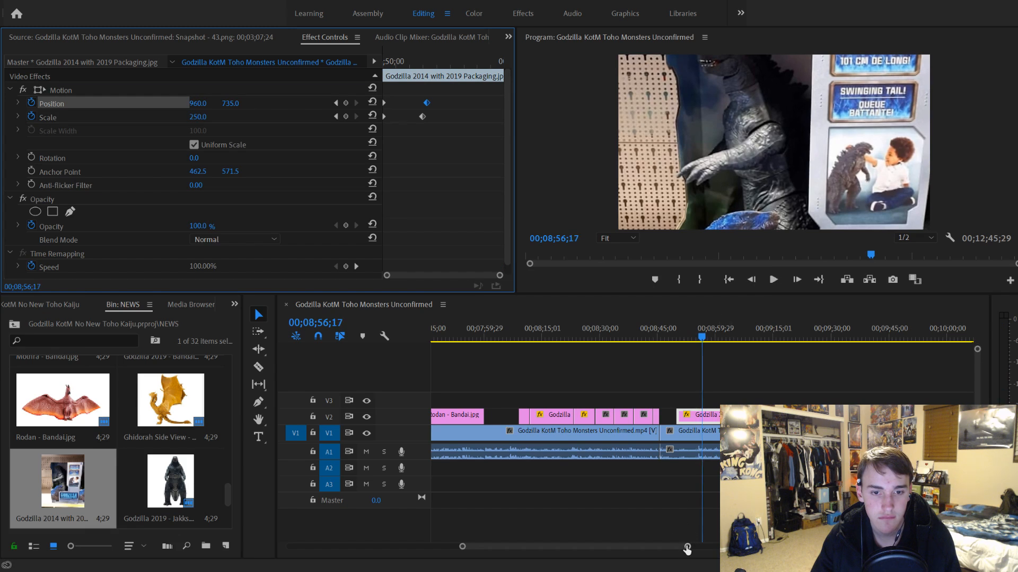
left_click_drag(686, 550, 594, 546)
left_click(659, 336)
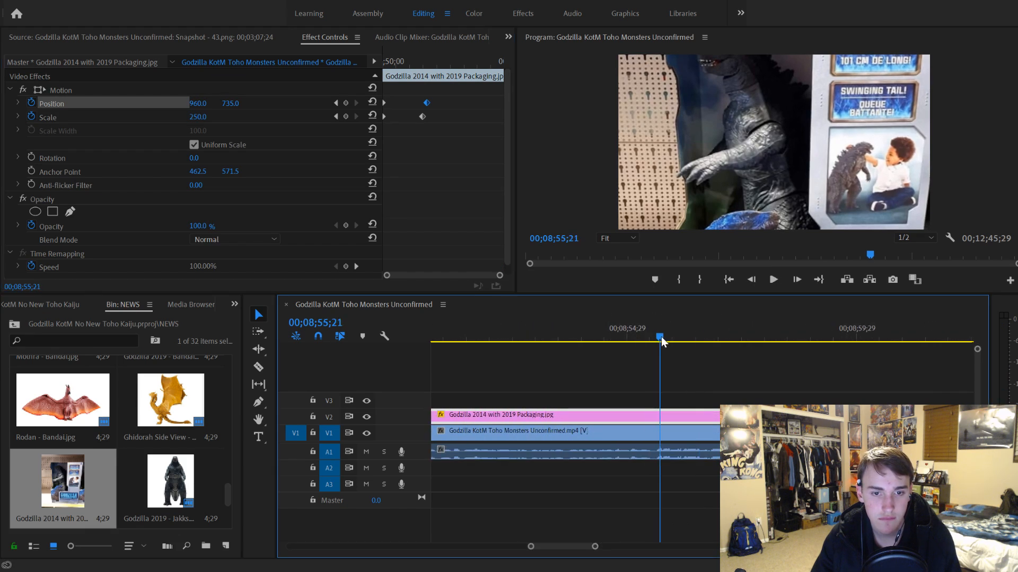
key("Left")
key("Left")
key("ctrl+k")
left_click(691, 418)
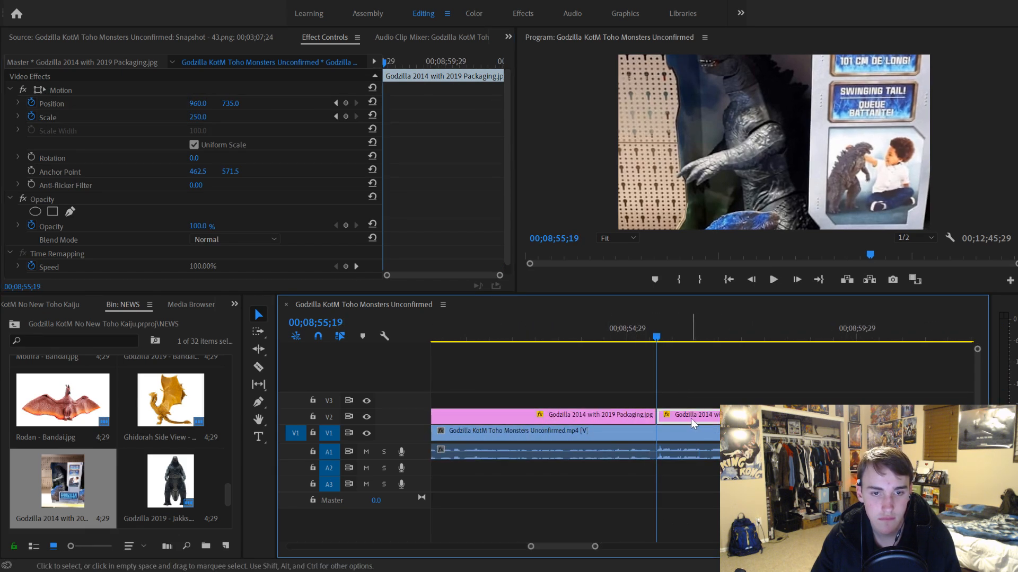
key("Delete")
Step: Move the packaging clip's ending scale keyframe to the clip's end and replace its ending position keyframe with a vertical value of 963
left_click(637, 417)
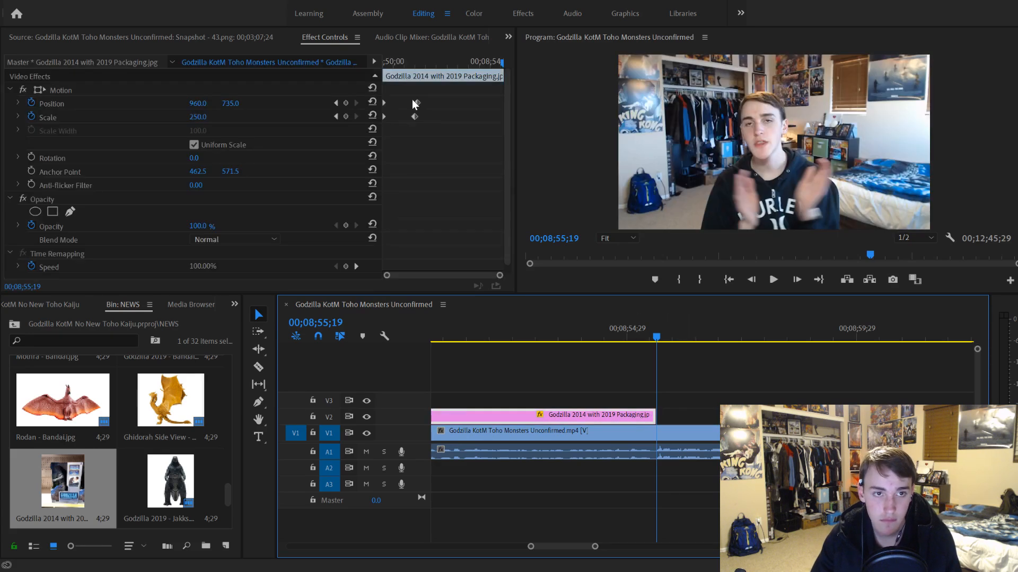
left_click_drag(414, 102, 513, 134)
mouse_move(501, 62)
left_mouse_down()
mouse_move(487, 62)
mouse_move(497, 63)
left_mouse_up()
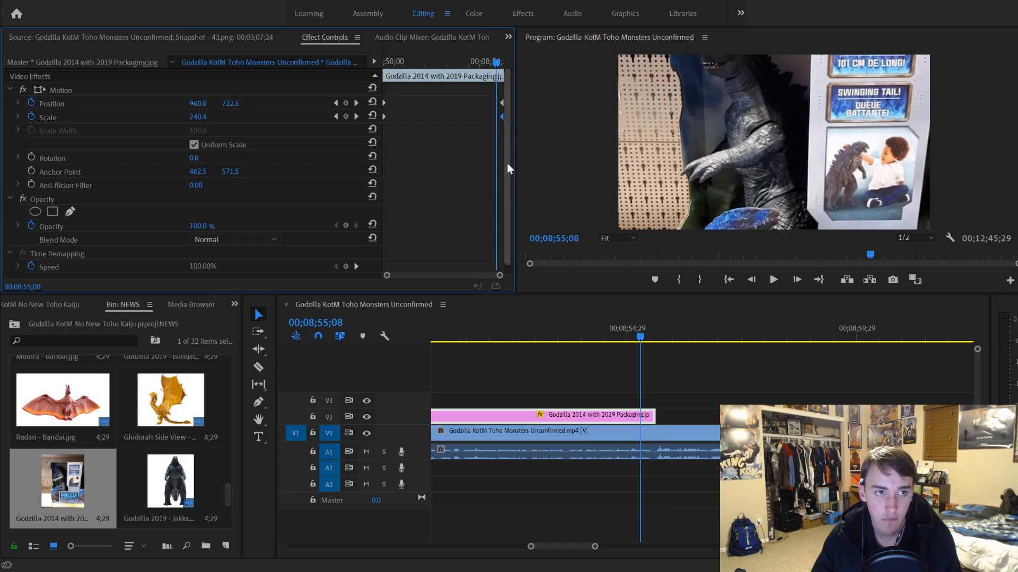
key("Delete")
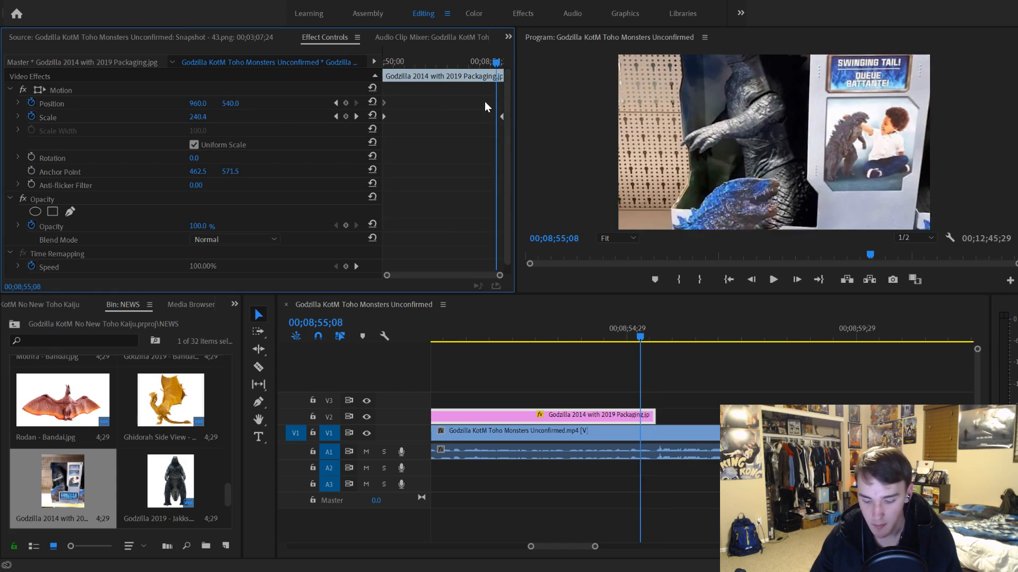
left_click_drag(228, 106, 457, 106)
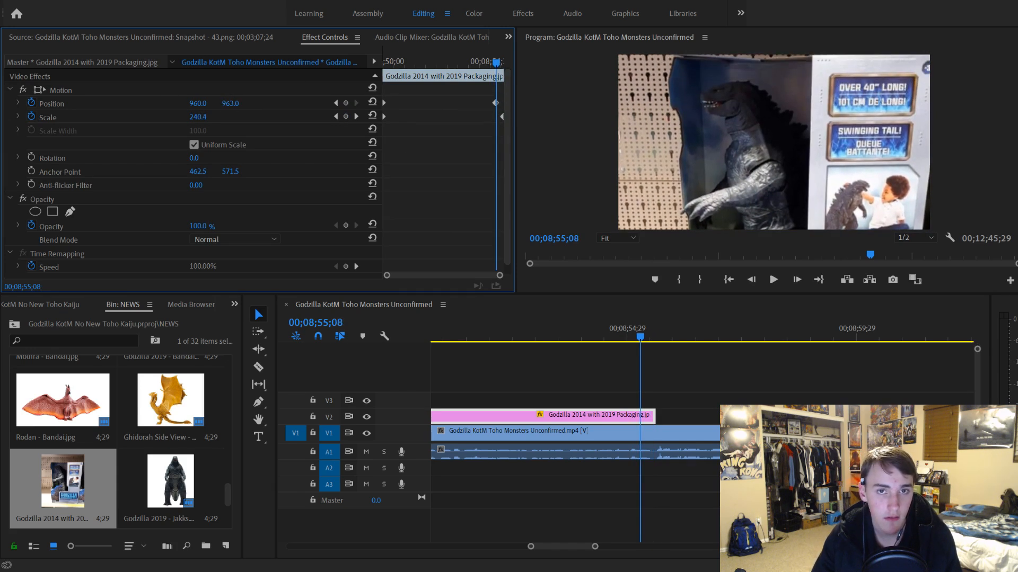
left_click_drag(494, 63, 444, 63)
key("space")
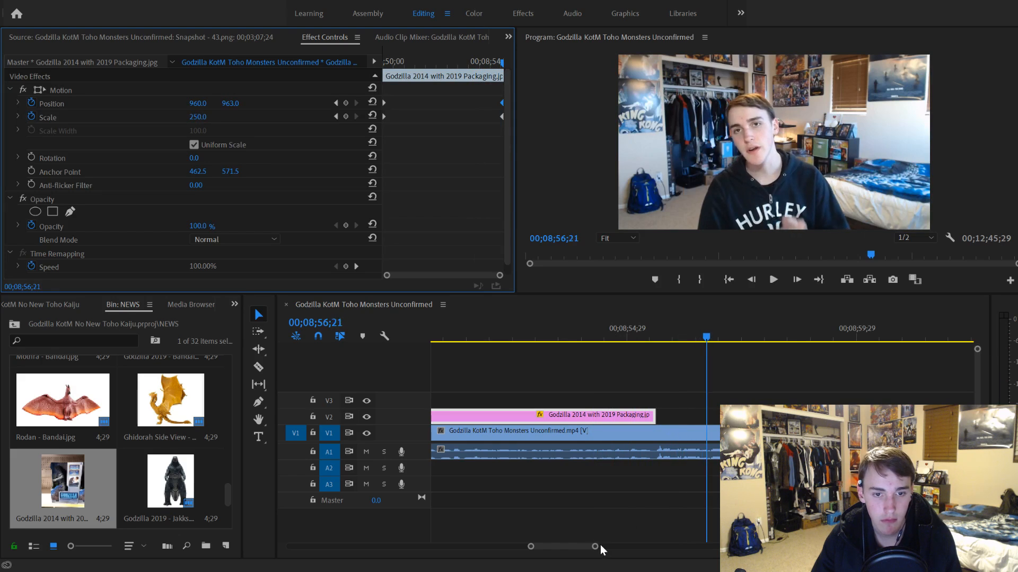
Step: Play back the narration from the packaging clip's end at 00;08;55;19 and look through the NEWS bin's images
key("space")
left_click(659, 336)
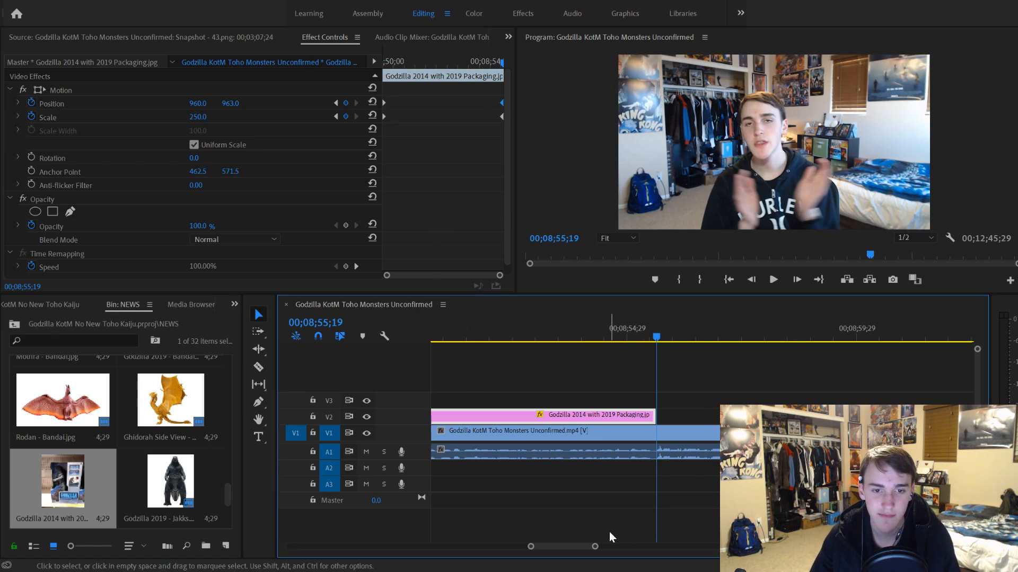
key("space")
left_click_drag(595, 546, 708, 546)
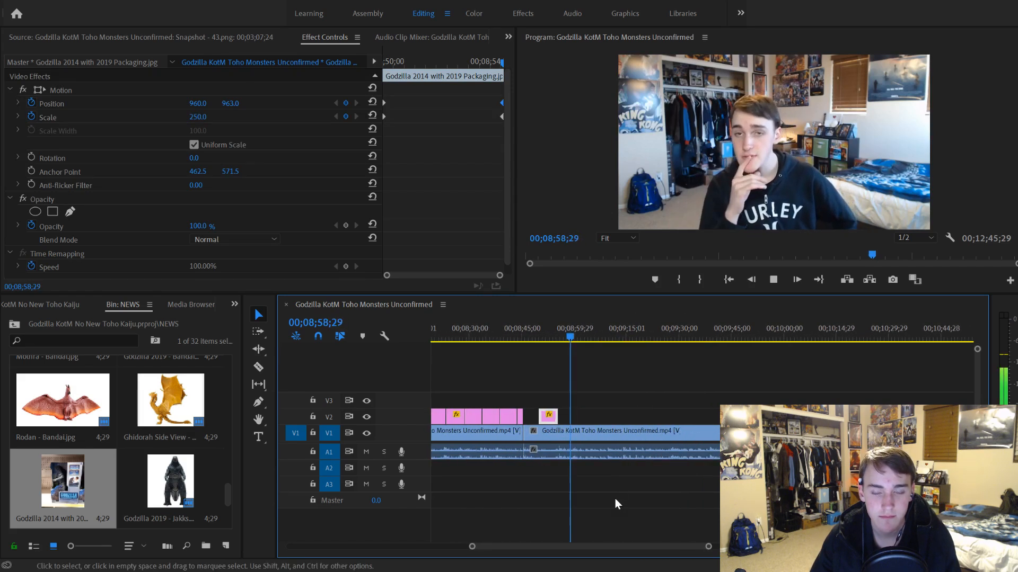
scroll(604, 479, "down", 1)
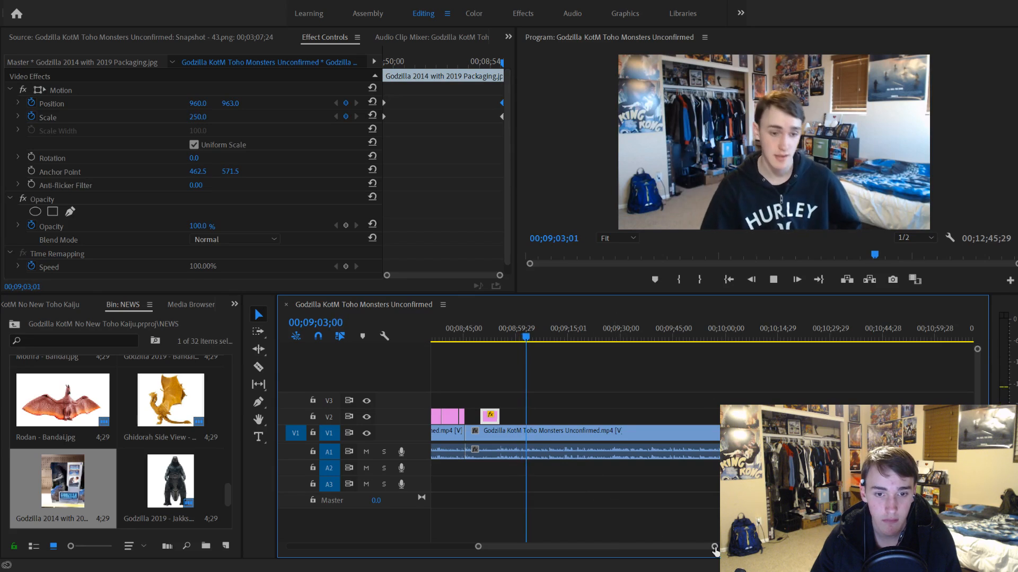
left_click_drag(715, 549, 762, 549)
scroll(156, 456, "down", 2)
scroll(163, 457, "up", 1)
scroll(165, 458, "down", 1)
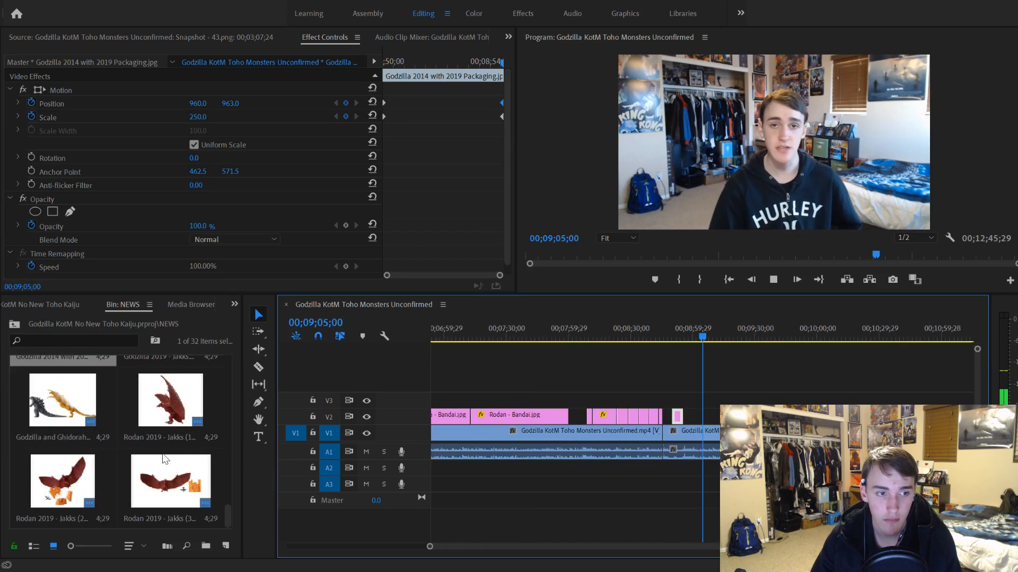
scroll(164, 451, "up", 8)
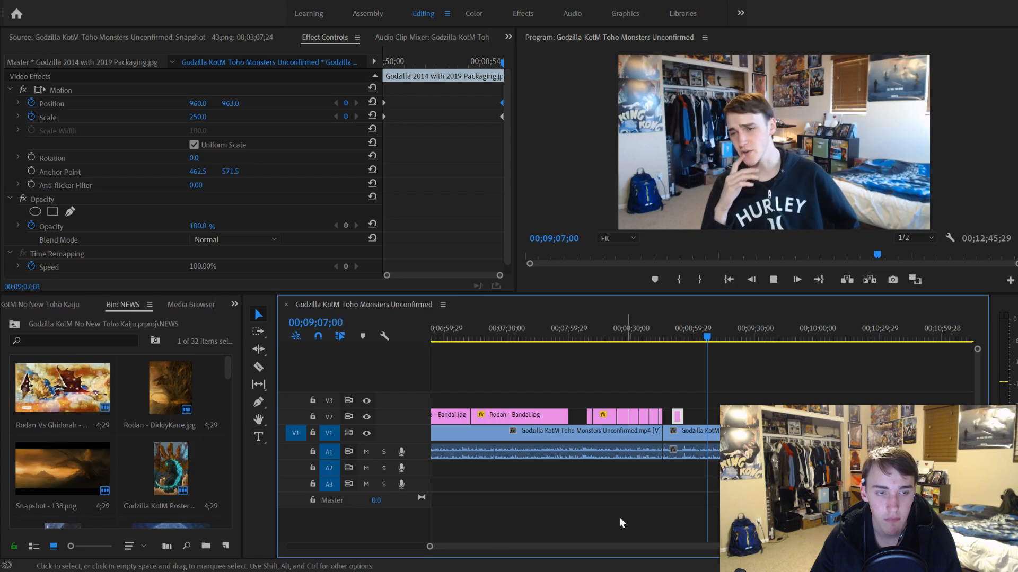
left_click_drag(762, 547, 790, 546)
scroll(636, 507, "down", 2)
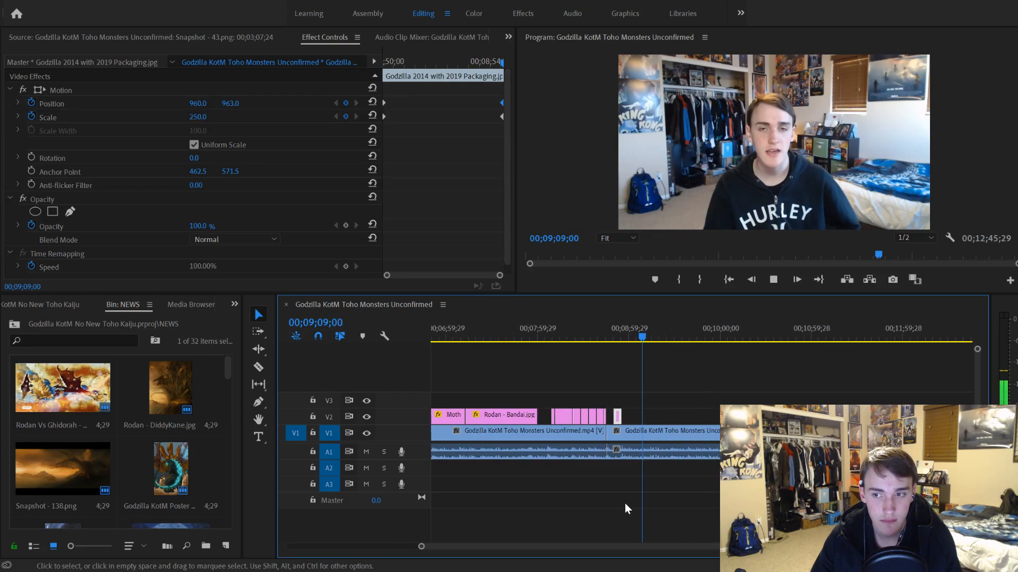
scroll(615, 502, "down", 2)
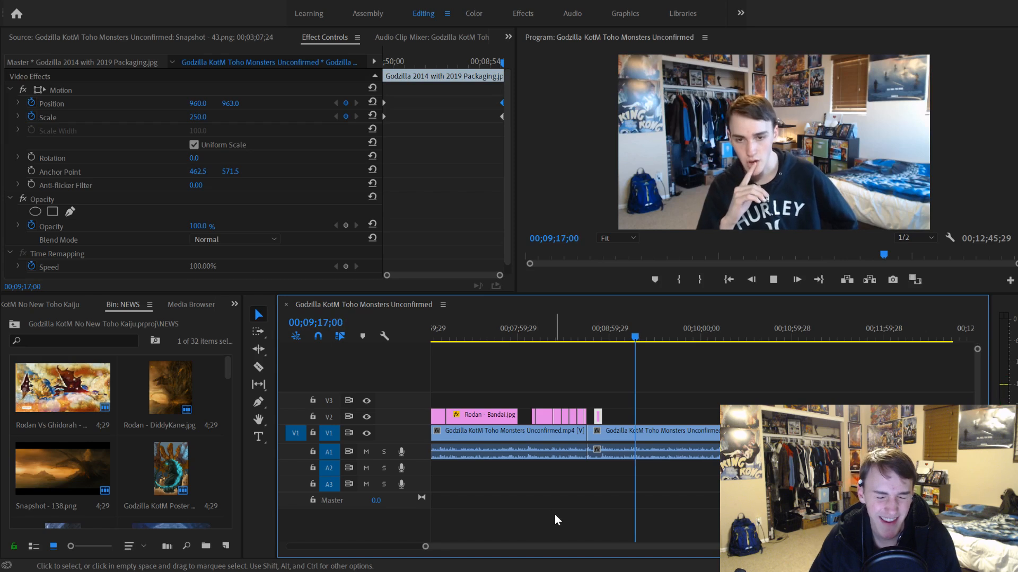
scroll(554, 514, "down", 1)
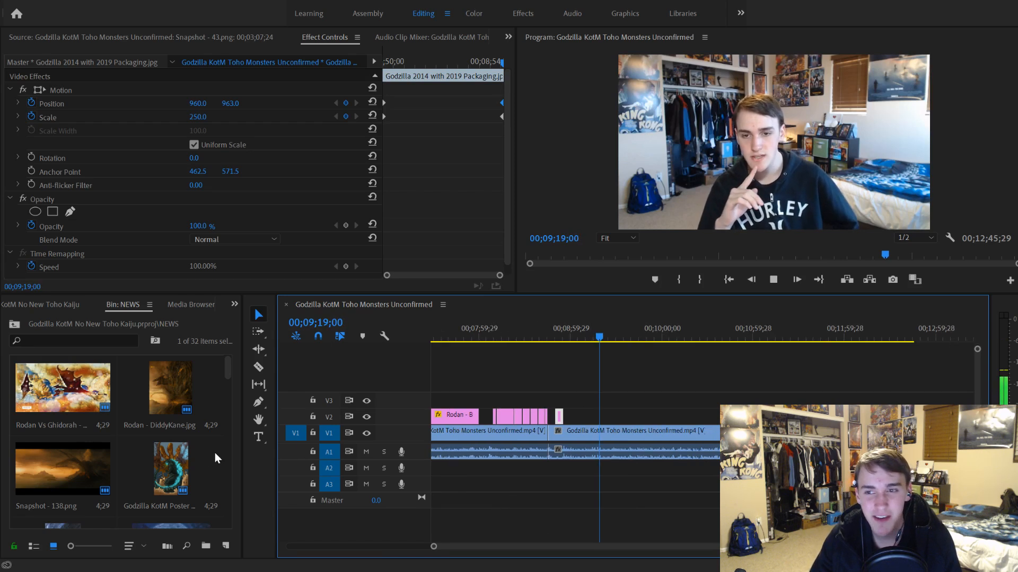
Step: Add Godzilla Rising Up.jpg, Snapshot - 41.png and Snapshot - 16.png to the NEWS bin
key("space")
scroll(223, 461, "down", 5)
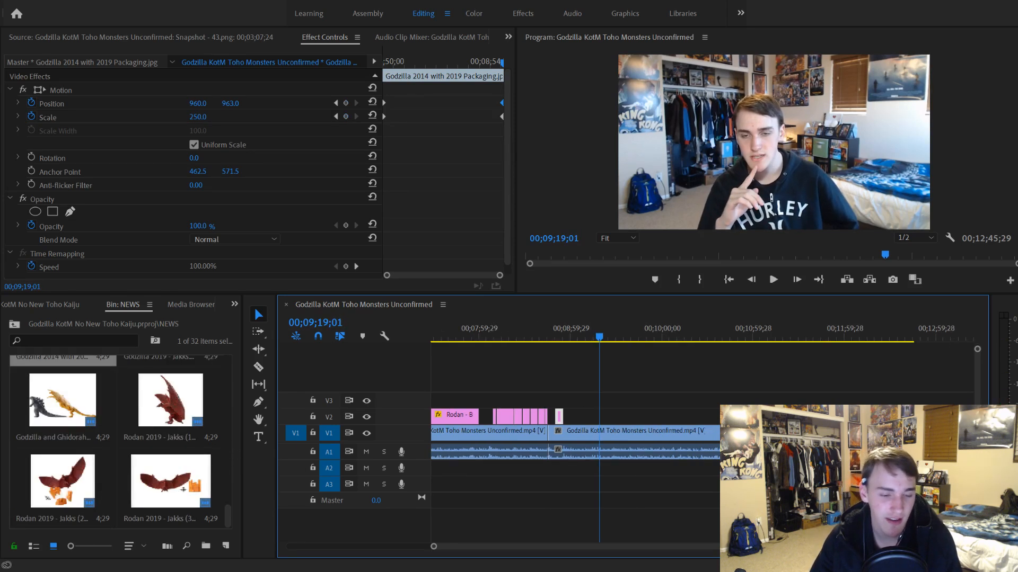
key("alt+Tab")
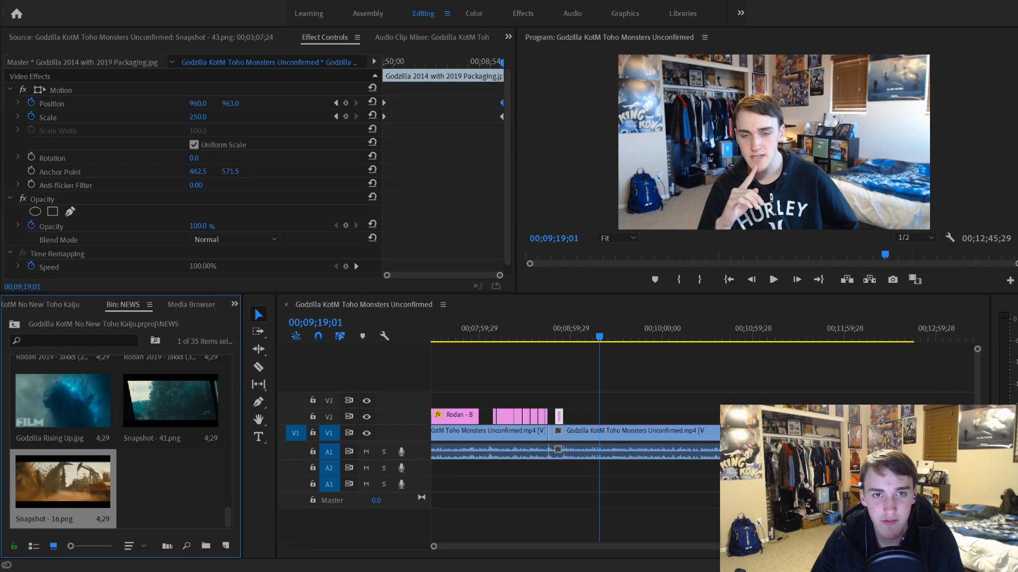
Step: Play the narration from 00;09;19;01 to find where the next image should start
key("space")
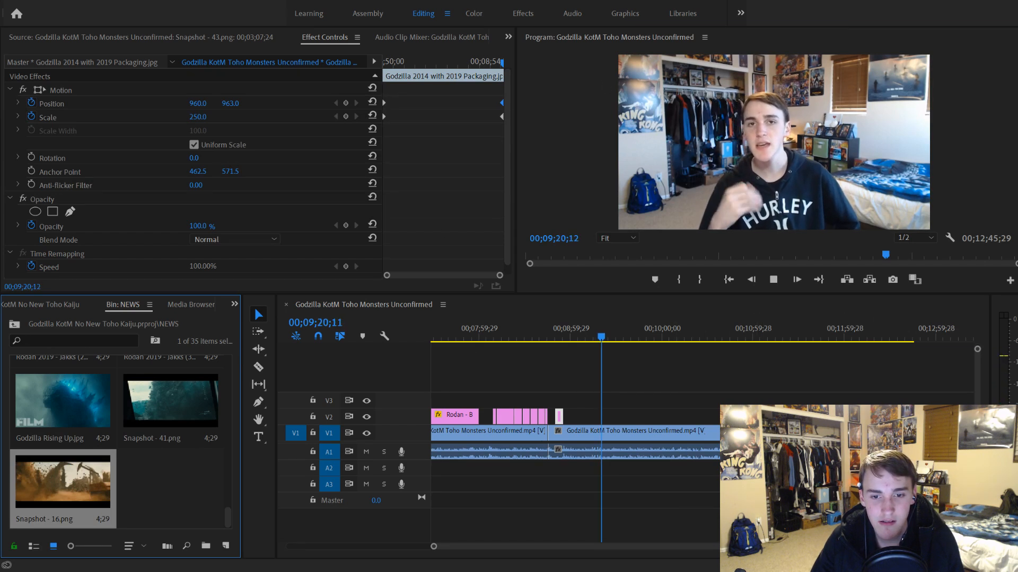
left_click_drag(789, 547, 713, 546)
scroll(624, 490, "down", 2)
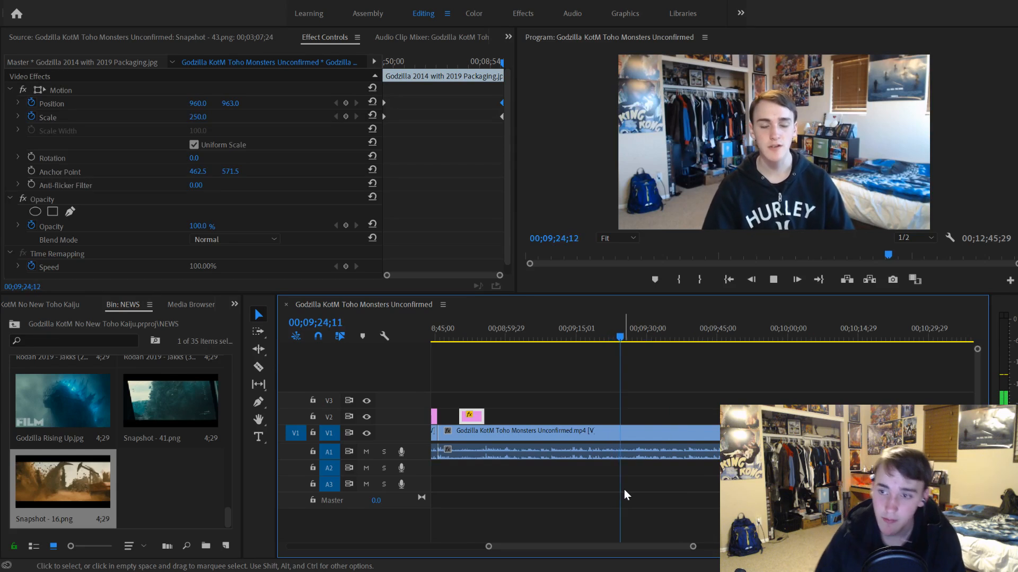
key("space")
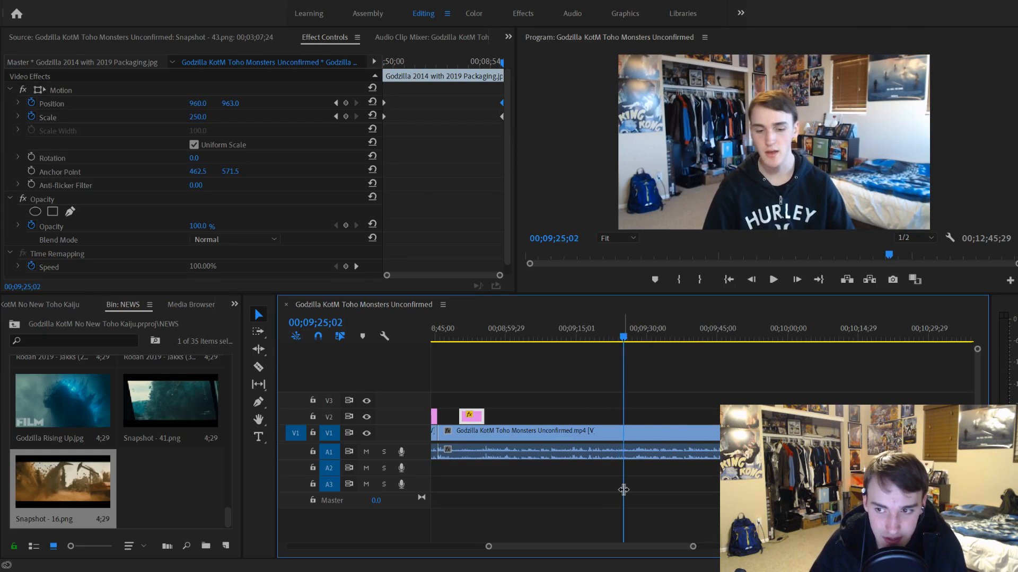
key("space")
key("space")
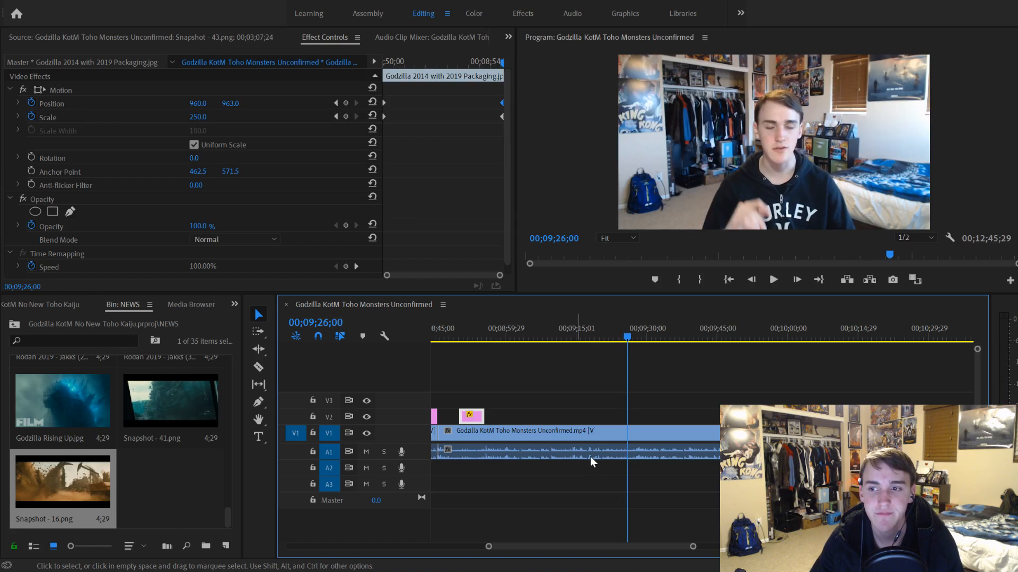
scroll(701, 504, "down", 1)
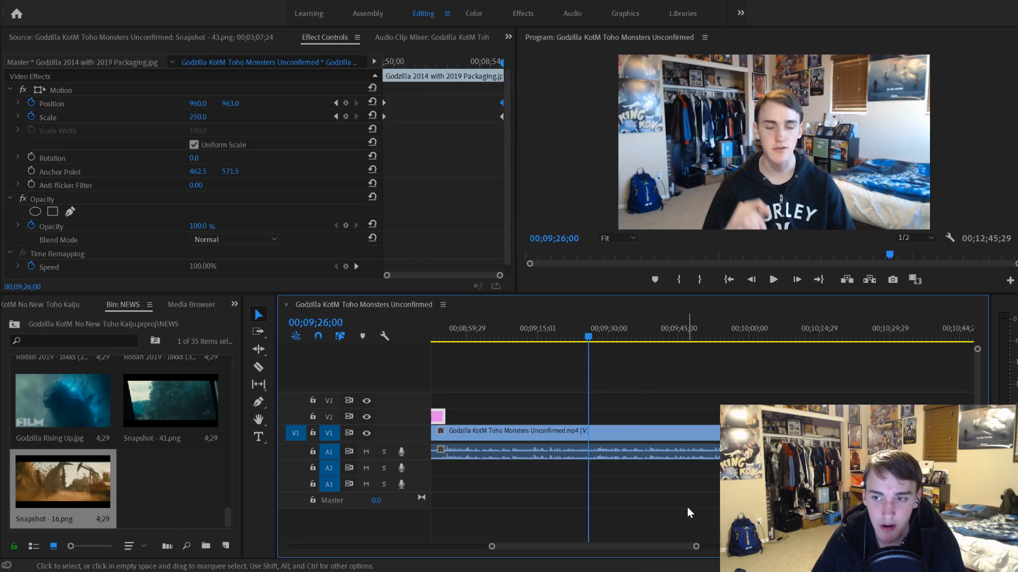
key("space")
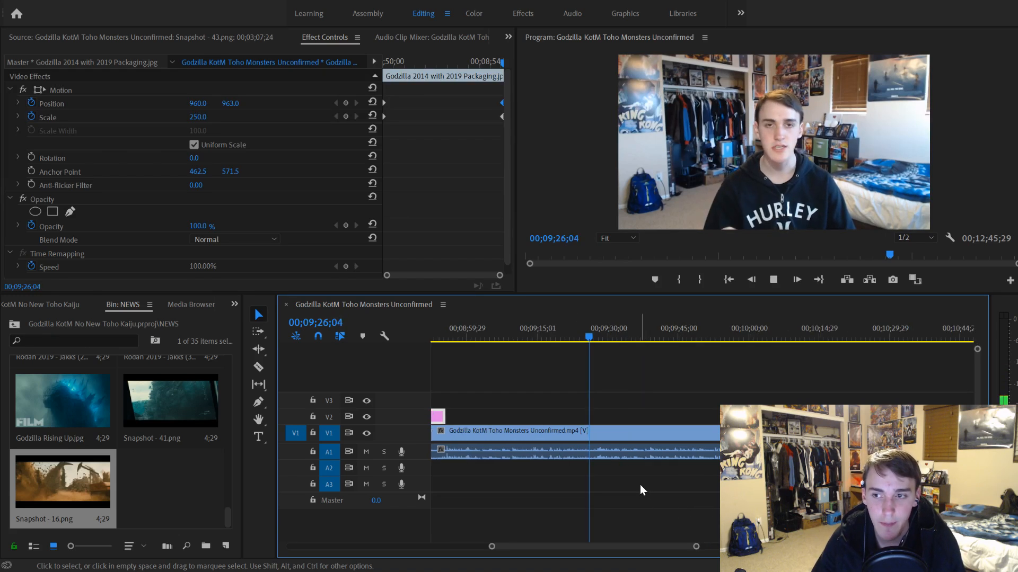
Step: Place Snapshot - 41.png on V2 at about 00;09;31, keyframe its scale from 100 to 238, and extend the clip well past its default length
scroll(640, 485, "up", 1)
left_click_drag(204, 117, 276, 116)
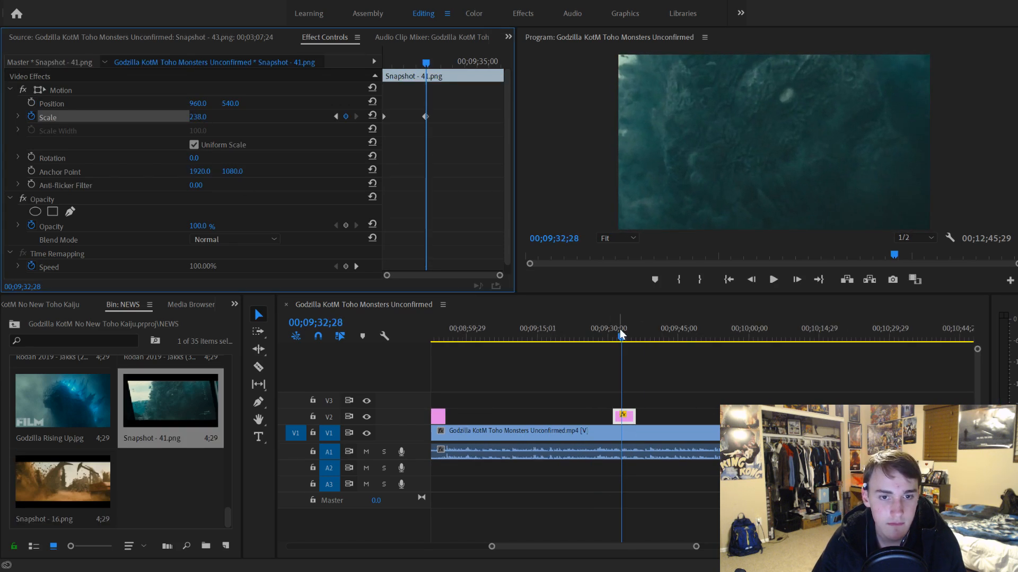
left_click_drag(621, 335, 612, 336)
left_click_drag(635, 416, 951, 426)
Step: Play the extended Snapshot - 41.png clip and move its 238 scale keyframe to the clip's end
key("space")
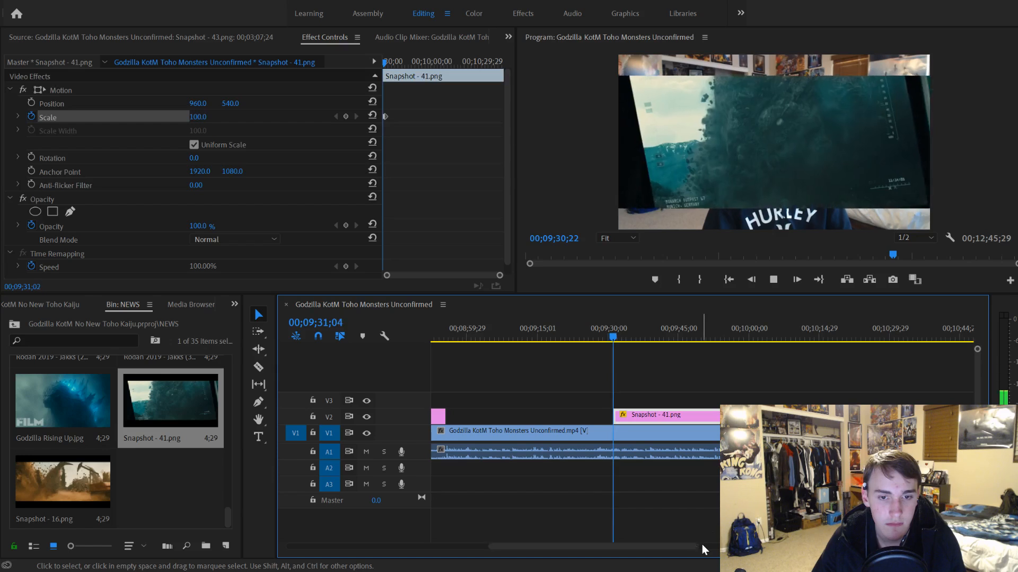
left_click_drag(696, 546, 717, 549)
scroll(631, 496, "down", 6)
scroll(580, 486, "down", 6)
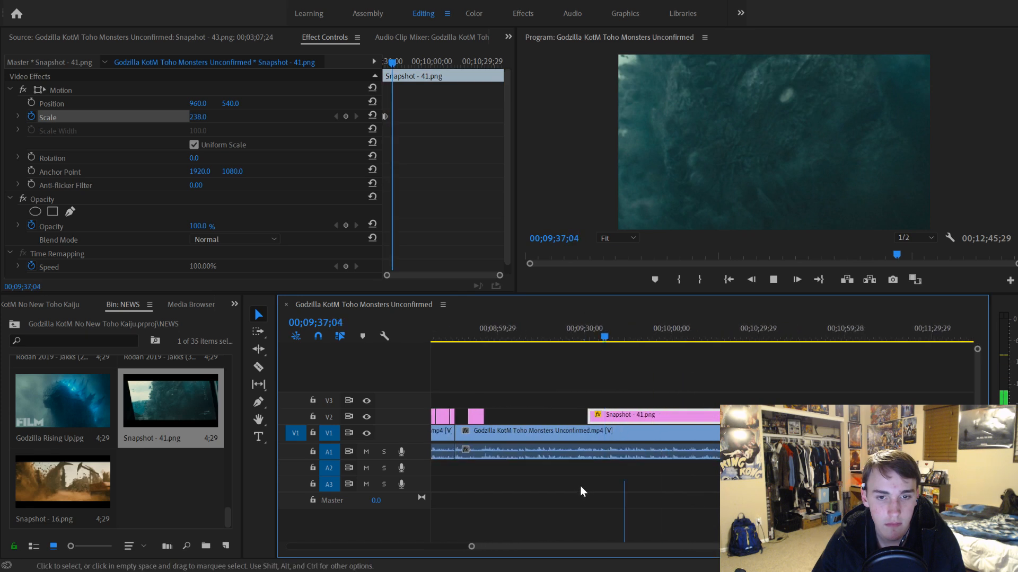
left_click_drag(387, 117, 553, 135)
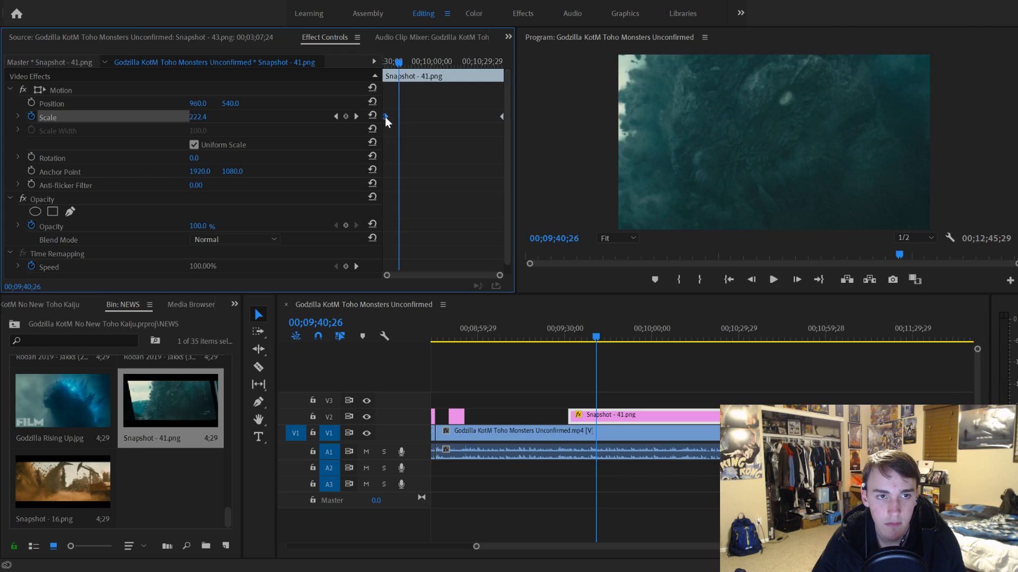
left_click_drag(385, 117, 501, 117)
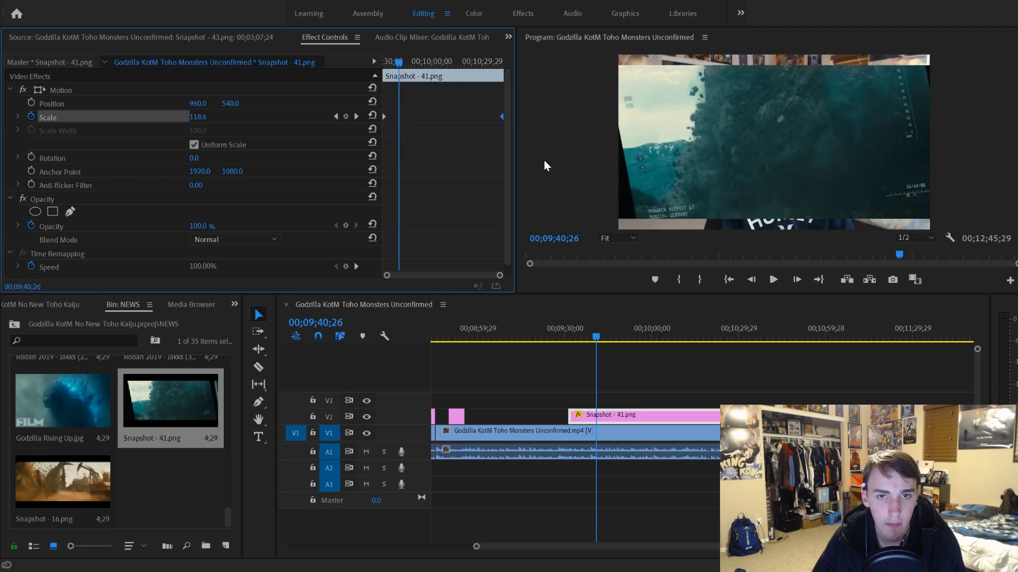
Step: Play on to 00;09;52;14, then move the image's ending scale keyframe there and trim Snapshot - 41.png to end at that point
key("space")
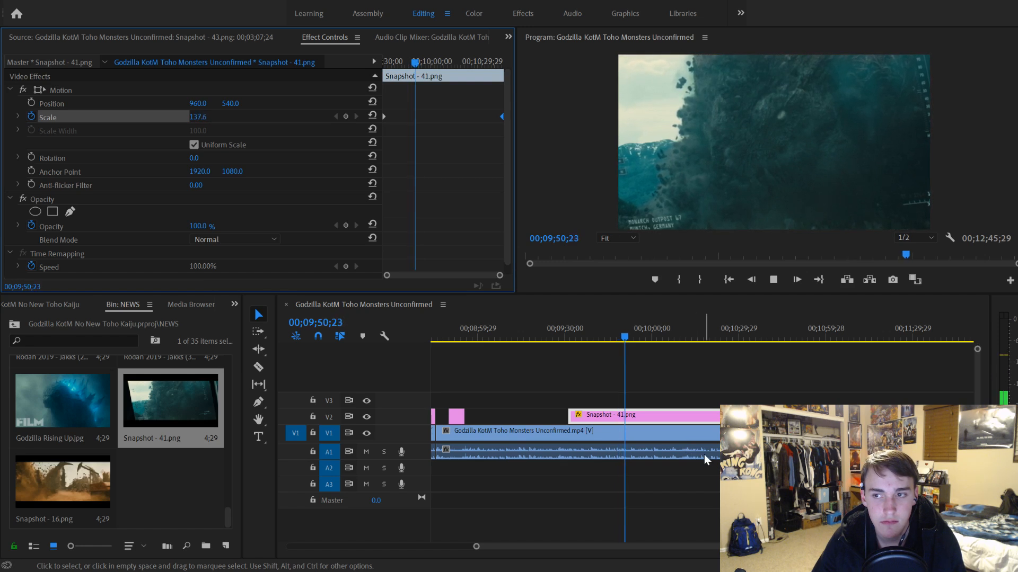
key("space")
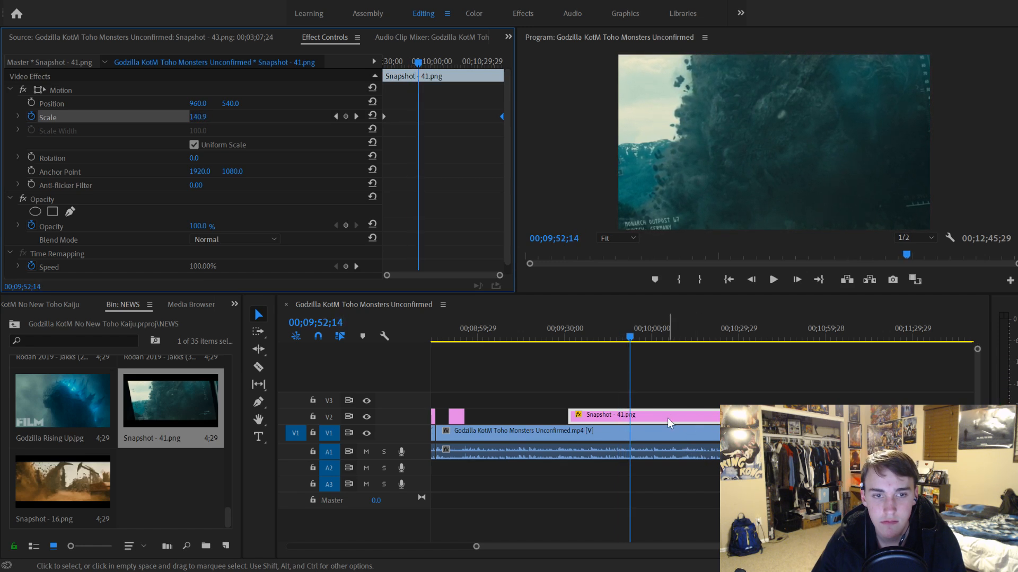
left_click_drag(497, 115, 418, 120)
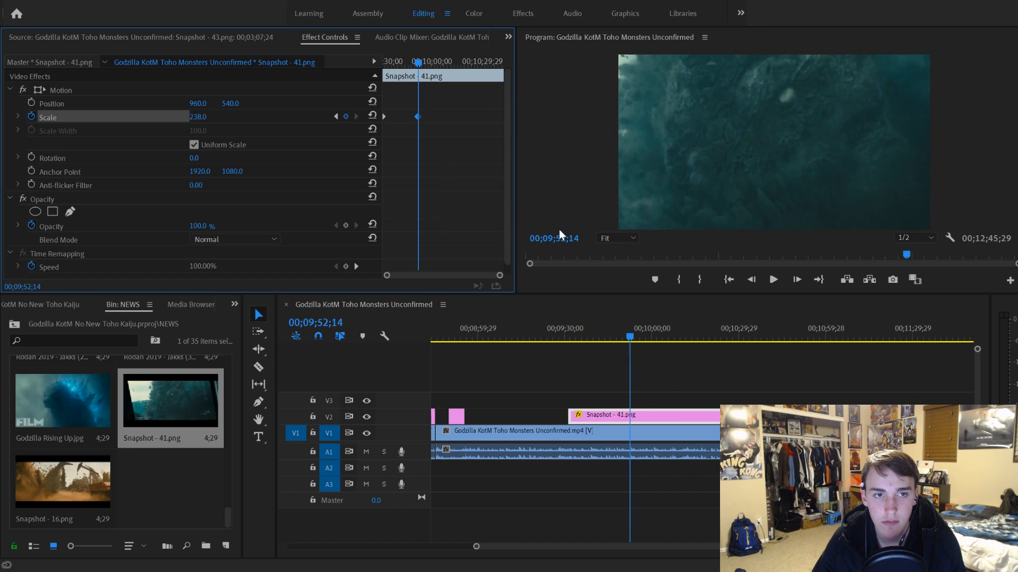
left_click_drag(776, 417, 629, 418)
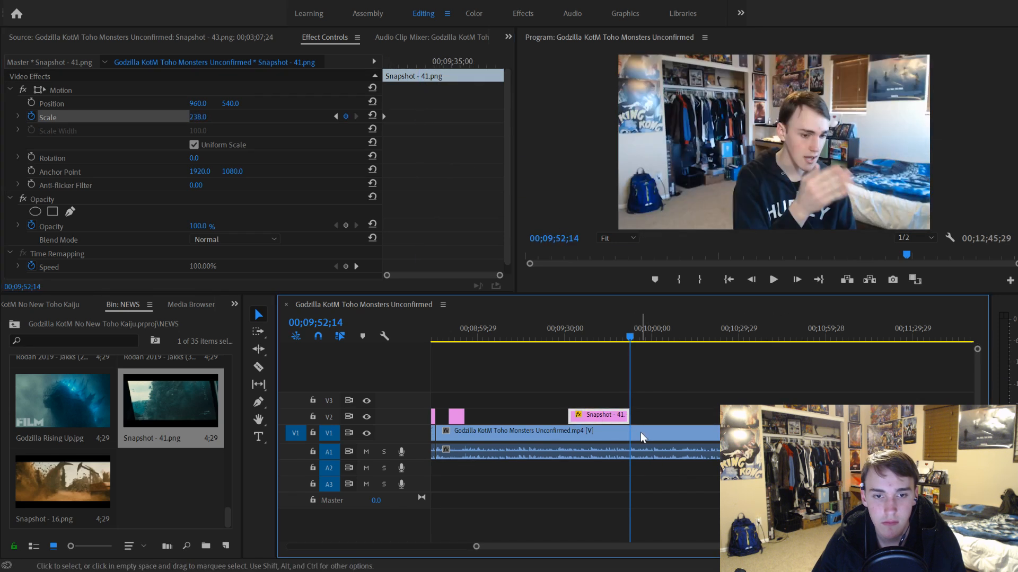
Step: Cut the talking-head footage at 00;09;52;14 and again at 00;09;52;22
left_click(640, 431)
key("ctrl+k")
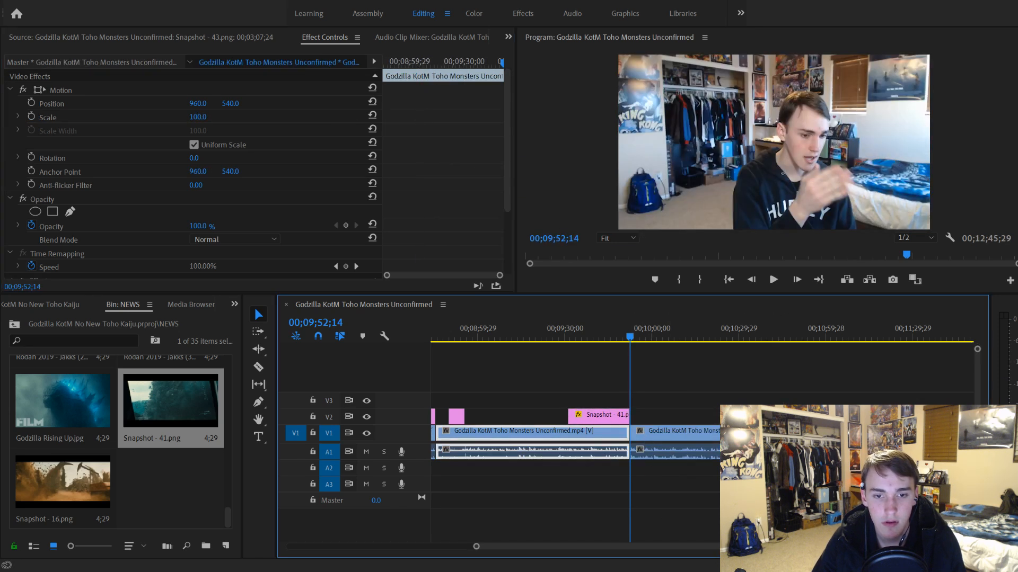
left_click_drag(729, 546, 600, 547)
key("space")
key("space")
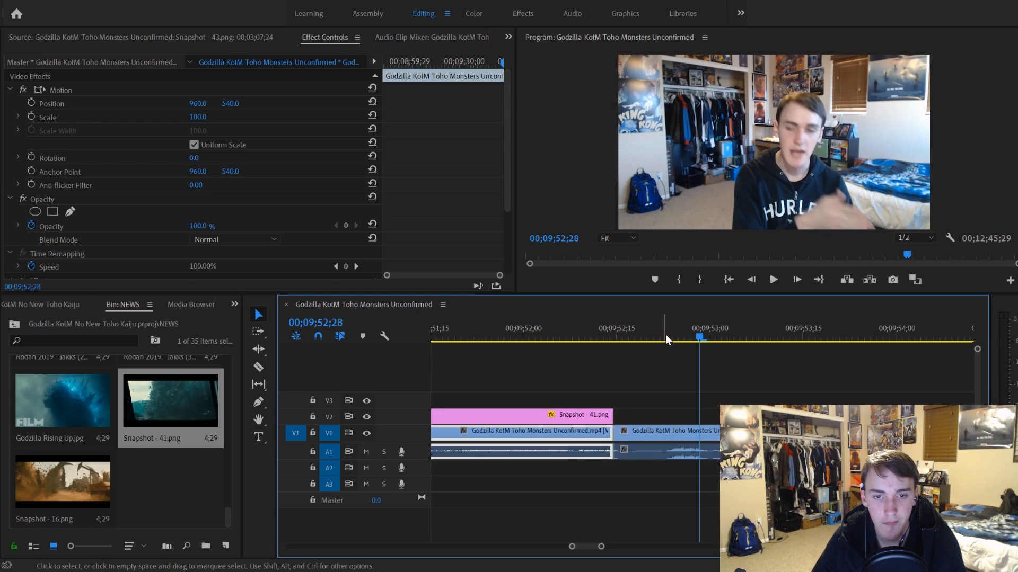
left_click_drag(666, 339, 663, 342)
key("ctrl+k")
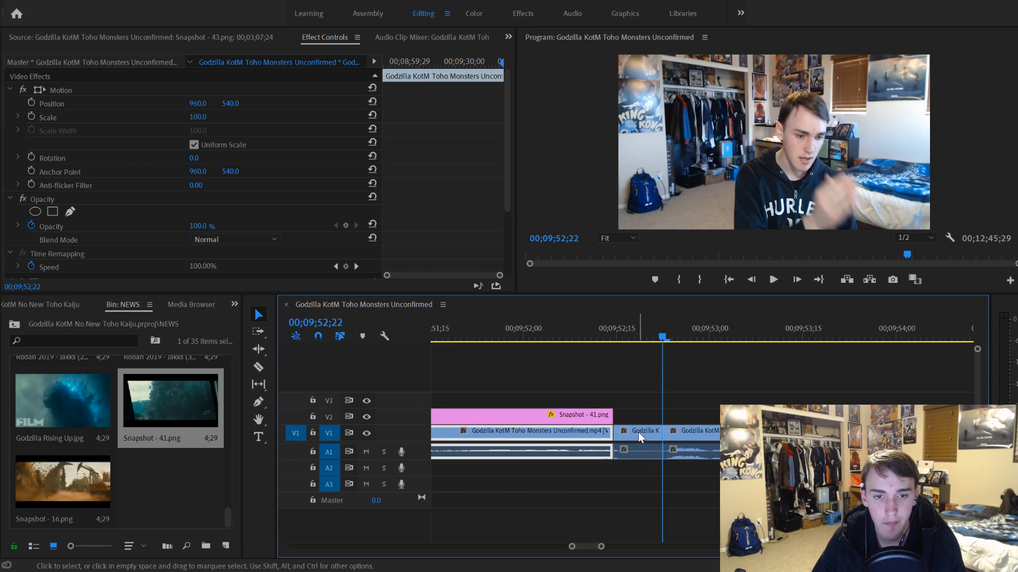
Step: Extend the end of Snapshot - 41.png to the footage cut at 00;09;52;22 and select the footage after that cut
left_click(638, 432)
left_click_drag(613, 415, 655, 416)
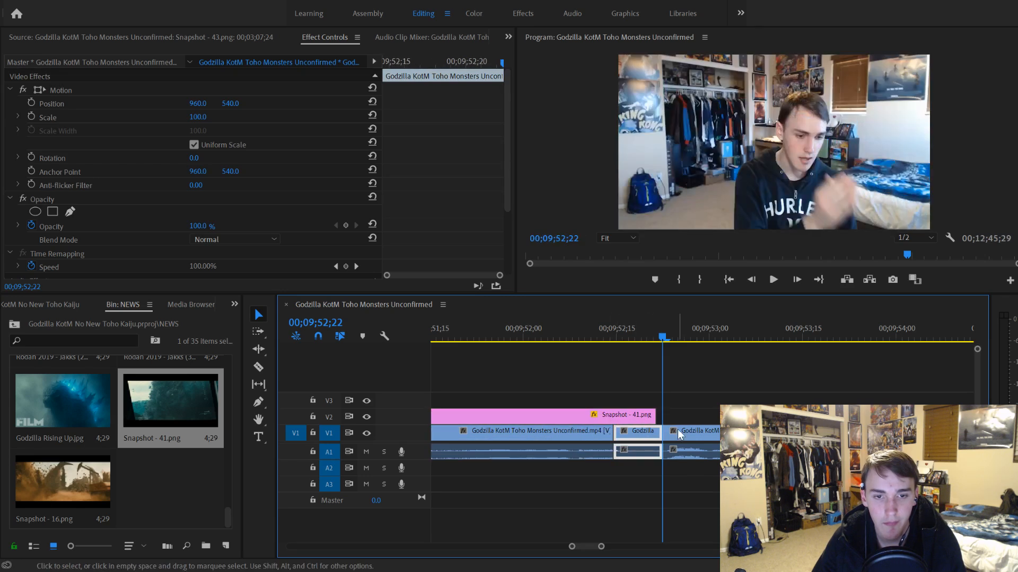
left_click(688, 437)
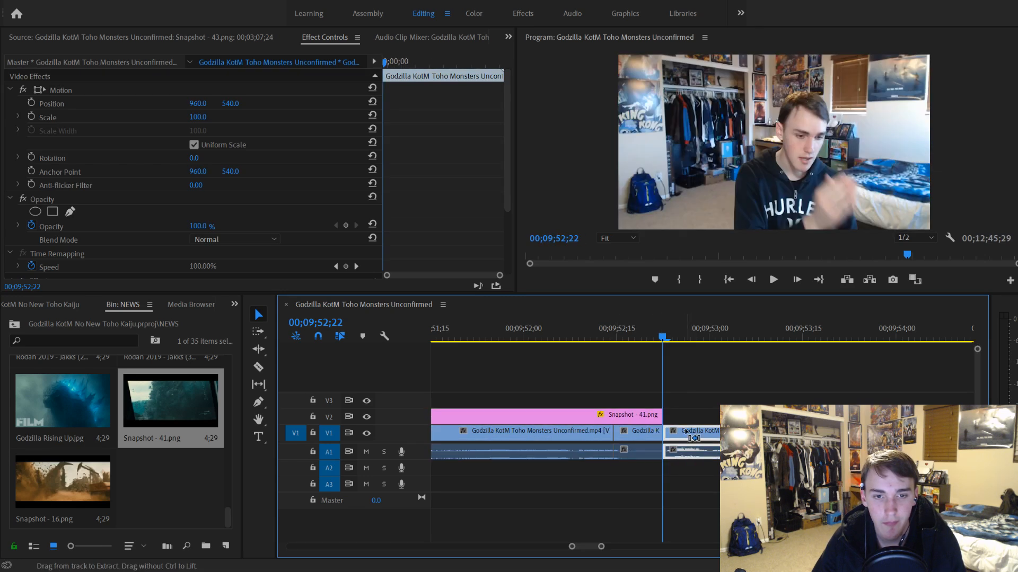
Step: Play the selected talking-head footage onward and cut it at 00;09;55;09
left_click(669, 345)
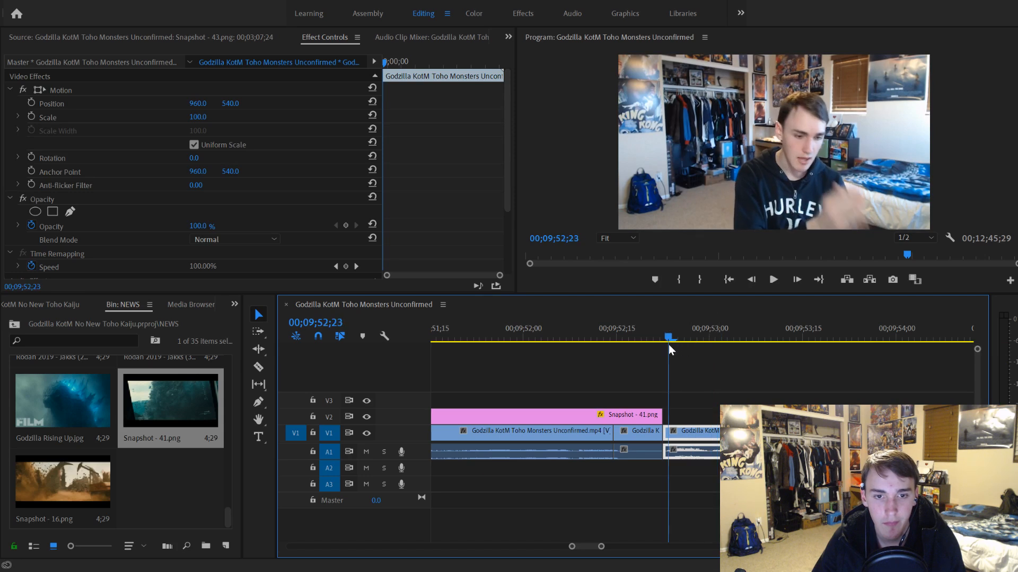
scroll(649, 418, "down", 1)
left_click_drag(601, 547, 650, 548)
key("space")
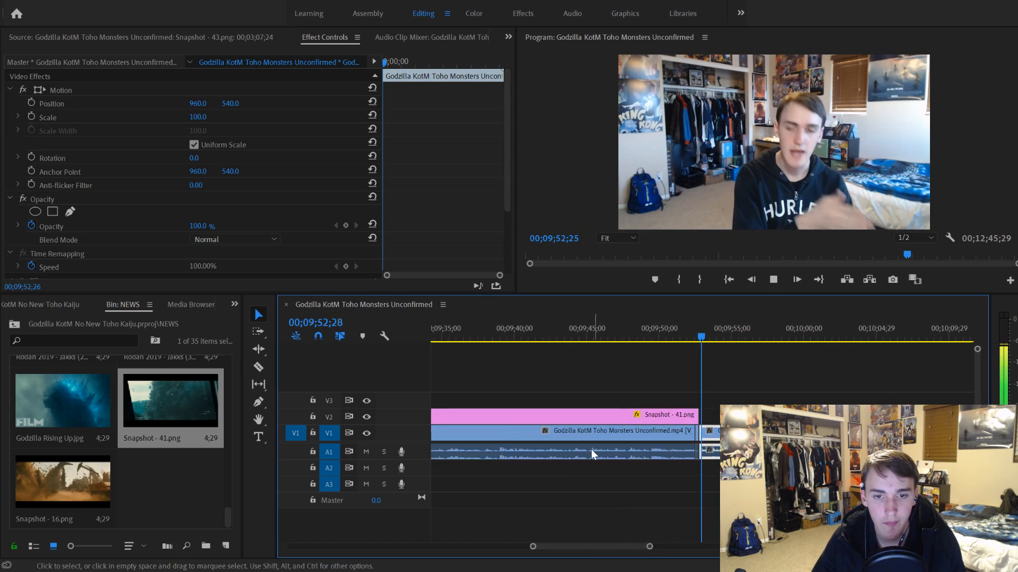
scroll(609, 455, "down", 2)
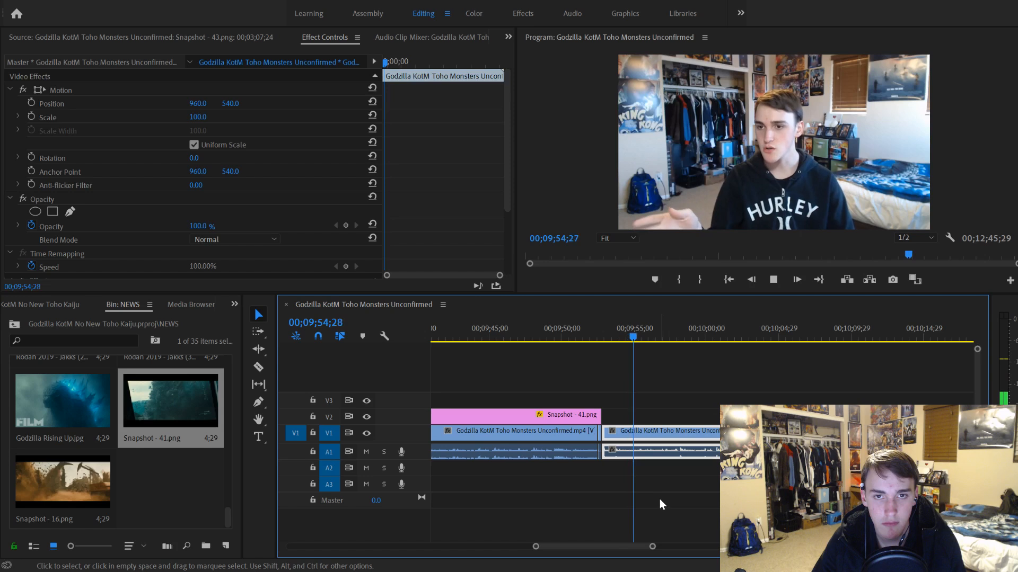
key("space")
key("ctrl+k")
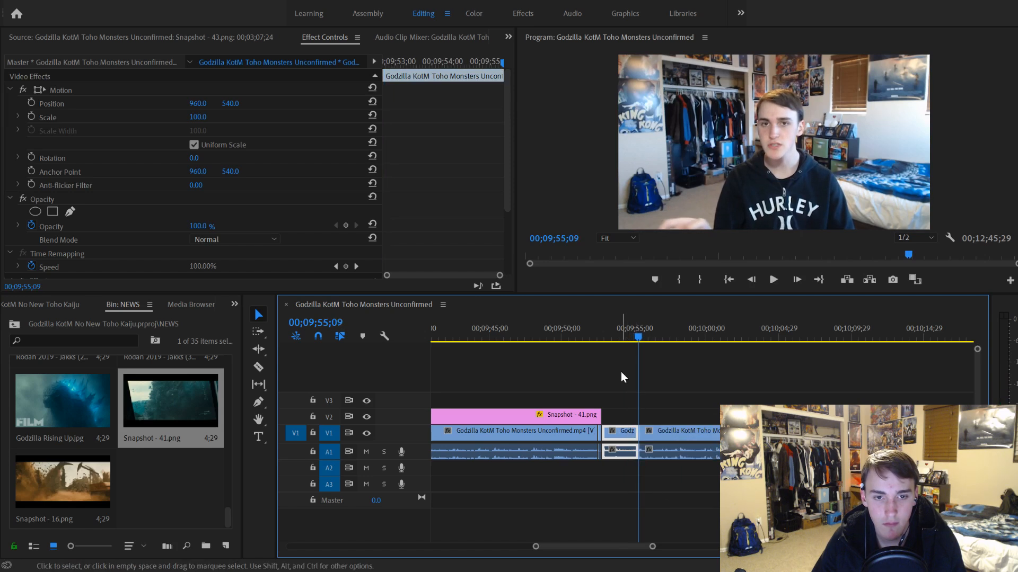
Step: At 00;09;52;23, start position and scale keyframes on the short footage clip with scale 344 and position -363, -729
left_click(614, 332)
left_click_drag(653, 546, 609, 546)
left_click(603, 328)
key("space")
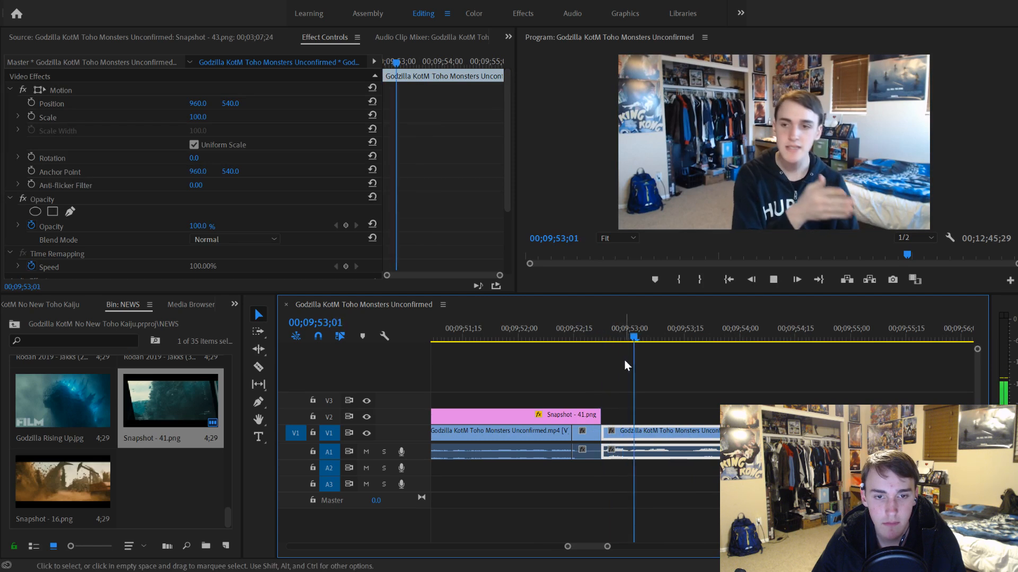
left_click(606, 330)
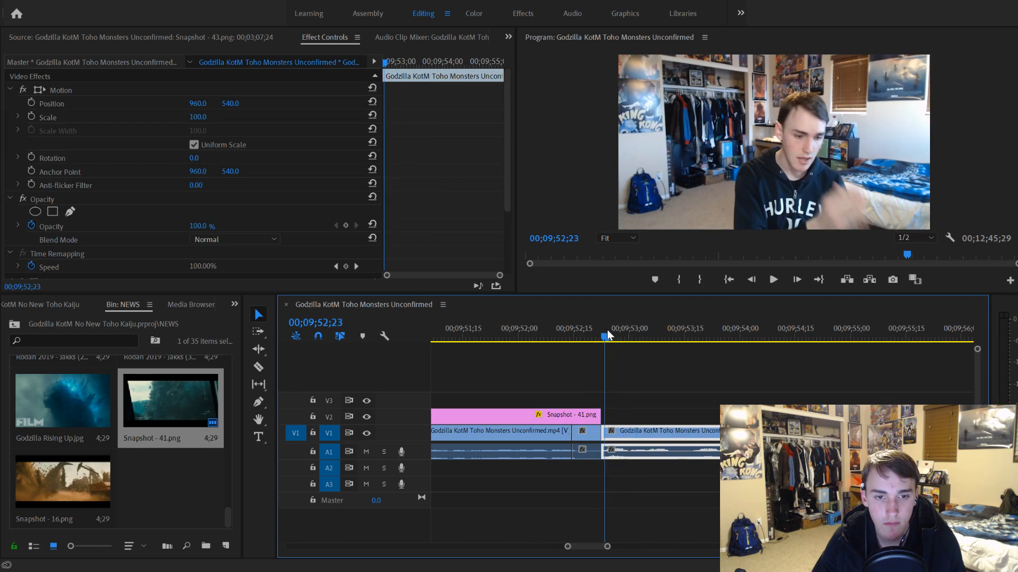
left_click(32, 116)
left_click(31, 103)
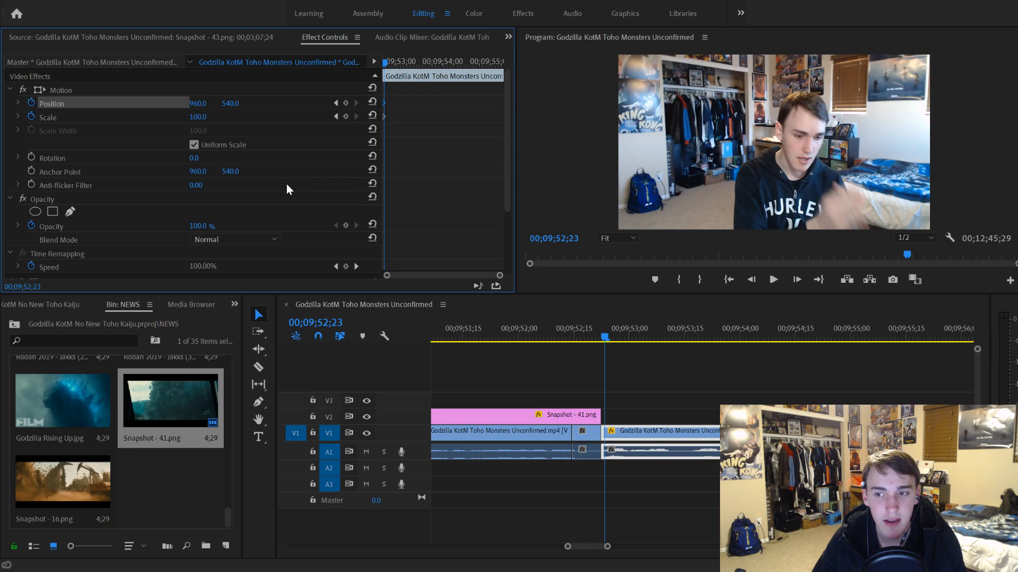
left_click_drag(198, 119, 328, 119)
left_click_drag(230, 106, 111, 106)
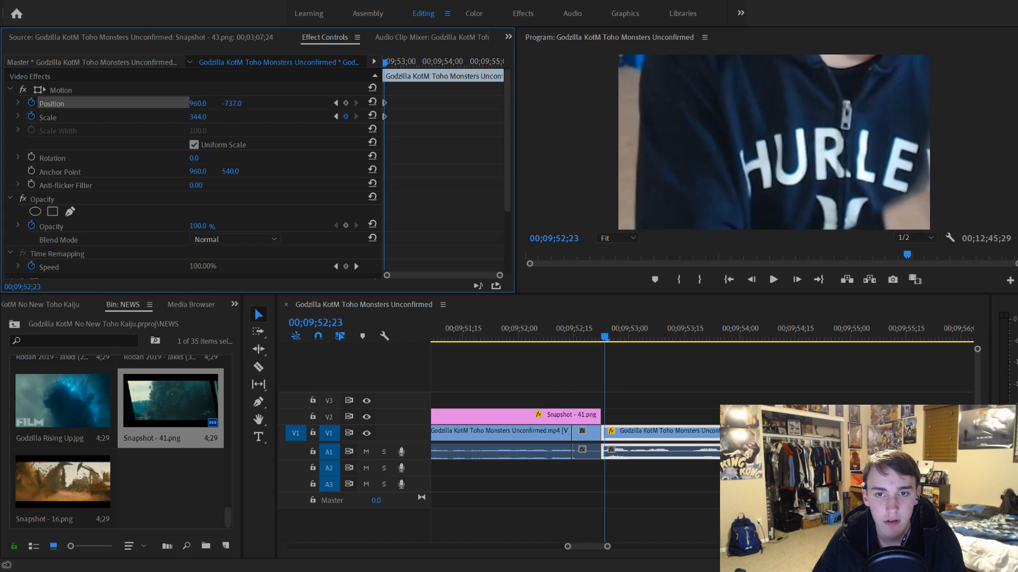
mouse_move(198, 105)
left_mouse_down()
mouse_move(2, 105)
mouse_move(203, 102)
left_mouse_up()
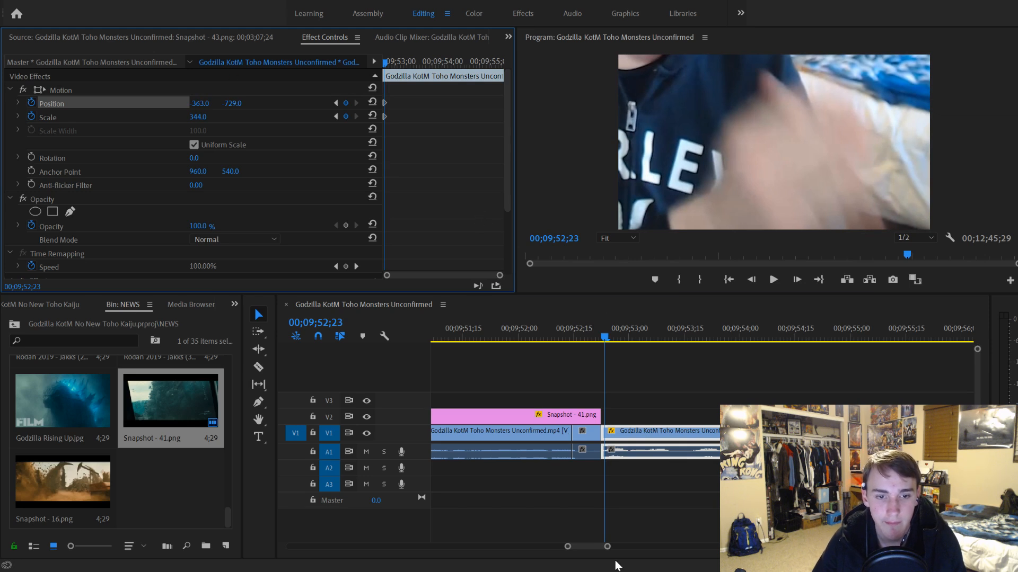
Step: Add a position keyframe of 580, -552 to the enlarged footage clip at 00;09;53;11
left_click_drag(608, 547, 594, 547)
key("space")
key("space")
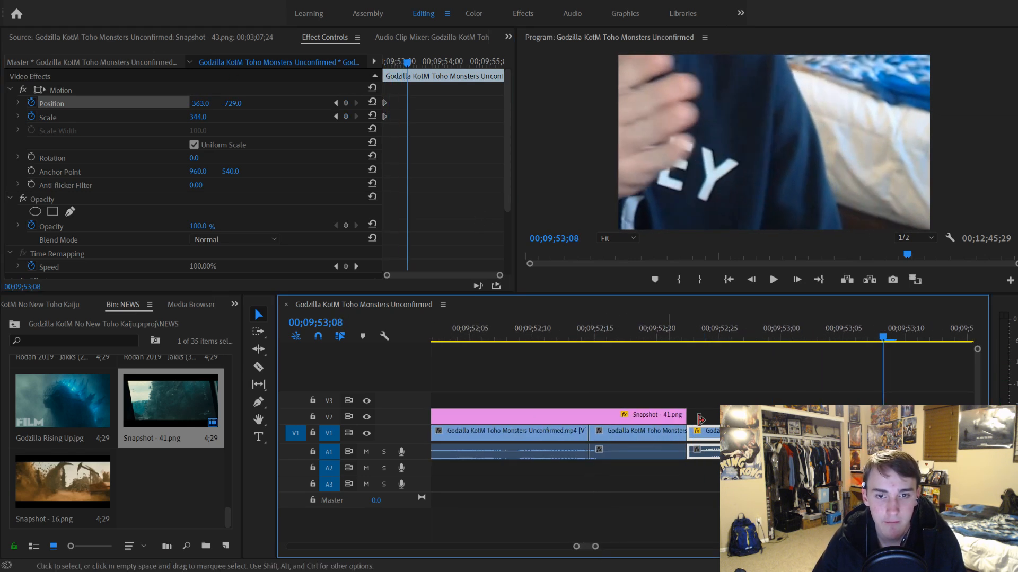
left_click_drag(751, 335, 923, 353)
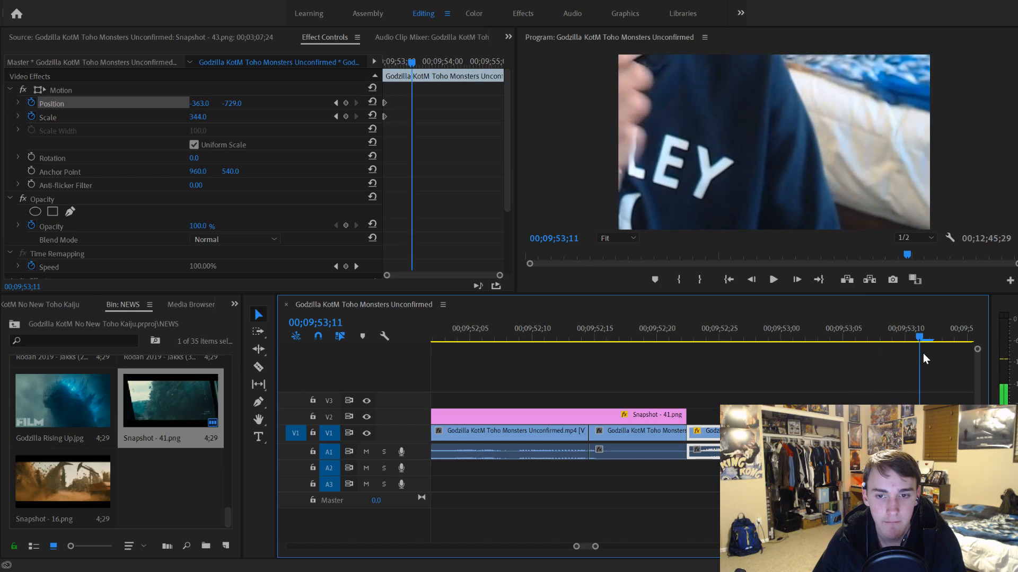
left_click(235, 103)
left_click_drag(235, 103, 329, 103)
left_click_drag(198, 103, 645, 455)
Step: Step on to 00;09;53;17 and add a position keyframe with a vertical value of -749
scroll(645, 449, "down", 6)
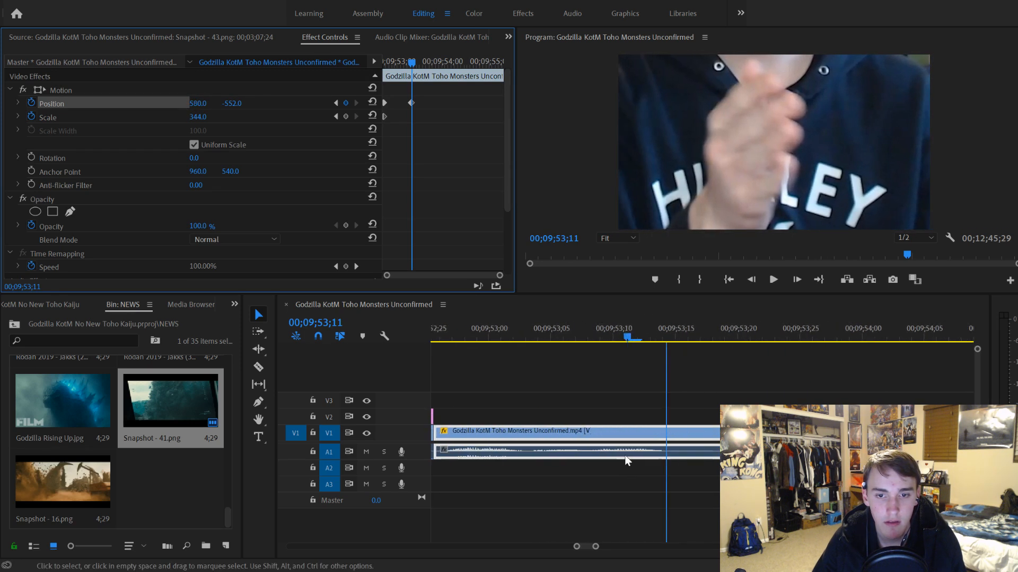
key("space")
mouse_move(687, 342)
left_mouse_down()
mouse_move(663, 340)
mouse_move(682, 340)
left_mouse_up()
left_click_drag(232, 103, 127, 105)
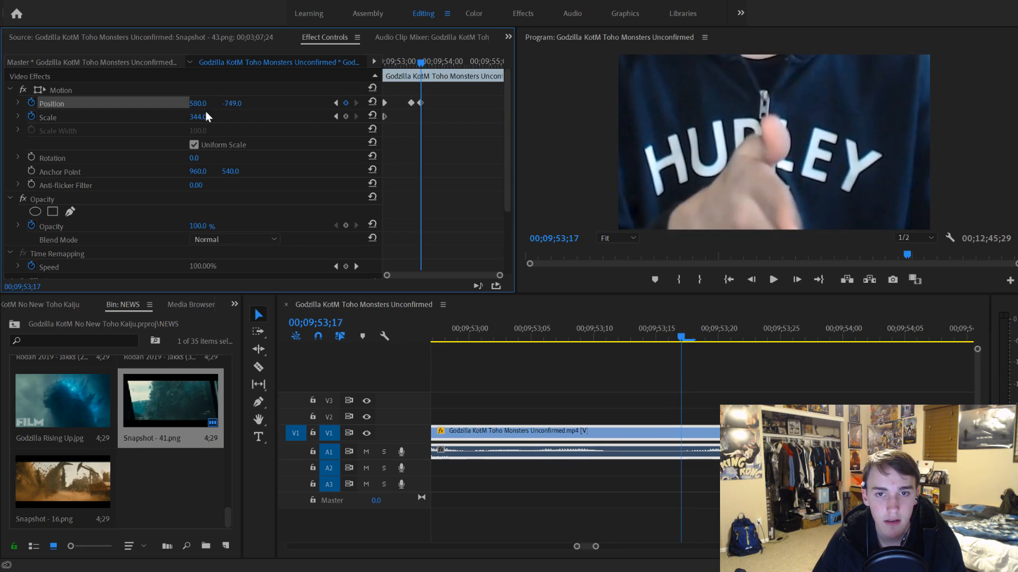